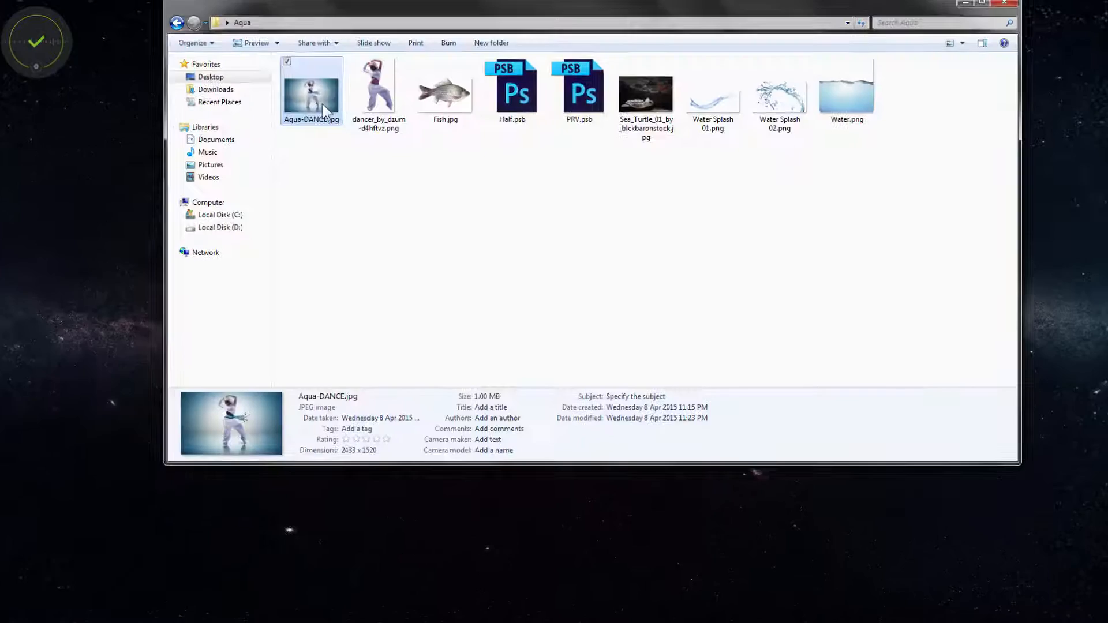
Open Aqua-DANCE.jpg from the Aqua folder to view the finished reference image.
{"action": "double_click", "coordinate": [322, 104]}
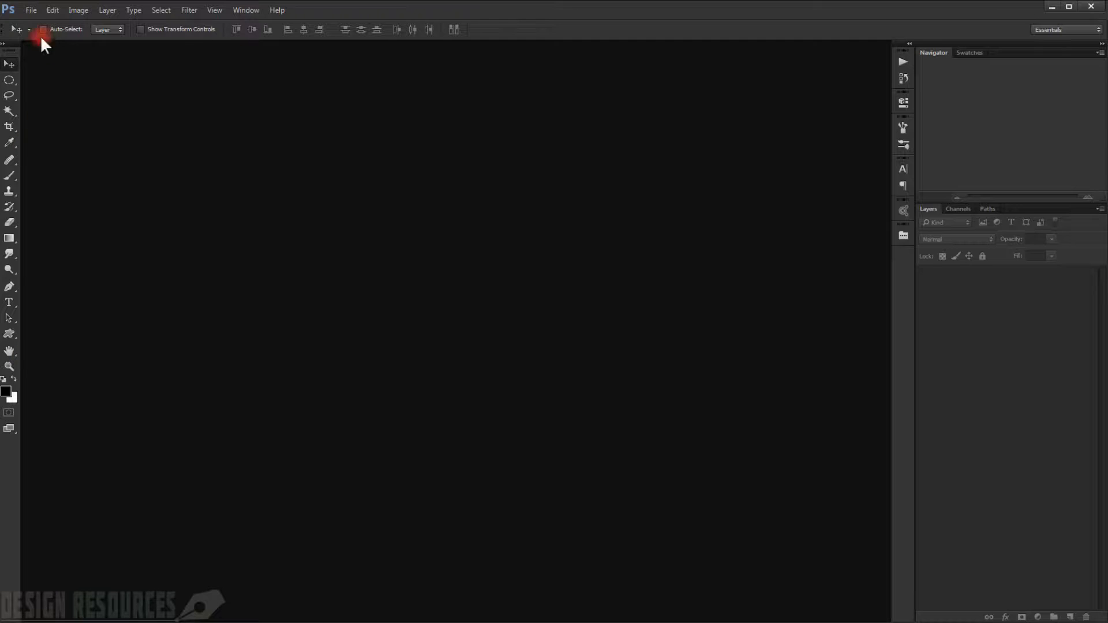
Create a 1920 x 1080 pixel, 300 ppi RGB document with white contents and convert its Background into a regular layer.
{"action": "left_click", "coordinate": [31, 9]}
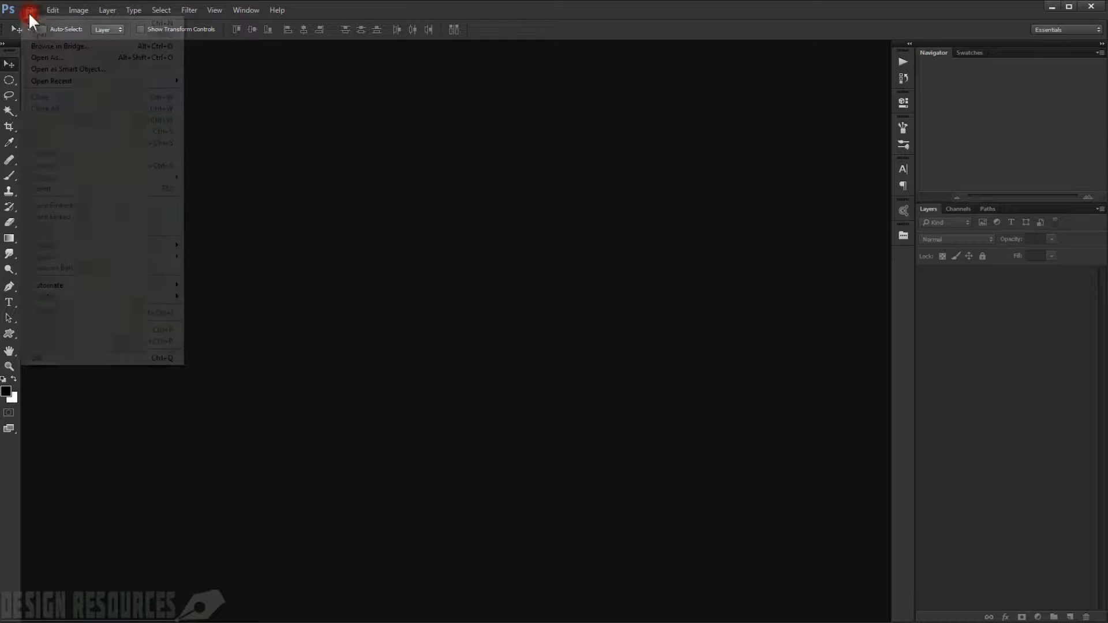
{"action": "left_click", "coordinate": [35, 23]}
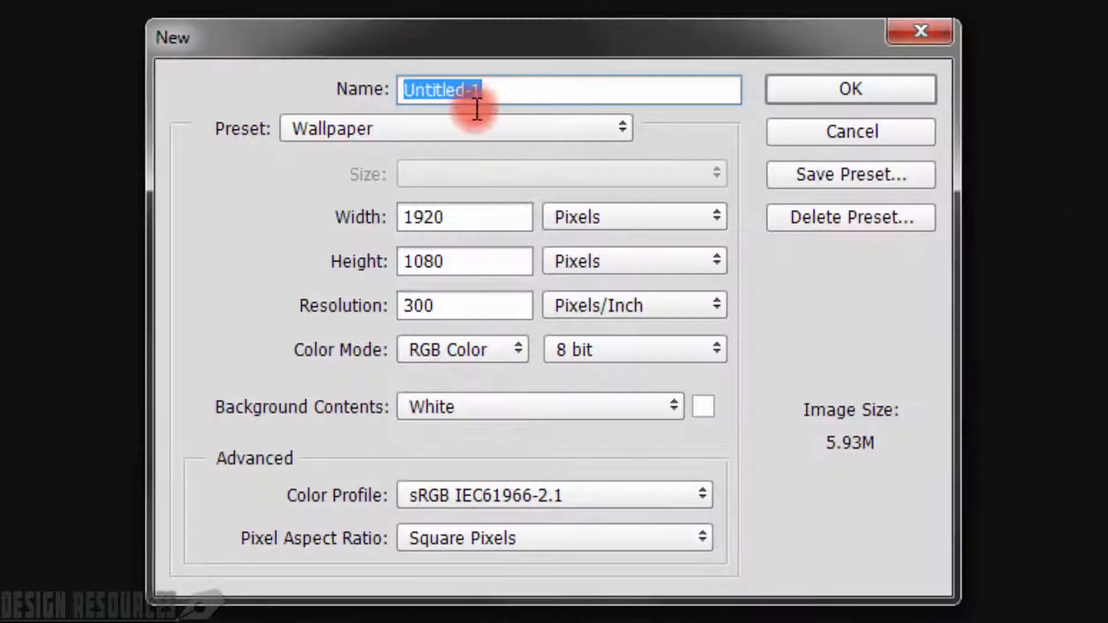
{"action": "double_click", "coordinate": [491, 223]}
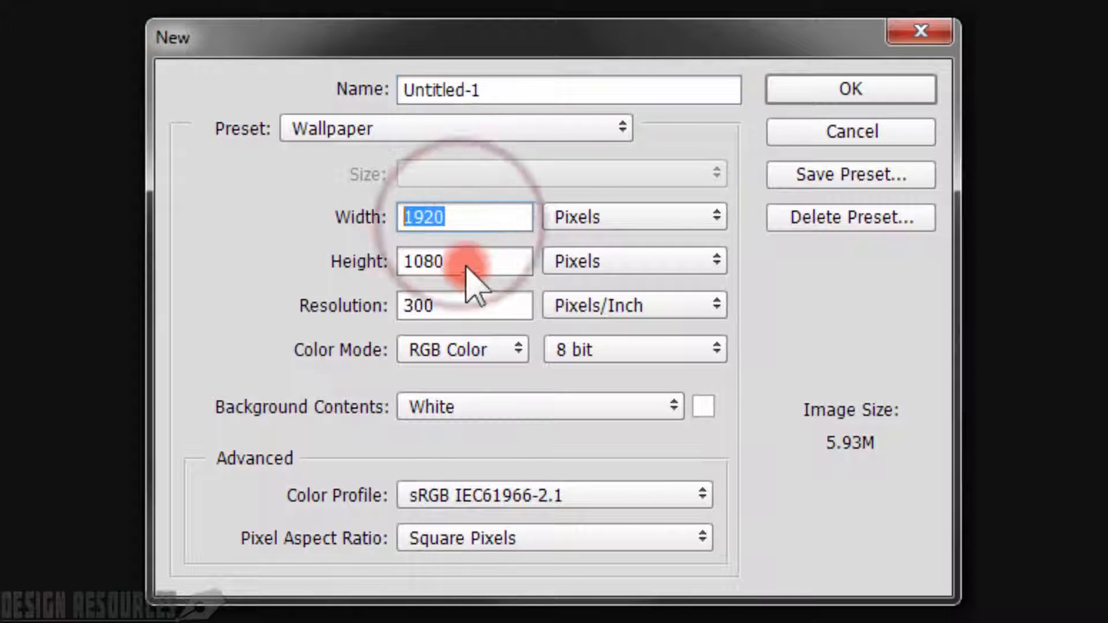
{"action": "left_click", "coordinate": [776, 89]}
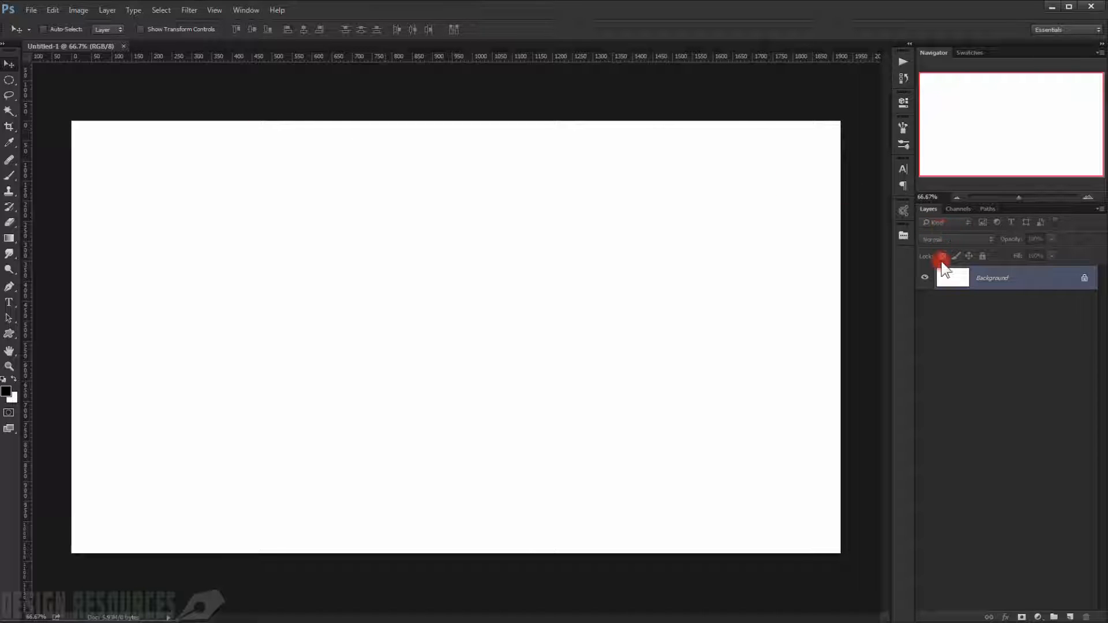
{"action": "left_click", "coordinate": [955, 279]}
{"action": "double_click", "coordinate": [955, 278], "text": "alt"}
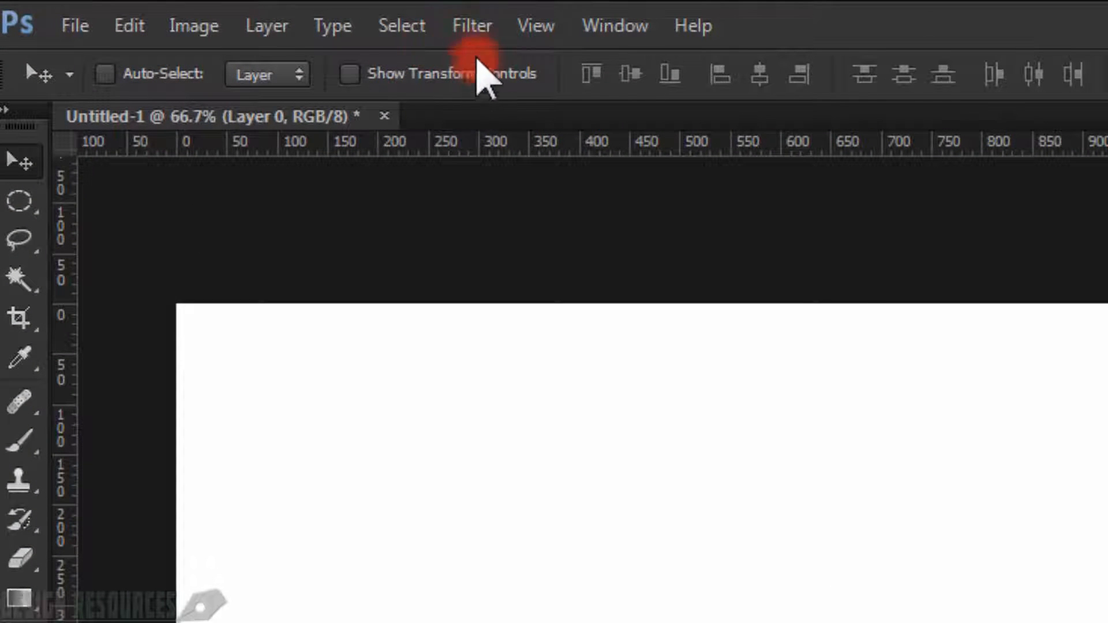
Apply a custom Lens Correction vignette to the white layer with amount -60 and midpoint 0.
{"action": "left_click", "coordinate": [471, 25]}
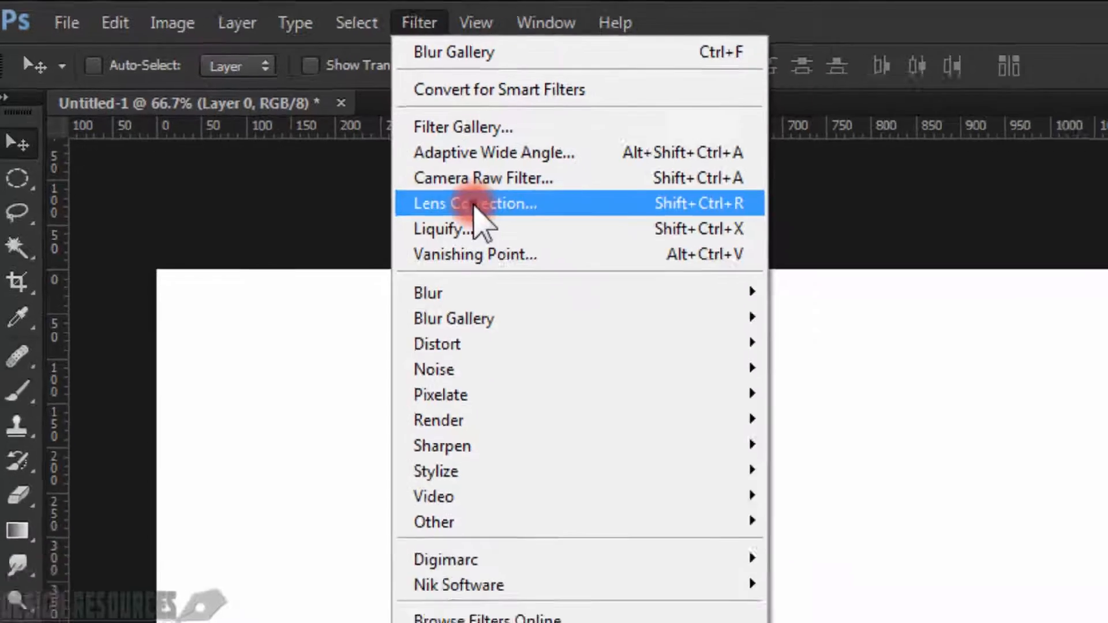
{"action": "left_click", "coordinate": [545, 229]}
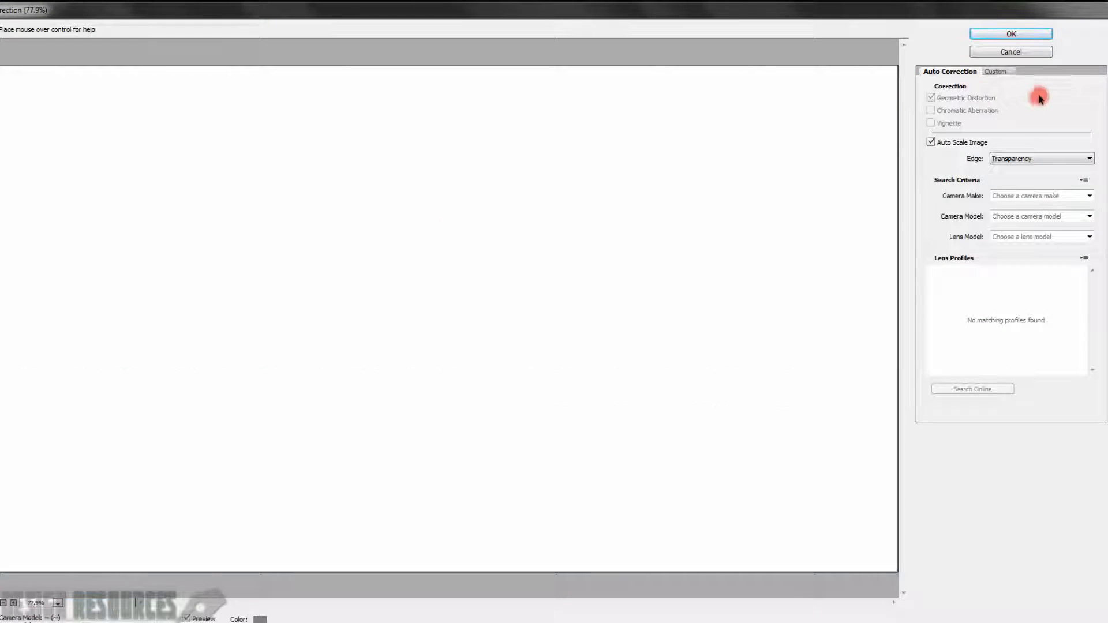
{"action": "left_click", "coordinate": [997, 70]}
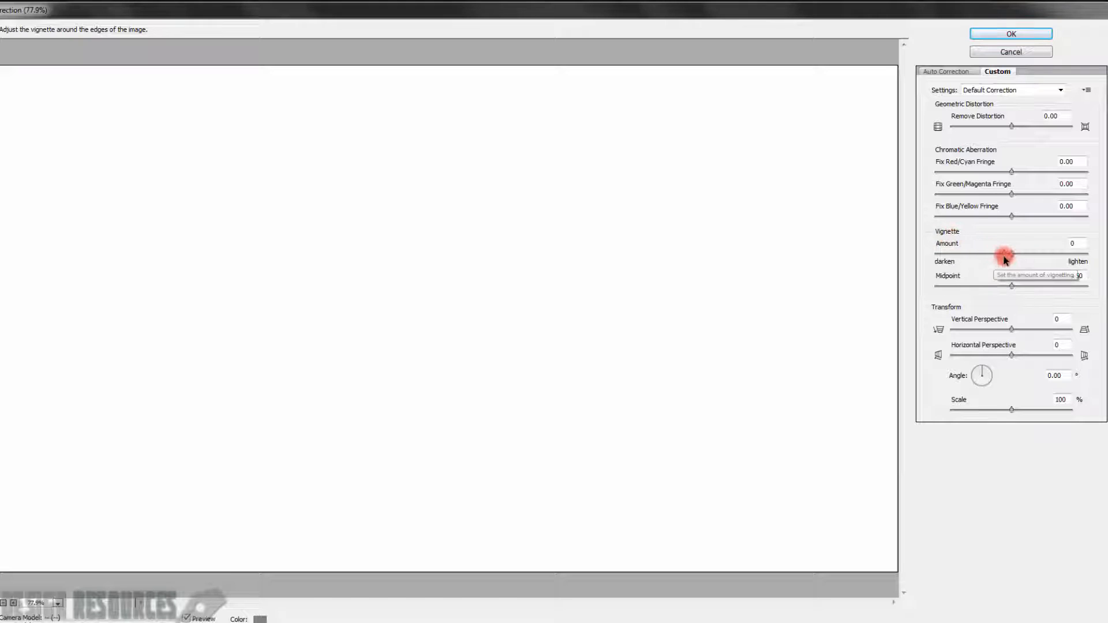
{"action": "left_click_drag", "start_coordinate": [1012, 254], "coordinate": [965, 254]}
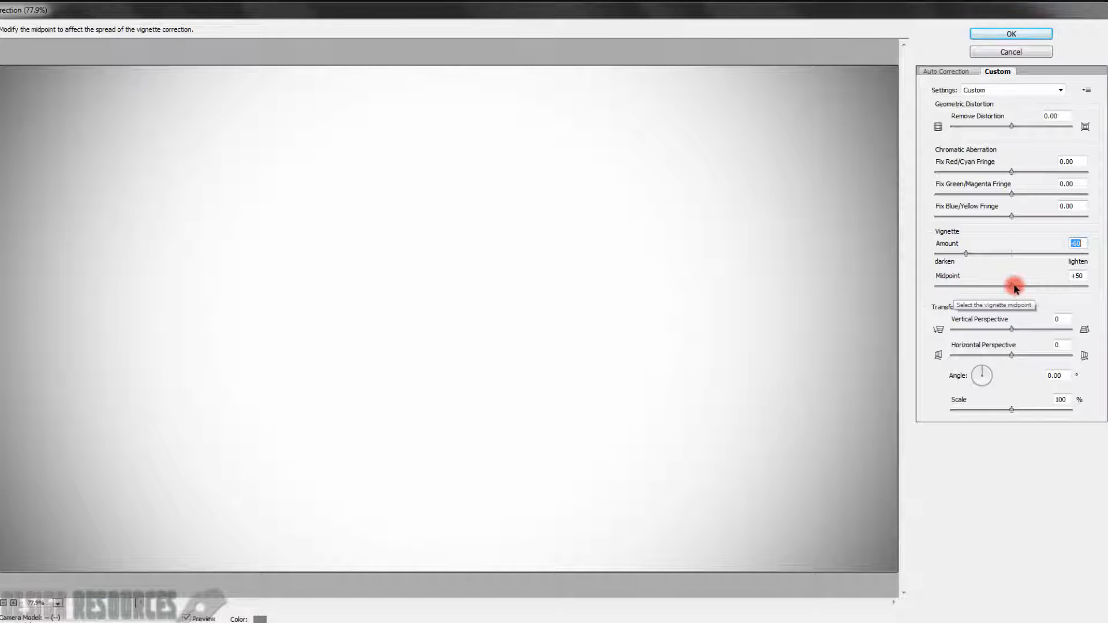
{"action": "left_click_drag", "start_coordinate": [1017, 287], "coordinate": [908, 287]}
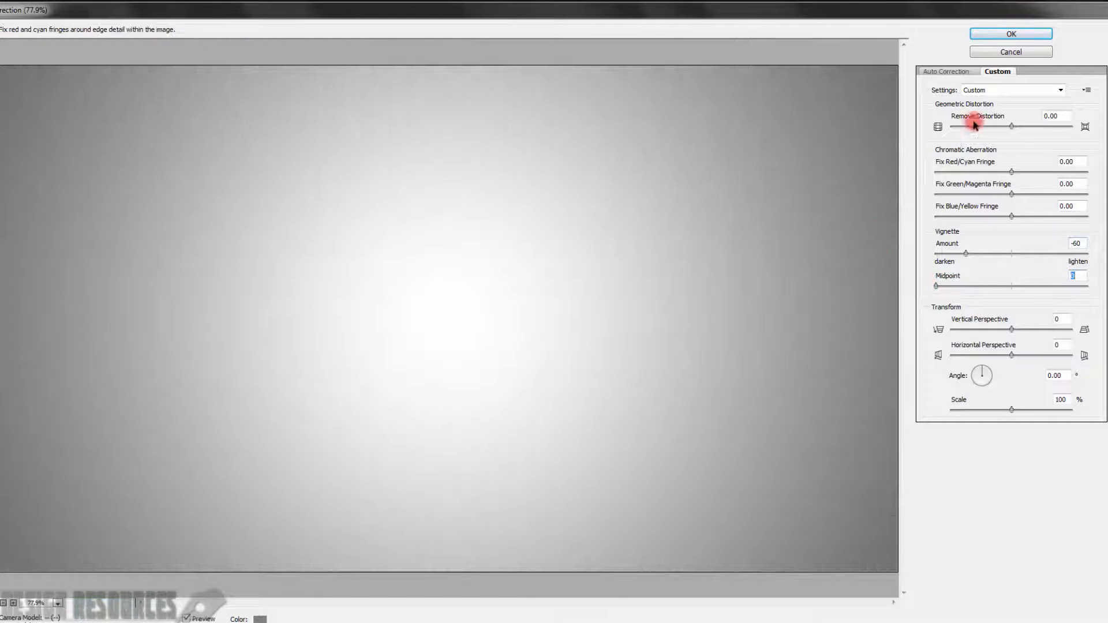
{"action": "left_click", "coordinate": [990, 34]}
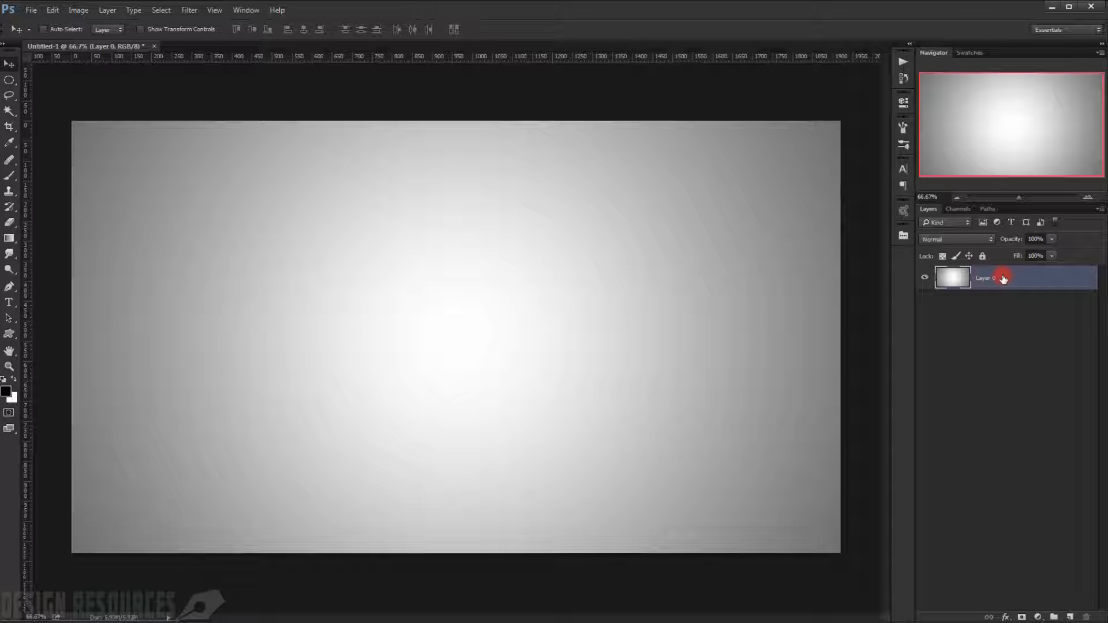
Duplicate the vignette layer twice and squash the top copy vertically into the lower third of the canvas as a floor.
{"action": "key", "text": "ctrl+j"}
{"action": "key", "text": "ctrl+j"}
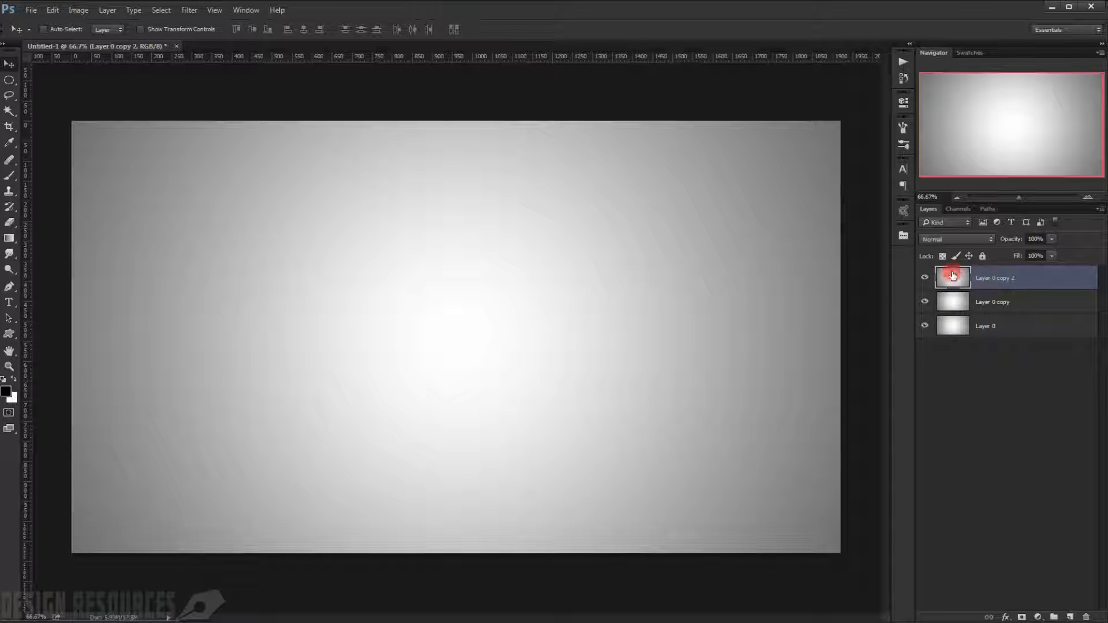
{"action": "left_click", "coordinate": [924, 279]}
{"action": "left_click", "coordinate": [924, 279]}
{"action": "key", "text": "ctrl+t"}
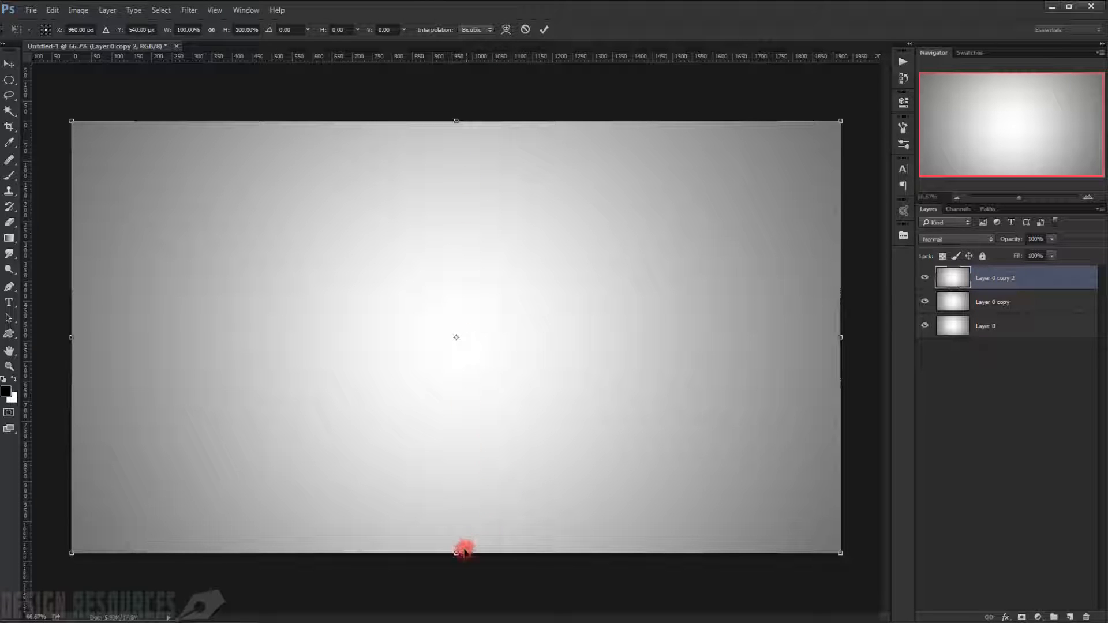
{"action": "left_click_drag", "start_coordinate": [454, 122], "coordinate": [453, 404]}
{"action": "key", "text": "Return"}
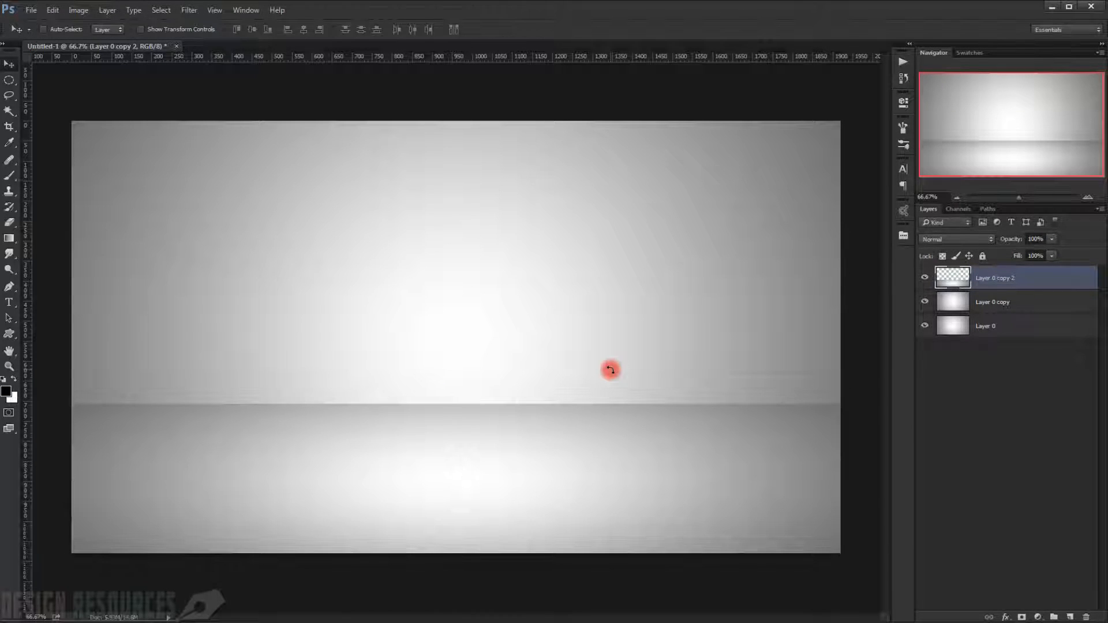
Squash the middle vignette copy to about 69% height from its bottom edge so it forms the back wall.
{"action": "left_click", "coordinate": [965, 303]}
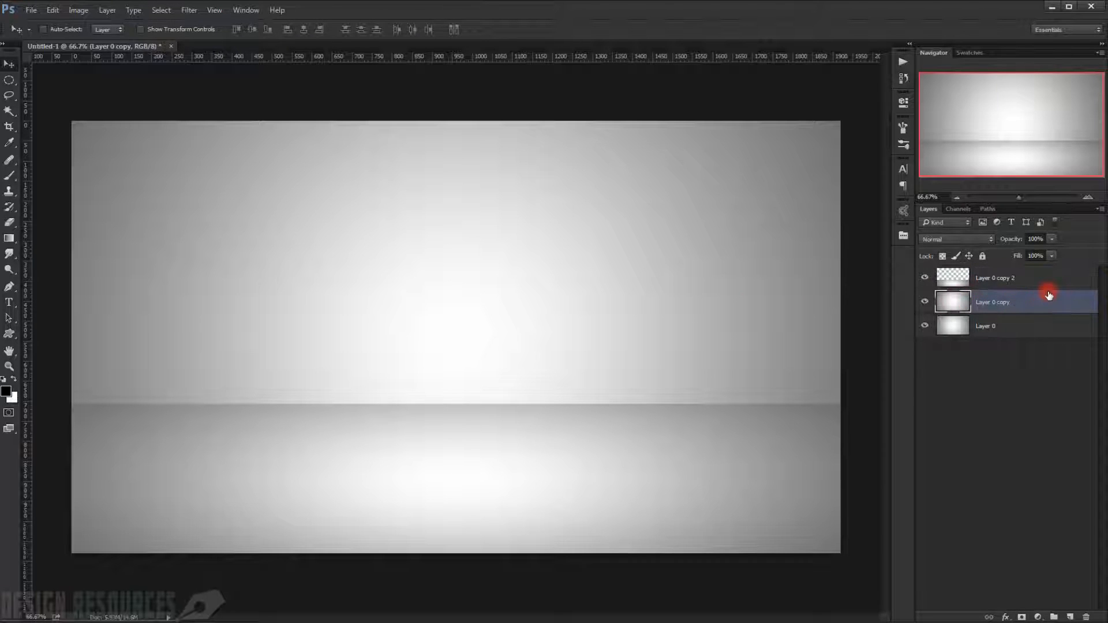
{"action": "key", "text": "ctrl+t"}
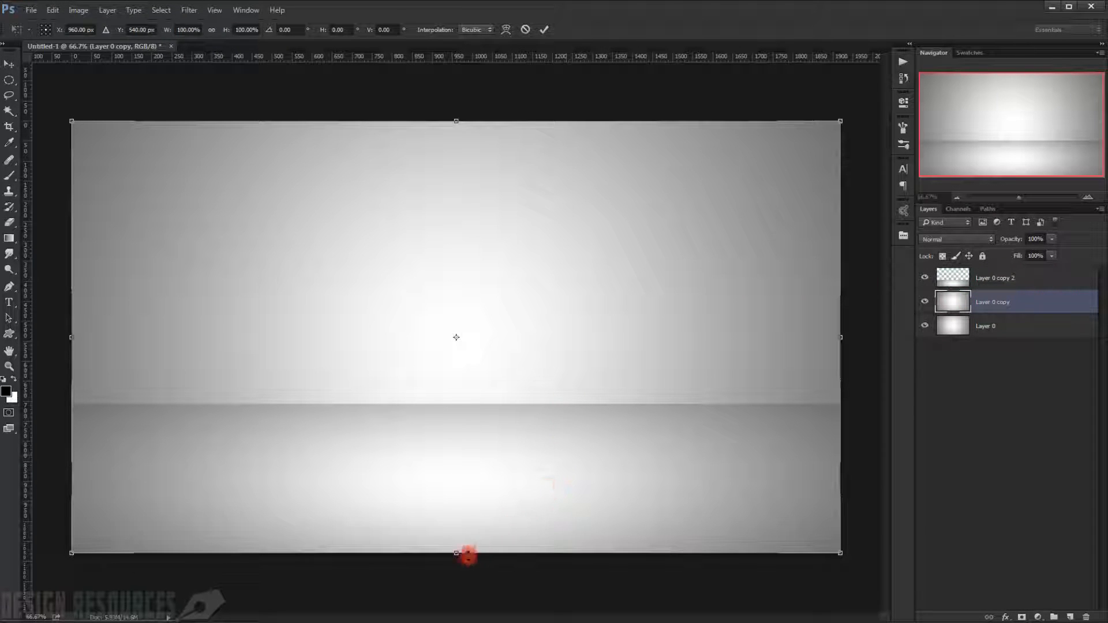
{"action": "left_click_drag", "start_coordinate": [469, 555], "coordinate": [467, 423]}
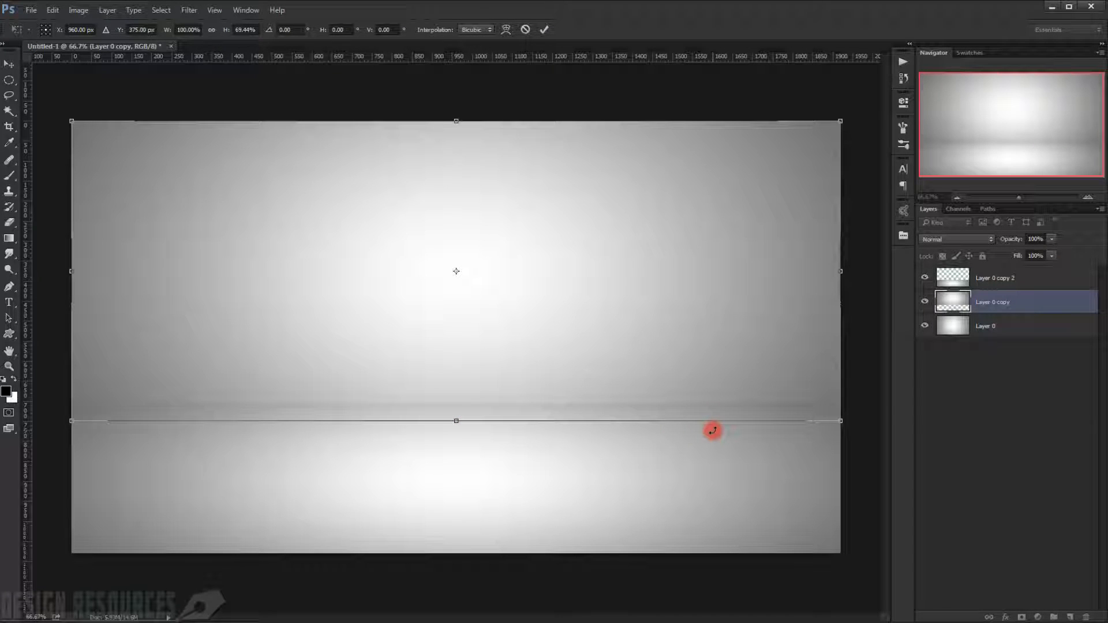
{"action": "key", "text": "Return"}
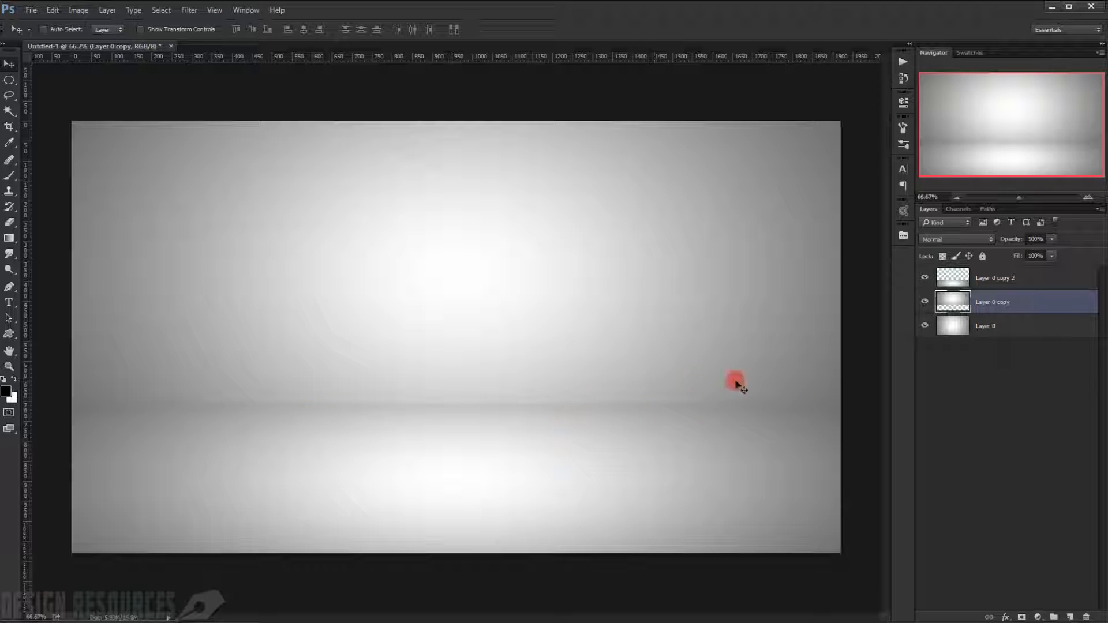
{"action": "left_click", "coordinate": [926, 278]}
{"action": "left_click", "coordinate": [926, 277]}
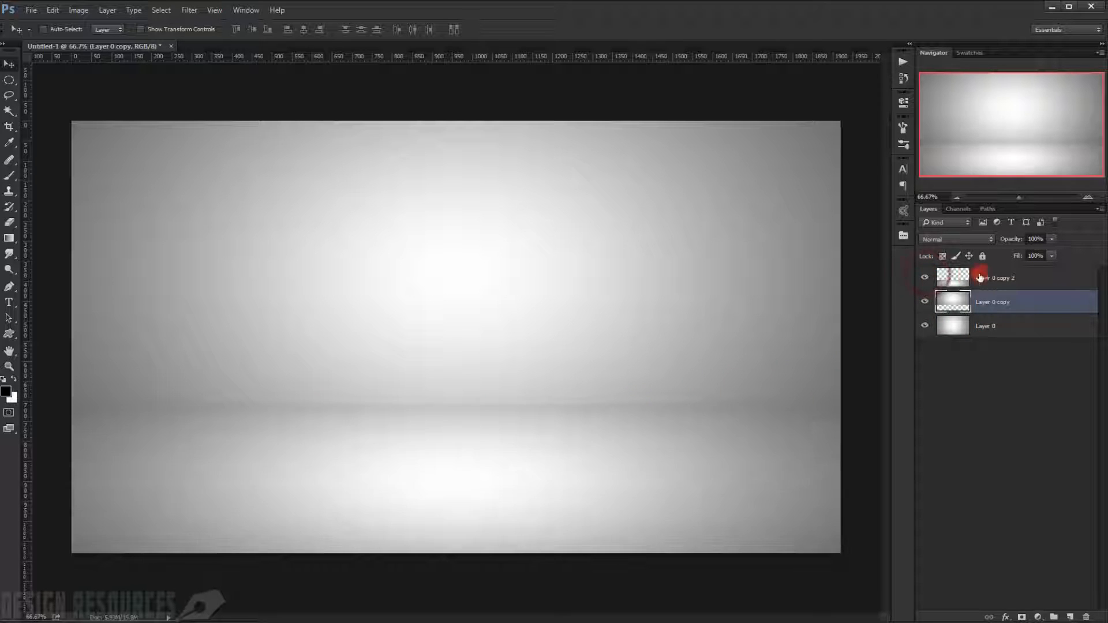
Soften the floor layer, Layer 0 copy 2, with a Gaussian Blur of 3.0 pixels radius.
{"action": "left_click", "coordinate": [983, 278]}
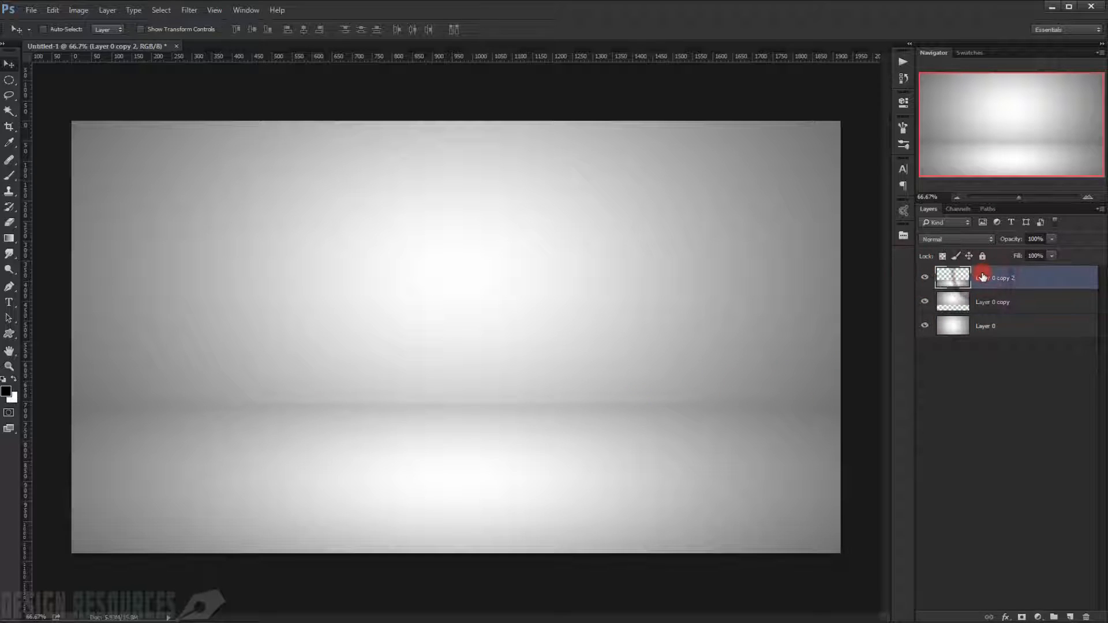
{"action": "left_click", "coordinate": [182, 10]}
{"action": "mouse_move", "coordinate": [237, 131]}
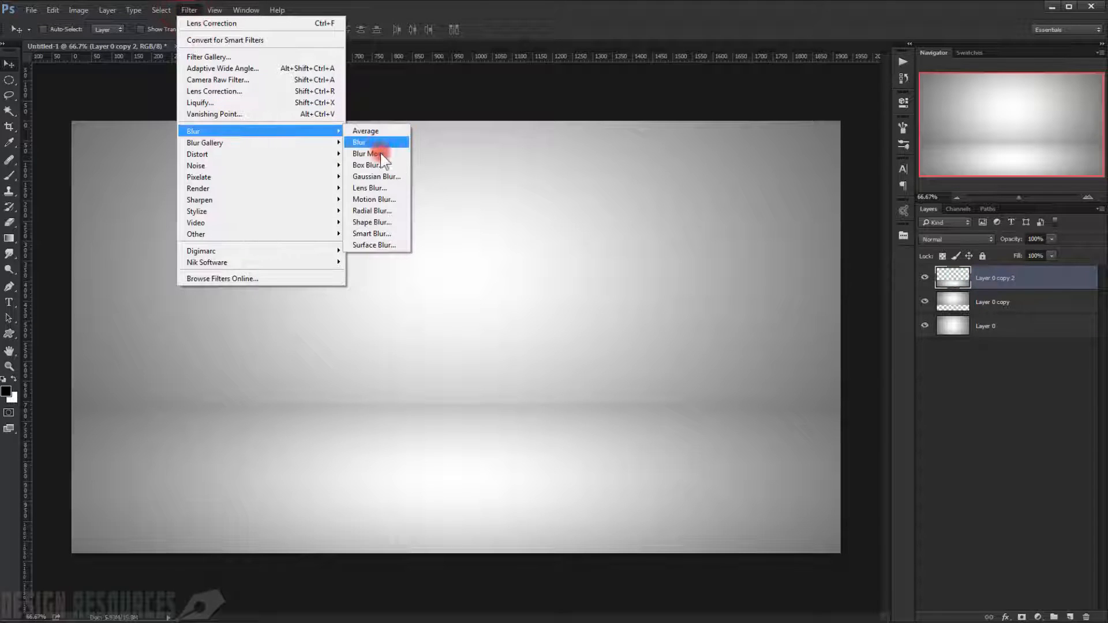
{"action": "left_click", "coordinate": [376, 176]}
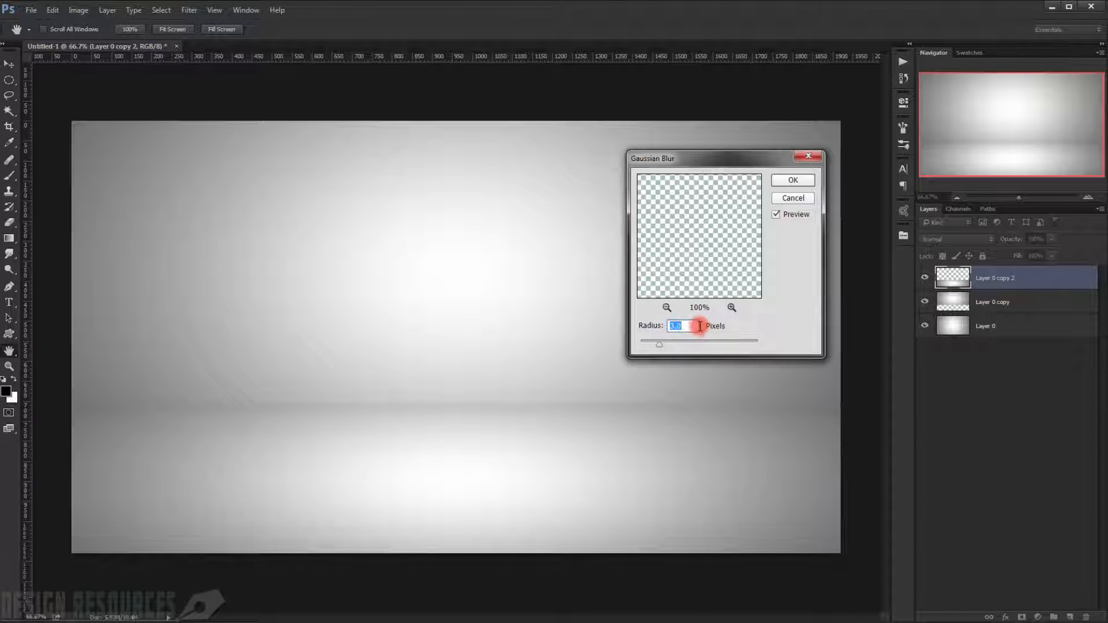
{"action": "left_click", "coordinate": [788, 177]}
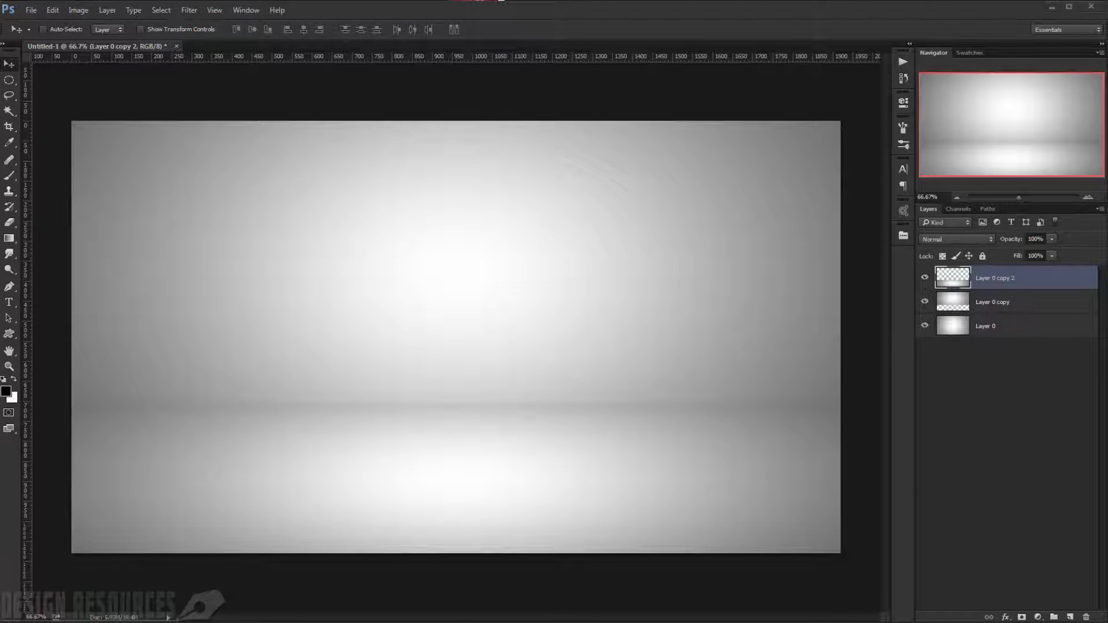
Bring the whole dancer cutout from dancer_by_dzum-d4hftvz.png into the backdrop document and convert its layer to a smart object.
{"action": "key", "text": "alt+Tab"}
{"action": "left_click_drag", "start_coordinate": [366, 85], "coordinate": [13, 453]}
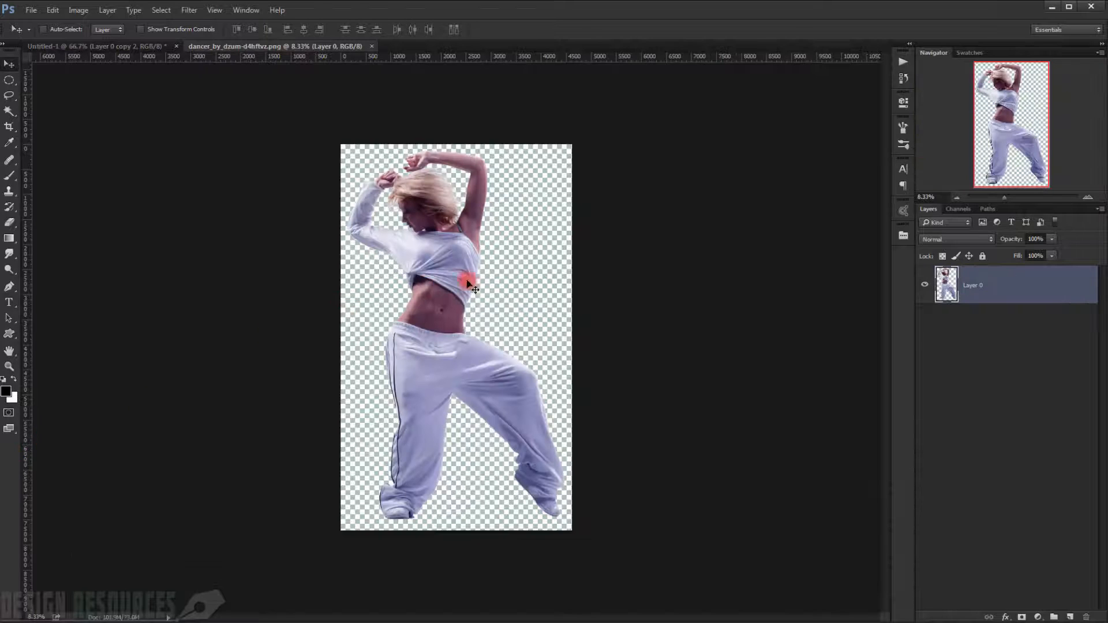
{"action": "key", "text": "ctrl+a"}
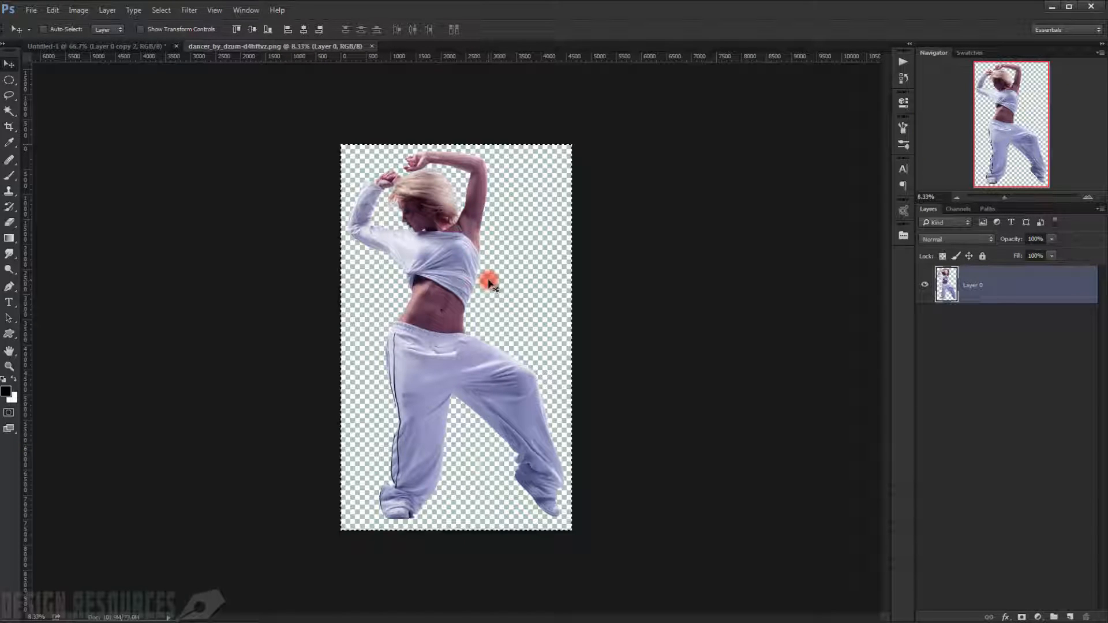
{"action": "left_click_drag", "start_coordinate": [485, 283], "coordinate": [651, 149]}
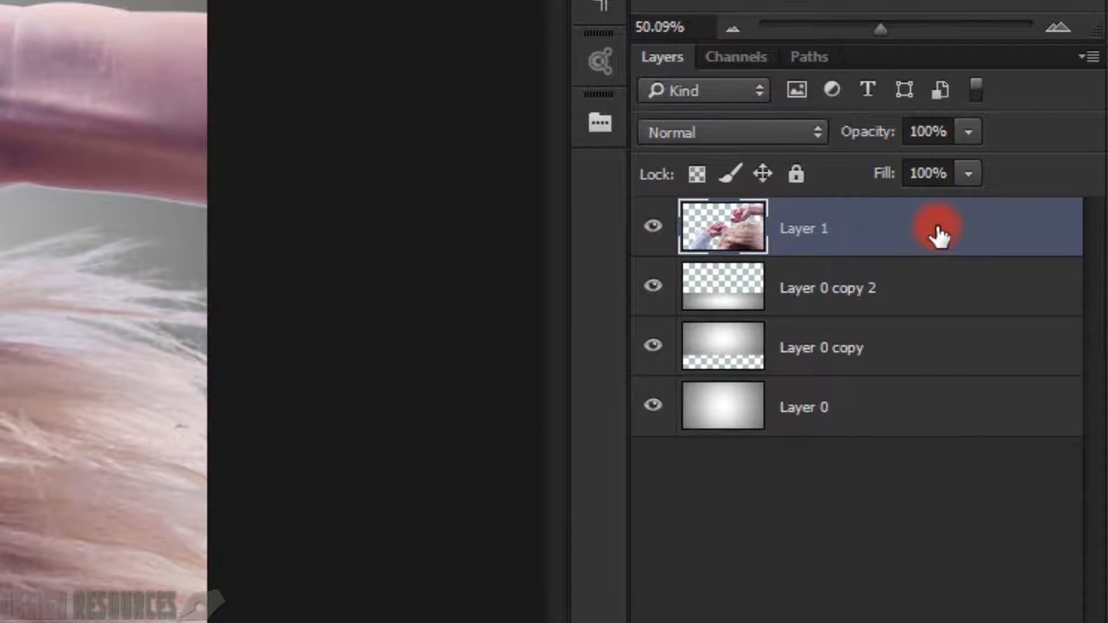
{"action": "right_click", "coordinate": [938, 236]}
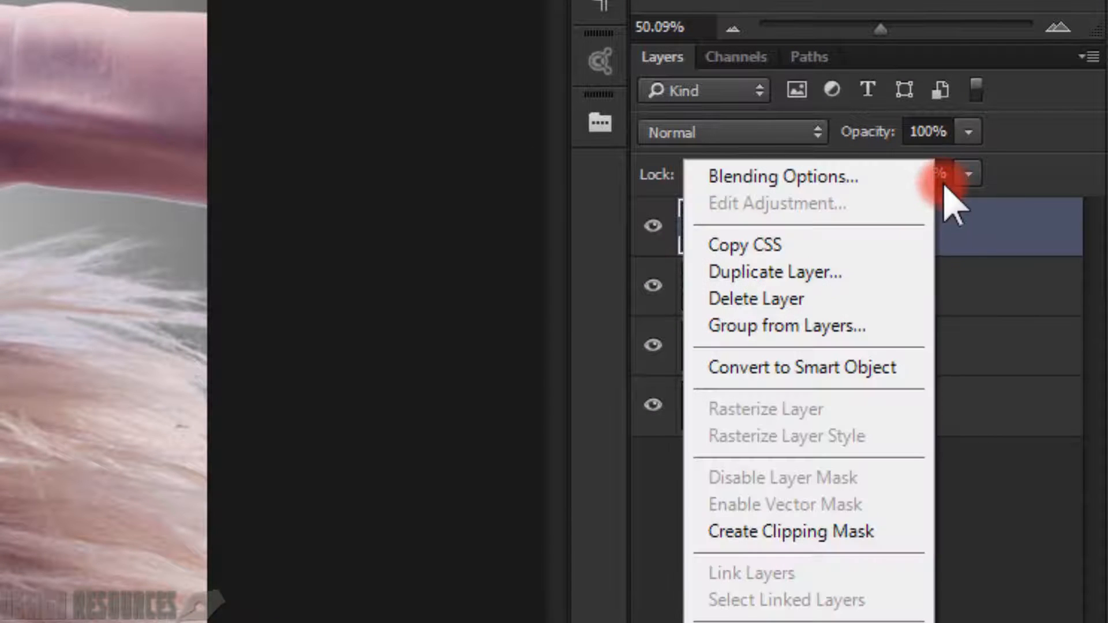
{"action": "left_click", "coordinate": [847, 368]}
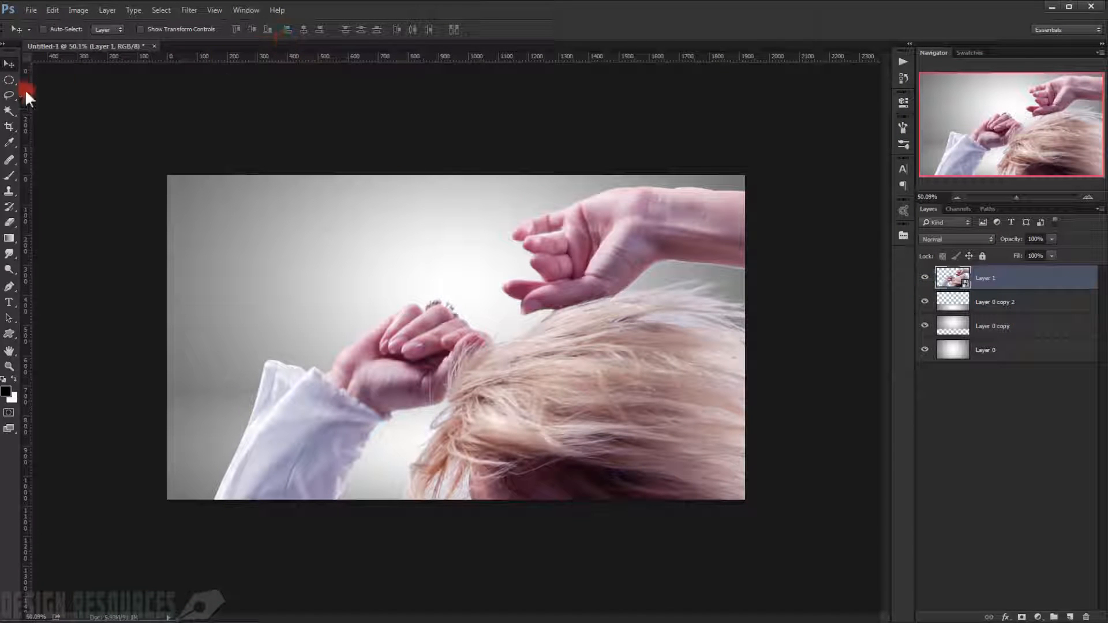
Scale the dancer layer proportionally down to 13% and bring it into view over the backdrop.
{"action": "key", "text": "ctrl+t"}
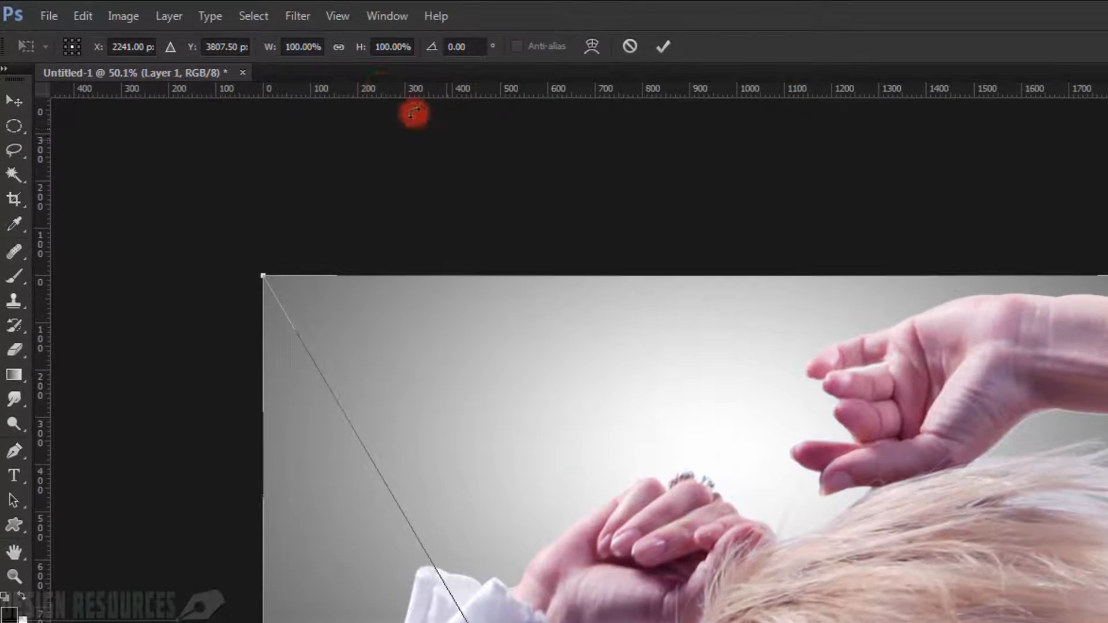
{"action": "left_click_drag", "start_coordinate": [837, 520], "coordinate": [540, 139]}
{"action": "left_click_drag", "start_coordinate": [792, 527], "coordinate": [736, 324]}
{"action": "left_click_drag", "start_coordinate": [823, 522], "coordinate": [804, 462]}
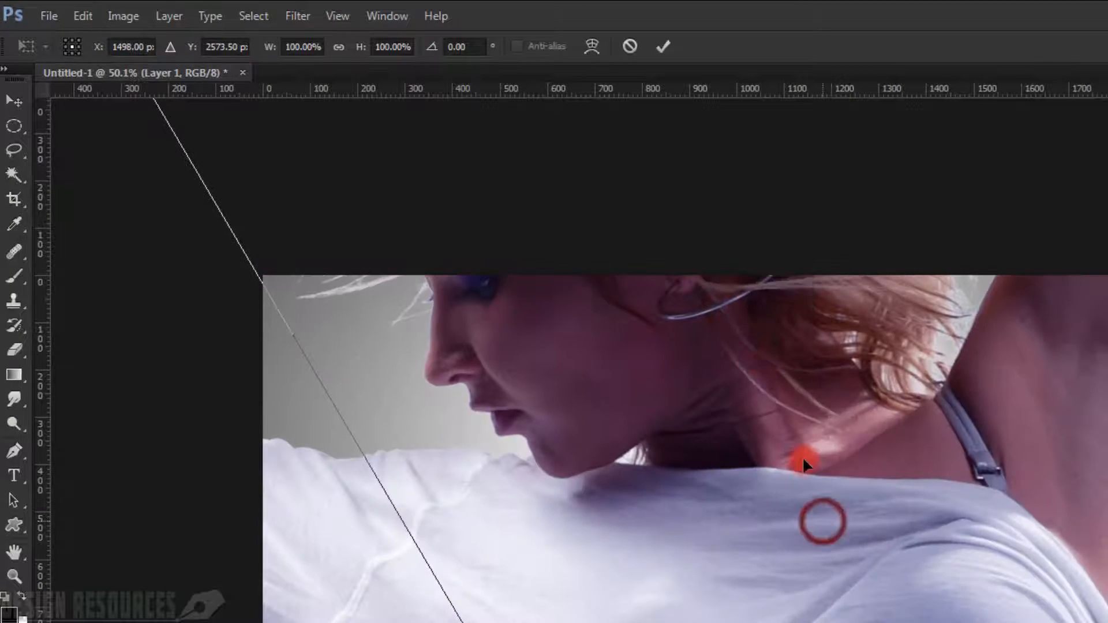
{"action": "left_click", "coordinate": [340, 46]}
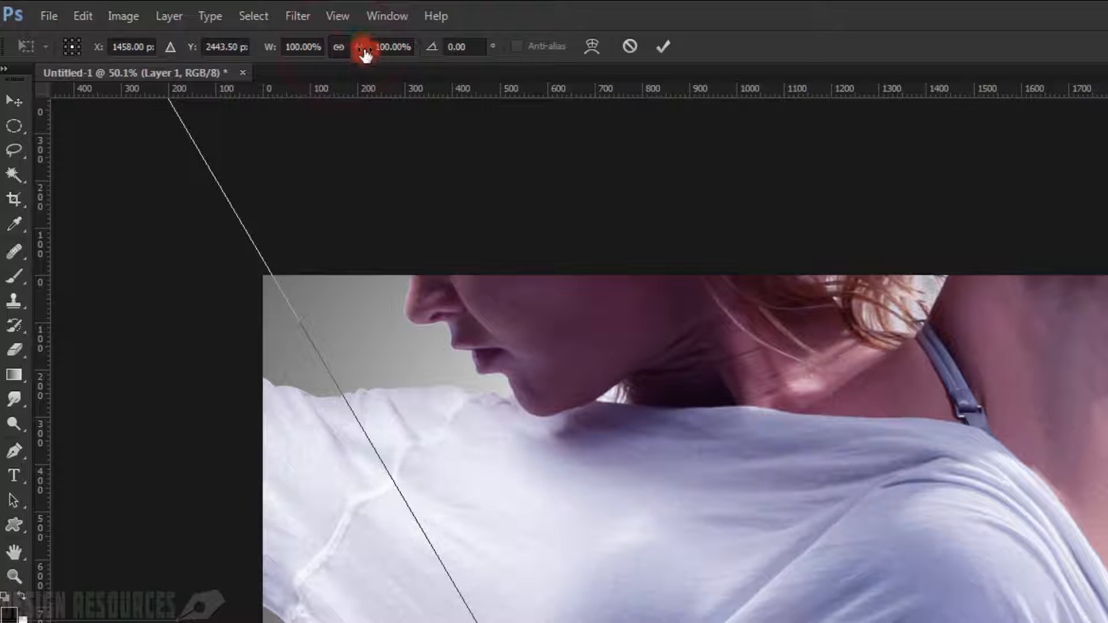
{"action": "left_click_drag", "start_coordinate": [365, 54], "coordinate": [297, 49]}
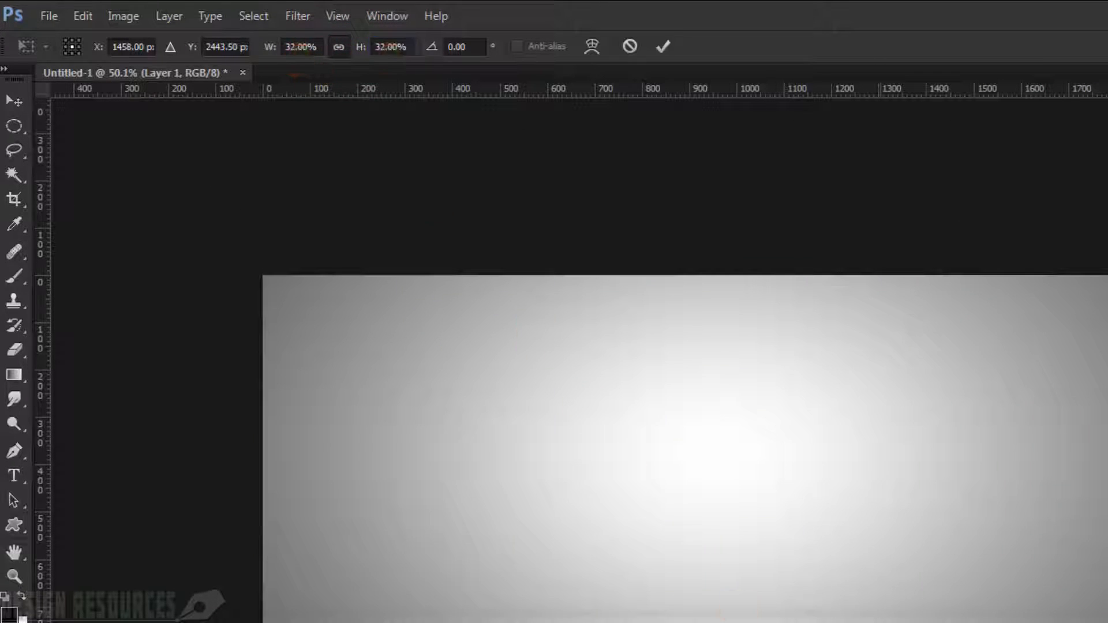
{"action": "left_click_drag", "start_coordinate": [788, 549], "coordinate": [346, 88]}
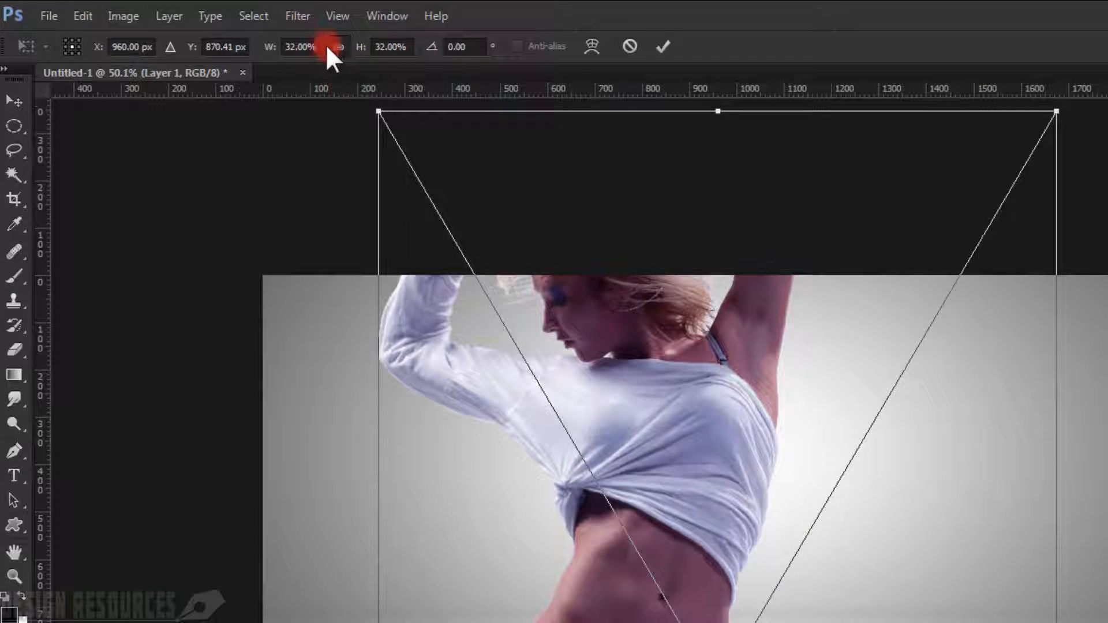
{"action": "left_click_drag", "start_coordinate": [358, 51], "coordinate": [342, 61]}
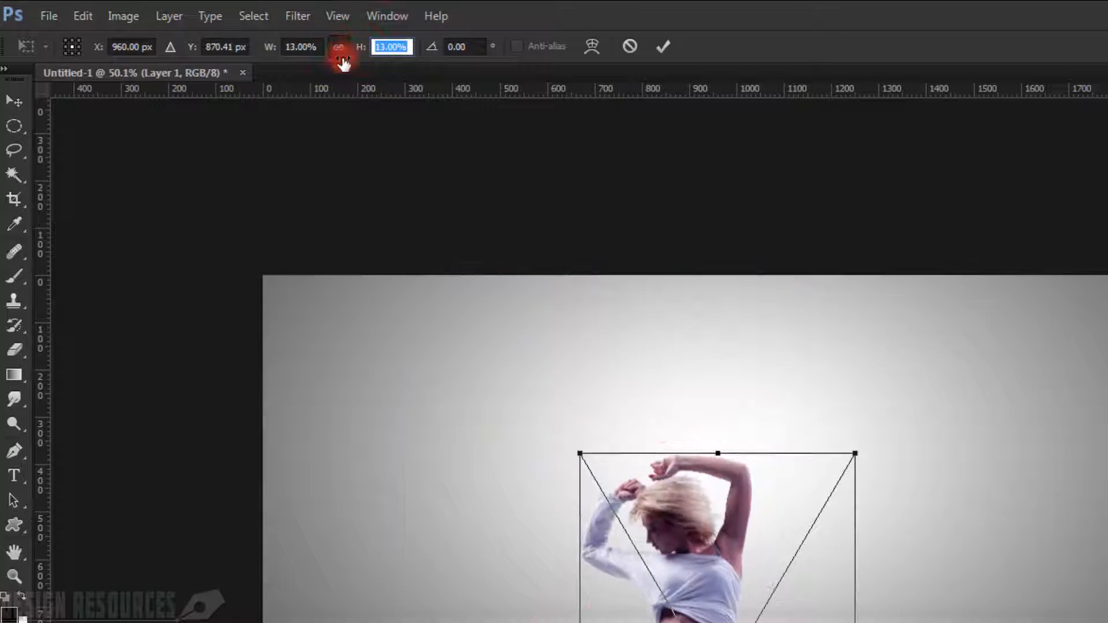
Centre the dancer standing on the floor area and reduce the scale proportionally to about 10.78%.
{"action": "left_click_drag", "start_coordinate": [521, 425], "coordinate": [521, 311]}
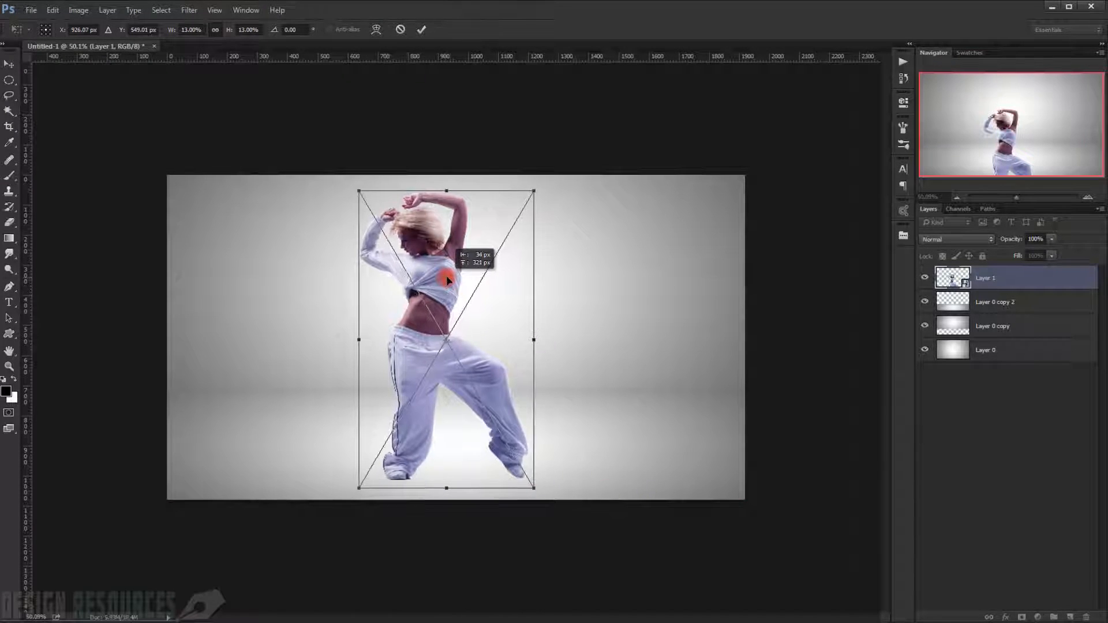
{"action": "left_click_drag", "start_coordinate": [456, 270], "coordinate": [456, 265]}
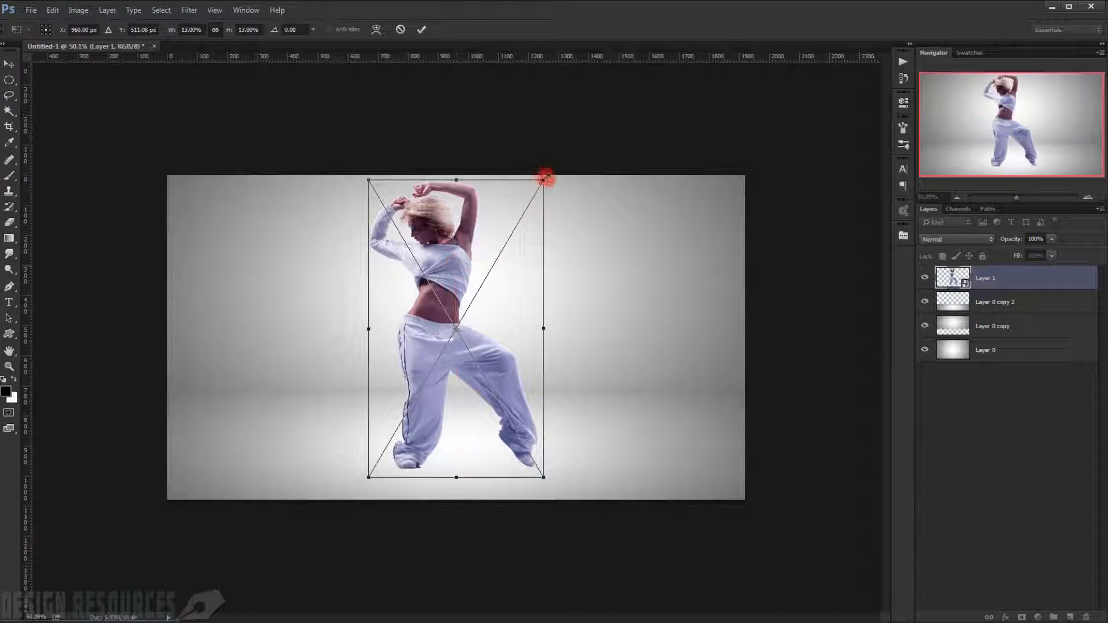
{"action": "left_click_drag", "start_coordinate": [544, 179], "coordinate": [536, 208]}
{"action": "left_click_drag", "start_coordinate": [488, 289], "coordinate": [504, 294]}
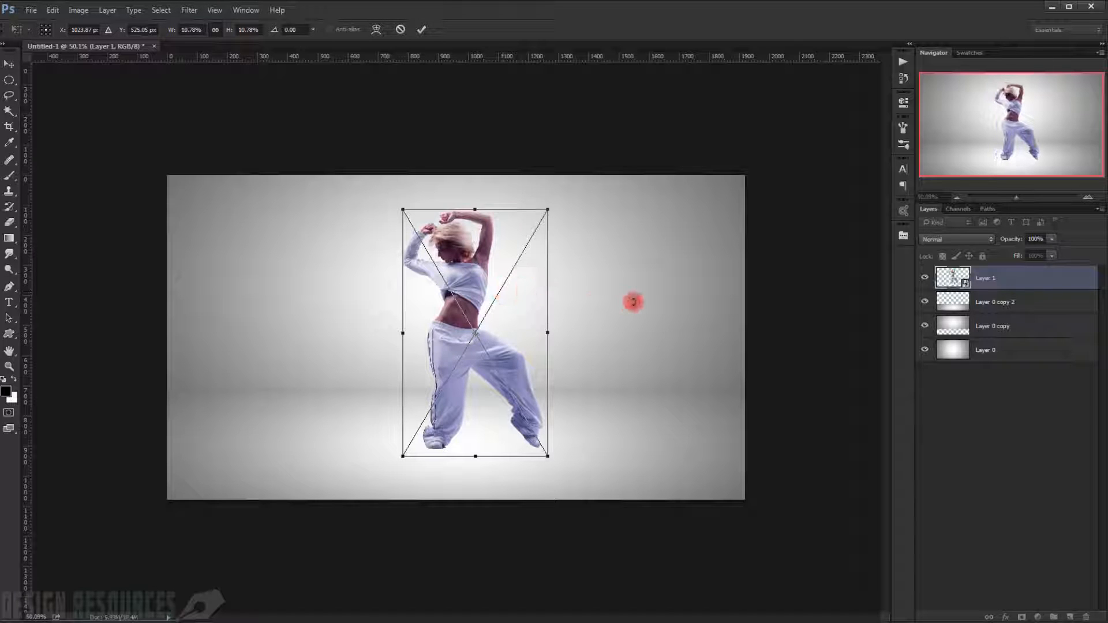
{"action": "key", "text": "Return"}
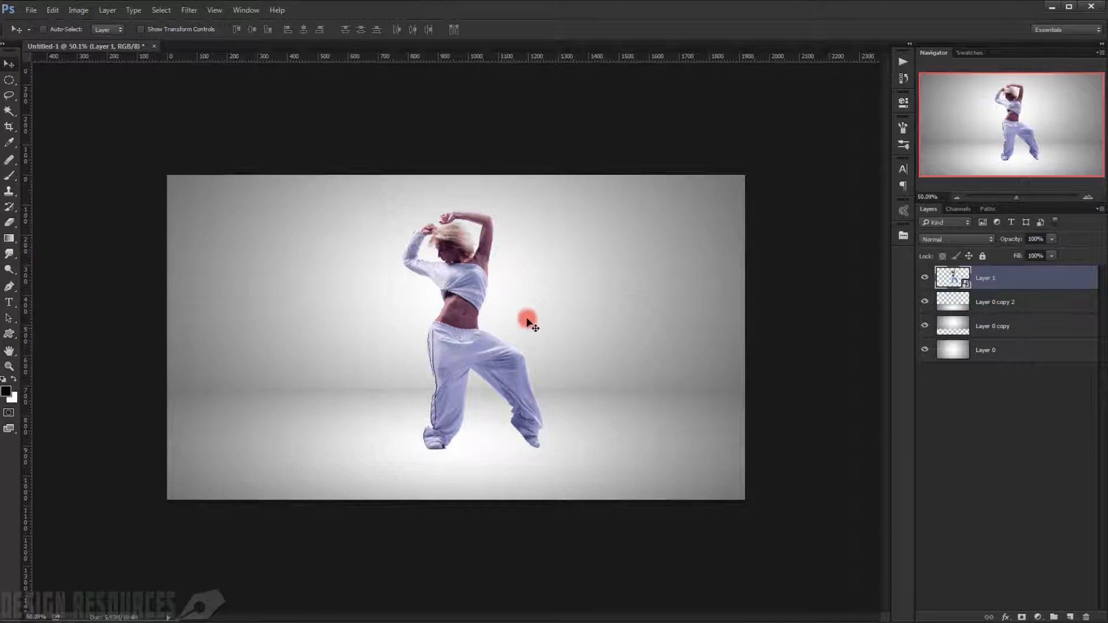
Group the three vignette backdrop layers and name the group Bg.
{"action": "left_click", "coordinate": [1013, 306]}
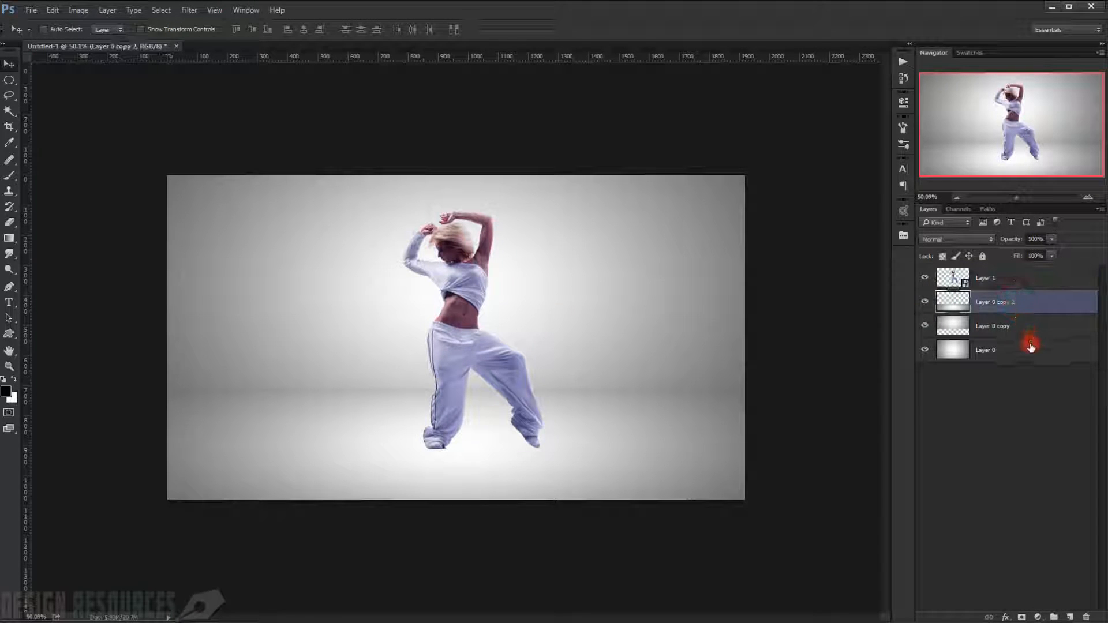
{"action": "left_click", "coordinate": [1031, 346], "text": "shift"}
{"action": "key", "text": "ctrl+g"}
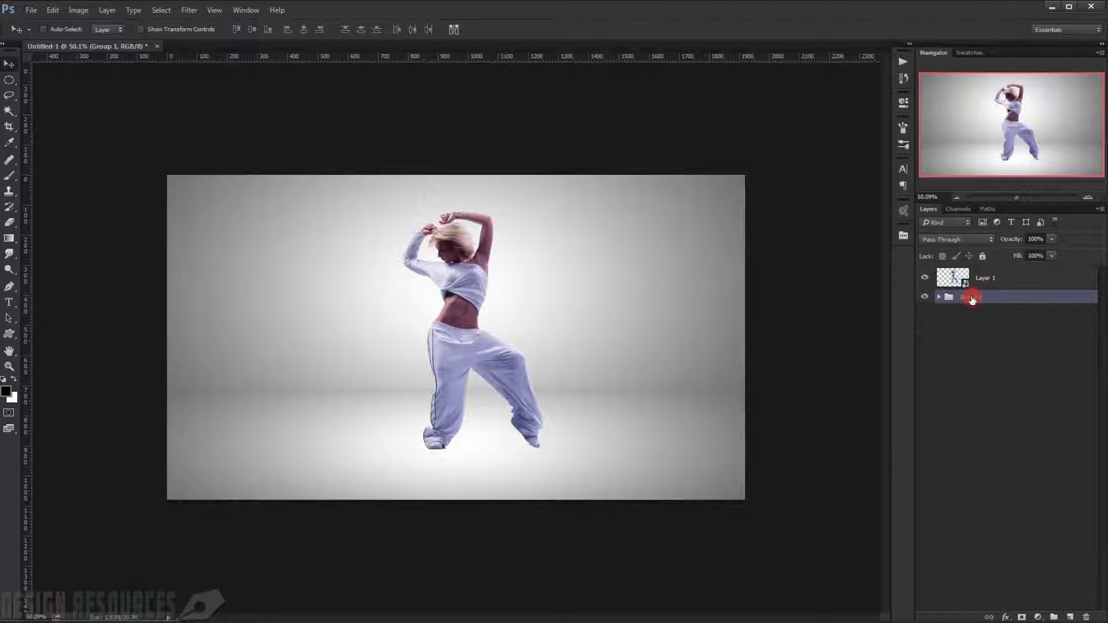
{"action": "double_click", "coordinate": [972, 297]}
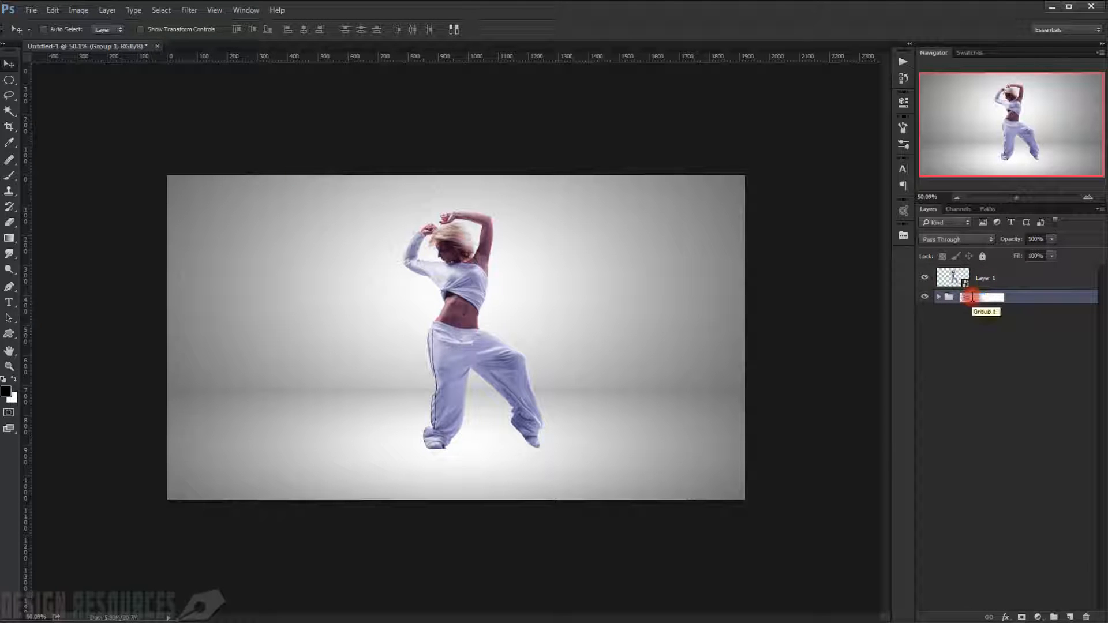
{"action": "type", "text": "Bg"}
{"action": "key", "text": "Return"}
Add an empty layer directly beneath the dancer layer and set up the Brush tool at 80% opacity.
{"action": "scroll", "coordinate": [508, 403], "scroll_direction": "up", "scroll_amount": 1}
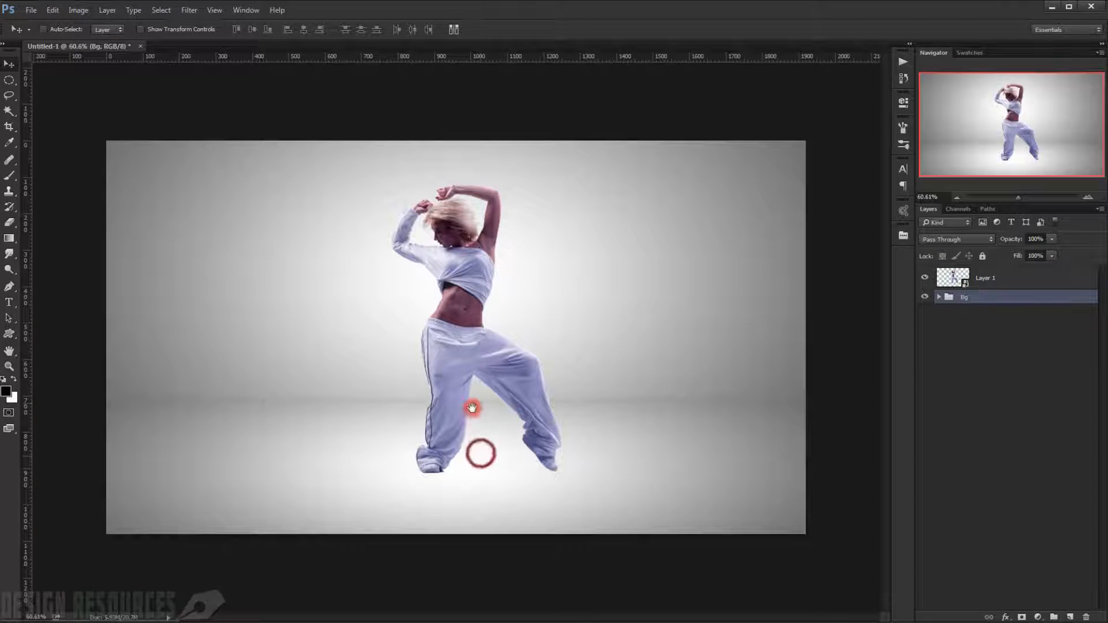
{"action": "scroll", "coordinate": [427, 503], "scroll_direction": "up", "scroll_amount": 4}
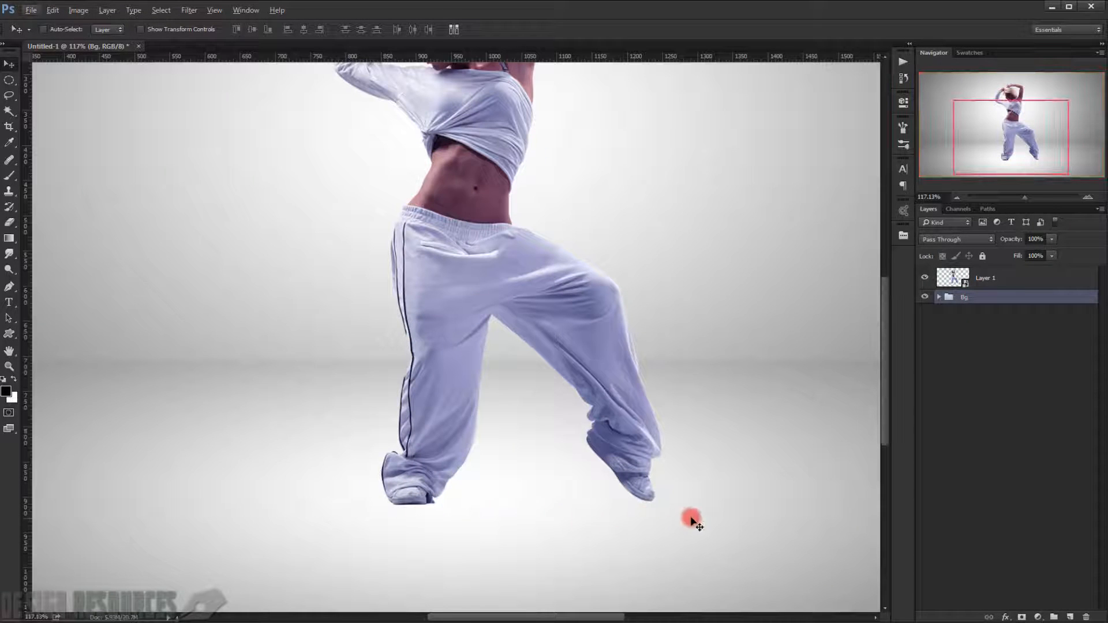
{"action": "left_click", "coordinate": [1004, 282]}
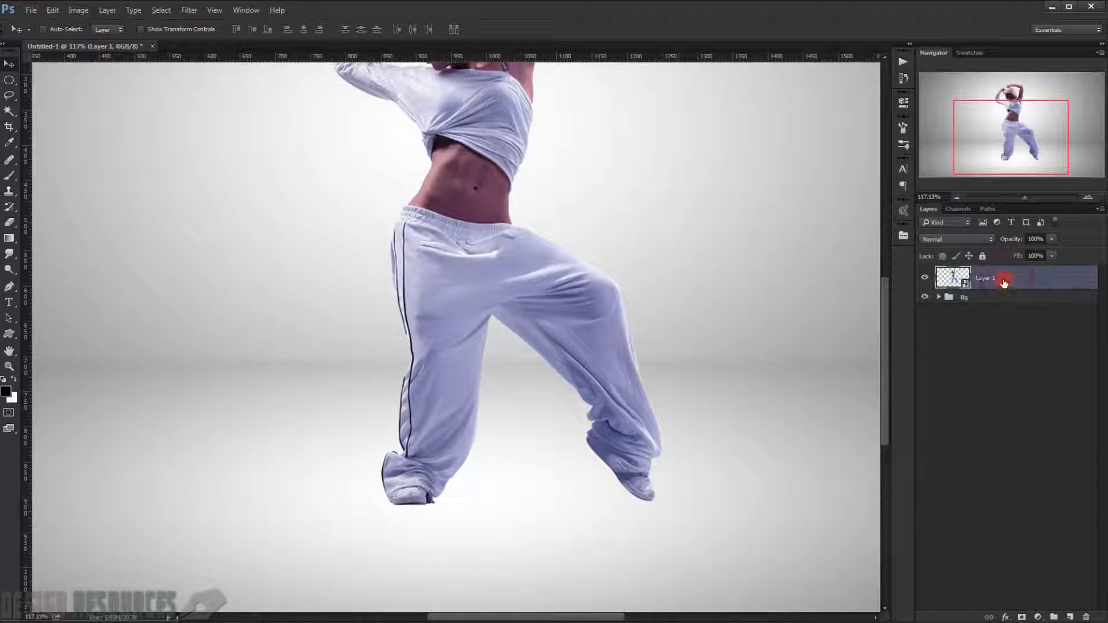
{"action": "left_click", "coordinate": [1070, 618], "text": "ctrl"}
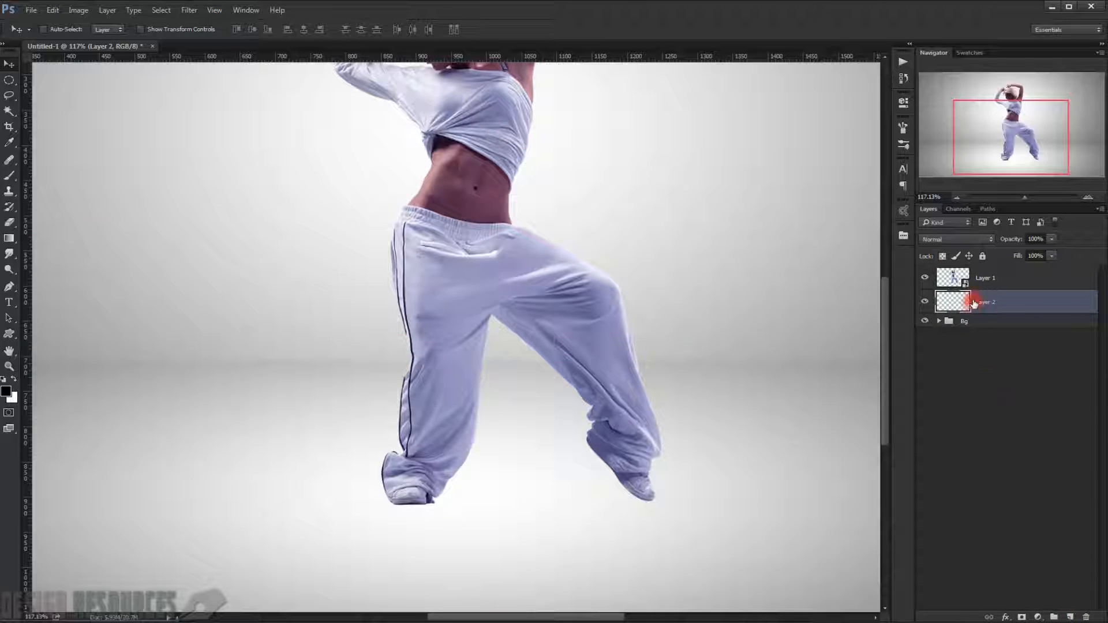
{"action": "left_click", "coordinate": [13, 179]}
{"action": "left_click", "coordinate": [591, 25]}
{"action": "mouse_move", "coordinate": [415, 433]}
{"action": "left_mouse_down"}
{"action": "mouse_move", "coordinate": [466, 445]}
{"action": "mouse_move", "coordinate": [453, 448]}
{"action": "mouse_move", "coordinate": [447, 425]}
{"action": "left_mouse_up"}
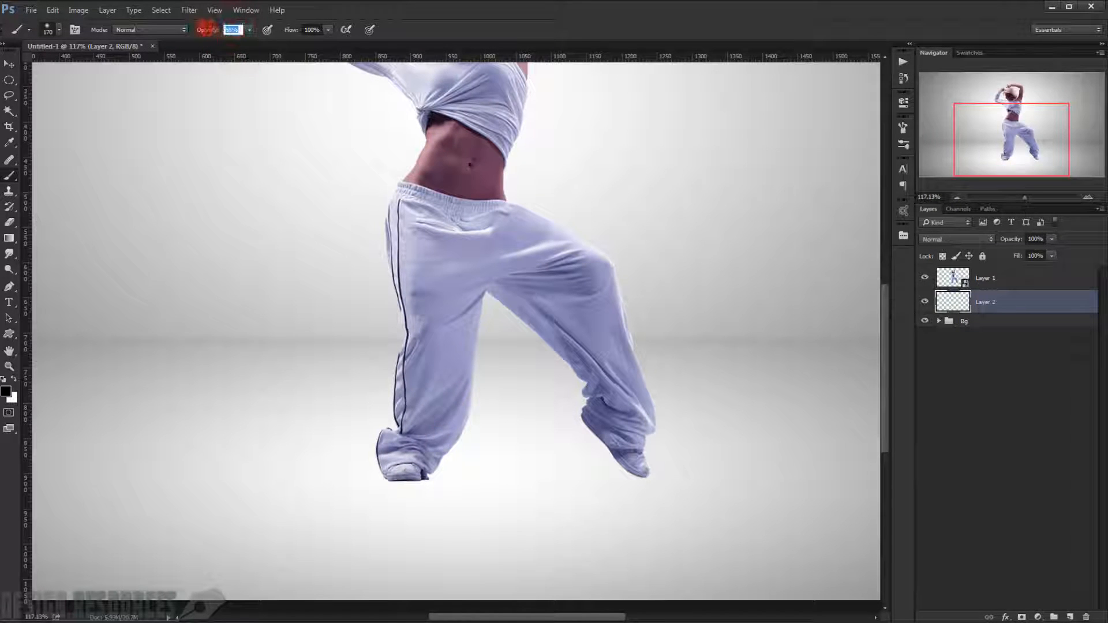
{"action": "type", "text": "80"}
Paint a soft black spot under the dancer's flat foot with a brush about as wide as the shoe.
{"action": "left_click_drag", "start_coordinate": [319, 322], "coordinate": [330, 274]}
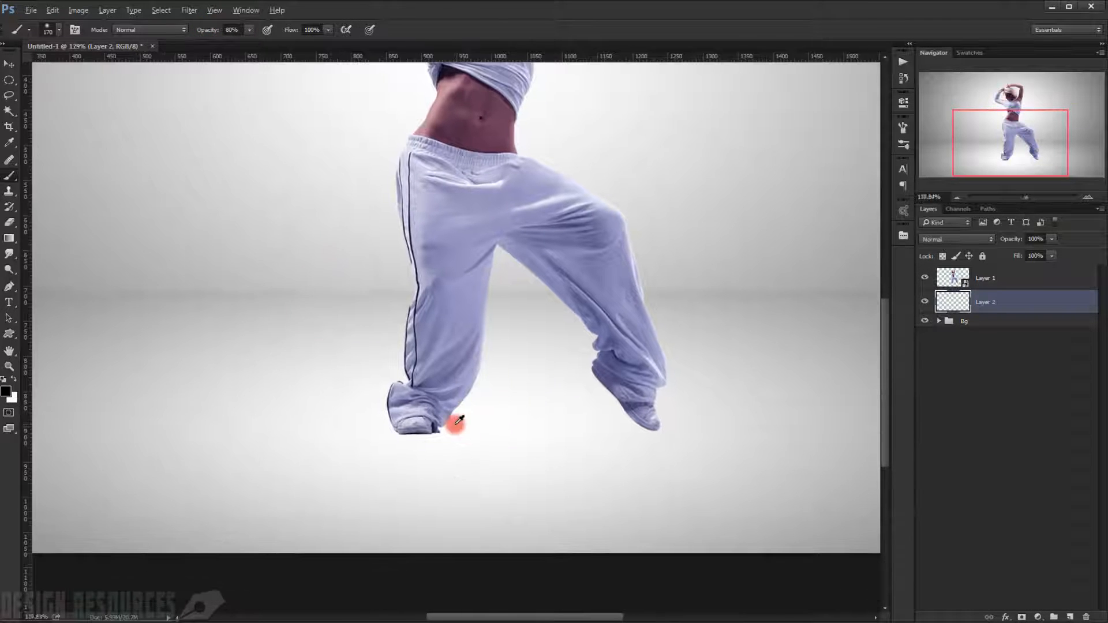
{"action": "scroll", "coordinate": [440, 429], "scroll_direction": "up", "scroll_amount": 3}
{"action": "scroll", "coordinate": [404, 434], "scroll_direction": "up", "scroll_amount": 2}
{"action": "left_click_drag", "start_coordinate": [404, 433], "coordinate": [327, 445]}
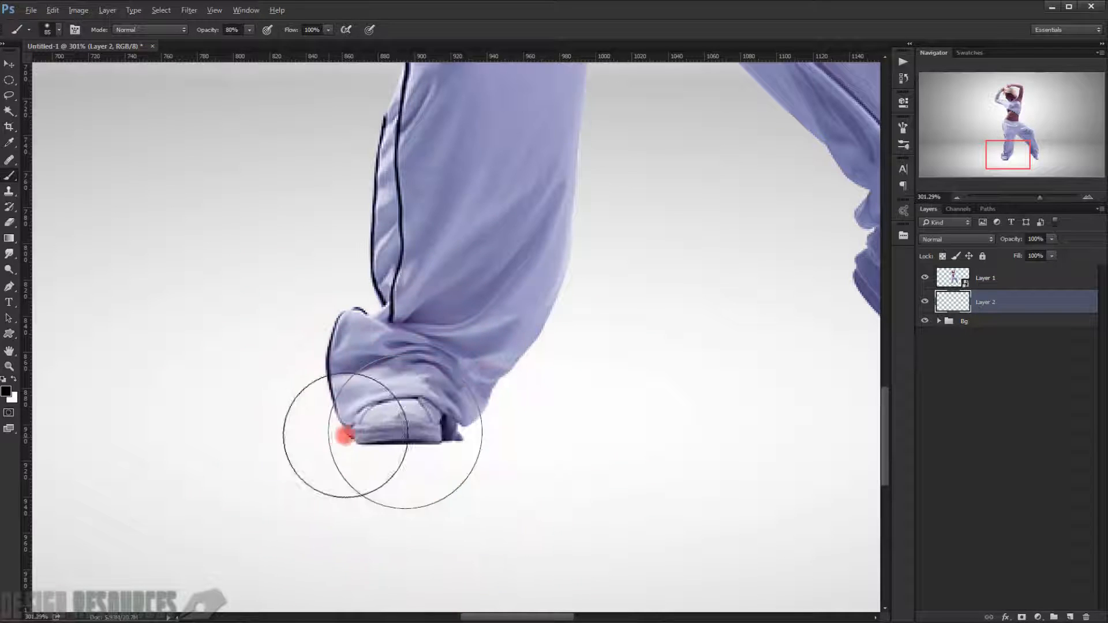
{"action": "left_click", "coordinate": [397, 438]}
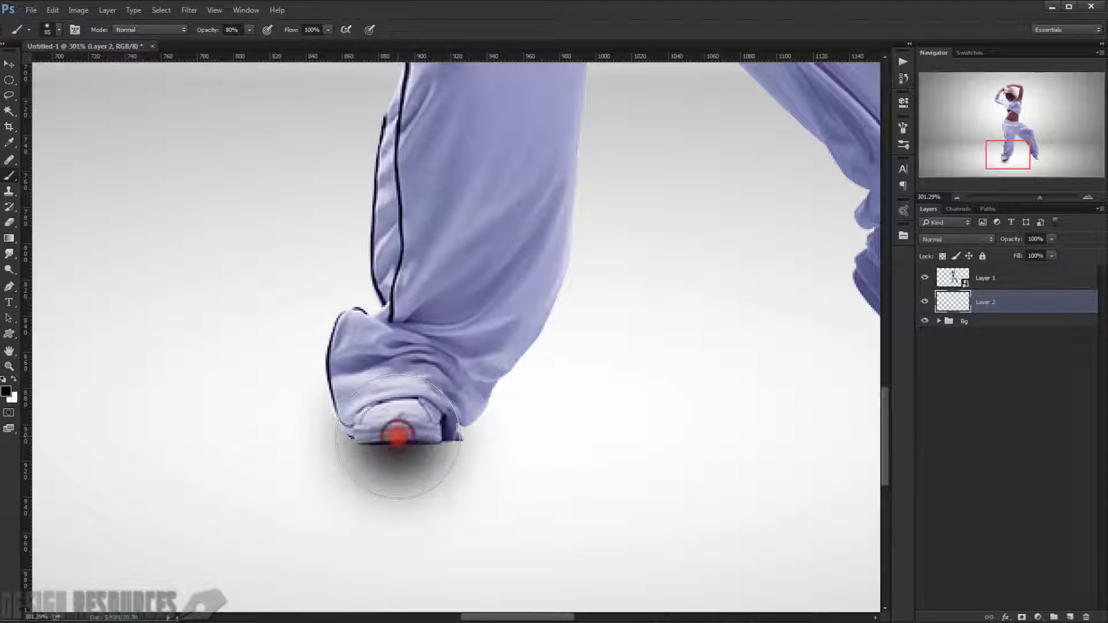
{"action": "mouse_move", "coordinate": [398, 437]}
{"action": "left_mouse_down"}
{"action": "mouse_move", "coordinate": [376, 438]}
{"action": "mouse_move", "coordinate": [453, 438]}
{"action": "left_mouse_up"}
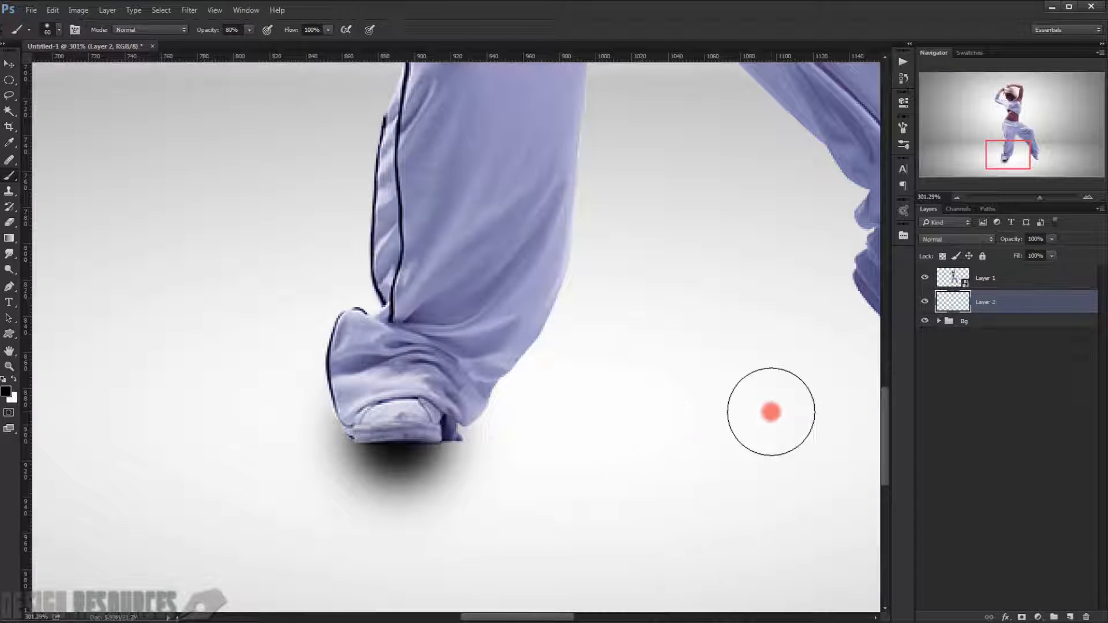
Squash the painted spot to about 17.42% height and widen it to about 128.36% as a contact shadow under the shoe.
{"action": "key", "text": "ctrl+t"}
{"action": "left_click_drag", "start_coordinate": [392, 323], "coordinate": [435, 442]}
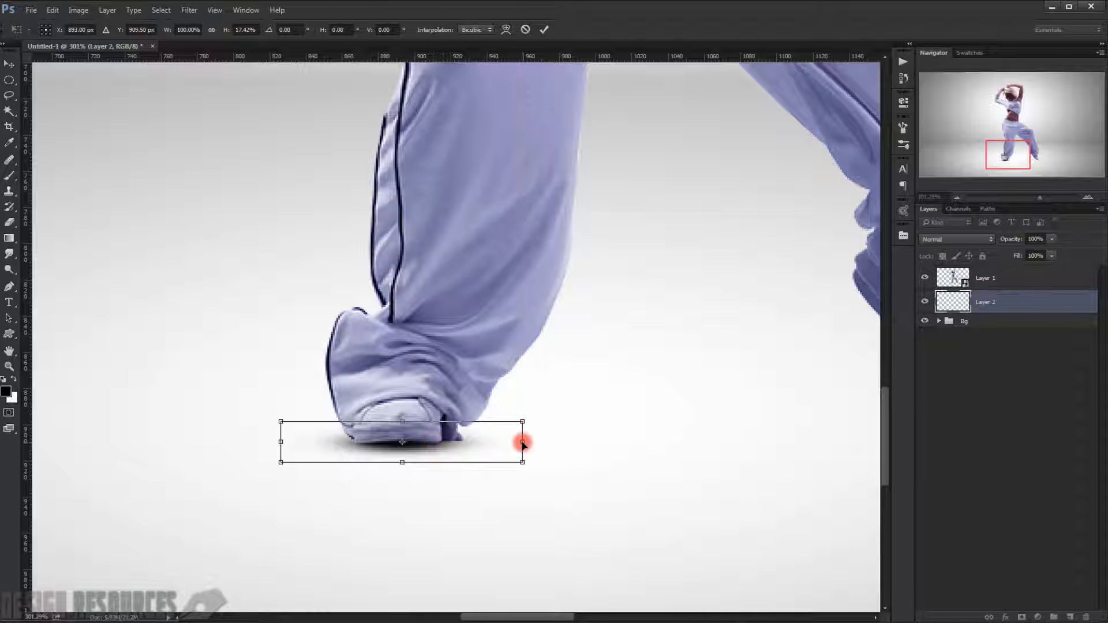
{"action": "left_click_drag", "start_coordinate": [523, 442], "coordinate": [559, 437]}
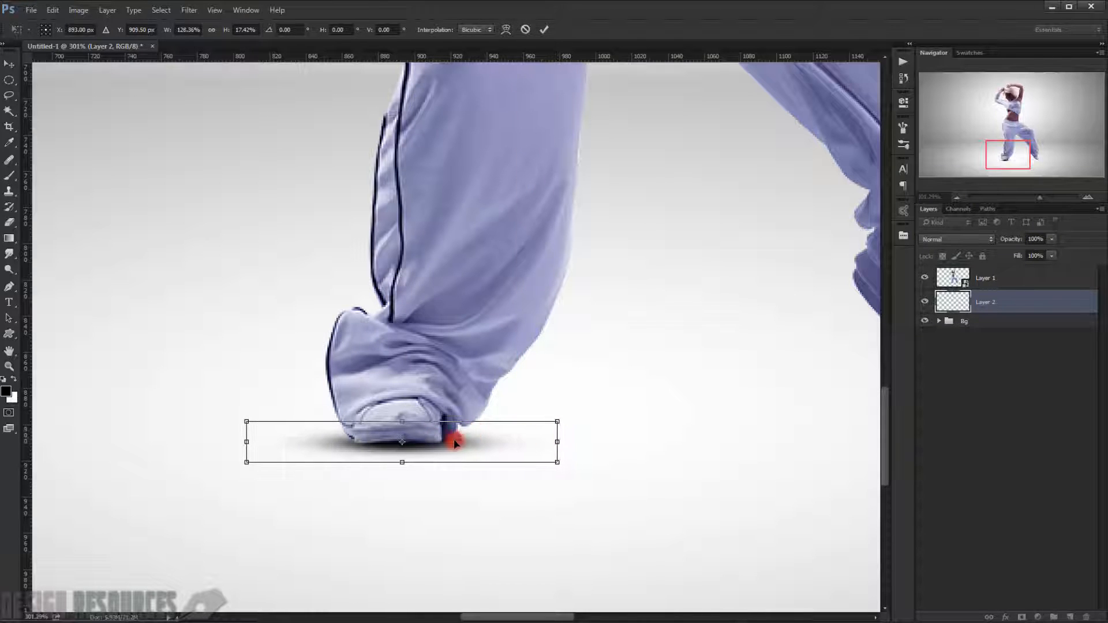
{"action": "key", "text": "Return"}
Add another layer beneath the dancer and paint a small soft black spot under the toe of the other, tilted foot.
{"action": "key", "text": "b"}
{"action": "scroll", "coordinate": [550, 426], "scroll_direction": "down", "scroll_amount": 3}
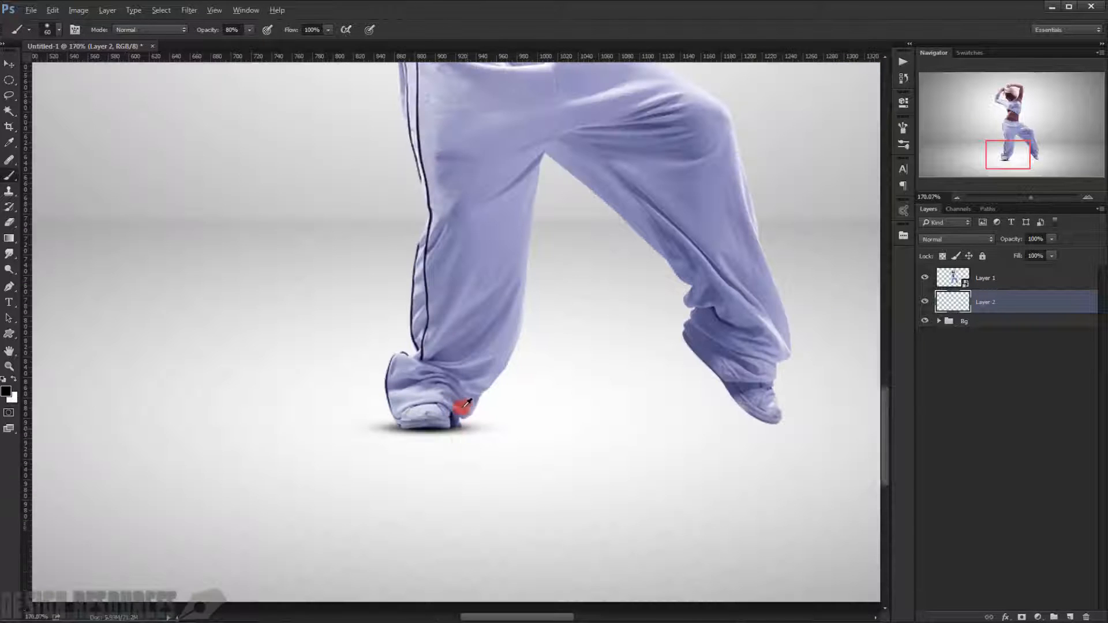
{"action": "scroll", "coordinate": [475, 427], "scroll_direction": "up", "scroll_amount": 2}
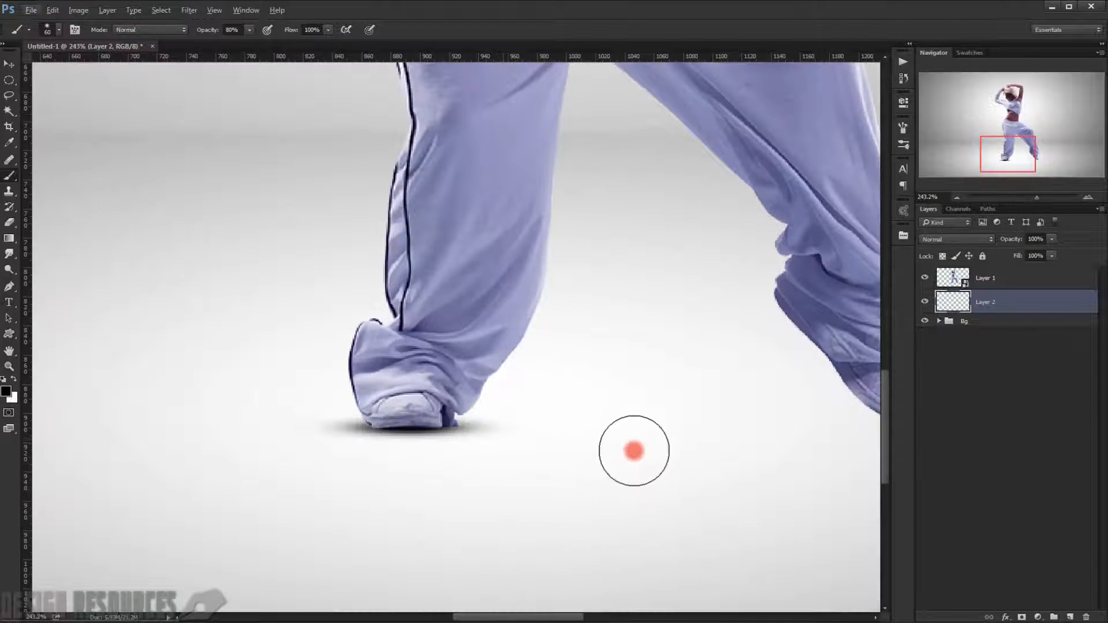
{"action": "left_click_drag", "start_coordinate": [638, 433], "coordinate": [376, 379]}
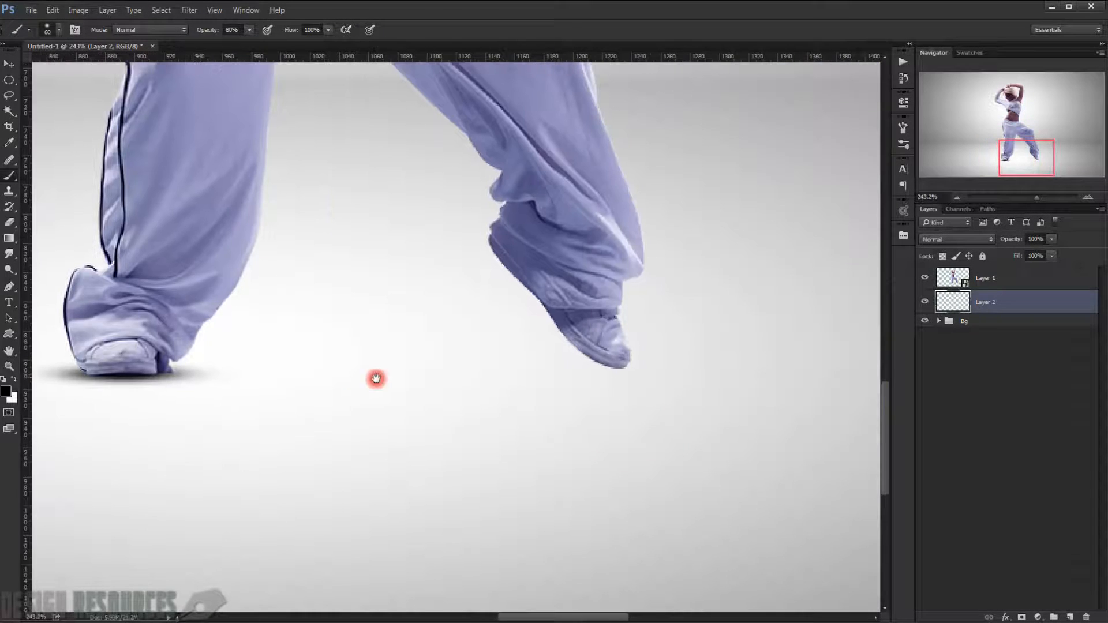
{"action": "left_click", "coordinate": [1066, 616]}
{"action": "scroll", "coordinate": [631, 418], "scroll_direction": "up", "scroll_amount": 3}
{"action": "left_click_drag", "start_coordinate": [639, 339], "coordinate": [597, 348]}
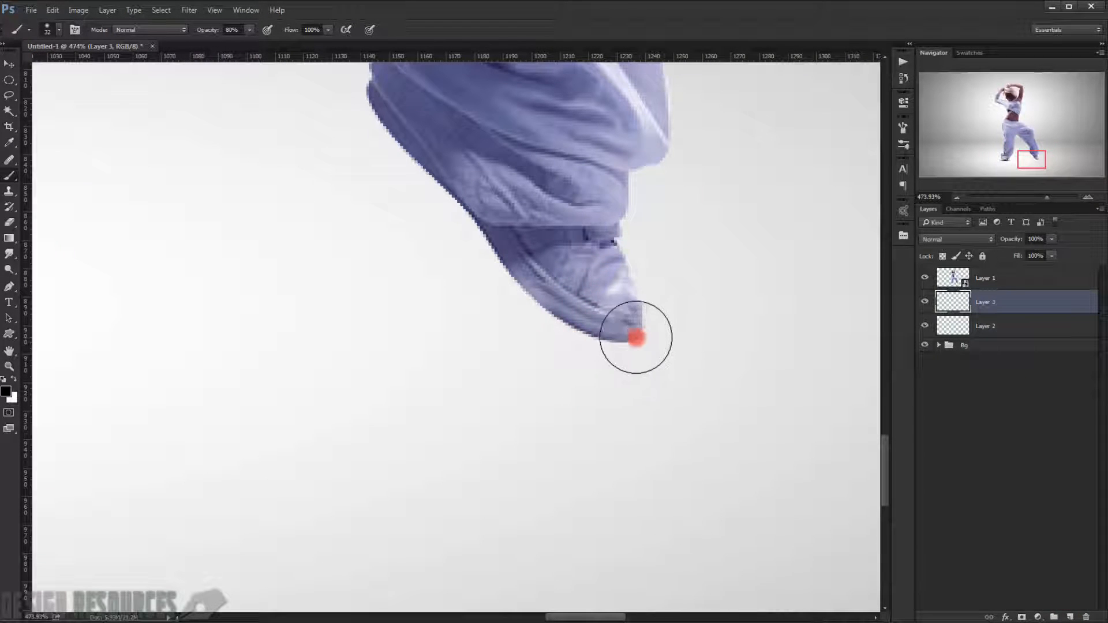
{"action": "left_click", "coordinate": [622, 337]}
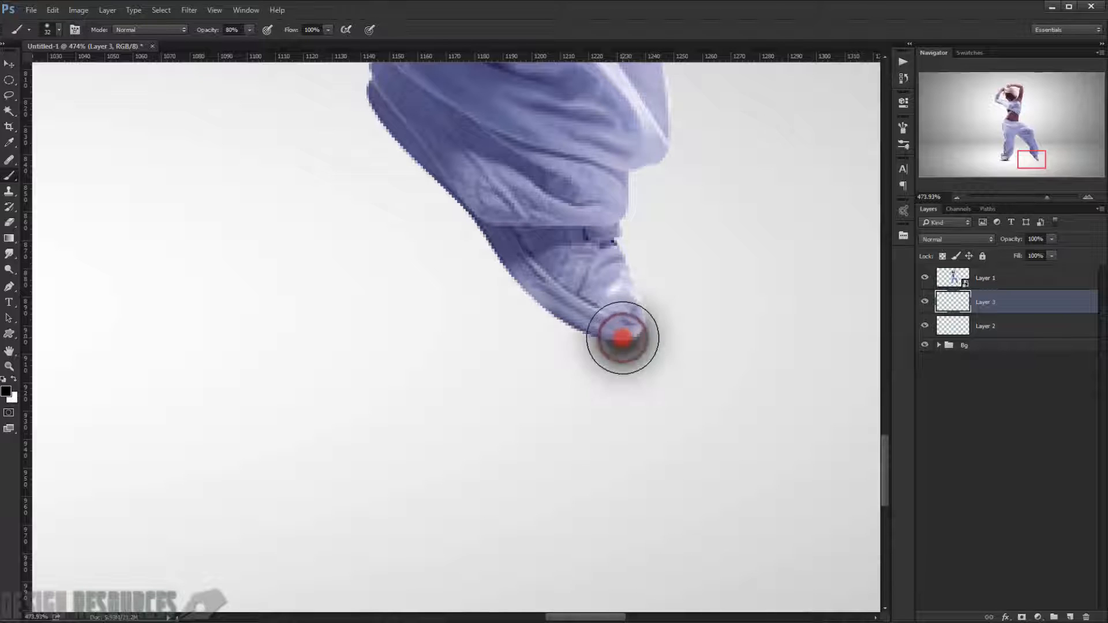
{"action": "left_click_drag", "start_coordinate": [617, 338], "coordinate": [614, 338]}
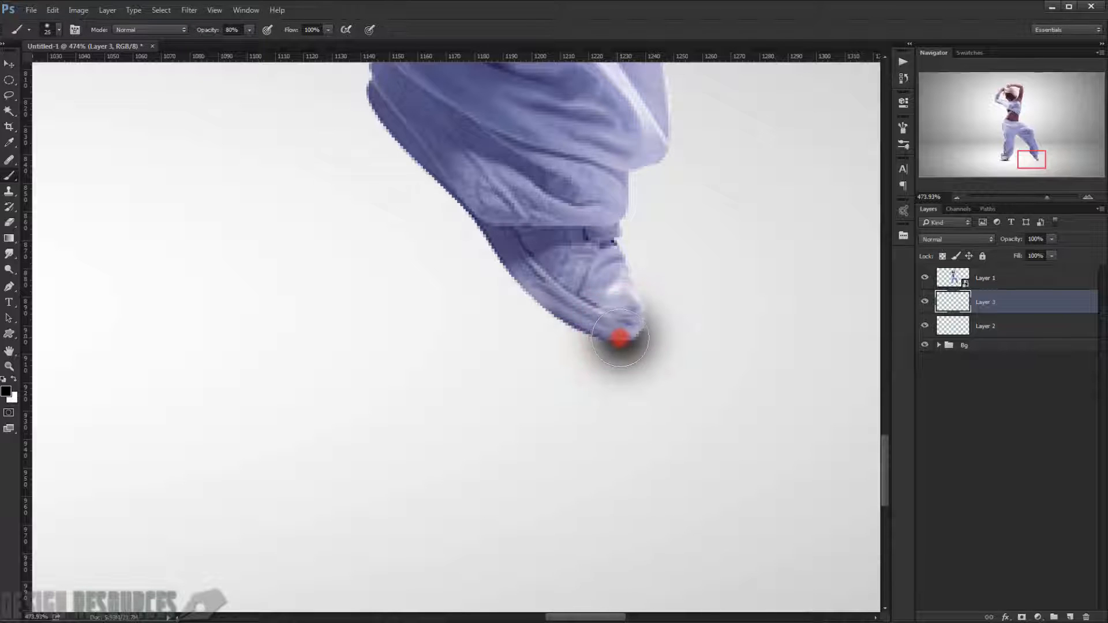
{"action": "left_click", "coordinate": [622, 338]}
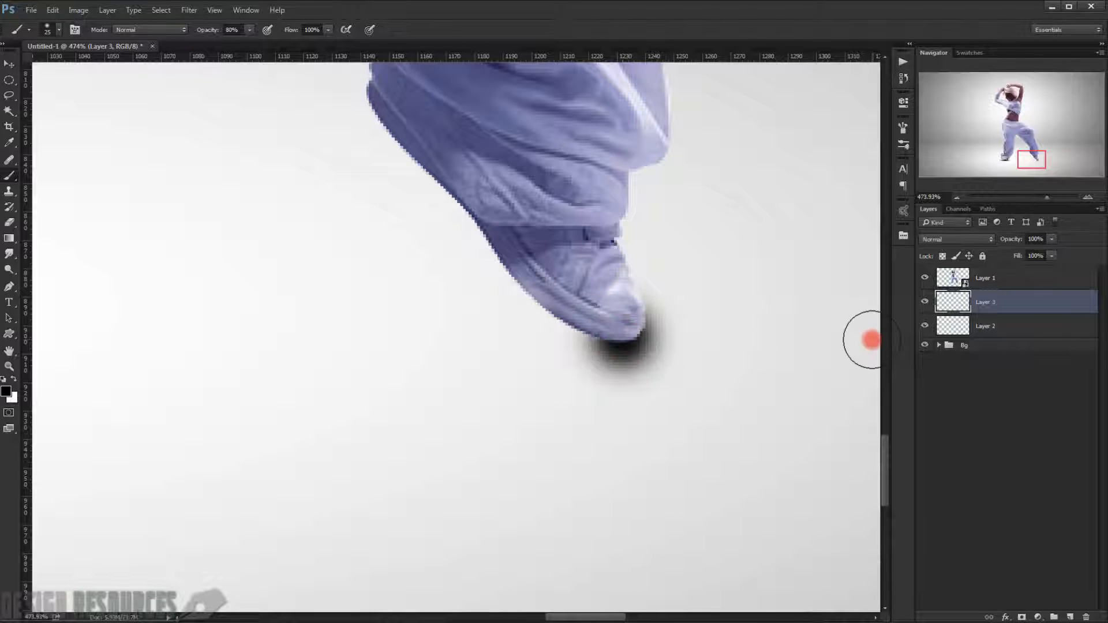
Squash the toe's painted spot to about 26.53% height, widen it to about 132%, and position it under the tilted shoe's tip.
{"action": "key", "text": "ctrl+t"}
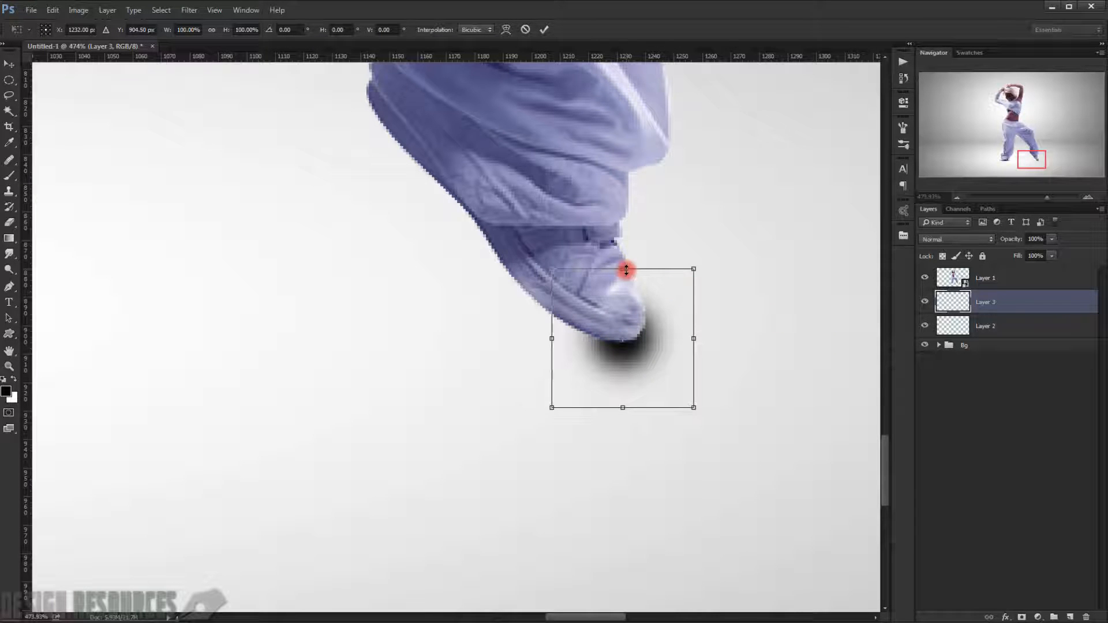
{"action": "left_click_drag", "start_coordinate": [623, 268], "coordinate": [656, 334]}
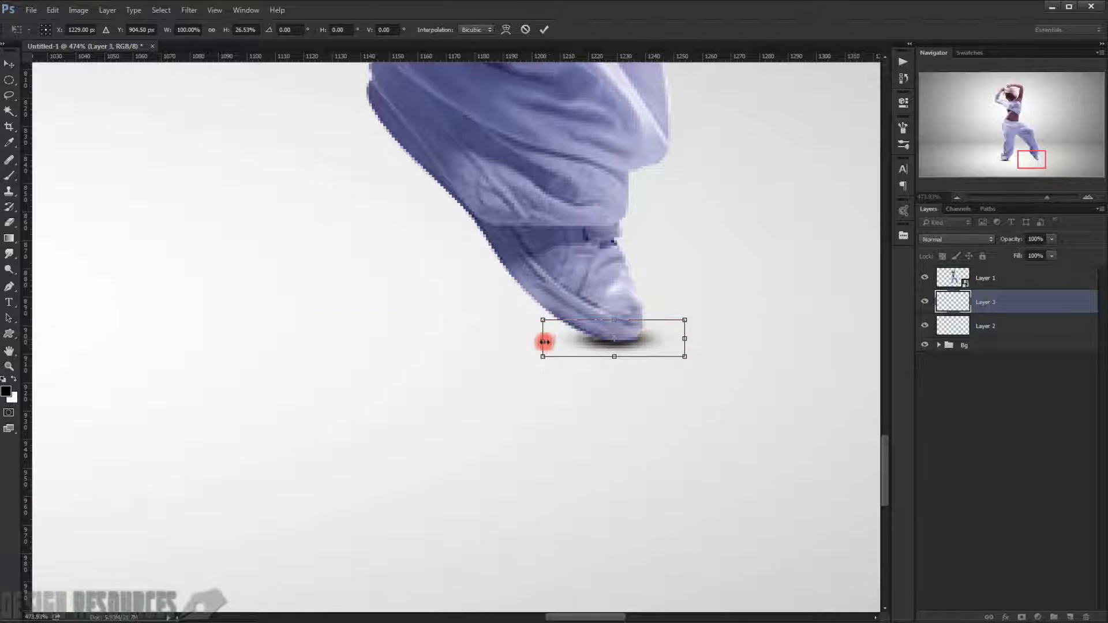
{"action": "left_click_drag", "start_coordinate": [545, 339], "coordinate": [530, 339]}
{"action": "left_click_drag", "start_coordinate": [670, 336], "coordinate": [691, 339]}
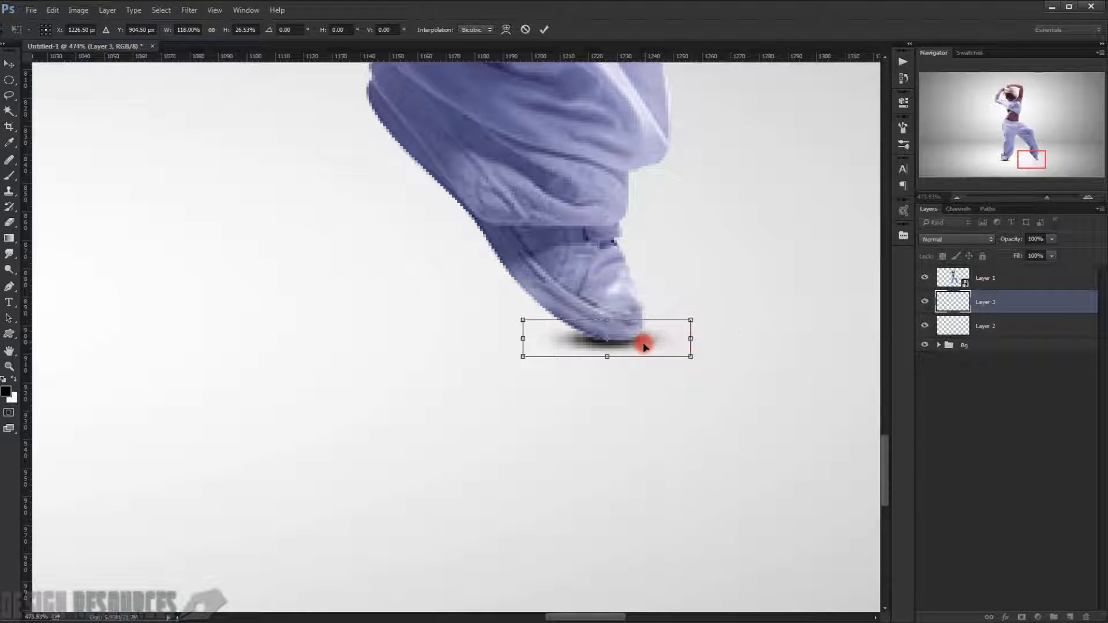
{"action": "left_click_drag", "start_coordinate": [517, 340], "coordinate": [495, 340]}
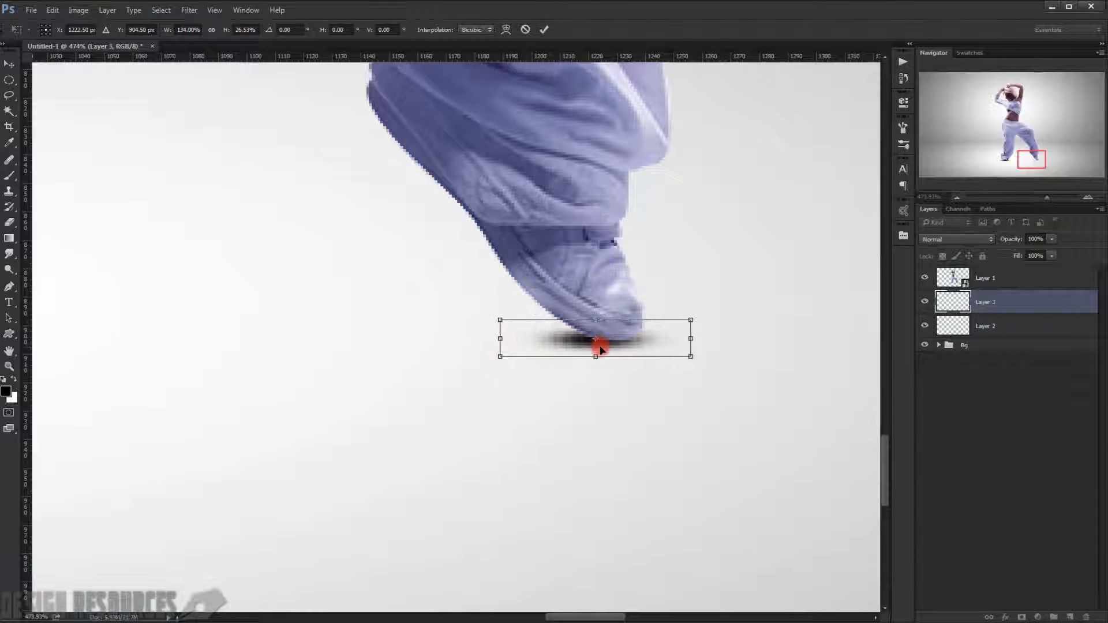
{"action": "left_click_drag", "start_coordinate": [601, 349], "coordinate": [611, 346]}
{"action": "left_click", "coordinate": [703, 335]}
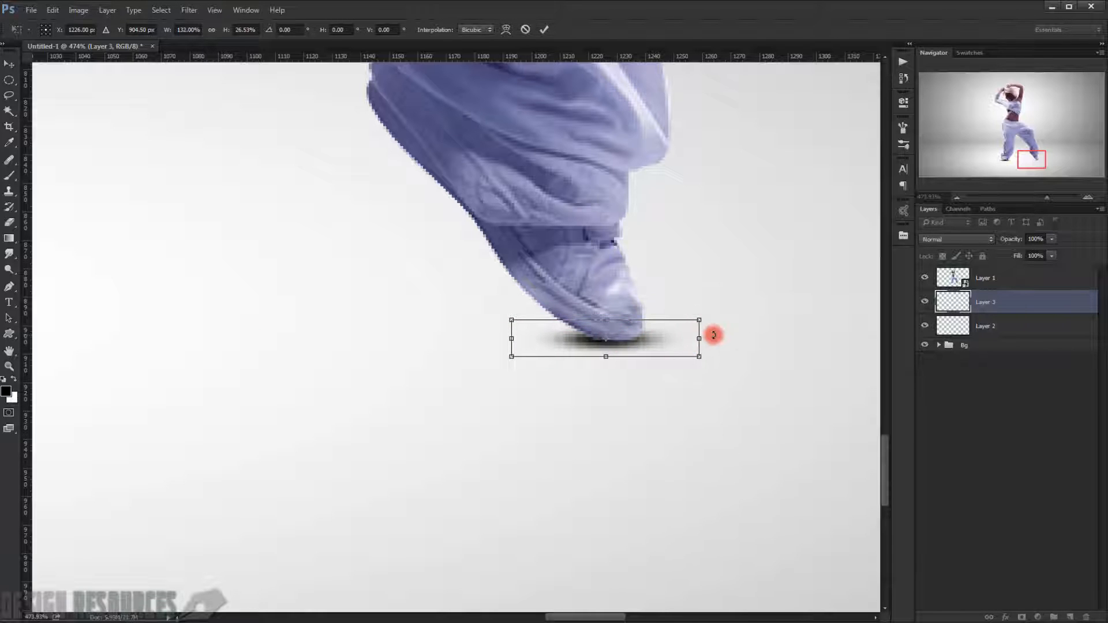
{"action": "key", "text": "Return"}
{"action": "key", "text": "b"}
{"action": "scroll", "coordinate": [652, 302], "scroll_direction": "down", "scroll_amount": 3}
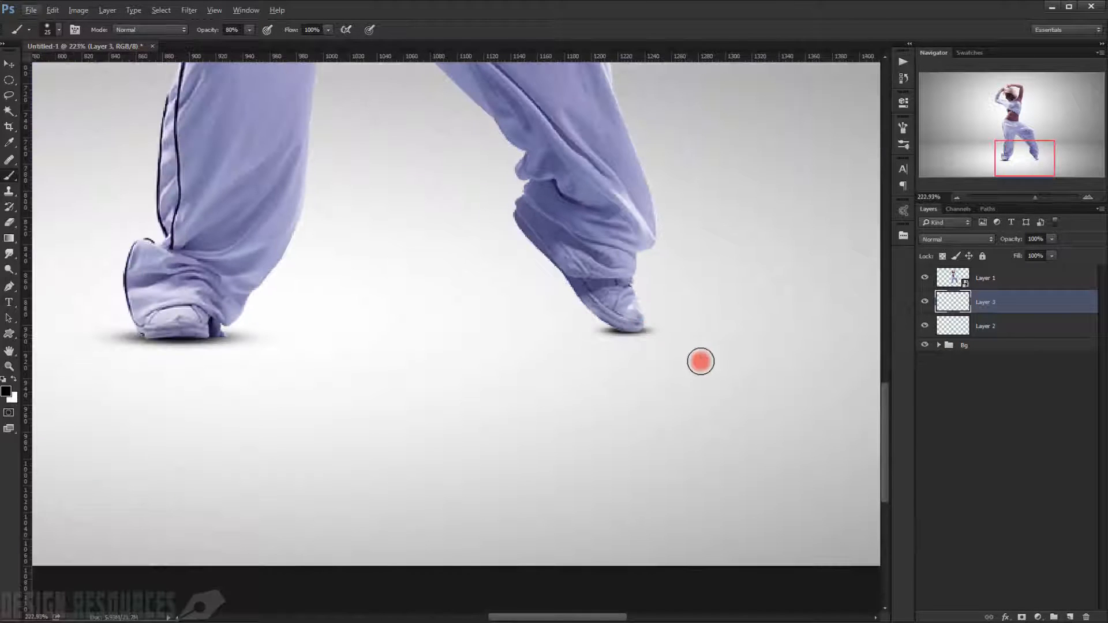
Add another layer beneath the dancer and paint a larger soft black spot behind the tilted foot with a brush of about 74 px.
{"action": "scroll", "coordinate": [647, 336], "scroll_direction": "up", "scroll_amount": 3}
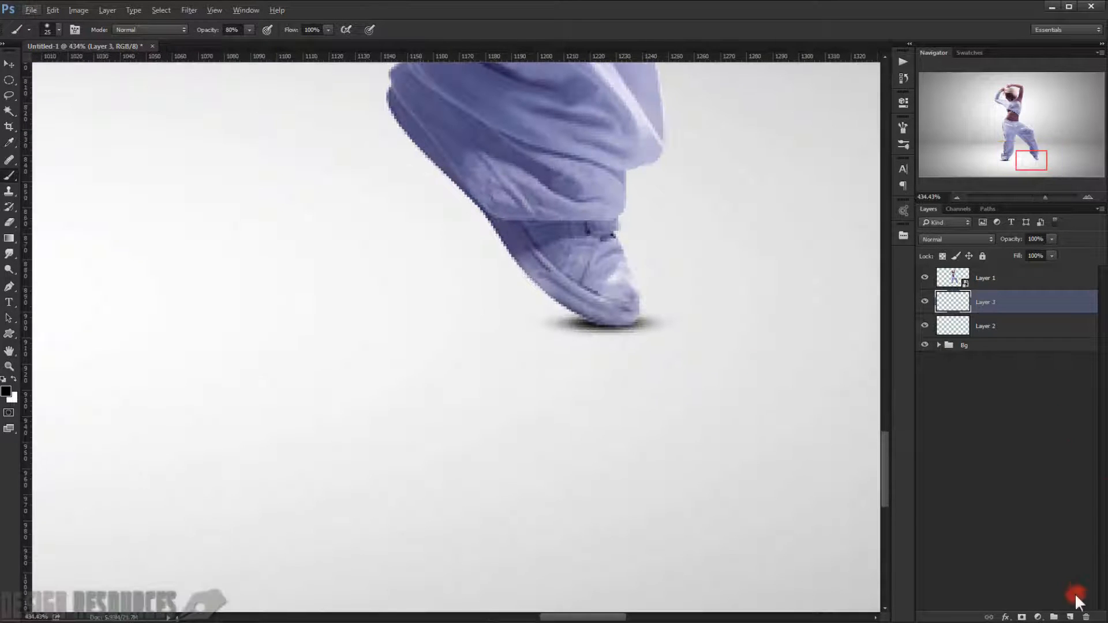
{"action": "left_click", "coordinate": [1071, 618]}
{"action": "left_click_drag", "start_coordinate": [525, 294], "coordinate": [587, 311]}
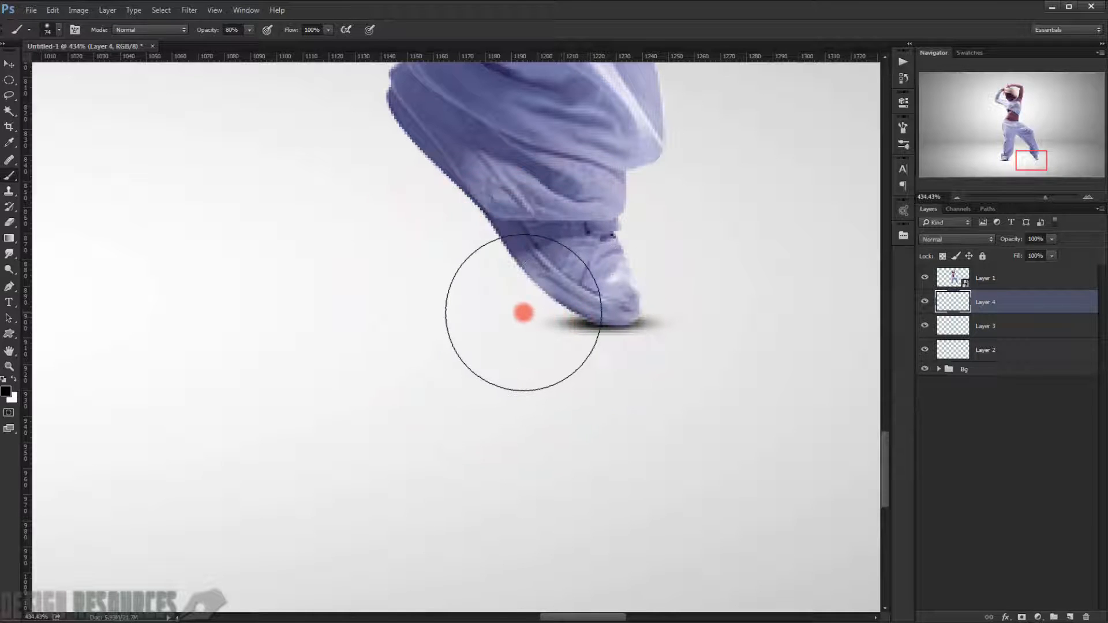
{"action": "left_click", "coordinate": [524, 313]}
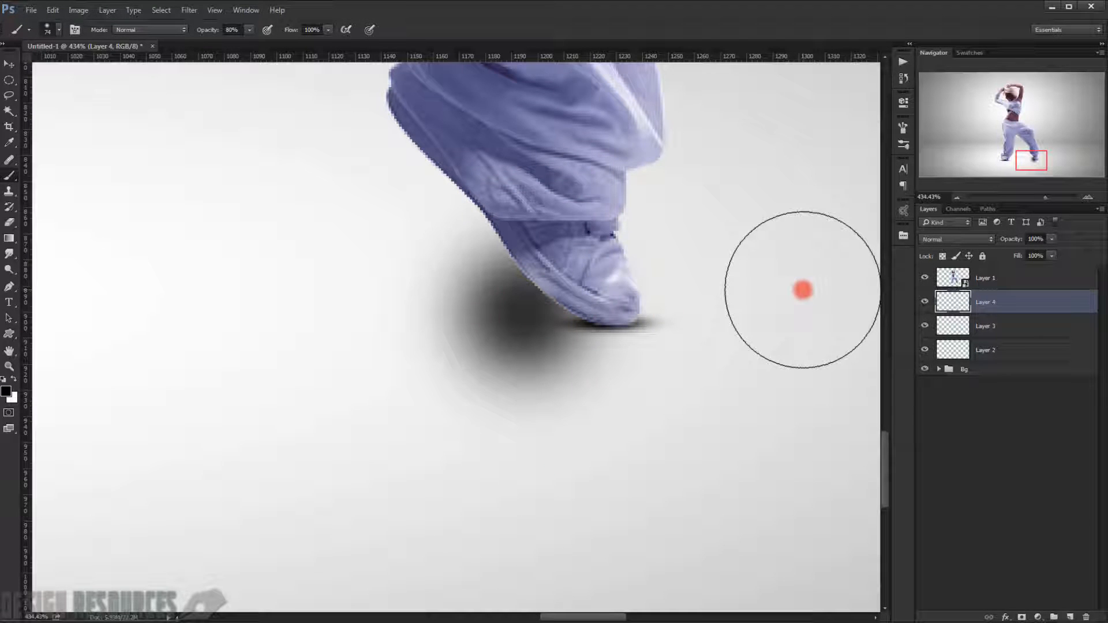
Flatten the larger spot to about 18.26% height, widen it to about 193.04%, and align it with the toe's ground line.
{"action": "key", "text": "ctrl+t"}
{"action": "left_click_drag", "start_coordinate": [526, 164], "coordinate": [517, 286]}
{"action": "left_click_drag", "start_coordinate": [378, 311], "coordinate": [274, 311]}
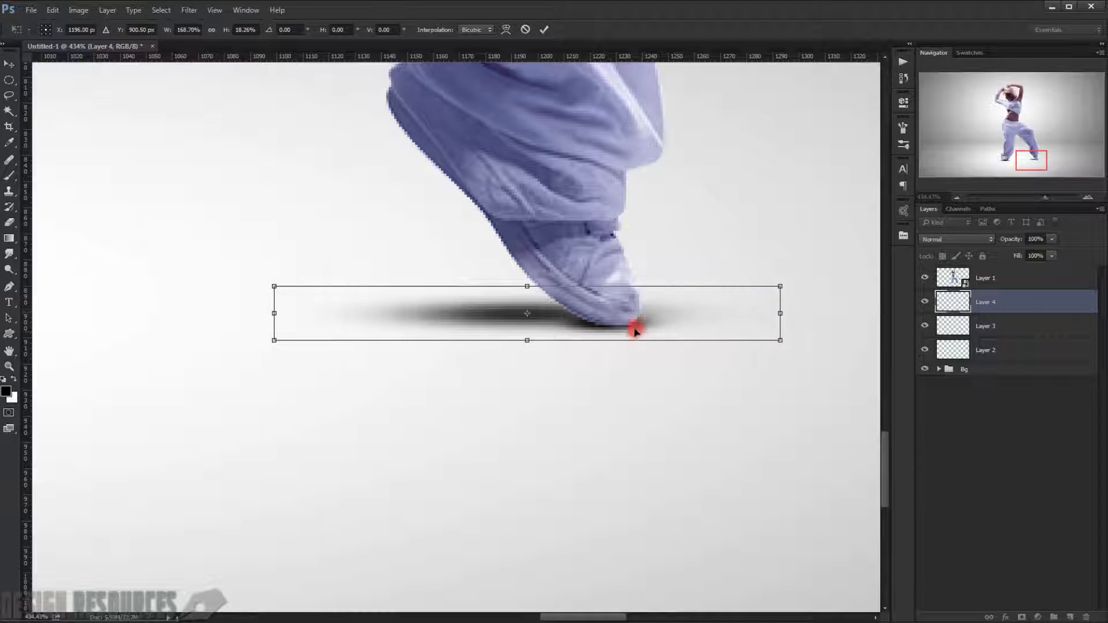
{"action": "left_click_drag", "start_coordinate": [635, 324], "coordinate": [640, 337]}
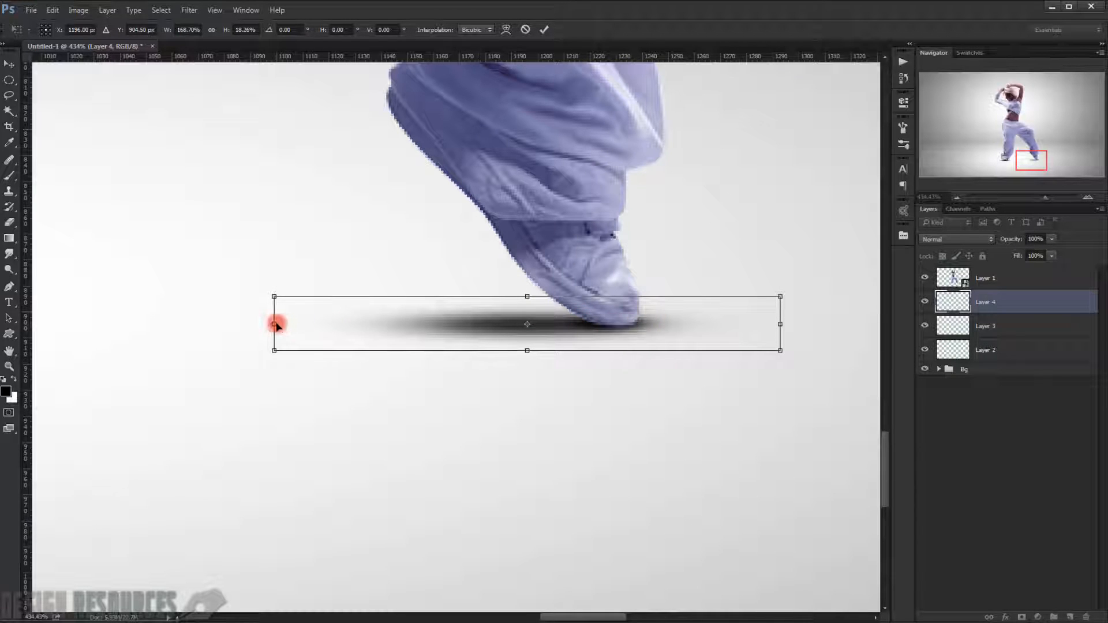
{"action": "left_click_drag", "start_coordinate": [275, 324], "coordinate": [201, 324]}
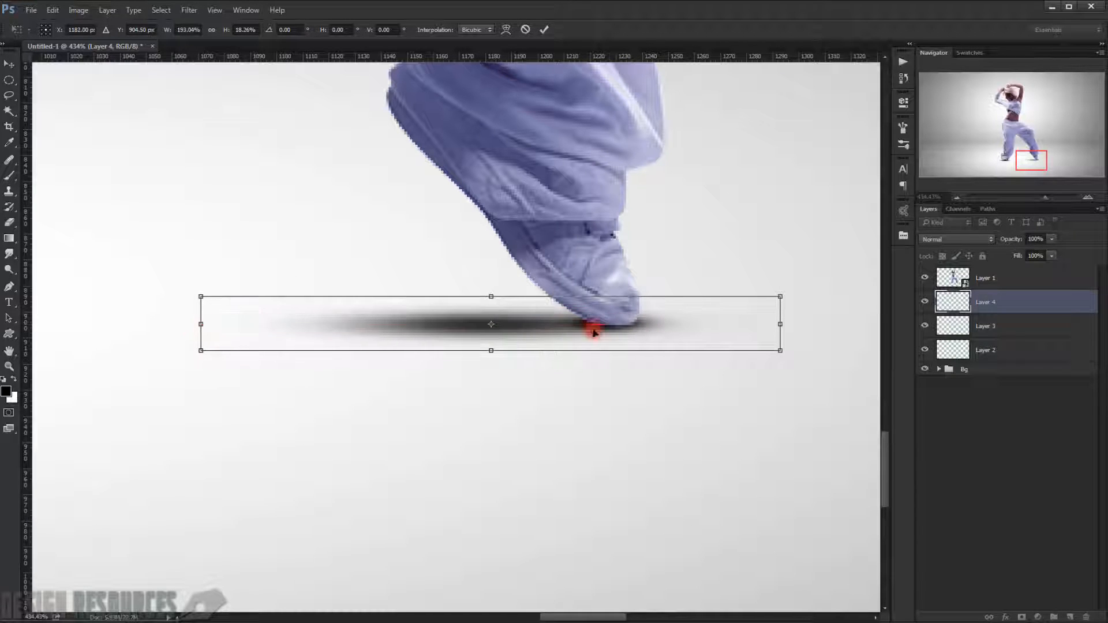
{"action": "left_click_drag", "start_coordinate": [594, 332], "coordinate": [602, 332]}
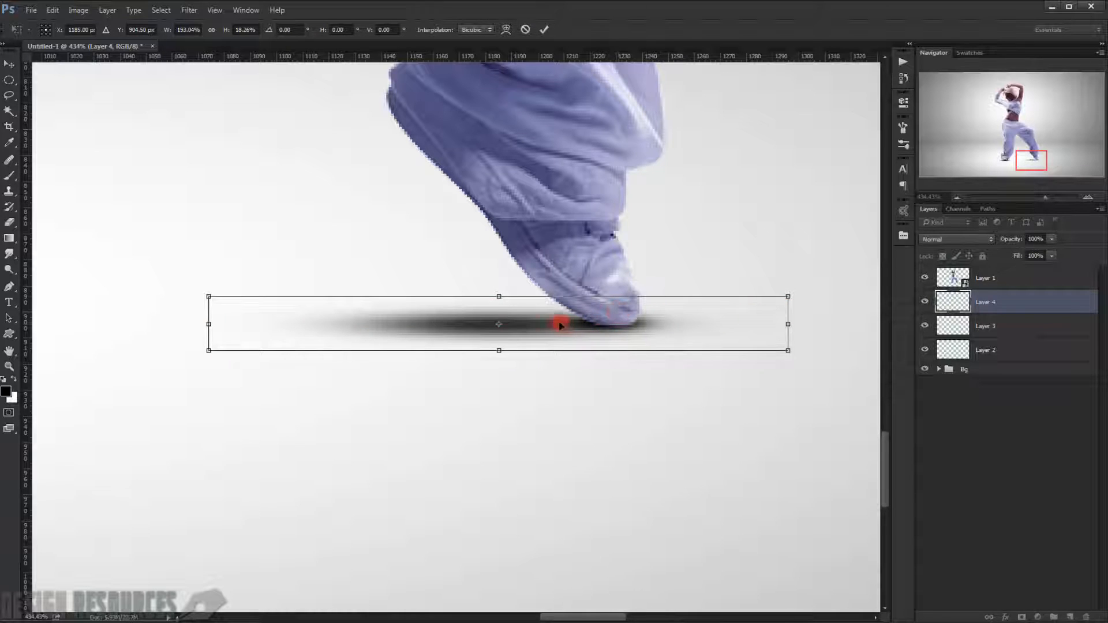
{"action": "key", "text": "Return"}
{"action": "key", "text": "b"}
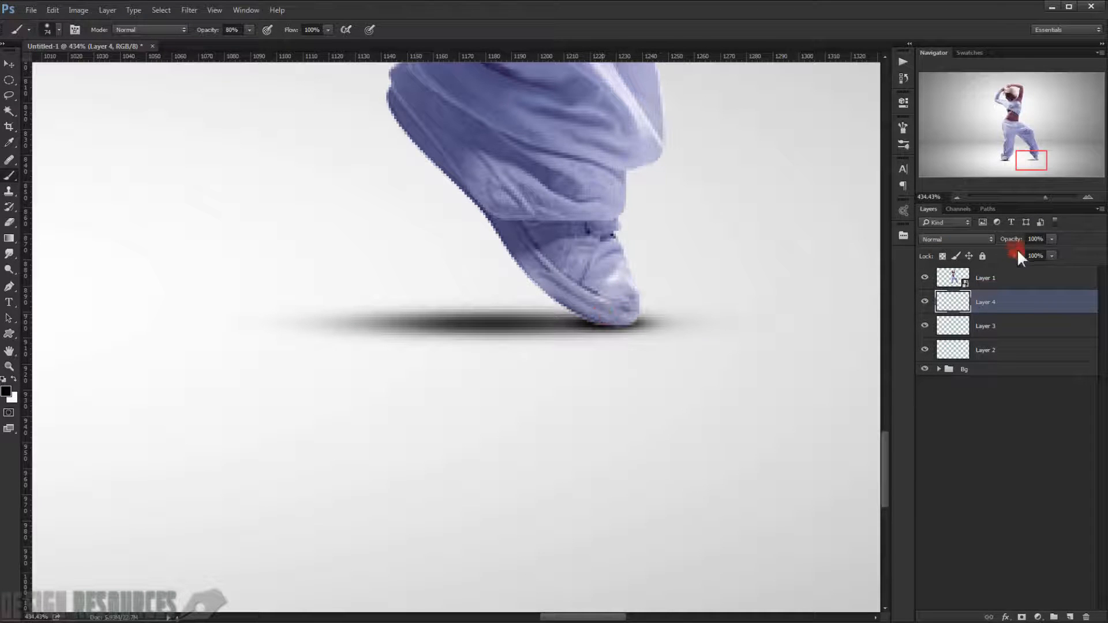
Lower the wide toe shadow layer's opacity to 63% and check both foot shadows against the whole figure.
{"action": "left_click_drag", "start_coordinate": [1001, 245], "coordinate": [997, 246]}
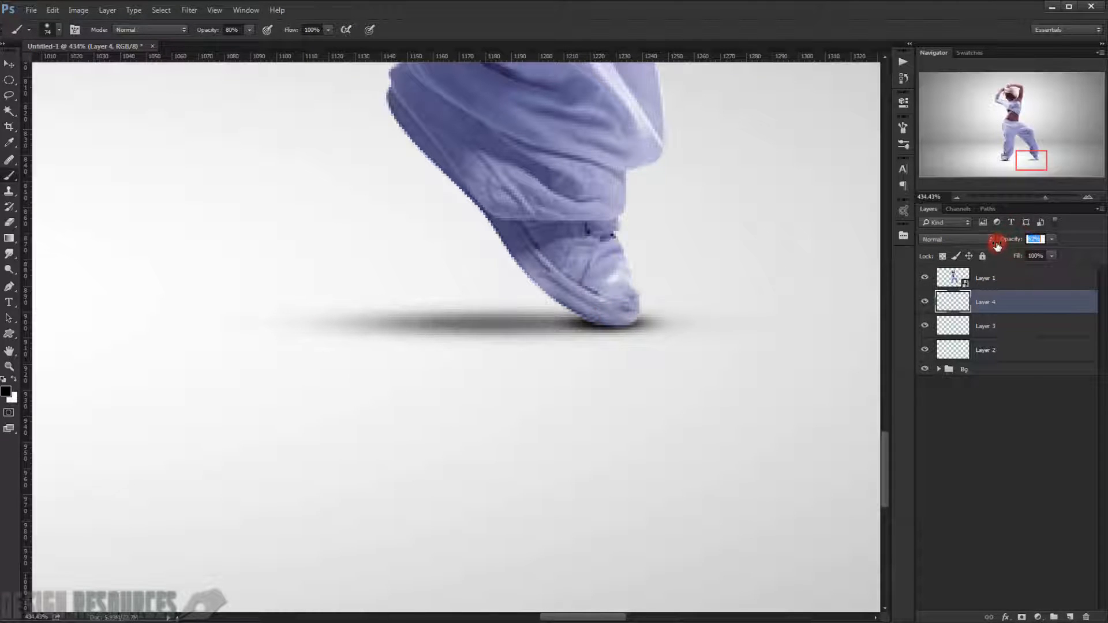
{"action": "scroll", "coordinate": [687, 254], "scroll_direction": "down", "scroll_amount": 5}
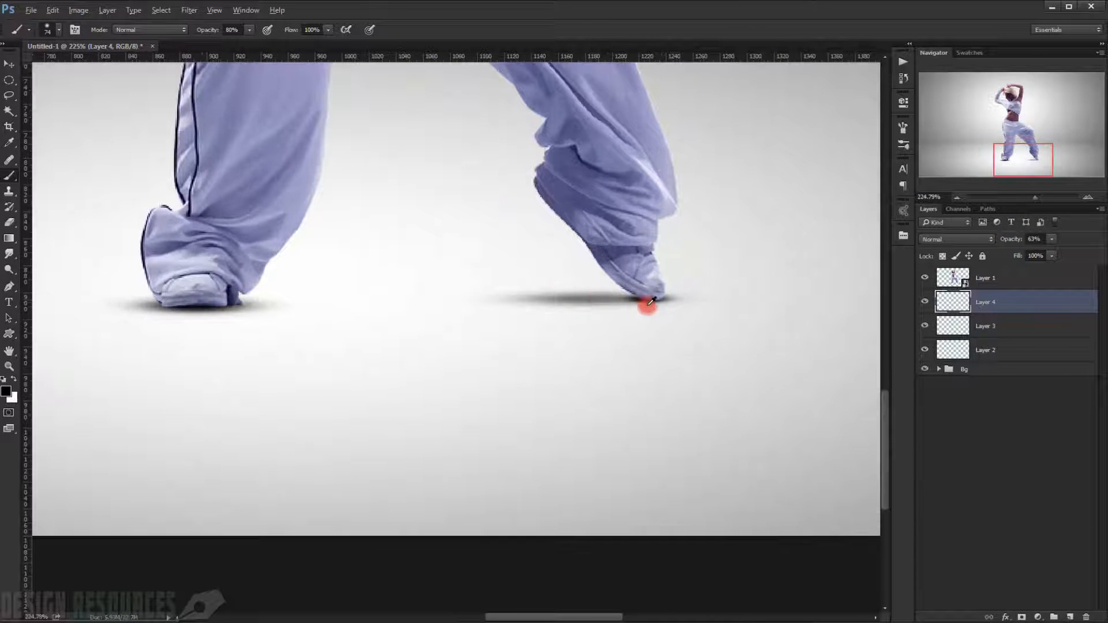
{"action": "scroll", "coordinate": [700, 297], "scroll_direction": "down", "scroll_amount": 3}
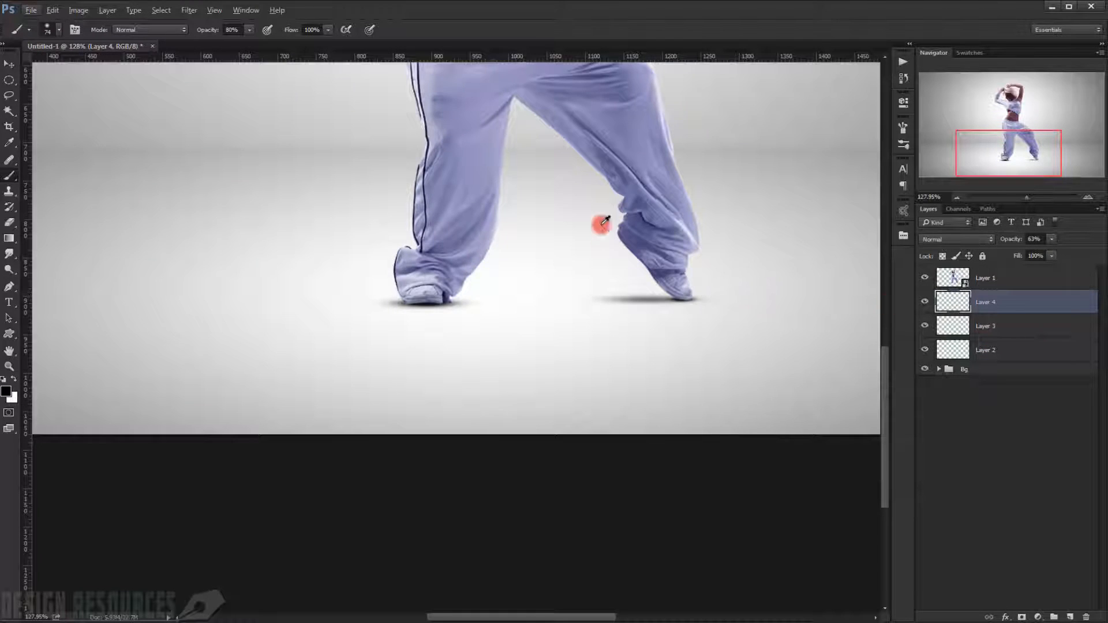
{"action": "scroll", "coordinate": [601, 222], "scroll_direction": "down", "scroll_amount": 2}
{"action": "left_click_drag", "start_coordinate": [678, 172], "coordinate": [621, 312]}
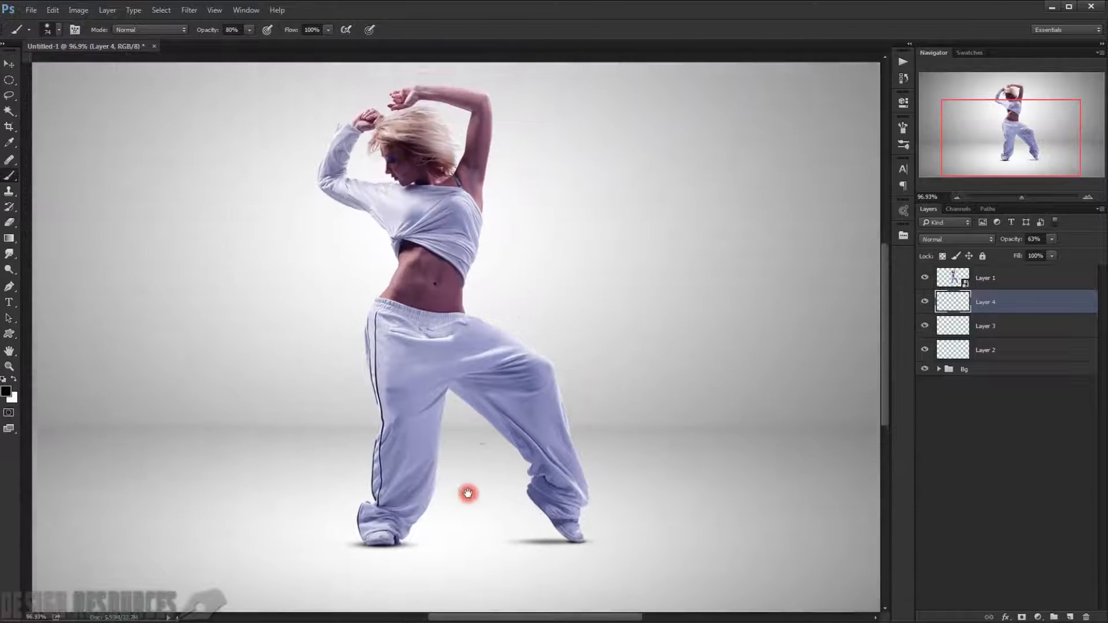
{"action": "left_click_drag", "start_coordinate": [467, 484], "coordinate": [496, 383]}
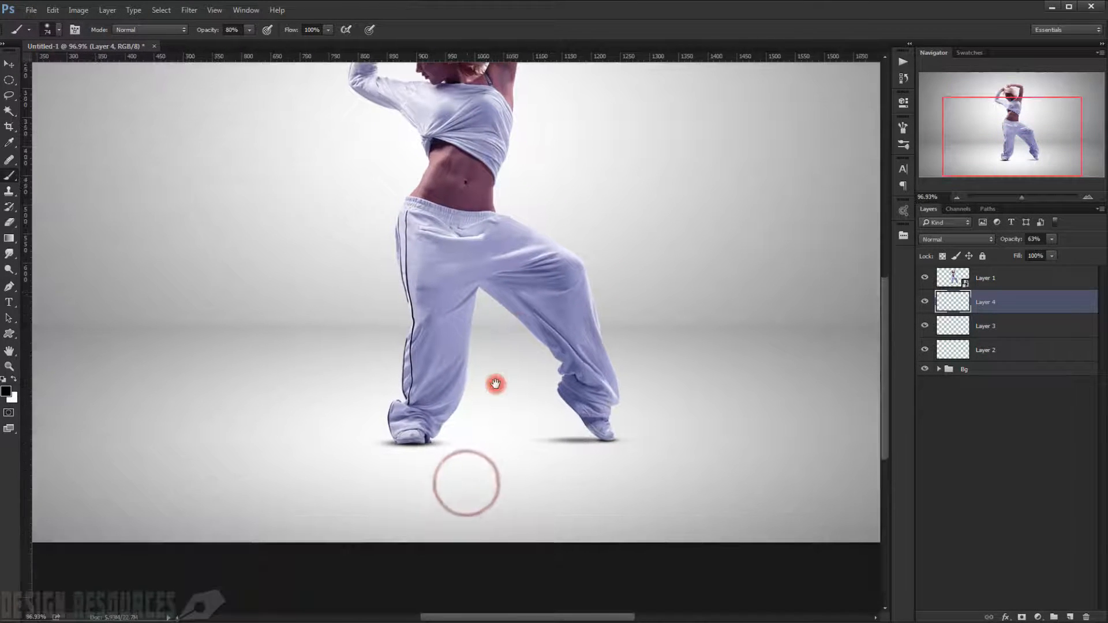
Group the three painted shadow layers and name the group Shadow.
{"action": "left_click", "coordinate": [1018, 345], "text": "shift"}
{"action": "key", "text": "ctrl+g"}
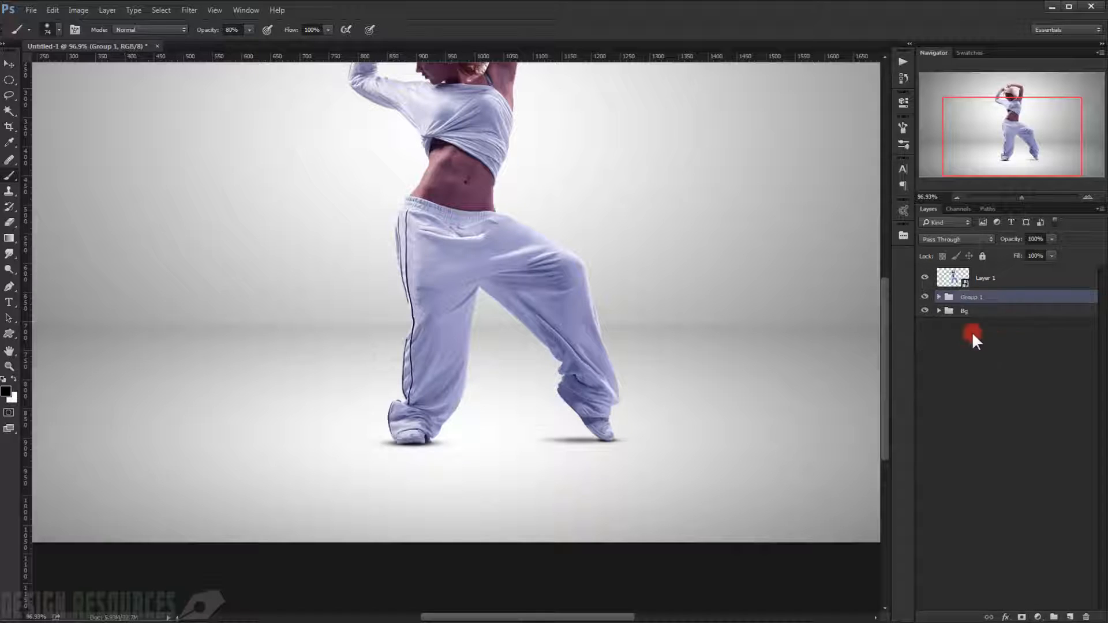
{"action": "double_click", "coordinate": [966, 302]}
Duplicate the dancer layer and move the original below the Shadow group, directly above the Bg group.
{"action": "left_click", "coordinate": [1027, 274]}
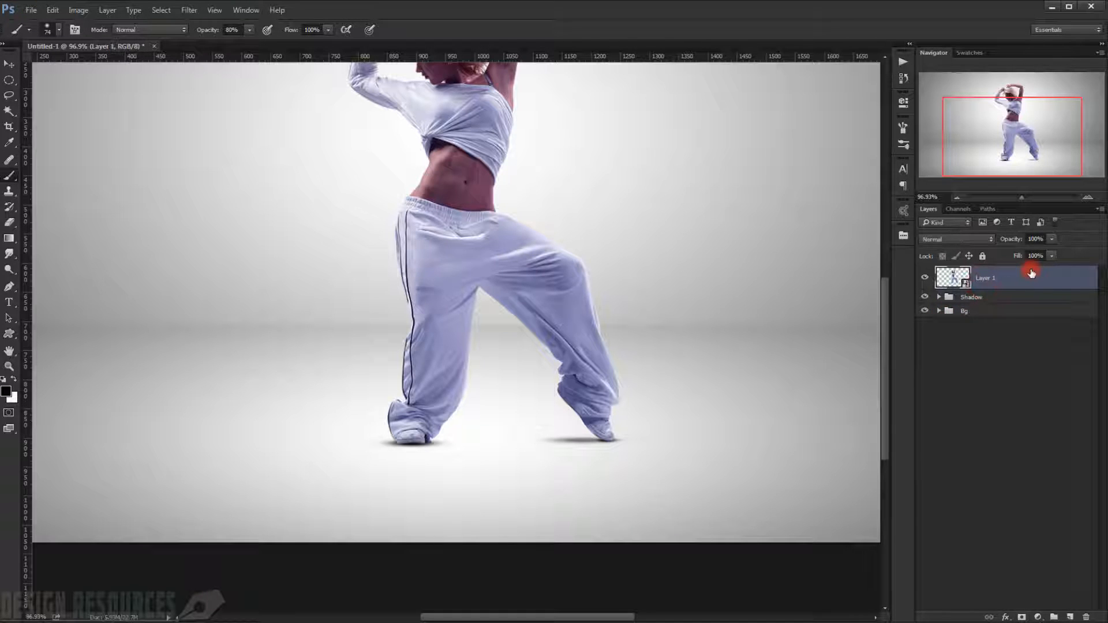
{"action": "key", "text": "ctrl+j"}
{"action": "left_click_drag", "start_coordinate": [968, 304], "coordinate": [993, 327]}
{"action": "scroll", "coordinate": [738, 335], "scroll_direction": "down", "scroll_amount": 3}
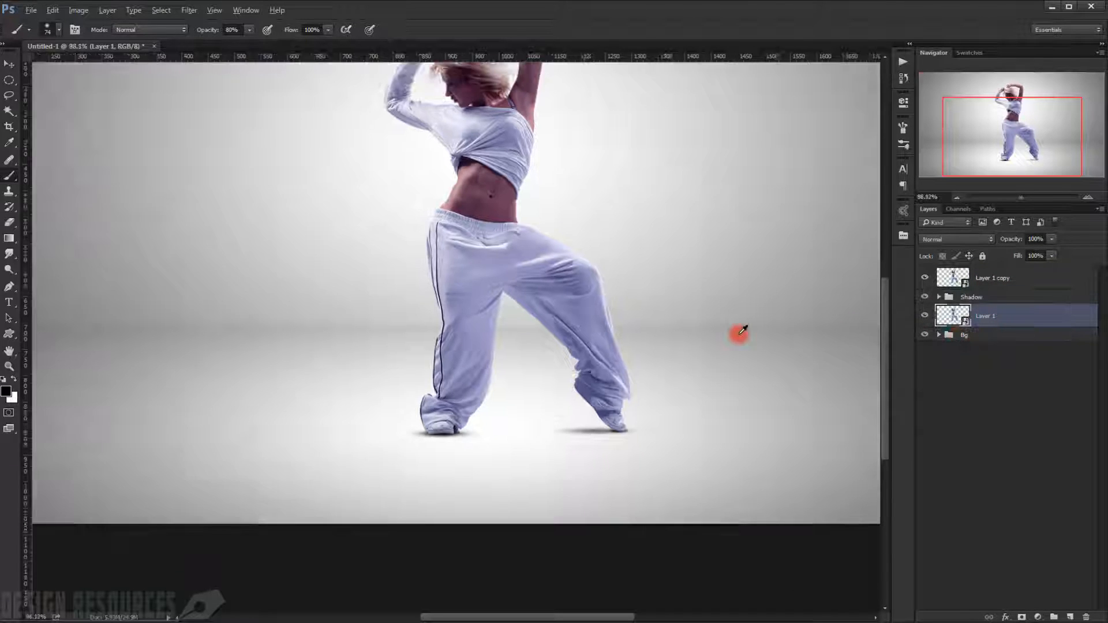
Flip the lower dancer layer vertically and place it beneath the feet as a reflection that meets the flat shoe's sole.
{"action": "key", "text": "ctrl+t"}
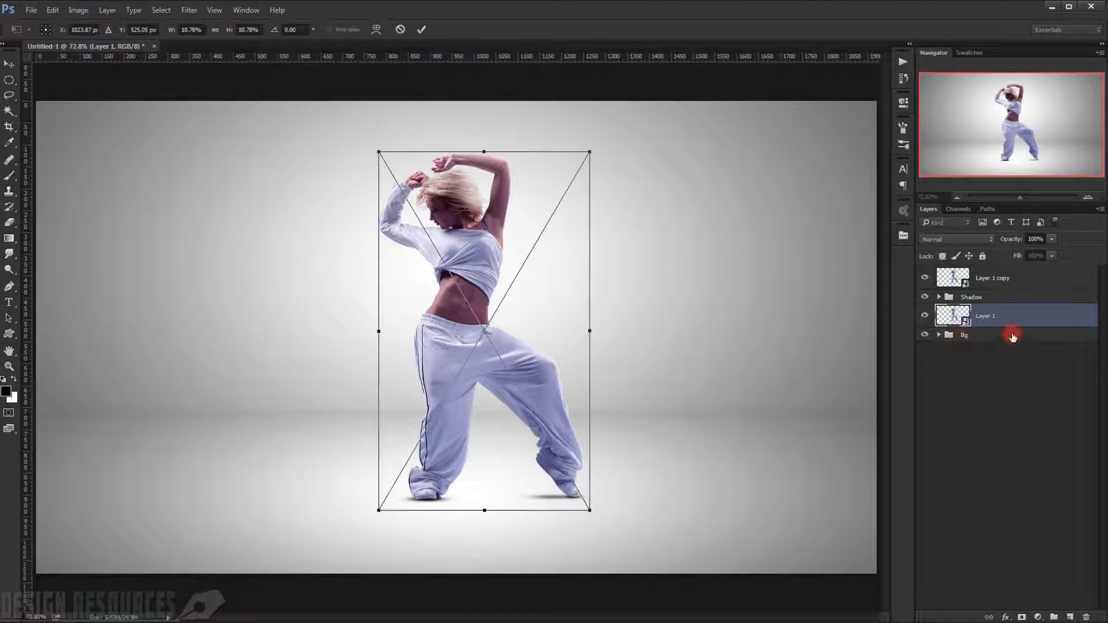
{"action": "right_click", "coordinate": [491, 261]}
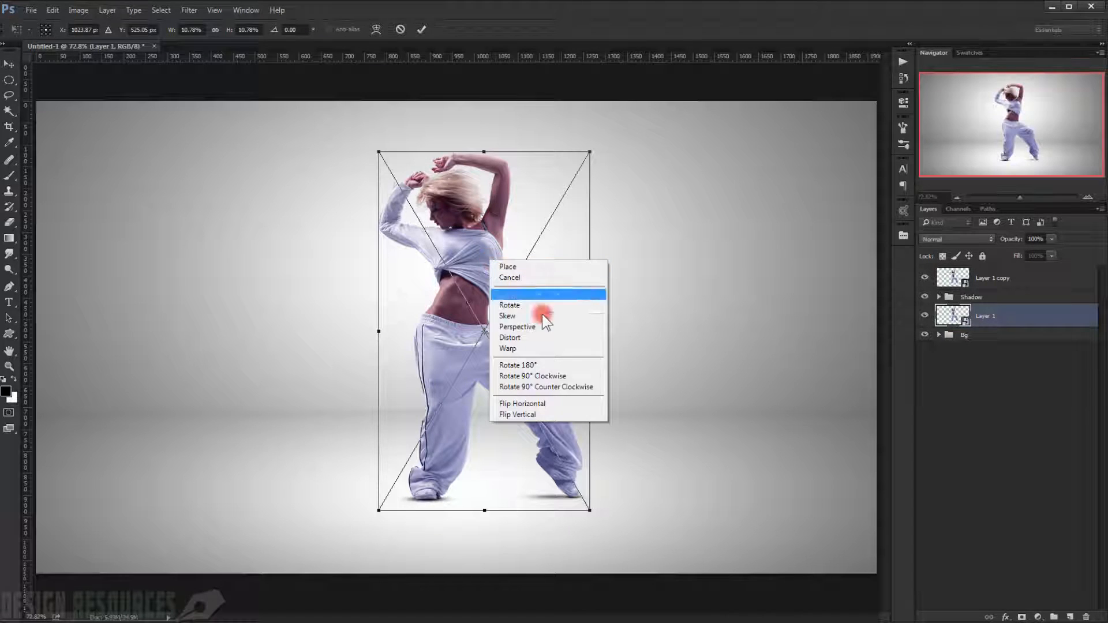
{"action": "left_click", "coordinate": [561, 411]}
{"action": "left_click_drag", "start_coordinate": [524, 269], "coordinate": [500, 611]}
{"action": "scroll", "coordinate": [517, 545], "scroll_direction": "up", "scroll_amount": 13}
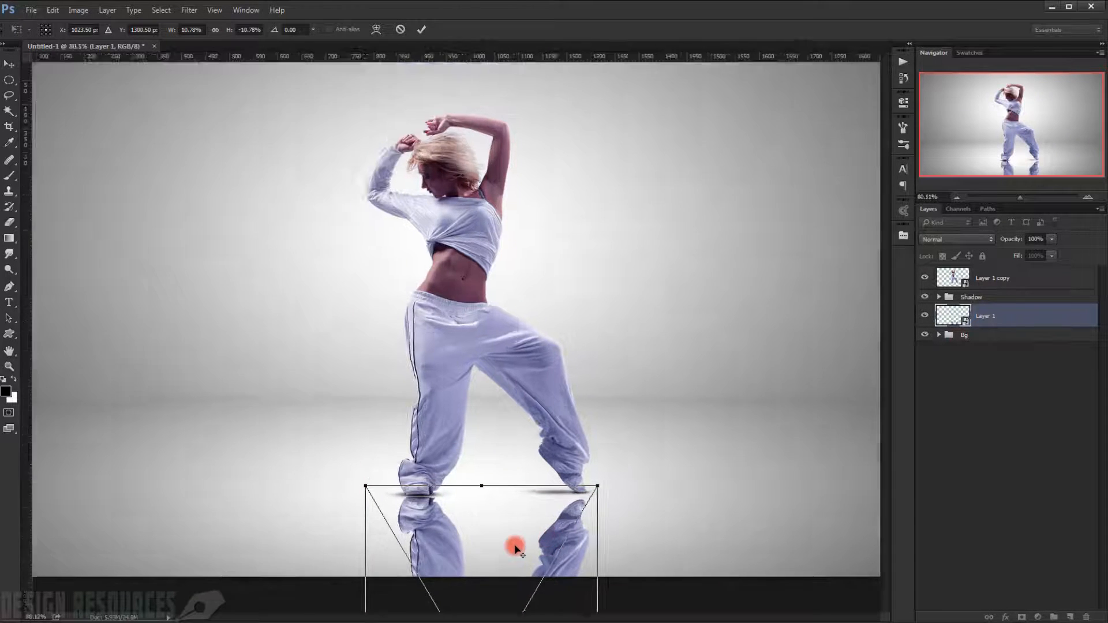
{"action": "key", "text": "alt+space"}
{"action": "left_click", "coordinate": [332, 421]}
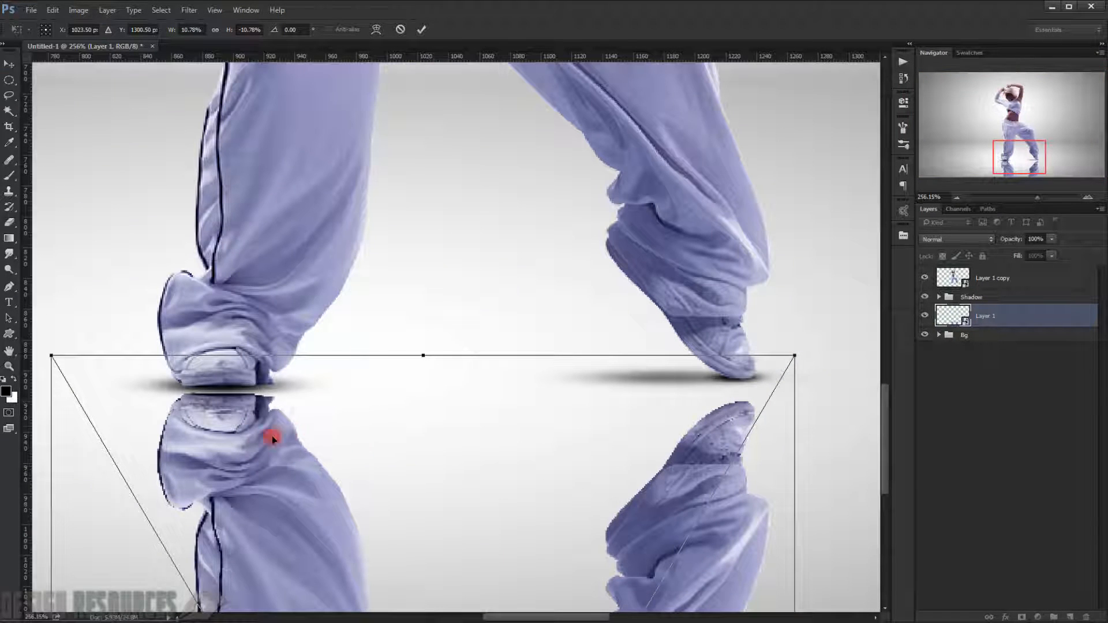
{"action": "left_click_drag", "start_coordinate": [269, 438], "coordinate": [260, 442]}
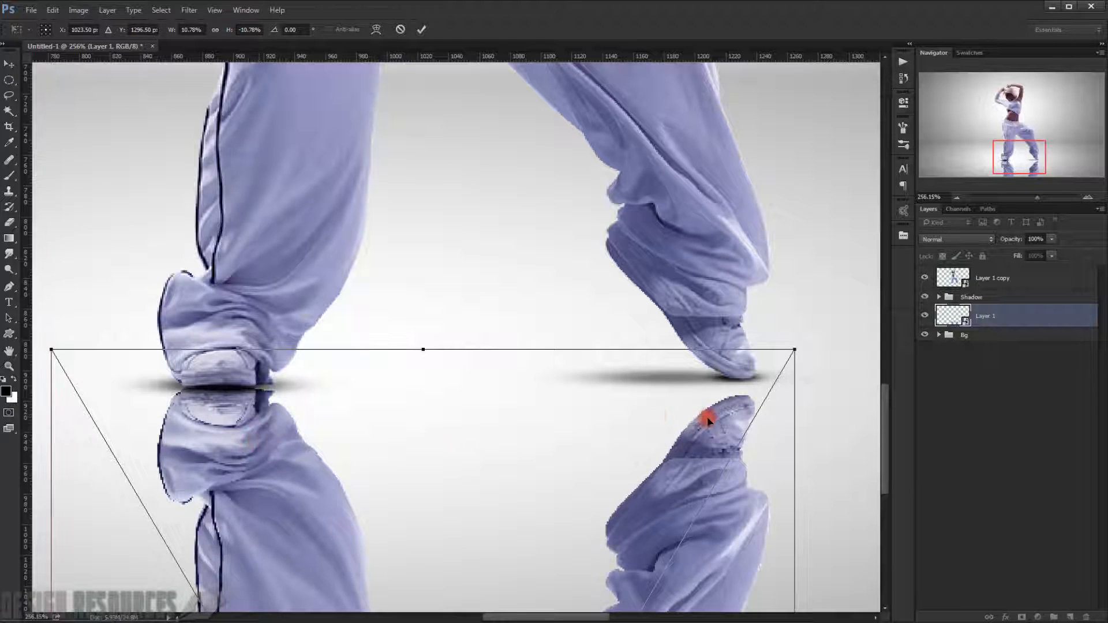
Warp the reflection upward on the tilted foot's side so the mirrored toe meets the real toe.
{"action": "right_click", "coordinate": [672, 405]}
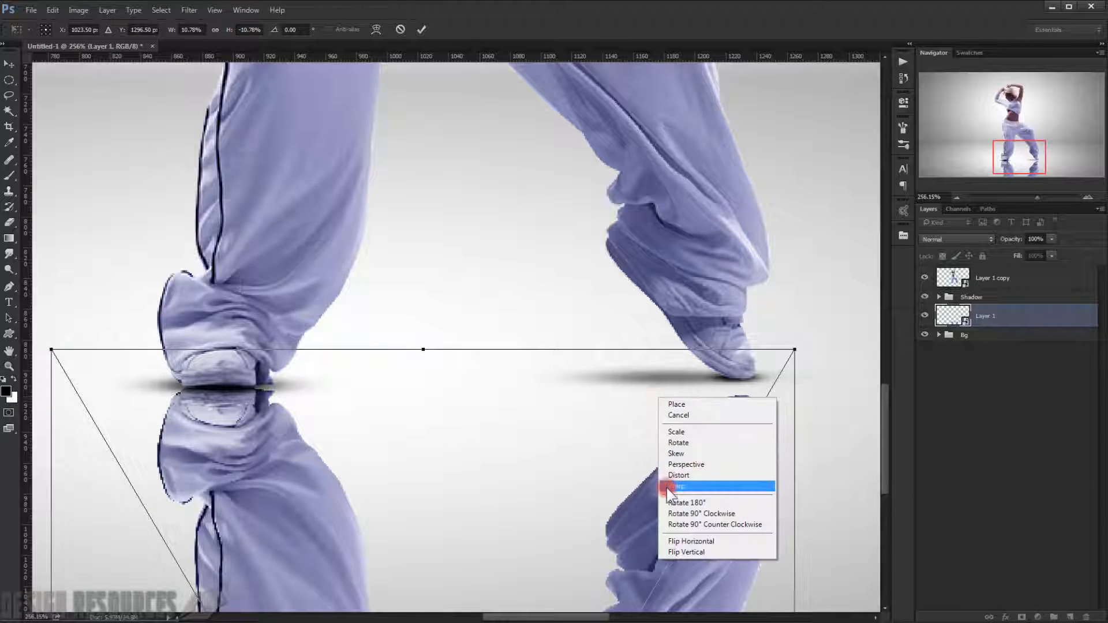
{"action": "left_click", "coordinate": [700, 487]}
{"action": "mouse_move", "coordinate": [754, 410]}
{"action": "left_mouse_down"}
{"action": "mouse_move", "coordinate": [762, 390]}
{"action": "mouse_move", "coordinate": [758, 402]}
{"action": "left_mouse_up"}
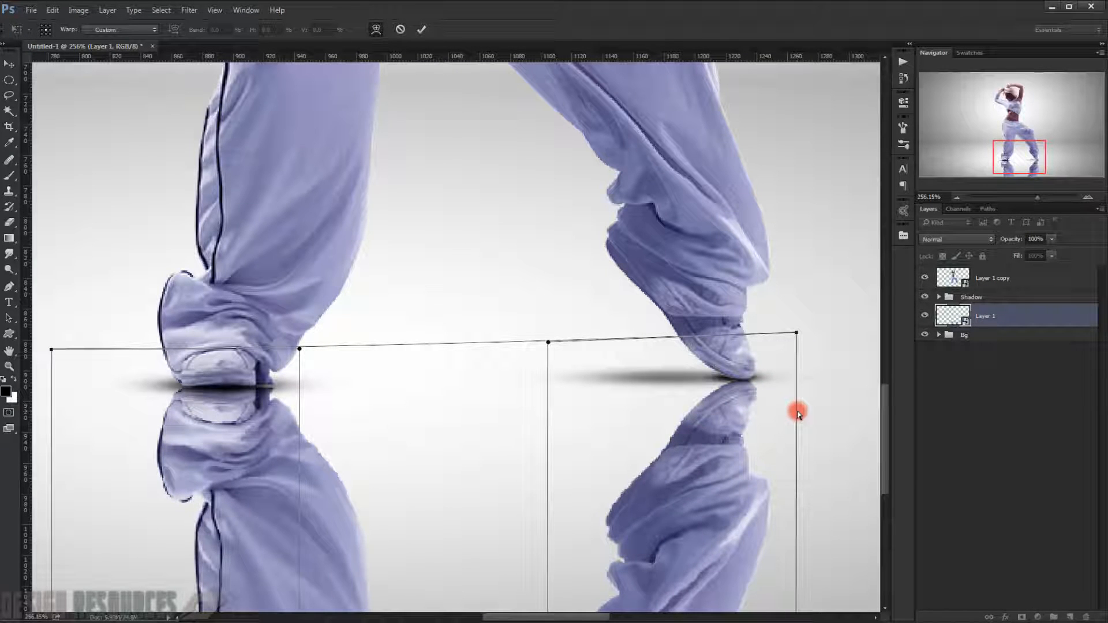
{"action": "key", "text": "Return"}
{"action": "key", "text": "b"}
{"action": "scroll", "coordinate": [578, 396], "scroll_direction": "down", "scroll_amount": 2, "text": "alt"}
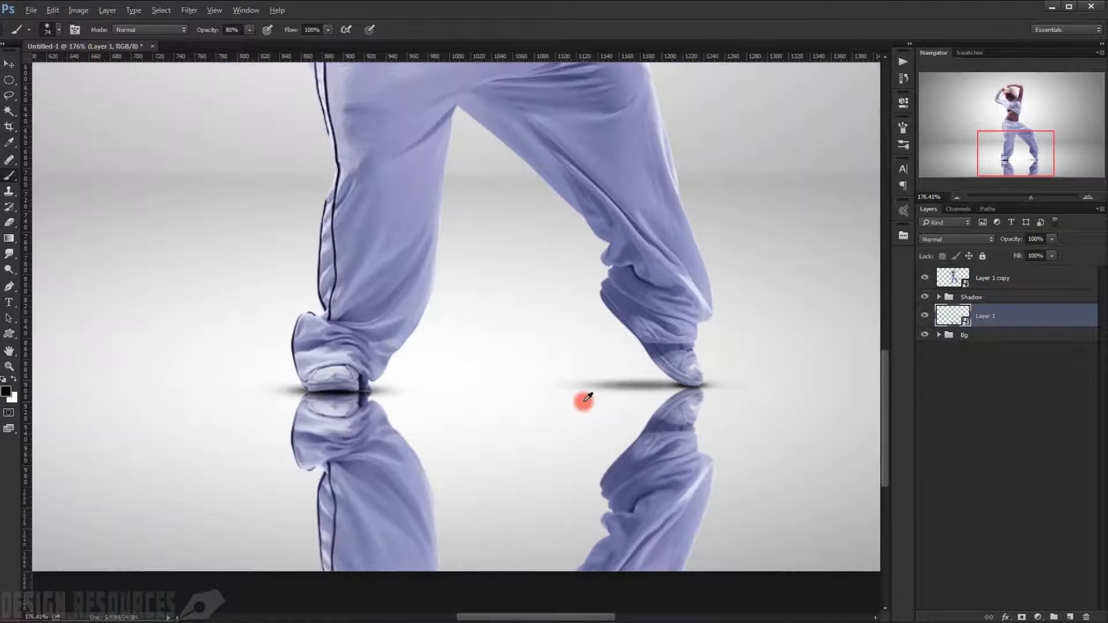
Set the reflection layer's blend mode to Multiply and inspect where it meets the flat shoe.
{"action": "scroll", "coordinate": [574, 425], "scroll_direction": "up", "scroll_amount": 3, "text": "alt"}
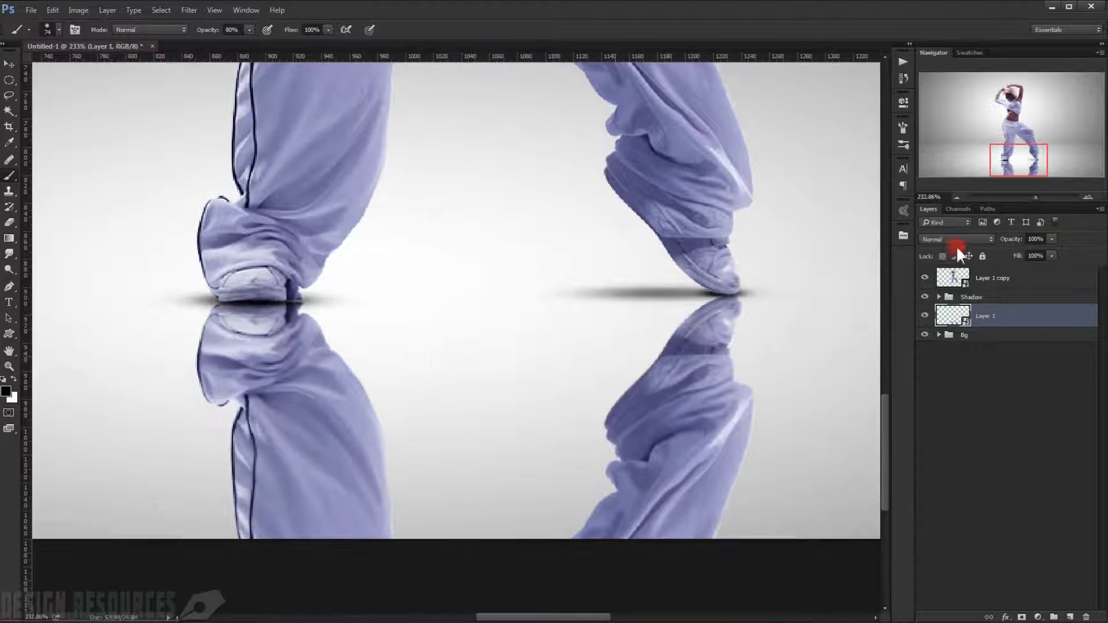
{"action": "left_click", "coordinate": [977, 237]}
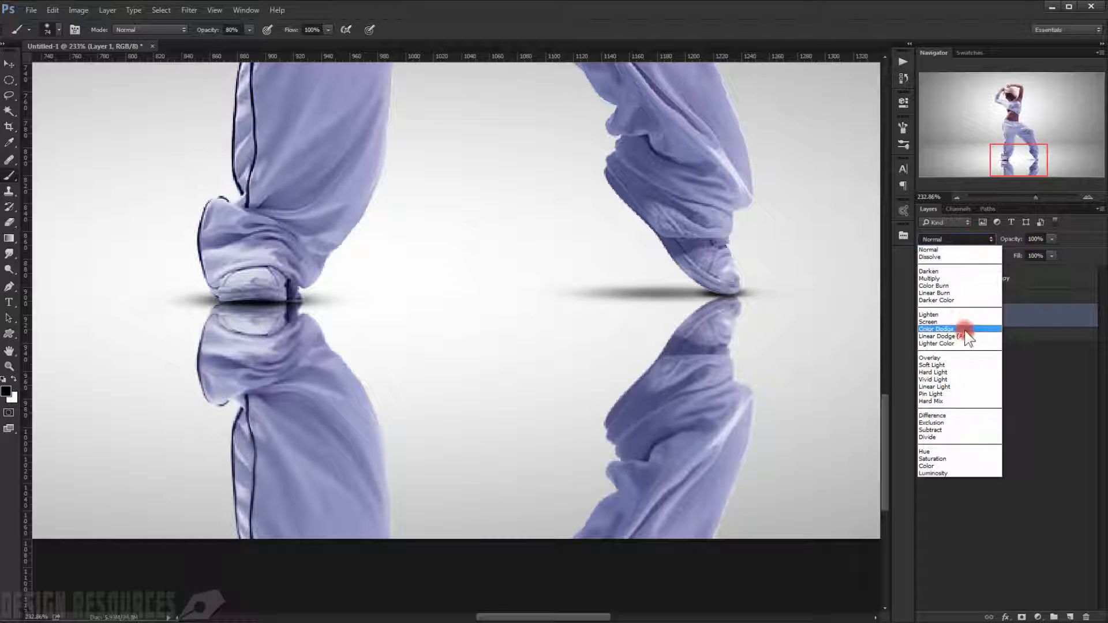
{"action": "left_click", "coordinate": [956, 279]}
{"action": "scroll", "coordinate": [663, 284], "scroll_direction": "down", "scroll_amount": 3}
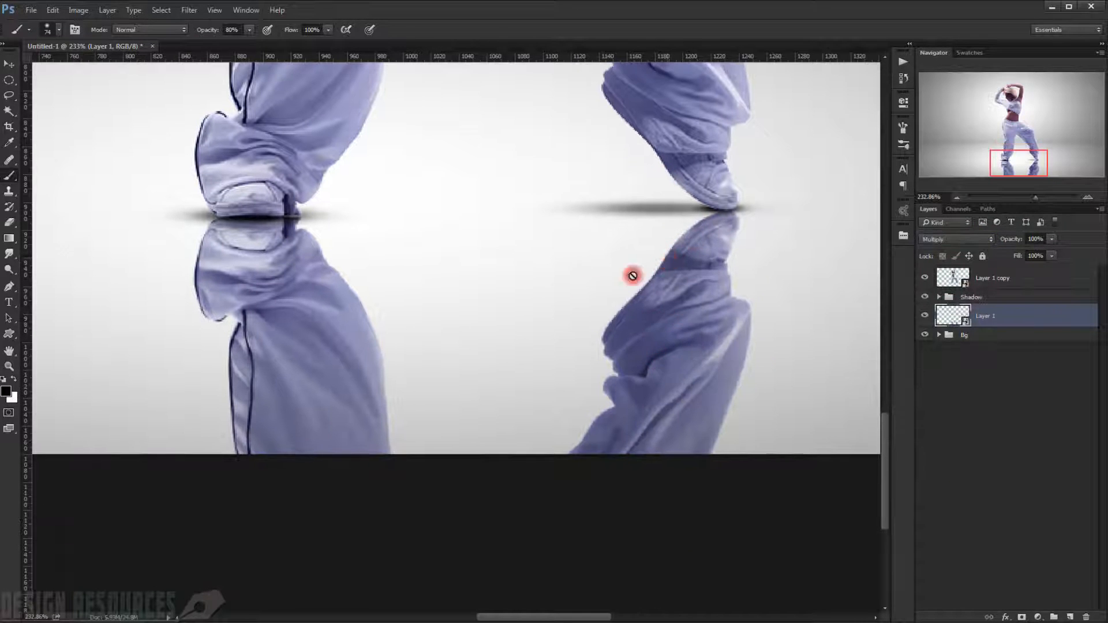
{"action": "scroll", "coordinate": [268, 252], "scroll_direction": "up", "scroll_amount": 2}
{"action": "left_click_drag", "start_coordinate": [664, 260], "coordinate": [377, 218]}
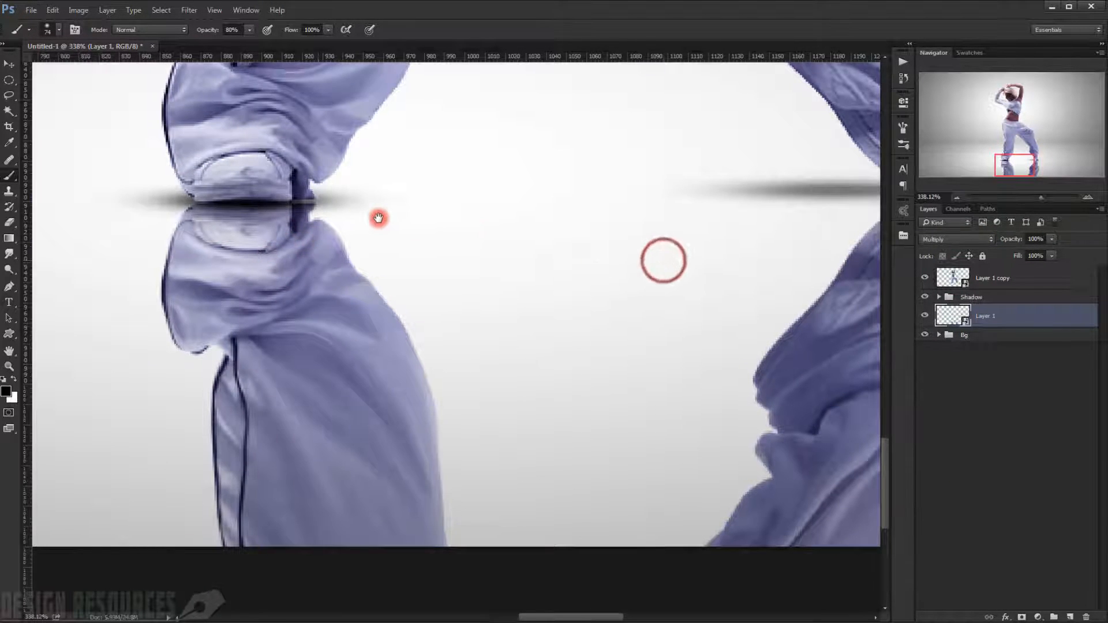
{"action": "left_click_drag", "start_coordinate": [306, 232], "coordinate": [609, 306]}
{"action": "scroll", "coordinate": [288, 263], "scroll_direction": "up", "scroll_amount": 2}
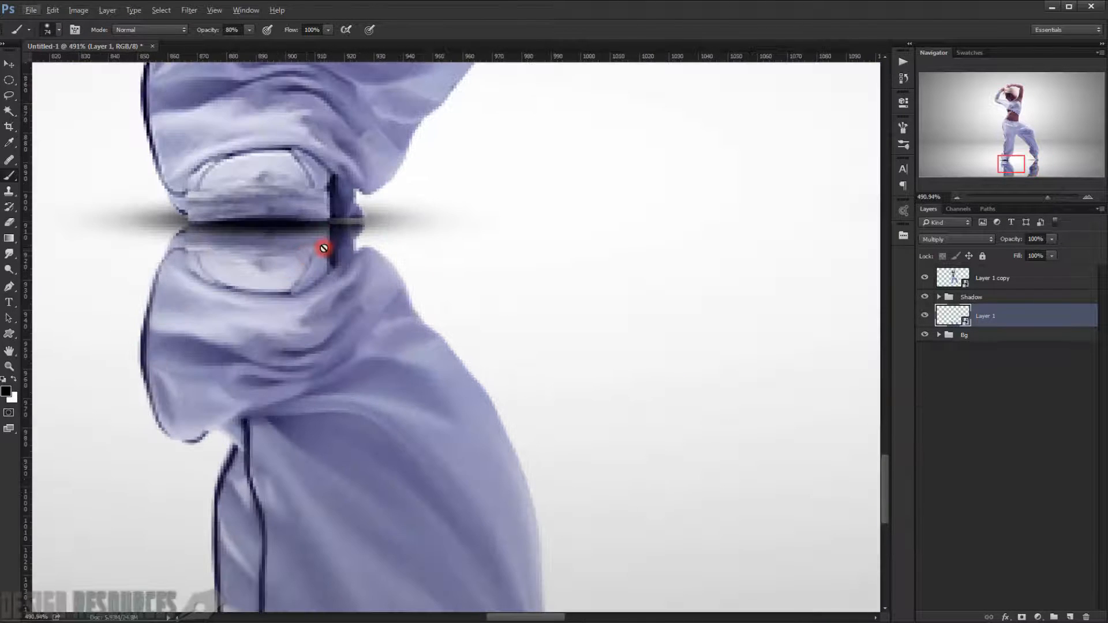
Add a layer mask to the reflection layer and fade its lower part with black-to-transparent linear gradients drawn upward from below the canvas.
{"action": "scroll", "coordinate": [383, 220], "scroll_direction": "down", "scroll_amount": 11}
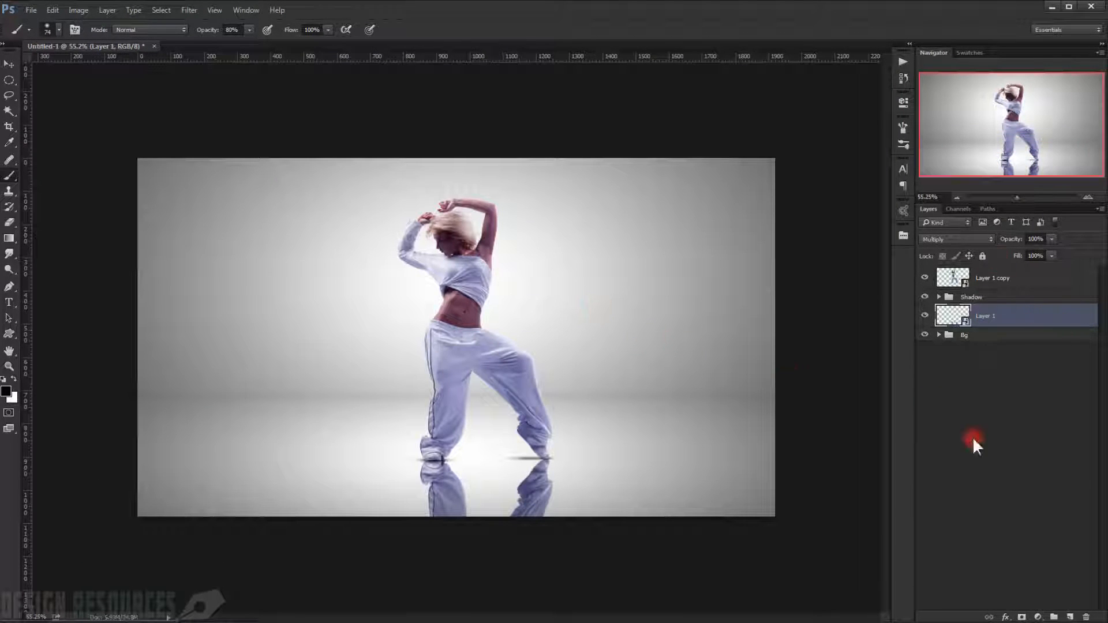
{"action": "left_click", "coordinate": [1022, 617]}
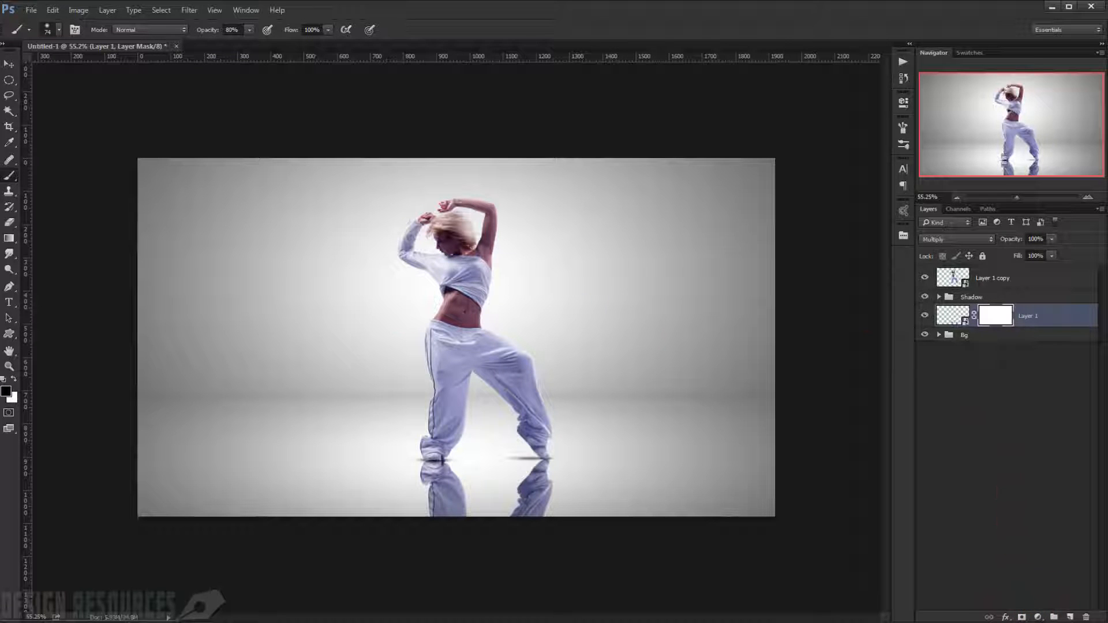
{"action": "left_click", "coordinate": [9, 238]}
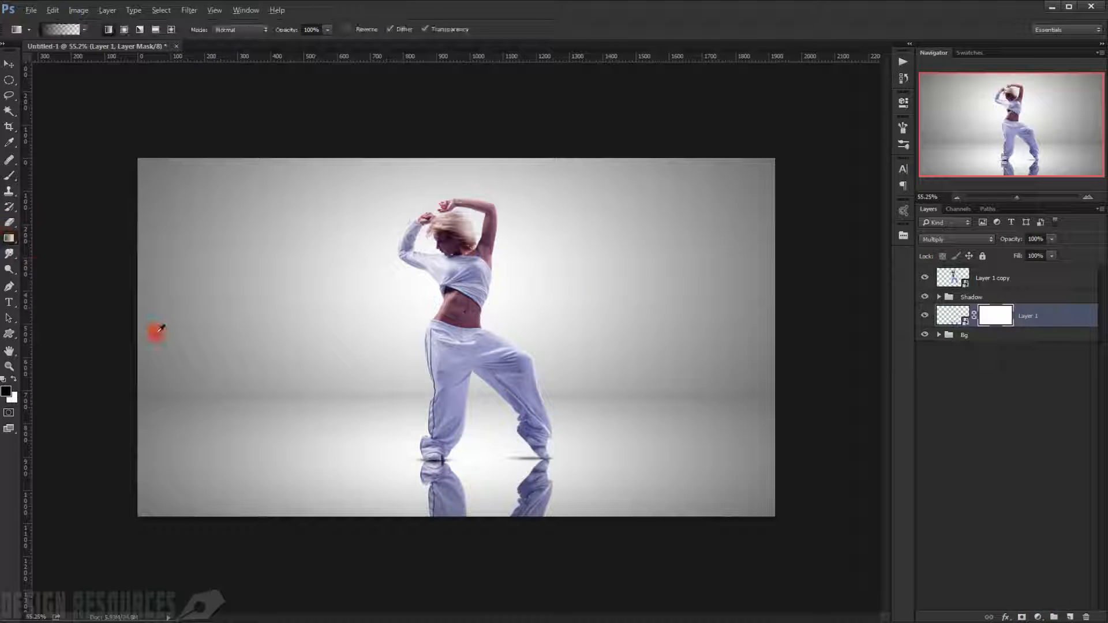
{"action": "scroll", "coordinate": [153, 331], "scroll_direction": "down", "scroll_amount": 2}
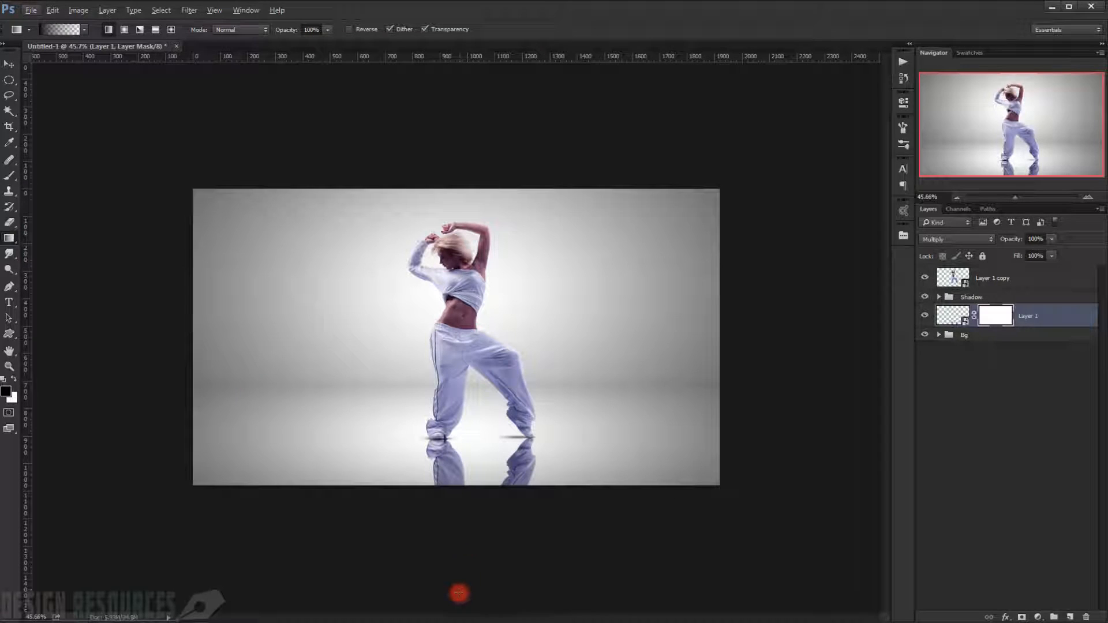
{"action": "left_click_drag", "start_coordinate": [459, 523], "coordinate": [469, 404]}
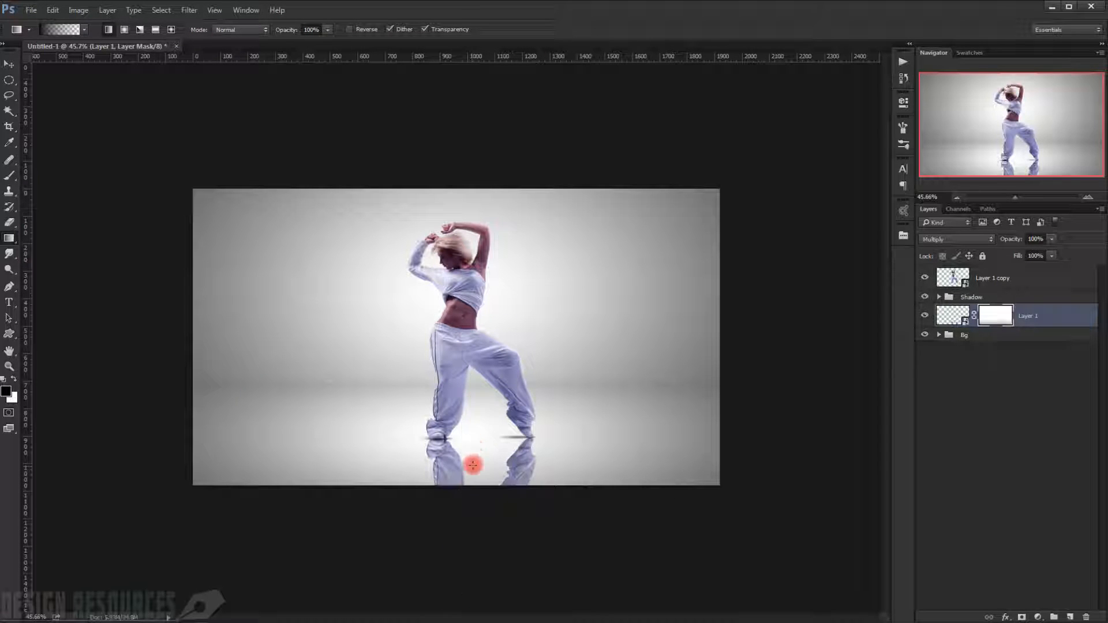
{"action": "left_click_drag", "start_coordinate": [468, 527], "coordinate": [460, 396]}
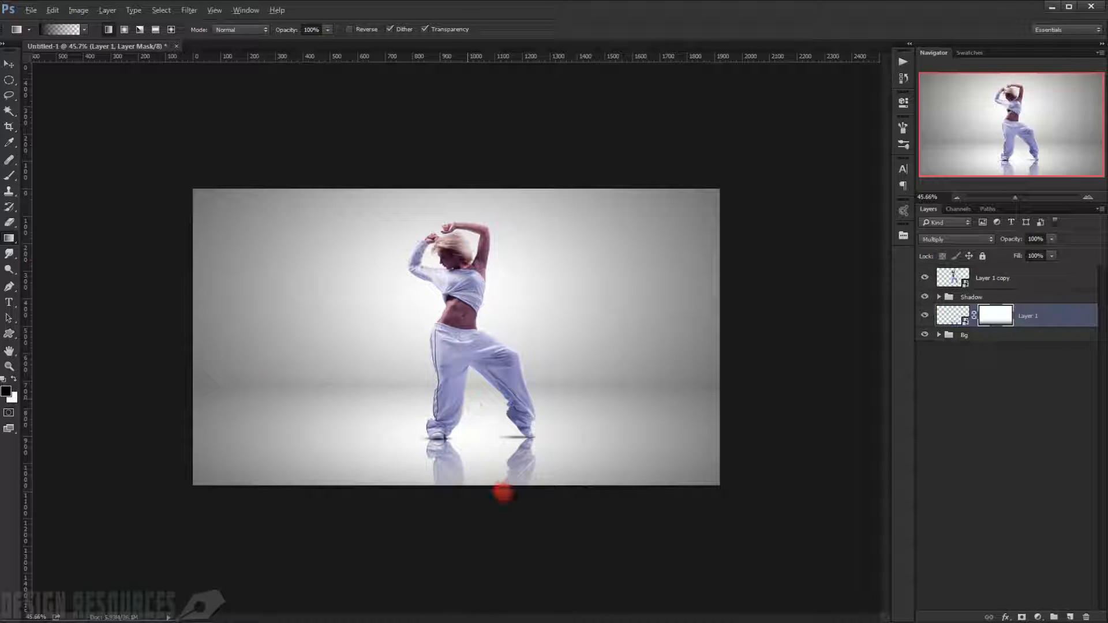
{"action": "left_click_drag", "start_coordinate": [483, 580], "coordinate": [479, 427]}
{"action": "scroll", "coordinate": [489, 533], "scroll_direction": "down", "scroll_amount": 1}
{"action": "scroll", "coordinate": [484, 469], "scroll_direction": "up", "scroll_amount": 3}
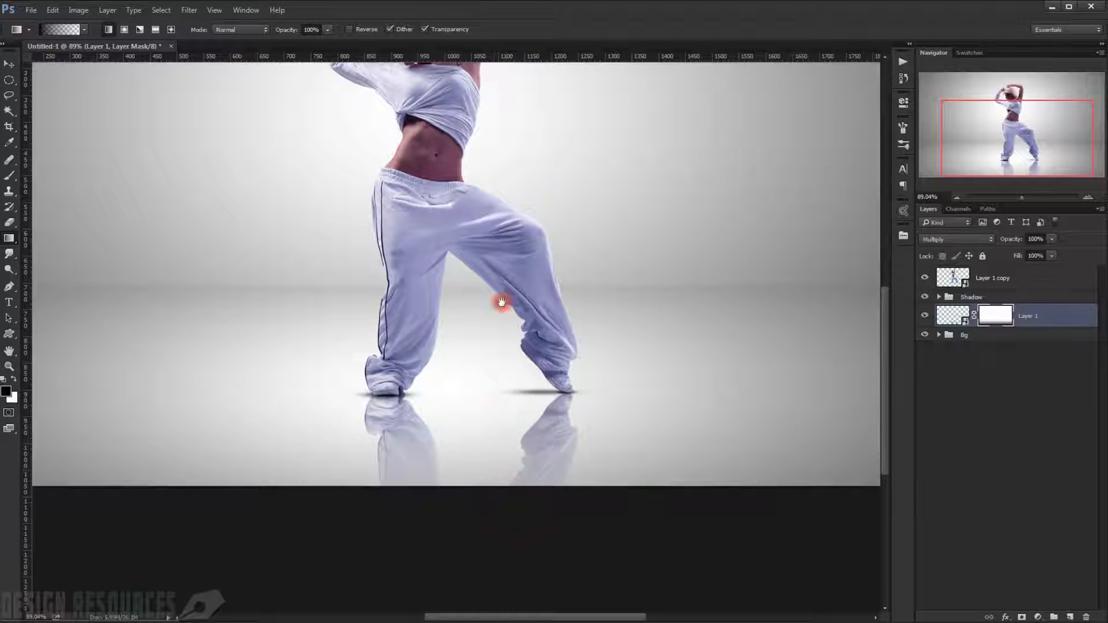
{"action": "left_click_drag", "start_coordinate": [501, 302], "coordinate": [518, 375]}
Add a layer mask to the upright dancer layer, Layer 1 copy.
{"action": "left_click", "coordinate": [1004, 294]}
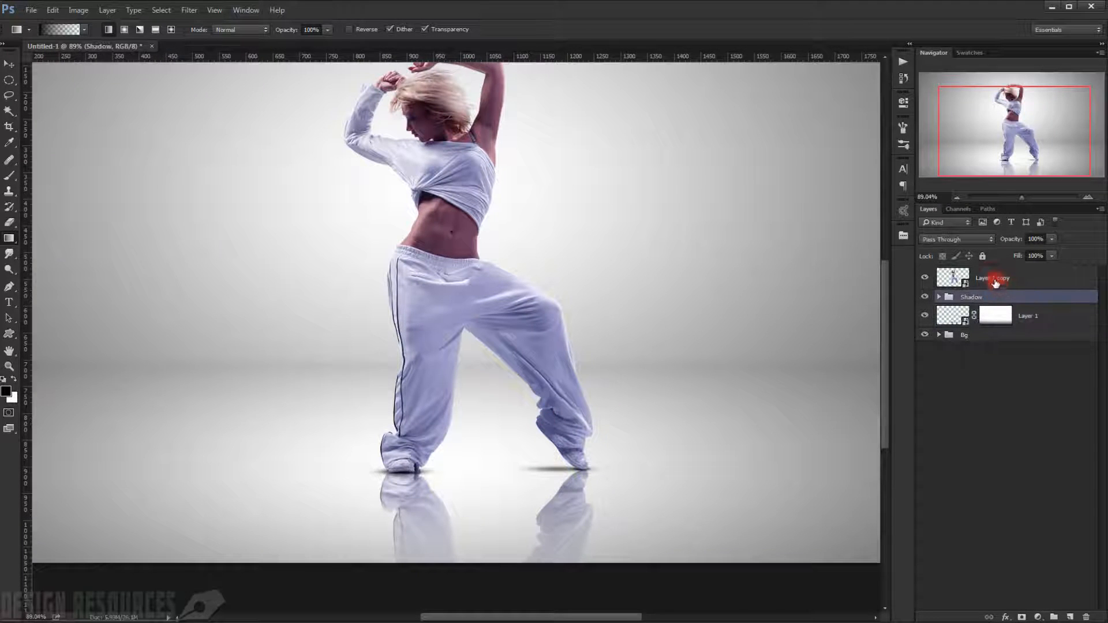
{"action": "left_click", "coordinate": [995, 280]}
{"action": "scroll", "coordinate": [624, 283], "scroll_direction": "up", "scroll_amount": 2}
{"action": "left_click_drag", "start_coordinate": [363, 280], "coordinate": [411, 353]}
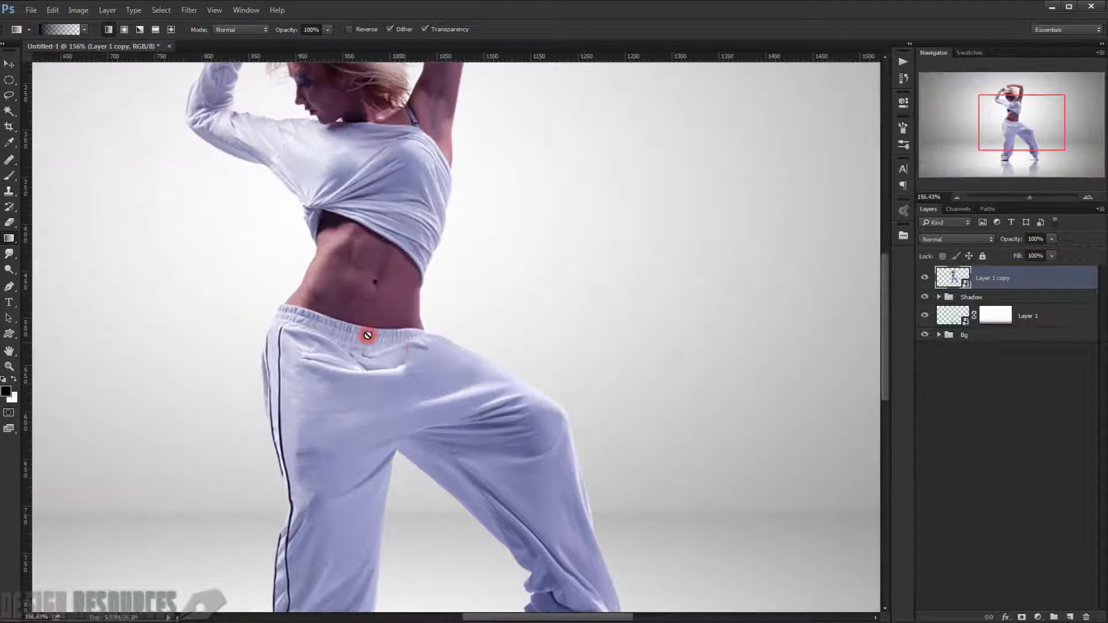
{"action": "scroll", "coordinate": [371, 332], "scroll_direction": "up", "scroll_amount": 2}
{"action": "left_click", "coordinate": [1021, 618]}
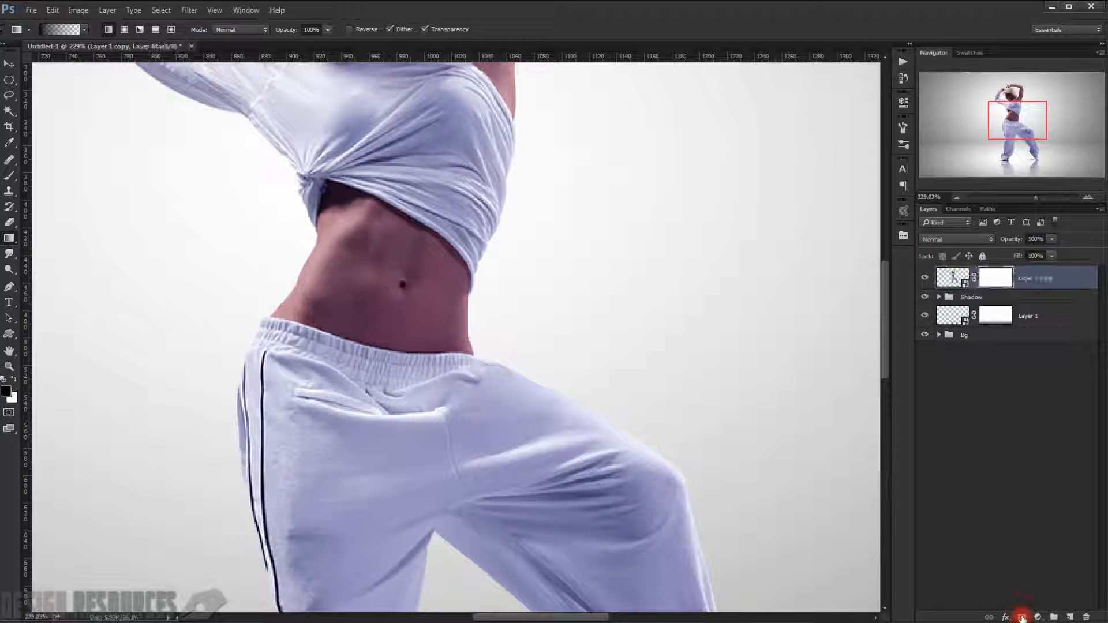
Mask out the dancer's bare midriff between the top and the waistband with a hard black brush at 100% opacity.
{"action": "left_click", "coordinate": [10, 174]}
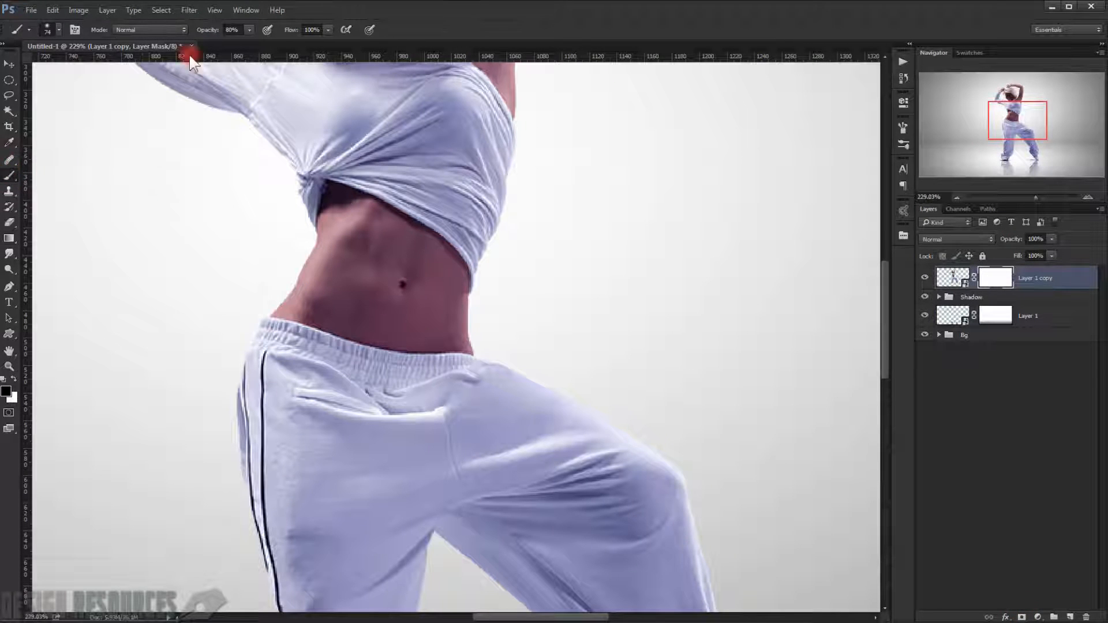
{"action": "left_click_drag", "start_coordinate": [212, 32], "coordinate": [310, 29]}
{"action": "left_click_drag", "start_coordinate": [338, 225], "coordinate": [336, 205]}
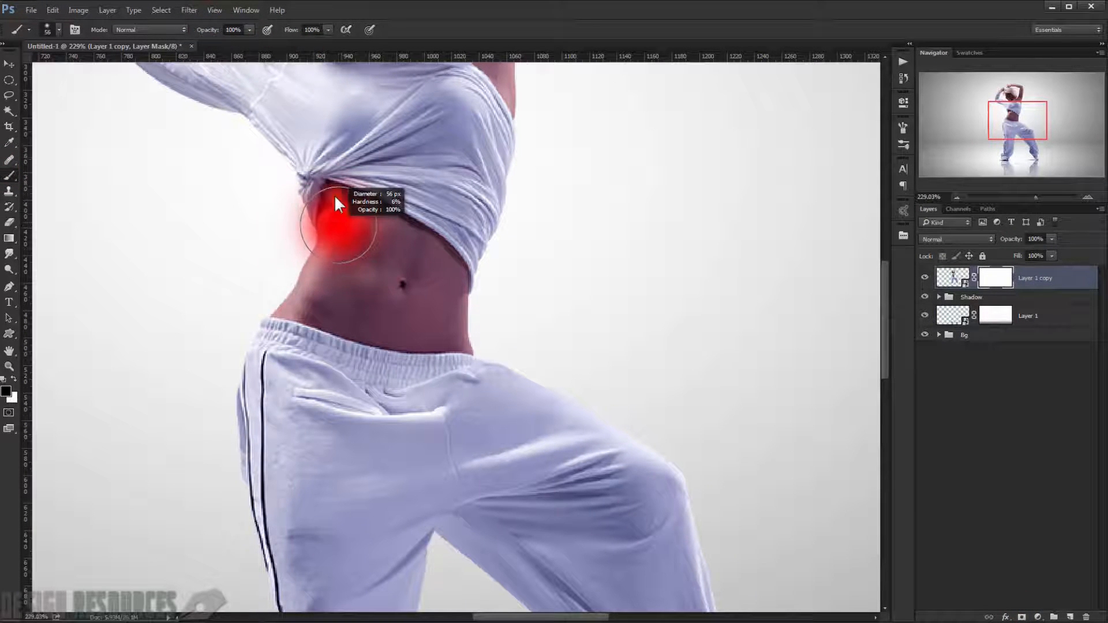
{"action": "mouse_move", "coordinate": [330, 149]}
{"action": "left_mouse_down"}
{"action": "mouse_move", "coordinate": [331, 293]}
{"action": "mouse_move", "coordinate": [347, 334]}
{"action": "left_mouse_up"}
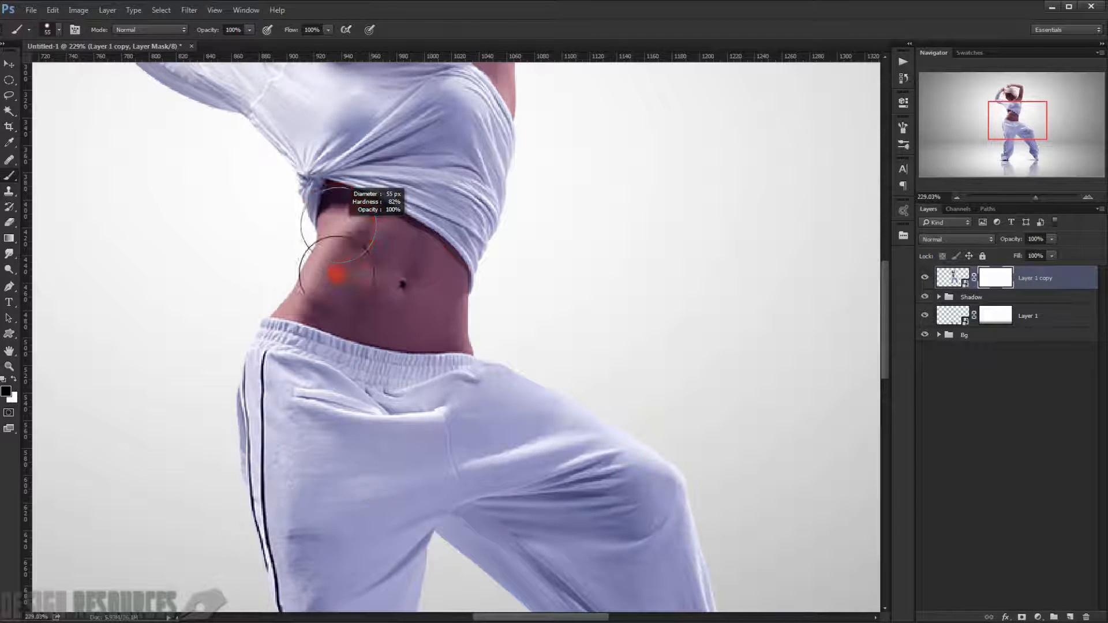
{"action": "scroll", "coordinate": [334, 269], "scroll_direction": "up", "scroll_amount": 3}
{"action": "mouse_move", "coordinate": [355, 264]}
{"action": "left_mouse_down"}
{"action": "mouse_move", "coordinate": [295, 276]}
{"action": "mouse_move", "coordinate": [324, 289]}
{"action": "left_mouse_up"}
{"action": "scroll", "coordinate": [314, 289], "scroll_direction": "up", "scroll_amount": 2}
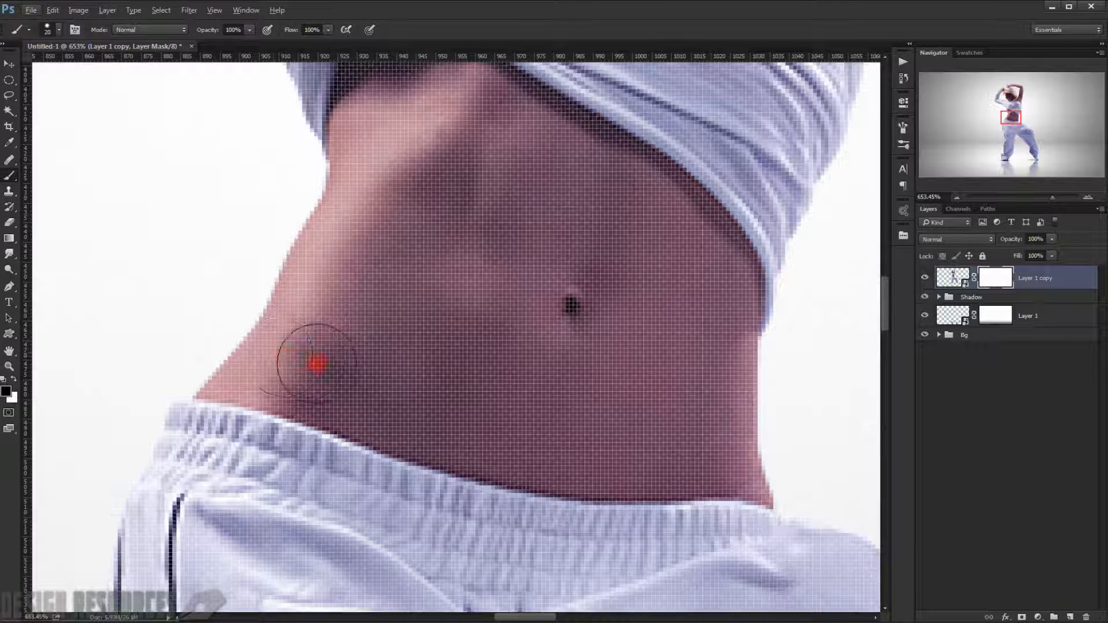
{"action": "left_click", "coordinate": [317, 361]}
{"action": "mouse_move", "coordinate": [239, 332]}
{"action": "left_mouse_down"}
{"action": "mouse_move", "coordinate": [284, 349]}
{"action": "mouse_move", "coordinate": [217, 342]}
{"action": "mouse_move", "coordinate": [250, 359]}
{"action": "mouse_move", "coordinate": [306, 354]}
{"action": "mouse_move", "coordinate": [512, 391]}
{"action": "mouse_move", "coordinate": [446, 349]}
{"action": "left_mouse_up"}
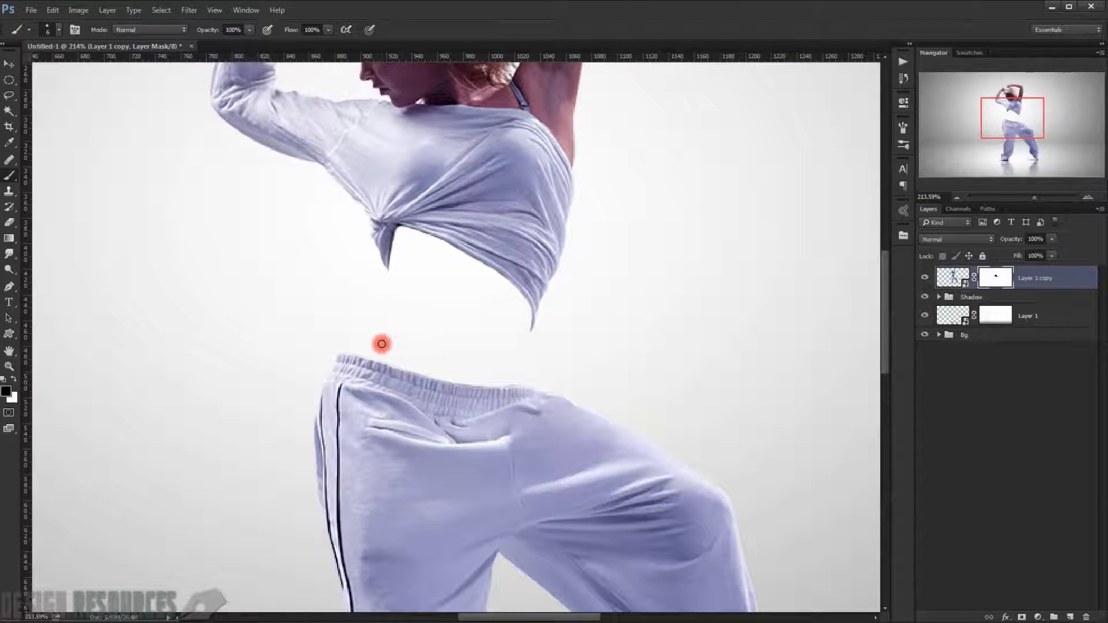
{"action": "scroll", "coordinate": [404, 342], "scroll_direction": "up", "scroll_amount": 3}
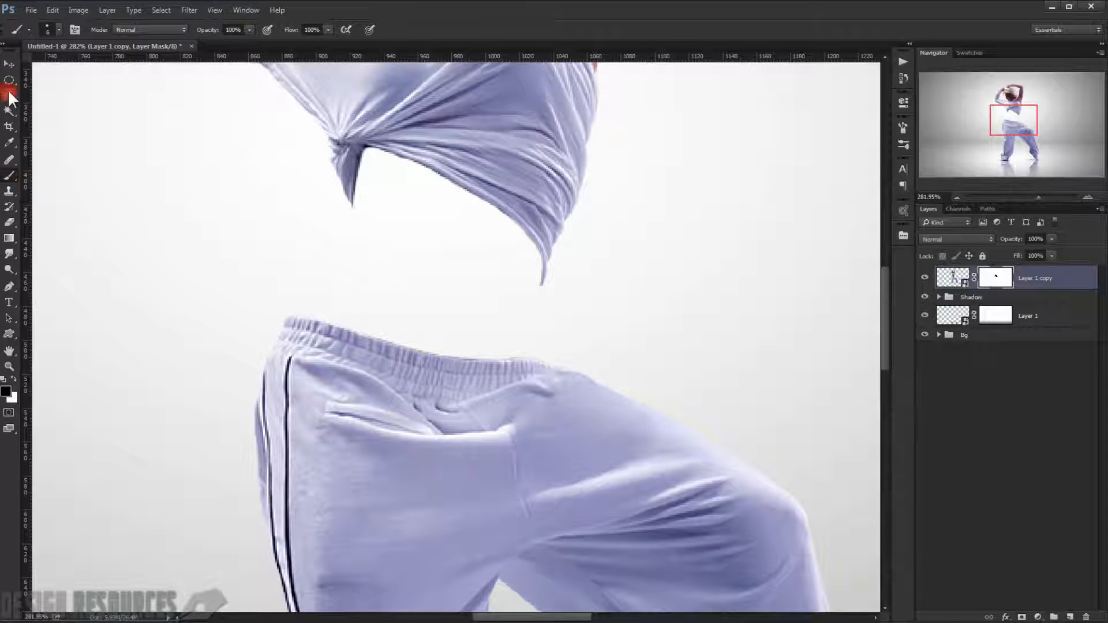
Draw a wide elliptical selection across the trousers' waist opening and add a new layer above Layer 1 copy.
{"action": "left_click_drag", "start_coordinate": [13, 79], "coordinate": [61, 89]}
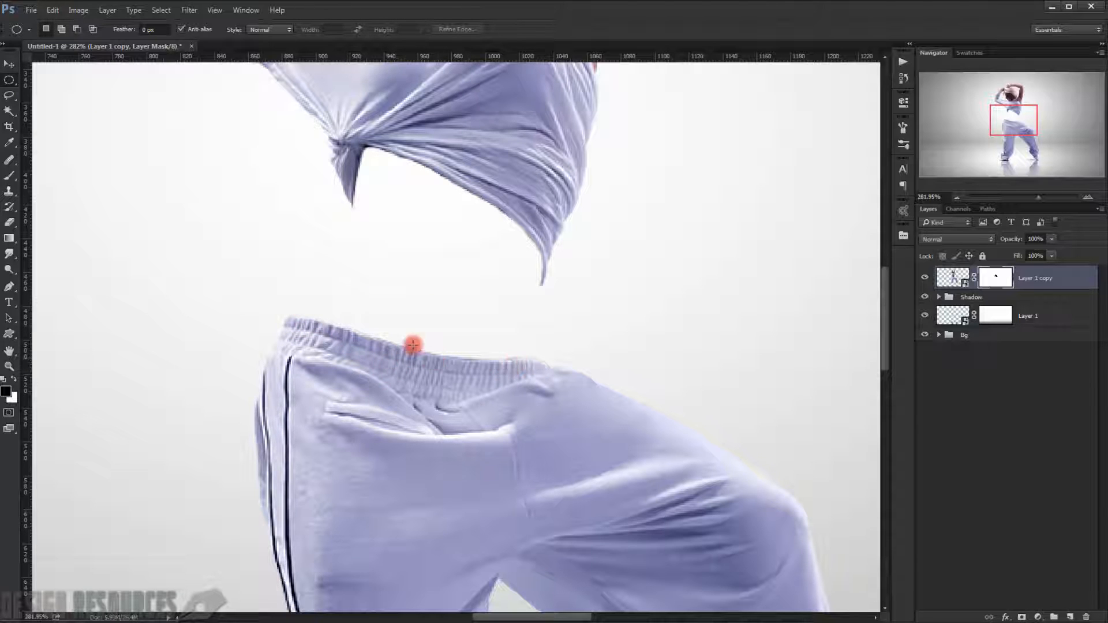
{"action": "left_click_drag", "start_coordinate": [323, 312], "coordinate": [519, 359]}
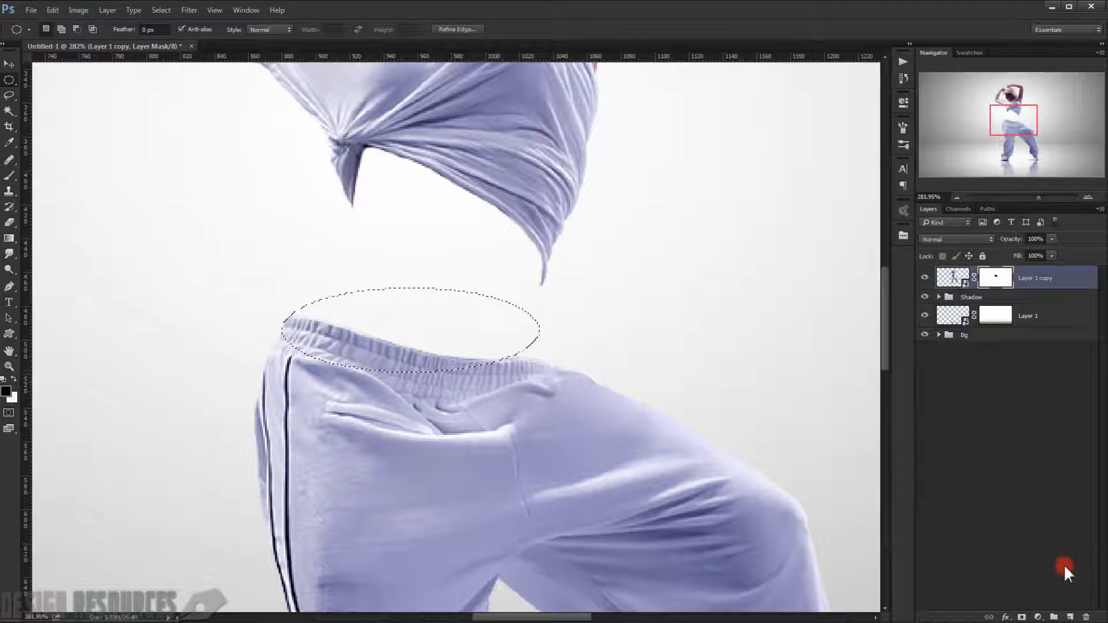
{"action": "left_click", "coordinate": [1071, 617]}
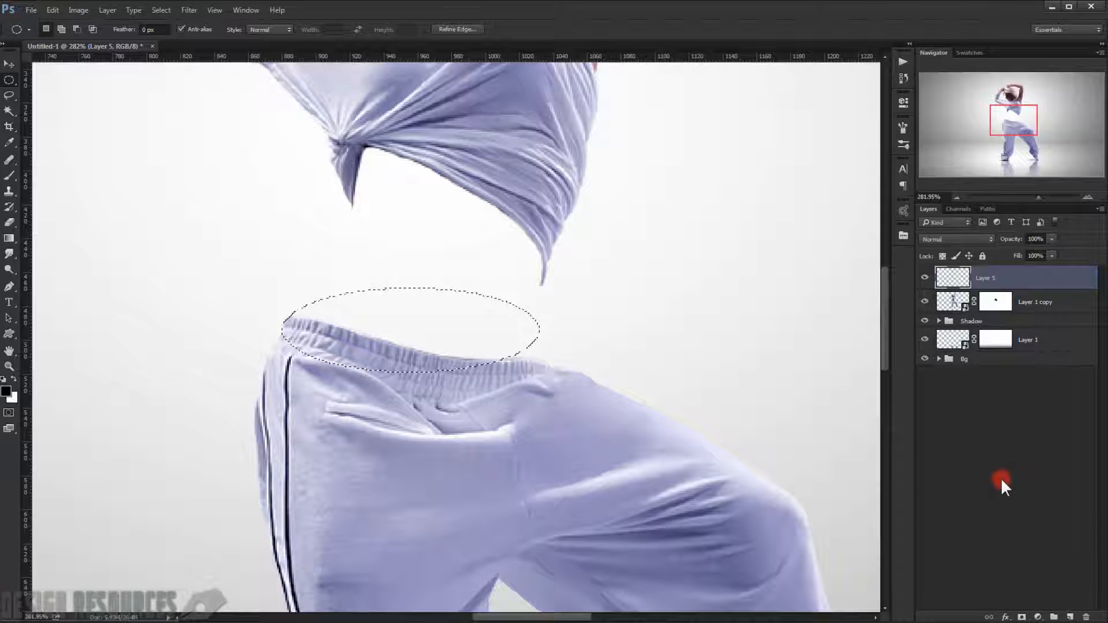
Fill the elliptical selection with a trouser colour darkened to #8789a2.
{"action": "left_click", "coordinate": [6, 392]}
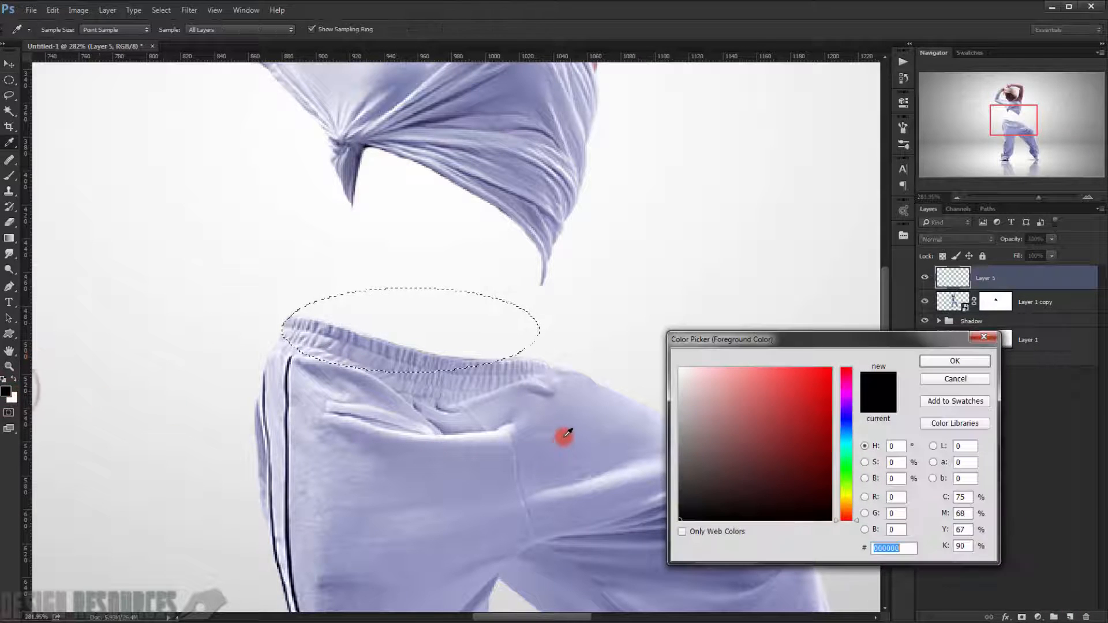
{"action": "left_click", "coordinate": [566, 424]}
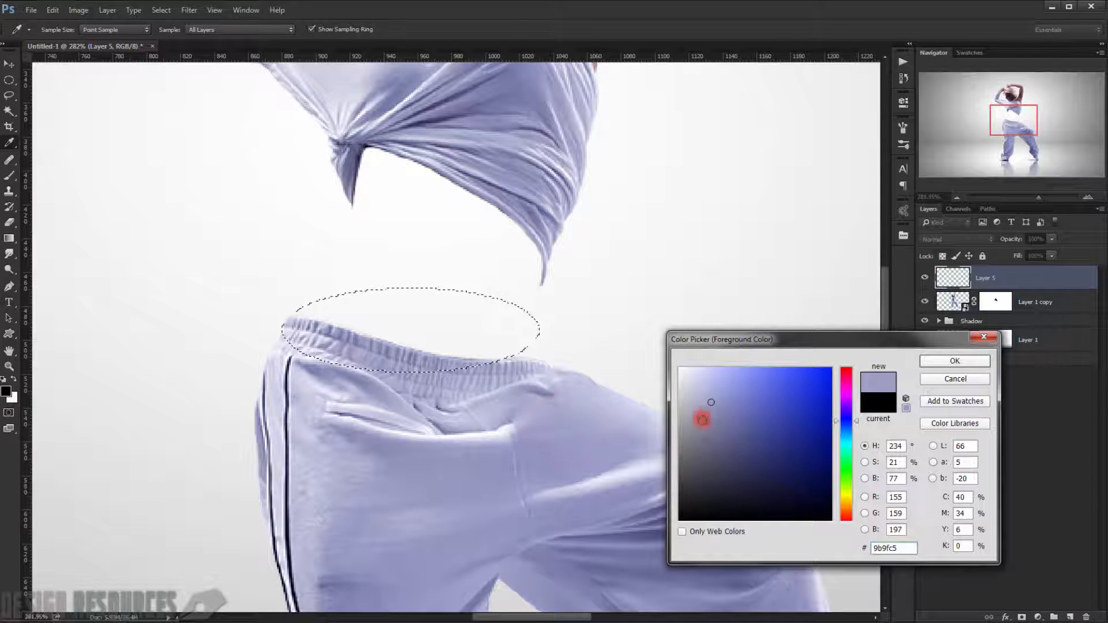
{"action": "left_click_drag", "start_coordinate": [708, 407], "coordinate": [705, 423]}
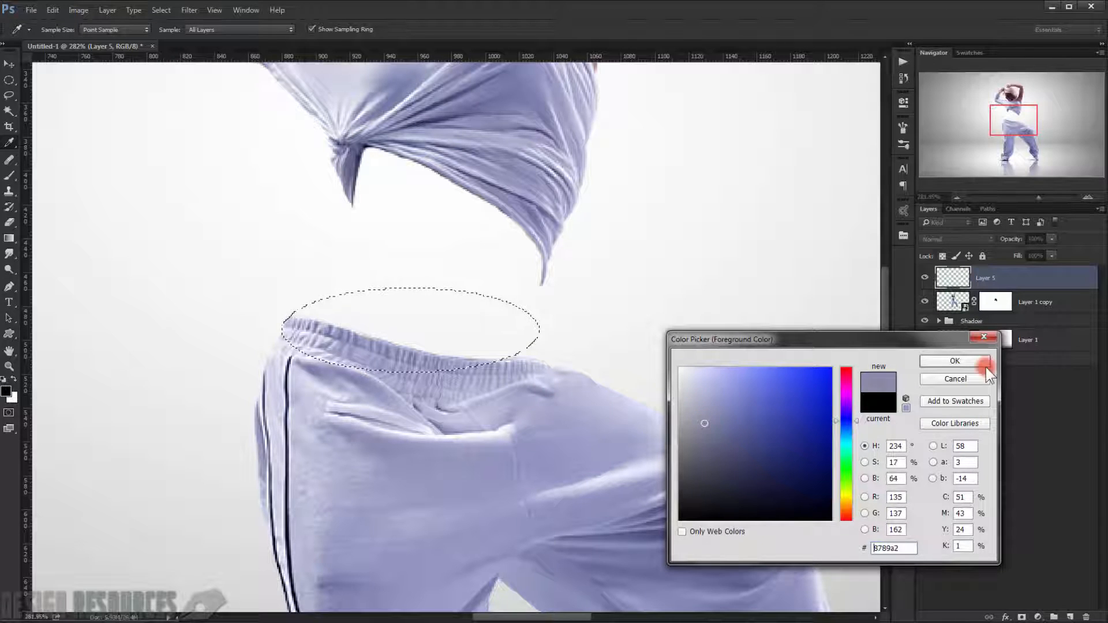
{"action": "left_click", "coordinate": [974, 358]}
{"action": "key", "text": "alt+BackSpace"}
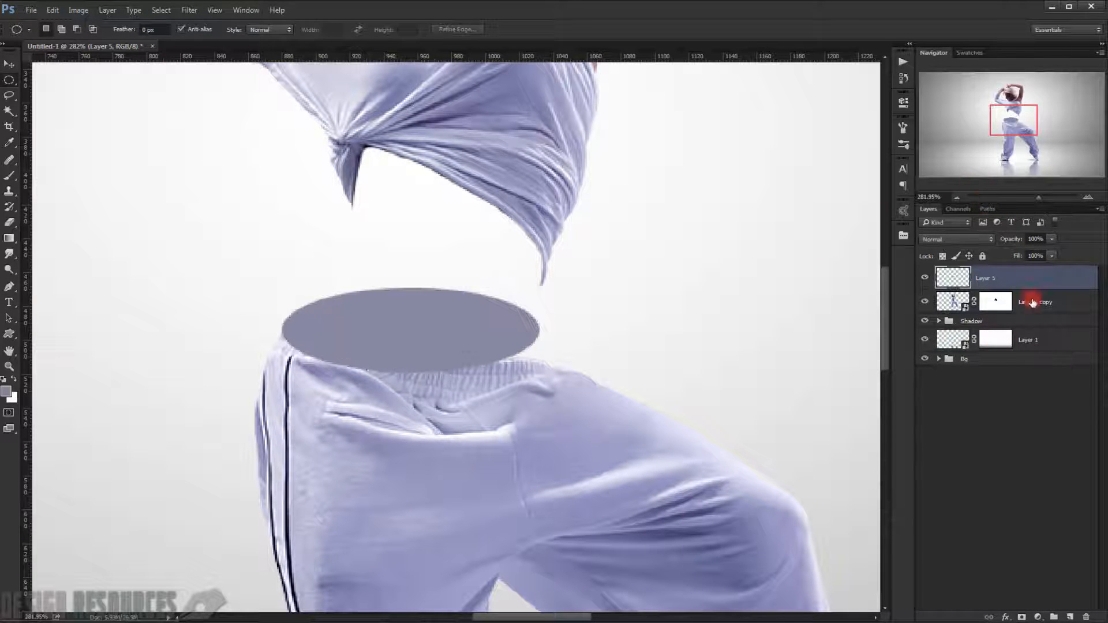
Lower the ellipse layer to 80% opacity, rotate it about 10°, move it down onto the waistband and narrow it to about 95% width.
{"action": "key", "text": "ctrl+t"}
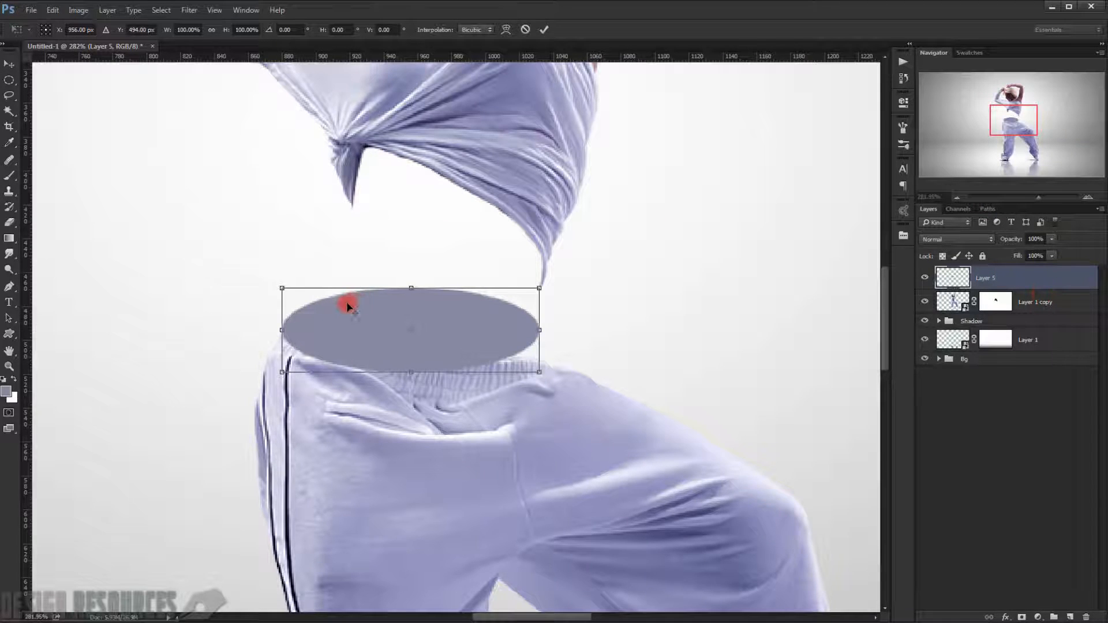
{"action": "scroll", "coordinate": [347, 306], "scroll_direction": "up", "scroll_amount": 3}
{"action": "left_click_drag", "start_coordinate": [1007, 239], "coordinate": [999, 241]}
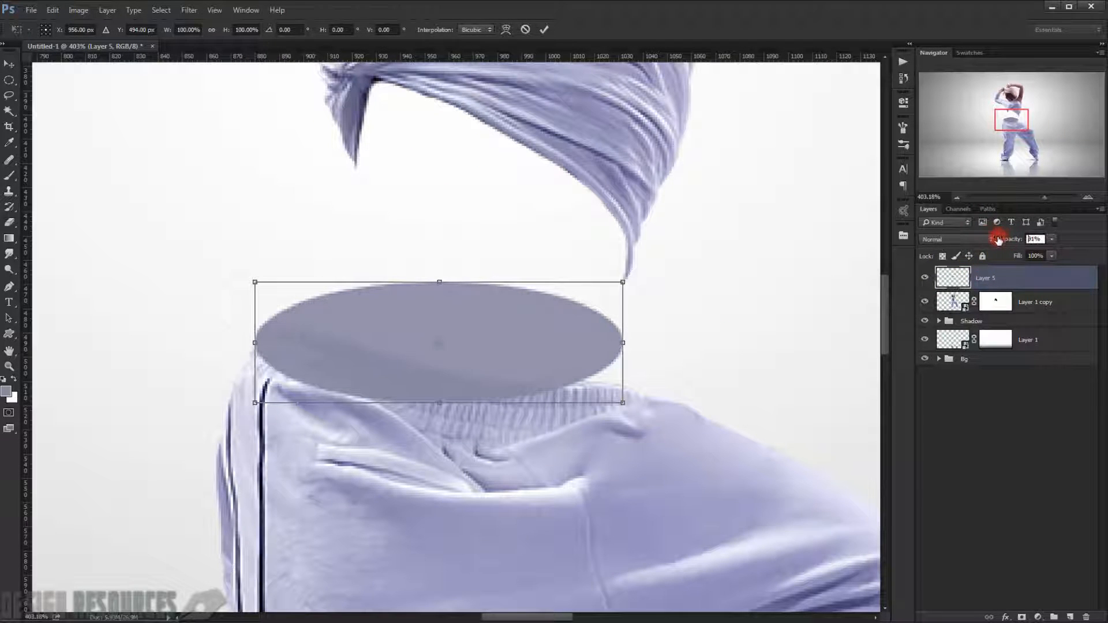
{"action": "left_click_drag", "start_coordinate": [668, 218], "coordinate": [693, 255]}
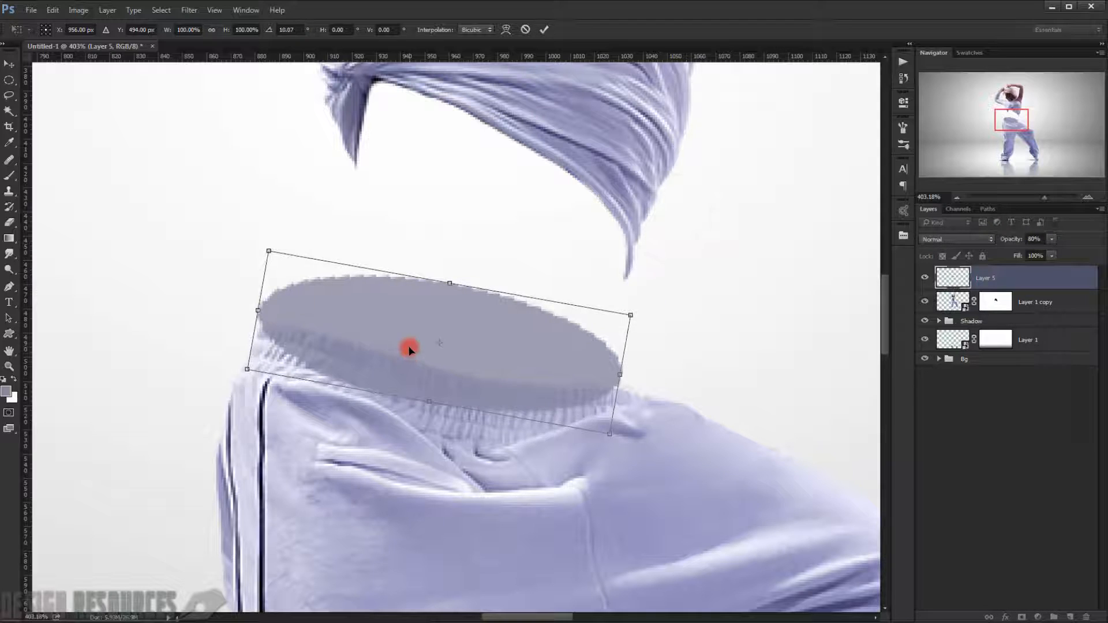
{"action": "left_click_drag", "start_coordinate": [408, 346], "coordinate": [410, 365]}
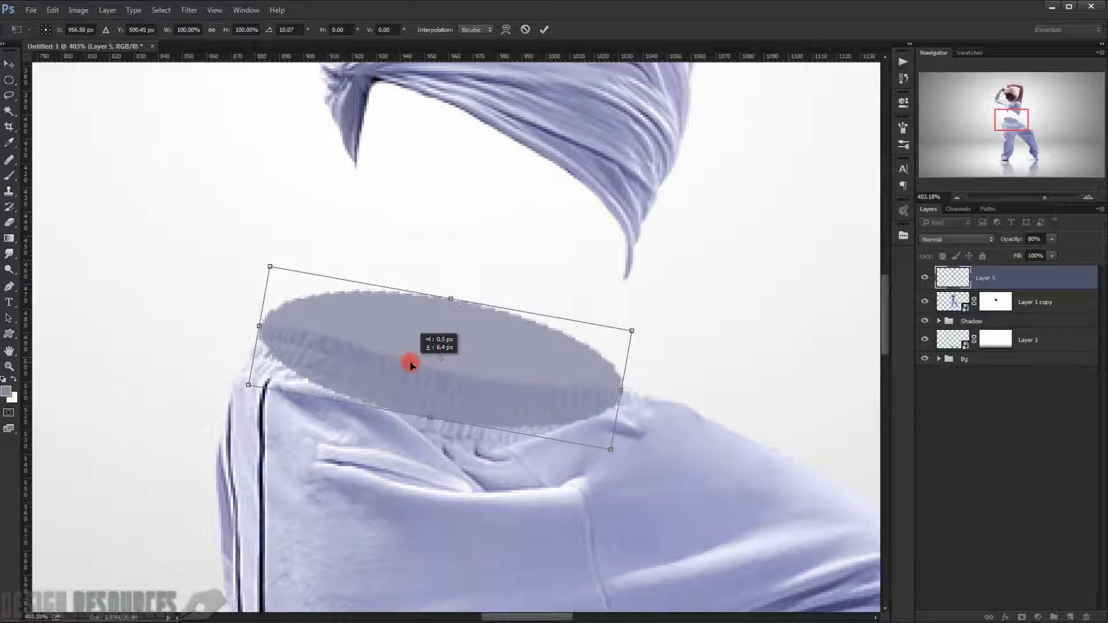
{"action": "left_click_drag", "start_coordinate": [622, 389], "coordinate": [604, 387]}
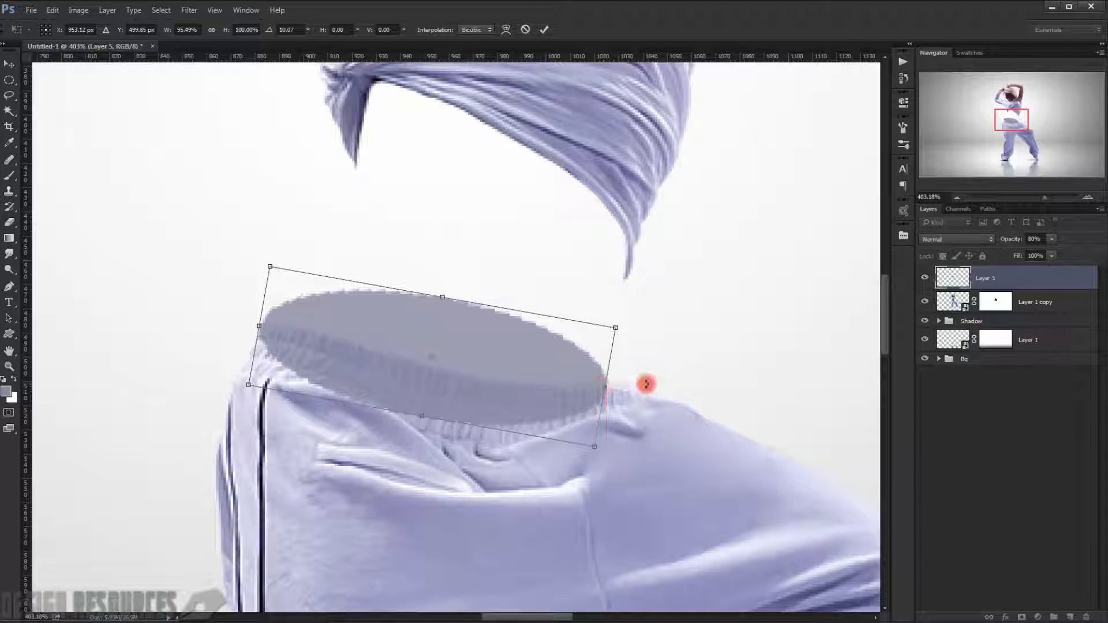
{"action": "key", "text": "Return"}
{"action": "scroll", "coordinate": [470, 346], "scroll_direction": "down", "scroll_amount": 4}
{"action": "left_click_drag", "start_coordinate": [482, 400], "coordinate": [469, 162]}
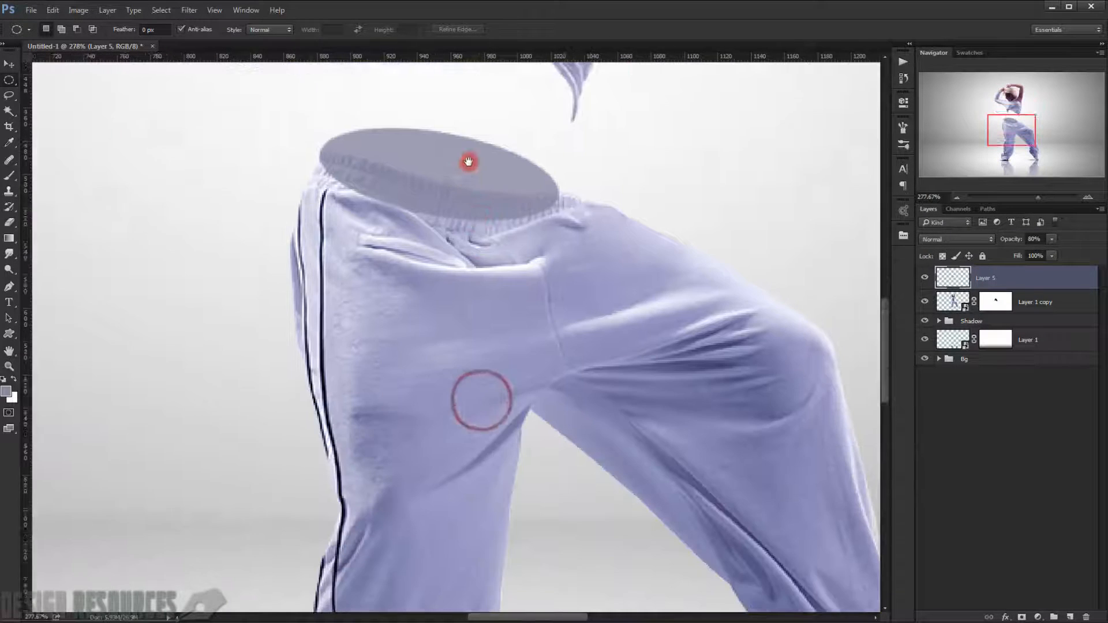
{"action": "left_click_drag", "start_coordinate": [453, 292], "coordinate": [446, 212]}
{"action": "scroll", "coordinate": [416, 258], "scroll_direction": "down", "scroll_amount": 3}
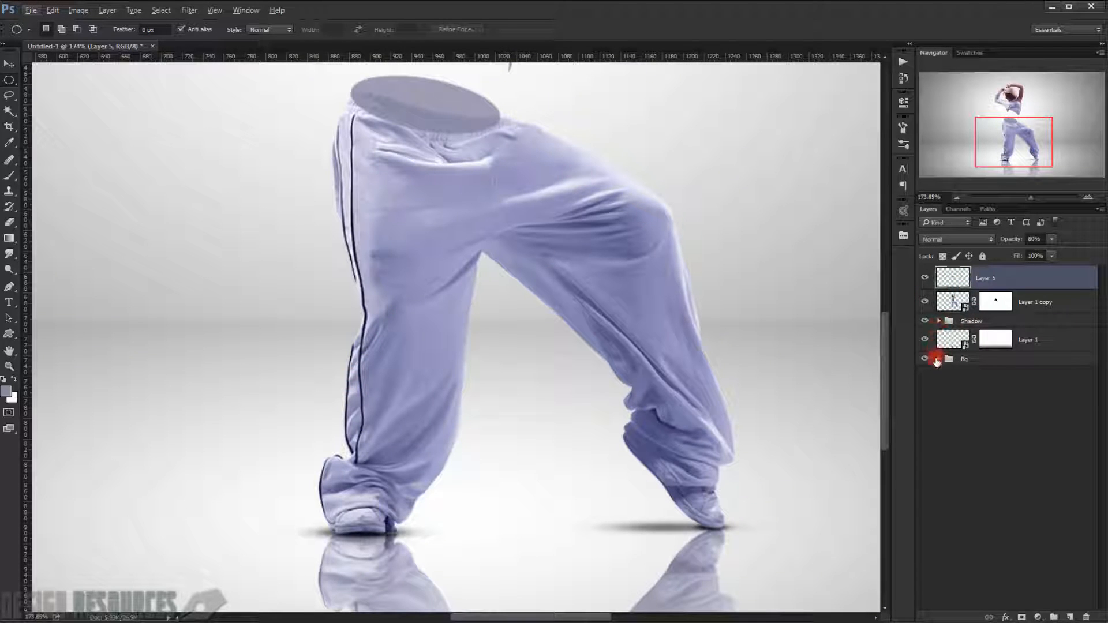
{"action": "left_click", "coordinate": [940, 359]}
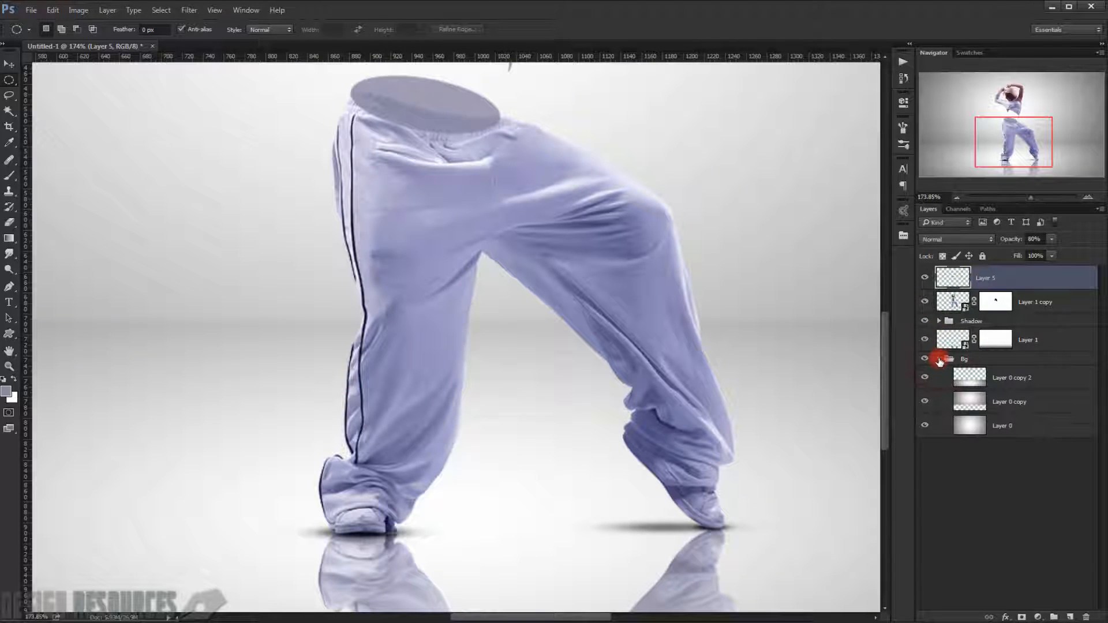
{"action": "left_click", "coordinate": [1033, 386]}
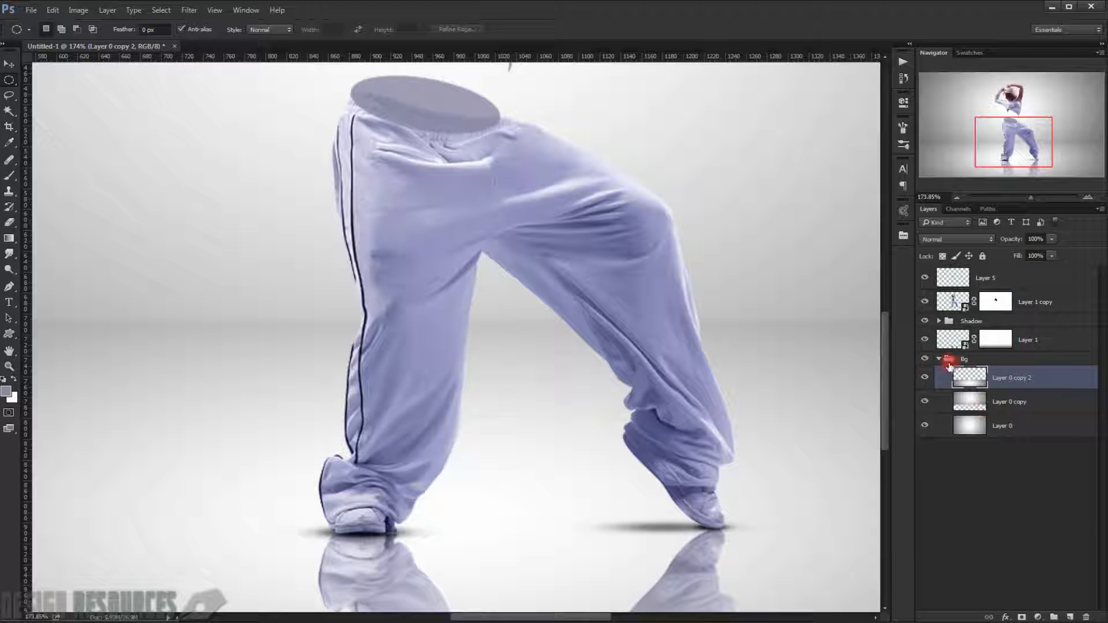
{"action": "left_click", "coordinate": [1049, 617]}
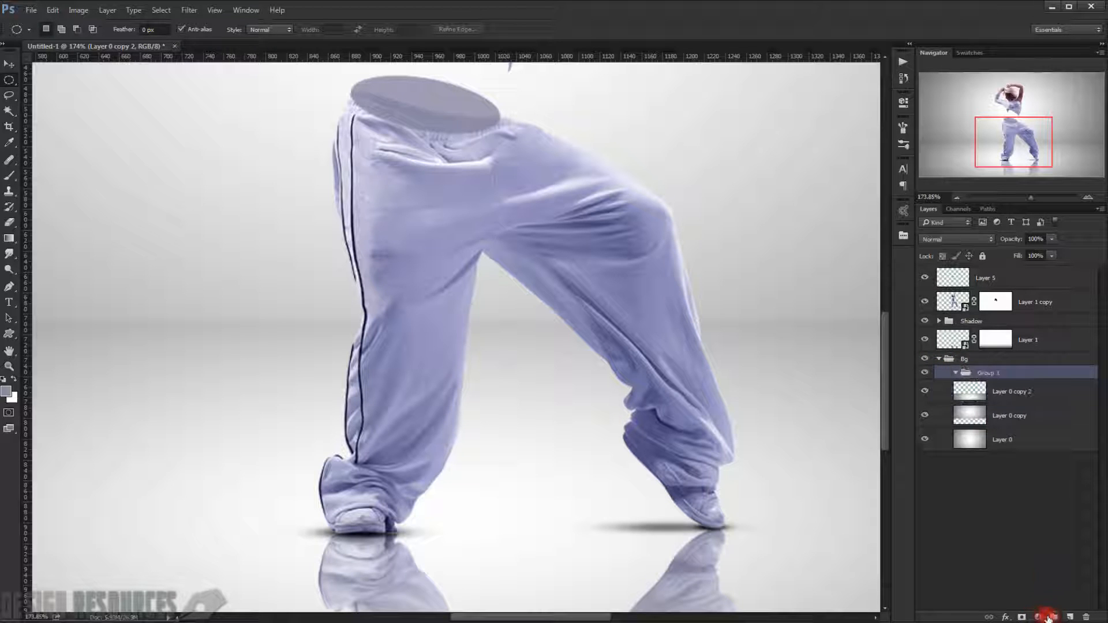
{"action": "key", "text": "ctrl+z"}
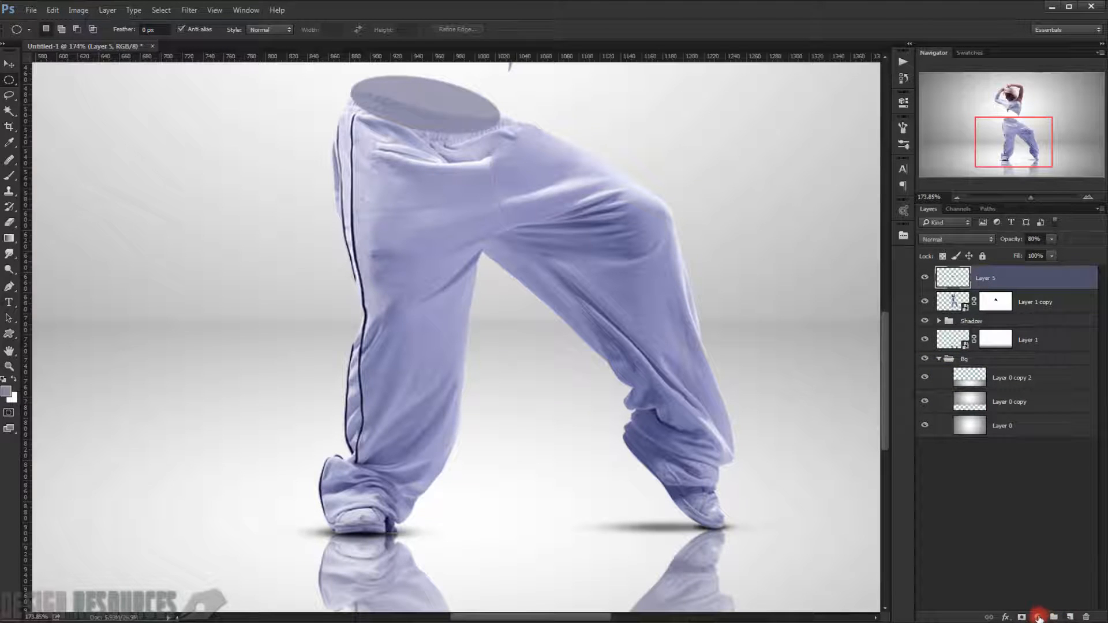
Add a Hue/Saturation adjustment layer and place it inside the Bg group above Layer 0 copy 2.
{"action": "left_click", "coordinate": [1039, 617]}
{"action": "left_click", "coordinate": [1055, 495]}
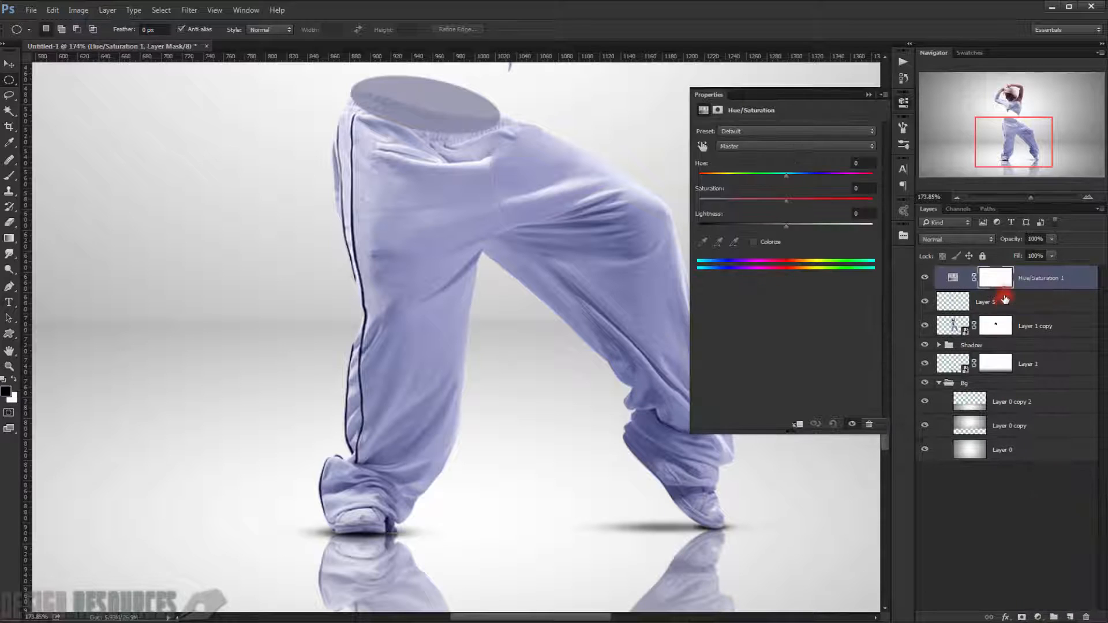
{"action": "left_click_drag", "start_coordinate": [1011, 276], "coordinate": [945, 393]}
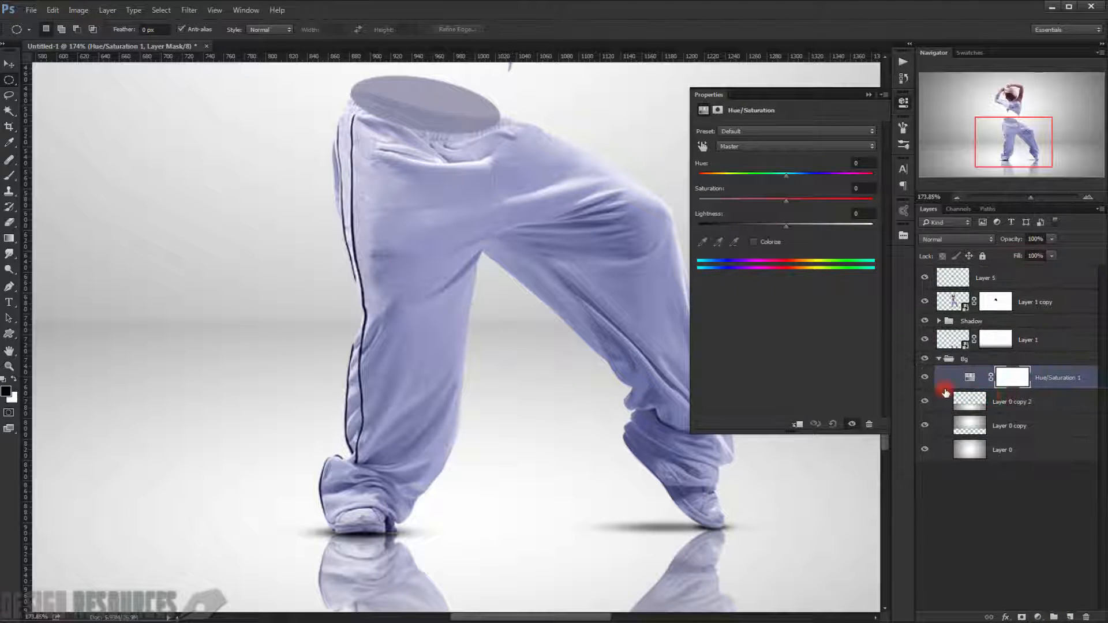
Colorize the background adjustment with hue 0, saturation 0 and lightness -29.
{"action": "left_click", "coordinate": [754, 242]}
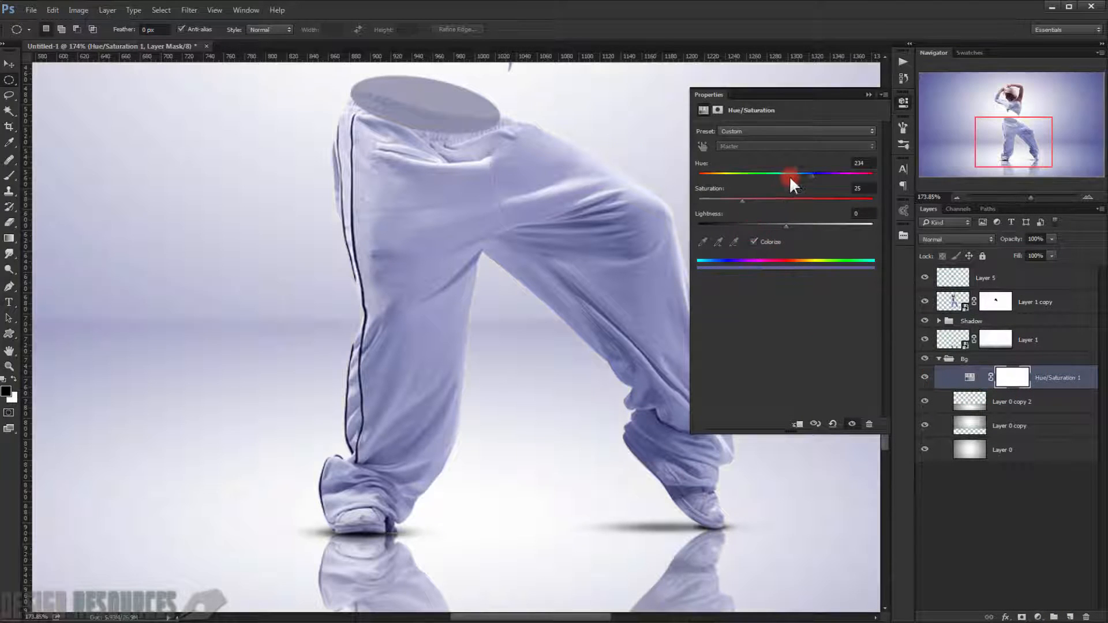
{"action": "left_click_drag", "start_coordinate": [739, 200], "coordinate": [680, 206]}
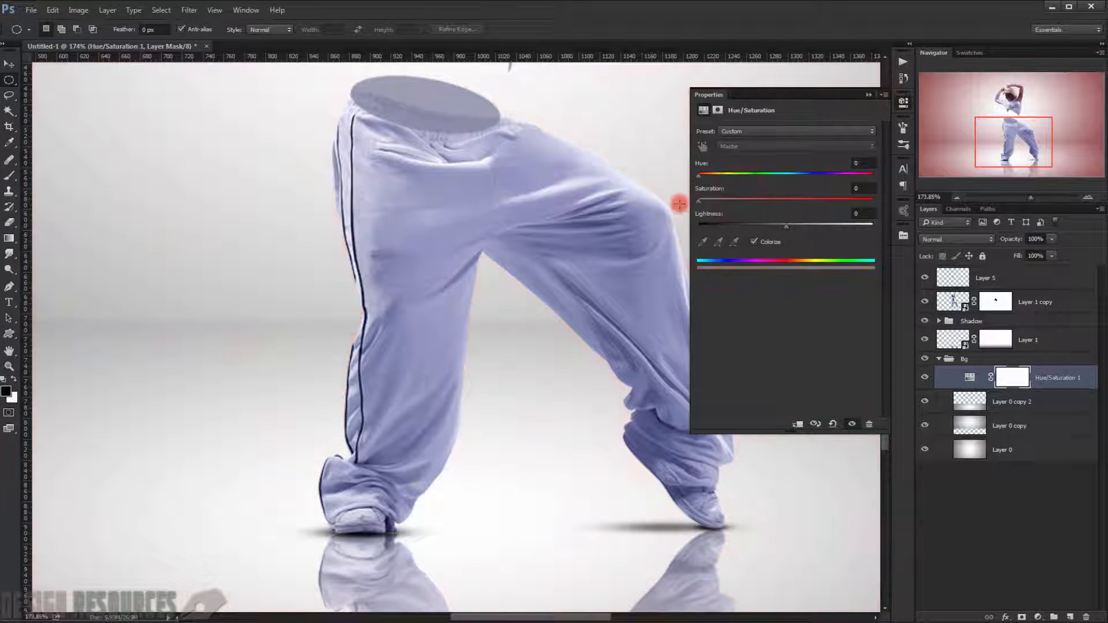
{"action": "left_click_drag", "start_coordinate": [784, 226], "coordinate": [761, 226]}
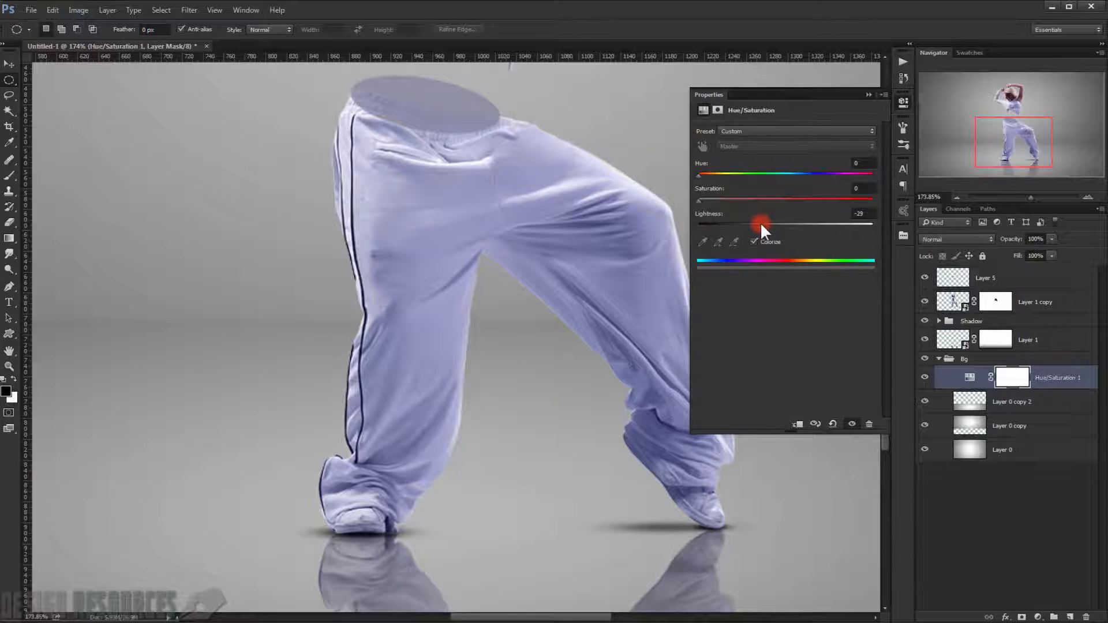
{"action": "left_click", "coordinate": [869, 93]}
Place the ellipse layer beneath Layer 1 copy so it sits behind the trousers' waistband, checking it by toggling layer visibility.
{"action": "scroll", "coordinate": [525, 173], "scroll_direction": "up", "scroll_amount": 3}
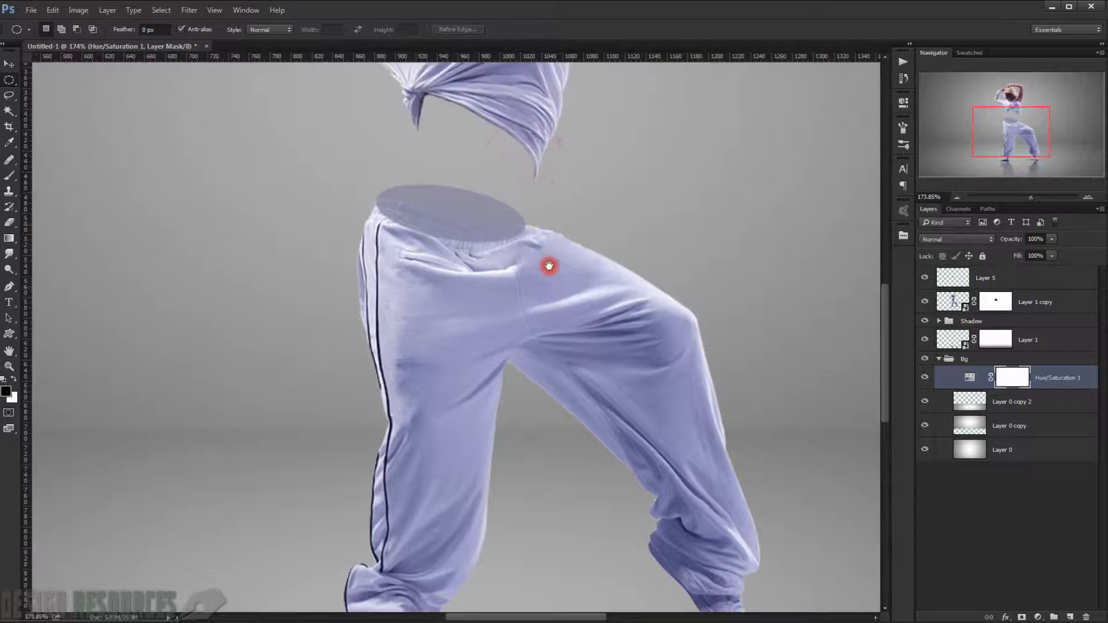
{"action": "scroll", "coordinate": [436, 245], "scroll_direction": "up", "scroll_amount": 5}
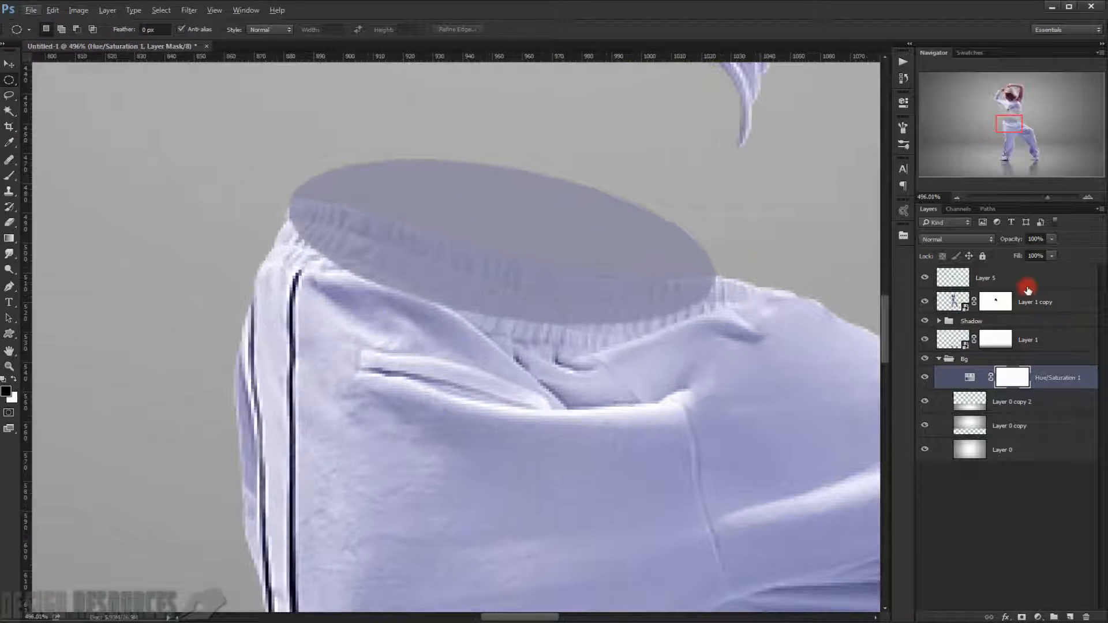
{"action": "left_click", "coordinate": [950, 283]}
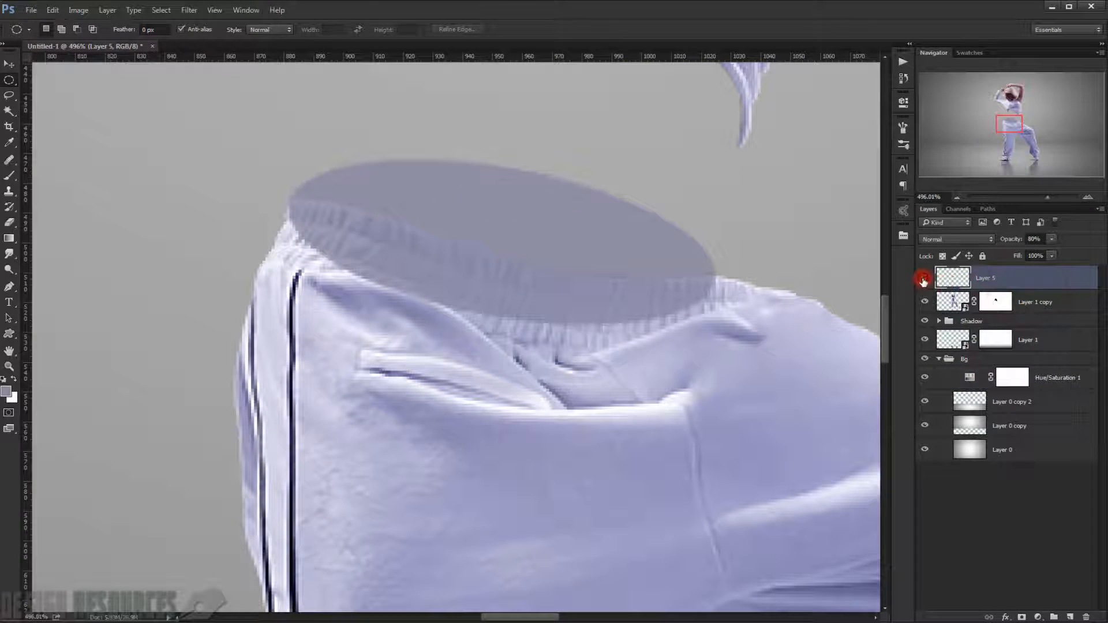
{"action": "left_click", "coordinate": [924, 279]}
{"action": "left_click", "coordinate": [924, 280]}
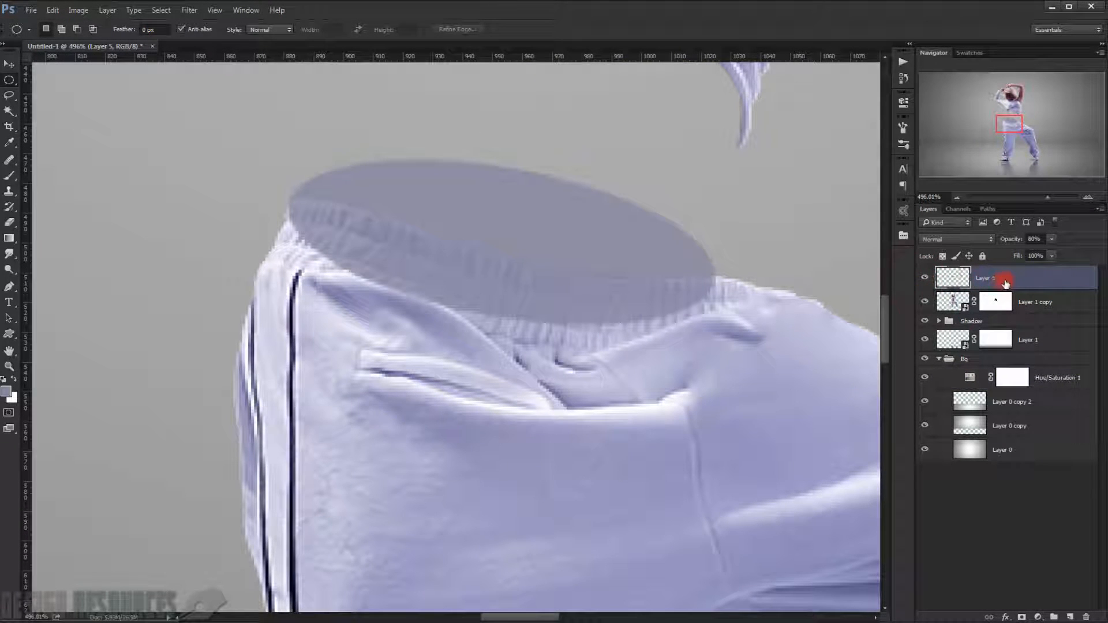
{"action": "left_click_drag", "start_coordinate": [1021, 279], "coordinate": [1014, 301]}
{"action": "left_click", "coordinate": [926, 278]}
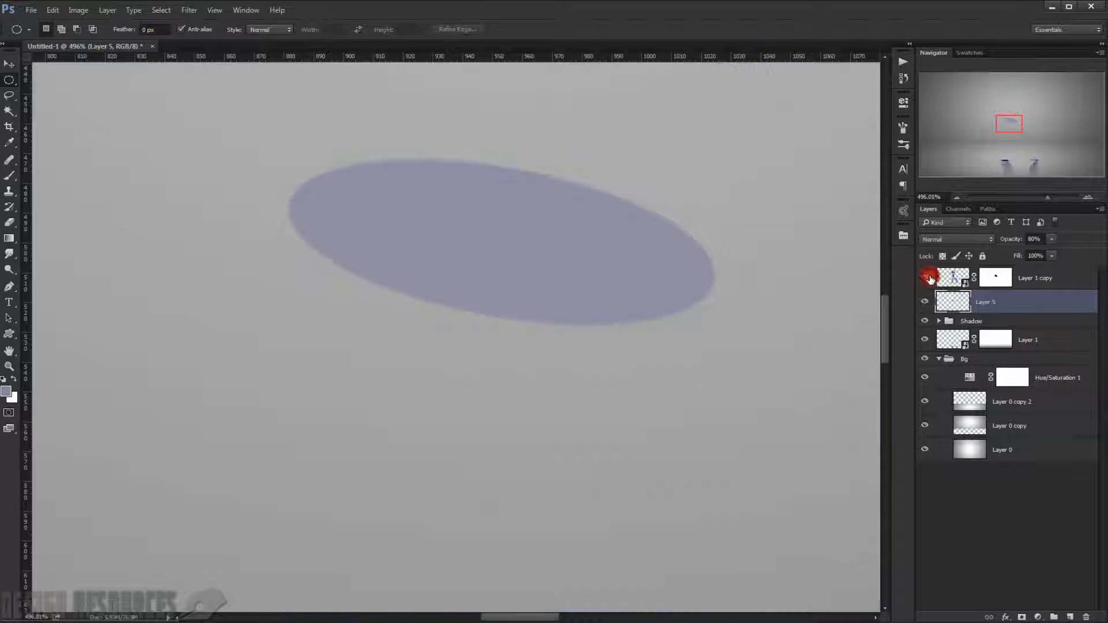
{"action": "left_click", "coordinate": [926, 278]}
Free-transform the ellipse to about 96% width and 67% height, keeping it behind the waistband.
{"action": "key", "text": "ctrl+t"}
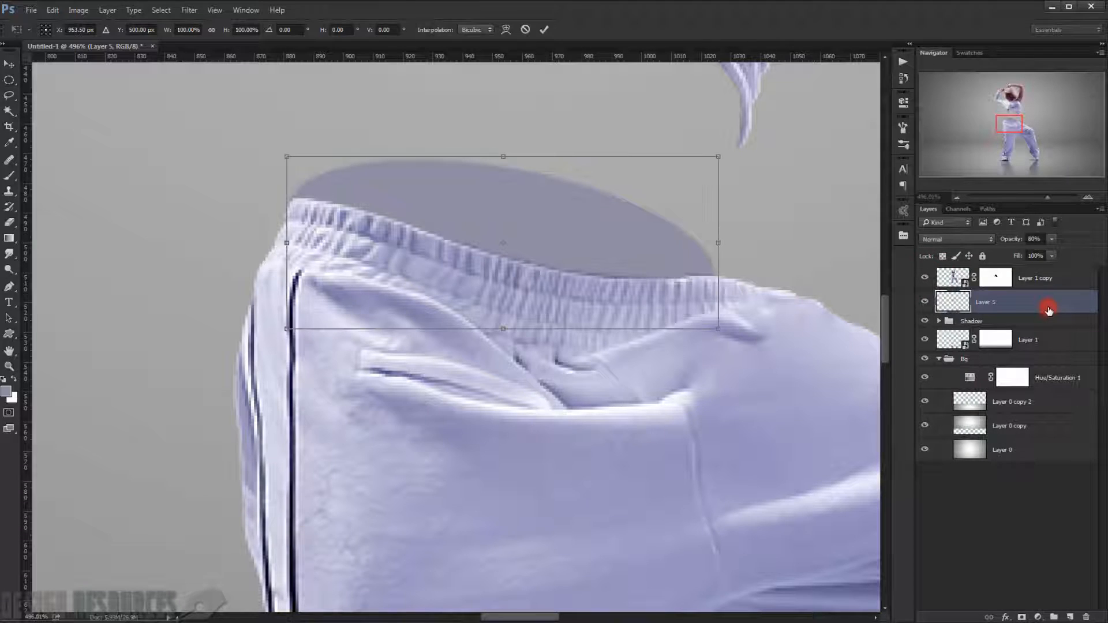
{"action": "left_click_drag", "start_coordinate": [508, 329], "coordinate": [511, 313]}
{"action": "left_click_drag", "start_coordinate": [676, 245], "coordinate": [661, 264]}
{"action": "left_click_drag", "start_coordinate": [267, 243], "coordinate": [292, 235]}
{"action": "left_click_drag", "start_coordinate": [371, 245], "coordinate": [376, 230]}
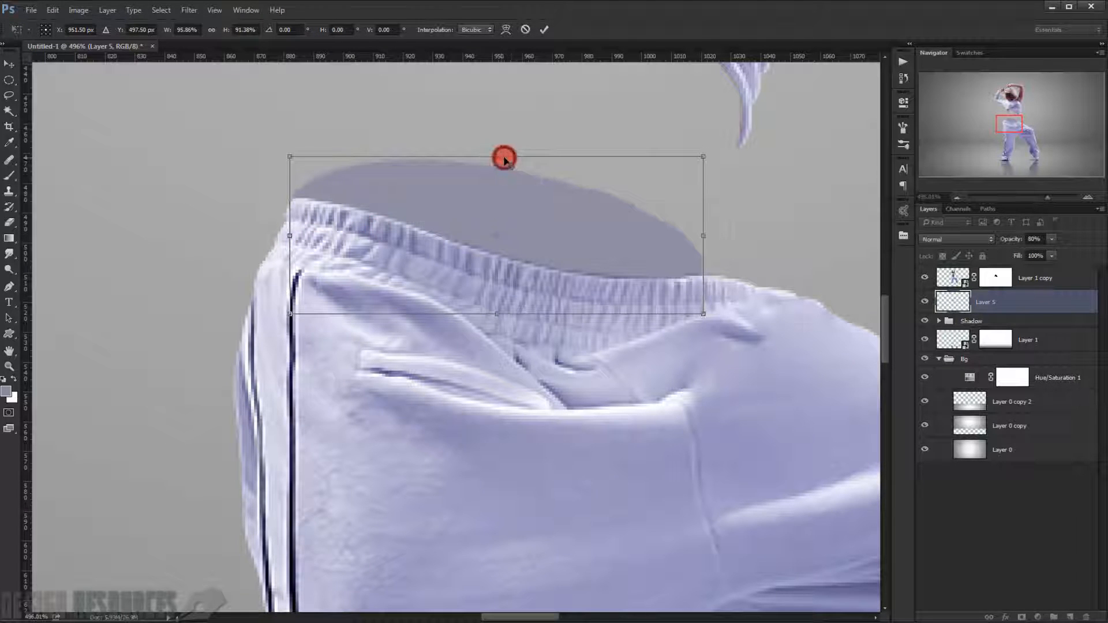
{"action": "left_click_drag", "start_coordinate": [504, 159], "coordinate": [499, 197]}
{"action": "left_click_drag", "start_coordinate": [525, 241], "coordinate": [527, 198]}
Rotate the ellipse about 7° to follow the waistband, widen it to about 104% and flatten it to about 64% height.
{"action": "left_click_drag", "start_coordinate": [814, 250], "coordinate": [774, 282]}
{"action": "left_click_drag", "start_coordinate": [623, 226], "coordinate": [619, 266]}
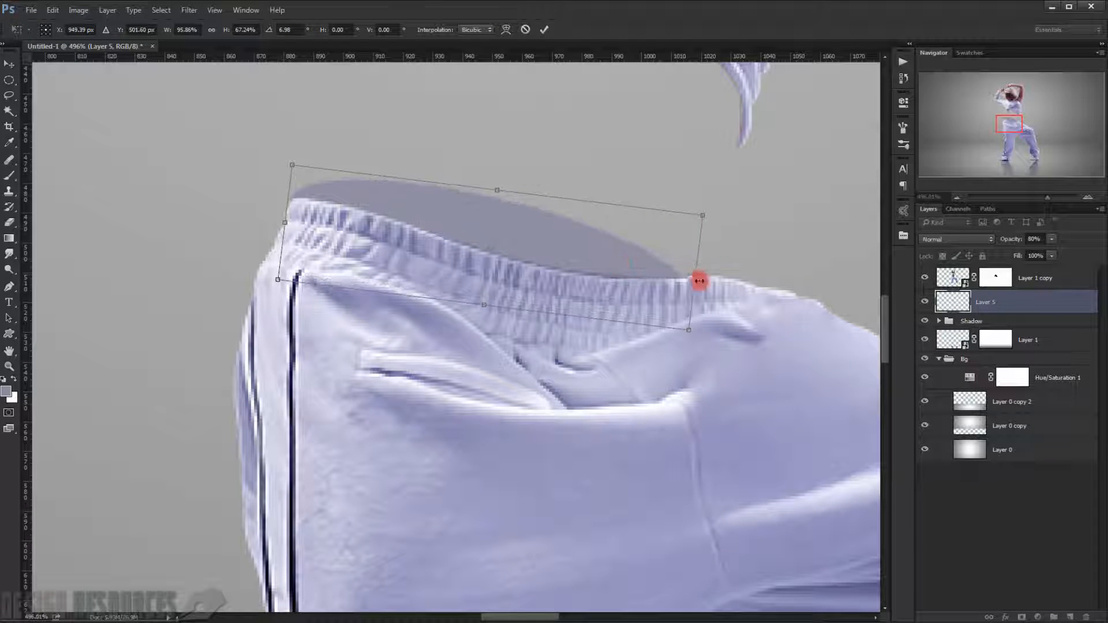
{"action": "left_click_drag", "start_coordinate": [698, 271], "coordinate": [733, 272]}
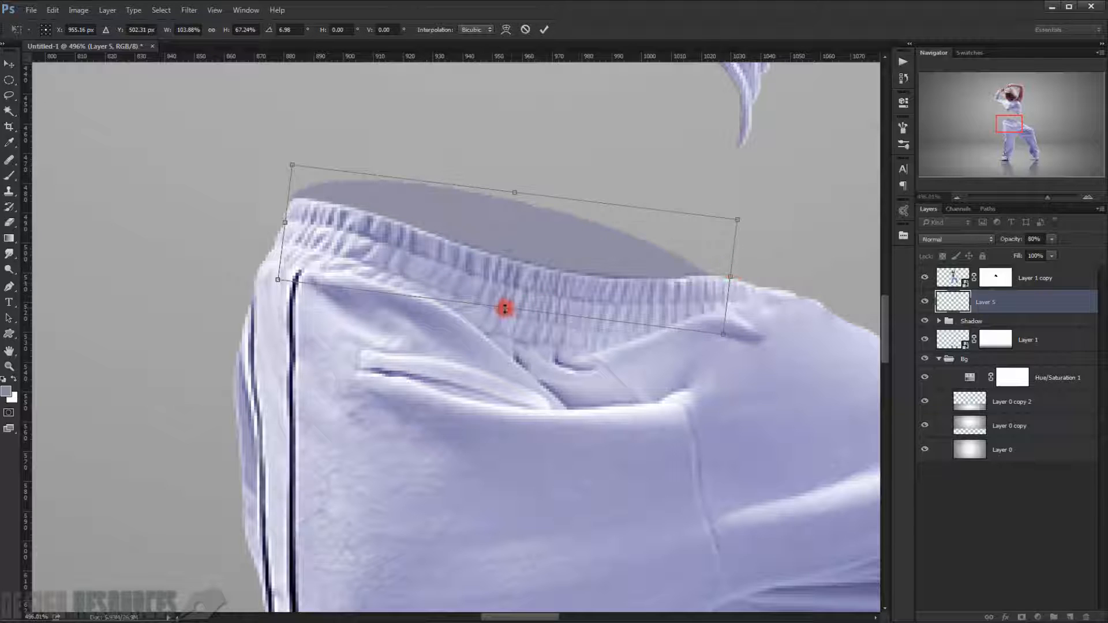
{"action": "left_click_drag", "start_coordinate": [504, 311], "coordinate": [502, 302]}
{"action": "left_click_drag", "start_coordinate": [371, 235], "coordinate": [370, 241]}
{"action": "left_click_drag", "start_coordinate": [726, 281], "coordinate": [726, 281]}
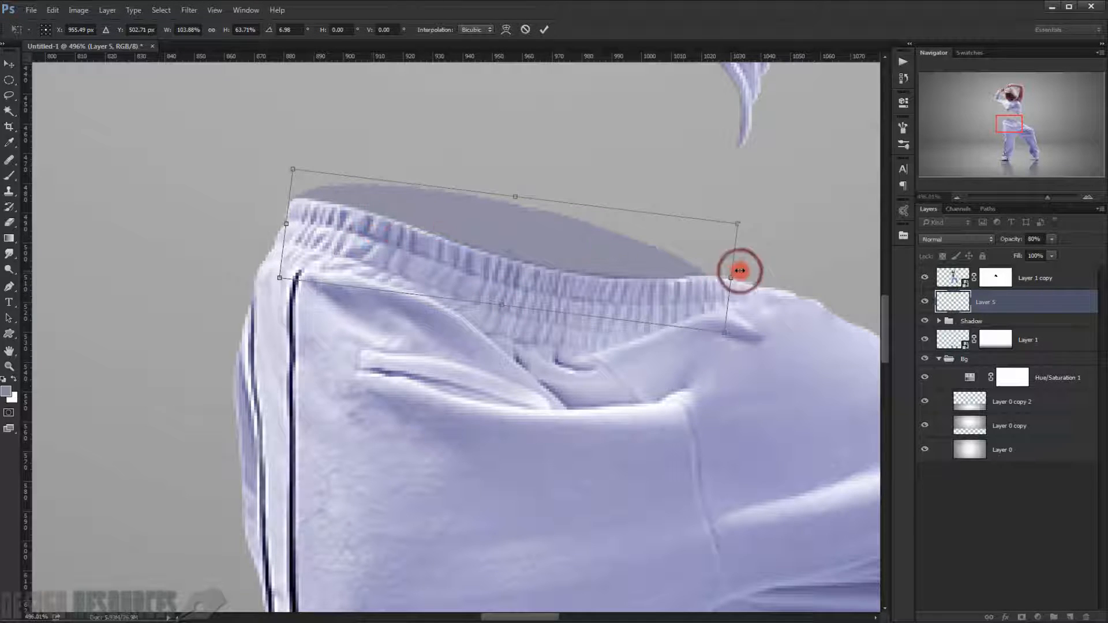
Warp the ellipse's right end down to meet the waistband's edge and apply the transform.
{"action": "right_click", "coordinate": [716, 256]}
{"action": "left_click", "coordinate": [742, 333]}
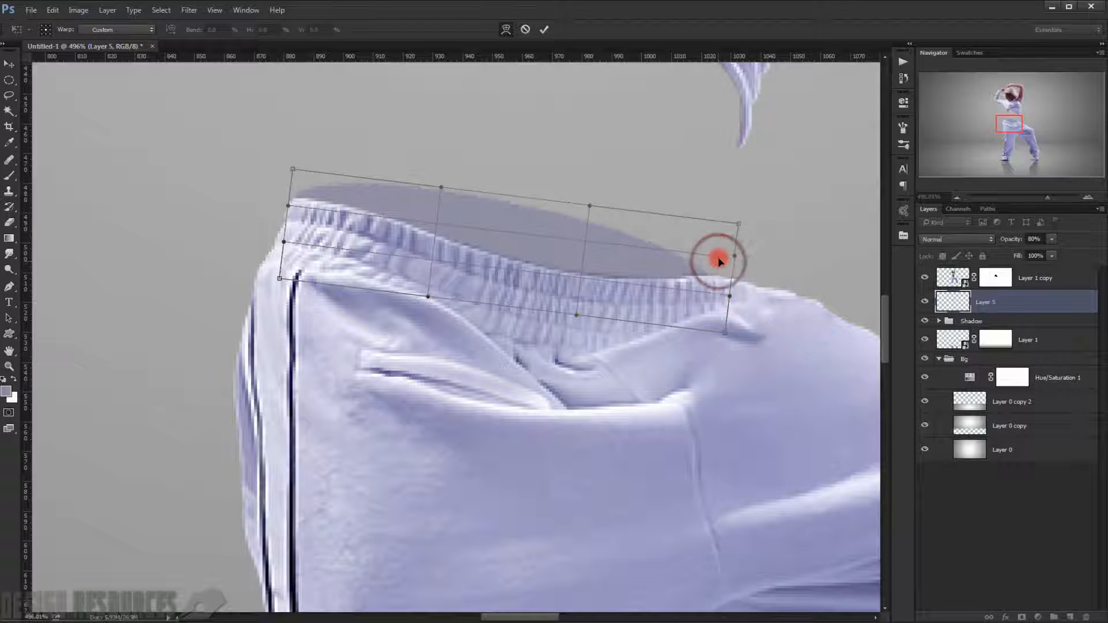
{"action": "mouse_move", "coordinate": [719, 261]}
{"action": "left_mouse_down"}
{"action": "mouse_move", "coordinate": [714, 283]}
{"action": "mouse_move", "coordinate": [695, 242]}
{"action": "mouse_move", "coordinate": [718, 283]}
{"action": "left_mouse_up"}
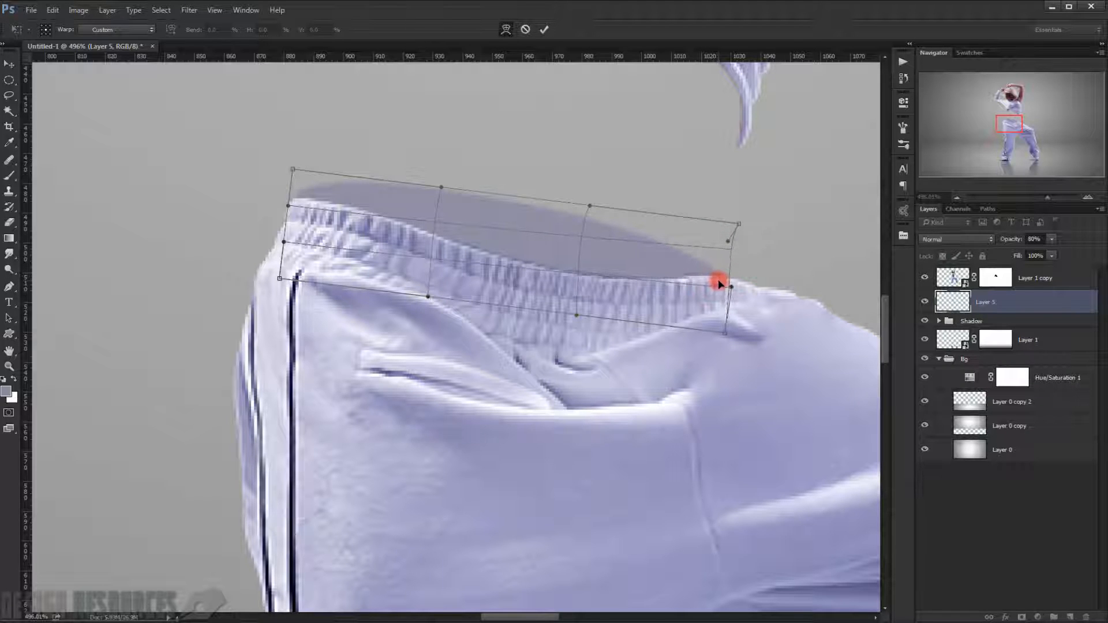
{"action": "key", "text": "Return"}
{"action": "scroll", "coordinate": [448, 173], "scroll_direction": "down", "scroll_amount": 5}
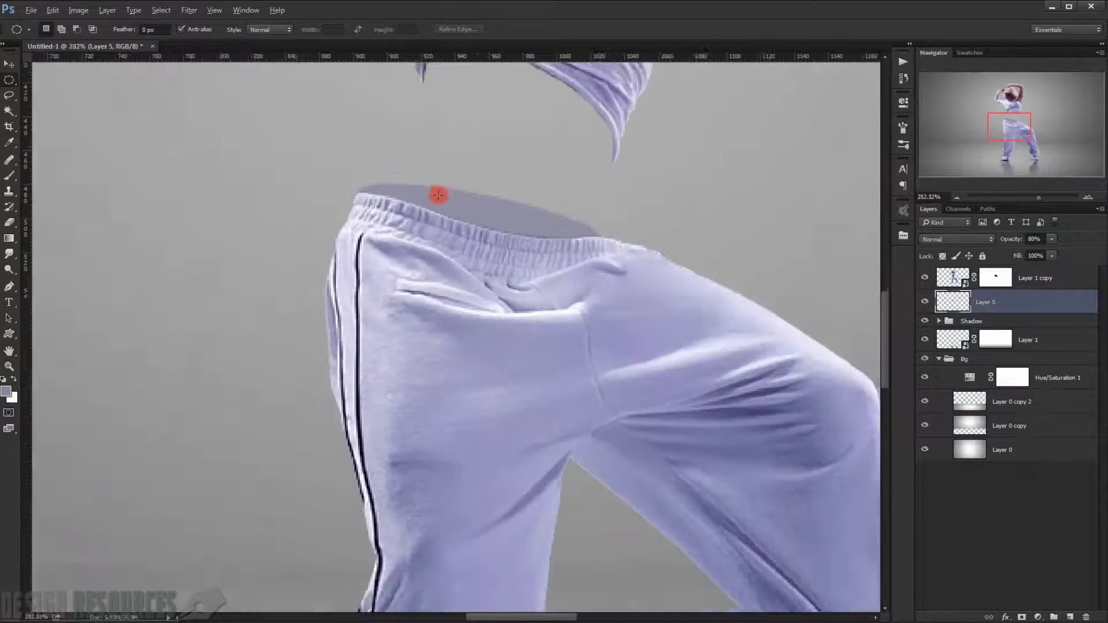
Load the ellipse's outline as a selection and add a new layer above Layer 5.
{"action": "scroll", "coordinate": [658, 277], "scroll_direction": "up", "scroll_amount": 3}
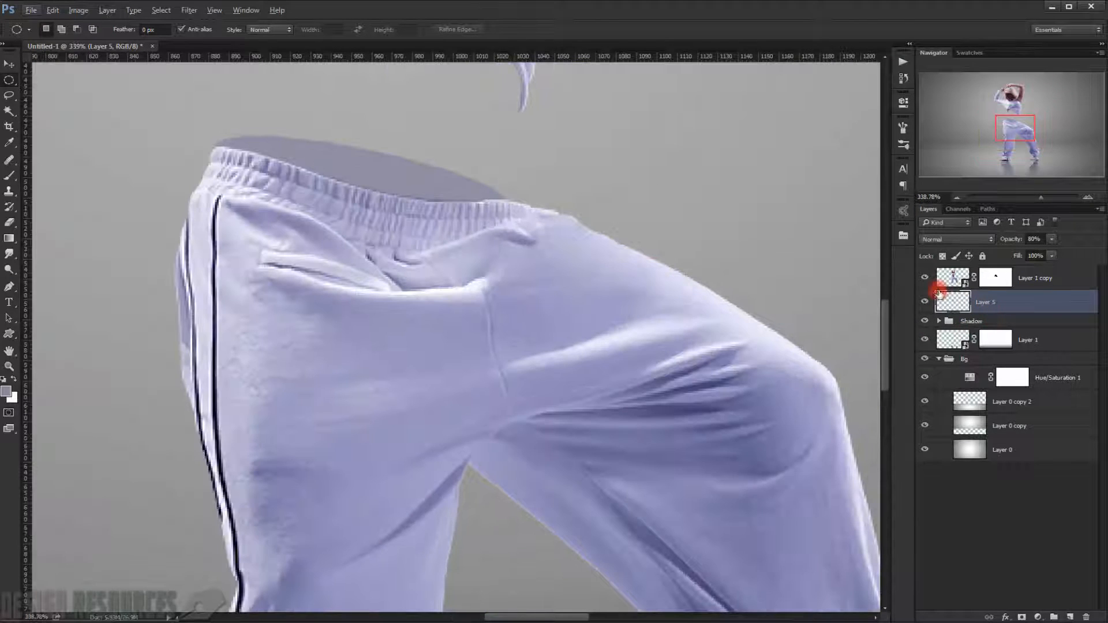
{"action": "left_click", "coordinate": [944, 300], "text": "ctrl"}
{"action": "left_click_drag", "start_coordinate": [277, 190], "coordinate": [297, 195]}
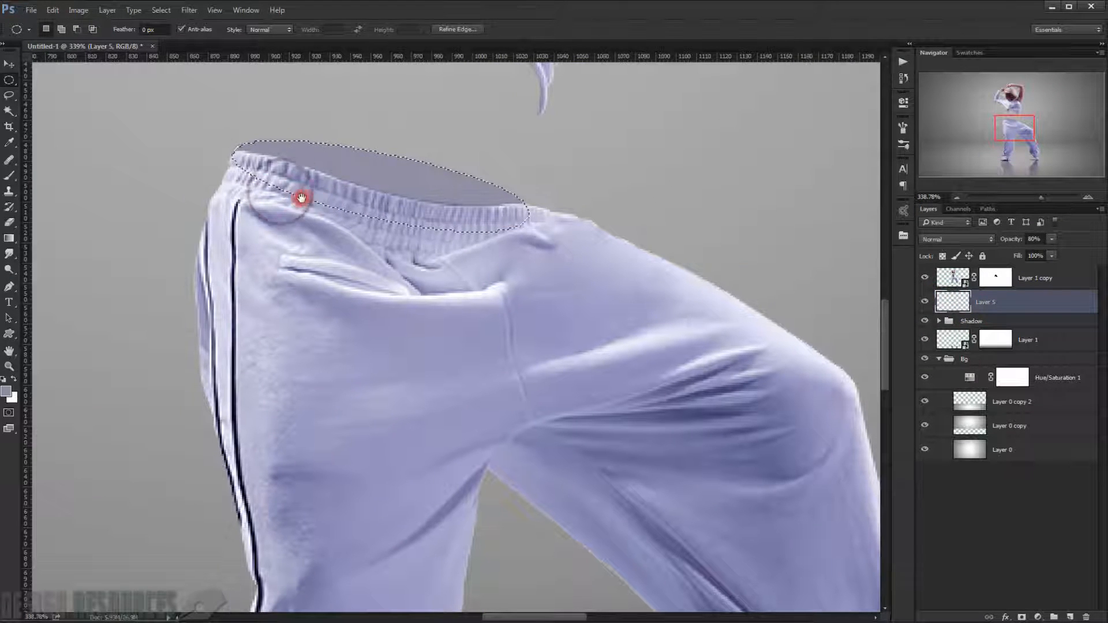
{"action": "left_click", "coordinate": [1071, 616]}
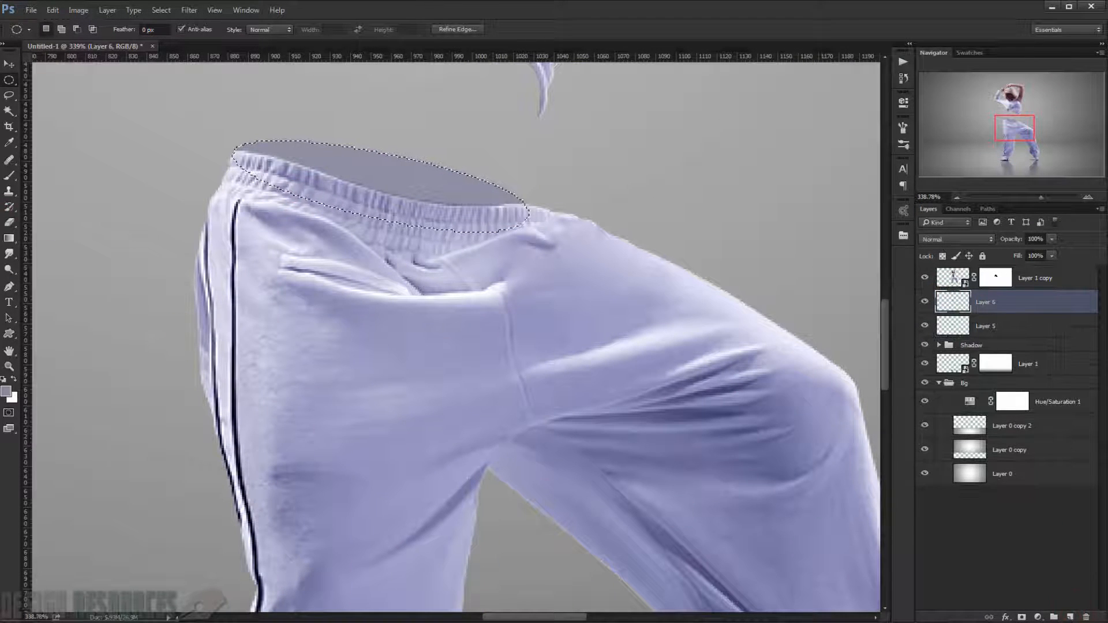
Set up a small white brush at 20% opacity for painting the waist opening's rim.
{"action": "left_click", "coordinate": [9, 175]}
{"action": "left_click", "coordinate": [14, 379]}
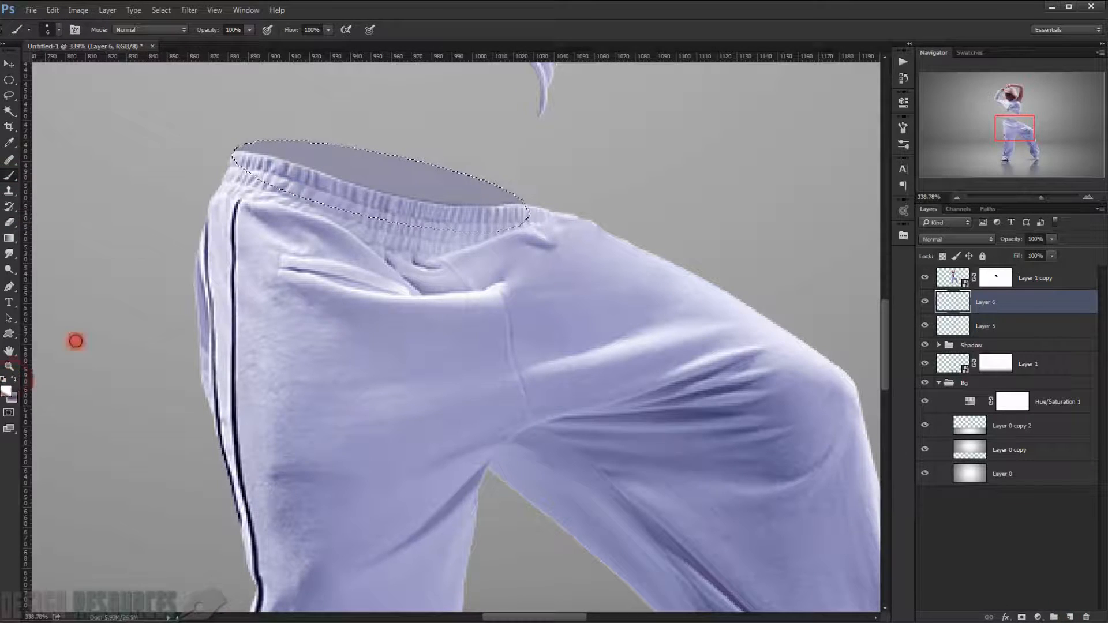
{"action": "scroll", "coordinate": [254, 173], "scroll_direction": "up", "scroll_amount": 2}
{"action": "mouse_move", "coordinate": [266, 166]}
{"action": "left_mouse_down"}
{"action": "mouse_move", "coordinate": [276, 167]}
{"action": "mouse_move", "coordinate": [294, 70]}
{"action": "left_mouse_up"}
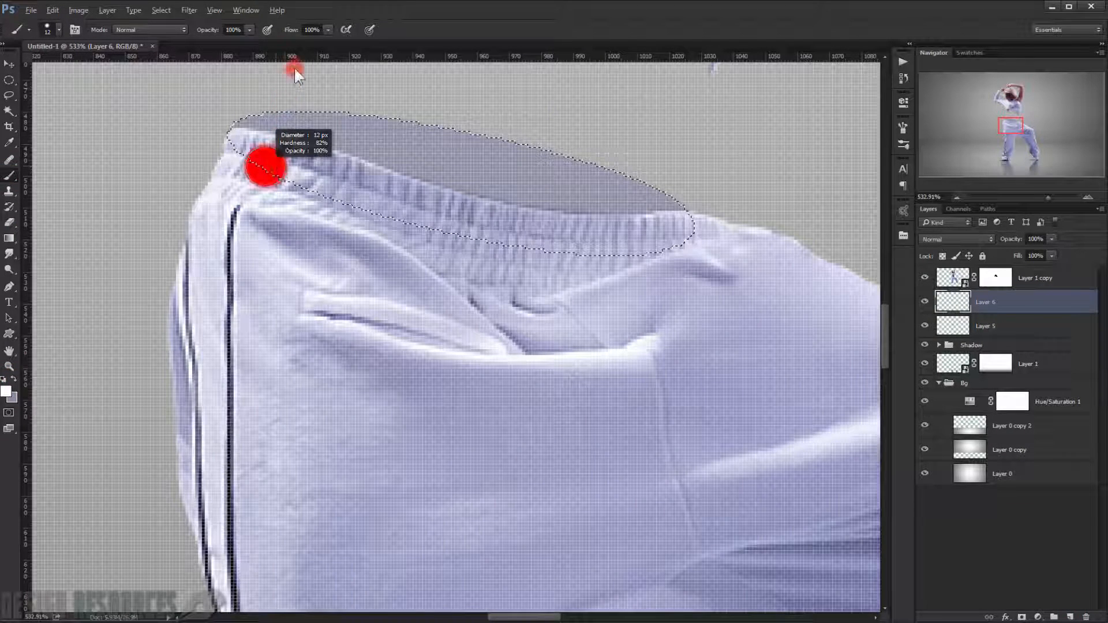
{"action": "scroll", "coordinate": [251, 86], "scroll_direction": "up", "scroll_amount": 2}
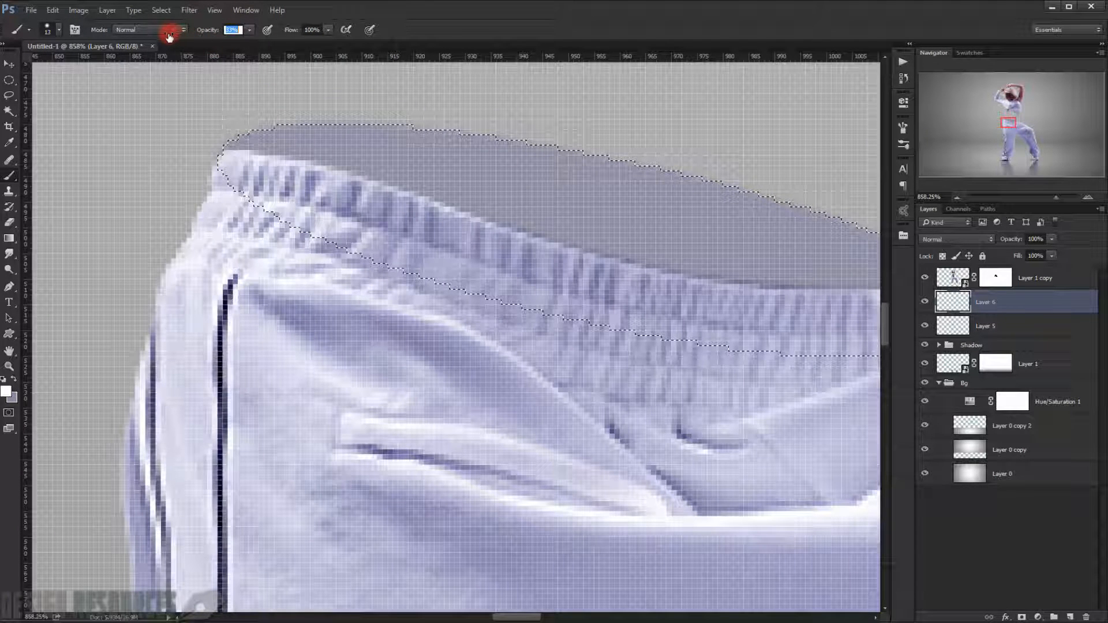
{"action": "left_click_drag", "start_coordinate": [166, 37], "coordinate": [165, 37]}
{"action": "left_click_drag", "start_coordinate": [291, 136], "coordinate": [316, 181]}
{"action": "scroll", "coordinate": [267, 153], "scroll_direction": "up", "scroll_amount": 7}
Paint a faint white highlight along the left end of the waist opening's back rim on Layer 6.
{"action": "mouse_move", "coordinate": [251, 214]}
{"action": "left_mouse_down"}
{"action": "mouse_move", "coordinate": [240, 216]}
{"action": "mouse_move", "coordinate": [243, 124]}
{"action": "mouse_move", "coordinate": [236, 207]}
{"action": "left_mouse_up"}
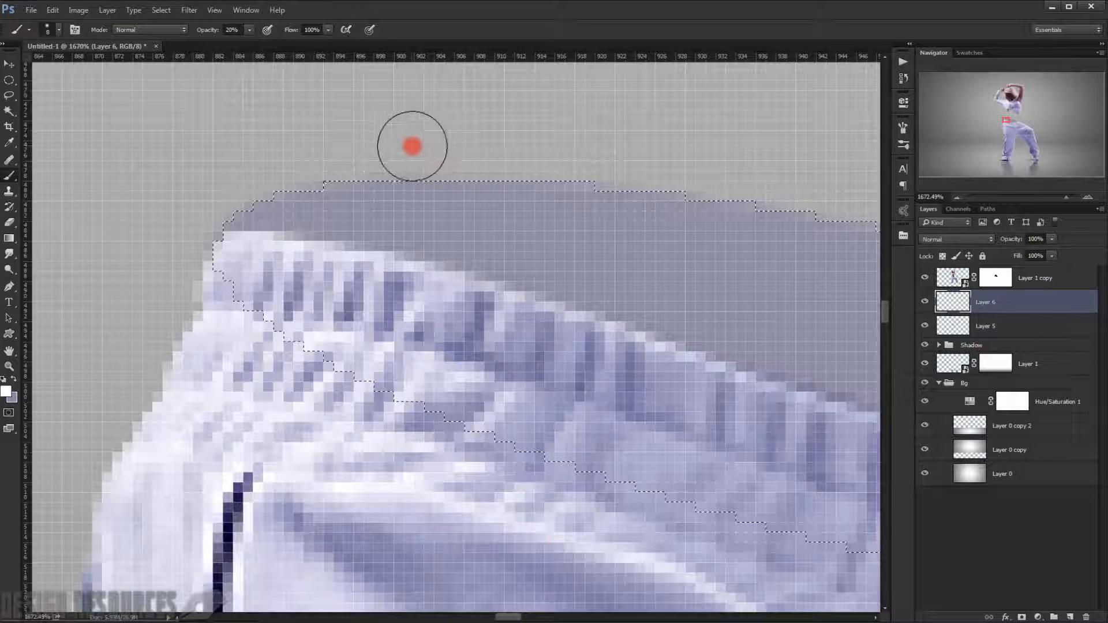
{"action": "left_click_drag", "start_coordinate": [403, 144], "coordinate": [235, 175]}
{"action": "mouse_move", "coordinate": [235, 175]}
{"action": "left_mouse_down"}
{"action": "mouse_move", "coordinate": [263, 172]}
{"action": "mouse_move", "coordinate": [210, 212]}
{"action": "left_mouse_up"}
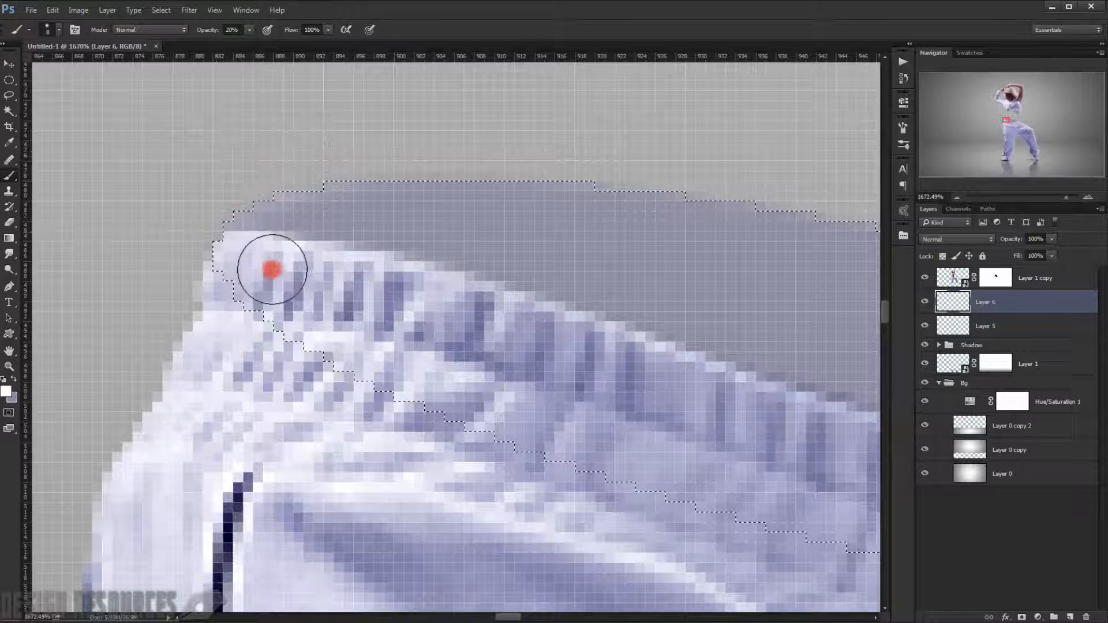
{"action": "mouse_move", "coordinate": [250, 262]}
{"action": "left_mouse_down"}
{"action": "mouse_move", "coordinate": [231, 222]}
{"action": "mouse_move", "coordinate": [263, 142]}
{"action": "mouse_move", "coordinate": [220, 244]}
{"action": "mouse_move", "coordinate": [275, 270]}
{"action": "mouse_move", "coordinate": [207, 202]}
{"action": "mouse_move", "coordinate": [350, 308]}
{"action": "mouse_move", "coordinate": [249, 255]}
{"action": "mouse_move", "coordinate": [202, 216]}
{"action": "mouse_move", "coordinate": [339, 130]}
{"action": "mouse_move", "coordinate": [292, 155]}
{"action": "mouse_move", "coordinate": [379, 148]}
{"action": "mouse_move", "coordinate": [215, 186]}
{"action": "mouse_move", "coordinate": [268, 182]}
{"action": "mouse_move", "coordinate": [268, 283]}
{"action": "mouse_move", "coordinate": [211, 246]}
{"action": "mouse_move", "coordinate": [228, 246]}
{"action": "mouse_move", "coordinate": [233, 211]}
{"action": "mouse_move", "coordinate": [405, 155]}
{"action": "mouse_move", "coordinate": [485, 154]}
{"action": "mouse_move", "coordinate": [364, 142]}
{"action": "mouse_move", "coordinate": [285, 162]}
{"action": "mouse_move", "coordinate": [425, 144]}
{"action": "mouse_move", "coordinate": [290, 144]}
{"action": "mouse_move", "coordinate": [326, 159]}
{"action": "mouse_move", "coordinate": [232, 167]}
{"action": "mouse_move", "coordinate": [288, 266]}
{"action": "mouse_move", "coordinate": [209, 216]}
{"action": "mouse_move", "coordinate": [265, 252]}
{"action": "mouse_move", "coordinate": [309, 252]}
{"action": "left_mouse_up"}
{"action": "scroll", "coordinate": [313, 251], "scroll_direction": "down", "scroll_amount": 3}
Enlarge the brush, continue the white highlight along the back rim to the right end of the opening, and deselect.
{"action": "mouse_move", "coordinate": [427, 239]}
{"action": "left_mouse_down"}
{"action": "mouse_move", "coordinate": [339, 215]}
{"action": "mouse_move", "coordinate": [274, 164]}
{"action": "mouse_move", "coordinate": [409, 152]}
{"action": "mouse_move", "coordinate": [370, 167]}
{"action": "mouse_move", "coordinate": [221, 171]}
{"action": "mouse_move", "coordinate": [467, 170]}
{"action": "mouse_move", "coordinate": [328, 166]}
{"action": "mouse_move", "coordinate": [548, 188]}
{"action": "mouse_move", "coordinate": [638, 211]}
{"action": "mouse_move", "coordinate": [475, 174]}
{"action": "mouse_move", "coordinate": [524, 183]}
{"action": "mouse_move", "coordinate": [424, 172]}
{"action": "mouse_move", "coordinate": [644, 208]}
{"action": "mouse_move", "coordinate": [343, 126]}
{"action": "left_mouse_up"}
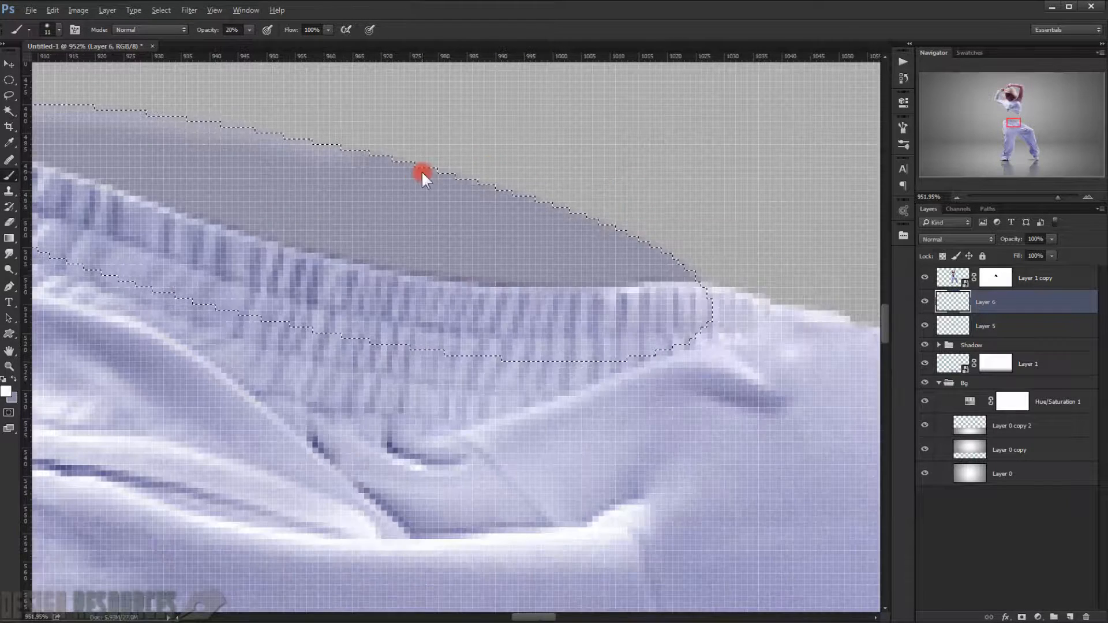
{"action": "mouse_move", "coordinate": [422, 171]}
{"action": "left_mouse_down"}
{"action": "mouse_move", "coordinate": [490, 154]}
{"action": "mouse_move", "coordinate": [312, 112]}
{"action": "mouse_move", "coordinate": [525, 166]}
{"action": "mouse_move", "coordinate": [673, 223]}
{"action": "mouse_move", "coordinate": [713, 277]}
{"action": "mouse_move", "coordinate": [708, 300]}
{"action": "mouse_move", "coordinate": [664, 332]}
{"action": "mouse_move", "coordinate": [707, 299]}
{"action": "mouse_move", "coordinate": [663, 324]}
{"action": "mouse_move", "coordinate": [681, 321]}
{"action": "mouse_move", "coordinate": [698, 240]}
{"action": "mouse_move", "coordinate": [611, 190]}
{"action": "mouse_move", "coordinate": [638, 213]}
{"action": "mouse_move", "coordinate": [421, 137]}
{"action": "mouse_move", "coordinate": [238, 98]}
{"action": "mouse_move", "coordinate": [184, 105]}
{"action": "left_mouse_up"}
{"action": "left_click_drag", "start_coordinate": [196, 106], "coordinate": [442, 162]}
{"action": "mouse_move", "coordinate": [520, 164]}
{"action": "left_mouse_down"}
{"action": "mouse_move", "coordinate": [267, 138]}
{"action": "mouse_move", "coordinate": [441, 145]}
{"action": "mouse_move", "coordinate": [799, 237]}
{"action": "mouse_move", "coordinate": [631, 186]}
{"action": "left_mouse_up"}
{"action": "mouse_move", "coordinate": [779, 237]}
{"action": "left_mouse_down"}
{"action": "mouse_move", "coordinate": [581, 168]}
{"action": "mouse_move", "coordinate": [694, 200]}
{"action": "mouse_move", "coordinate": [568, 151]}
{"action": "mouse_move", "coordinate": [682, 213]}
{"action": "mouse_move", "coordinate": [756, 232]}
{"action": "left_mouse_up"}
{"action": "scroll", "coordinate": [586, 182], "scroll_direction": "down", "scroll_amount": 3}
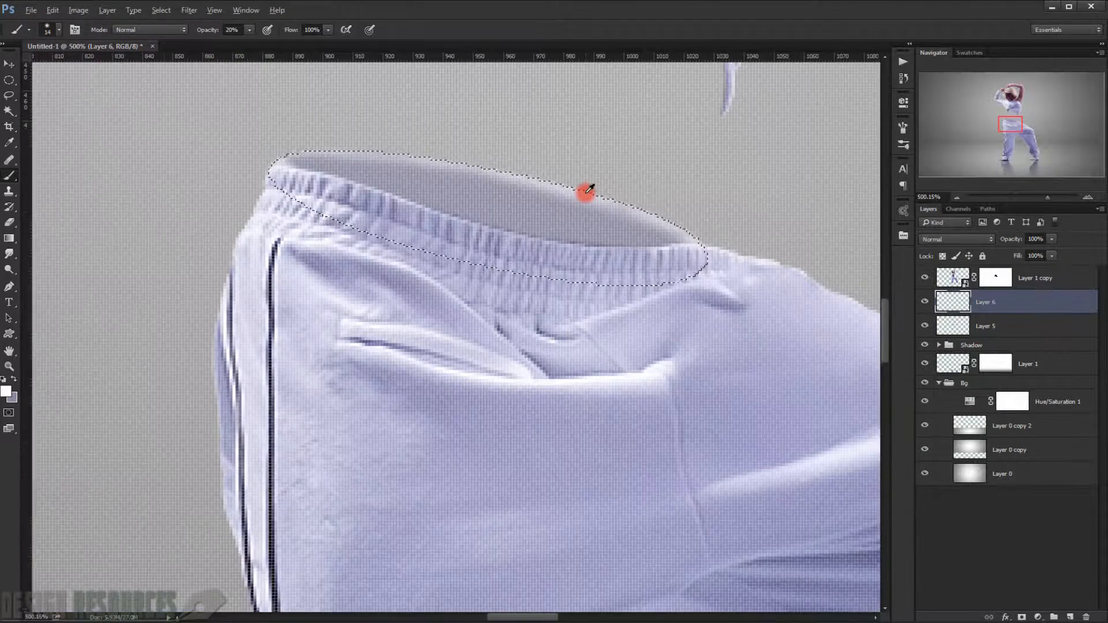
{"action": "scroll", "coordinate": [580, 184], "scroll_direction": "down", "scroll_amount": 2}
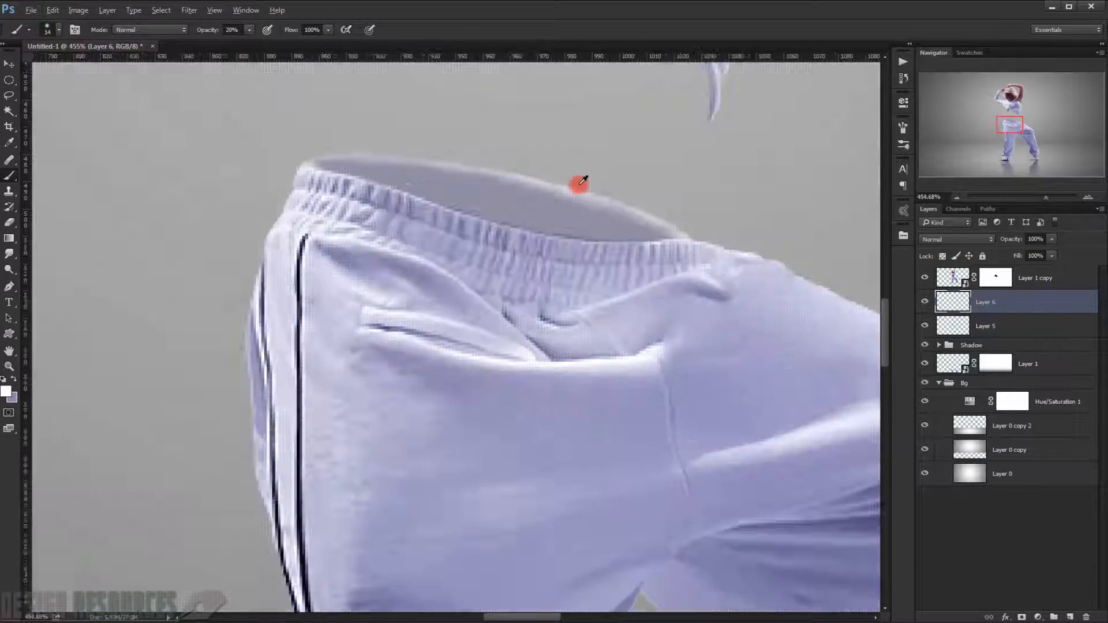
Raise the opacity of the ellipse layer, Layer 5, to 100%.
{"action": "left_click", "coordinate": [1043, 334]}
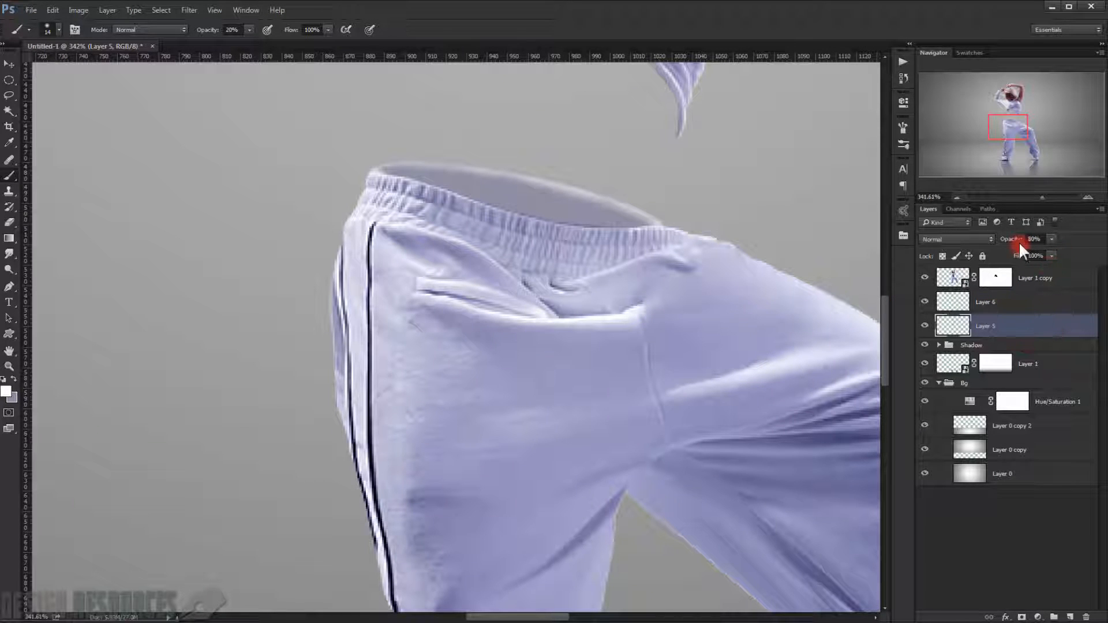
{"action": "left_click_drag", "start_coordinate": [1020, 241], "coordinate": [1014, 242]}
{"action": "left_click_drag", "start_coordinate": [490, 225], "coordinate": [483, 227]}
{"action": "scroll", "coordinate": [497, 229], "scroll_direction": "up", "scroll_amount": 8}
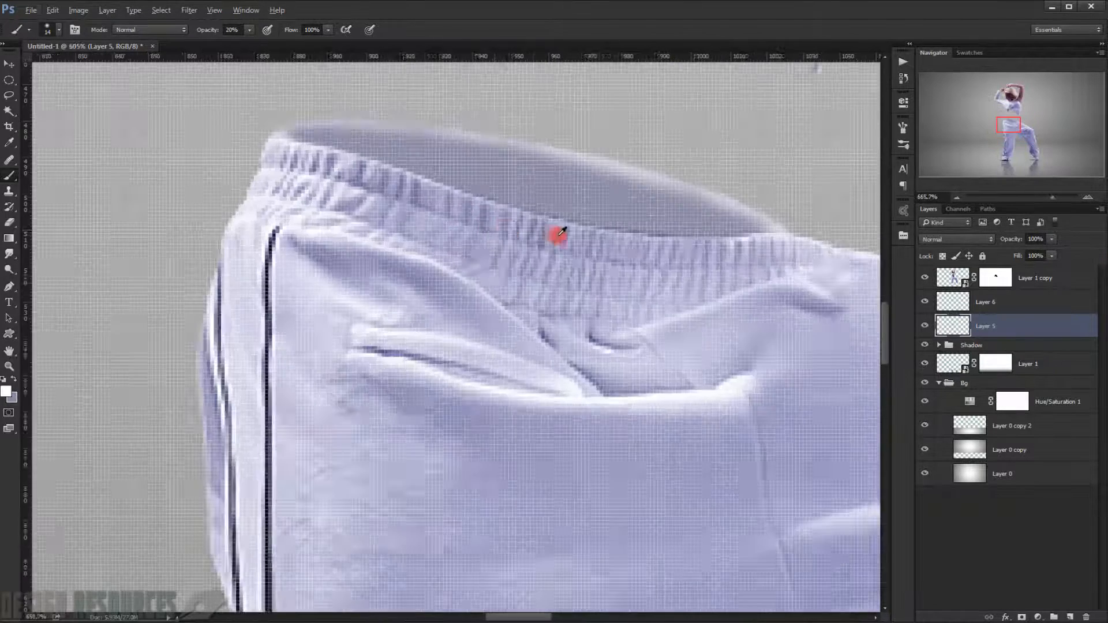
{"action": "left_click_drag", "start_coordinate": [627, 255], "coordinate": [572, 244]}
Add a new layer above Layer 6 and load the Layer 5 ellipse as a selection for it.
{"action": "left_click_drag", "start_coordinate": [1034, 307], "coordinate": [1067, 617]}
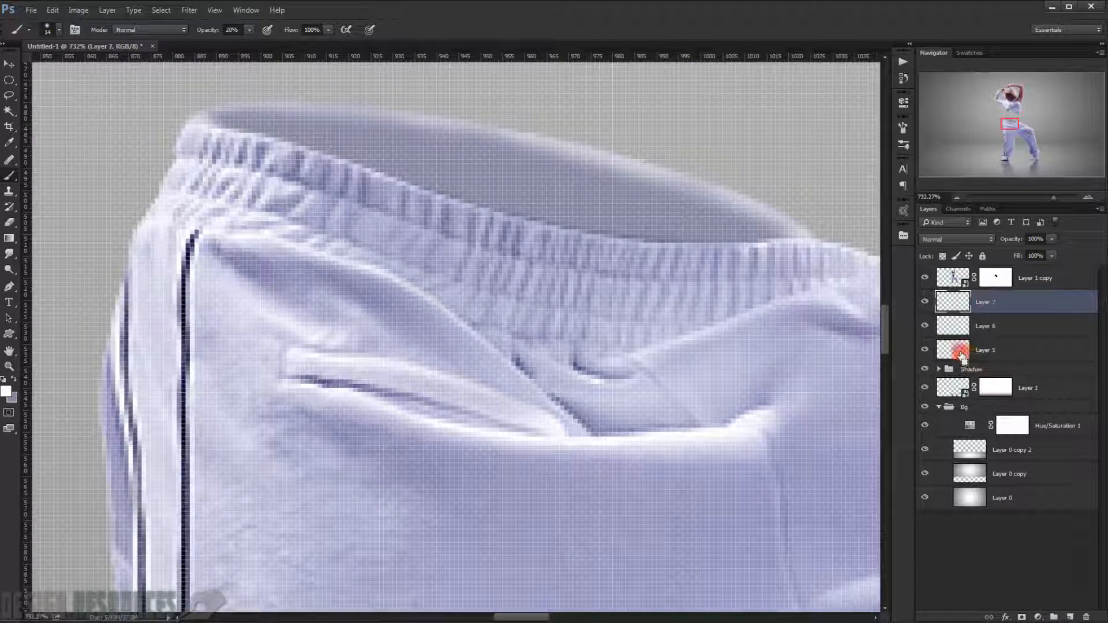
{"action": "left_click", "coordinate": [961, 354], "text": "ctrl"}
{"action": "left_click", "coordinate": [951, 300]}
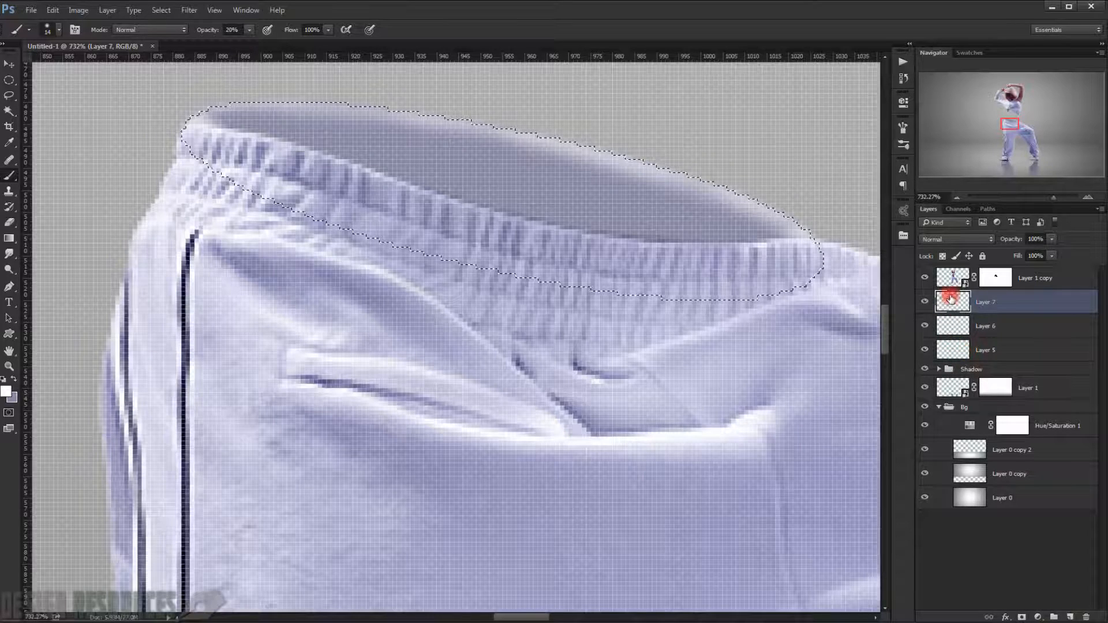
Set the foreground colour to black, #000000.
{"action": "left_click", "coordinate": [6, 393]}
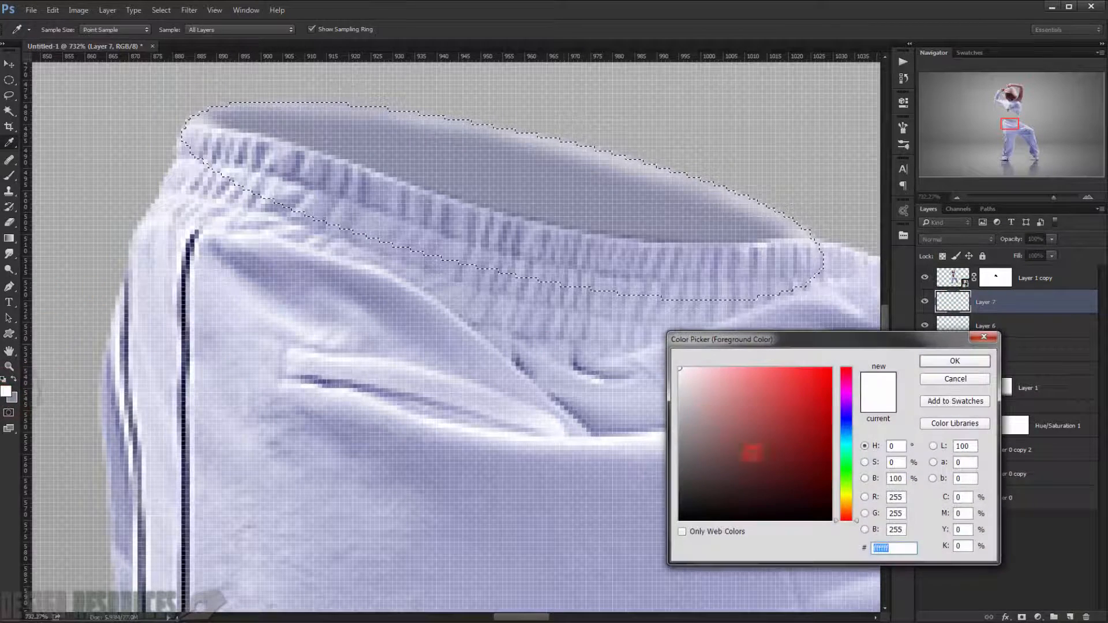
{"action": "left_click_drag", "start_coordinate": [700, 401], "coordinate": [679, 521]}
{"action": "left_click", "coordinate": [945, 364]}
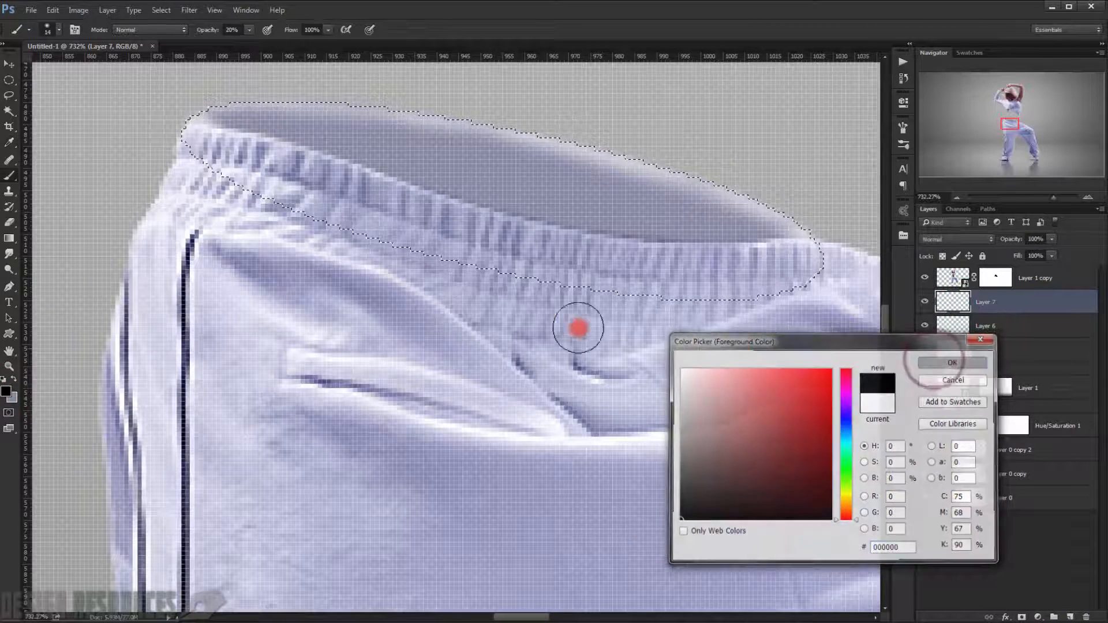
Shade the inside of the trouser opening with soft black strokes on Layer 7 and set the layer's opacity to 80%.
{"action": "mouse_move", "coordinate": [471, 302]}
{"action": "left_mouse_down"}
{"action": "mouse_move", "coordinate": [550, 302]}
{"action": "mouse_move", "coordinate": [545, 183]}
{"action": "left_mouse_up"}
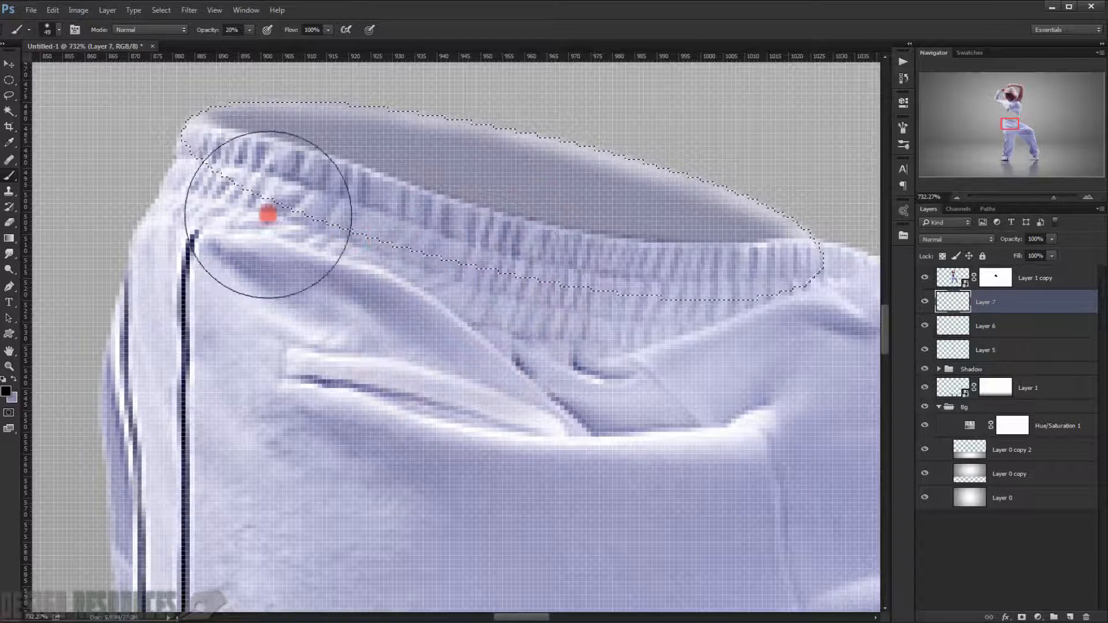
{"action": "mouse_move", "coordinate": [354, 237]}
{"action": "left_mouse_down"}
{"action": "mouse_move", "coordinate": [430, 255]}
{"action": "mouse_move", "coordinate": [369, 250]}
{"action": "mouse_move", "coordinate": [240, 208]}
{"action": "mouse_move", "coordinate": [692, 322]}
{"action": "mouse_move", "coordinate": [676, 314]}
{"action": "mouse_move", "coordinate": [710, 310]}
{"action": "mouse_move", "coordinate": [557, 289]}
{"action": "mouse_move", "coordinate": [581, 287]}
{"action": "mouse_move", "coordinate": [243, 218]}
{"action": "mouse_move", "coordinate": [709, 302]}
{"action": "mouse_move", "coordinate": [601, 267]}
{"action": "mouse_move", "coordinate": [322, 240]}
{"action": "mouse_move", "coordinate": [433, 254]}
{"action": "mouse_move", "coordinate": [494, 293]}
{"action": "mouse_move", "coordinate": [542, 299]}
{"action": "mouse_move", "coordinate": [432, 271]}
{"action": "mouse_move", "coordinate": [565, 299]}
{"action": "left_mouse_up"}
{"action": "scroll", "coordinate": [566, 299], "scroll_direction": "down", "scroll_amount": 10}
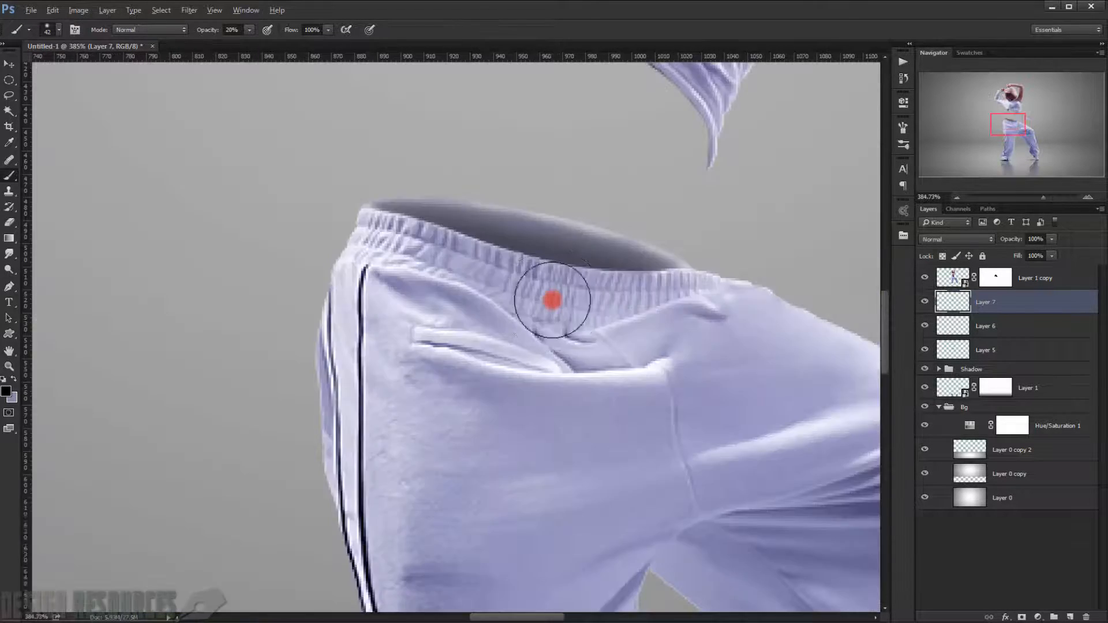
{"action": "scroll", "coordinate": [582, 319], "scroll_direction": "up", "scroll_amount": 5}
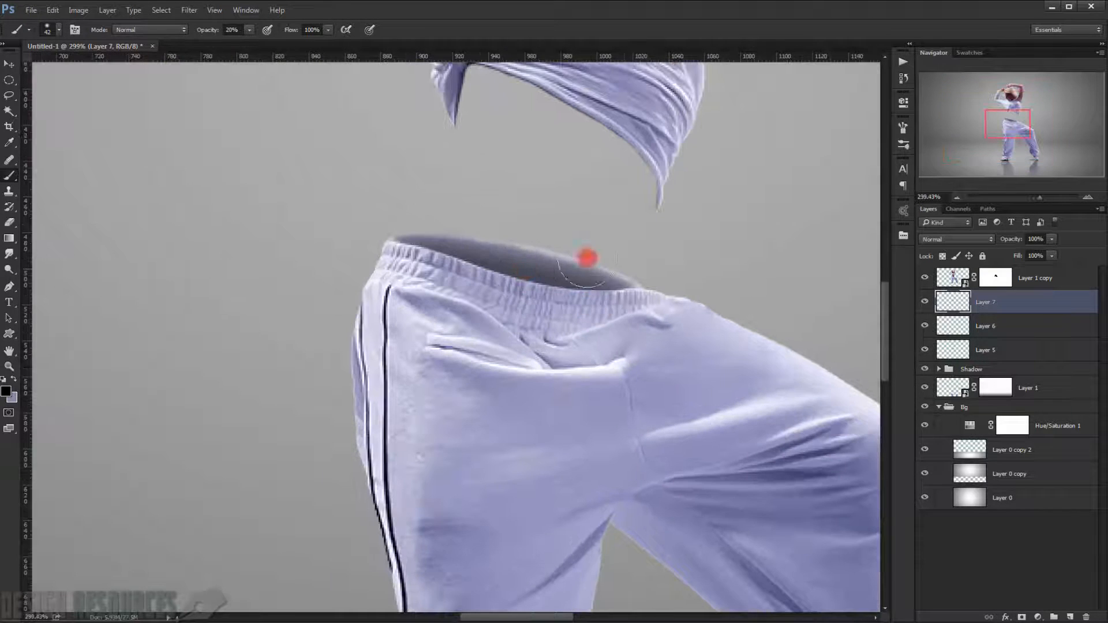
{"action": "scroll", "coordinate": [497, 237], "scroll_direction": "up", "scroll_amount": 2}
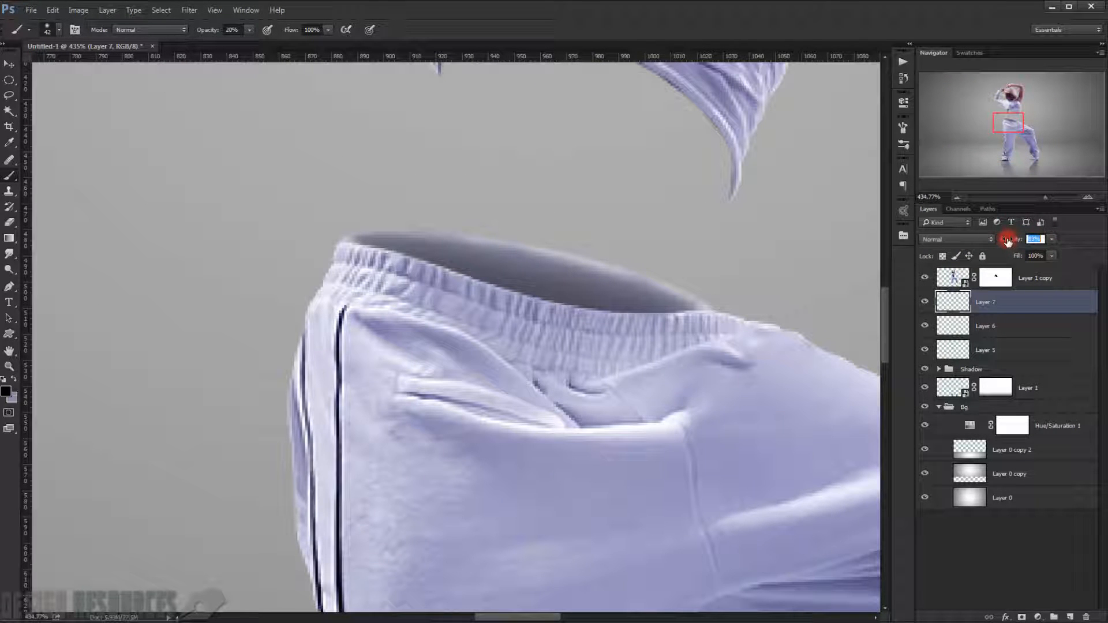
{"action": "scroll", "coordinate": [656, 248], "scroll_direction": "down", "scroll_amount": 8}
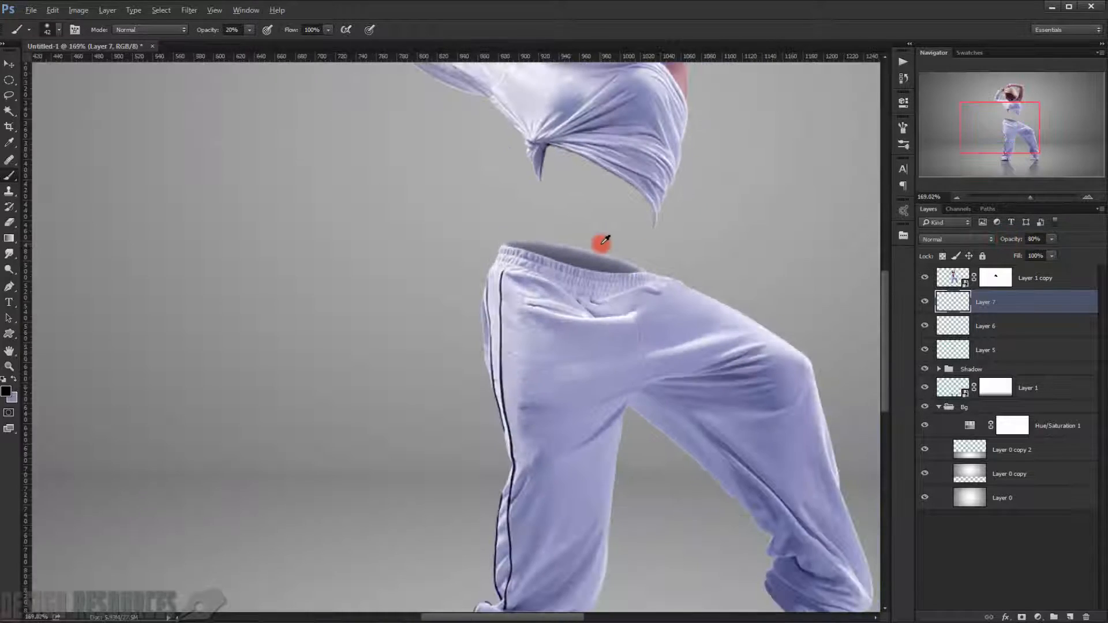
{"action": "scroll", "coordinate": [559, 322], "scroll_direction": "up", "scroll_amount": 6}
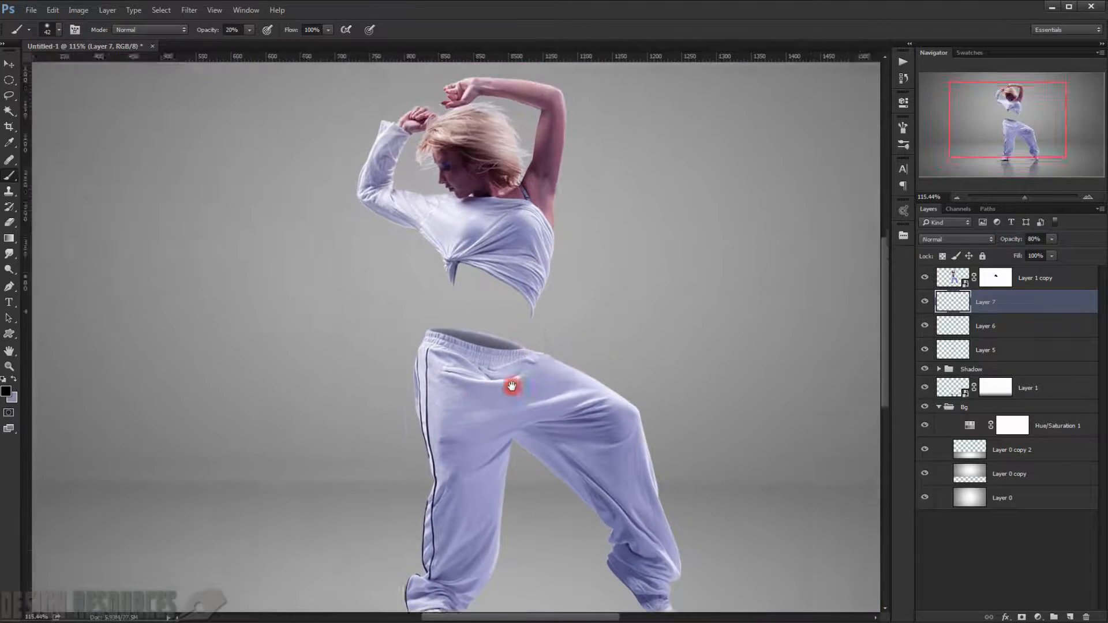
Toggle the visibility of the Bottom and Top groups to compare the dancer with and without the shaded openings.
{"action": "scroll", "coordinate": [462, 370], "scroll_direction": "up", "scroll_amount": 3}
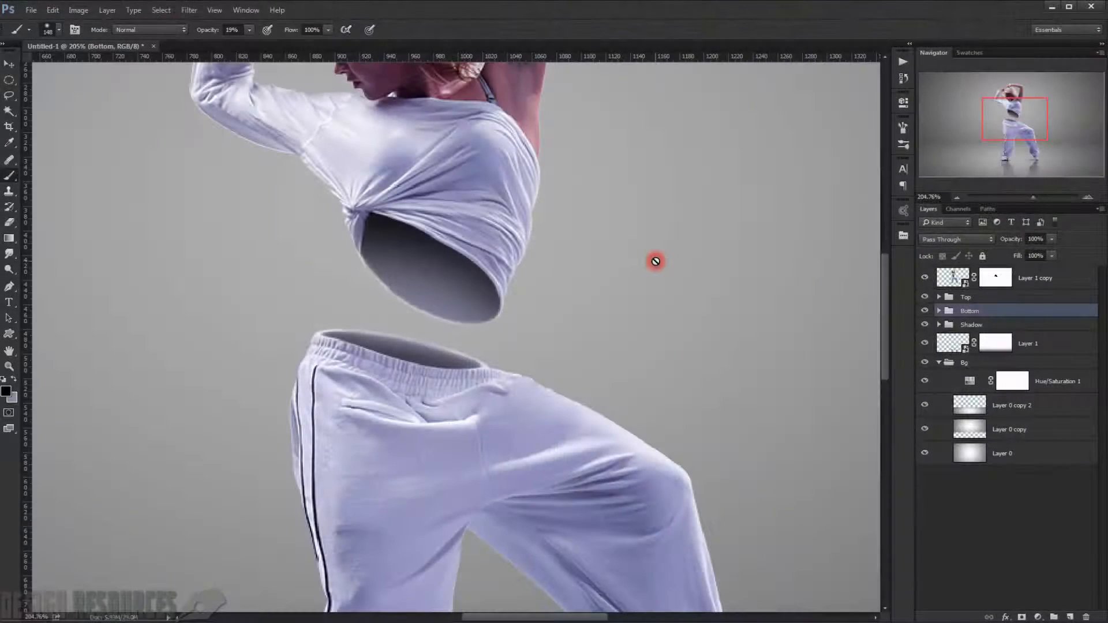
{"action": "scroll", "coordinate": [383, 301], "scroll_direction": "up", "scroll_amount": 2}
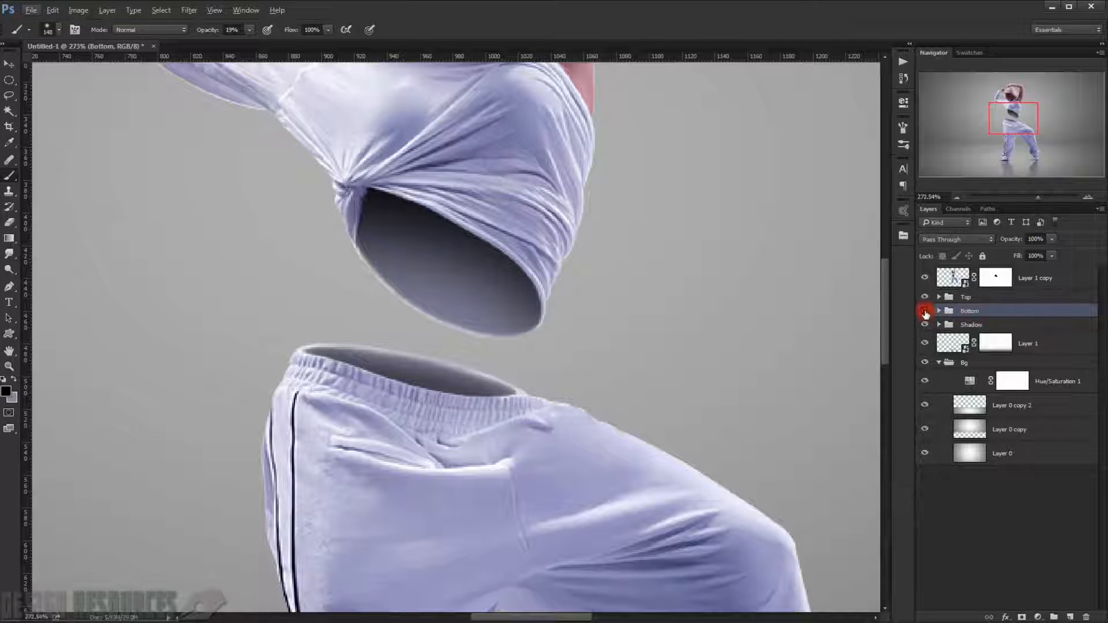
{"action": "left_click", "coordinate": [924, 312]}
{"action": "left_click", "coordinate": [925, 311]}
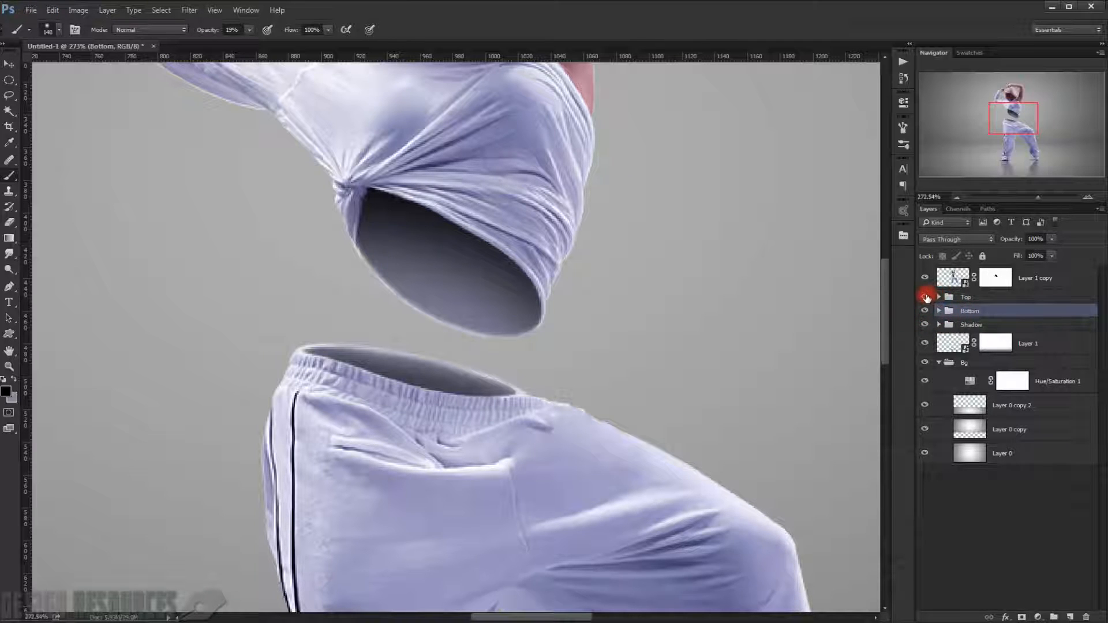
{"action": "left_click", "coordinate": [925, 297]}
{"action": "left_click", "coordinate": [926, 298]}
{"action": "scroll", "coordinate": [440, 347], "scroll_direction": "down", "scroll_amount": 2}
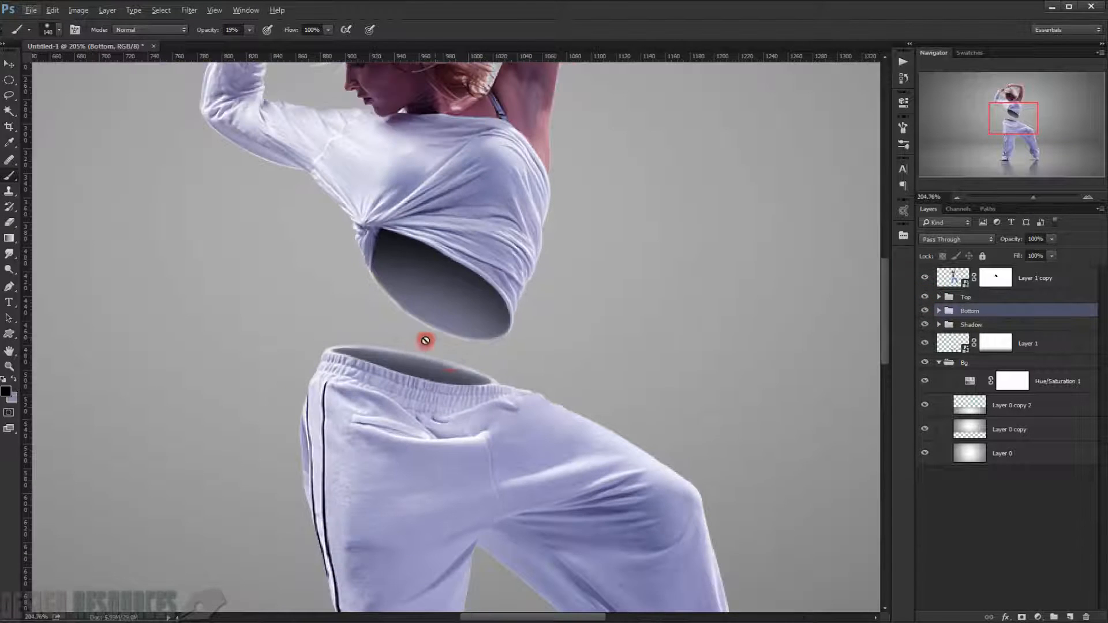
{"action": "scroll", "coordinate": [507, 334], "scroll_direction": "left", "scroll_amount": 3}
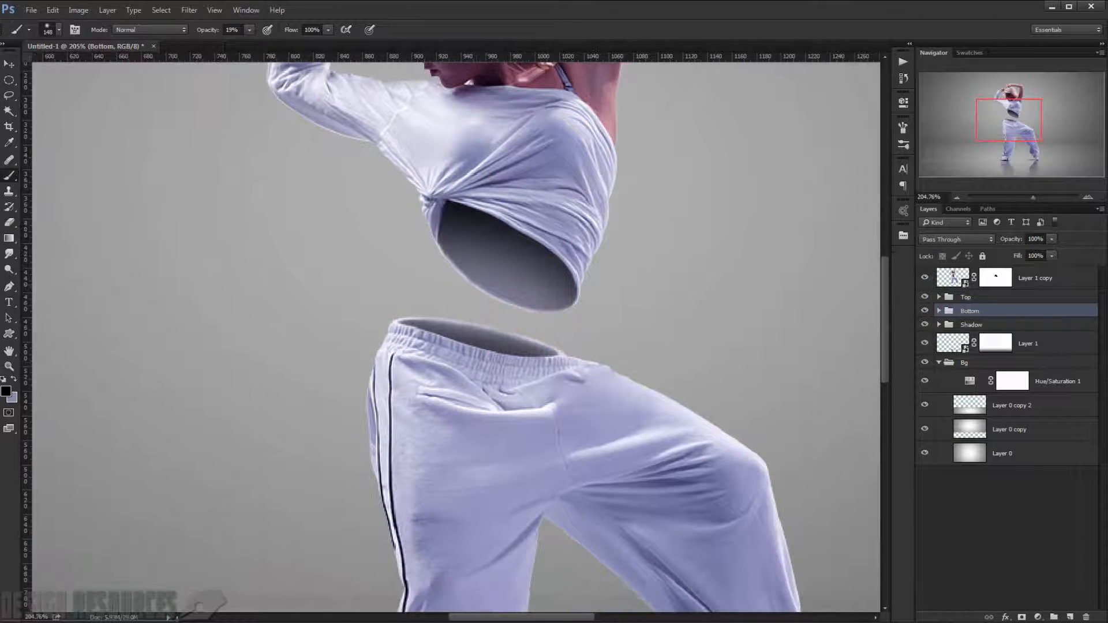
Open Water.png from the Aqua folder, copy its water area, and paste it into the dancer composition.
{"action": "key", "text": "alt+Tab"}
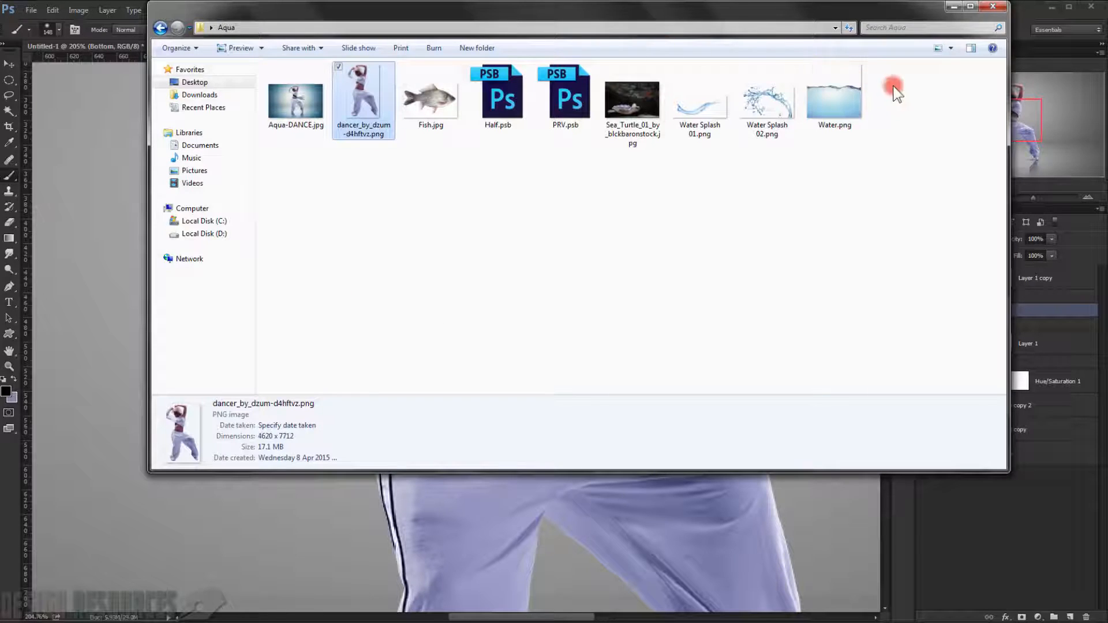
{"action": "left_click", "coordinate": [831, 106]}
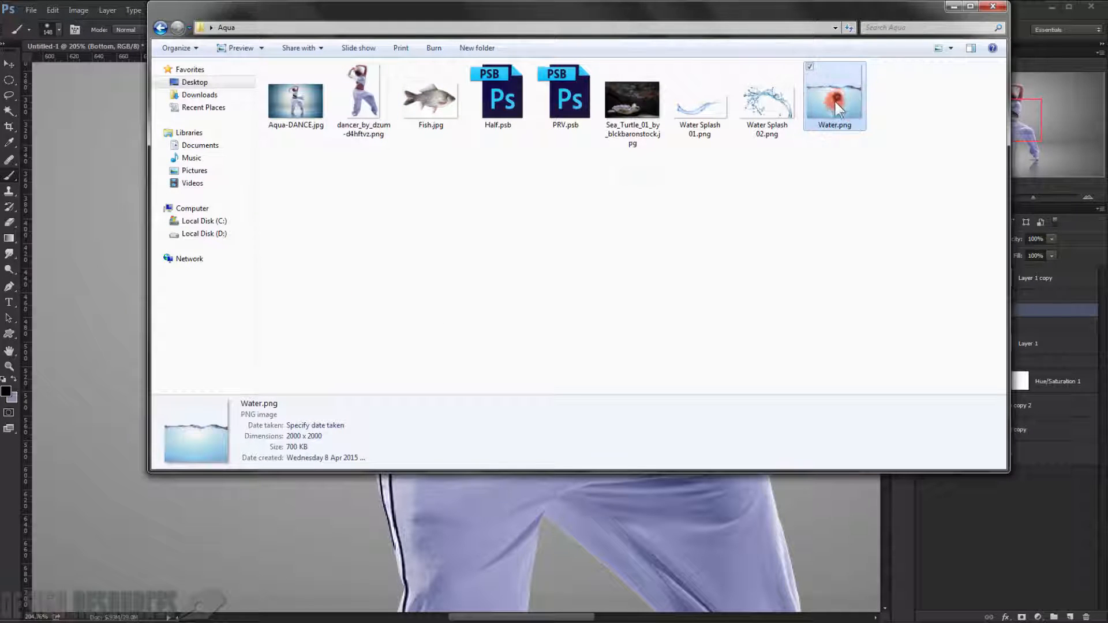
{"action": "left_click_drag", "start_coordinate": [836, 103], "coordinate": [15, 485]}
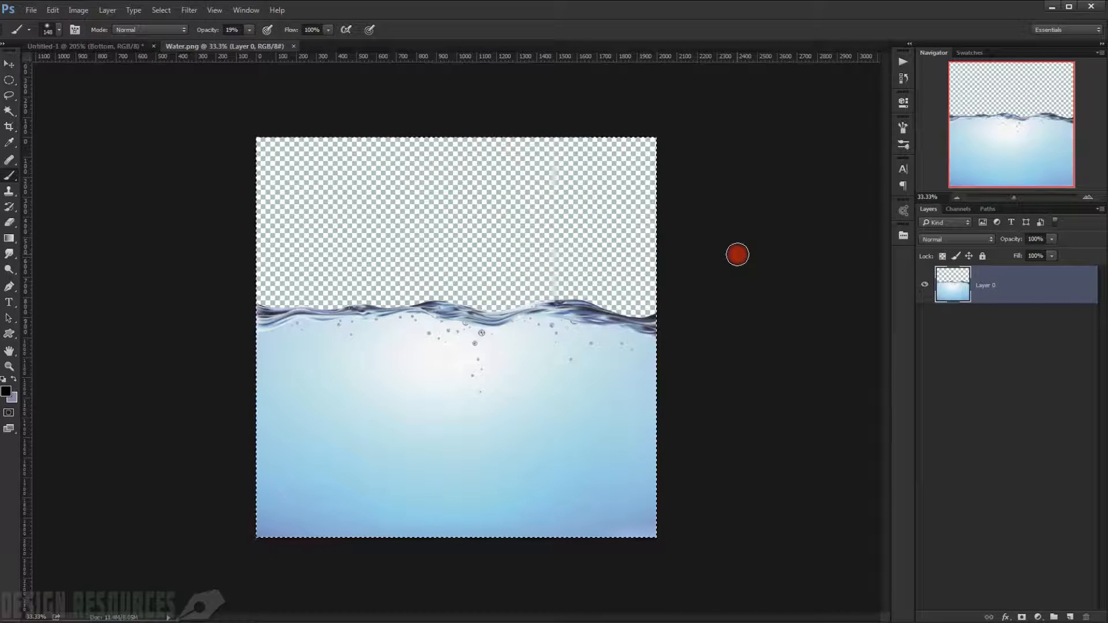
{"action": "left_click", "coordinate": [294, 46]}
{"action": "key", "text": "ctrl+v"}
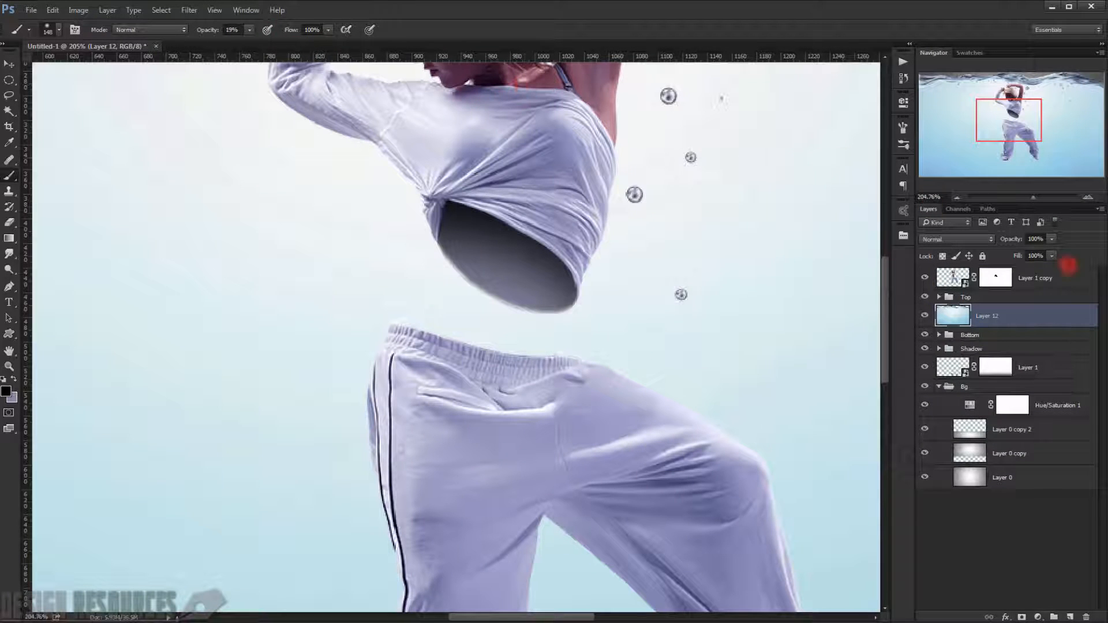
Move the pasted water, Layer 12, to the top of the layer stack and convert it to a smart object.
{"action": "left_click_drag", "start_coordinate": [1026, 317], "coordinate": [1005, 269]}
{"action": "right_click", "coordinate": [1022, 281]}
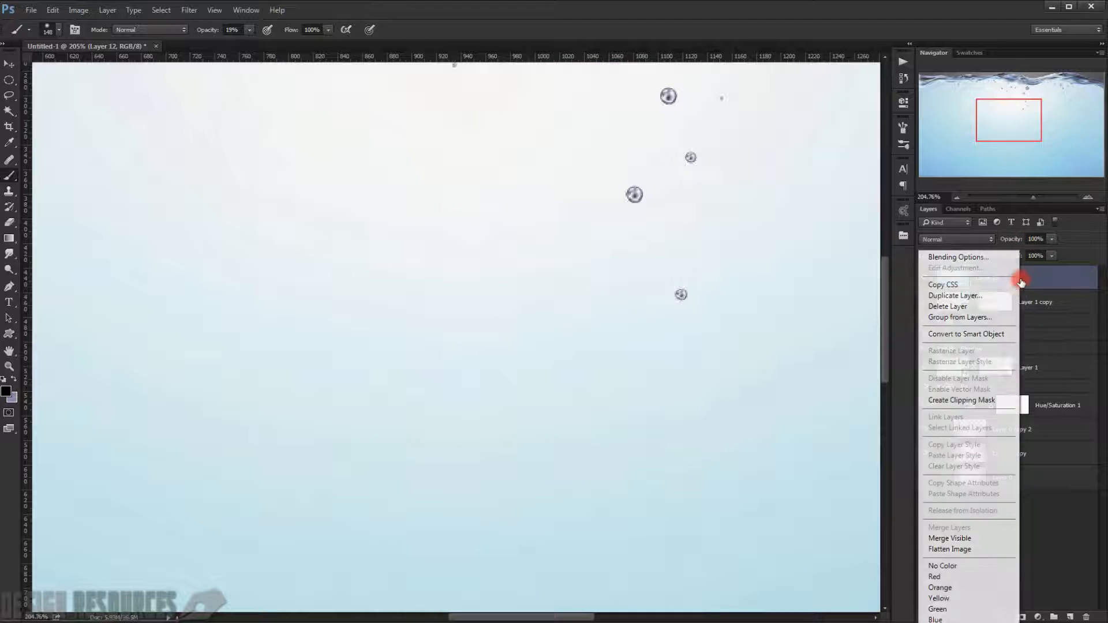
{"action": "left_click", "coordinate": [986, 331]}
Scale the water layer down to about 22.4% over the dancer's waist with Free Transform.
{"action": "scroll", "coordinate": [634, 295], "scroll_direction": "down", "scroll_amount": 6}
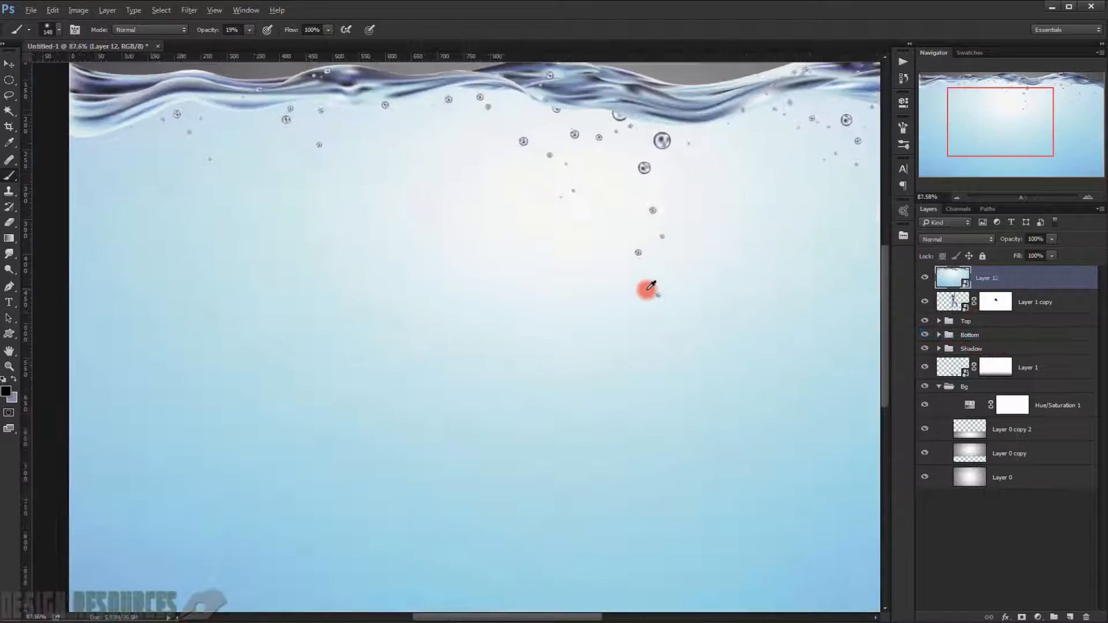
{"action": "key", "text": "ctrl+t"}
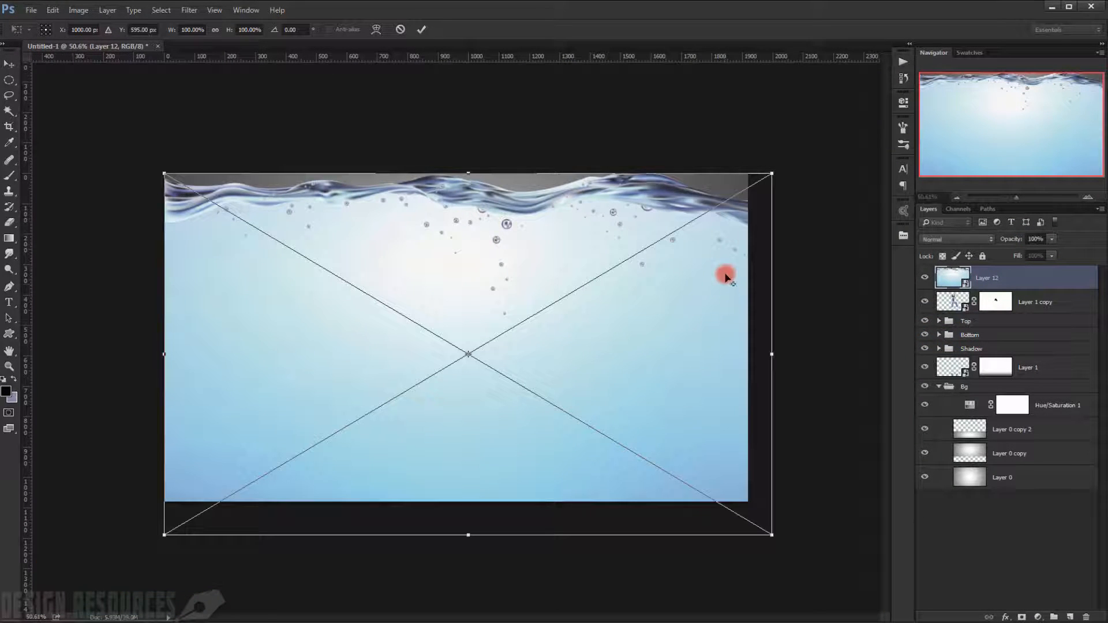
{"action": "left_click_drag", "start_coordinate": [163, 173], "coordinate": [420, 277]}
{"action": "scroll", "coordinate": [502, 343], "scroll_direction": "up", "scroll_amount": 4}
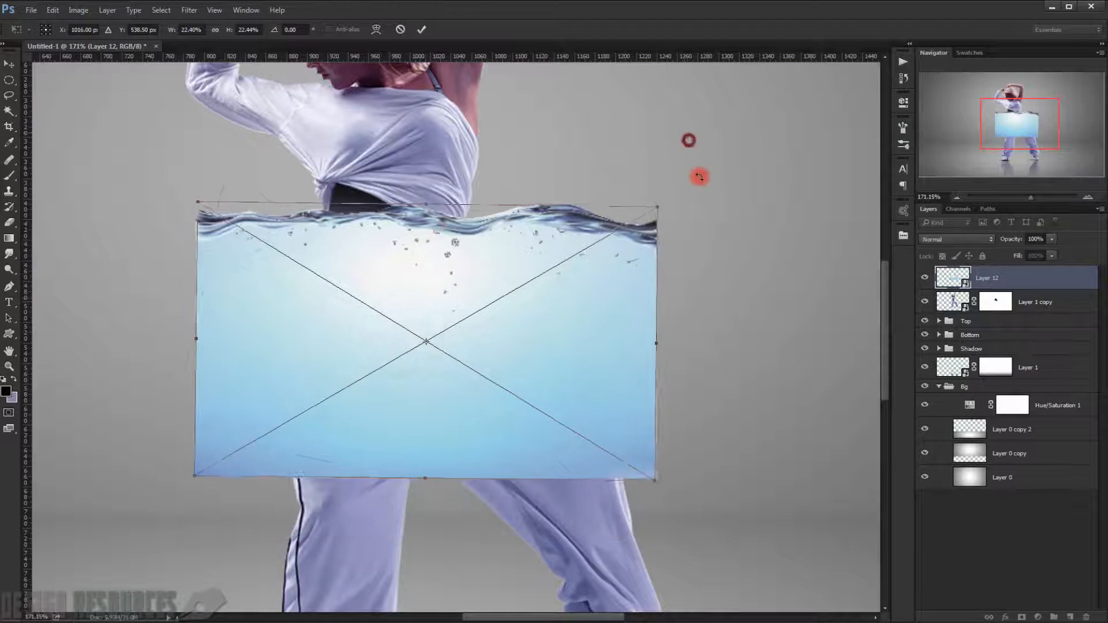
Set the water layer's opacity to 40% and rotate it to about 31.4° along the shirt opening.
{"action": "left_click_drag", "start_coordinate": [701, 173], "coordinate": [698, 230]}
{"action": "left_click_drag", "start_coordinate": [1020, 240], "coordinate": [989, 241]}
{"action": "left_click_drag", "start_coordinate": [462, 237], "coordinate": [354, 230]}
{"action": "left_click_drag", "start_coordinate": [606, 180], "coordinate": [600, 249]}
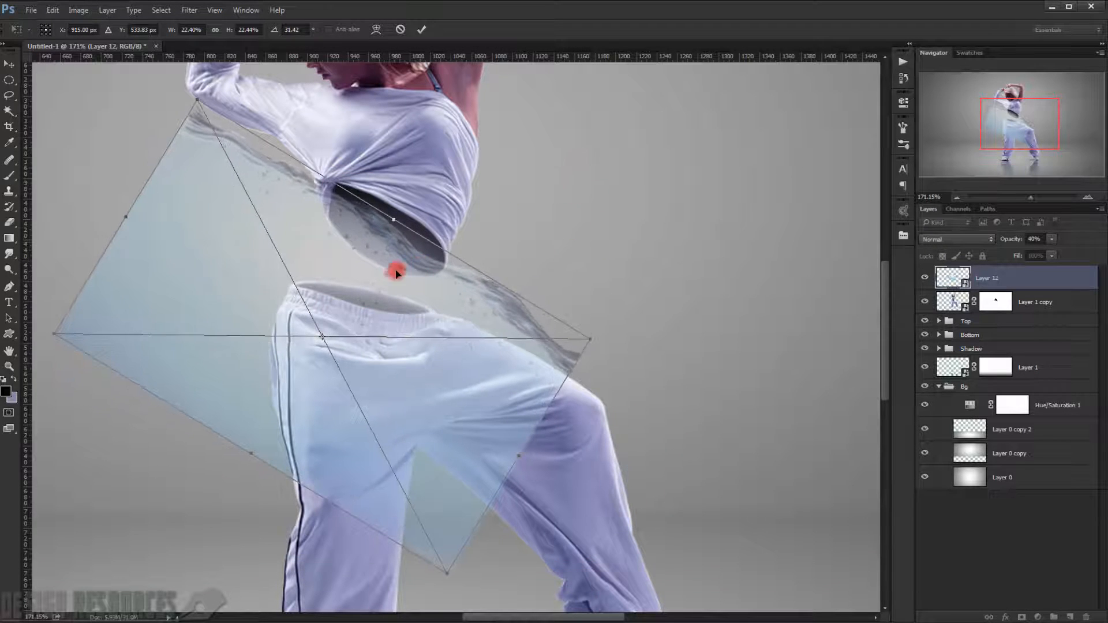
Reduce the water layer to about 13.5% and position its waterline across the hollow shirt opening.
{"action": "left_click_drag", "start_coordinate": [396, 267], "coordinate": [388, 239]}
{"action": "left_click_drag", "start_coordinate": [199, 95], "coordinate": [199, 214]}
{"action": "left_click_drag", "start_coordinate": [340, 295], "coordinate": [355, 242]}
{"action": "left_click_drag", "start_coordinate": [456, 253], "coordinate": [431, 256]}
Warp the water so its surface curves through the shirt opening and apply the transformation.
{"action": "right_click", "coordinate": [336, 226]}
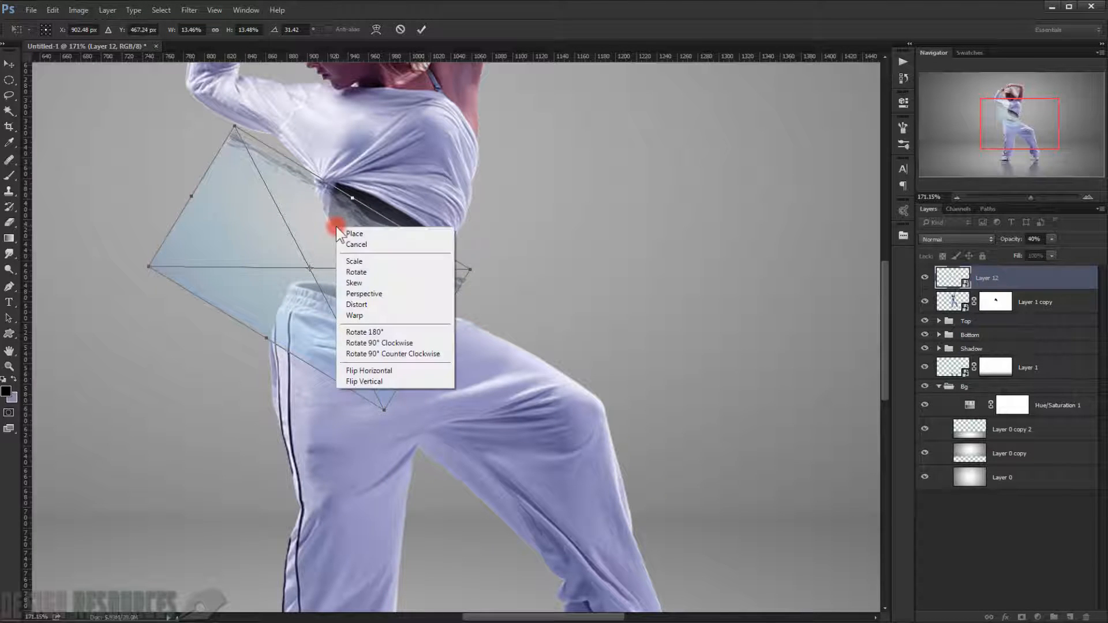
{"action": "left_click", "coordinate": [376, 316]}
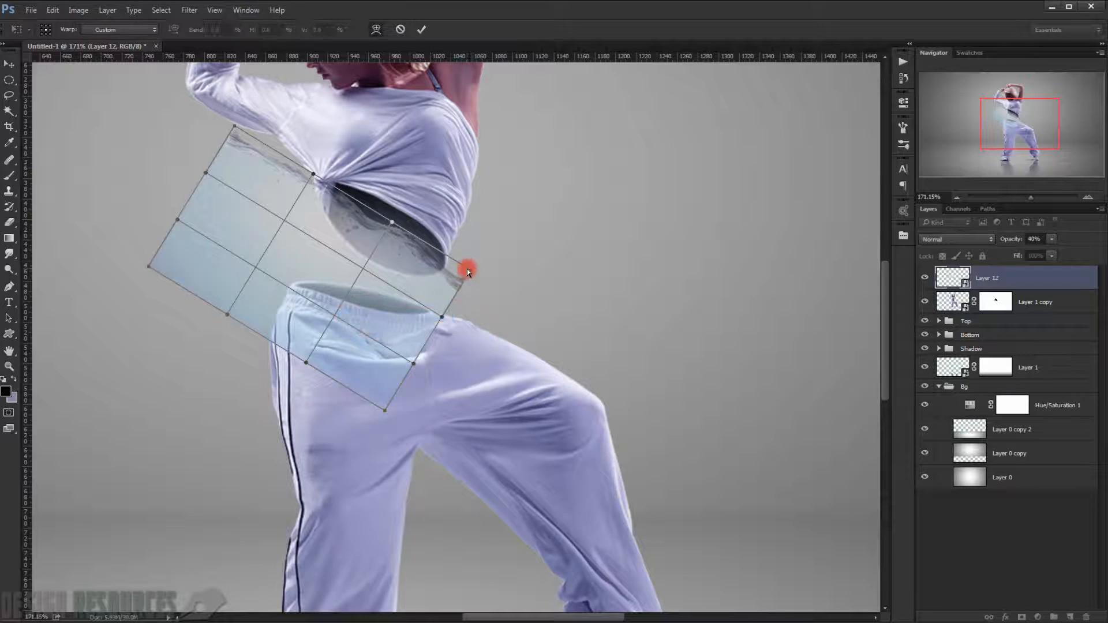
{"action": "left_click_drag", "start_coordinate": [469, 269], "coordinate": [432, 270]}
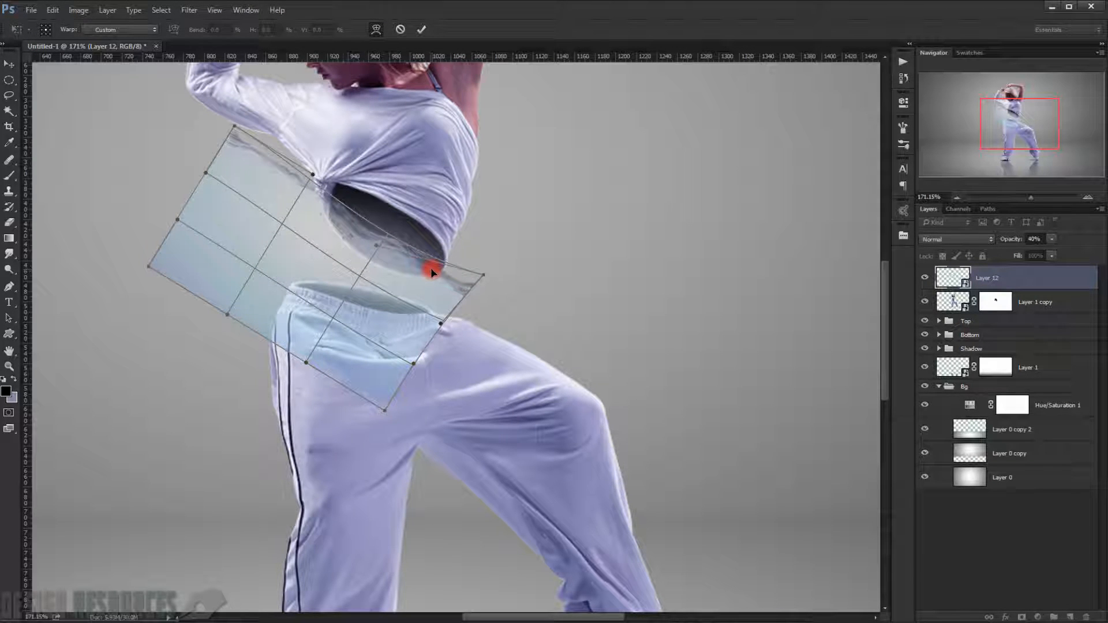
{"action": "left_click_drag", "start_coordinate": [327, 203], "coordinate": [336, 197]}
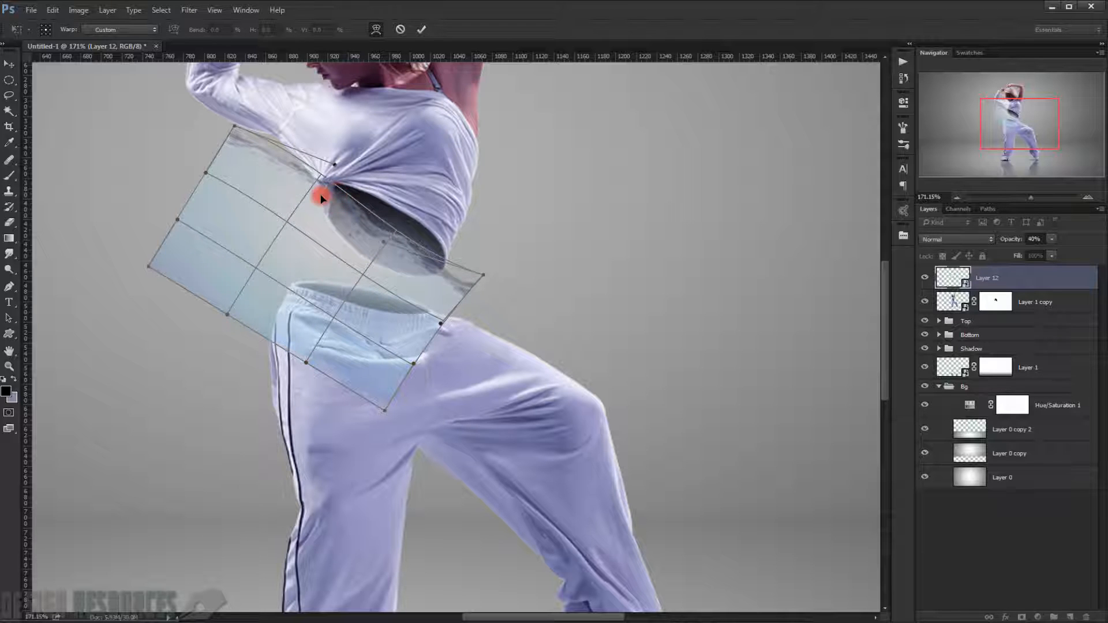
{"action": "key", "text": "Return"}
{"action": "key", "text": "b"}
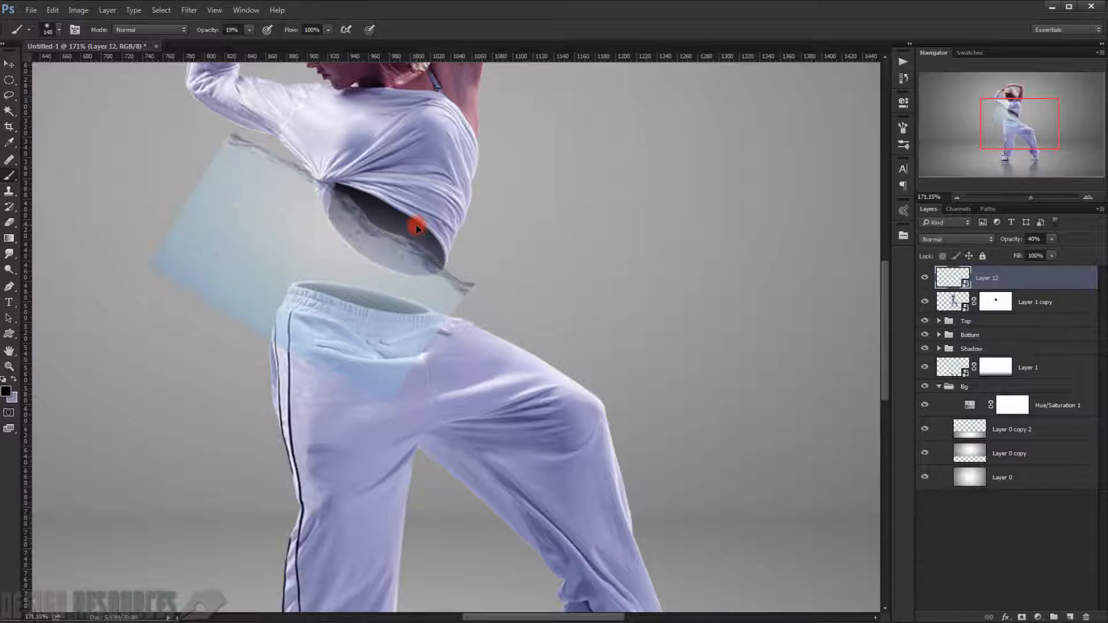
Set Layer 12's opacity to 100% and its blend mode to Multiply.
{"action": "left_click_drag", "start_coordinate": [1026, 242], "coordinate": [1005, 240]}
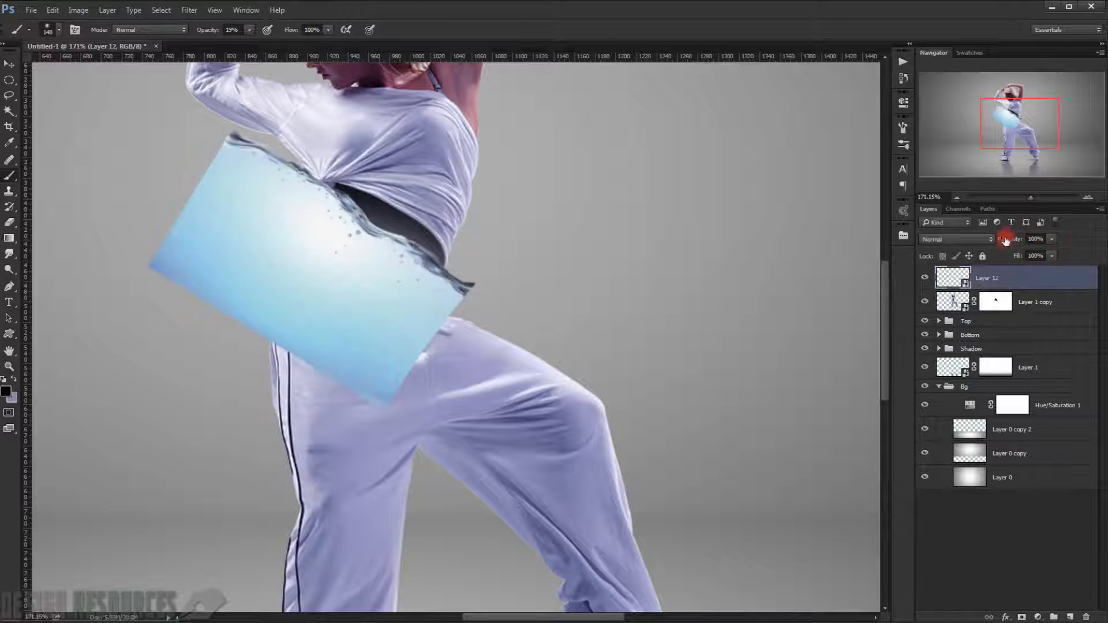
{"action": "left_click", "coordinate": [979, 241]}
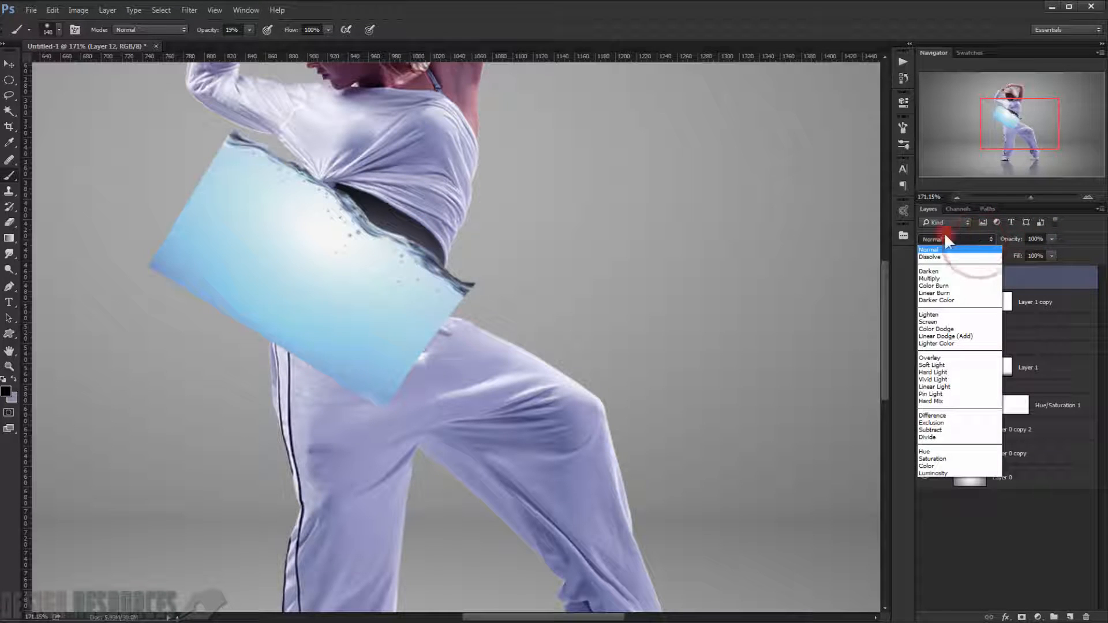
{"action": "left_click", "coordinate": [949, 289]}
{"action": "scroll", "coordinate": [346, 254], "scroll_direction": "up", "scroll_amount": 4}
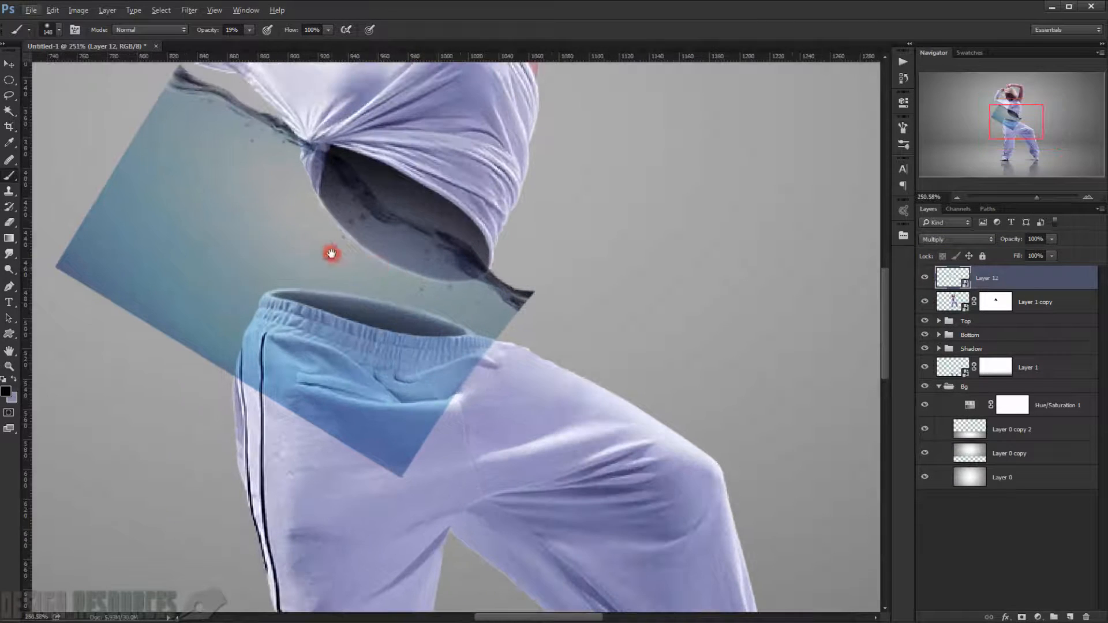
{"action": "scroll", "coordinate": [537, 254], "scroll_direction": "down", "scroll_amount": 3}
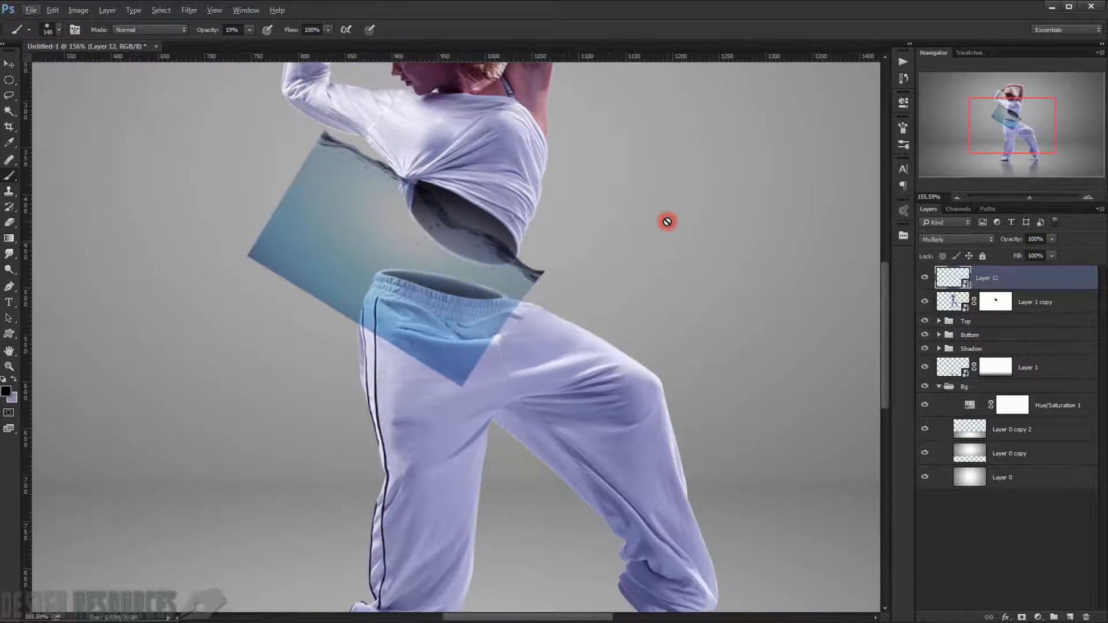
Duplicate the water layer, move the copy down over the trousers, and rotate it to about 12°.
{"action": "key", "text": "ctrl+j"}
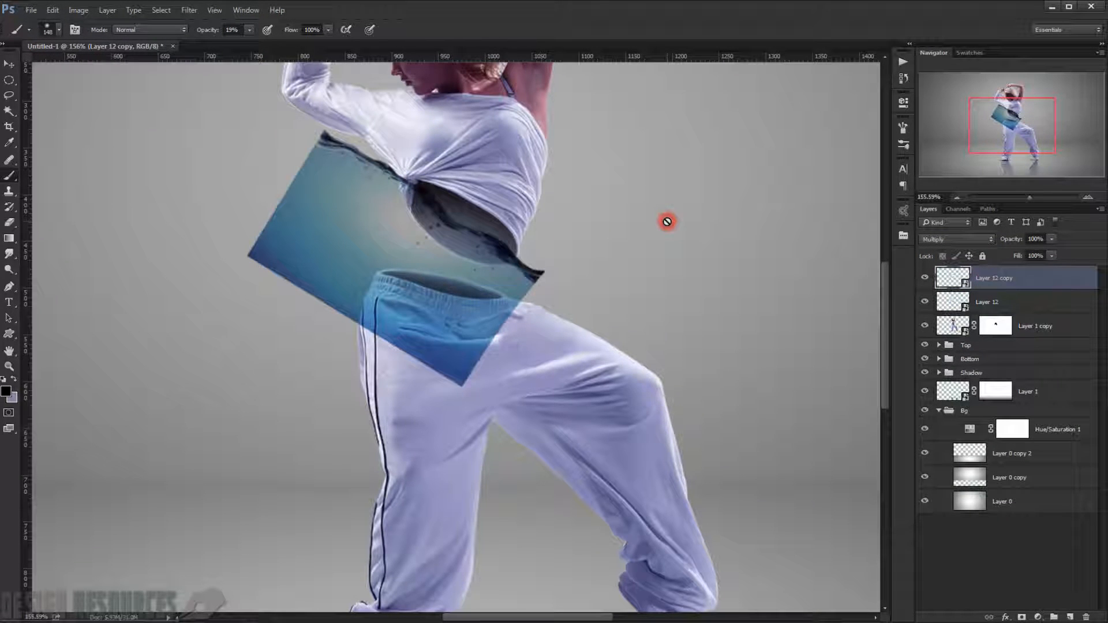
{"action": "key", "text": "ctrl+t"}
{"action": "left_click_drag", "start_coordinate": [449, 249], "coordinate": [531, 342]}
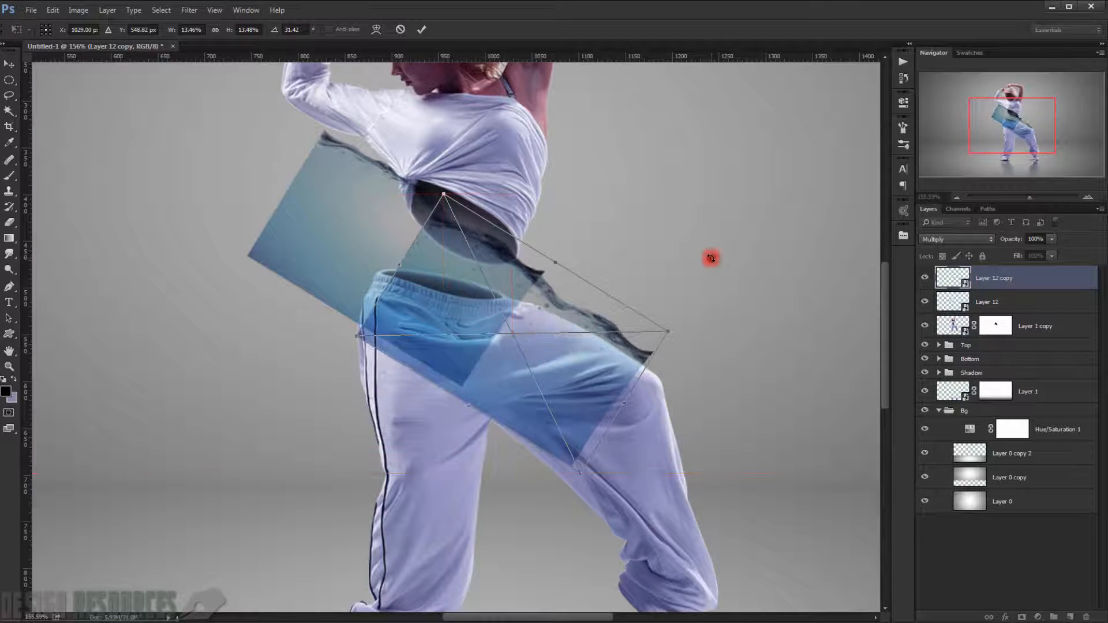
{"action": "left_click_drag", "start_coordinate": [710, 255], "coordinate": [657, 211]}
{"action": "left_click_drag", "start_coordinate": [547, 303], "coordinate": [527, 280]}
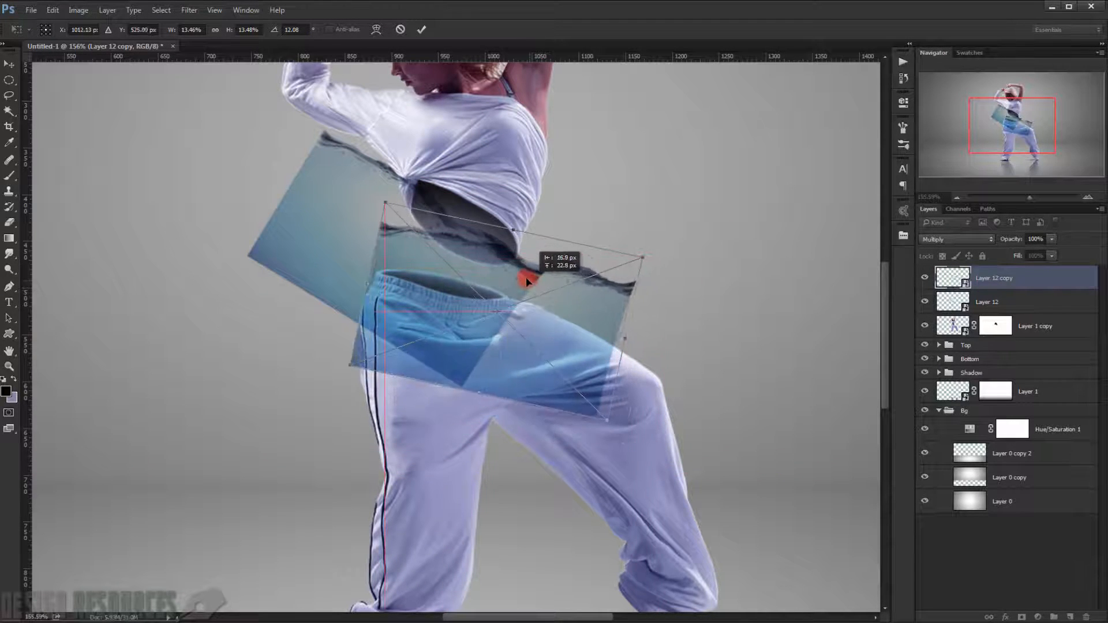
Fine-tune the water copy to a 10.21° rotation just above the trouser waistband and apply the transformation.
{"action": "left_click_drag", "start_coordinate": [629, 194], "coordinate": [641, 255]}
{"action": "mouse_move", "coordinate": [510, 265]}
{"action": "left_mouse_down"}
{"action": "mouse_move", "coordinate": [535, 277]}
{"action": "mouse_move", "coordinate": [515, 262]}
{"action": "left_mouse_up"}
{"action": "left_click_drag", "start_coordinate": [668, 233], "coordinate": [651, 186]}
{"action": "mouse_move", "coordinate": [504, 264]}
{"action": "left_mouse_down"}
{"action": "mouse_move", "coordinate": [534, 284]}
{"action": "mouse_move", "coordinate": [513, 271]}
{"action": "left_mouse_up"}
{"action": "left_click_drag", "start_coordinate": [683, 245], "coordinate": [682, 234]}
{"action": "left_click_drag", "start_coordinate": [532, 279], "coordinate": [537, 282]}
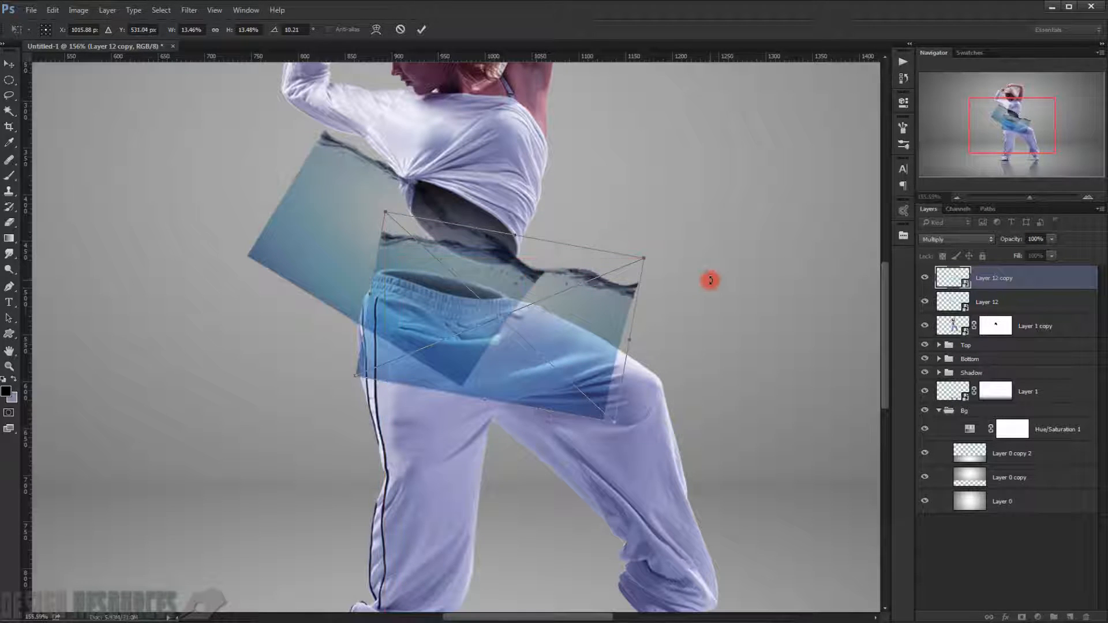
{"action": "key", "text": "Return"}
Add a layer mask to Layer 12 copy and size a soft brush for blending the seam between the two water images.
{"action": "scroll", "coordinate": [606, 284], "scroll_direction": "up", "scroll_amount": 4}
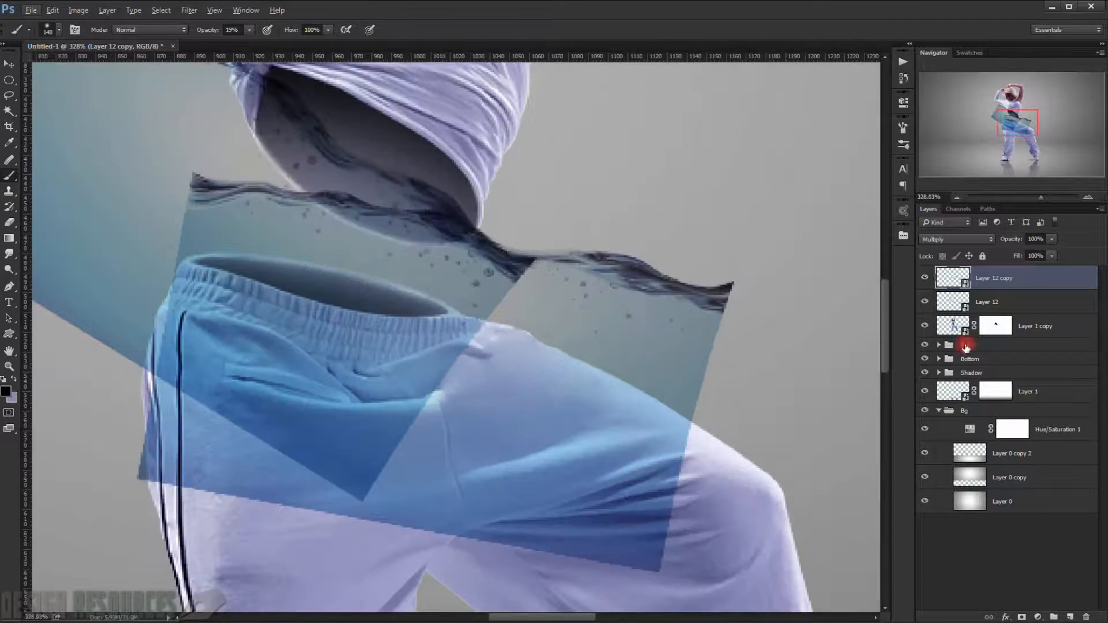
{"action": "left_click", "coordinate": [1021, 616]}
{"action": "scroll", "coordinate": [582, 389], "scroll_direction": "up", "scroll_amount": 4}
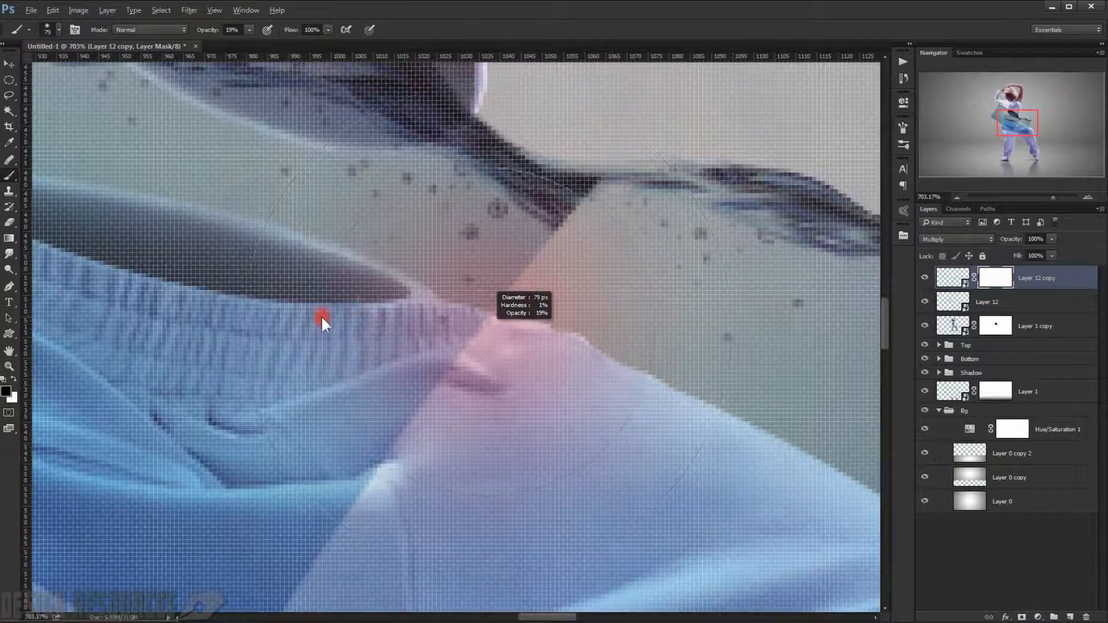
{"action": "left_click_drag", "start_coordinate": [321, 315], "coordinate": [288, 315]}
{"action": "left_click", "coordinate": [920, 279]}
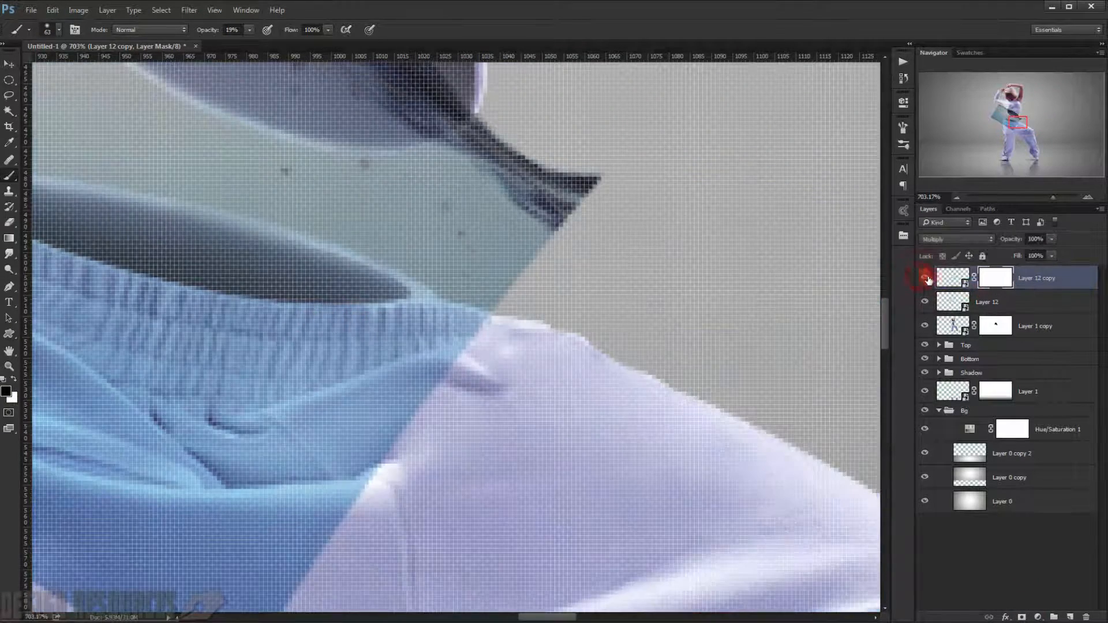
{"action": "left_click", "coordinate": [1011, 281]}
{"action": "mouse_move", "coordinate": [716, 261]}
{"action": "left_mouse_down"}
{"action": "mouse_move", "coordinate": [527, 247]}
{"action": "mouse_move", "coordinate": [564, 245]}
{"action": "left_mouse_up"}
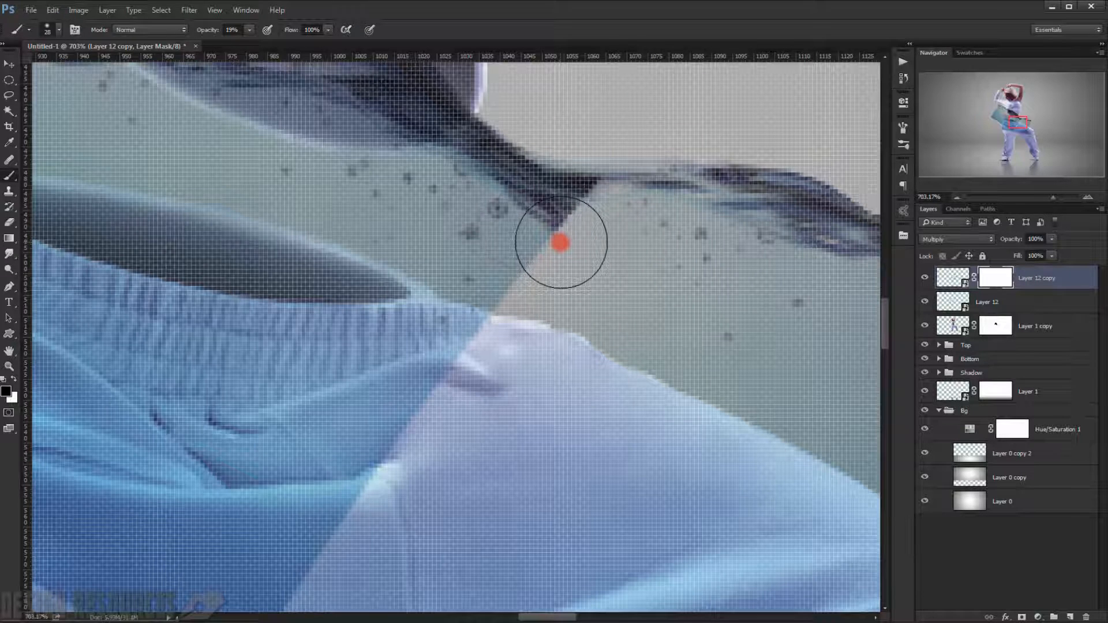
{"action": "key", "text": "x"}
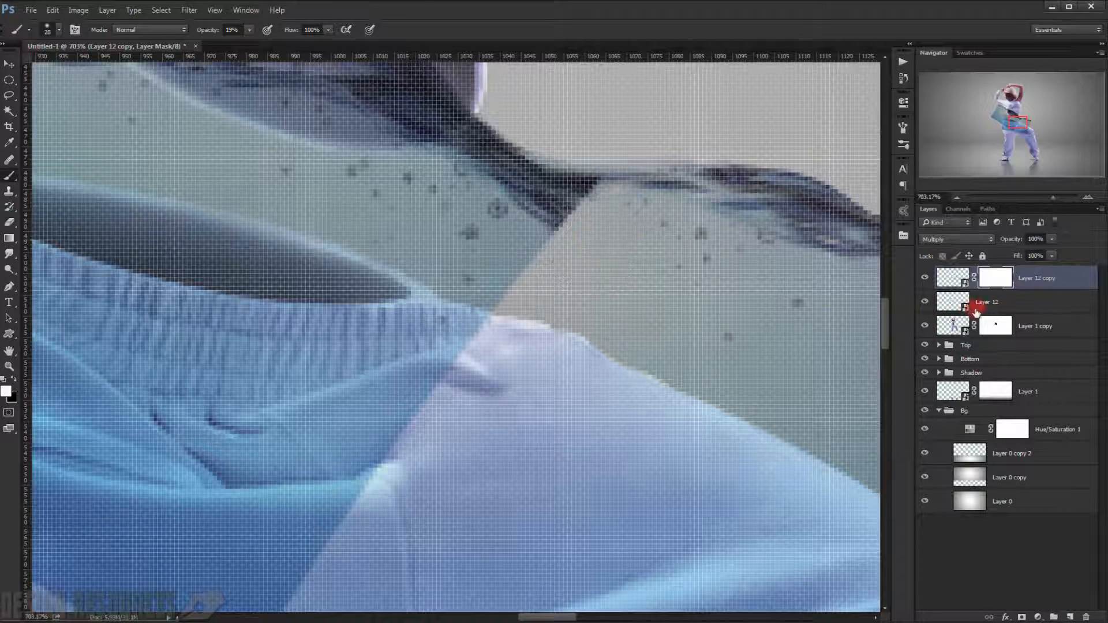
{"action": "left_click", "coordinate": [924, 280]}
{"action": "left_click", "coordinate": [924, 280]}
Paint black at 19% opacity on Layer 12 copy's mask over the left end of its water surface above the waistband.
{"action": "scroll", "coordinate": [573, 250], "scroll_direction": "down", "scroll_amount": 5}
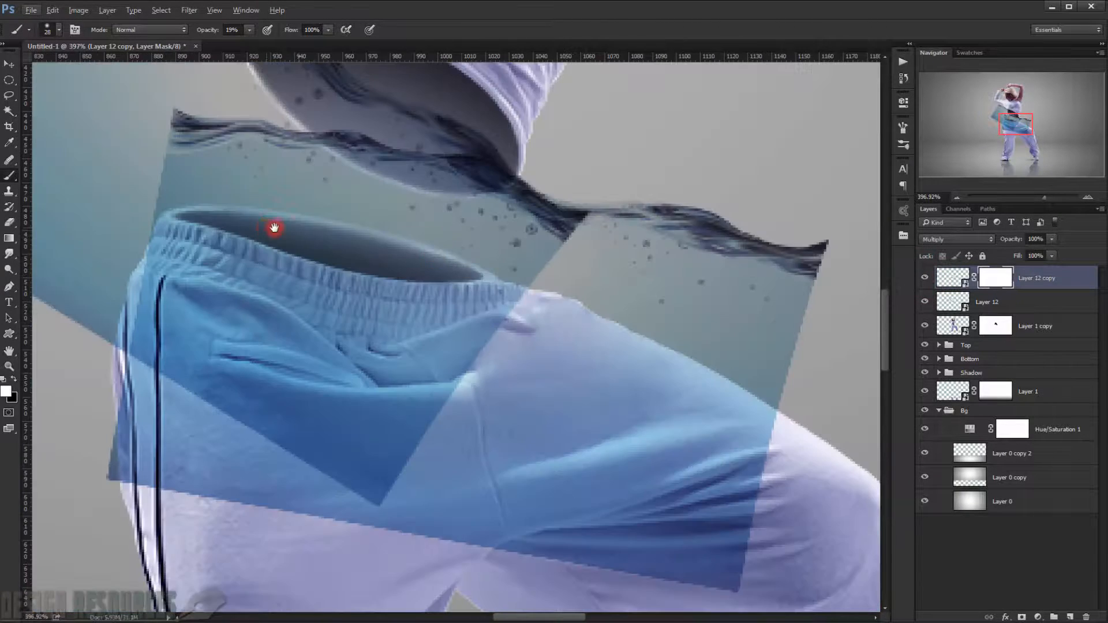
{"action": "left_click_drag", "start_coordinate": [371, 230], "coordinate": [393, 230]}
{"action": "left_click", "coordinate": [346, 188]}
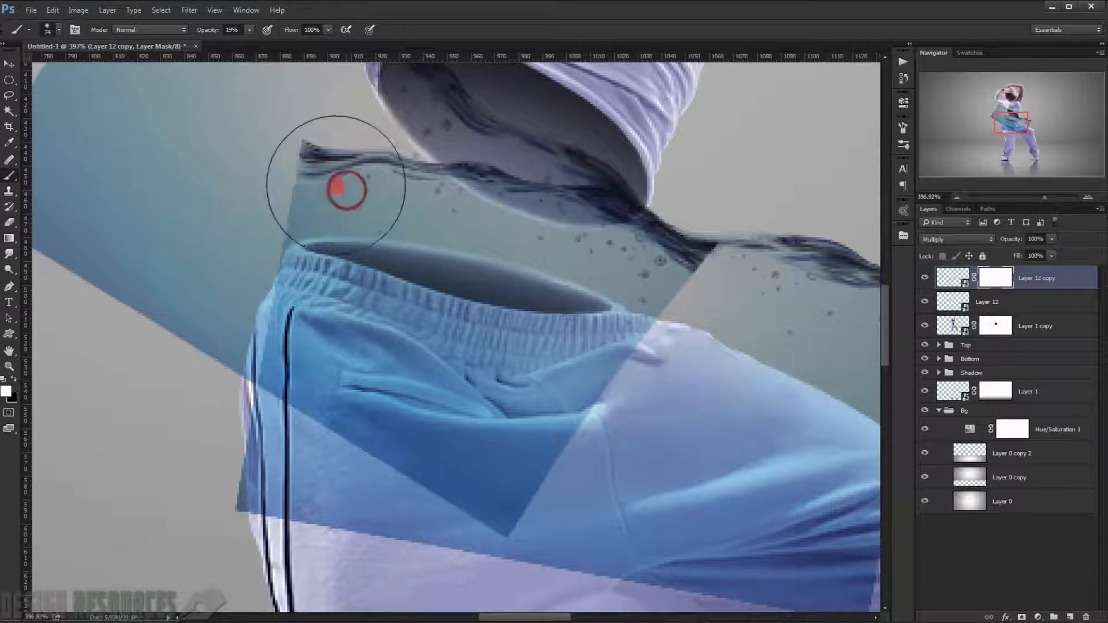
{"action": "key", "text": "x"}
{"action": "left_click_drag", "start_coordinate": [319, 196], "coordinate": [407, 186]}
{"action": "mouse_move", "coordinate": [412, 185]}
{"action": "left_mouse_down"}
{"action": "mouse_move", "coordinate": [372, 195]}
{"action": "mouse_move", "coordinate": [430, 186]}
{"action": "left_mouse_up"}
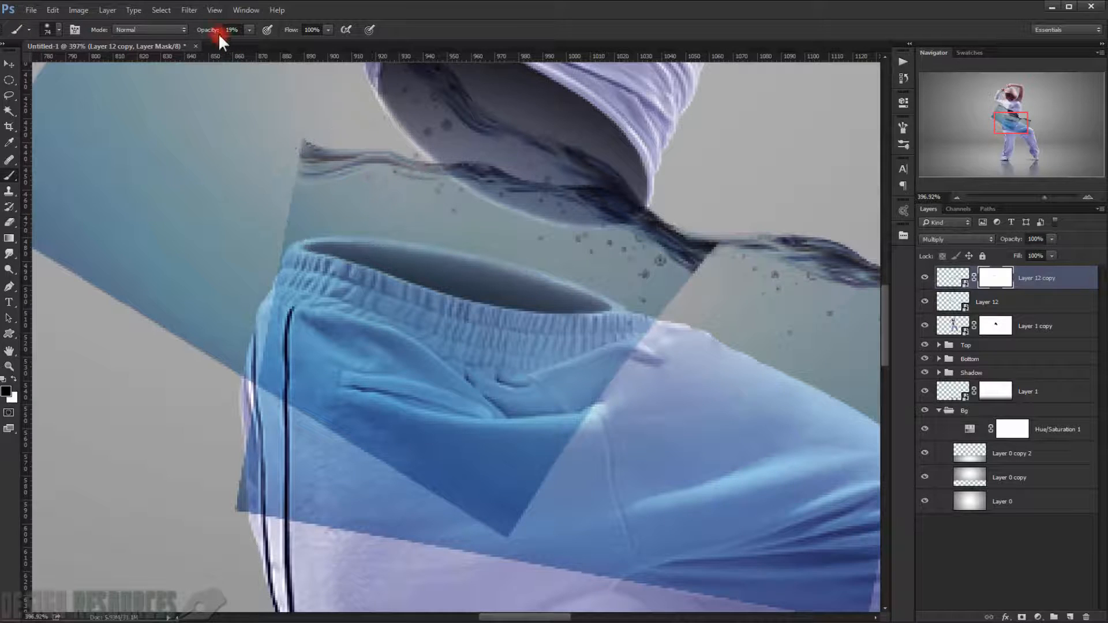
{"action": "mouse_move", "coordinate": [323, 151]}
{"action": "left_mouse_down"}
{"action": "mouse_move", "coordinate": [360, 166]}
{"action": "mouse_move", "coordinate": [410, 182]}
{"action": "mouse_move", "coordinate": [331, 200]}
{"action": "mouse_move", "coordinate": [290, 192]}
{"action": "mouse_move", "coordinate": [430, 179]}
{"action": "left_mouse_up"}
Raise the brush opacity to 91% and mask out the left part of Layer 12 copy above and over the trousers.
{"action": "left_click_drag", "start_coordinate": [204, 31], "coordinate": [221, 31]}
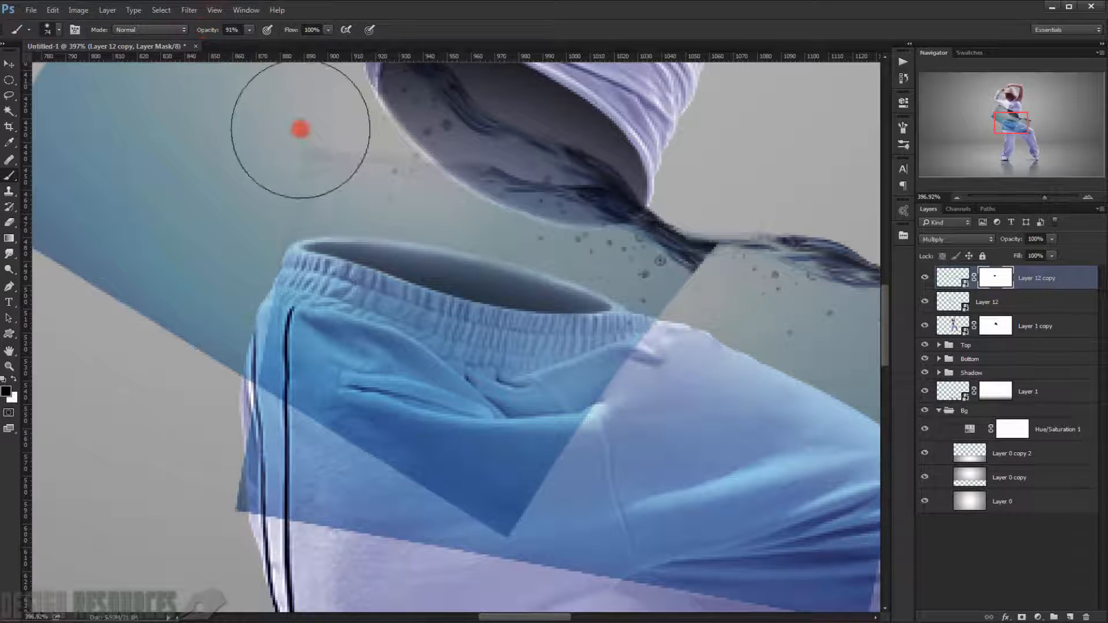
{"action": "mouse_move", "coordinate": [296, 123]}
{"action": "left_mouse_down"}
{"action": "mouse_move", "coordinate": [299, 169]}
{"action": "mouse_move", "coordinate": [560, 190]}
{"action": "mouse_move", "coordinate": [506, 201]}
{"action": "mouse_move", "coordinate": [531, 229]}
{"action": "mouse_move", "coordinate": [445, 235]}
{"action": "mouse_move", "coordinate": [316, 270]}
{"action": "mouse_move", "coordinate": [255, 373]}
{"action": "mouse_move", "coordinate": [388, 479]}
{"action": "mouse_move", "coordinate": [323, 490]}
{"action": "mouse_move", "coordinate": [462, 522]}
{"action": "mouse_move", "coordinate": [615, 509]}
{"action": "mouse_move", "coordinate": [495, 500]}
{"action": "mouse_move", "coordinate": [471, 481]}
{"action": "mouse_move", "coordinate": [620, 481]}
{"action": "mouse_move", "coordinate": [601, 398]}
{"action": "left_mouse_up"}
{"action": "key", "text": "space"}
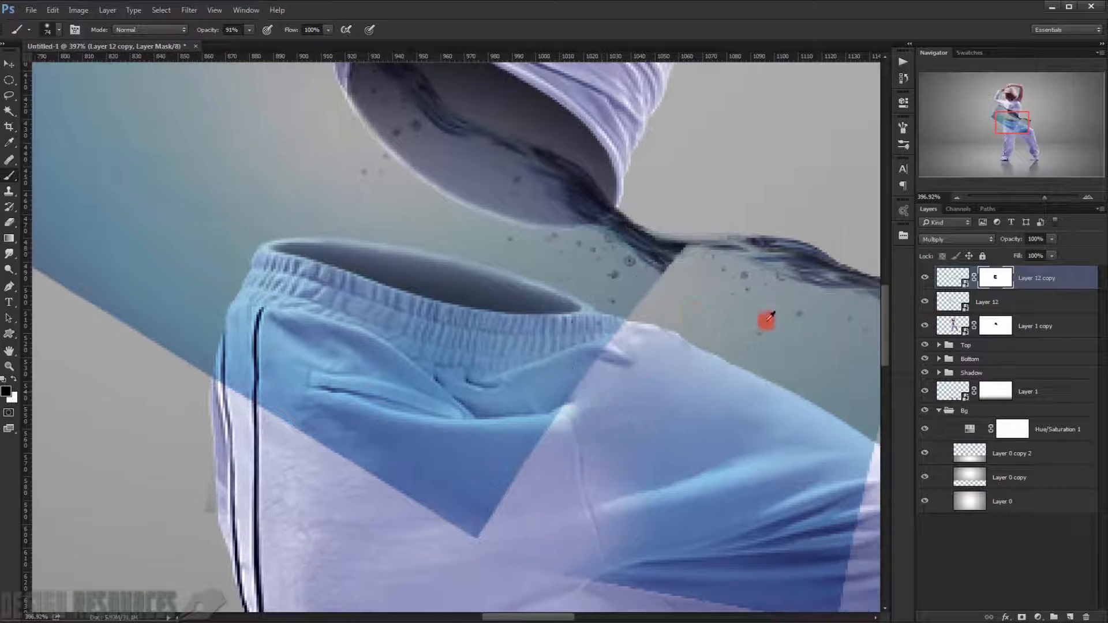
{"action": "left_click_drag", "start_coordinate": [767, 314], "coordinate": [976, 317]}
Add a layer mask to Layer 12 and paint away its hard edge where it meets the water copy beside the shirt hem.
{"action": "left_click", "coordinate": [996, 304]}
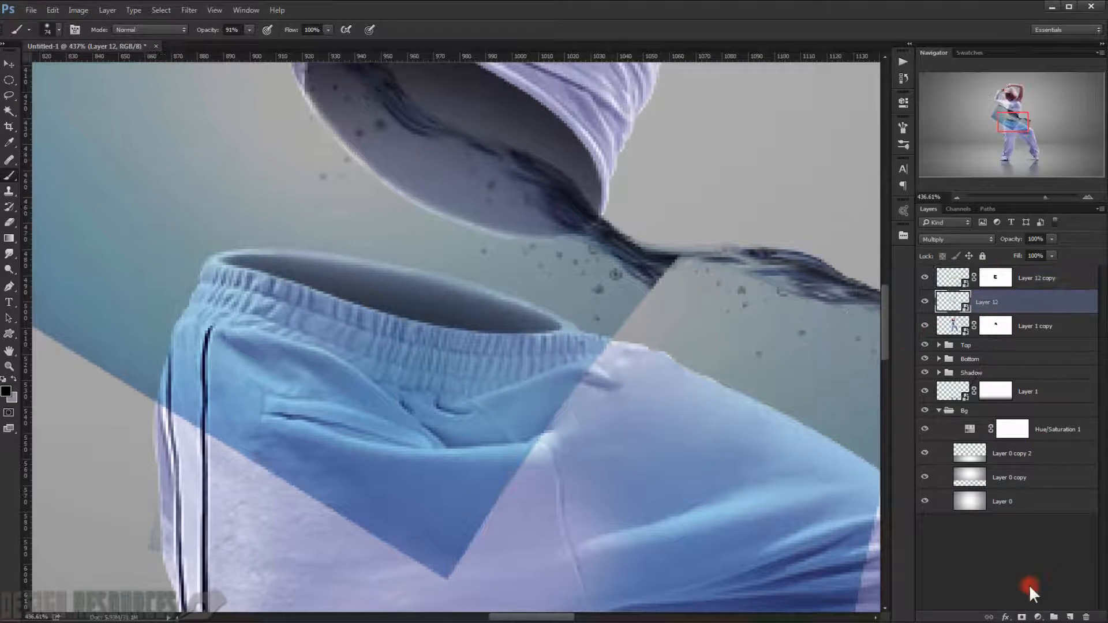
{"action": "left_click", "coordinate": [1023, 618]}
{"action": "mouse_move", "coordinate": [617, 287]}
{"action": "left_mouse_down"}
{"action": "mouse_move", "coordinate": [699, 282]}
{"action": "mouse_move", "coordinate": [668, 262]}
{"action": "left_mouse_up"}
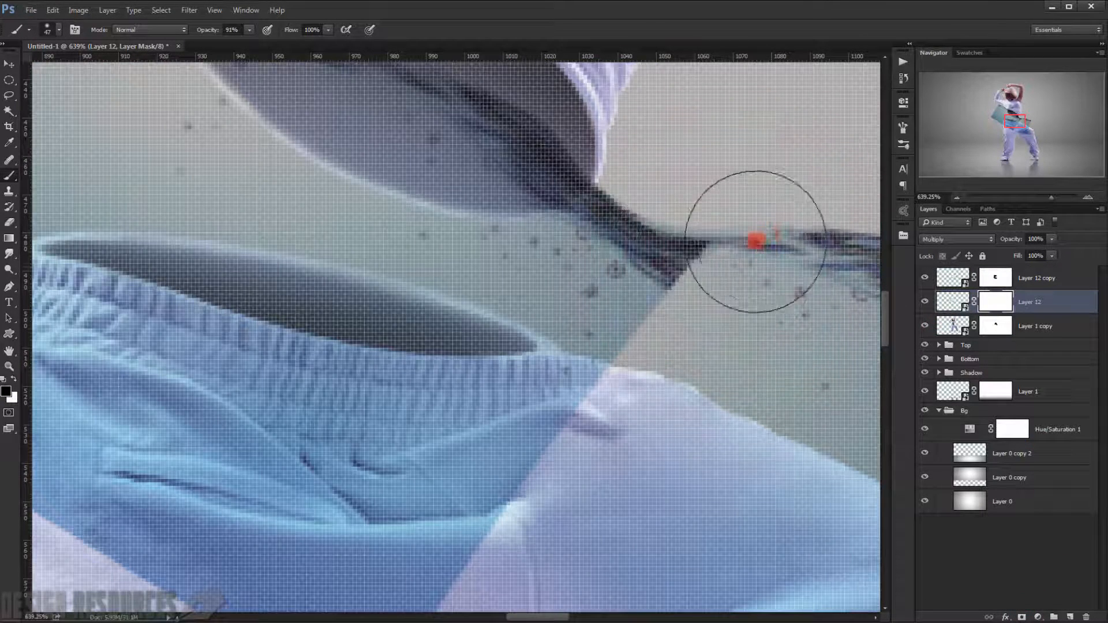
{"action": "mouse_move", "coordinate": [756, 241]}
{"action": "left_mouse_down"}
{"action": "mouse_move", "coordinate": [698, 238]}
{"action": "mouse_move", "coordinate": [677, 219]}
{"action": "left_mouse_up"}
{"action": "mouse_move", "coordinate": [701, 331]}
{"action": "left_mouse_down"}
{"action": "mouse_move", "coordinate": [642, 326]}
{"action": "mouse_move", "coordinate": [591, 312]}
{"action": "left_mouse_up"}
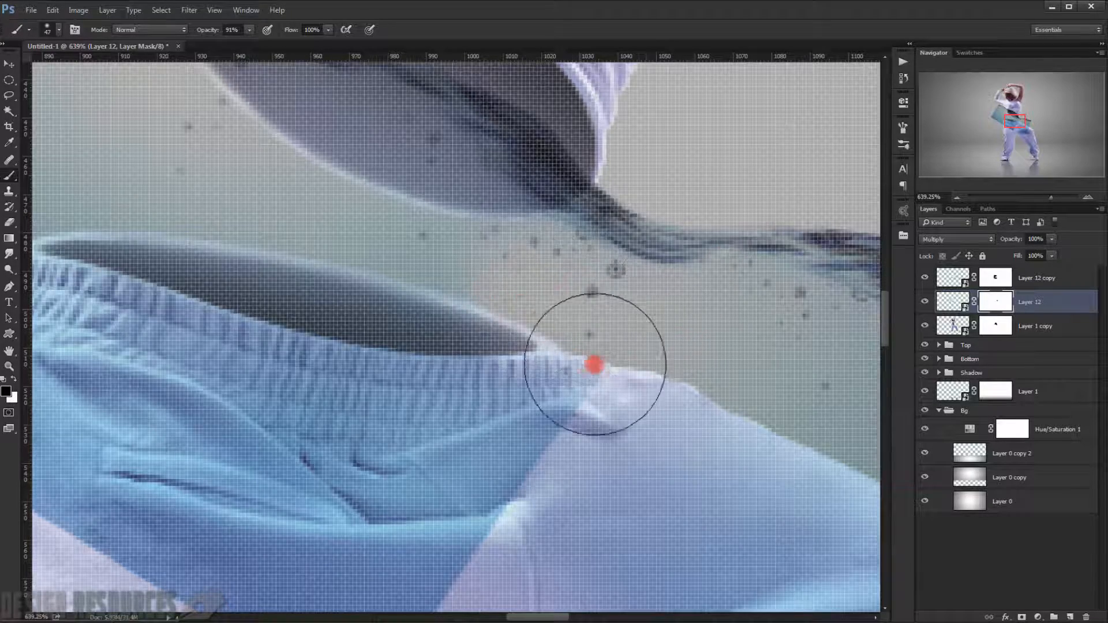
Mask Layer 12's water off the trousers, brushing along the waistband and across the front of the hips.
{"action": "mouse_move", "coordinate": [572, 425]}
{"action": "left_mouse_down"}
{"action": "mouse_move", "coordinate": [520, 452]}
{"action": "mouse_move", "coordinate": [538, 459]}
{"action": "left_mouse_up"}
{"action": "mouse_move", "coordinate": [535, 450]}
{"action": "left_mouse_down"}
{"action": "mouse_move", "coordinate": [574, 320]}
{"action": "mouse_move", "coordinate": [591, 297]}
{"action": "mouse_move", "coordinate": [609, 311]}
{"action": "mouse_move", "coordinate": [529, 424]}
{"action": "mouse_move", "coordinate": [440, 489]}
{"action": "mouse_move", "coordinate": [304, 483]}
{"action": "mouse_move", "coordinate": [460, 460]}
{"action": "mouse_move", "coordinate": [408, 429]}
{"action": "mouse_move", "coordinate": [447, 321]}
{"action": "mouse_move", "coordinate": [578, 316]}
{"action": "mouse_move", "coordinate": [556, 303]}
{"action": "mouse_move", "coordinate": [314, 272]}
{"action": "mouse_move", "coordinate": [185, 240]}
{"action": "mouse_move", "coordinate": [13, 142]}
{"action": "mouse_move", "coordinate": [88, 198]}
{"action": "mouse_move", "coordinate": [95, 276]}
{"action": "mouse_move", "coordinate": [52, 317]}
{"action": "left_mouse_up"}
{"action": "scroll", "coordinate": [262, 334], "scroll_direction": "down", "scroll_amount": 5}
{"action": "scroll", "coordinate": [327, 358], "scroll_direction": "up", "scroll_amount": 7}
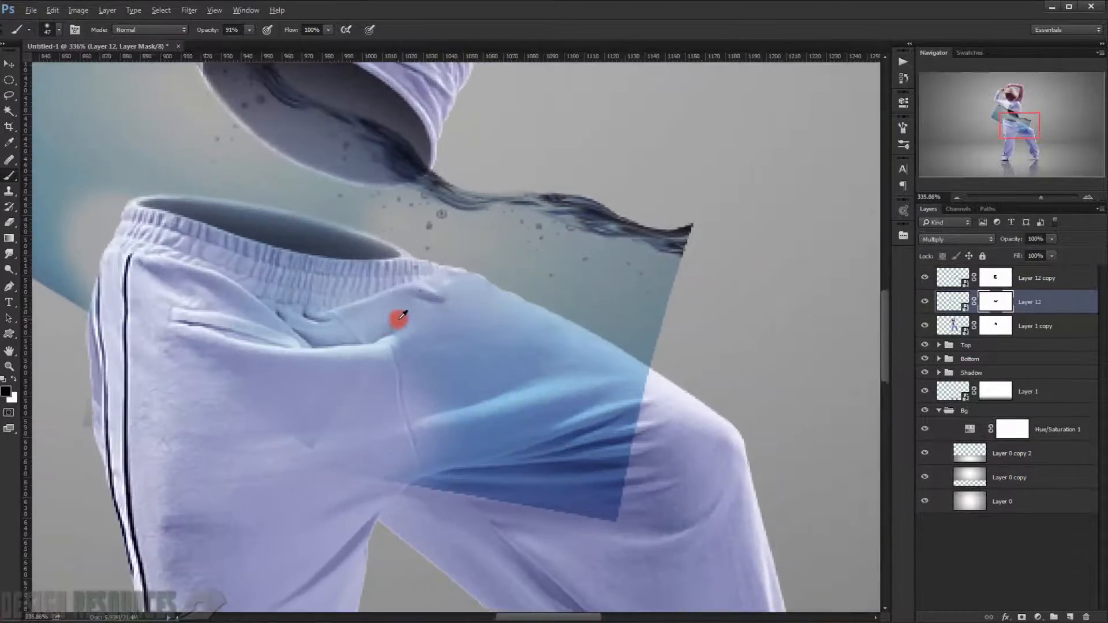
{"action": "left_click_drag", "start_coordinate": [347, 204], "coordinate": [404, 279]}
{"action": "left_click_drag", "start_coordinate": [318, 429], "coordinate": [334, 353]}
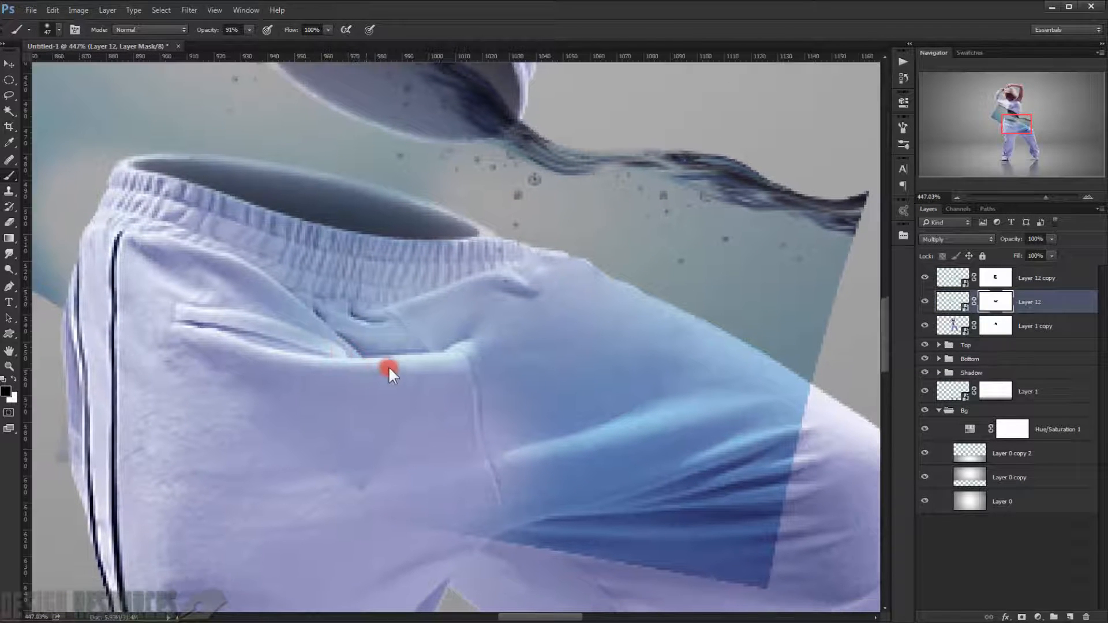
{"action": "scroll", "coordinate": [682, 337], "scroll_direction": "down", "scroll_amount": 2}
{"action": "scroll", "coordinate": [683, 337], "scroll_direction": "down", "scroll_amount": 2}
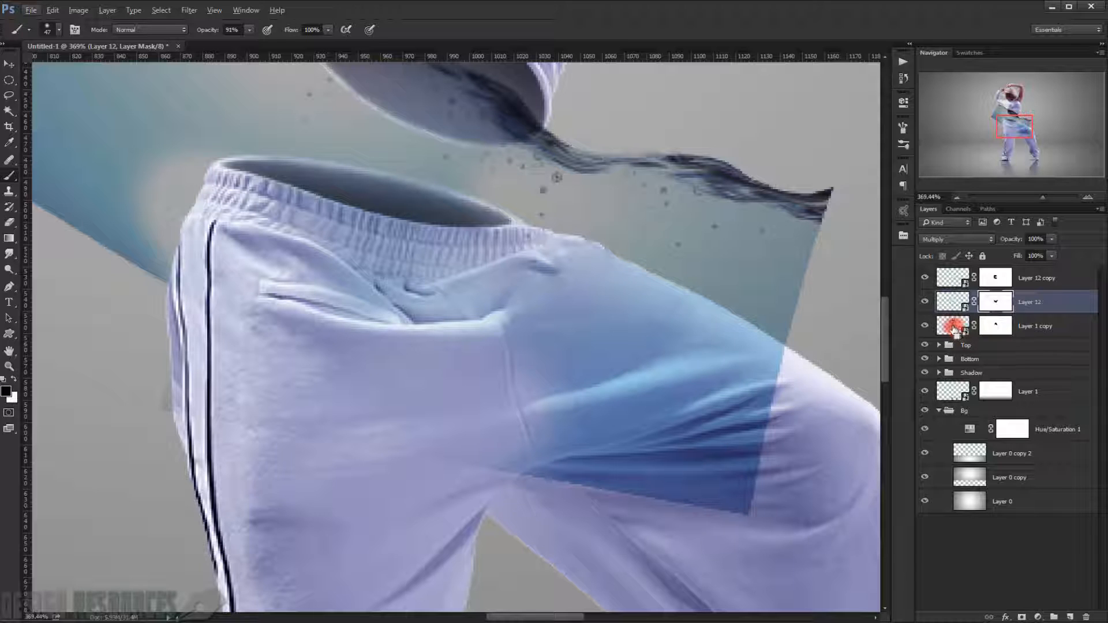
Load Layer 1 copy's outline, invert the selection, and start masking Layer 12's water on the background left of the dancer.
{"action": "left_click", "coordinate": [953, 327], "text": "ctrl"}
{"action": "left_click_drag", "start_coordinate": [317, 208], "coordinate": [425, 309]}
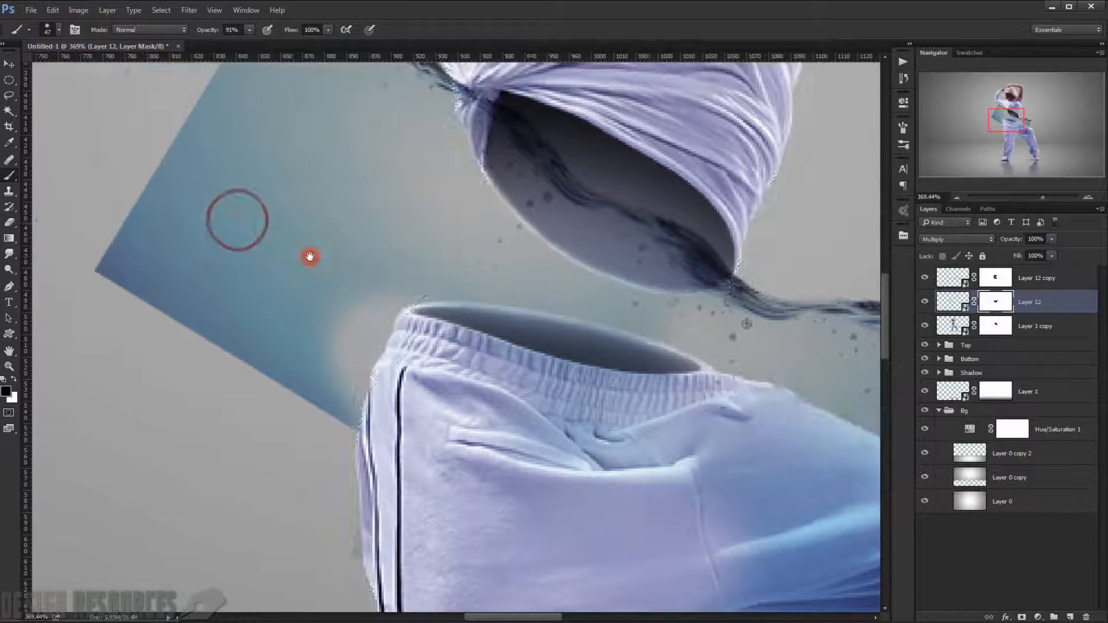
{"action": "left_click_drag", "start_coordinate": [237, 218], "coordinate": [310, 254]}
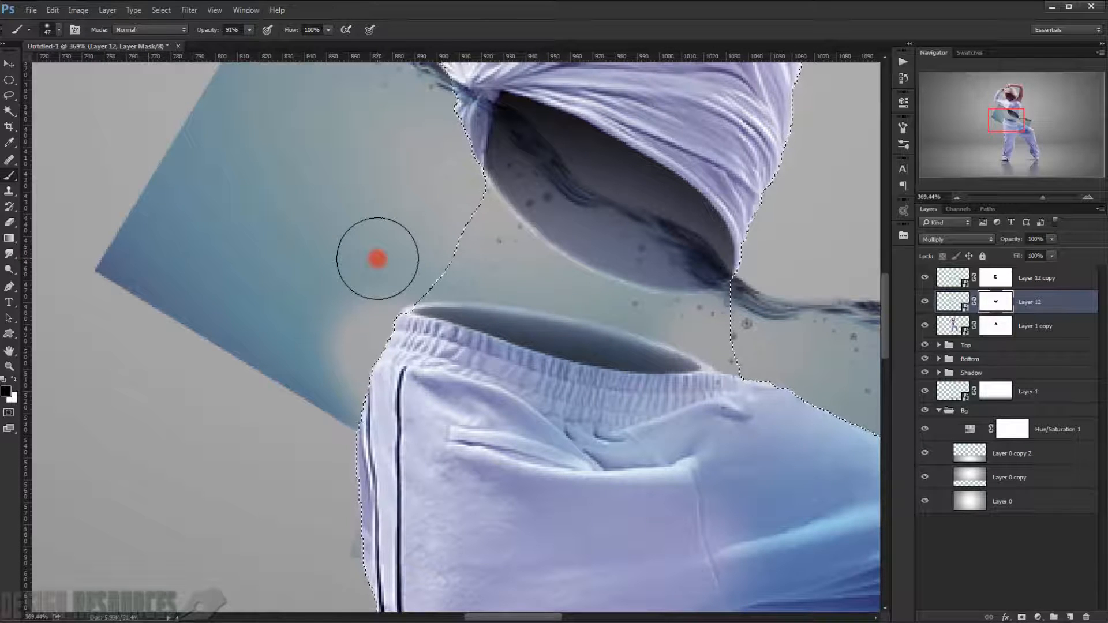
{"action": "mouse_move", "coordinate": [154, 171]}
{"action": "left_mouse_down"}
{"action": "mouse_move", "coordinate": [124, 274]}
{"action": "mouse_move", "coordinate": [151, 262]}
{"action": "mouse_move", "coordinate": [130, 317]}
{"action": "mouse_move", "coordinate": [339, 286]}
{"action": "mouse_move", "coordinate": [341, 342]}
{"action": "mouse_move", "coordinate": [353, 344]}
{"action": "mouse_move", "coordinate": [384, 293]}
{"action": "left_mouse_up"}
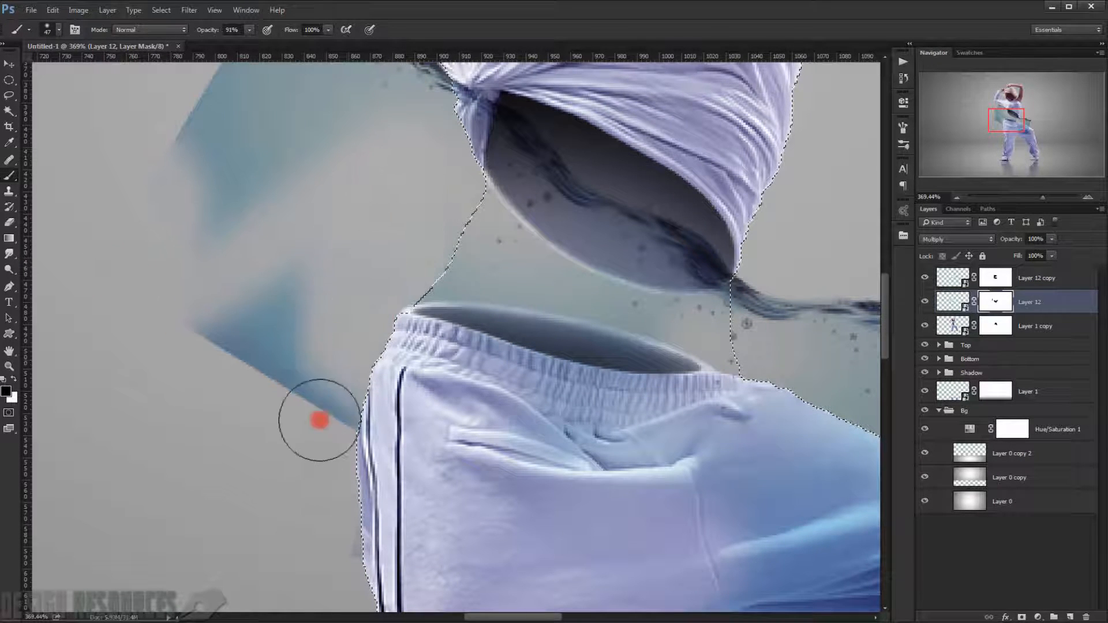
{"action": "left_click_drag", "start_coordinate": [319, 420], "coordinate": [344, 409]}
Finish painting Layer 12's water out of the background along the left trouser edge, with the brush at 100% opacity.
{"action": "mouse_move", "coordinate": [177, 148]}
{"action": "left_mouse_down"}
{"action": "mouse_move", "coordinate": [159, 243]}
{"action": "mouse_move", "coordinate": [176, 311]}
{"action": "mouse_move", "coordinate": [382, 279]}
{"action": "left_mouse_up"}
{"action": "left_click_drag", "start_coordinate": [288, 259], "coordinate": [317, 522]}
{"action": "mouse_move", "coordinate": [282, 403]}
{"action": "left_mouse_down"}
{"action": "mouse_move", "coordinate": [293, 381]}
{"action": "mouse_move", "coordinate": [412, 307]}
{"action": "mouse_move", "coordinate": [445, 360]}
{"action": "mouse_move", "coordinate": [314, 254]}
{"action": "mouse_move", "coordinate": [219, 378]}
{"action": "mouse_move", "coordinate": [405, 384]}
{"action": "mouse_move", "coordinate": [467, 424]}
{"action": "mouse_move", "coordinate": [423, 544]}
{"action": "left_mouse_up"}
{"action": "mouse_move", "coordinate": [452, 504]}
{"action": "left_mouse_down"}
{"action": "mouse_move", "coordinate": [396, 598]}
{"action": "mouse_move", "coordinate": [393, 590]}
{"action": "left_mouse_up"}
{"action": "left_click_drag", "start_coordinate": [411, 509], "coordinate": [497, 164]}
{"action": "left_click_drag", "start_coordinate": [475, 295], "coordinate": [485, 556]}
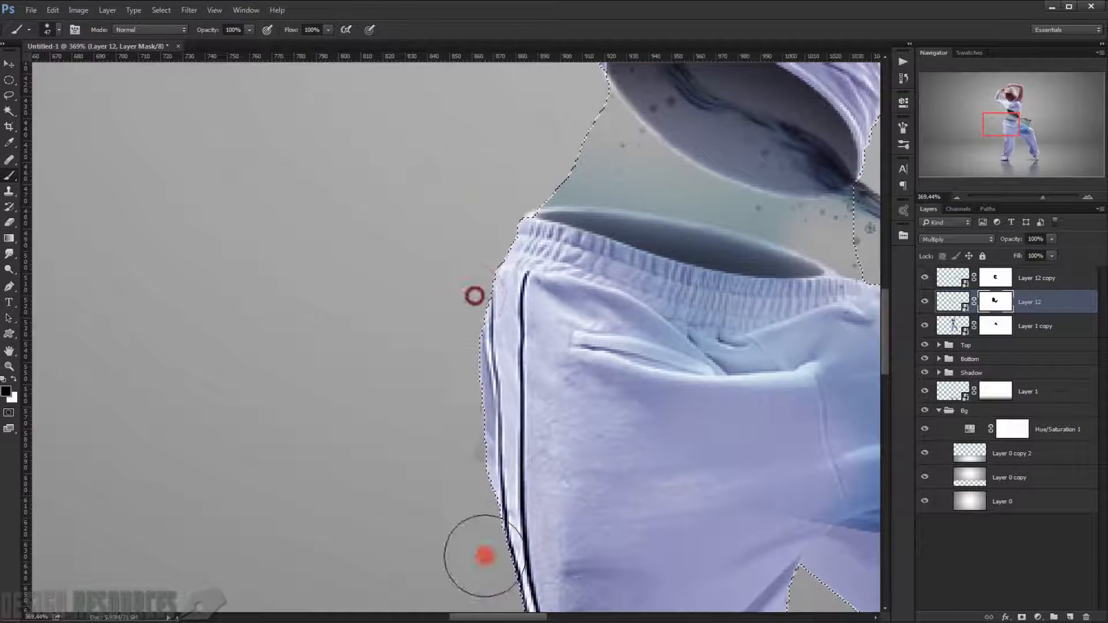
{"action": "left_click_drag", "start_coordinate": [469, 410], "coordinate": [497, 413]}
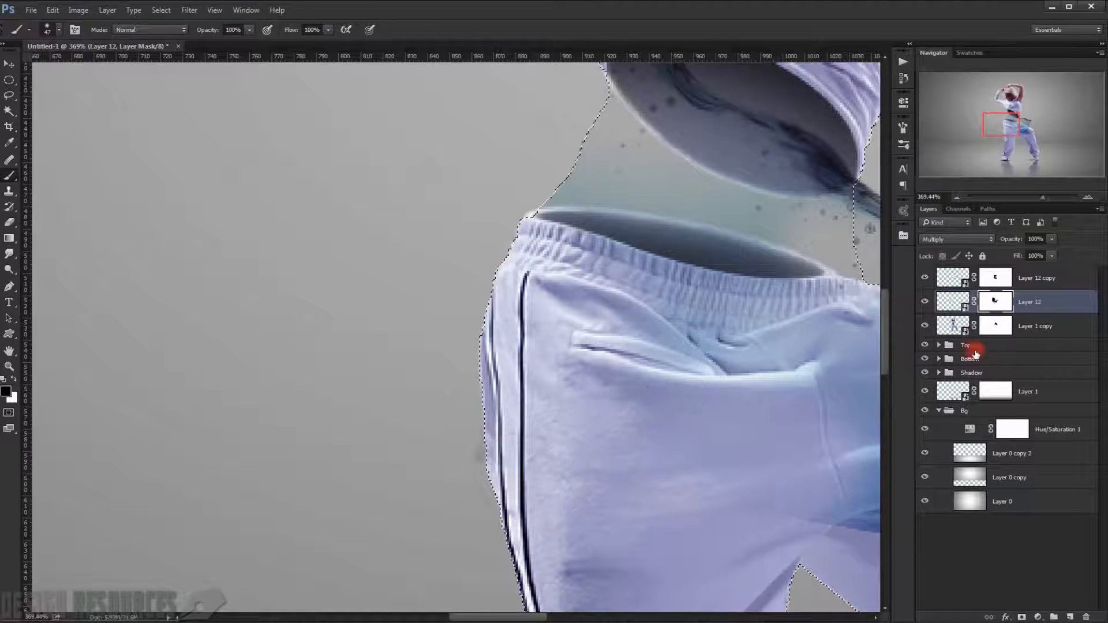
Clear the selection and use a 14 px brush on Layer 12's mask to clean leftover water around the shirt knot.
{"action": "left_click", "coordinate": [994, 280]}
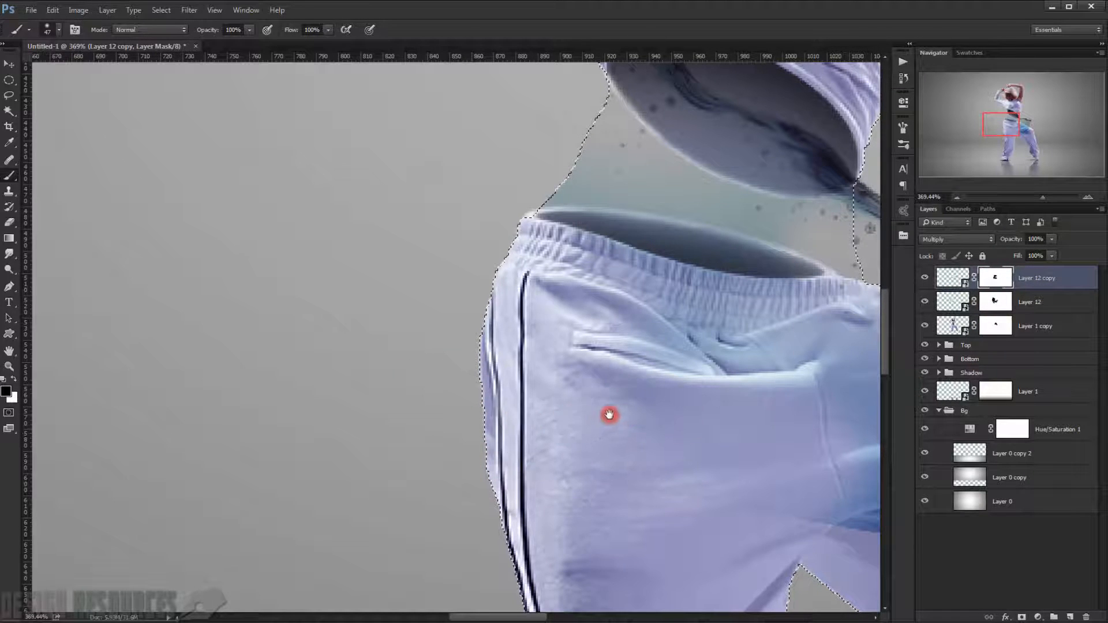
{"action": "left_click_drag", "start_coordinate": [610, 415], "coordinate": [230, 408]}
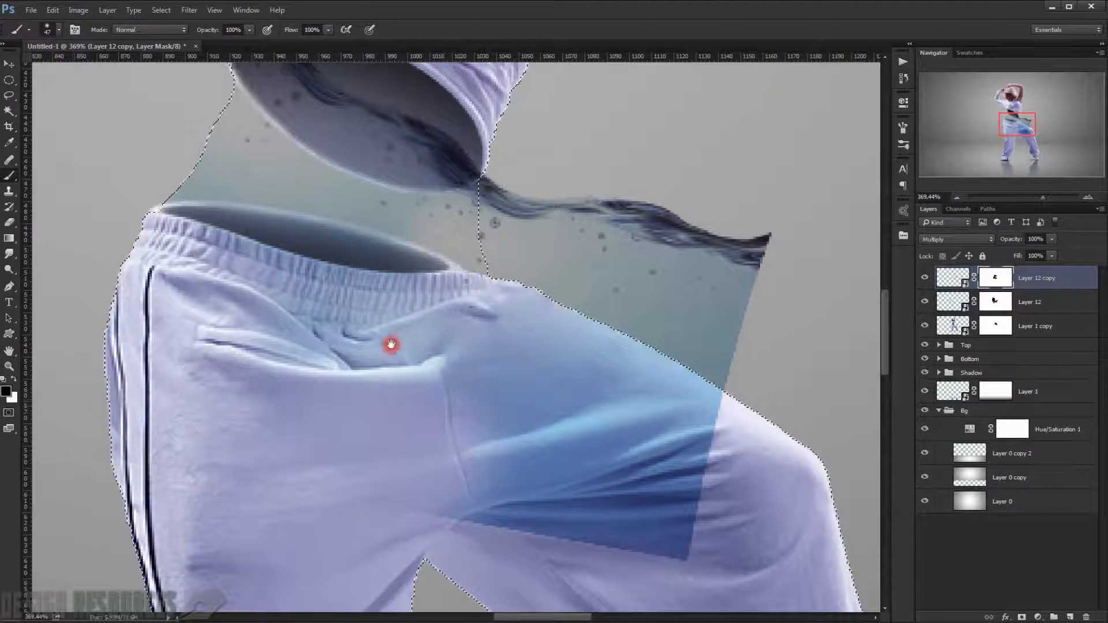
{"action": "left_click_drag", "start_coordinate": [391, 345], "coordinate": [346, 401]}
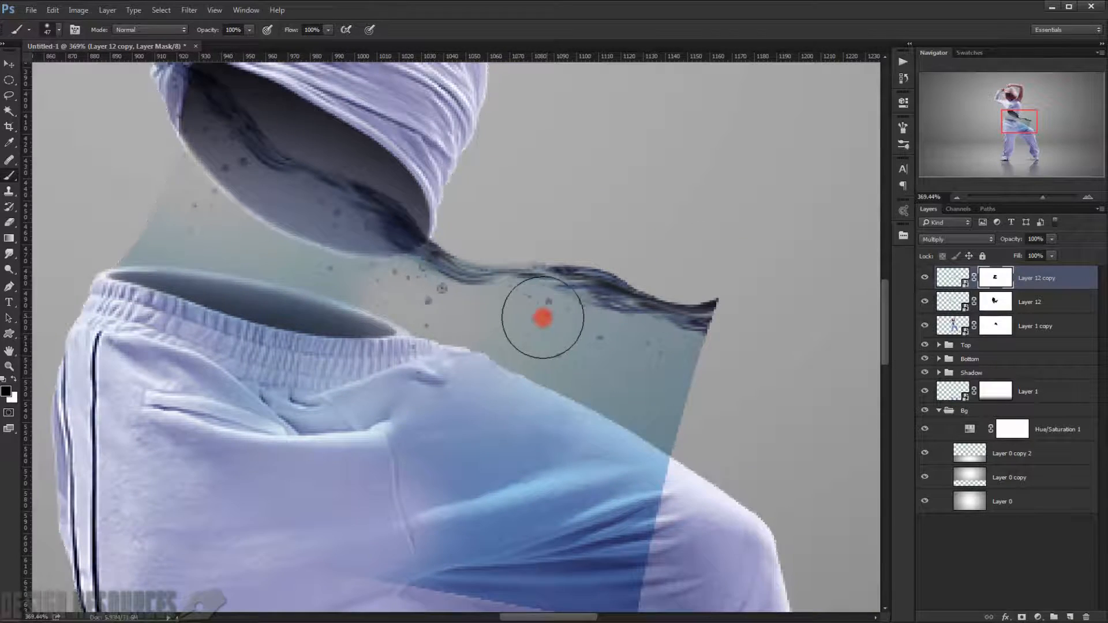
{"action": "left_click_drag", "start_coordinate": [282, 250], "coordinate": [381, 349]}
{"action": "scroll", "coordinate": [276, 158], "scroll_direction": "up", "scroll_amount": 5}
{"action": "mouse_move", "coordinate": [216, 167]}
{"action": "left_mouse_down", "text": "alt"}
{"action": "mouse_move", "coordinate": [186, 168]}
{"action": "mouse_move", "coordinate": [268, 184]}
{"action": "mouse_move", "coordinate": [264, 161]}
{"action": "left_mouse_up", "text": "alt"}
{"action": "left_click", "coordinate": [996, 301]}
{"action": "scroll", "coordinate": [271, 176], "scroll_direction": "down", "scroll_amount": 5}
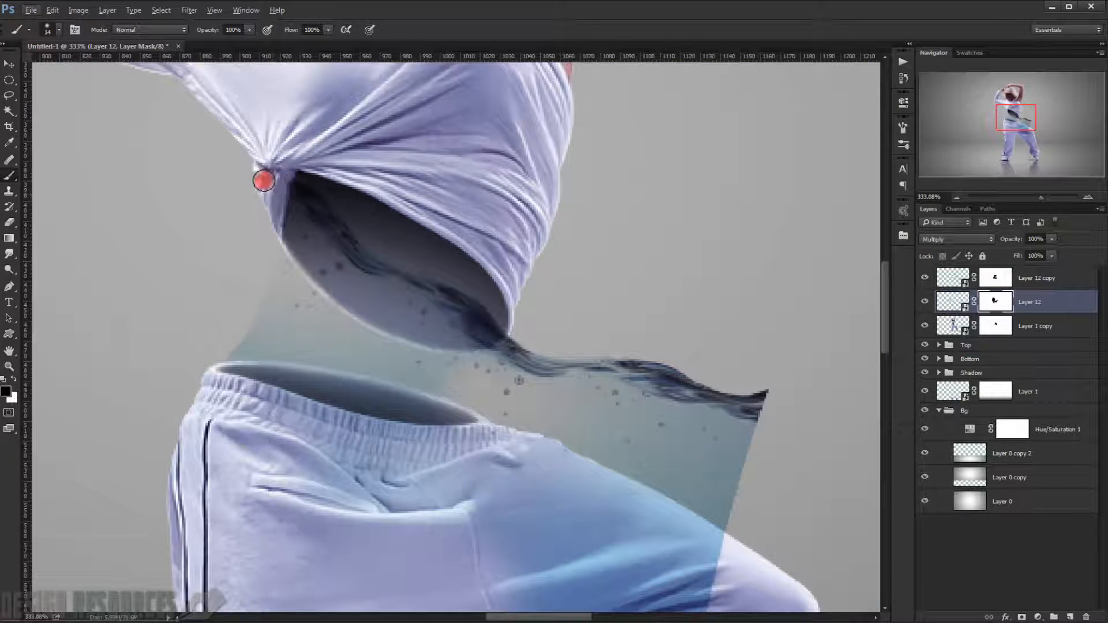
{"action": "scroll", "coordinate": [253, 260], "scroll_direction": "up", "scroll_amount": 4}
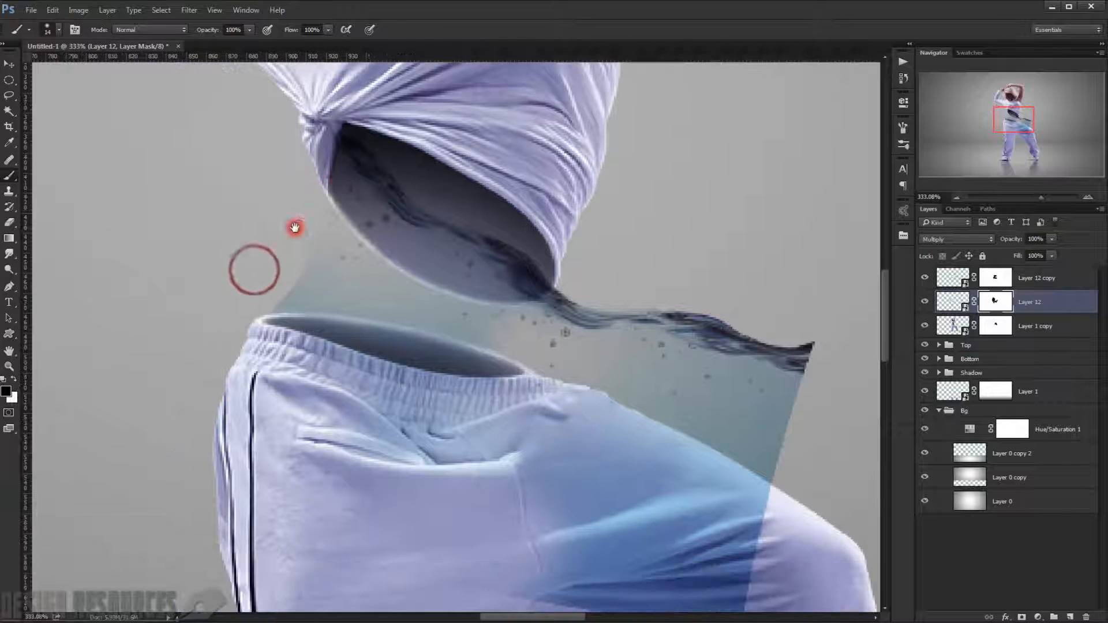
Compare Layer 12 and Layer 12 copy by toggling their visibility to examine the water around the shirt opening.
{"action": "left_click", "coordinate": [1065, 306]}
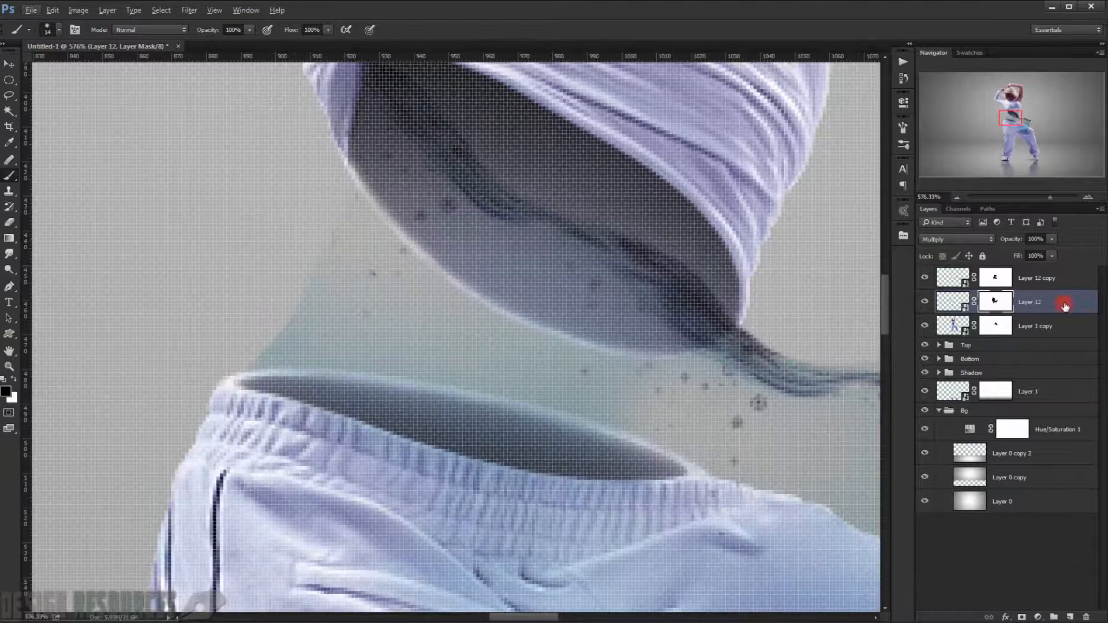
{"action": "left_click", "coordinate": [924, 302]}
{"action": "left_click", "coordinate": [924, 302]}
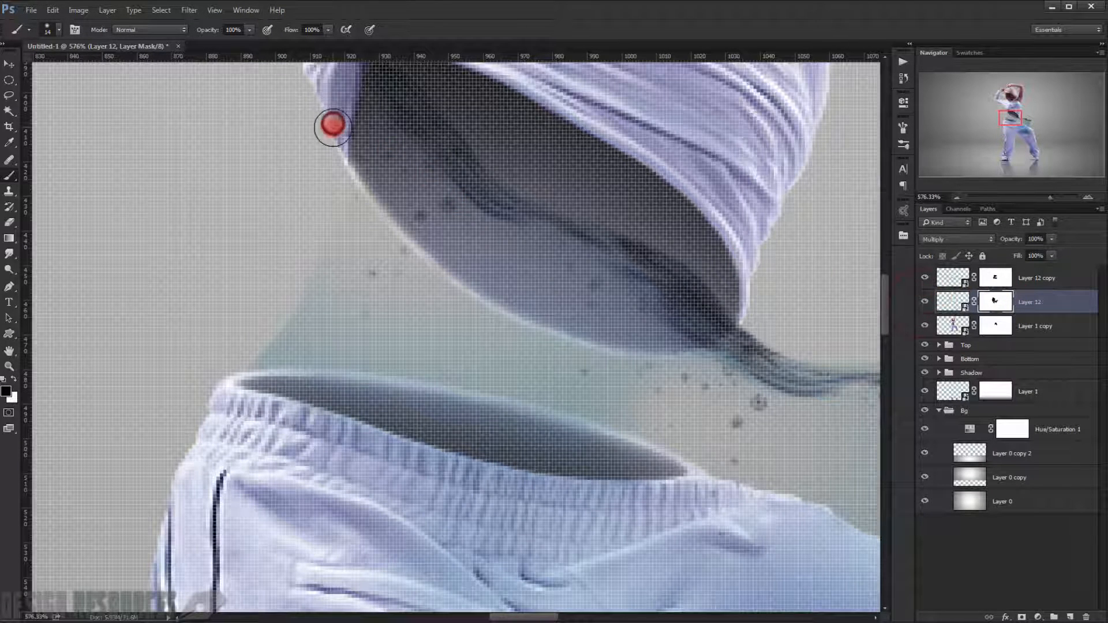
{"action": "left_click_drag", "start_coordinate": [396, 218], "coordinate": [409, 273]}
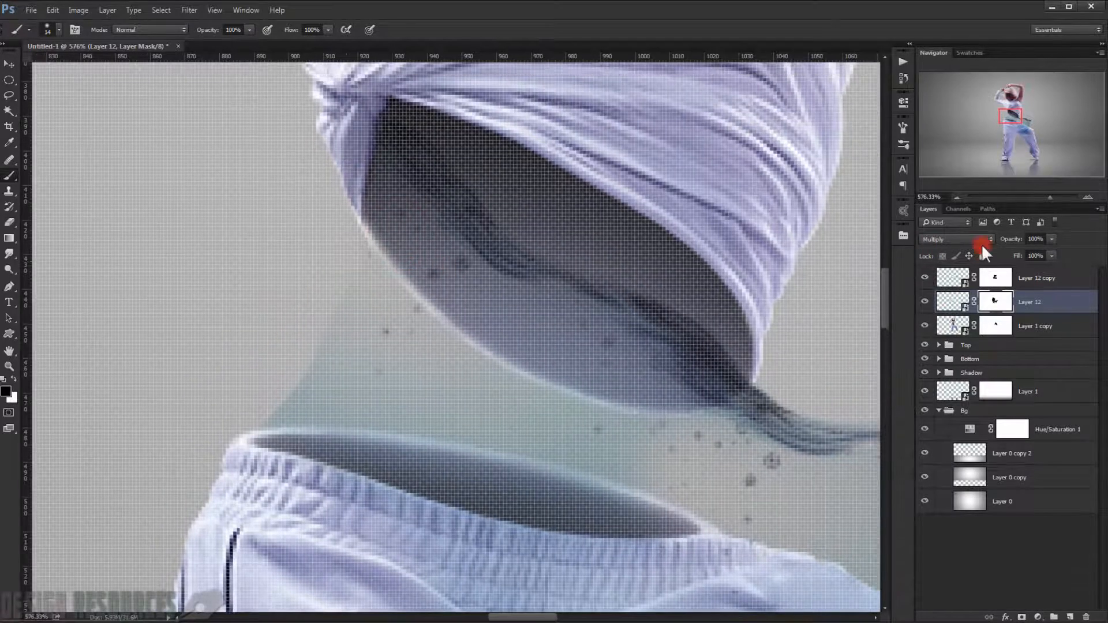
{"action": "left_click", "coordinate": [926, 301]}
{"action": "left_click", "coordinate": [925, 301]}
{"action": "left_click", "coordinate": [925, 278]}
{"action": "left_click", "coordinate": [926, 278]}
{"action": "scroll", "coordinate": [333, 246], "scroll_direction": "up", "scroll_amount": 4}
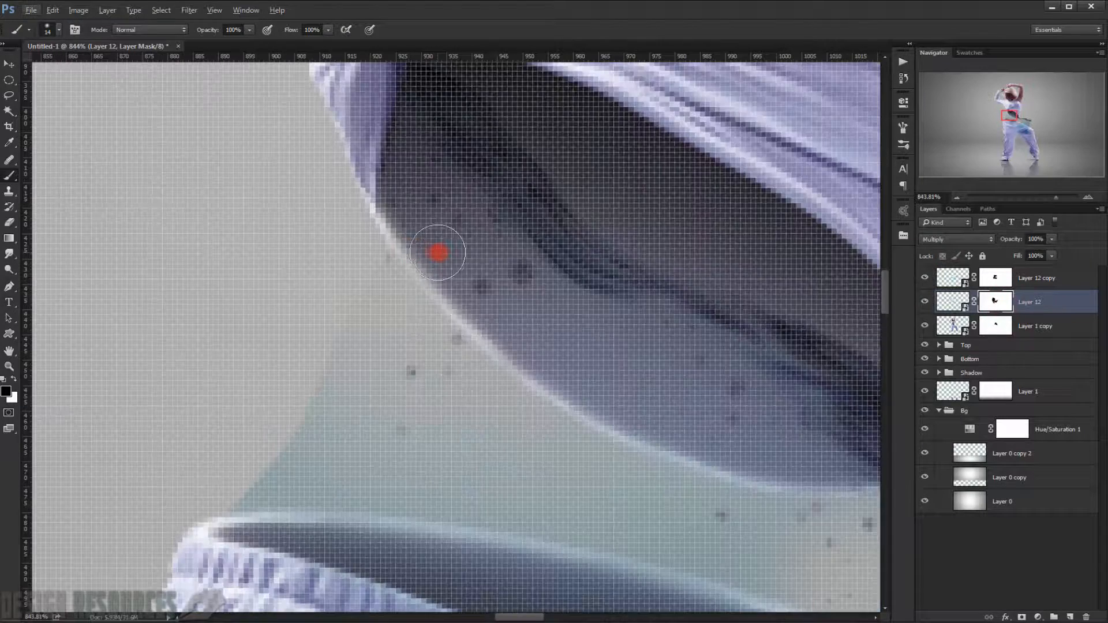
Paint white on Layer 12's mask to refine the water just below the shirt hem, and check the layer's contribution.
{"action": "key", "text": "x"}
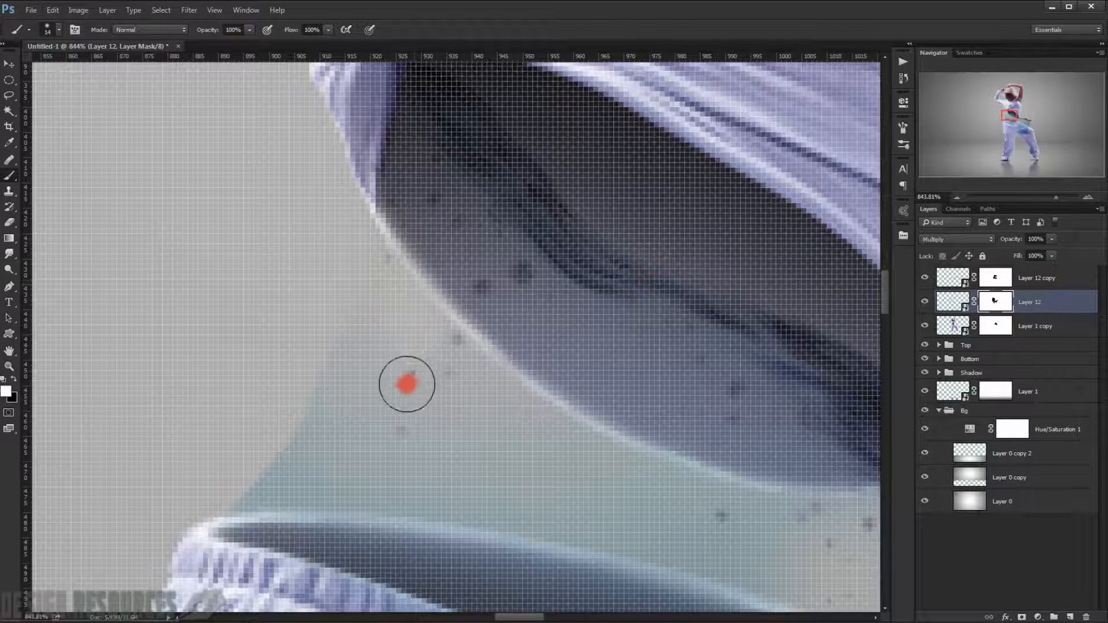
{"action": "mouse_move", "coordinate": [418, 275]}
{"action": "left_mouse_down"}
{"action": "mouse_move", "coordinate": [431, 372]}
{"action": "mouse_move", "coordinate": [462, 361]}
{"action": "mouse_move", "coordinate": [440, 389]}
{"action": "mouse_move", "coordinate": [344, 444]}
{"action": "left_mouse_up"}
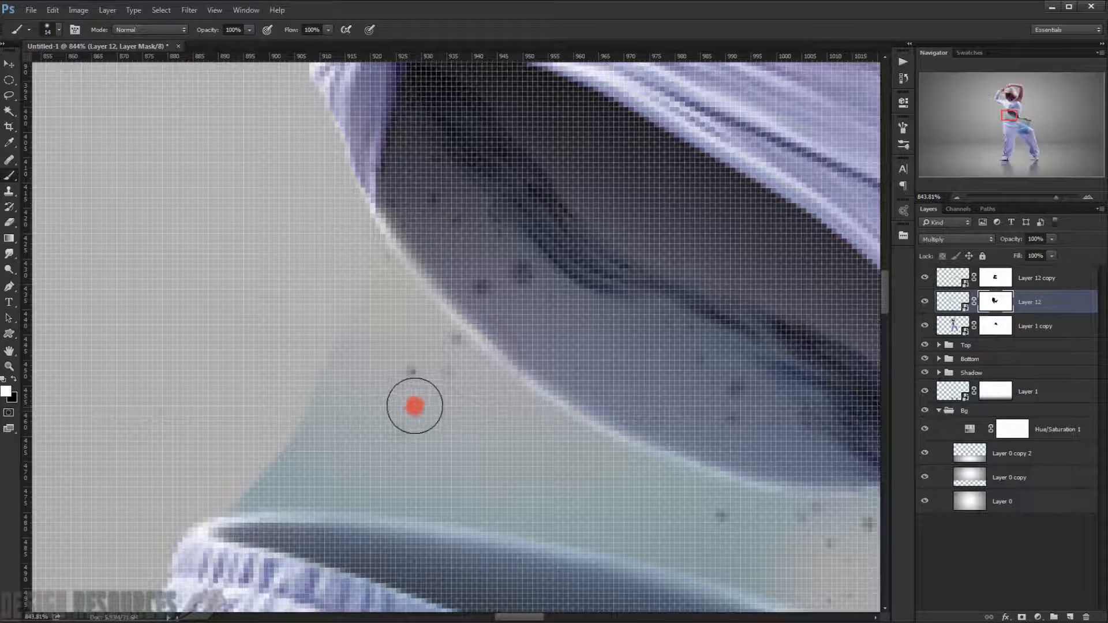
{"action": "mouse_move", "coordinate": [411, 331]}
{"action": "left_mouse_down"}
{"action": "mouse_move", "coordinate": [418, 399]}
{"action": "mouse_move", "coordinate": [378, 462]}
{"action": "mouse_move", "coordinate": [430, 371]}
{"action": "mouse_move", "coordinate": [400, 375]}
{"action": "left_mouse_up"}
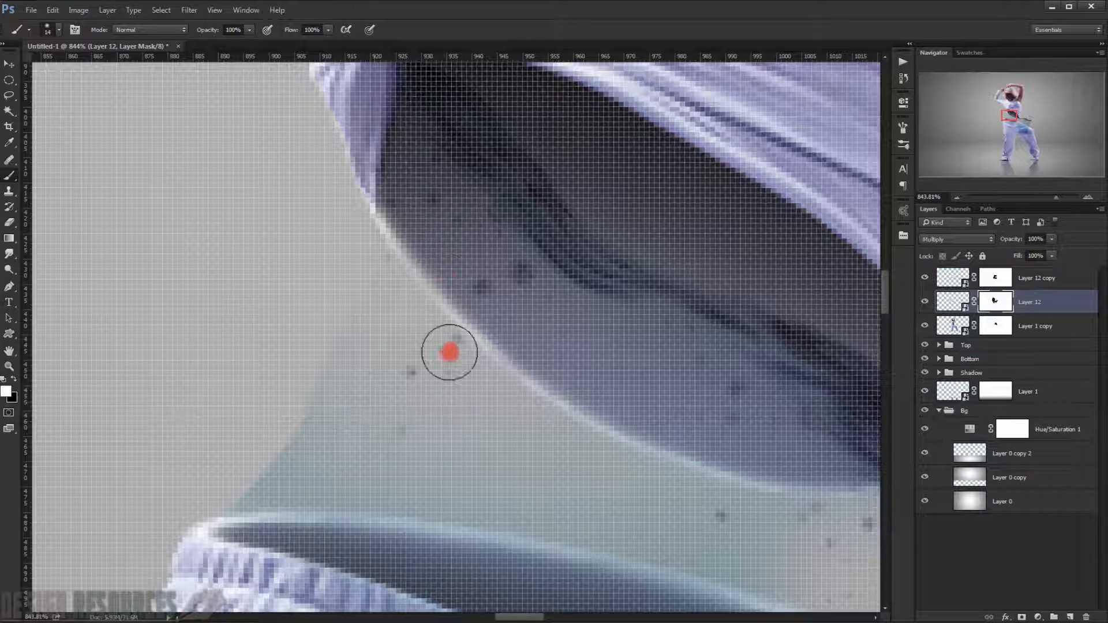
{"action": "left_click_drag", "start_coordinate": [527, 314], "coordinate": [483, 254]}
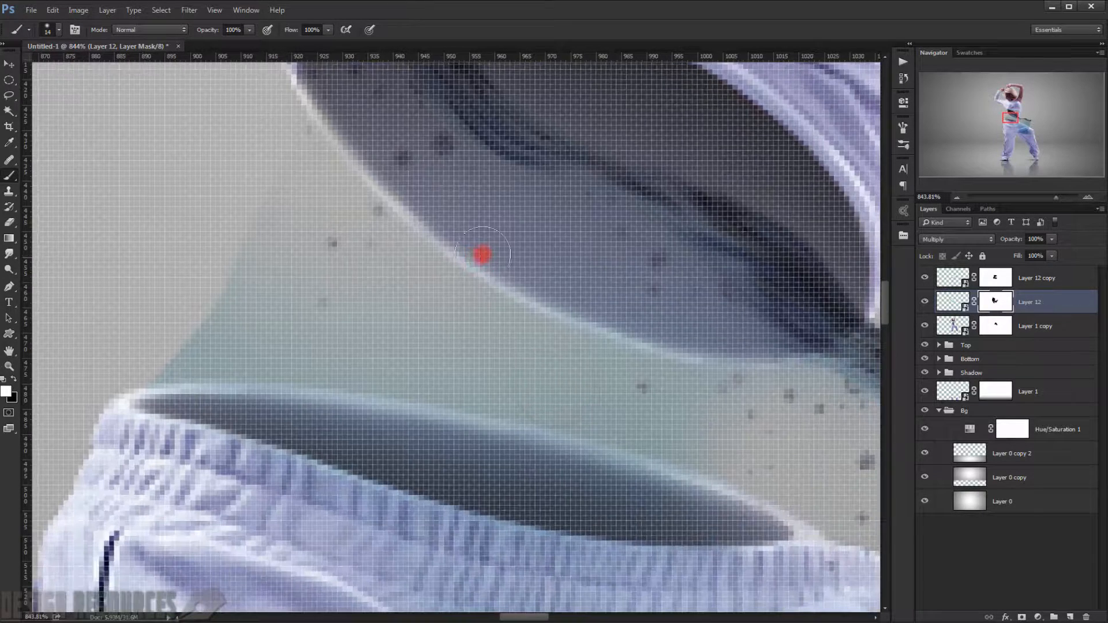
{"action": "scroll", "coordinate": [608, 280], "scroll_direction": "down", "scroll_amount": 5}
{"action": "scroll", "coordinate": [622, 259], "scroll_direction": "up", "scroll_amount": 2}
{"action": "left_click_drag", "start_coordinate": [616, 289], "coordinate": [568, 300]}
{"action": "left_click", "coordinate": [924, 300]}
{"action": "left_click", "coordinate": [924, 301]}
{"action": "scroll", "coordinate": [577, 250], "scroll_direction": "up", "scroll_amount": 3}
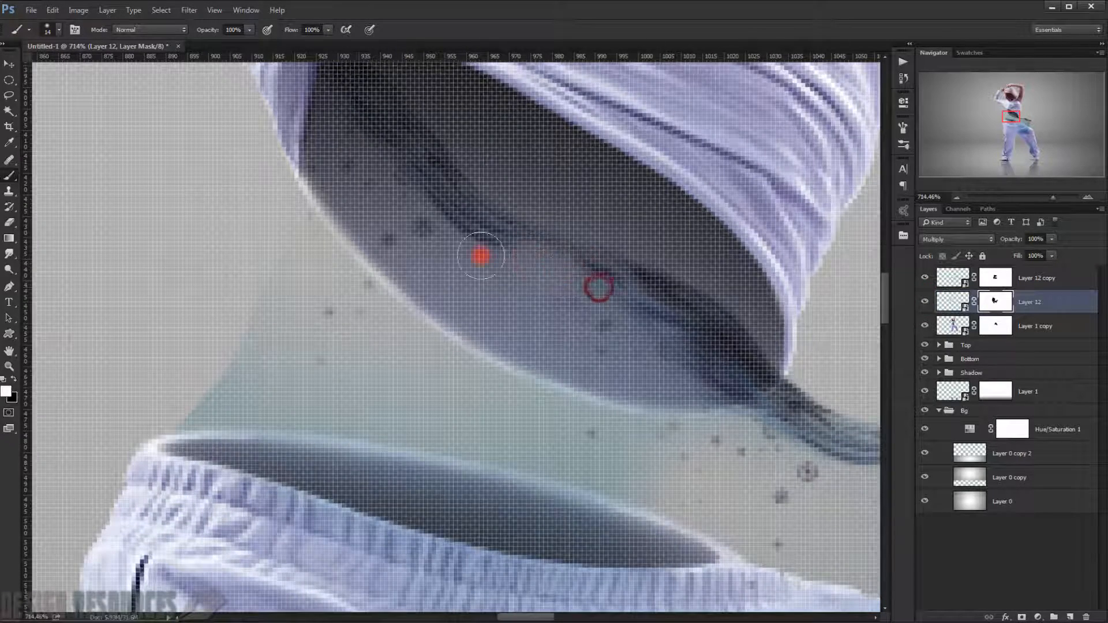
Check Layer 12 copy's contribution and try painting its mask over the raised thigh with a 37 px brush.
{"action": "scroll", "coordinate": [682, 340], "scroll_direction": "down", "scroll_amount": 4}
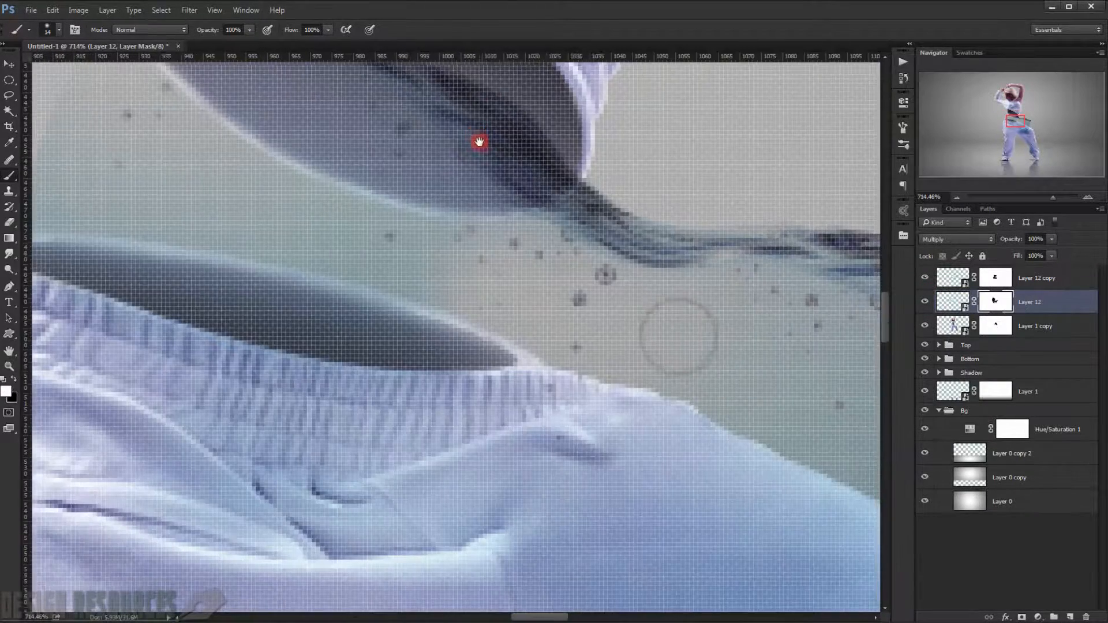
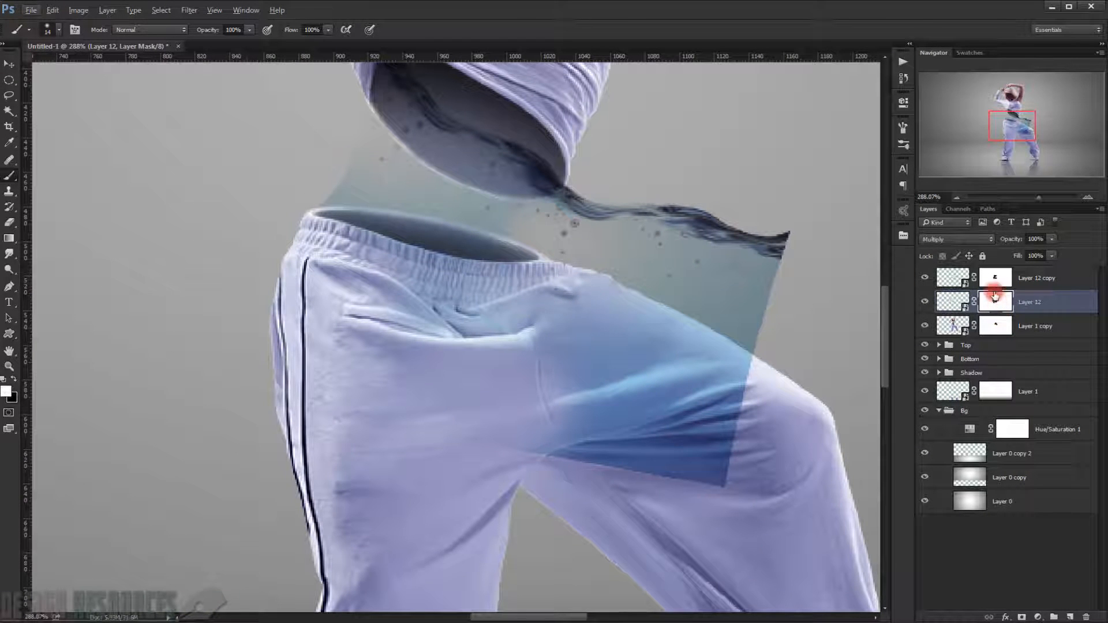
{"action": "left_click", "coordinate": [925, 279]}
{"action": "left_click", "coordinate": [925, 279]}
{"action": "scroll", "coordinate": [504, 282], "scroll_direction": "up", "scroll_amount": 1}
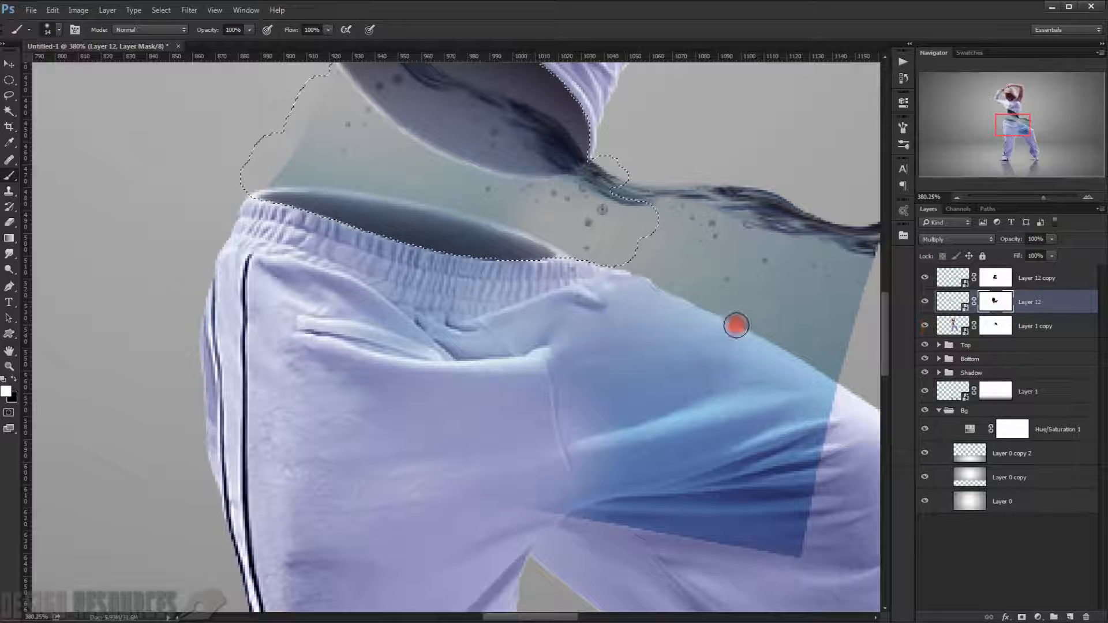
{"action": "mouse_move", "coordinate": [555, 320]}
{"action": "left_mouse_down"}
{"action": "mouse_move", "coordinate": [362, 336]}
{"action": "mouse_move", "coordinate": [570, 377]}
{"action": "mouse_move", "coordinate": [732, 379]}
{"action": "left_mouse_up"}
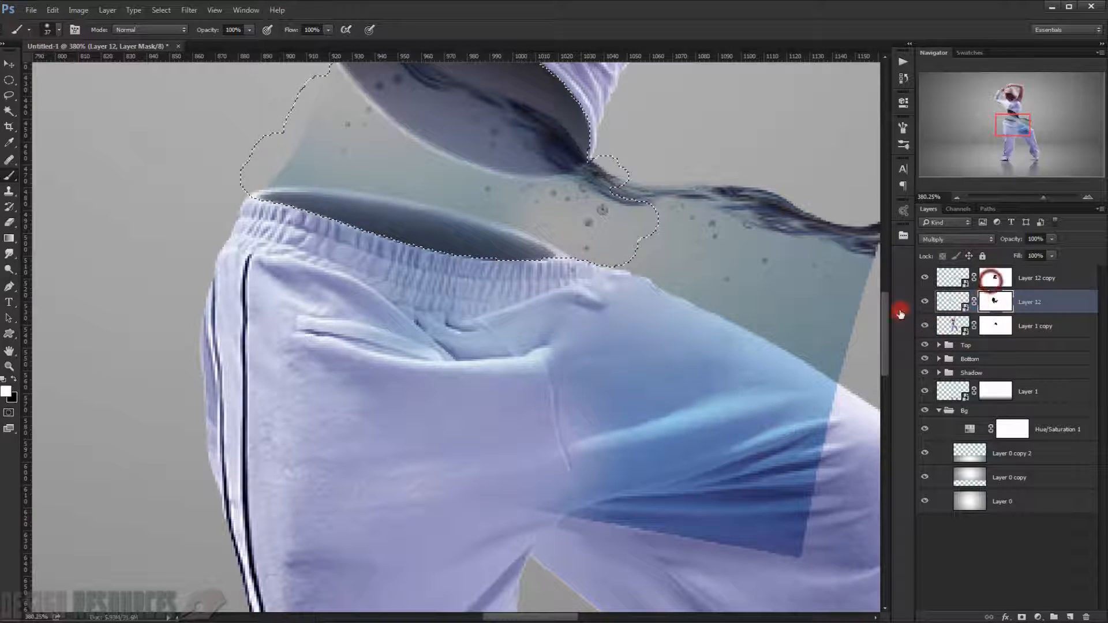
{"action": "left_click", "coordinate": [991, 281]}
{"action": "left_click_drag", "start_coordinate": [609, 399], "coordinate": [710, 383]}
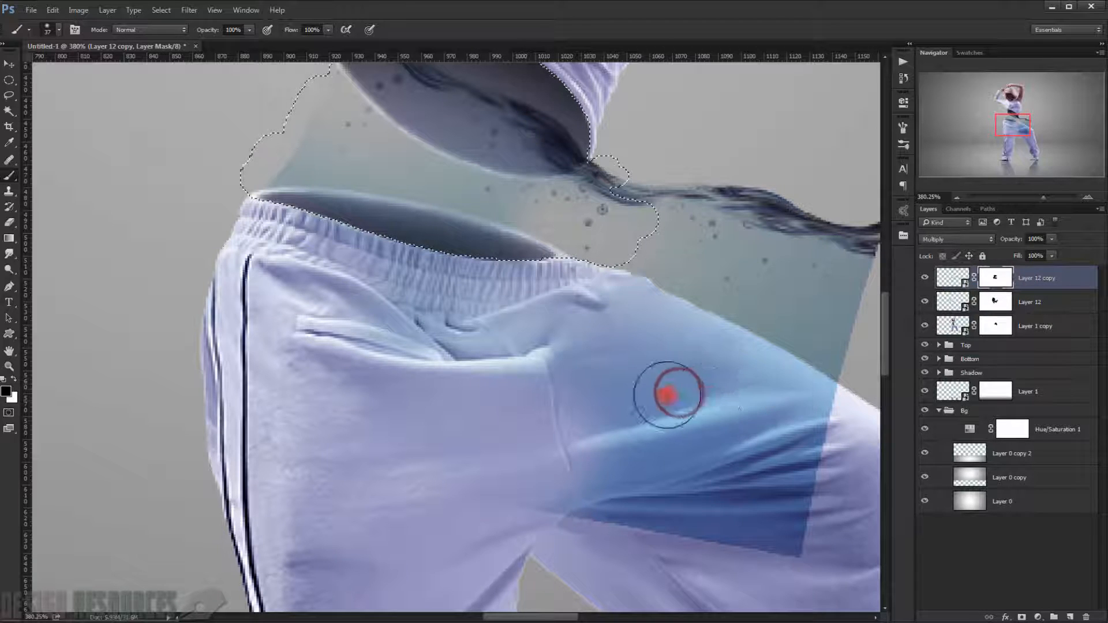
Try painting the masks of Layer 12 and Layer 12 copy around the trouser pocket and thigh seam.
{"action": "left_click", "coordinate": [992, 326]}
{"action": "left_click", "coordinate": [989, 306]}
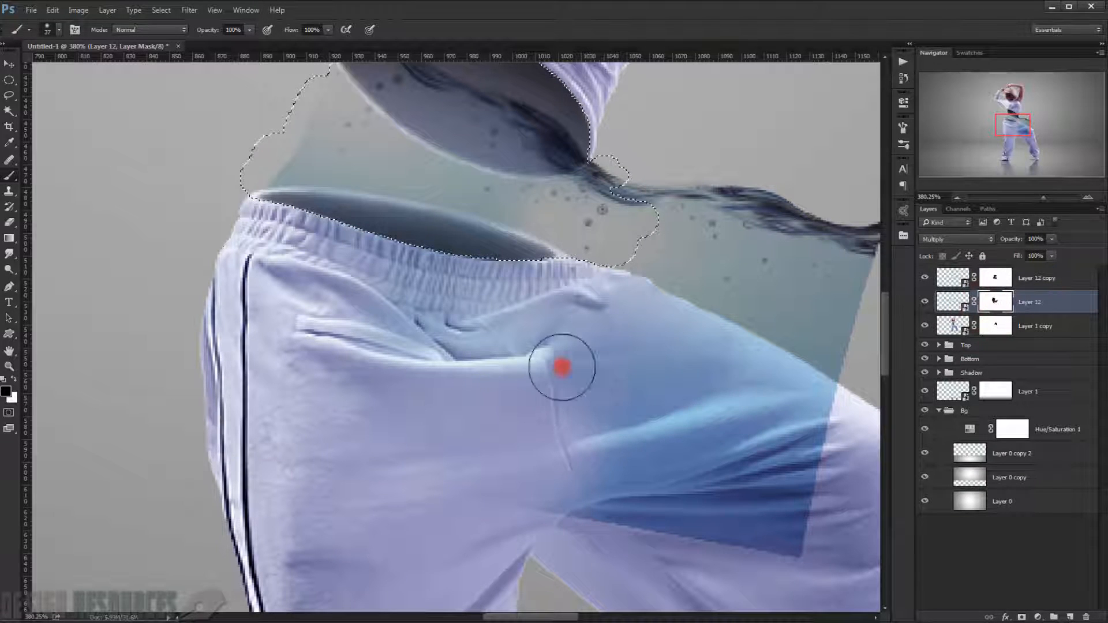
{"action": "mouse_move", "coordinate": [562, 367]}
{"action": "left_mouse_down"}
{"action": "mouse_move", "coordinate": [523, 404]}
{"action": "mouse_move", "coordinate": [468, 412]}
{"action": "mouse_move", "coordinate": [546, 504]}
{"action": "left_mouse_up"}
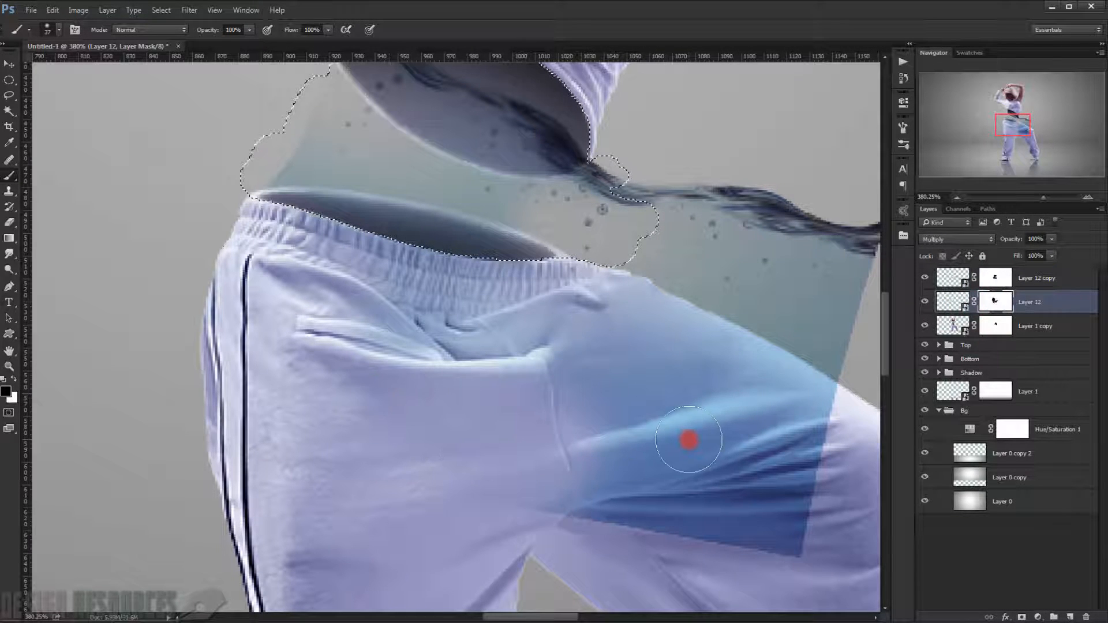
{"action": "mouse_move", "coordinate": [587, 408]}
{"action": "left_mouse_down"}
{"action": "mouse_move", "coordinate": [556, 409]}
{"action": "mouse_move", "coordinate": [623, 463]}
{"action": "left_mouse_up"}
{"action": "key", "text": "x"}
{"action": "left_click", "coordinate": [997, 283]}
{"action": "left_click_drag", "start_coordinate": [593, 407], "coordinate": [504, 398]}
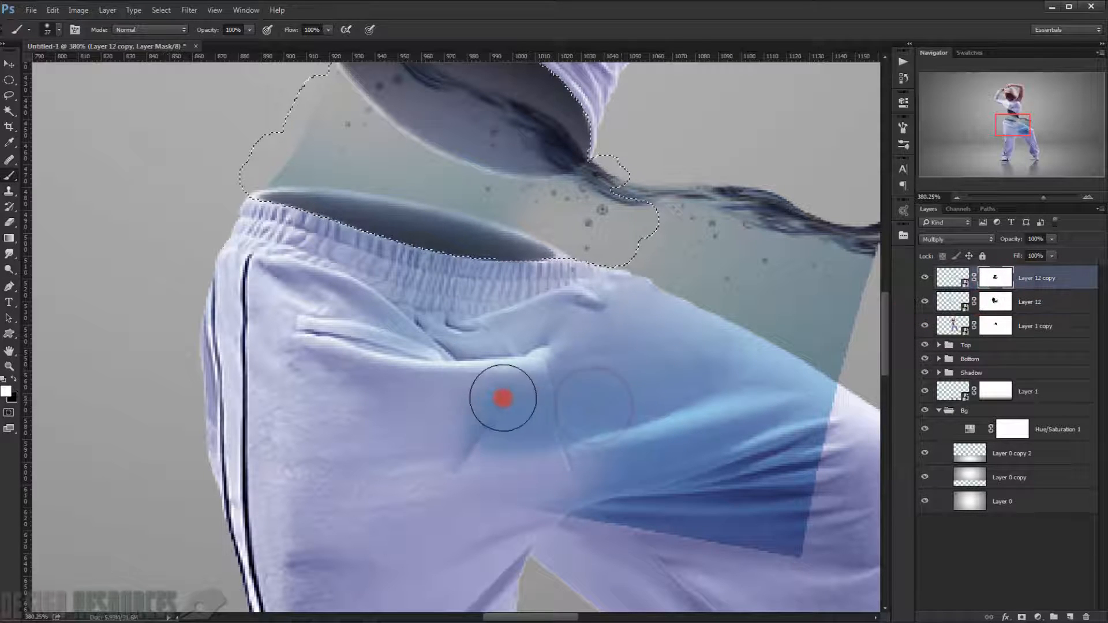
Paint black on Layer 12 copy's mask to remove the blue water covering the trousers' hip and raised thigh.
{"action": "key", "text": "x"}
{"action": "mouse_move", "coordinate": [661, 408]}
{"action": "left_mouse_down"}
{"action": "mouse_move", "coordinate": [662, 363]}
{"action": "mouse_move", "coordinate": [607, 325]}
{"action": "mouse_move", "coordinate": [511, 327]}
{"action": "mouse_move", "coordinate": [562, 307]}
{"action": "mouse_move", "coordinate": [345, 278]}
{"action": "left_mouse_up"}
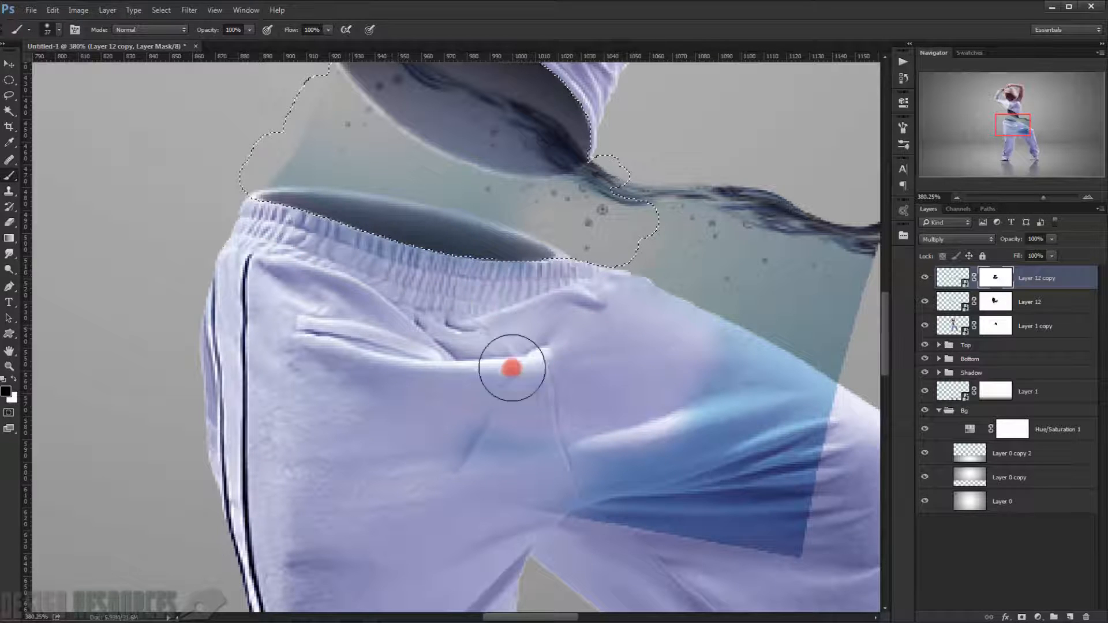
{"action": "mouse_move", "coordinate": [512, 368]}
{"action": "left_mouse_down"}
{"action": "mouse_move", "coordinate": [627, 461]}
{"action": "mouse_move", "coordinate": [780, 528]}
{"action": "mouse_move", "coordinate": [656, 524]}
{"action": "mouse_move", "coordinate": [797, 454]}
{"action": "mouse_move", "coordinate": [788, 406]}
{"action": "mouse_move", "coordinate": [743, 385]}
{"action": "mouse_move", "coordinate": [755, 407]}
{"action": "mouse_move", "coordinate": [706, 370]}
{"action": "mouse_move", "coordinate": [781, 365]}
{"action": "mouse_move", "coordinate": [805, 376]}
{"action": "mouse_move", "coordinate": [787, 411]}
{"action": "left_mouse_up"}
{"action": "mouse_move", "coordinate": [793, 416]}
{"action": "left_mouse_down"}
{"action": "mouse_move", "coordinate": [618, 359]}
{"action": "mouse_move", "coordinate": [673, 359]}
{"action": "left_mouse_up"}
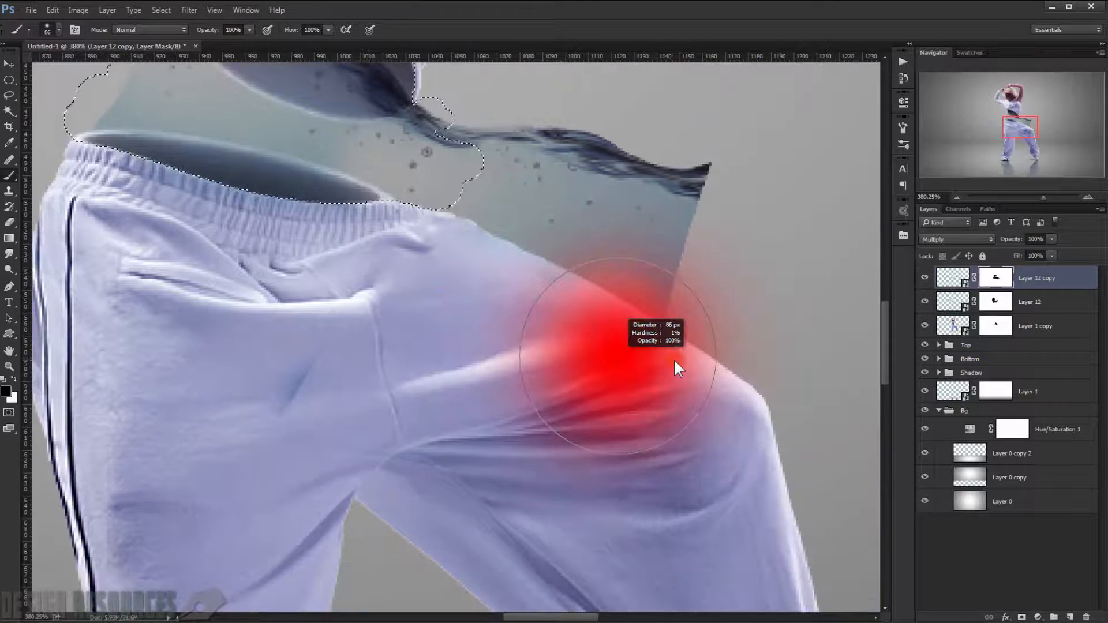
With a soft brush of about 86 px, mask out the water's outer end and the remaining tint over the thigh on both water layers.
{"action": "mouse_move", "coordinate": [742, 161]}
{"action": "left_mouse_down"}
{"action": "mouse_move", "coordinate": [670, 112]}
{"action": "mouse_move", "coordinate": [733, 167]}
{"action": "mouse_move", "coordinate": [702, 374]}
{"action": "mouse_move", "coordinate": [480, 384]}
{"action": "left_mouse_up"}
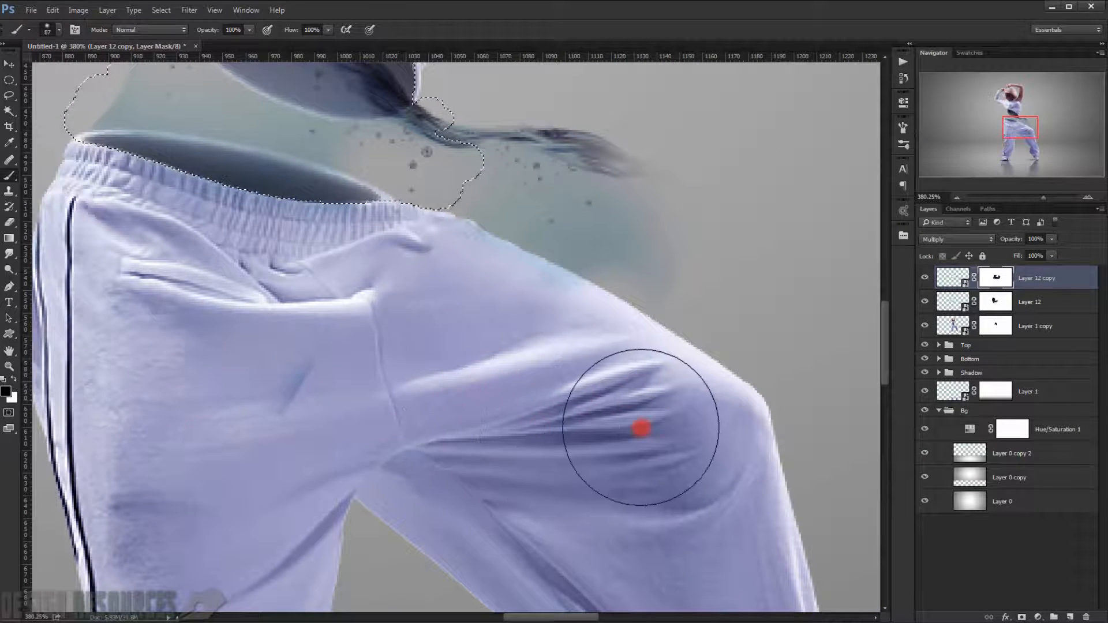
{"action": "left_click", "coordinate": [995, 301]}
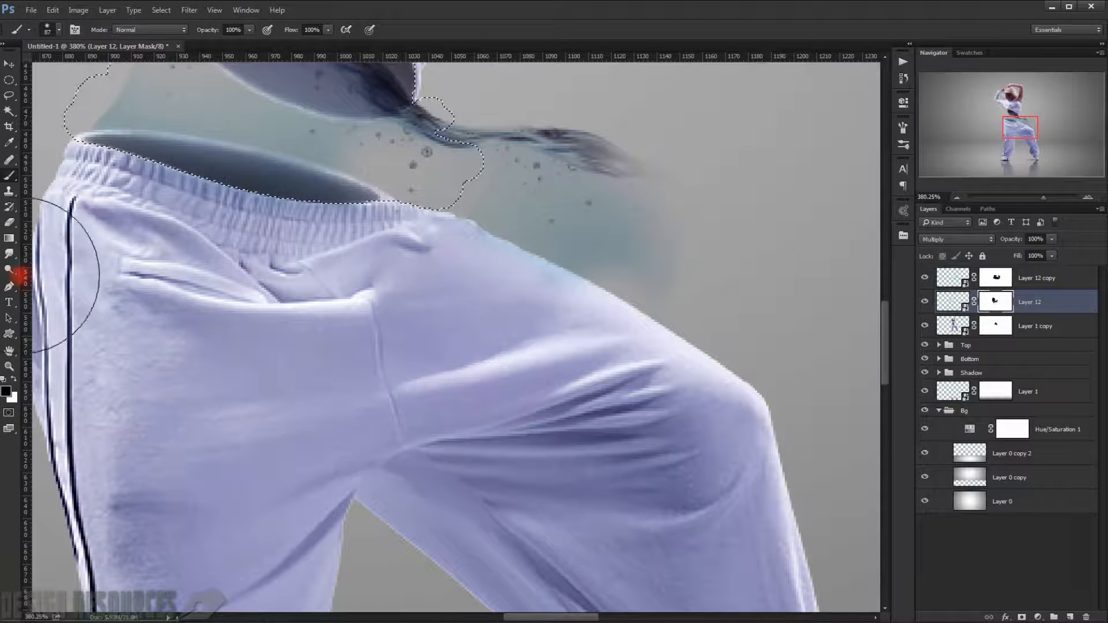
{"action": "mouse_move", "coordinate": [12, 211]}
{"action": "left_mouse_down"}
{"action": "mouse_move", "coordinate": [58, 214]}
{"action": "mouse_move", "coordinate": [198, 265]}
{"action": "mouse_move", "coordinate": [123, 259]}
{"action": "mouse_move", "coordinate": [614, 324]}
{"action": "mouse_move", "coordinate": [524, 332]}
{"action": "mouse_move", "coordinate": [572, 354]}
{"action": "left_mouse_up"}
{"action": "left_click", "coordinate": [1026, 328]}
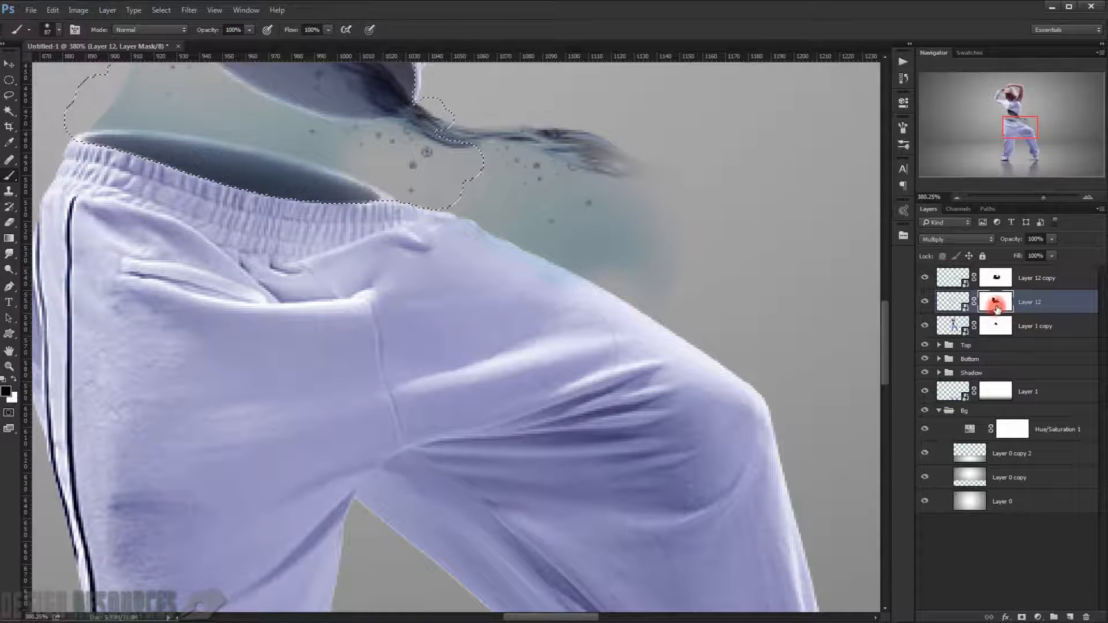
{"action": "left_click", "coordinate": [997, 277]}
{"action": "left_click", "coordinate": [693, 297]}
{"action": "mouse_move", "coordinate": [682, 321]}
{"action": "left_mouse_down"}
{"action": "mouse_move", "coordinate": [760, 209]}
{"action": "mouse_move", "coordinate": [746, 175]}
{"action": "mouse_move", "coordinate": [641, 321]}
{"action": "mouse_move", "coordinate": [425, 354]}
{"action": "mouse_move", "coordinate": [439, 322]}
{"action": "mouse_move", "coordinate": [545, 332]}
{"action": "mouse_move", "coordinate": [356, 305]}
{"action": "mouse_move", "coordinate": [398, 319]}
{"action": "mouse_move", "coordinate": [366, 393]}
{"action": "left_mouse_up"}
Clear the selection, reduce the brush to 34 px and toggle Layer 12 copy to compare the two water layers.
{"action": "scroll", "coordinate": [538, 263], "scroll_direction": "up", "scroll_amount": 5}
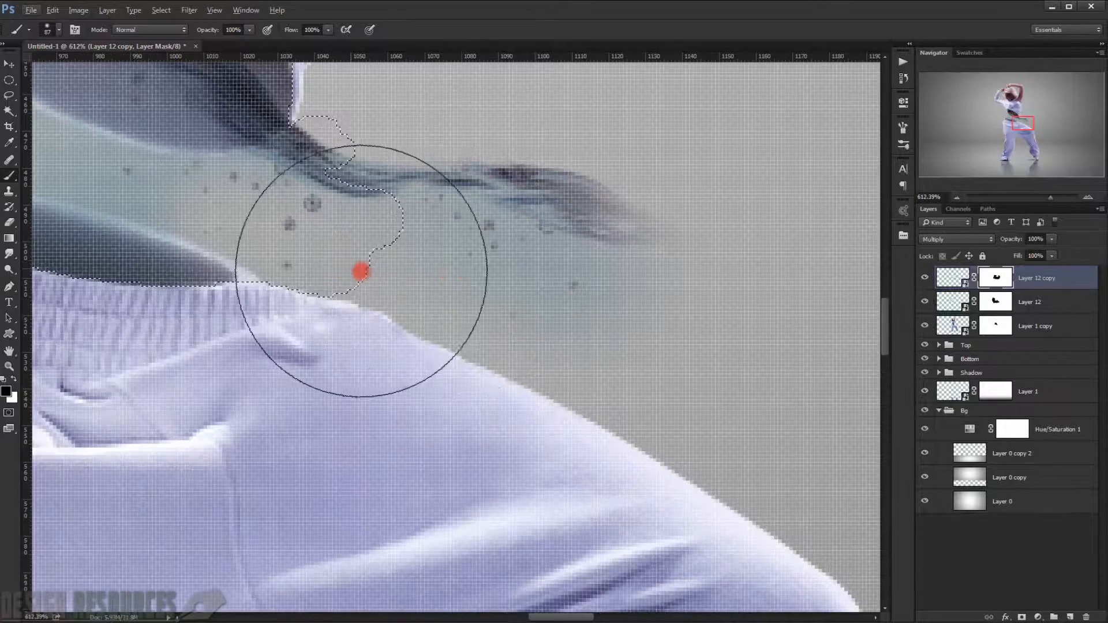
{"action": "key", "text": "ctrl+d"}
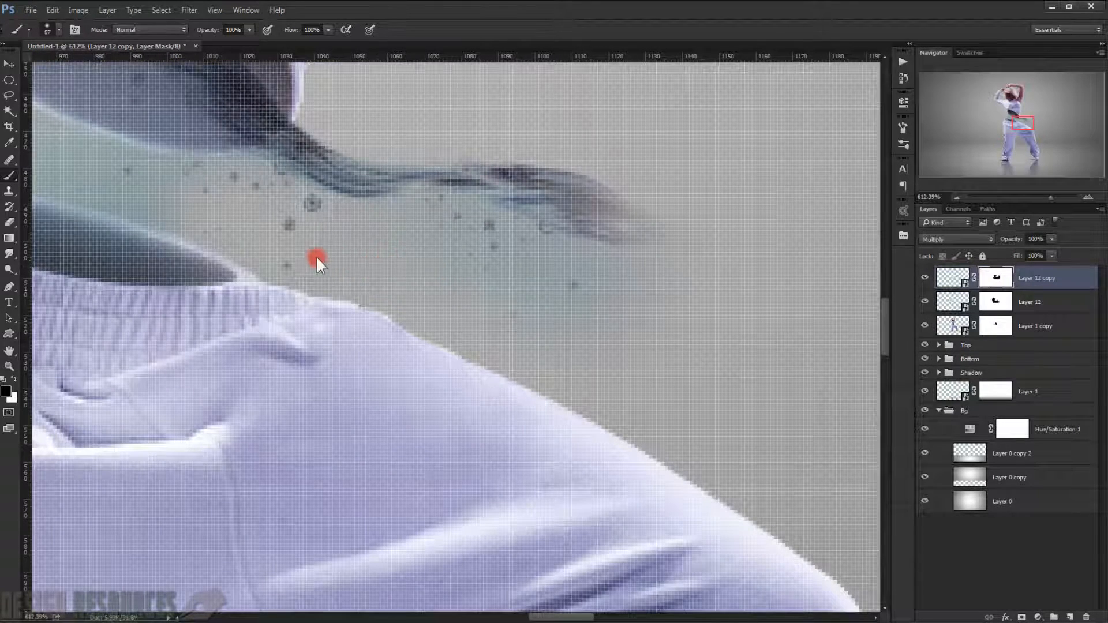
{"action": "left_click_drag", "start_coordinate": [317, 258], "coordinate": [288, 257]}
{"action": "left_click", "coordinate": [925, 300]}
{"action": "left_click", "coordinate": [922, 283]}
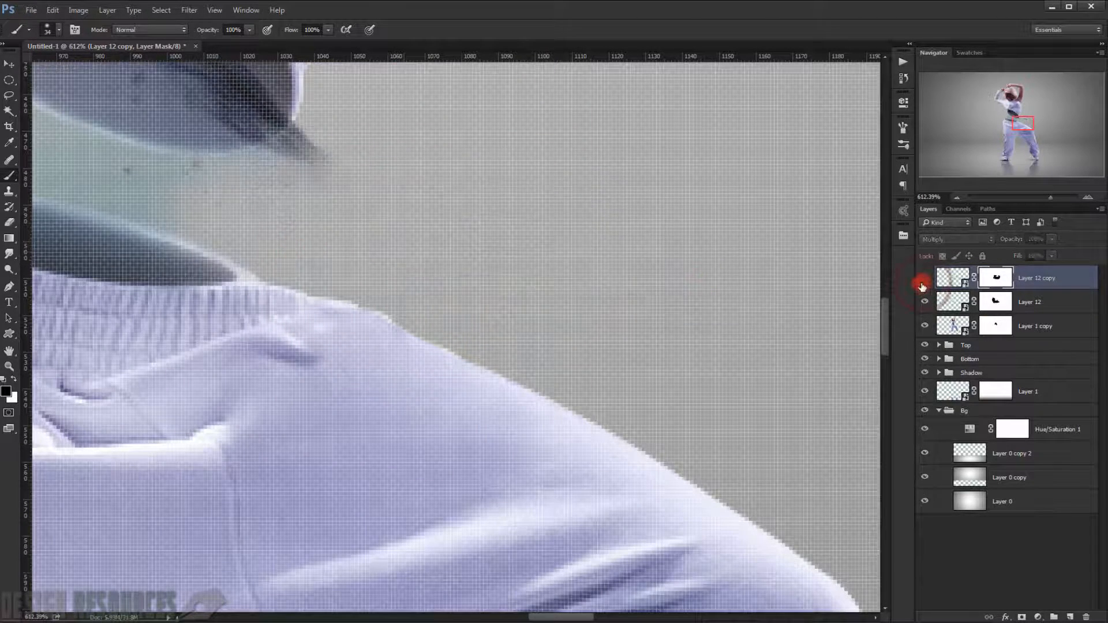
{"action": "left_click", "coordinate": [923, 282]}
Refine Layer 12 copy's mask with white and black strokes across the water between the shirt hem and waistband.
{"action": "left_click", "coordinate": [996, 297]}
{"action": "left_click", "coordinate": [997, 284]}
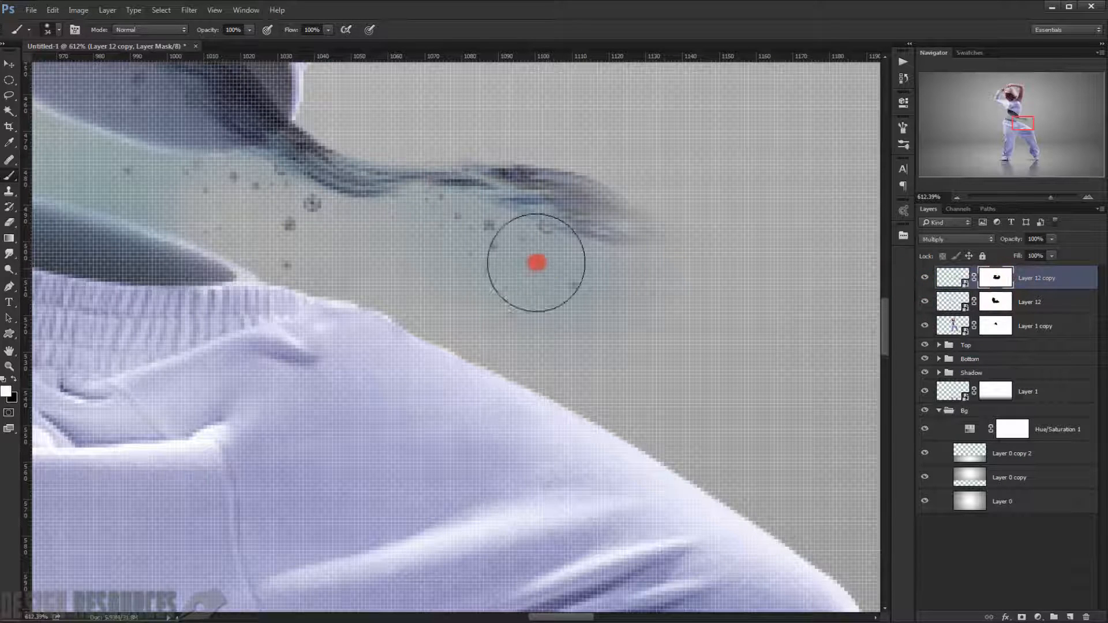
{"action": "left_click_drag", "start_coordinate": [526, 258], "coordinate": [330, 232]}
{"action": "key", "text": "x"}
{"action": "left_click_drag", "start_coordinate": [220, 216], "coordinate": [310, 223]}
{"action": "key", "text": "x"}
{"action": "left_click_drag", "start_coordinate": [421, 242], "coordinate": [297, 225]}
{"action": "mouse_move", "coordinate": [377, 235]}
{"action": "left_mouse_down"}
{"action": "mouse_move", "coordinate": [171, 208]}
{"action": "mouse_move", "coordinate": [210, 217]}
{"action": "left_mouse_up"}
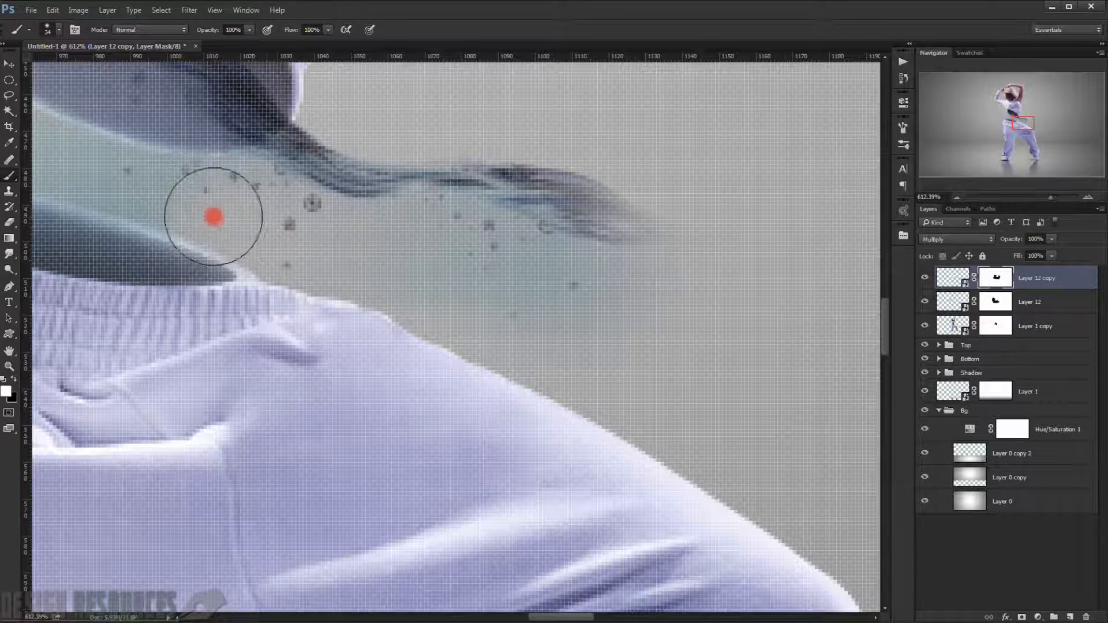
{"action": "mouse_move", "coordinate": [413, 247]}
{"action": "left_mouse_down"}
{"action": "mouse_move", "coordinate": [383, 240]}
{"action": "mouse_move", "coordinate": [458, 229]}
{"action": "left_mouse_up"}
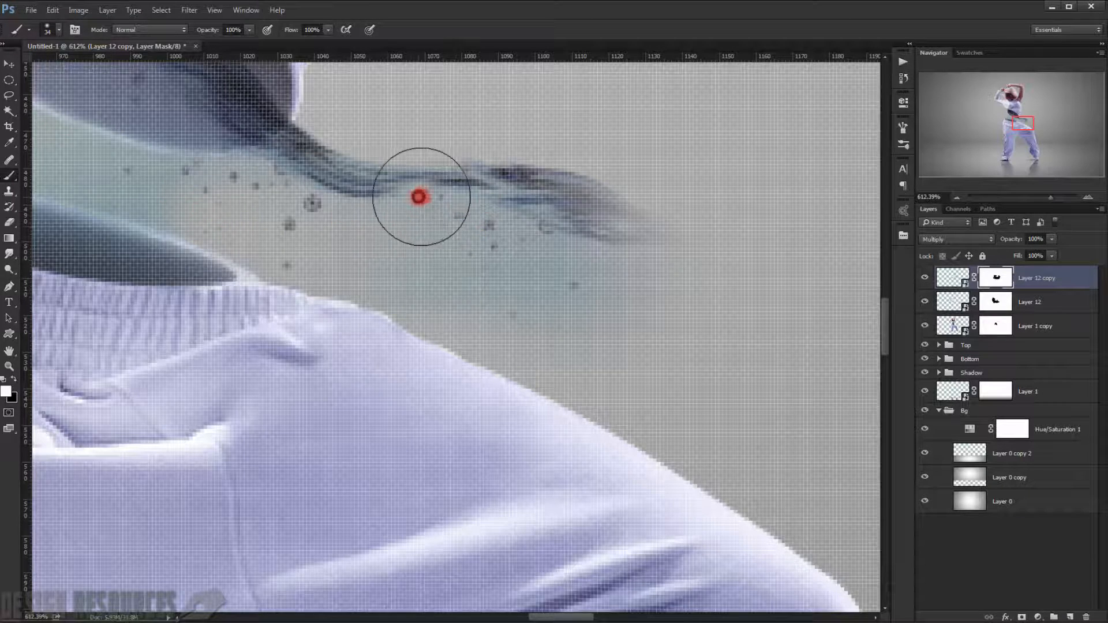
{"action": "mouse_move", "coordinate": [419, 197]}
{"action": "left_mouse_down"}
{"action": "mouse_move", "coordinate": [384, 197]}
{"action": "mouse_move", "coordinate": [561, 222]}
{"action": "left_mouse_up"}
Paint on Layer 12's mask to restore denser water between the shirt's lower corner and the trailing wave.
{"action": "scroll", "coordinate": [510, 211], "scroll_direction": "down", "scroll_amount": 5}
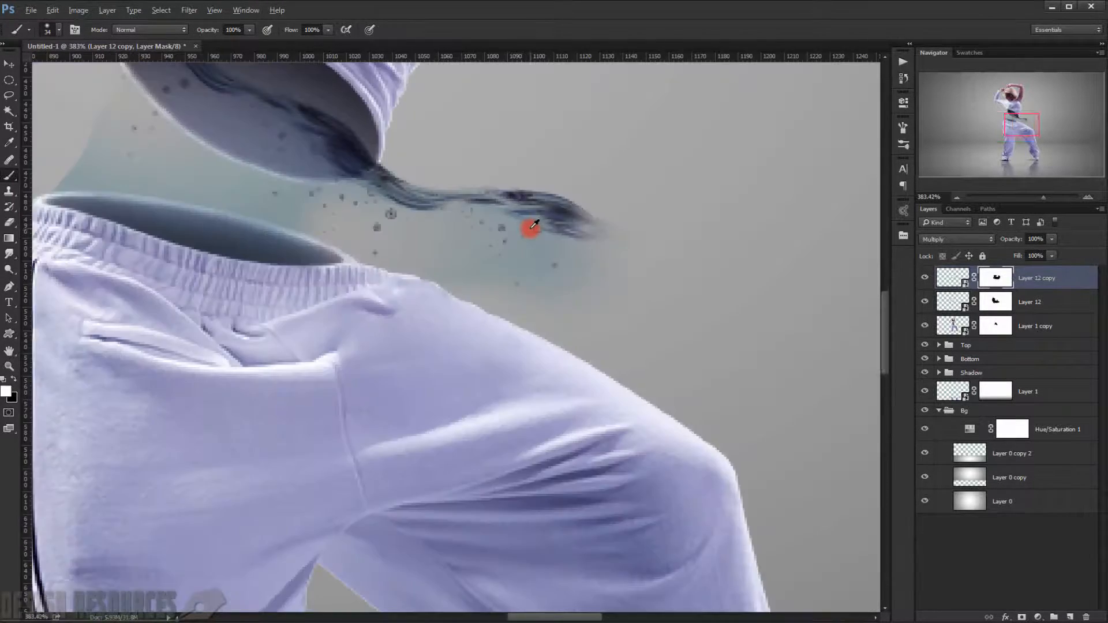
{"action": "scroll", "coordinate": [369, 202], "scroll_direction": "up", "scroll_amount": 2}
{"action": "left_click", "coordinate": [995, 301]}
{"action": "mouse_move", "coordinate": [570, 231]}
{"action": "left_mouse_down"}
{"action": "mouse_move", "coordinate": [404, 228]}
{"action": "mouse_move", "coordinate": [526, 253]}
{"action": "mouse_move", "coordinate": [478, 240]}
{"action": "mouse_move", "coordinate": [519, 251]}
{"action": "mouse_move", "coordinate": [532, 237]}
{"action": "mouse_move", "coordinate": [505, 247]}
{"action": "left_mouse_up"}
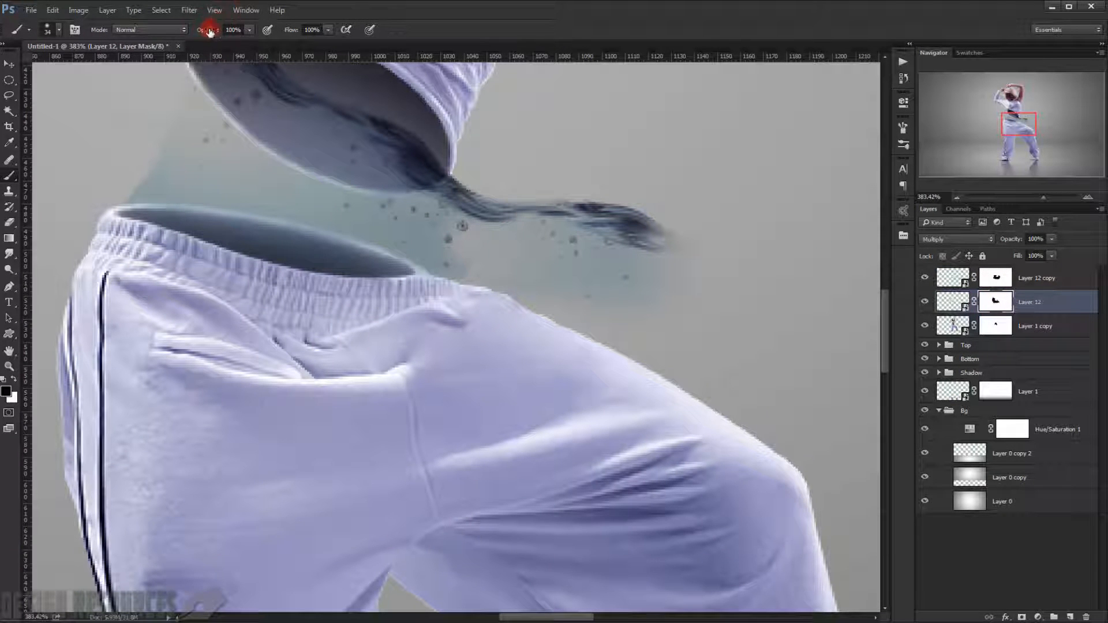
Set the brush opacity to 72% and paint black on Layer 12's mask to soften the water above the raised thigh.
{"action": "scroll", "coordinate": [456, 223], "scroll_direction": "up", "scroll_amount": 2}
{"action": "right_click", "coordinate": [458, 219], "text": "alt"}
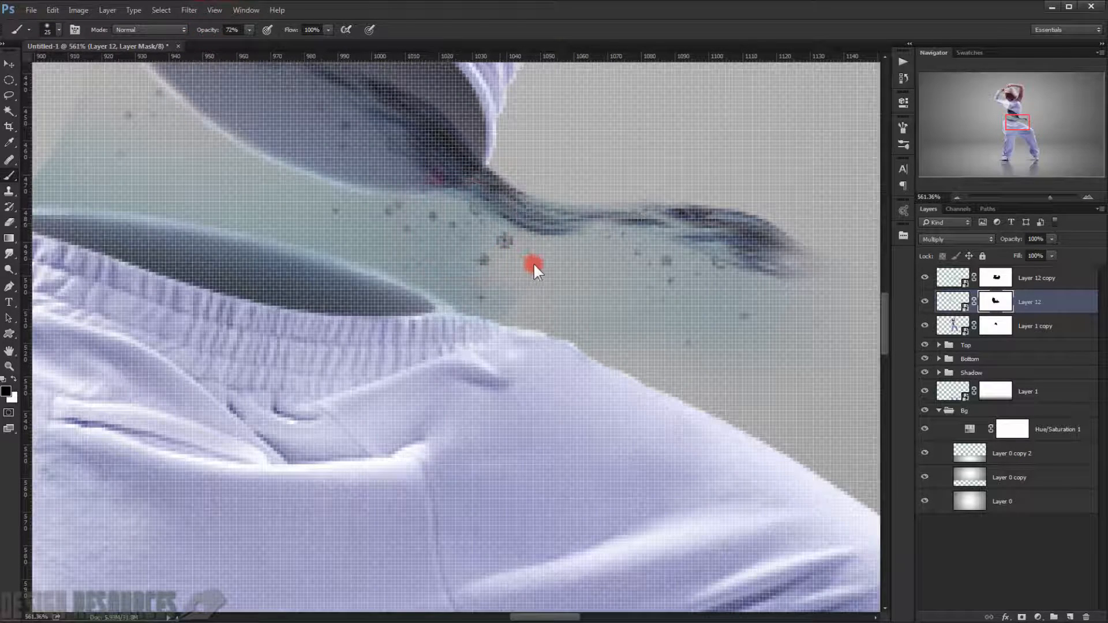
{"action": "mouse_move", "coordinate": [556, 306]}
{"action": "left_mouse_down"}
{"action": "mouse_move", "coordinate": [563, 334]}
{"action": "mouse_move", "coordinate": [428, 381]}
{"action": "mouse_move", "coordinate": [536, 336]}
{"action": "mouse_move", "coordinate": [712, 349]}
{"action": "left_mouse_up"}
{"action": "scroll", "coordinate": [596, 329], "scroll_direction": "down", "scroll_amount": 2}
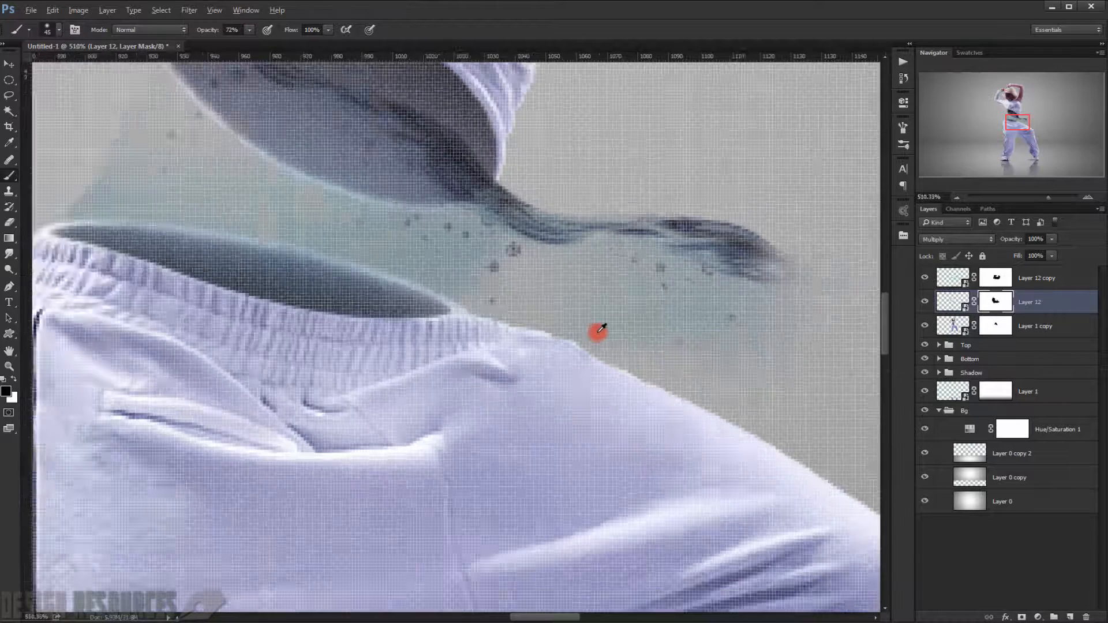
{"action": "scroll", "coordinate": [610, 314], "scroll_direction": "down", "scroll_amount": 4}
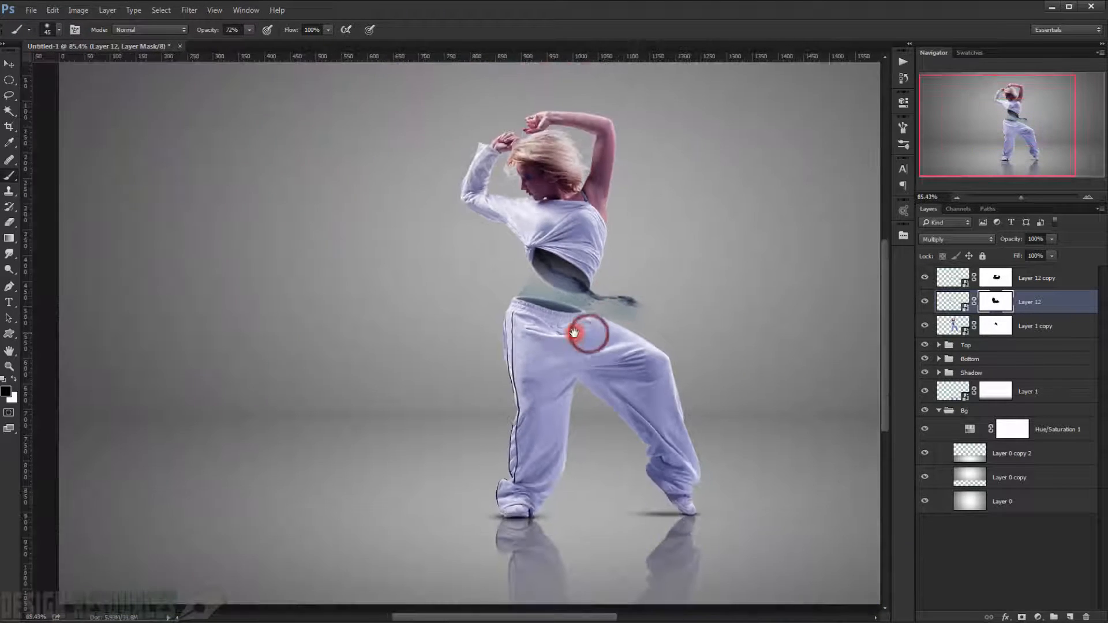
{"action": "scroll", "coordinate": [572, 295], "scroll_direction": "up", "scroll_amount": 2}
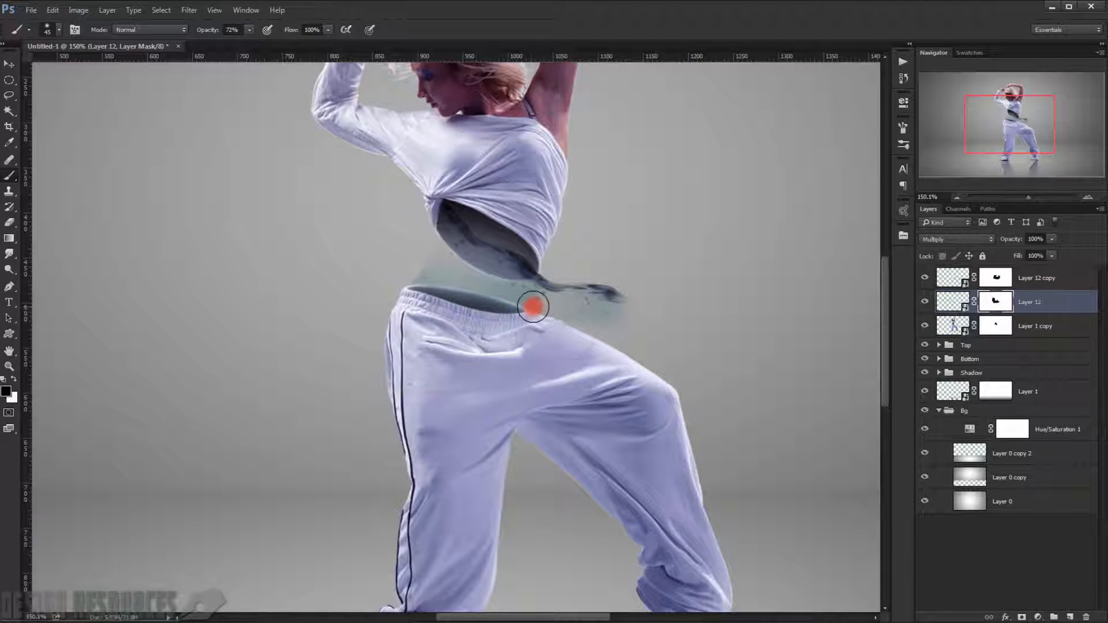
Open Water Splash 01.png from the Aqua folder in Windows Explorer, and copy its entire image into the dancer document.
{"action": "key", "text": "alt+Tab"}
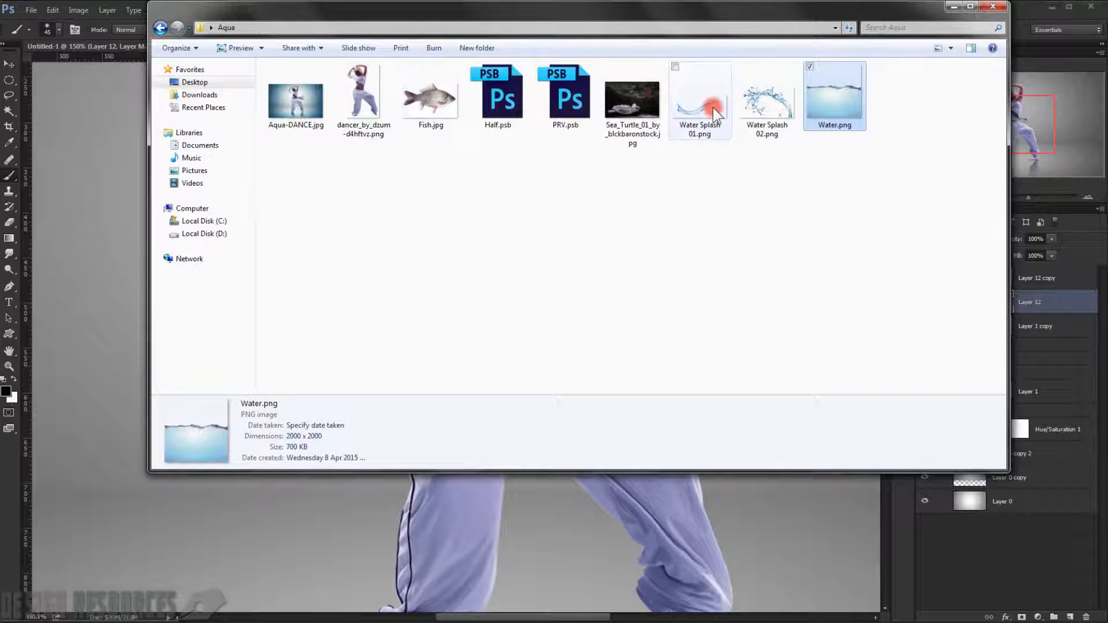
{"action": "left_click_drag", "start_coordinate": [712, 108], "coordinate": [12, 467]}
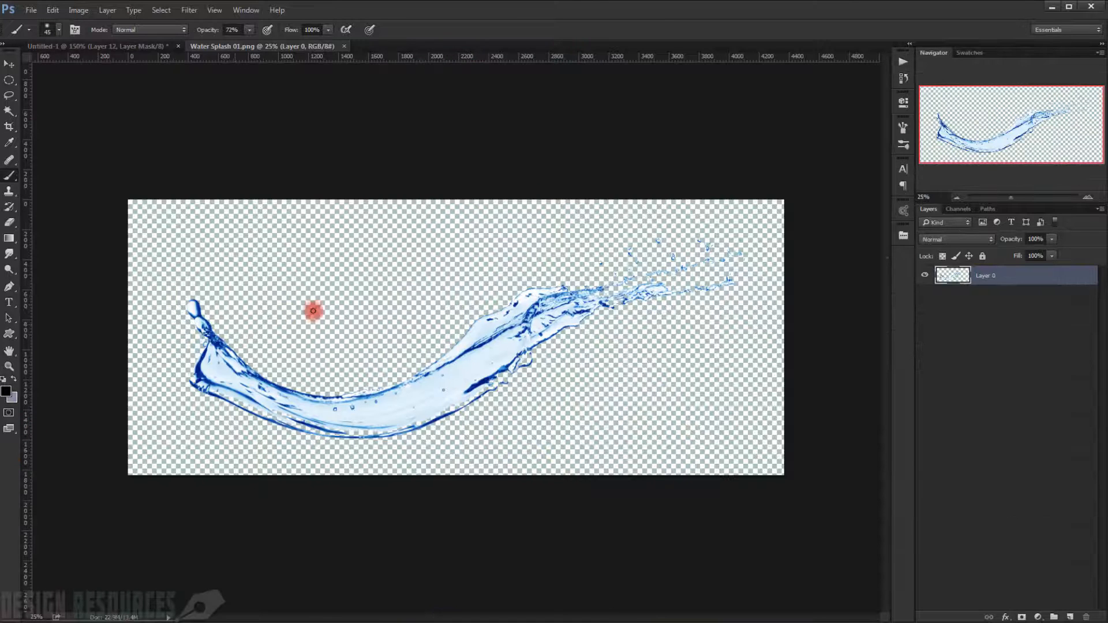
{"action": "key", "text": "ctrl+a"}
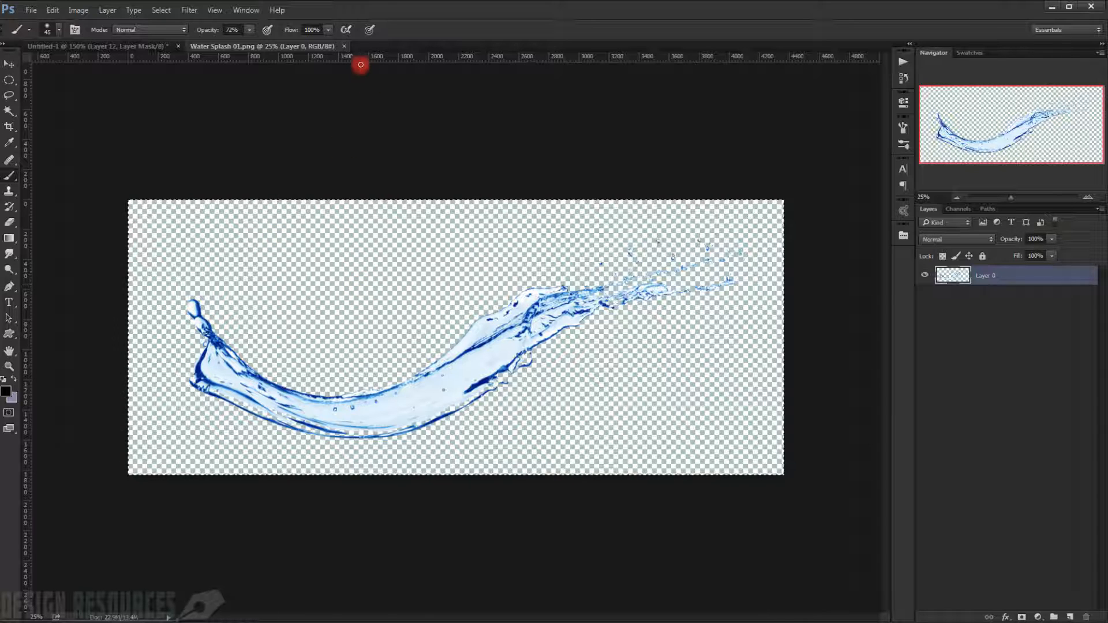
{"action": "left_click", "coordinate": [344, 46]}
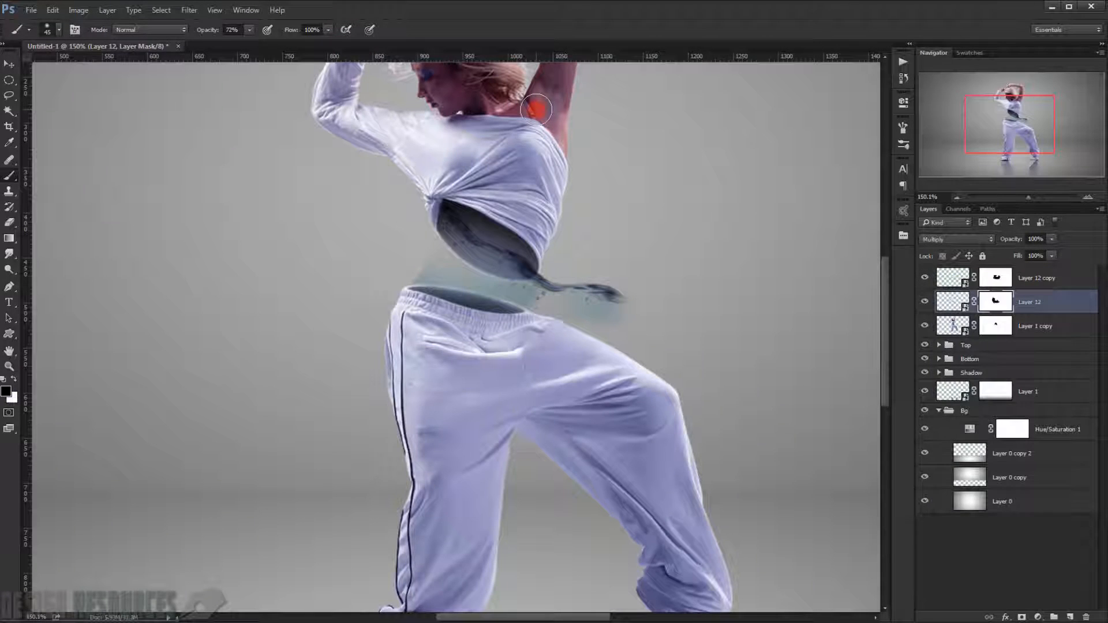
{"action": "key", "text": "ctrl+v"}
Place the pasted splash layer above Layer 12 copy and open its layer options.
{"action": "left_click_drag", "start_coordinate": [1020, 290], "coordinate": [999, 269]}
{"action": "right_click", "coordinate": [1020, 283]}
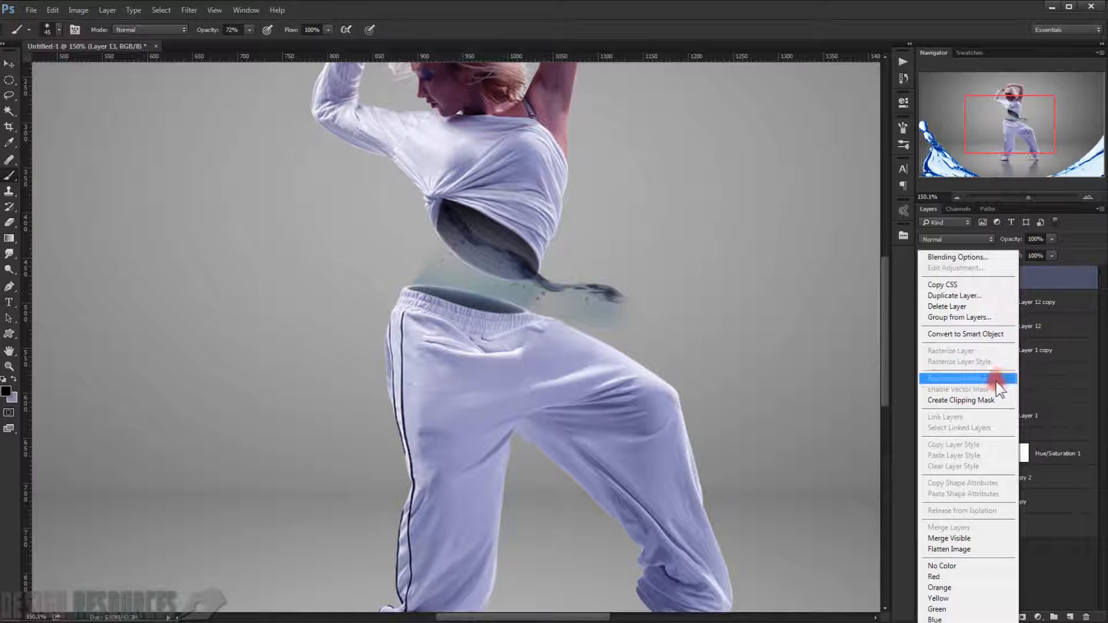
Convert the water splash on Layer 13 to a smart object and scale it down to about 16%.
{"action": "left_click", "coordinate": [993, 337]}
{"action": "scroll", "coordinate": [682, 304], "scroll_direction": "down", "scroll_amount": 3}
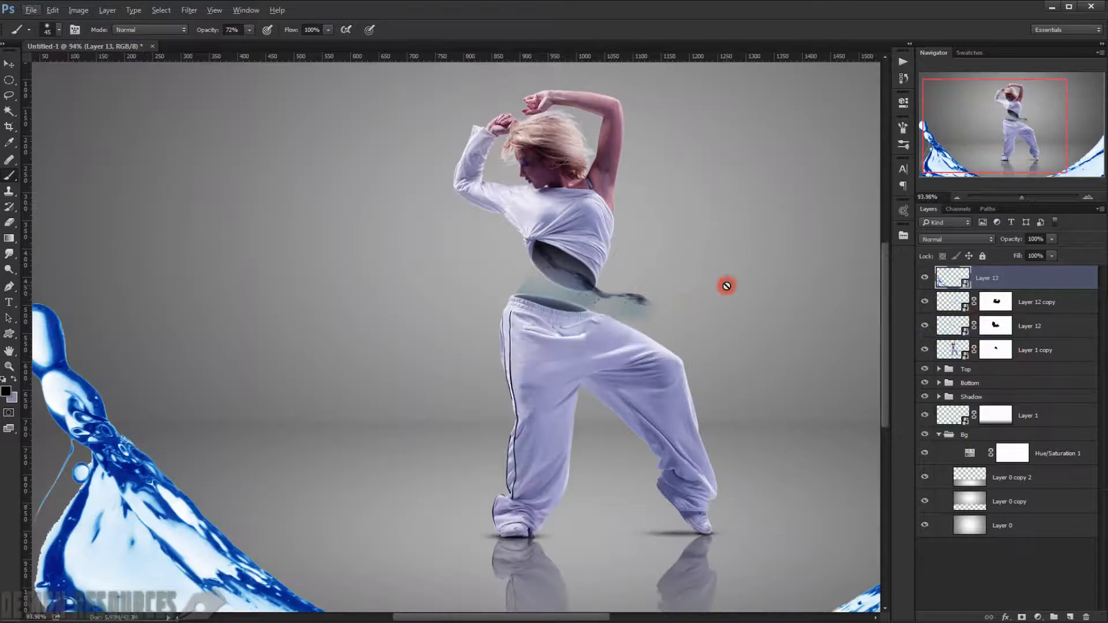
{"action": "key", "text": "ctrl+t"}
{"action": "scroll", "coordinate": [379, 307], "scroll_direction": "down", "scroll_amount": 3}
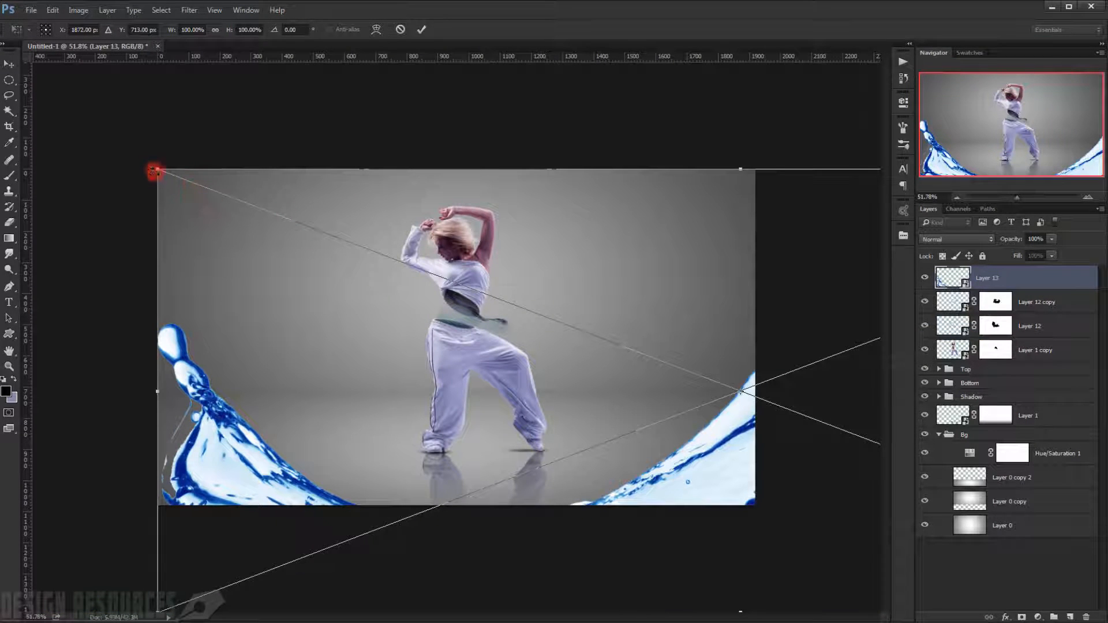
{"action": "left_click_drag", "start_coordinate": [155, 170], "coordinate": [525, 341]}
{"action": "scroll", "coordinate": [527, 358], "scroll_direction": "up", "scroll_amount": 6}
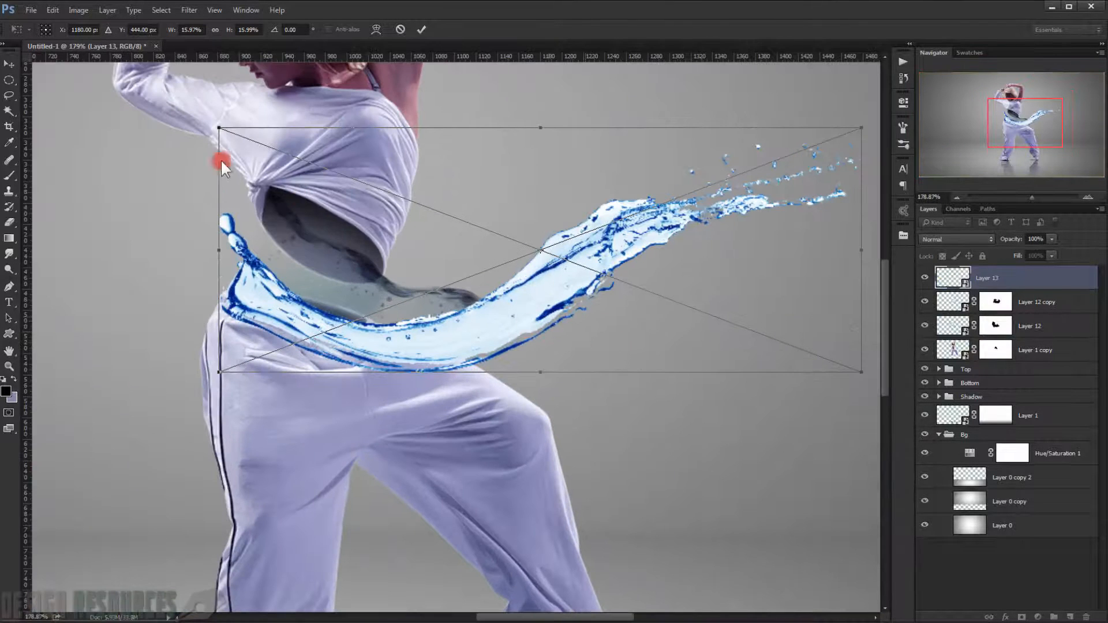
Shrink the splash to about 6.4%, rotate it about 26° and place it at the lower edge of the cut torso.
{"action": "left_click_drag", "start_coordinate": [218, 126], "coordinate": [412, 202]}
{"action": "left_click_drag", "start_coordinate": [546, 263], "coordinate": [473, 274]}
{"action": "left_click_drag", "start_coordinate": [574, 183], "coordinate": [603, 285]}
{"action": "left_click_drag", "start_coordinate": [466, 340], "coordinate": [441, 302]}
{"action": "left_click_drag", "start_coordinate": [588, 249], "coordinate": [569, 202]}
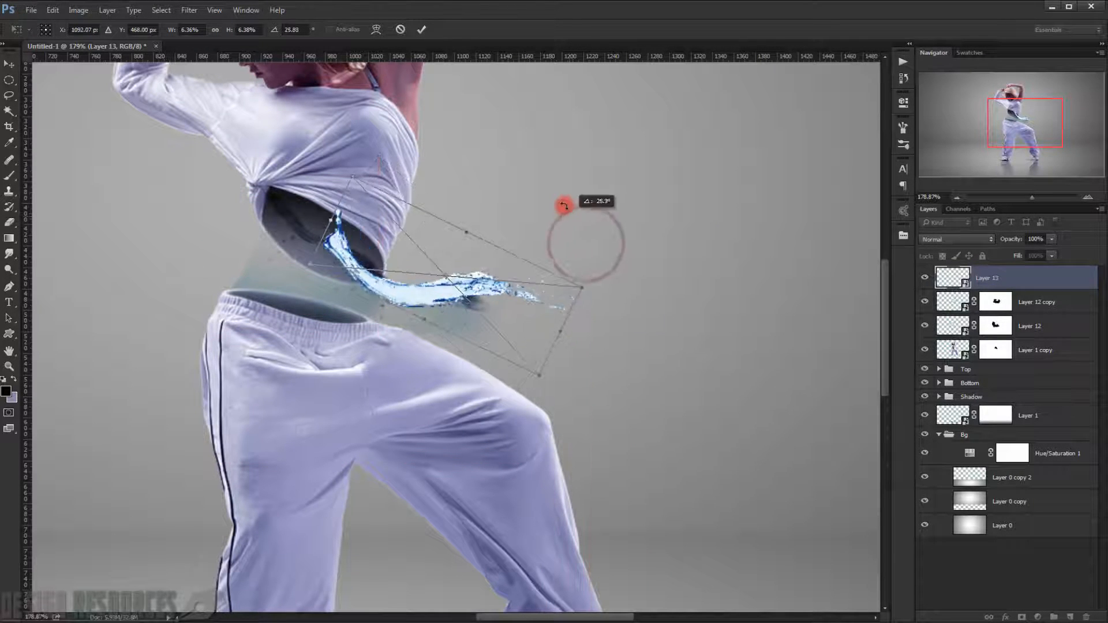
Fine-tune the splash to a rotation of about 39.6° so it streams out of the shirt's lower back edge, and apply the transform.
{"action": "scroll", "coordinate": [457, 289], "scroll_direction": "up", "scroll_amount": 5}
{"action": "left_click_drag", "start_coordinate": [692, 220], "coordinate": [703, 266]}
{"action": "mouse_move", "coordinate": [393, 309]}
{"action": "left_mouse_down"}
{"action": "mouse_move", "coordinate": [406, 370]}
{"action": "mouse_move", "coordinate": [383, 322]}
{"action": "left_mouse_up"}
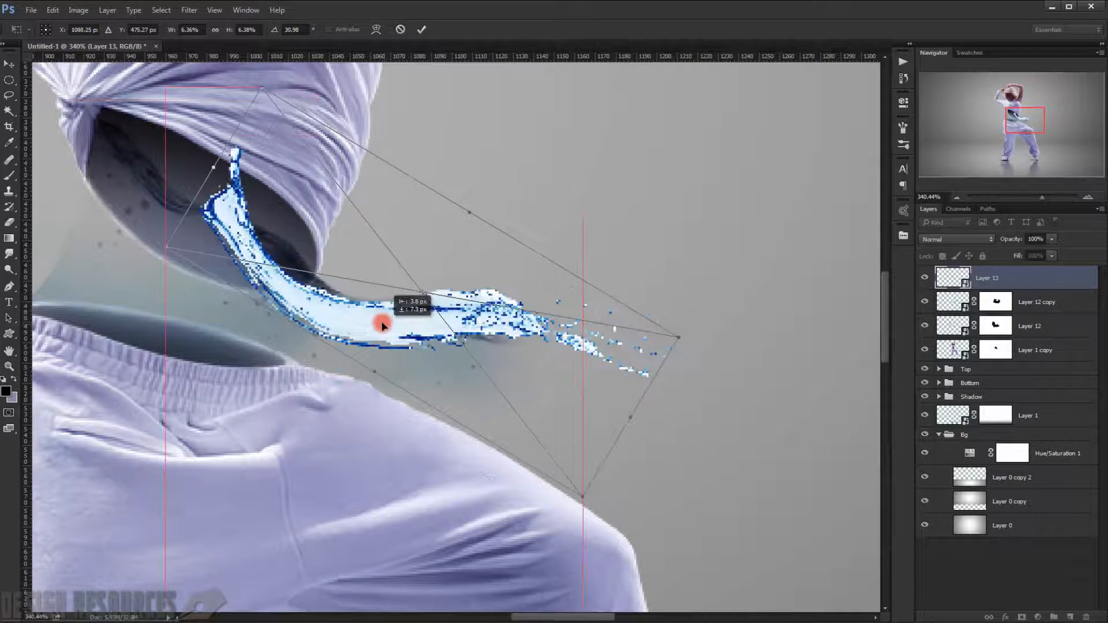
{"action": "left_click_drag", "start_coordinate": [594, 238], "coordinate": [638, 228]}
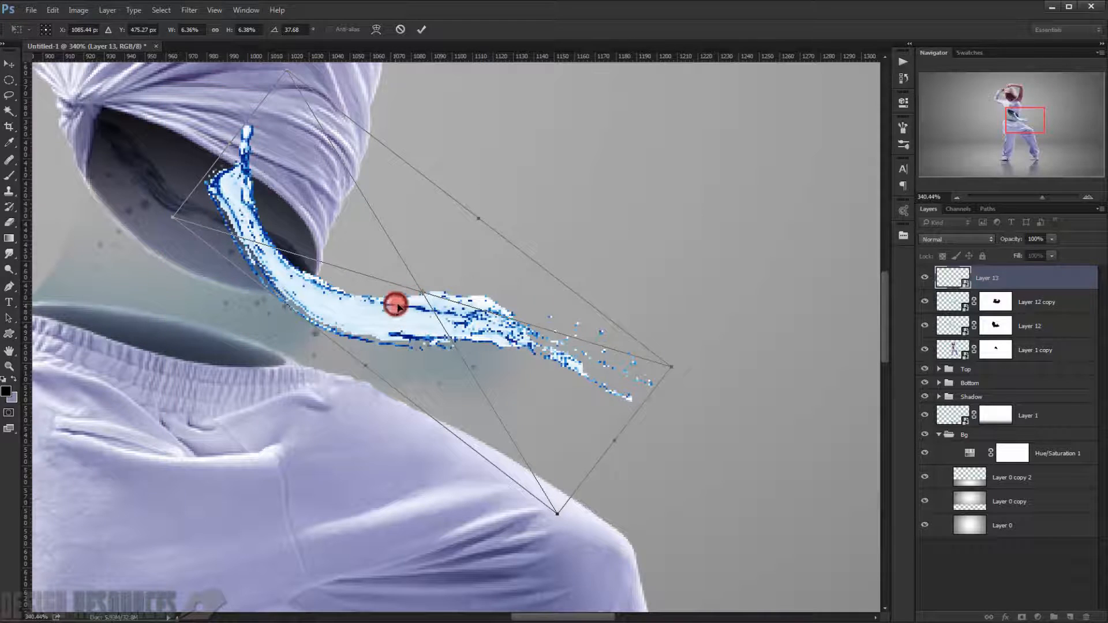
{"action": "left_click_drag", "start_coordinate": [398, 306], "coordinate": [396, 302]}
{"action": "left_click_drag", "start_coordinate": [625, 248], "coordinate": [618, 234]}
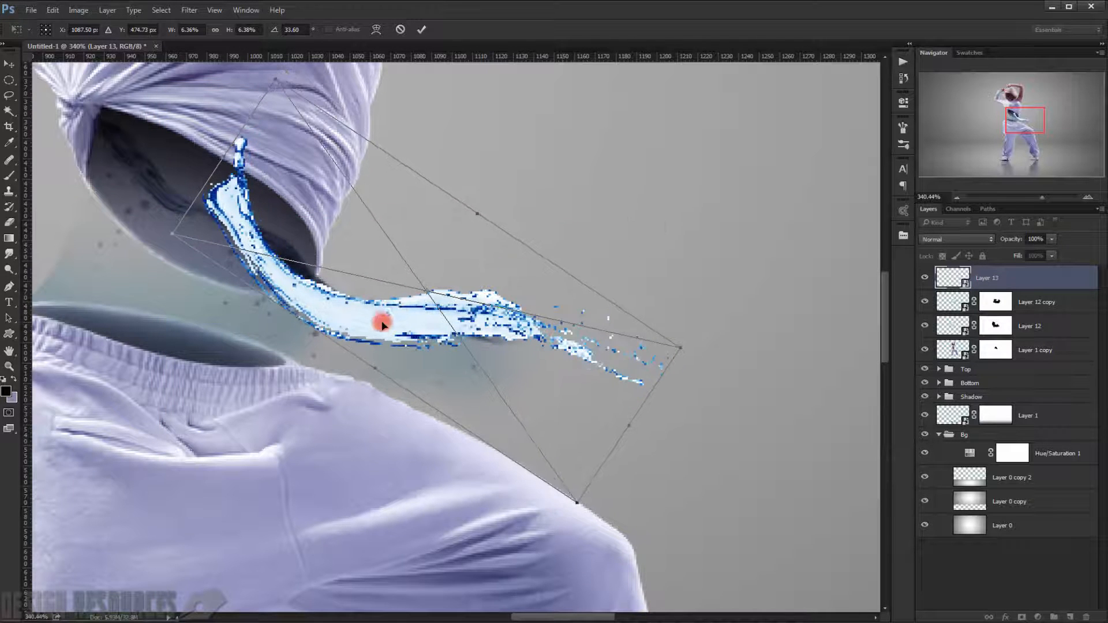
{"action": "left_click_drag", "start_coordinate": [382, 325], "coordinate": [383, 314]}
{"action": "left_click_drag", "start_coordinate": [574, 252], "coordinate": [572, 261]}
{"action": "left_click_drag", "start_coordinate": [408, 299], "coordinate": [400, 311]}
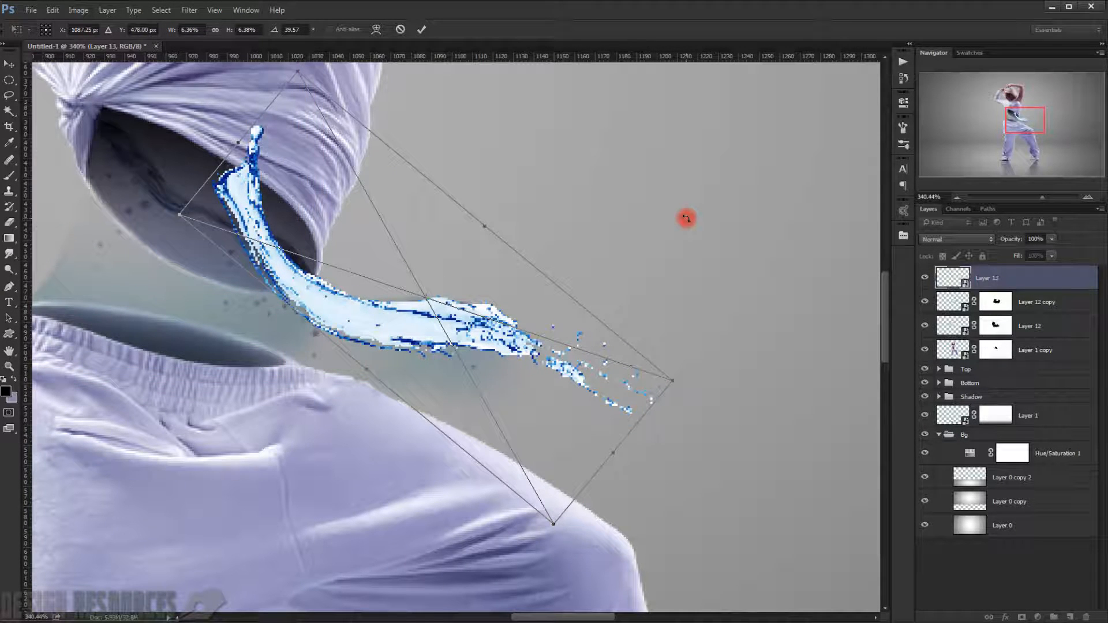
{"action": "key", "text": "Return"}
Add a layer mask to Layer 13 and paint out the splash where it overlaps the hollow torso.
{"action": "scroll", "coordinate": [257, 323], "scroll_direction": "up", "scroll_amount": 5}
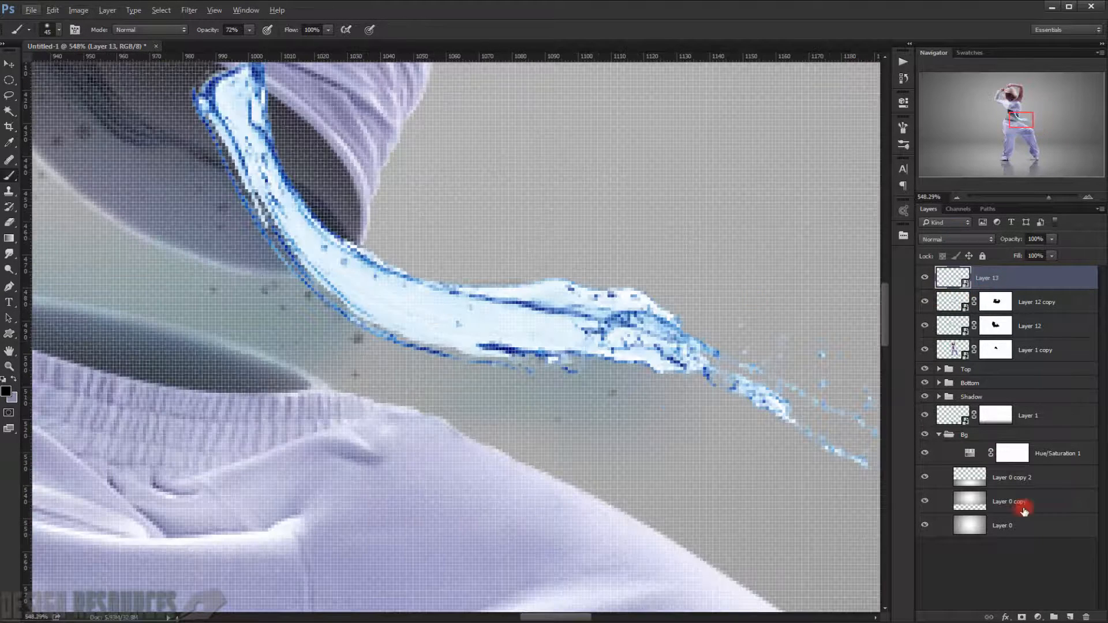
{"action": "left_click", "coordinate": [1023, 617]}
{"action": "scroll", "coordinate": [321, 255], "scroll_direction": "up", "scroll_amount": 3}
{"action": "mouse_move", "coordinate": [321, 254]}
{"action": "left_mouse_down"}
{"action": "mouse_move", "coordinate": [314, 217]}
{"action": "mouse_move", "coordinate": [246, 198]}
{"action": "mouse_move", "coordinate": [256, 169]}
{"action": "mouse_move", "coordinate": [240, 188]}
{"action": "left_mouse_up"}
{"action": "left_click_drag", "start_coordinate": [274, 240], "coordinate": [325, 316]}
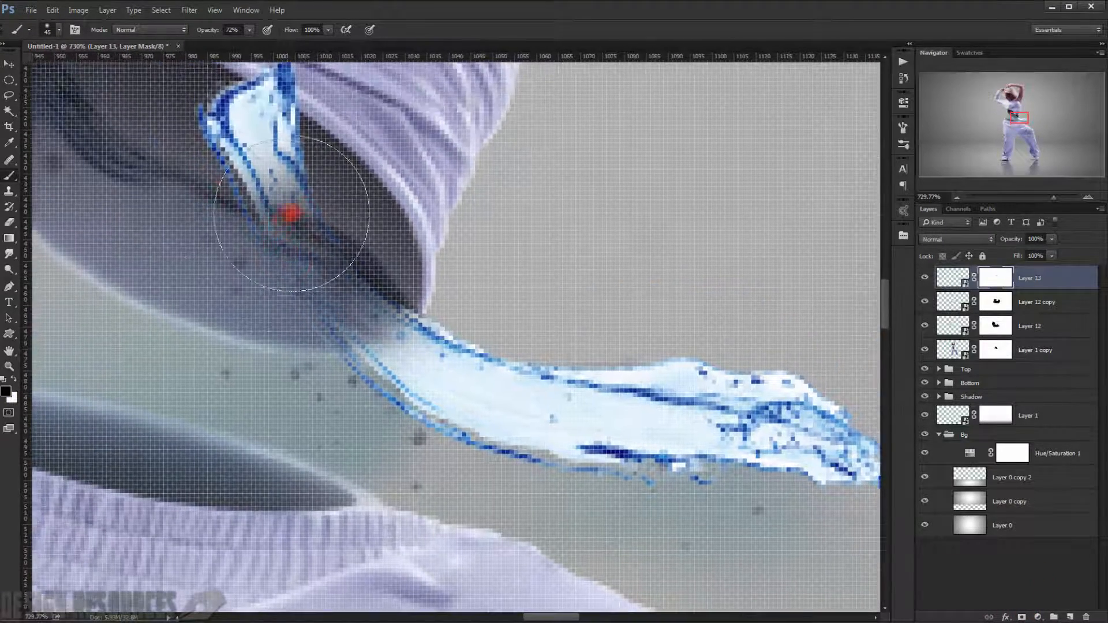
{"action": "mouse_move", "coordinate": [289, 215]}
{"action": "left_mouse_down"}
{"action": "mouse_move", "coordinate": [254, 177]}
{"action": "mouse_move", "coordinate": [299, 122]}
{"action": "mouse_move", "coordinate": [275, 127]}
{"action": "mouse_move", "coordinate": [207, 190]}
{"action": "mouse_move", "coordinate": [332, 224]}
{"action": "mouse_move", "coordinate": [260, 233]}
{"action": "left_mouse_up"}
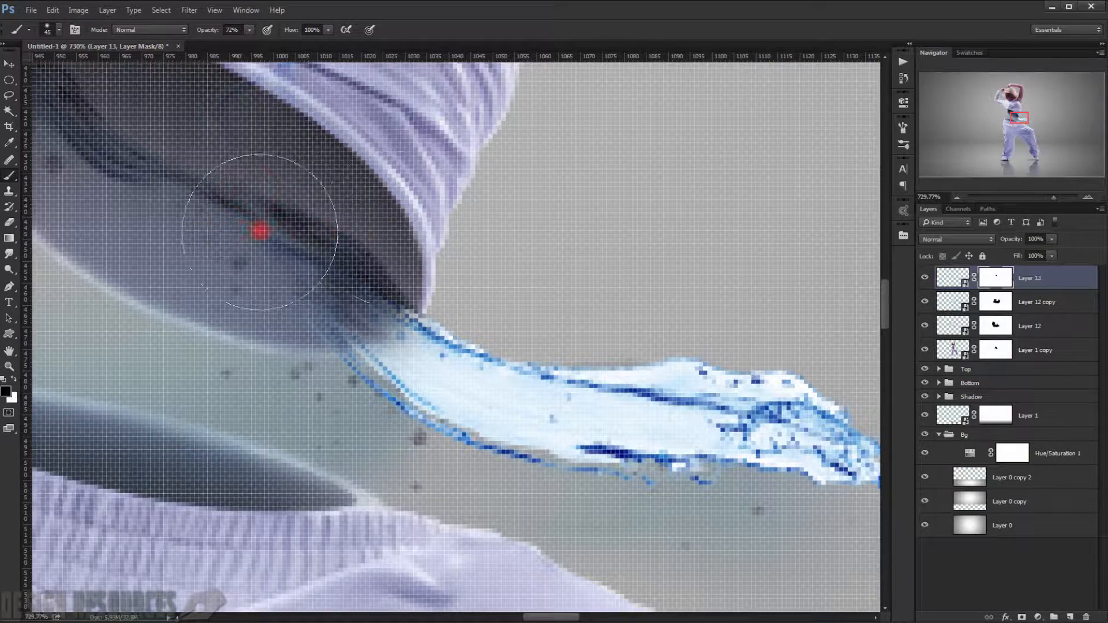
{"action": "mouse_move", "coordinate": [440, 237]}
{"action": "left_mouse_down"}
{"action": "mouse_move", "coordinate": [408, 230]}
{"action": "mouse_move", "coordinate": [189, 288]}
{"action": "mouse_move", "coordinate": [272, 383]}
{"action": "mouse_move", "coordinate": [302, 441]}
{"action": "mouse_move", "coordinate": [325, 453]}
{"action": "left_mouse_up"}
{"action": "scroll", "coordinate": [255, 388], "scroll_direction": "down", "scroll_amount": 6}
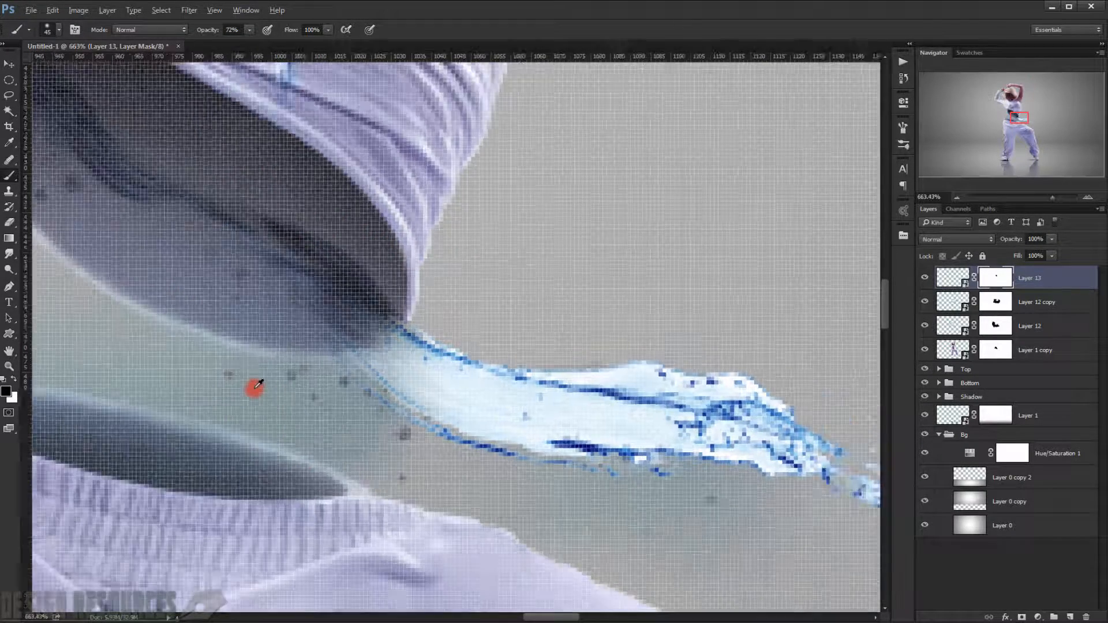
{"action": "scroll", "coordinate": [366, 356], "scroll_direction": "up", "scroll_amount": 5}
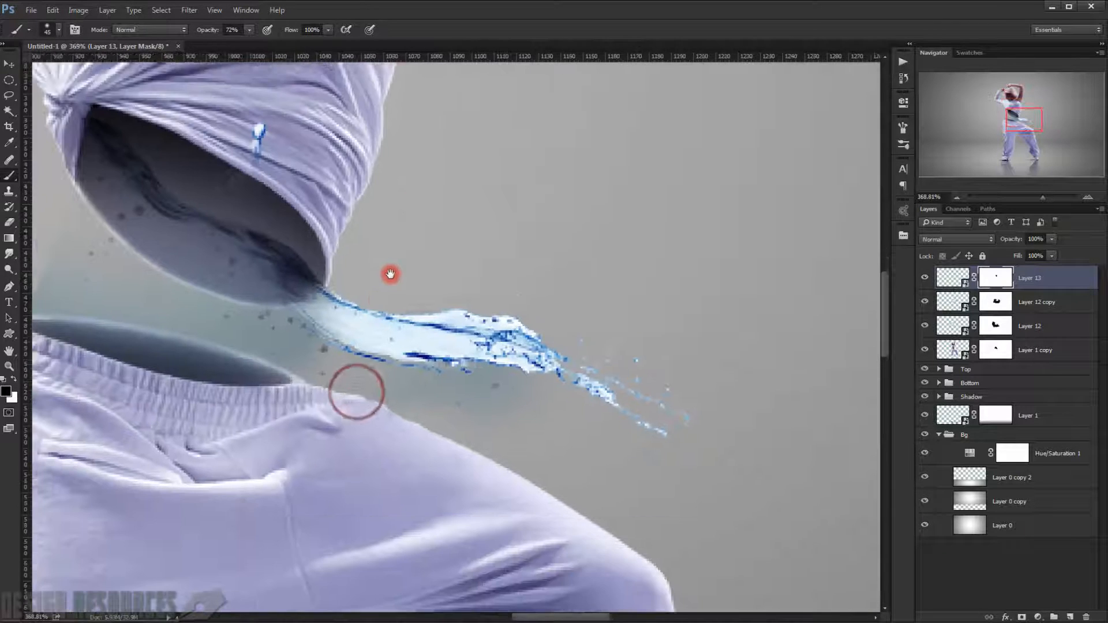
Paint away the tinted haze around the splash on the Layer 12 copy mask and touch up the shirt area on the Layer 13 mask.
{"action": "left_click", "coordinate": [996, 301]}
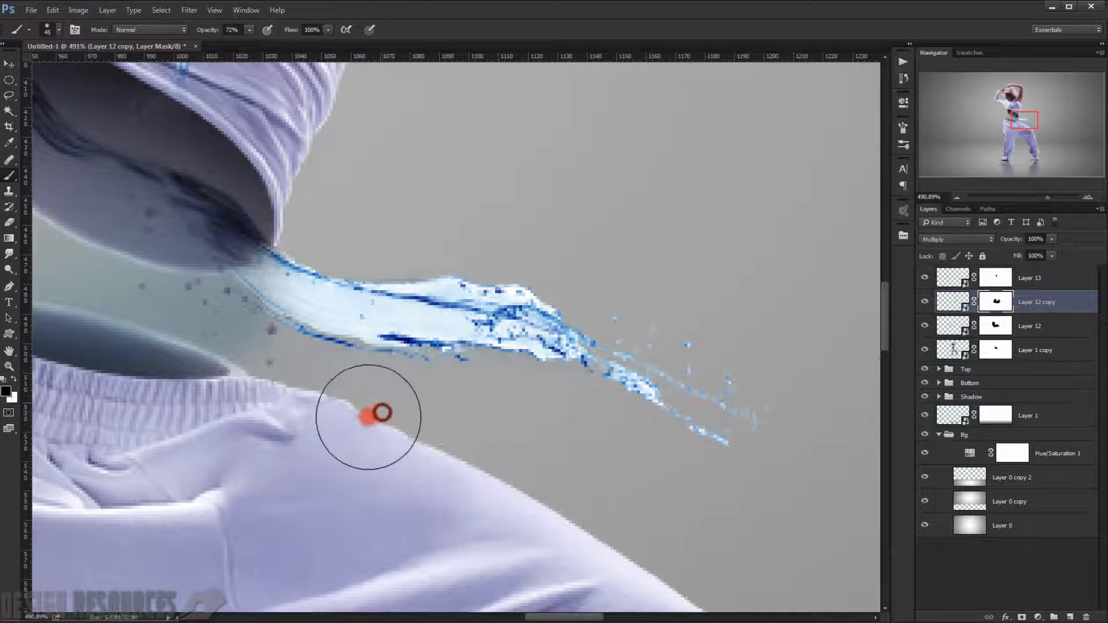
{"action": "scroll", "coordinate": [375, 419], "scroll_direction": "down", "scroll_amount": 4}
{"action": "left_click_drag", "start_coordinate": [279, 385], "coordinate": [311, 394]}
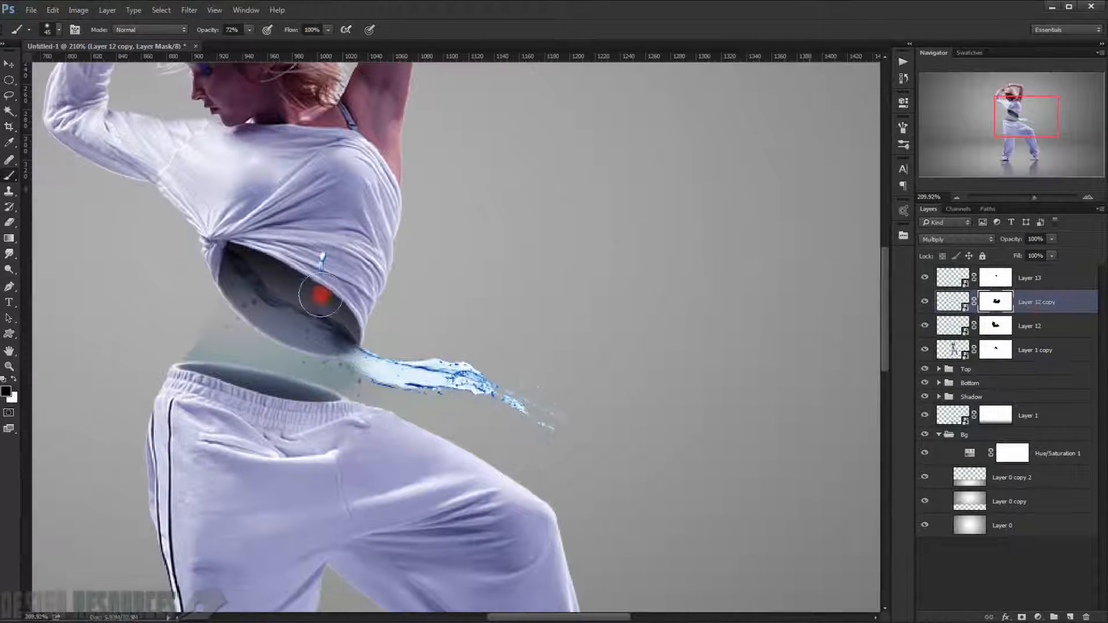
{"action": "left_click", "coordinate": [988, 280]}
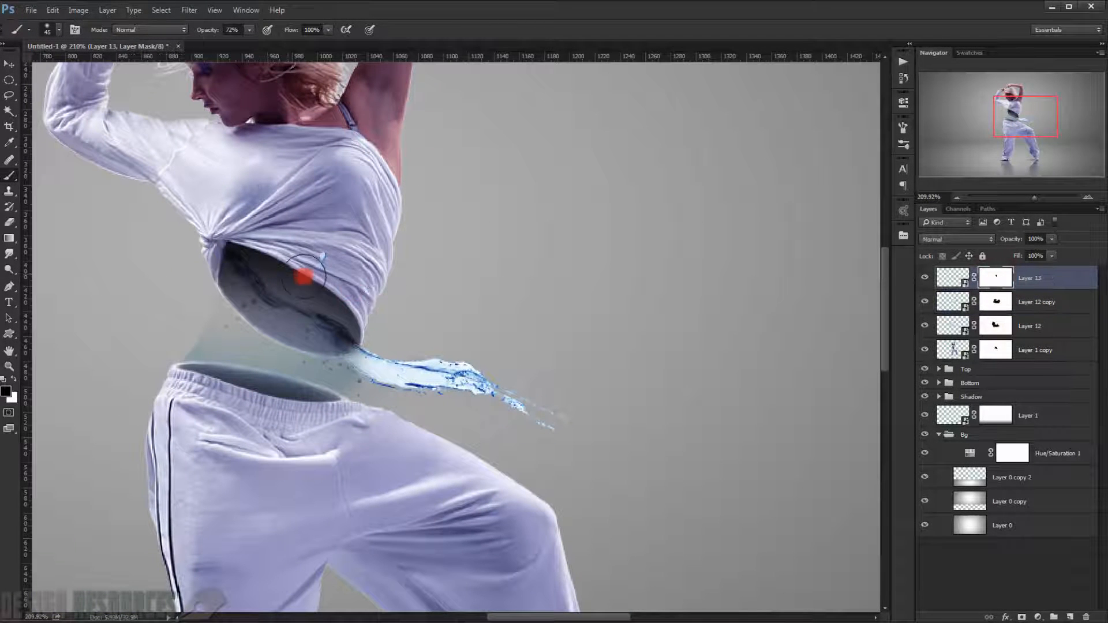
{"action": "scroll", "coordinate": [398, 318], "scroll_direction": "up", "scroll_amount": 2}
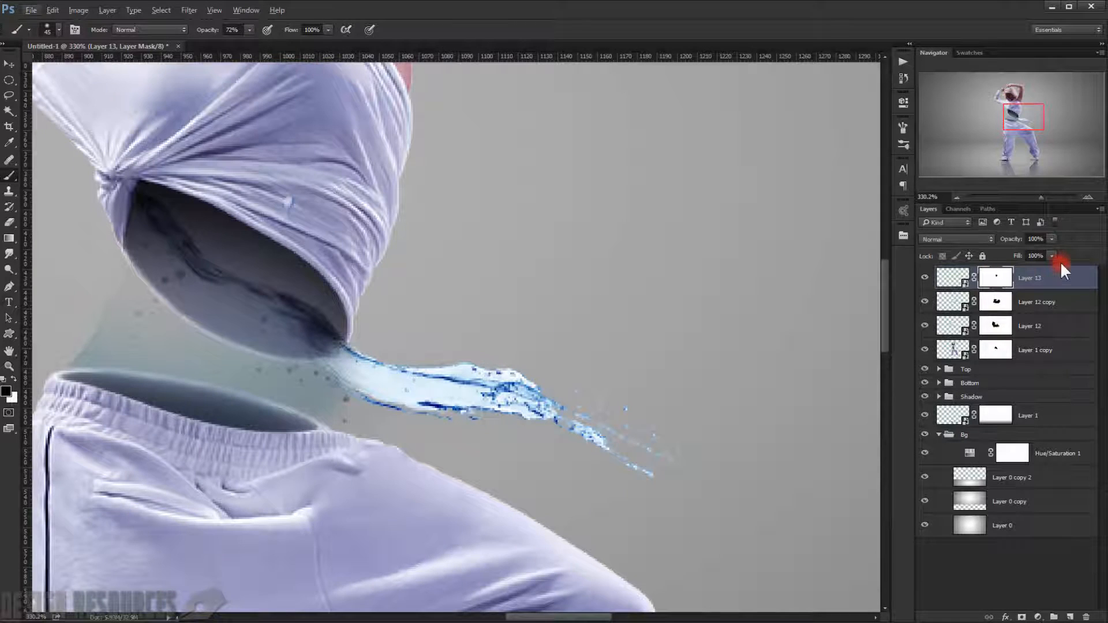
Duplicate the masked splash on Layer 13 and flip the copy vertically.
{"action": "key", "text": "ctrl+j"}
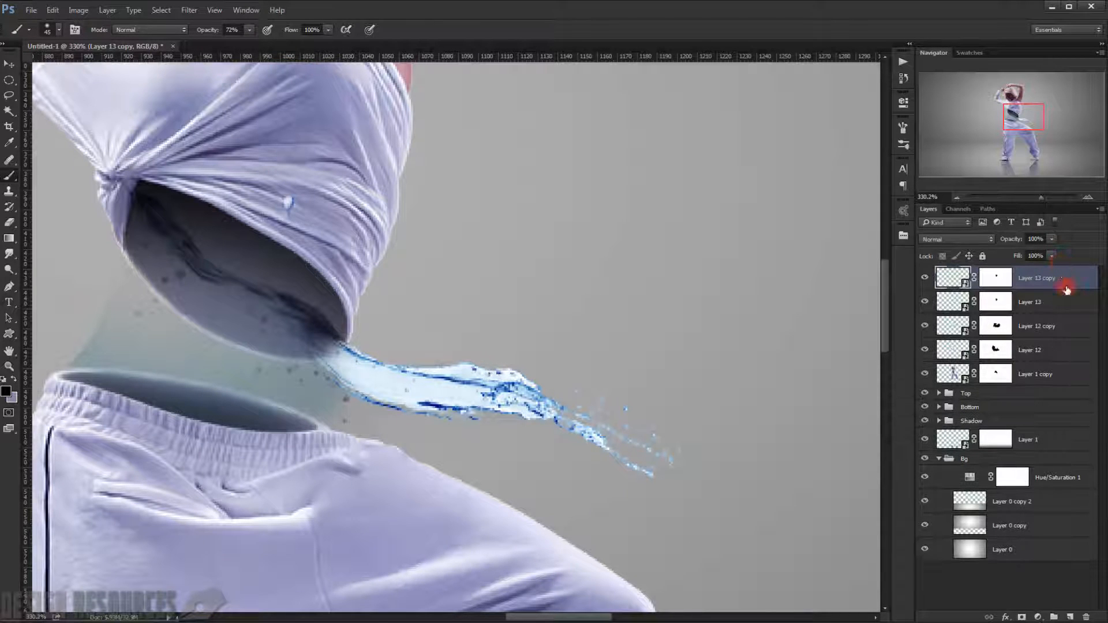
{"action": "left_click", "coordinate": [1054, 285]}
{"action": "key", "text": "ctrl+t"}
{"action": "right_click", "coordinate": [541, 296]}
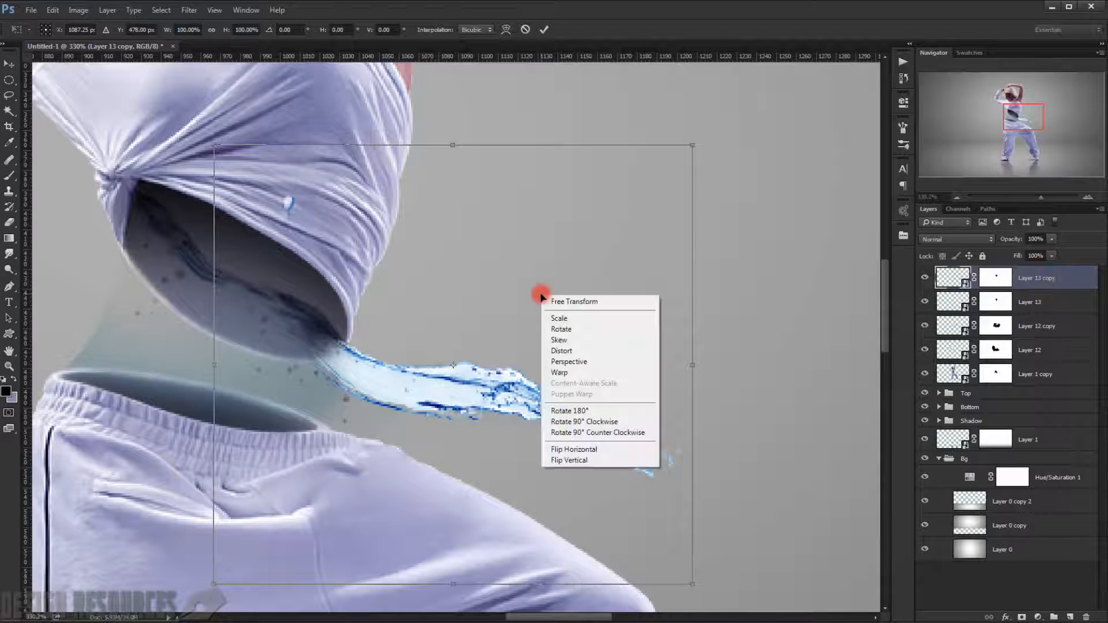
{"action": "left_click", "coordinate": [608, 460]}
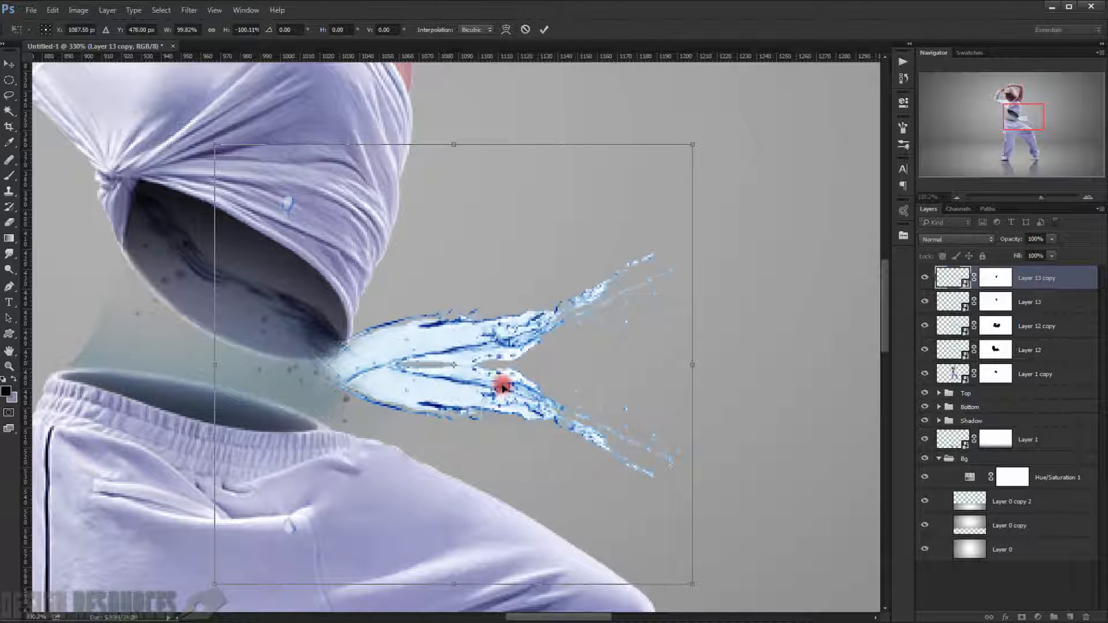
Rotate the flipped splash to about -153° and position it just below the first one, flowing off the trouser waistband.
{"action": "left_click_drag", "start_coordinate": [574, 292], "coordinate": [569, 442]}
{"action": "left_click_drag", "start_coordinate": [734, 174], "coordinate": [760, 398]}
{"action": "left_click_drag", "start_coordinate": [463, 465], "coordinate": [386, 442]}
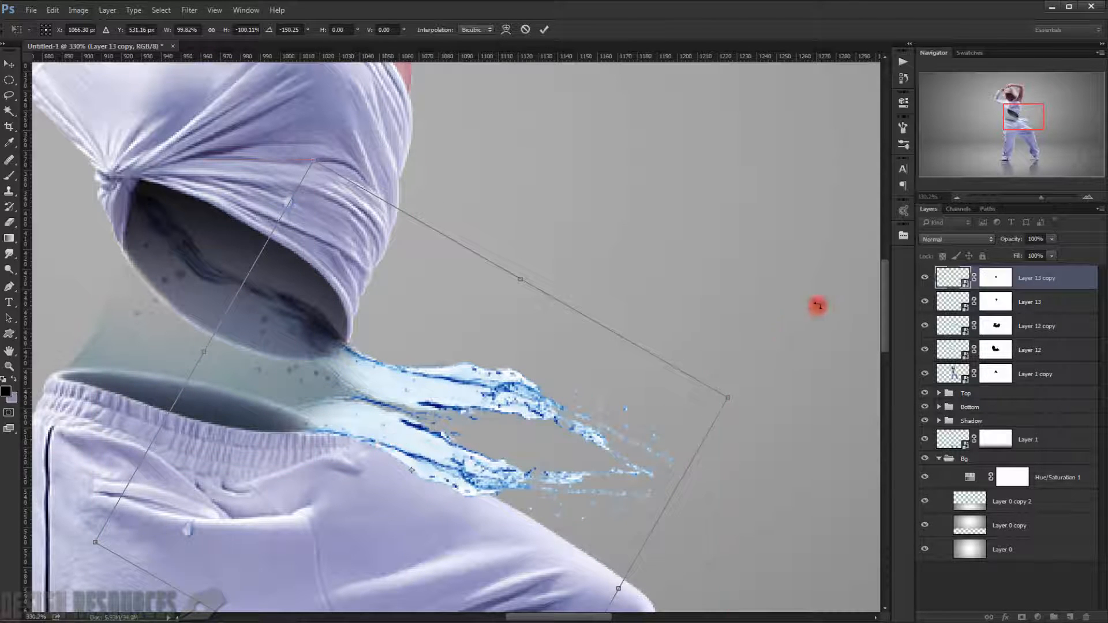
{"action": "left_click_drag", "start_coordinate": [817, 304], "coordinate": [807, 282]}
{"action": "left_click_drag", "start_coordinate": [430, 413], "coordinate": [434, 403]}
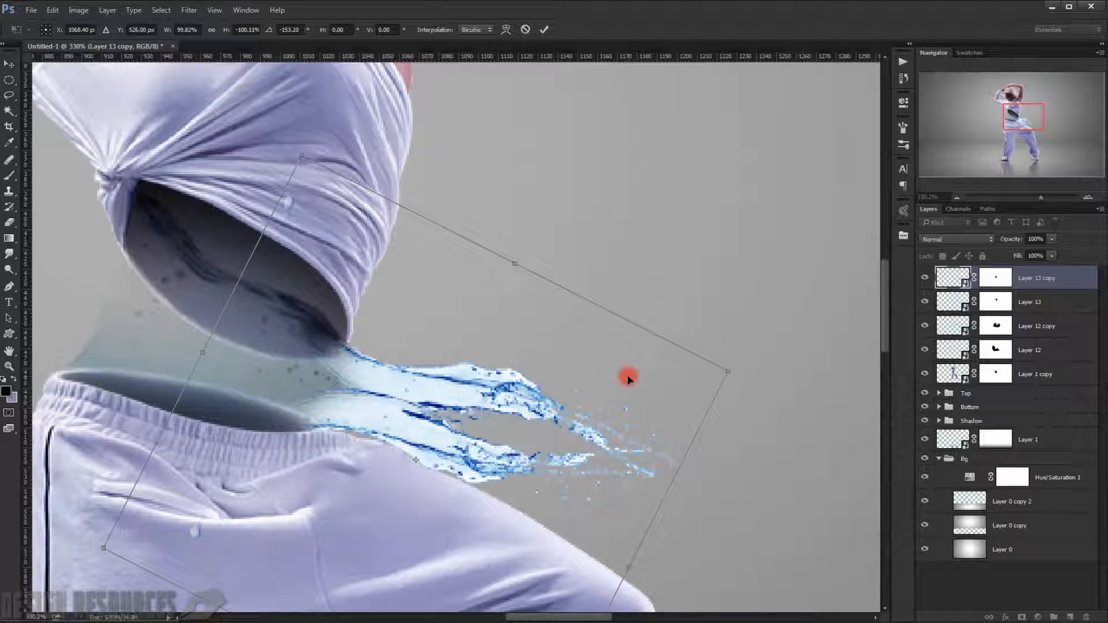
{"action": "key", "text": "Return"}
Paint on the Layer 13 copy mask to blend the start of the lower splash into the water at the waist.
{"action": "scroll", "coordinate": [371, 359], "scroll_direction": "up", "scroll_amount": 3}
{"action": "left_click", "coordinate": [997, 280]}
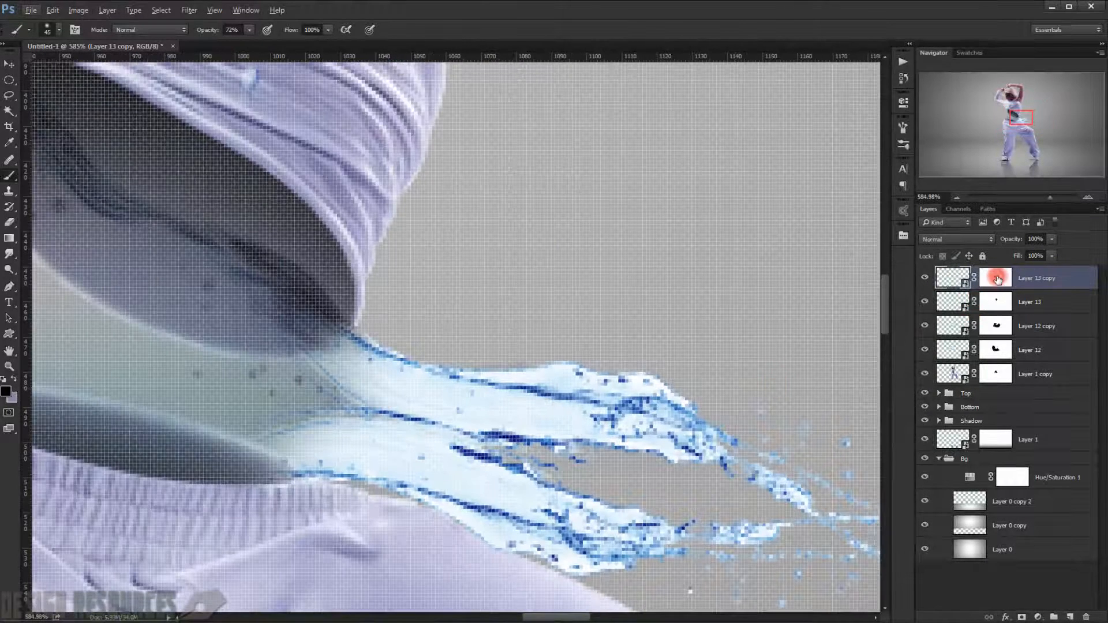
{"action": "scroll", "coordinate": [368, 457], "scroll_direction": "up", "scroll_amount": 4}
{"action": "mouse_move", "coordinate": [411, 390]}
{"action": "left_mouse_down"}
{"action": "mouse_move", "coordinate": [369, 393]}
{"action": "mouse_move", "coordinate": [439, 407]}
{"action": "mouse_move", "coordinate": [274, 396]}
{"action": "mouse_move", "coordinate": [232, 440]}
{"action": "mouse_move", "coordinate": [255, 452]}
{"action": "mouse_move", "coordinate": [246, 430]}
{"action": "mouse_move", "coordinate": [217, 430]}
{"action": "mouse_move", "coordinate": [288, 404]}
{"action": "mouse_move", "coordinate": [215, 420]}
{"action": "mouse_move", "coordinate": [258, 433]}
{"action": "mouse_move", "coordinate": [236, 433]}
{"action": "mouse_move", "coordinate": [275, 417]}
{"action": "mouse_move", "coordinate": [303, 369]}
{"action": "mouse_move", "coordinate": [176, 338]}
{"action": "mouse_move", "coordinate": [218, 329]}
{"action": "left_mouse_up"}
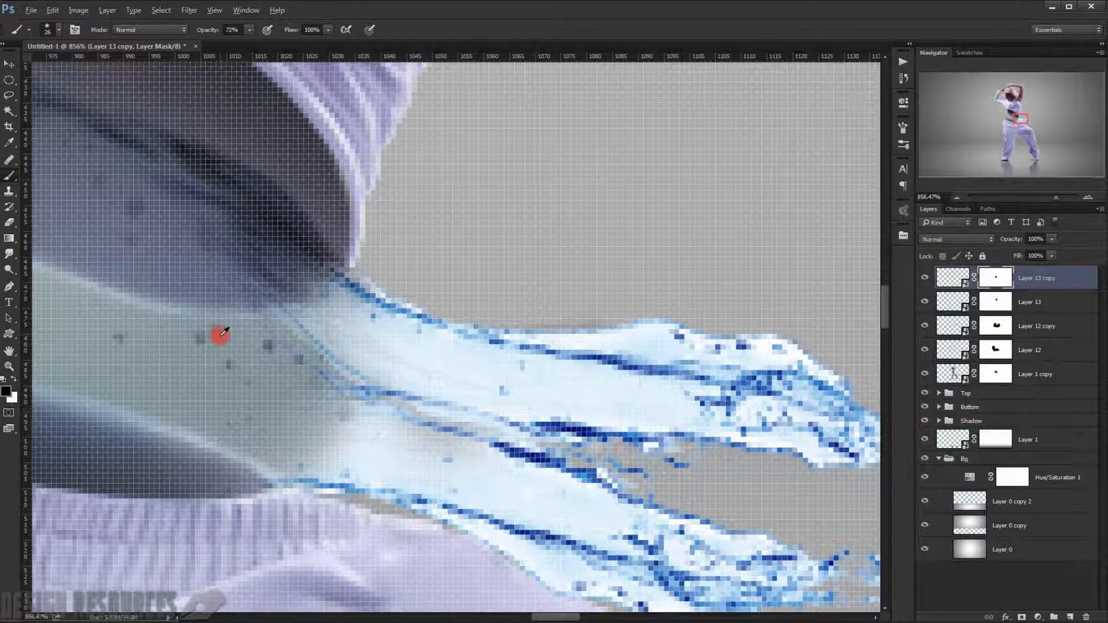
{"action": "scroll", "coordinate": [222, 341], "scroll_direction": "down", "scroll_amount": 5, "text": "alt"}
{"action": "scroll", "coordinate": [229, 345], "scroll_direction": "down", "scroll_amount": 5, "text": "alt"}
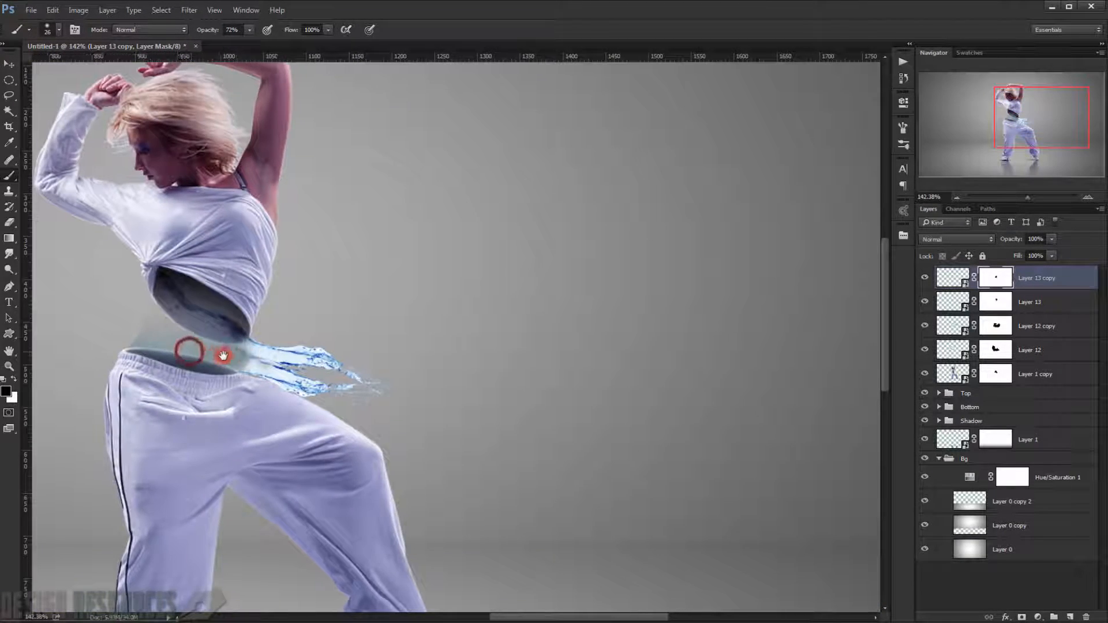
{"action": "scroll", "coordinate": [365, 370], "scroll_direction": "up", "scroll_amount": 3, "text": "alt"}
{"action": "left_click_drag", "start_coordinate": [171, 375], "coordinate": [290, 337]}
{"action": "scroll", "coordinate": [358, 349], "scroll_direction": "up", "scroll_amount": 5, "text": "alt"}
{"action": "scroll", "coordinate": [289, 337], "scroll_direction": "down", "scroll_amount": 7, "text": "alt"}
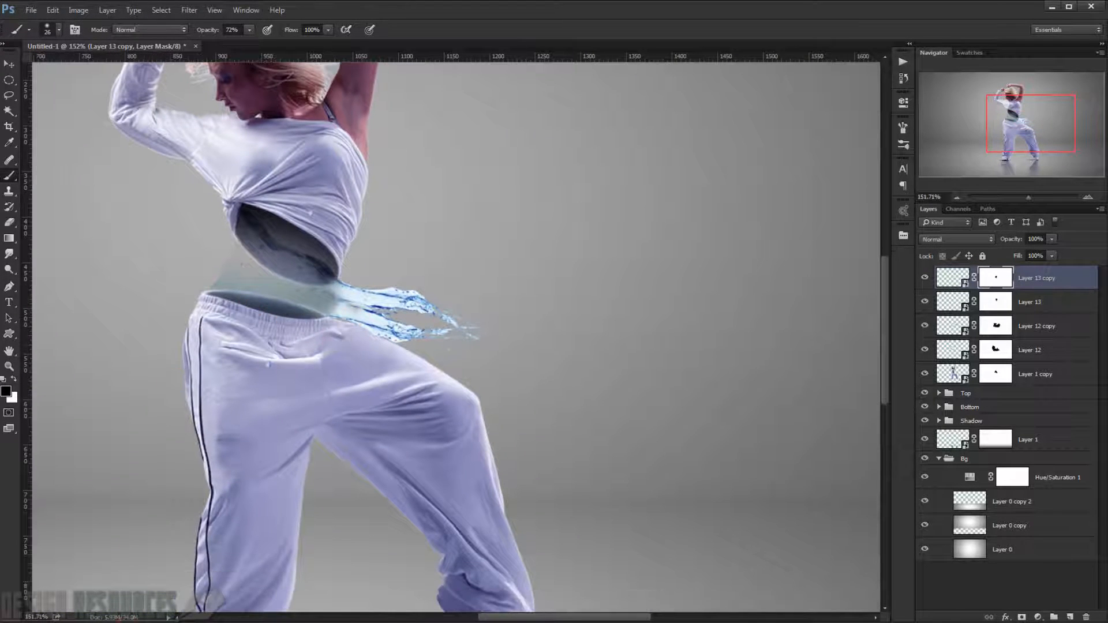
Open Water Splash 02.png from the Aqua folder, copy its contents, close it and paste the splash into the dancer composition.
{"action": "key", "text": "alt+Tab"}
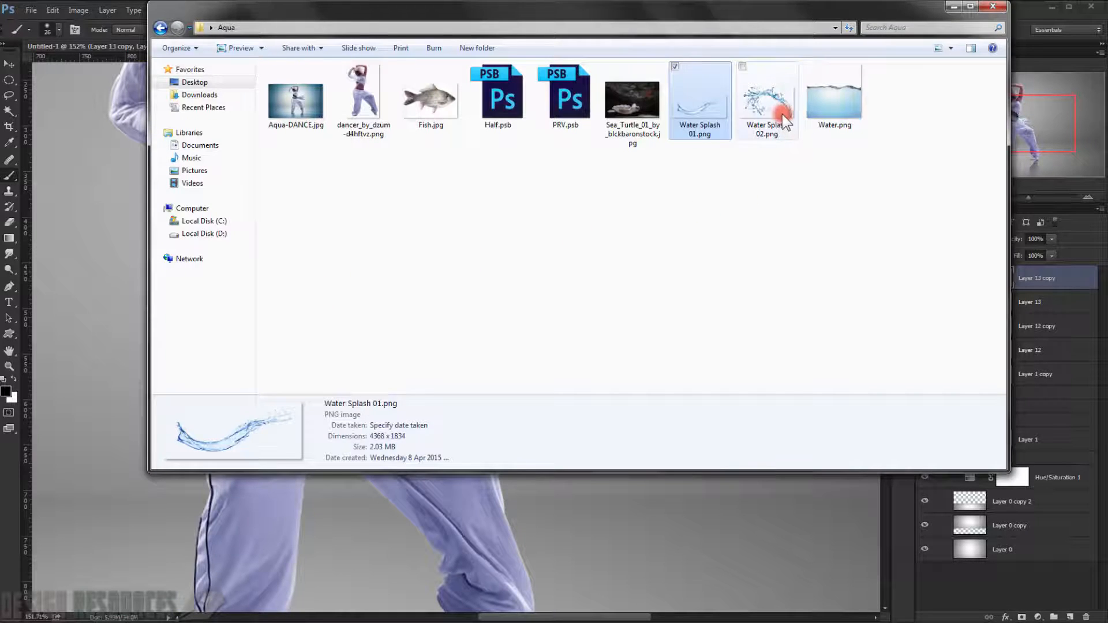
{"action": "left_click_drag", "start_coordinate": [782, 113], "coordinate": [11, 462]}
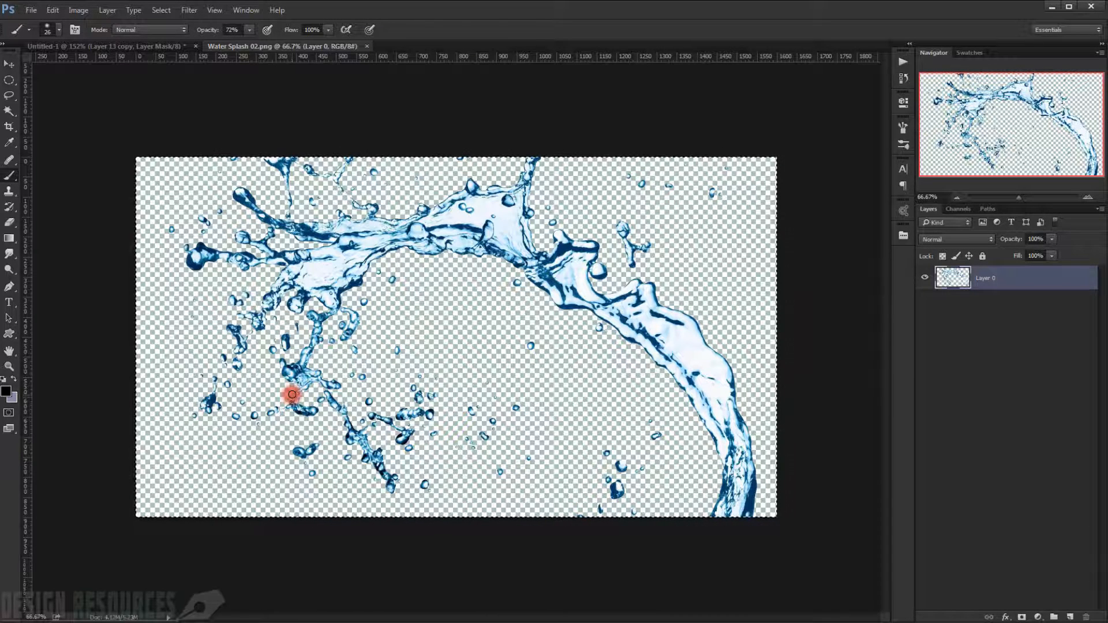
{"action": "left_click", "coordinate": [367, 46]}
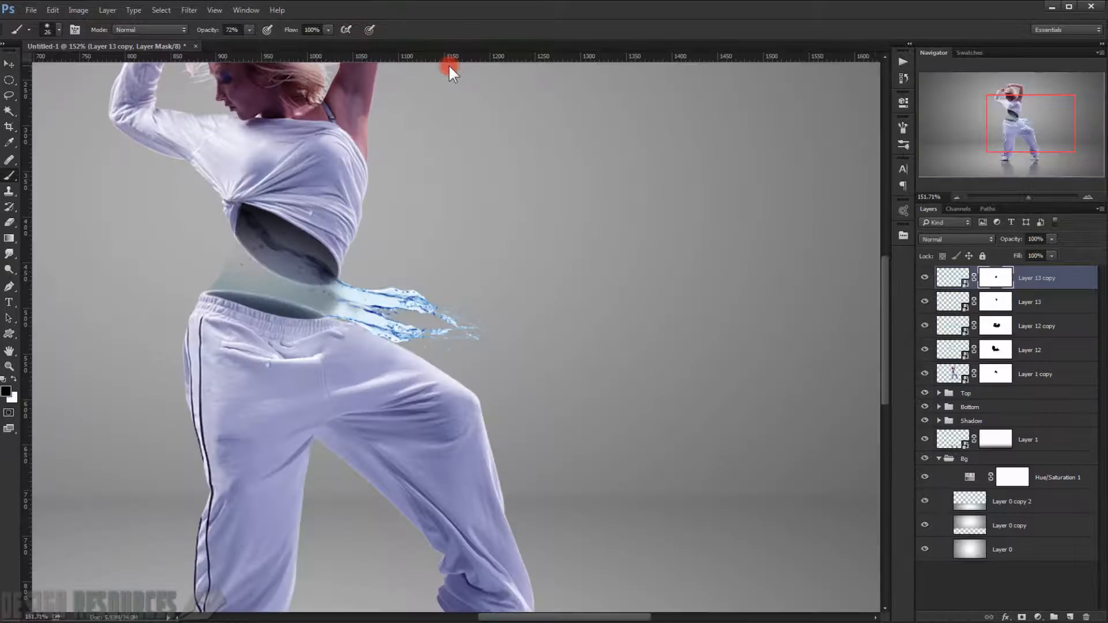
{"action": "key", "text": "ctrl+v"}
{"action": "scroll", "coordinate": [500, 164], "scroll_direction": "down", "scroll_amount": 5}
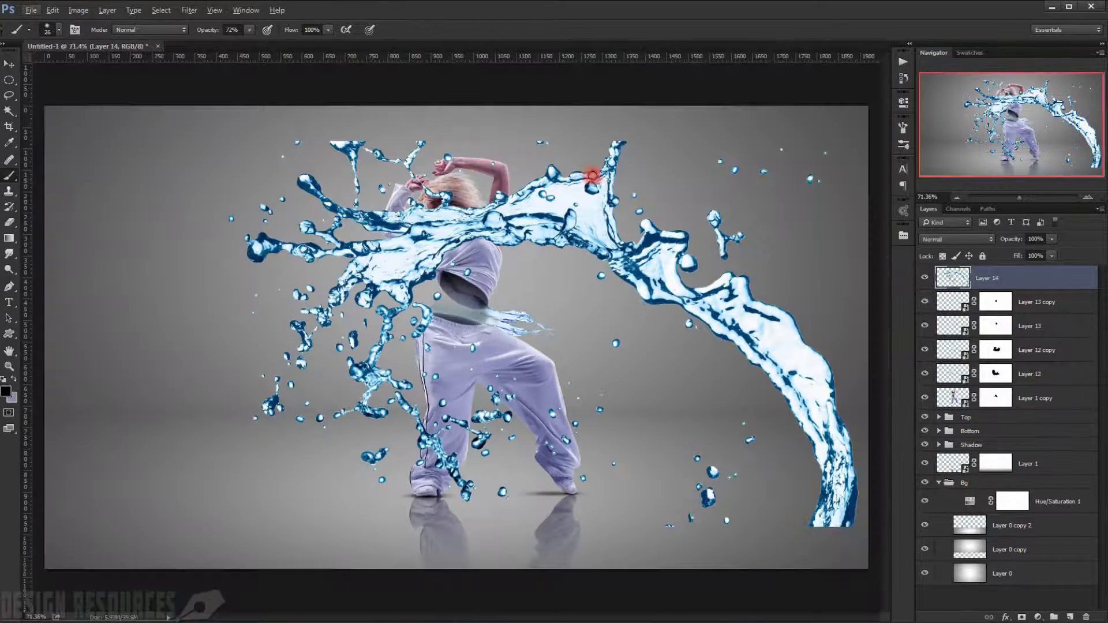
Convert the pasted splash on Layer 14 to a smart object and scale it down to about 15.5%.
{"action": "right_click", "coordinate": [1067, 280]}
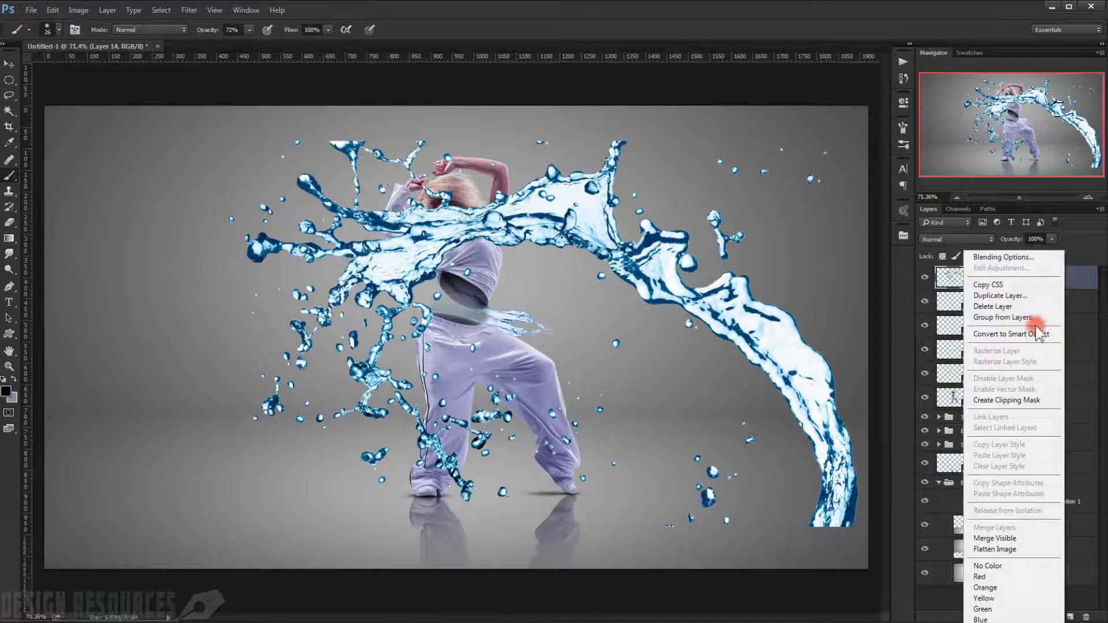
{"action": "left_click", "coordinate": [1062, 334]}
{"action": "key", "text": "ctrl+t"}
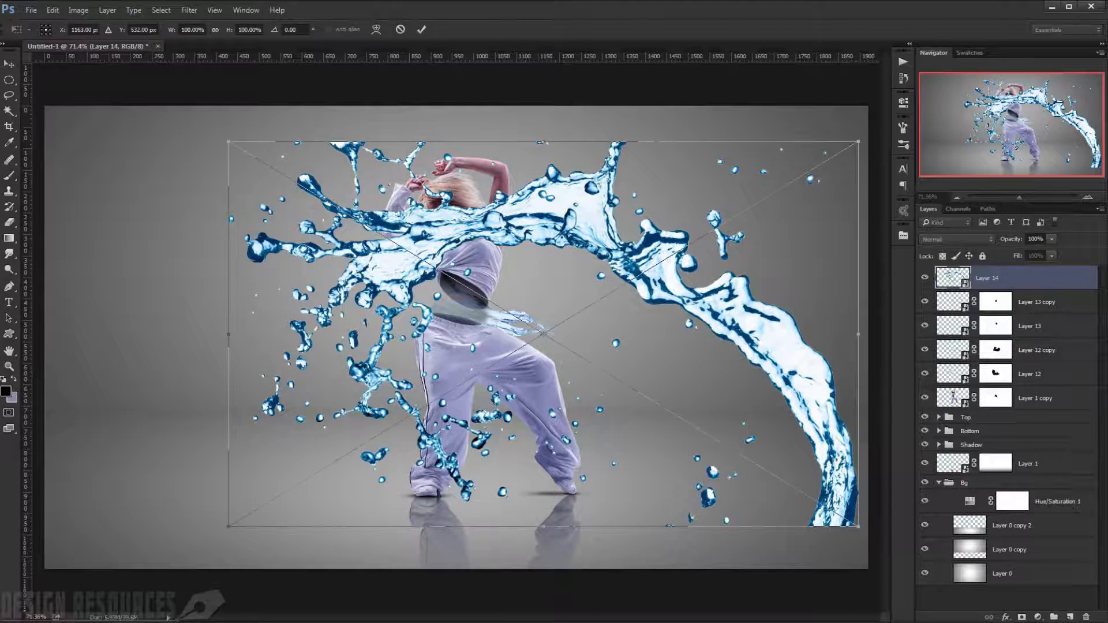
{"action": "left_click_drag", "start_coordinate": [230, 140], "coordinate": [501, 296]}
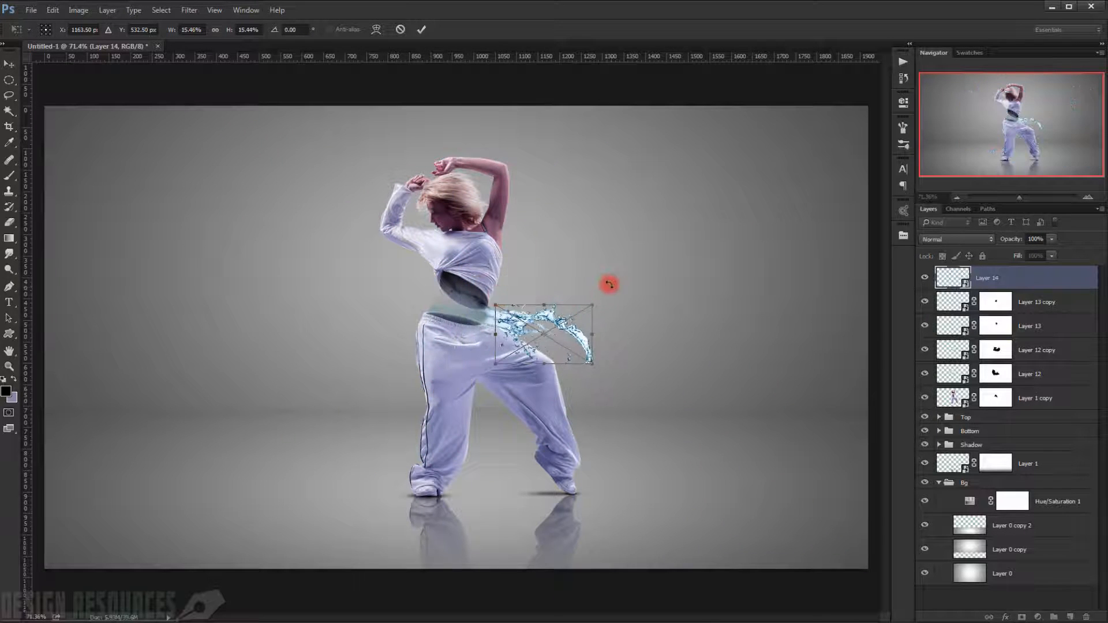
Rotate the Layer 14 splash to about -160° and move it so it flows off the side of the waist gap.
{"action": "left_click_drag", "start_coordinate": [612, 282], "coordinate": [485, 396]}
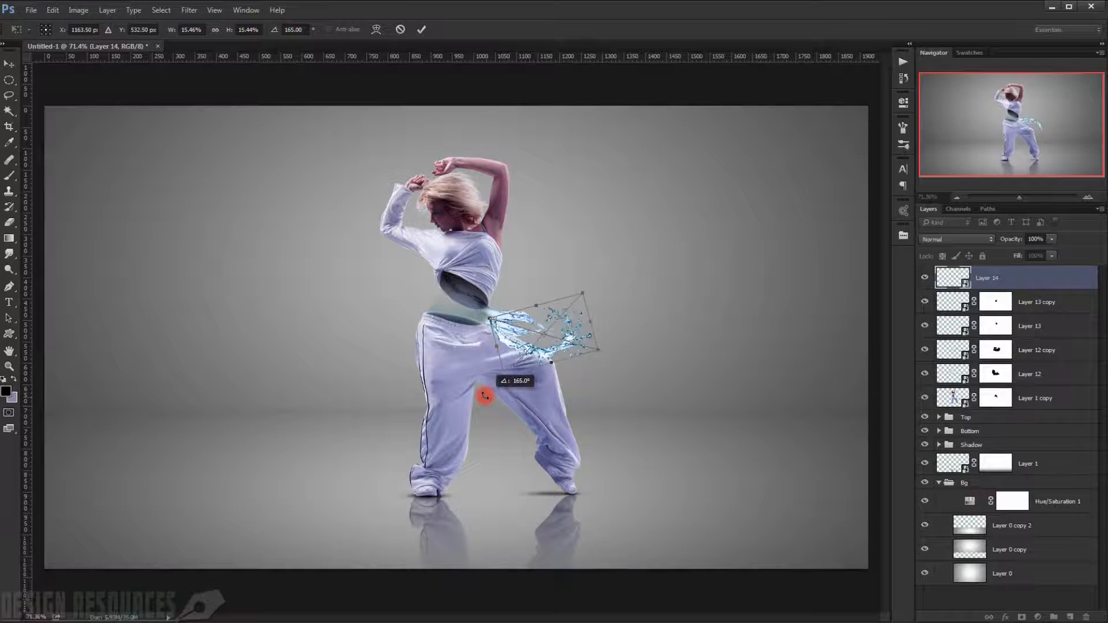
{"action": "left_click_drag", "start_coordinate": [543, 351], "coordinate": [449, 249]}
{"action": "left_click_drag", "start_coordinate": [549, 340], "coordinate": [609, 391]}
{"action": "left_click_drag", "start_coordinate": [481, 268], "coordinate": [454, 260]}
{"action": "scroll", "coordinate": [539, 185], "scroll_direction": "down", "scroll_amount": 2}
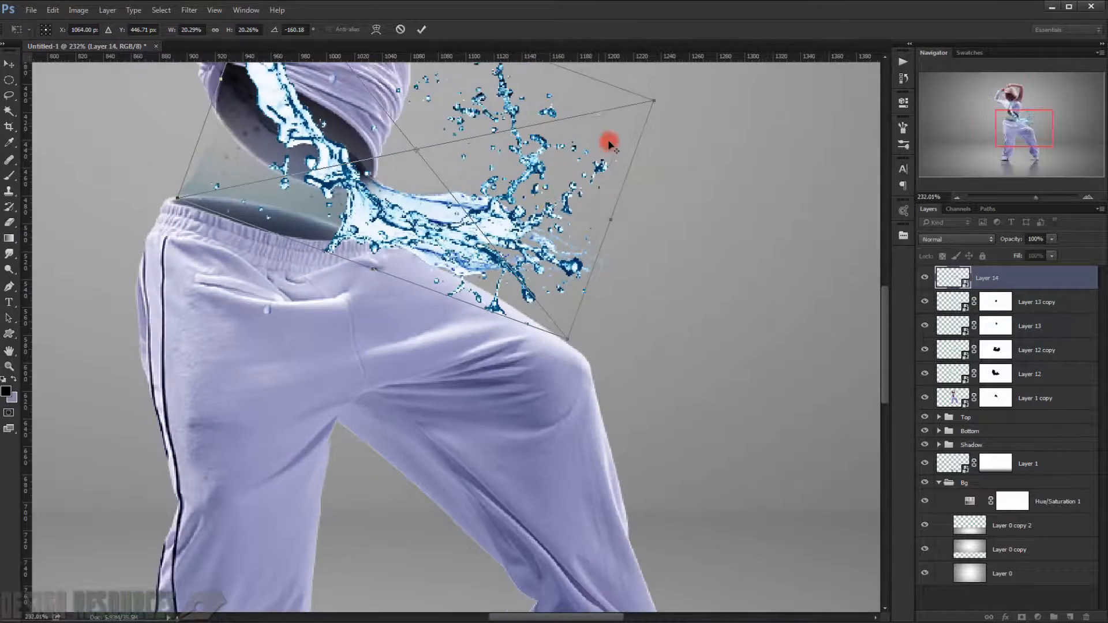
Scale the Layer 14 splash to about 18.5%, nudge it over the existing side splashes and apply the transform.
{"action": "left_click_drag", "start_coordinate": [654, 104], "coordinate": [608, 115]}
{"action": "mouse_move", "coordinate": [537, 195]}
{"action": "left_mouse_down"}
{"action": "mouse_move", "coordinate": [546, 213]}
{"action": "mouse_move", "coordinate": [528, 207]}
{"action": "left_mouse_up"}
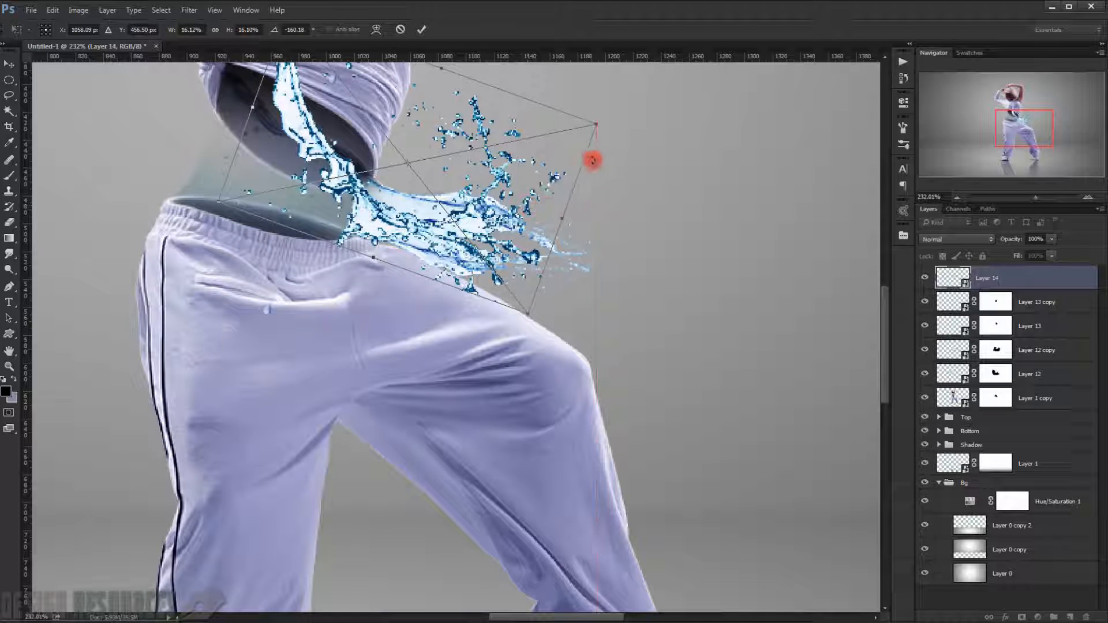
{"action": "left_click_drag", "start_coordinate": [599, 128], "coordinate": [635, 115]}
{"action": "left_click_drag", "start_coordinate": [518, 215], "coordinate": [524, 214]}
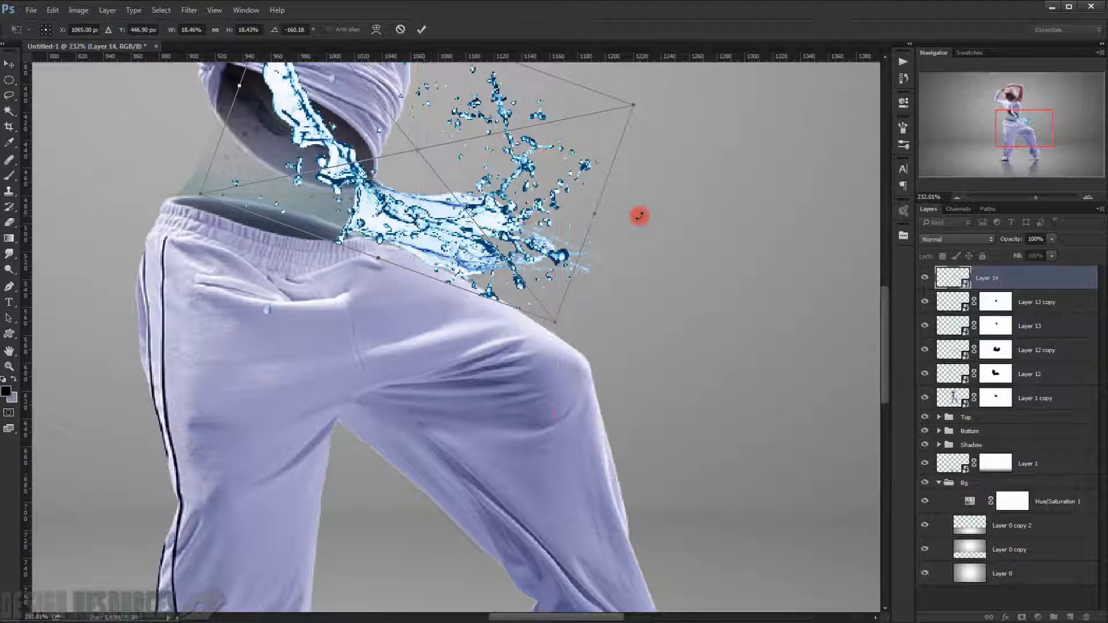
{"action": "key", "text": "Return"}
Add a layer mask to Layer 14 and, with an enlarged soft brush, fade the top of the splash's stream over the shirt.
{"action": "key", "text": "b"}
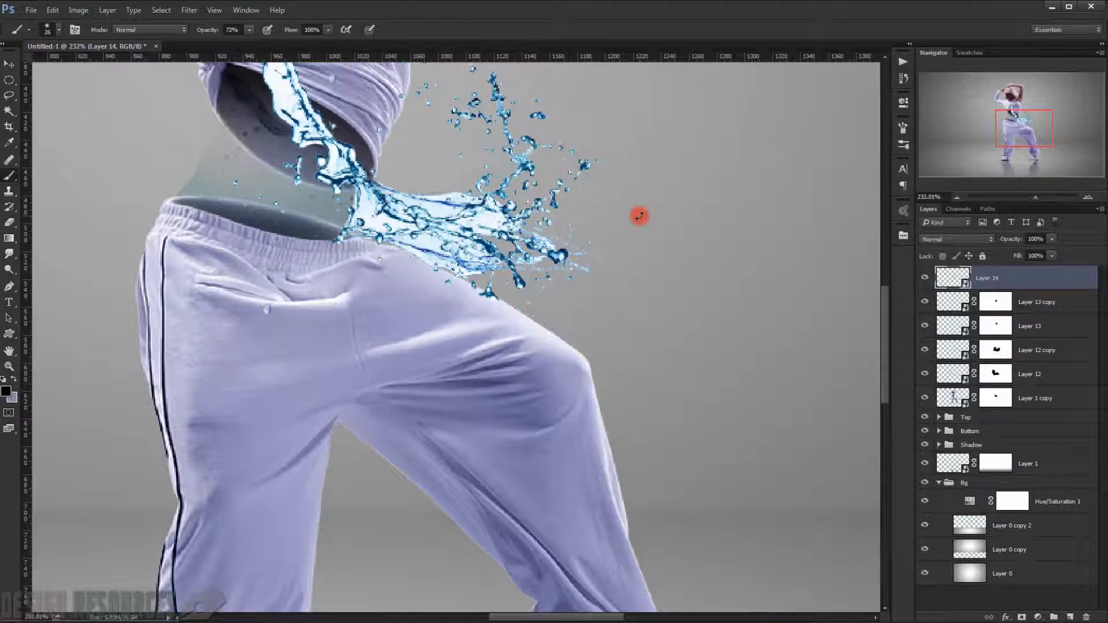
{"action": "left_click", "coordinate": [1022, 617]}
{"action": "scroll", "coordinate": [344, 190], "scroll_direction": "up", "scroll_amount": 3}
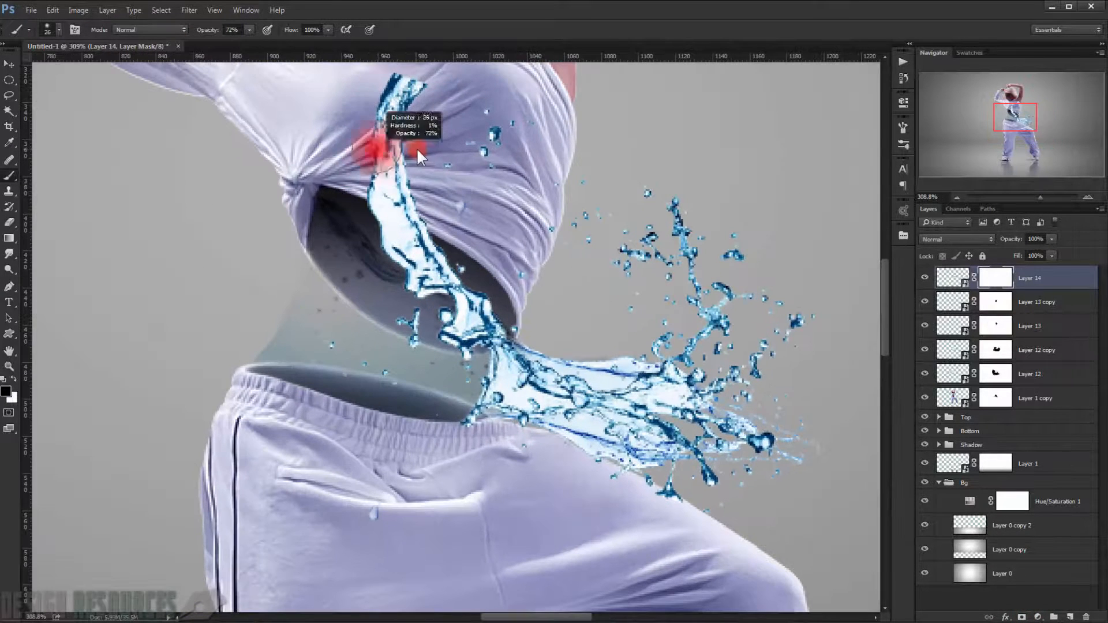
{"action": "left_click_drag", "start_coordinate": [417, 149], "coordinate": [507, 134]}
{"action": "left_click_drag", "start_coordinate": [445, 134], "coordinate": [414, 115]}
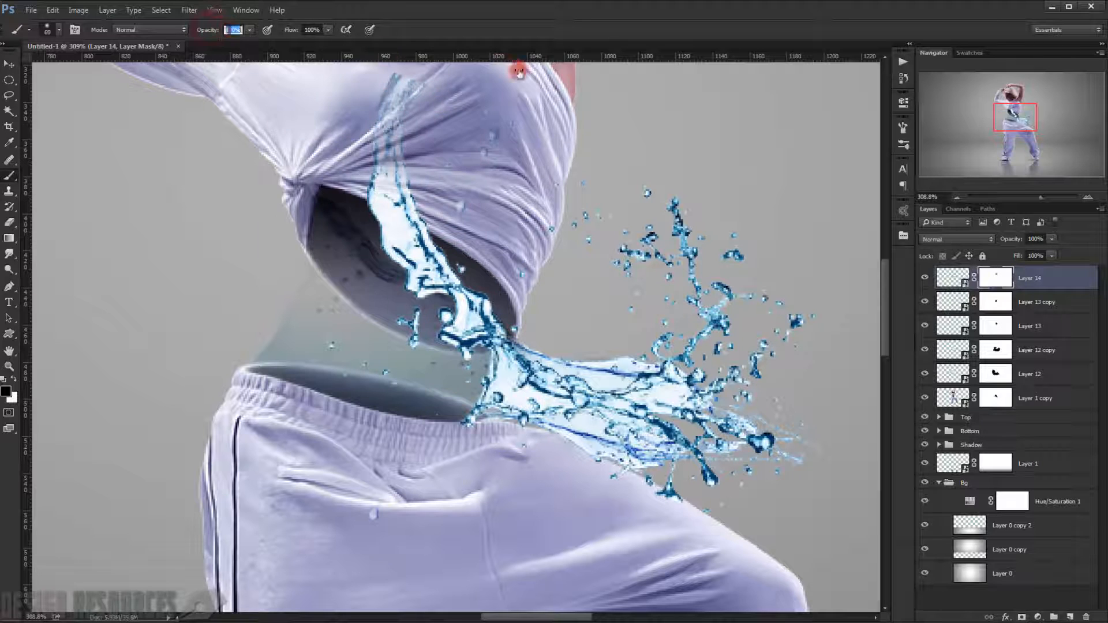
Set the brush opacity to 100% and mask out the Layer 14 stream over the shirt and waist opening, softening the splash's start.
{"action": "left_click_drag", "start_coordinate": [520, 72], "coordinate": [569, 115]}
{"action": "mouse_move", "coordinate": [566, 117]}
{"action": "left_mouse_down"}
{"action": "mouse_move", "coordinate": [417, 100]}
{"action": "mouse_move", "coordinate": [462, 138]}
{"action": "left_mouse_up"}
{"action": "left_click_drag", "start_coordinate": [438, 141], "coordinate": [427, 249]}
{"action": "mouse_move", "coordinate": [437, 211]}
{"action": "left_mouse_down"}
{"action": "mouse_move", "coordinate": [462, 178]}
{"action": "mouse_move", "coordinate": [428, 188]}
{"action": "mouse_move", "coordinate": [427, 203]}
{"action": "mouse_move", "coordinate": [444, 181]}
{"action": "mouse_move", "coordinate": [455, 306]}
{"action": "mouse_move", "coordinate": [447, 271]}
{"action": "mouse_move", "coordinate": [487, 293]}
{"action": "mouse_move", "coordinate": [492, 320]}
{"action": "mouse_move", "coordinate": [529, 333]}
{"action": "mouse_move", "coordinate": [510, 323]}
{"action": "mouse_move", "coordinate": [449, 335]}
{"action": "mouse_move", "coordinate": [419, 374]}
{"action": "left_mouse_up"}
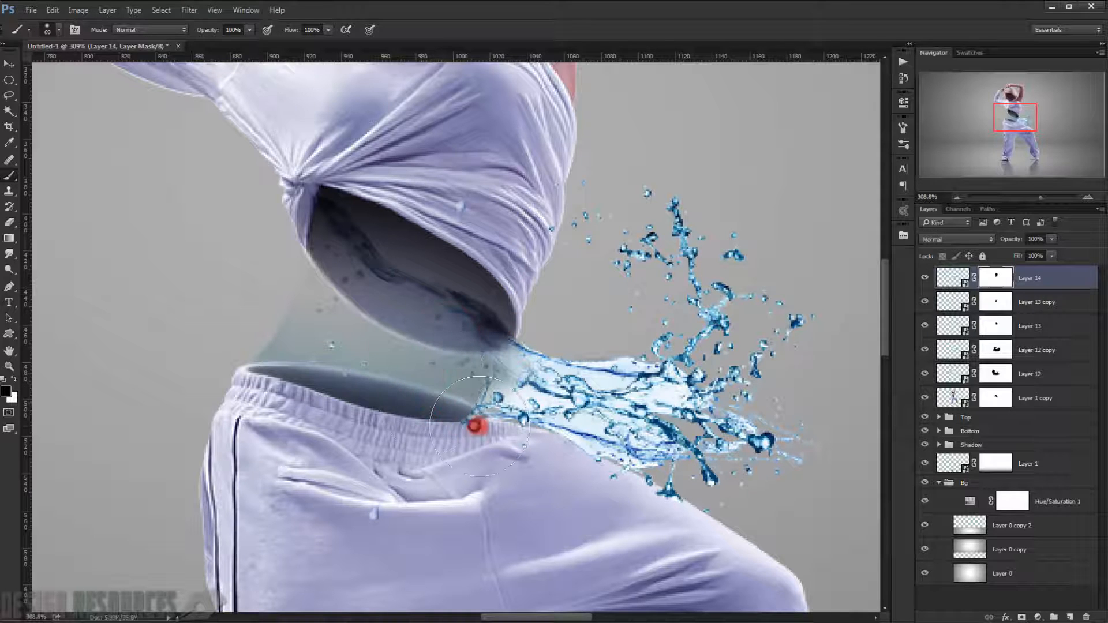
{"action": "mouse_move", "coordinate": [475, 426]}
{"action": "left_mouse_down"}
{"action": "mouse_move", "coordinate": [428, 389]}
{"action": "mouse_move", "coordinate": [467, 448]}
{"action": "mouse_move", "coordinate": [376, 404]}
{"action": "mouse_move", "coordinate": [369, 502]}
{"action": "left_mouse_up"}
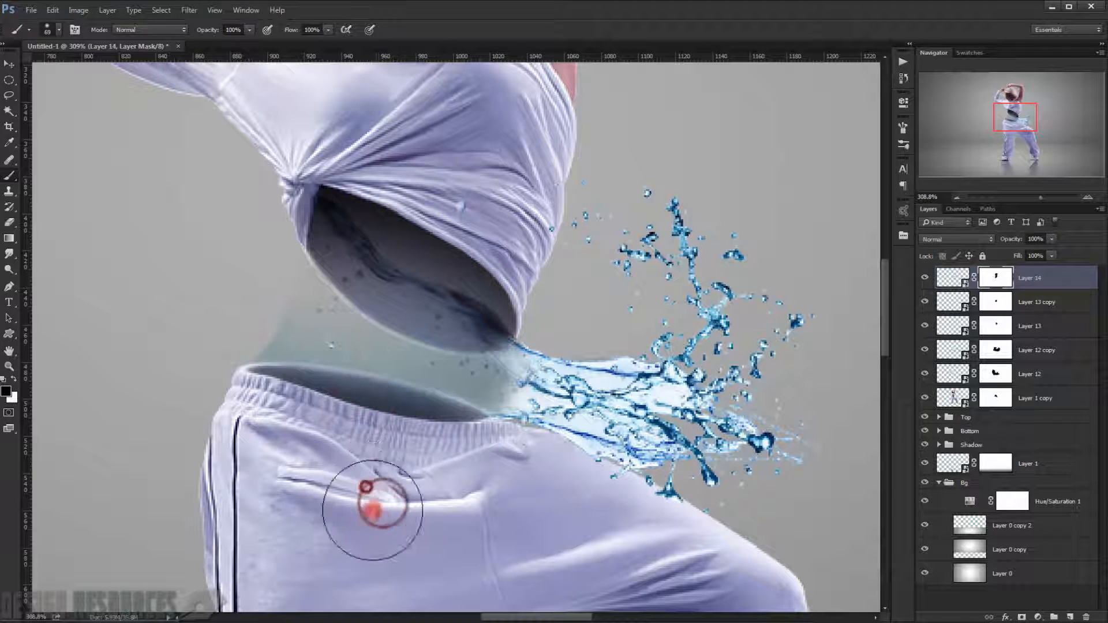
{"action": "left_click", "coordinate": [471, 206]}
{"action": "left_click", "coordinate": [458, 210]}
{"action": "left_click_drag", "start_coordinate": [410, 292], "coordinate": [386, 242]}
Compare the splashes without Layer 14, and paint on the Layer 13 copy and Layer 13 masks to blend their starts at the waist.
{"action": "left_click", "coordinate": [926, 278]}
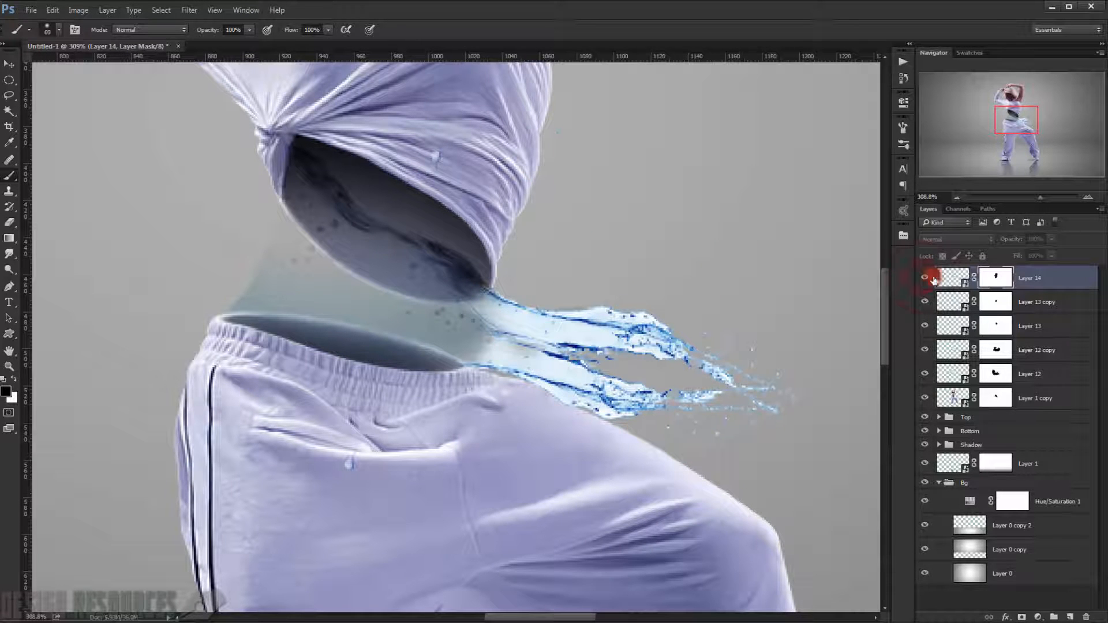
{"action": "left_click", "coordinate": [927, 278]}
{"action": "left_click", "coordinate": [996, 302]}
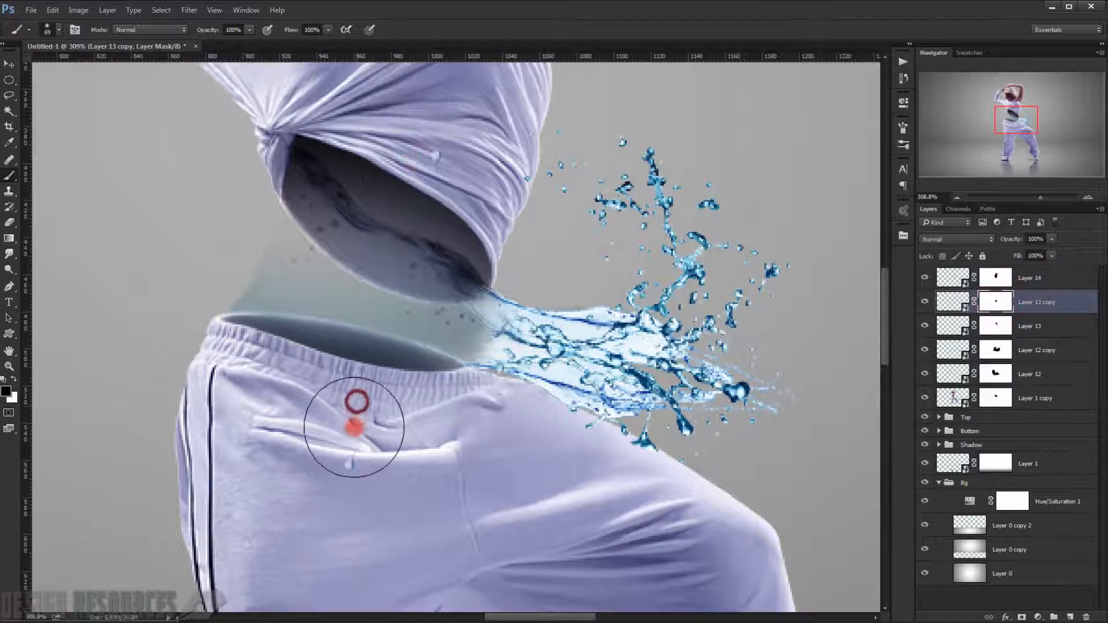
{"action": "left_click", "coordinate": [995, 326]}
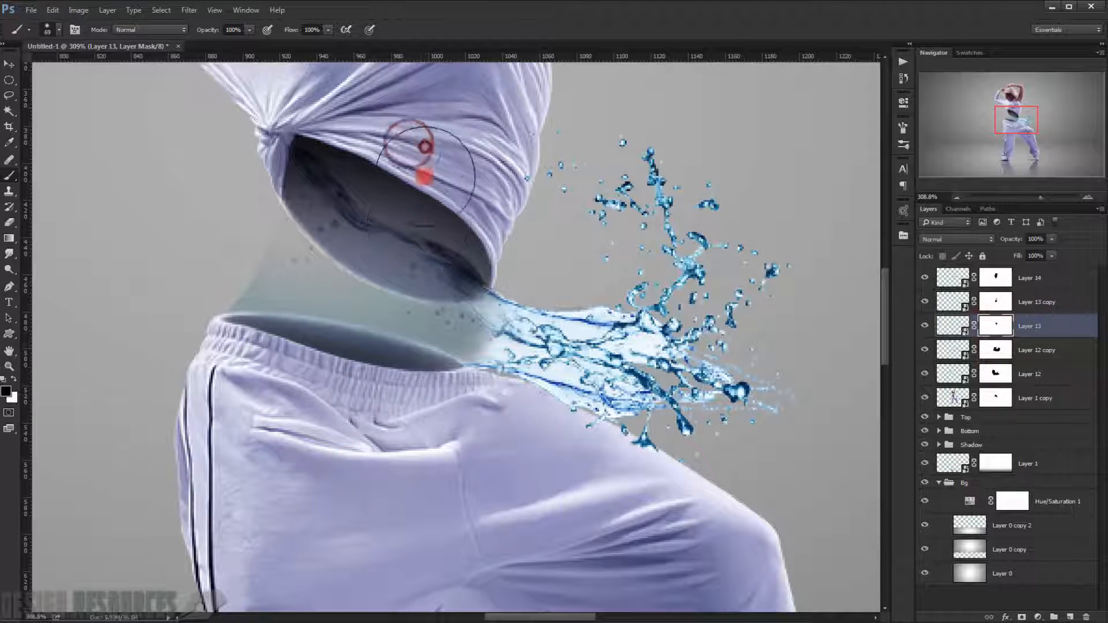
{"action": "scroll", "coordinate": [375, 466], "scroll_direction": "down", "scroll_amount": 5}
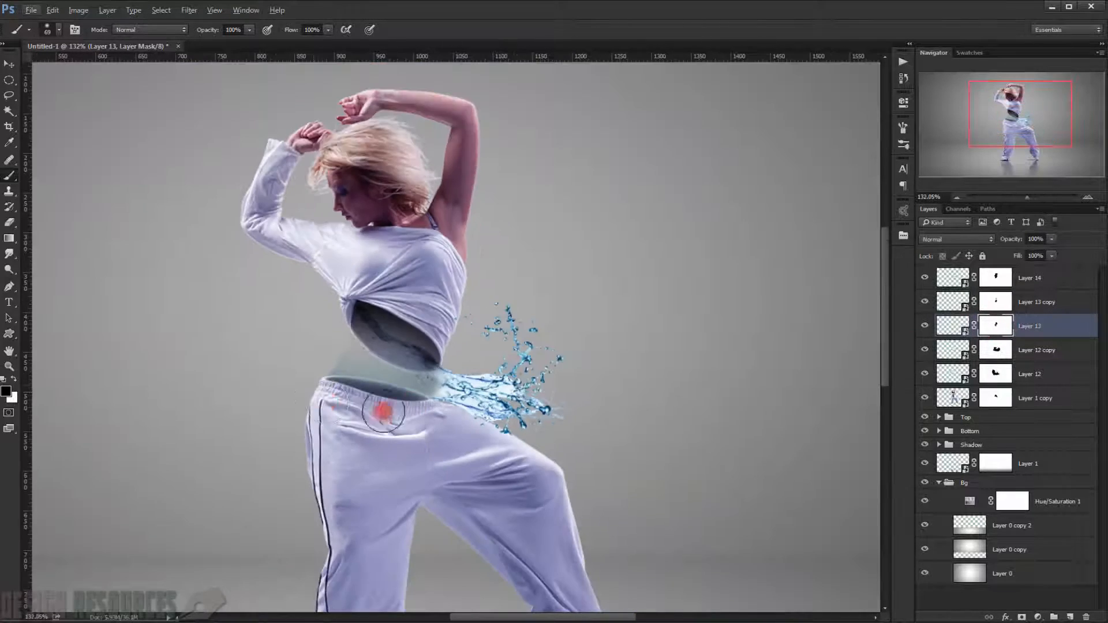
Shrink the brush and paint on the Layer 14 mask to hide the tall strand of water rising from the splash.
{"action": "scroll", "coordinate": [528, 372], "scroll_direction": "up", "scroll_amount": 8}
{"action": "left_click_drag", "start_coordinate": [444, 283], "coordinate": [366, 273]}
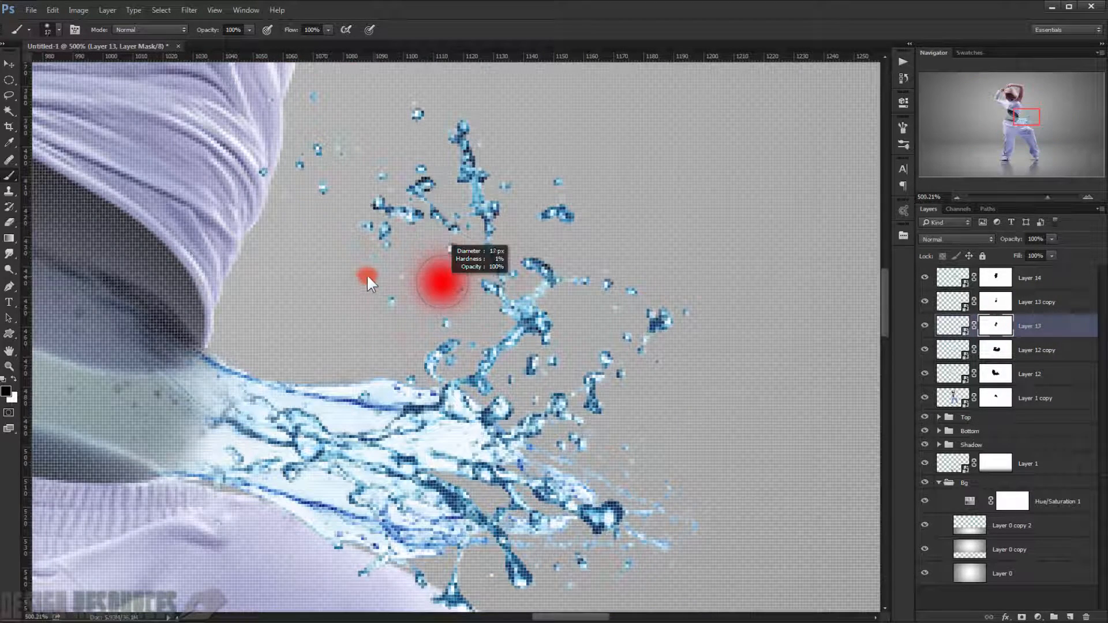
{"action": "left_click", "coordinate": [1004, 281]}
{"action": "scroll", "coordinate": [525, 198], "scroll_direction": "up", "scroll_amount": 2}
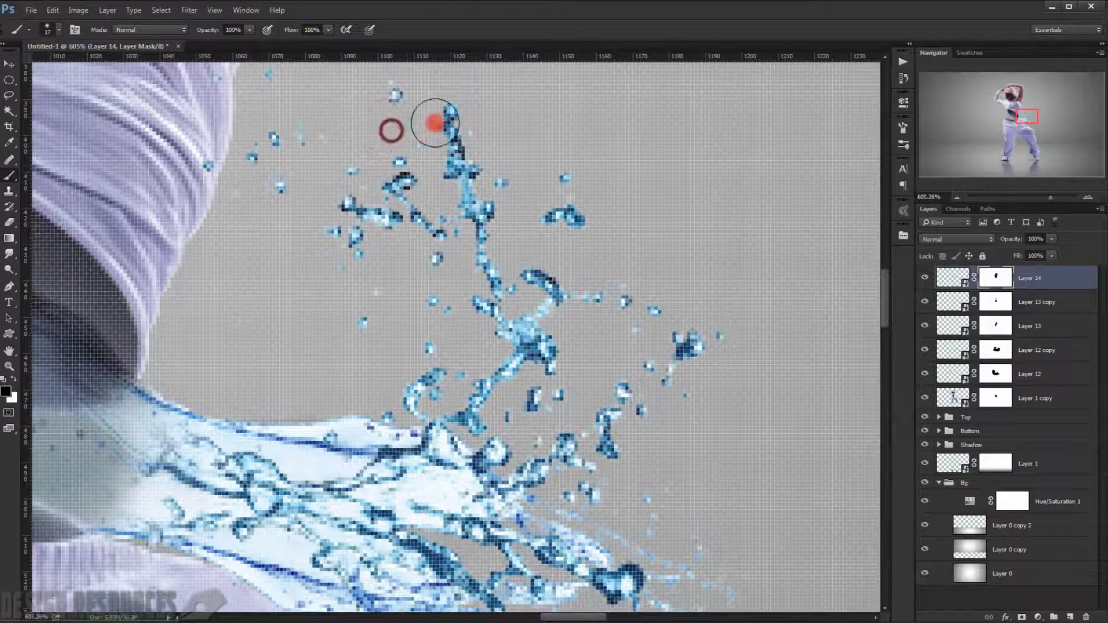
{"action": "mouse_move", "coordinate": [435, 123]}
{"action": "left_mouse_down"}
{"action": "mouse_move", "coordinate": [416, 199]}
{"action": "mouse_move", "coordinate": [522, 237]}
{"action": "mouse_move", "coordinate": [597, 290]}
{"action": "mouse_move", "coordinate": [534, 319]}
{"action": "left_mouse_up"}
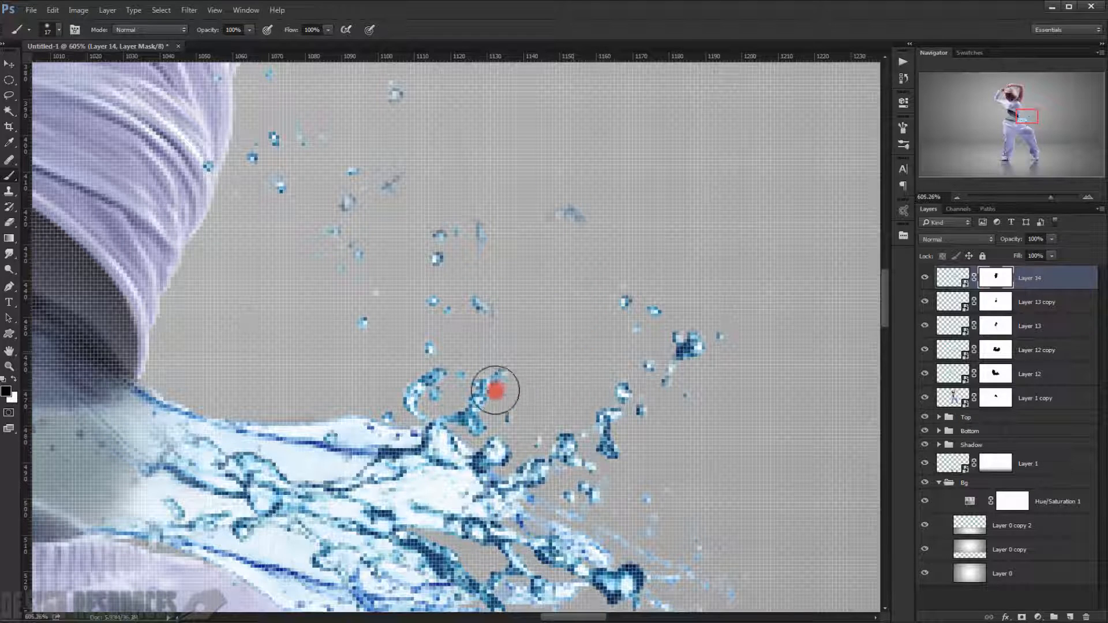
{"action": "left_click_drag", "start_coordinate": [483, 407], "coordinate": [475, 403]}
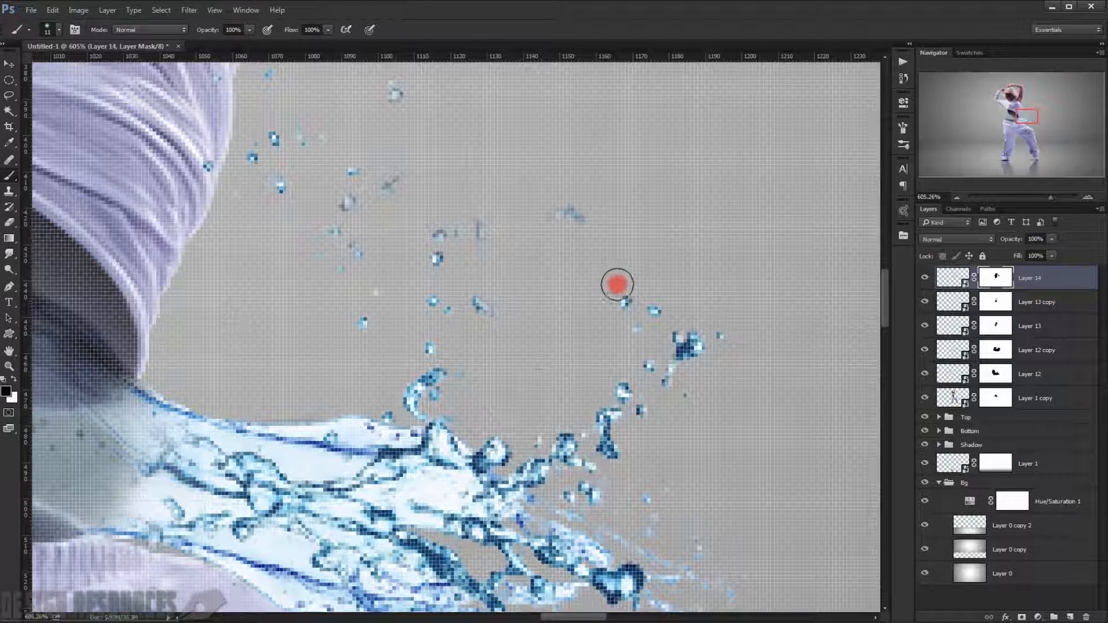
With a harder 26 px brush, mask out the scattered droplets above the splash and beside the shirt on Layer 14.
{"action": "left_click_drag", "start_coordinate": [501, 251], "coordinate": [505, 239]}
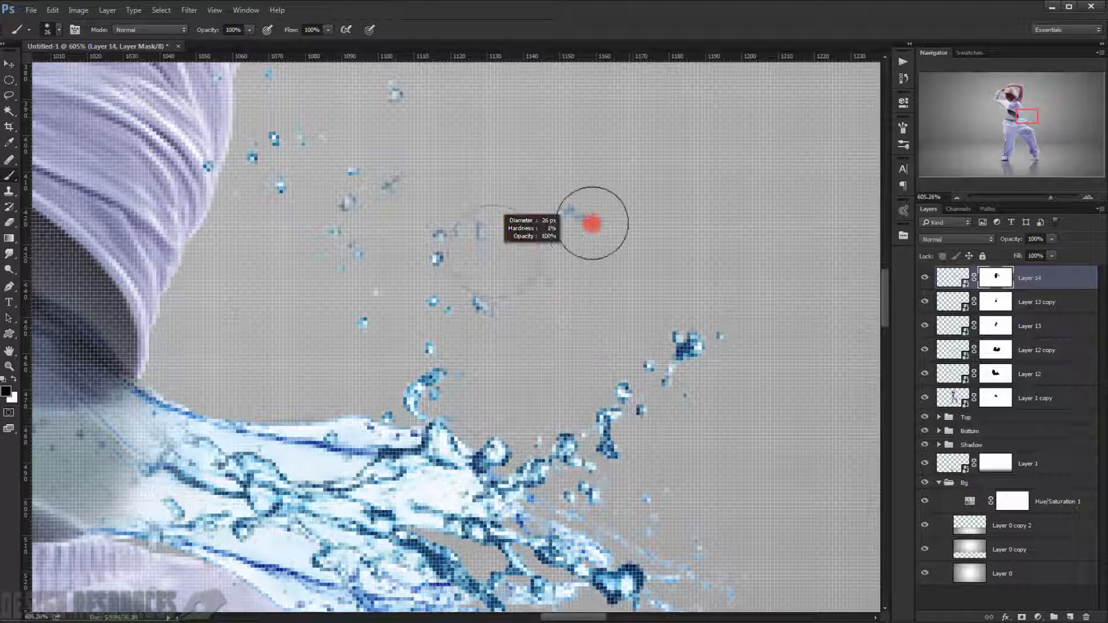
{"action": "mouse_move", "coordinate": [591, 223]}
{"action": "left_mouse_down"}
{"action": "mouse_move", "coordinate": [509, 306]}
{"action": "mouse_move", "coordinate": [437, 299]}
{"action": "mouse_move", "coordinate": [444, 288]}
{"action": "left_mouse_up"}
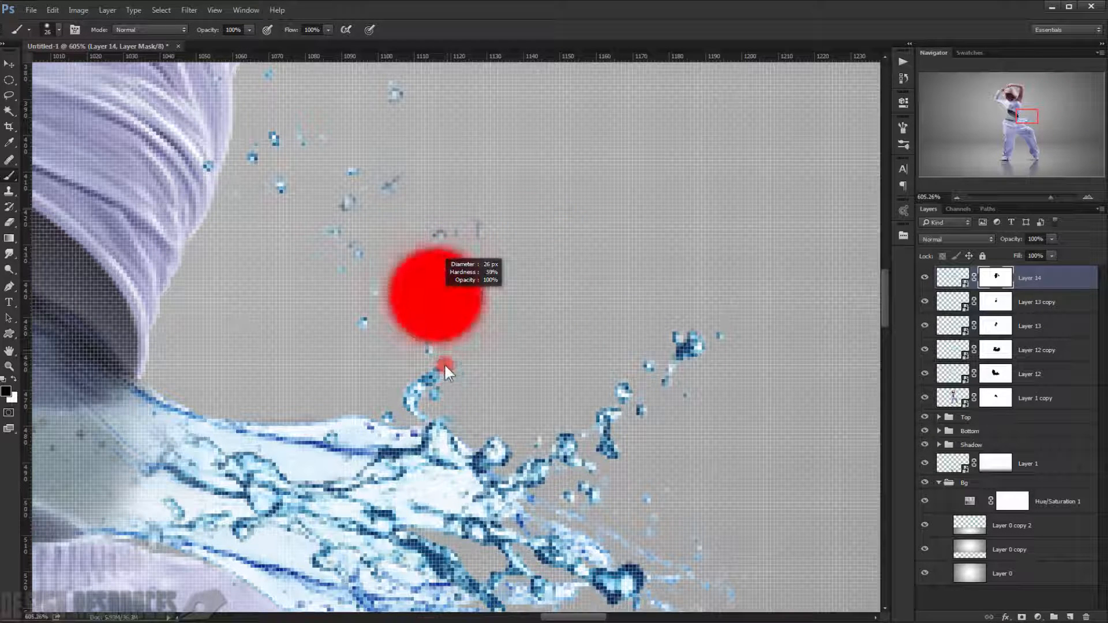
{"action": "mouse_move", "coordinate": [444, 364]}
{"action": "left_mouse_down"}
{"action": "mouse_move", "coordinate": [470, 289]}
{"action": "mouse_move", "coordinate": [460, 311]}
{"action": "mouse_move", "coordinate": [383, 184]}
{"action": "mouse_move", "coordinate": [466, 362]}
{"action": "left_mouse_up"}
{"action": "left_click", "coordinate": [485, 220]}
{"action": "left_click_drag", "start_coordinate": [373, 296], "coordinate": [402, 300]}
{"action": "mouse_move", "coordinate": [347, 295]}
{"action": "left_mouse_down"}
{"action": "mouse_move", "coordinate": [292, 287]}
{"action": "mouse_move", "coordinate": [288, 216]}
{"action": "left_mouse_up"}
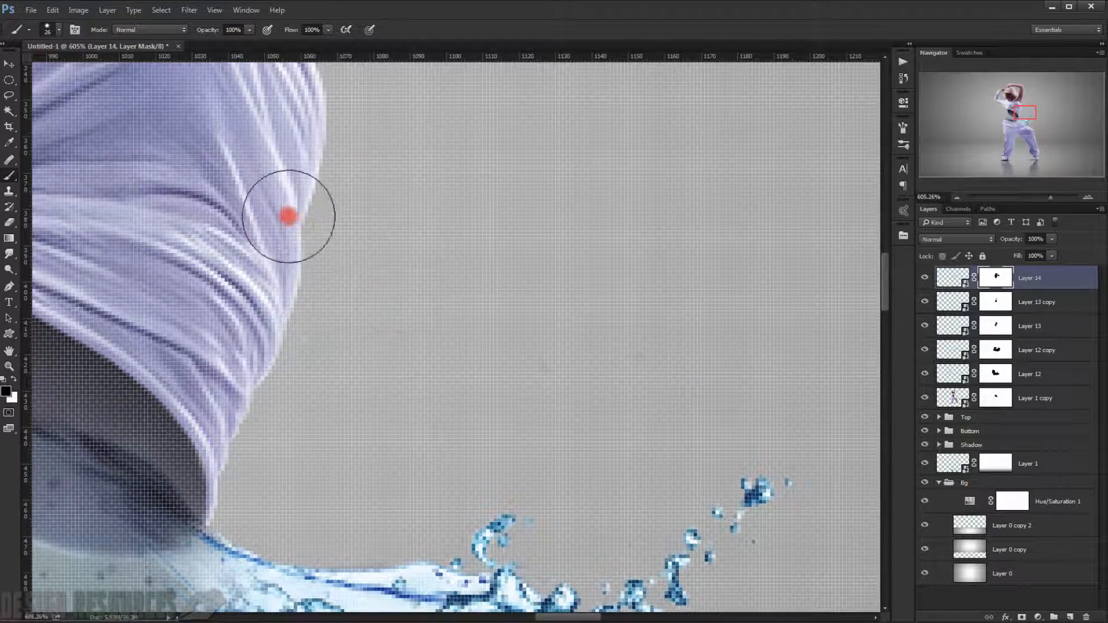
Examine the splash's tips and lower edge along the hip up close, and compare the result with Layer 13 copy hidden.
{"action": "left_click_drag", "start_coordinate": [648, 499], "coordinate": [582, 183]}
{"action": "left_click_drag", "start_coordinate": [535, 346], "coordinate": [525, 279]}
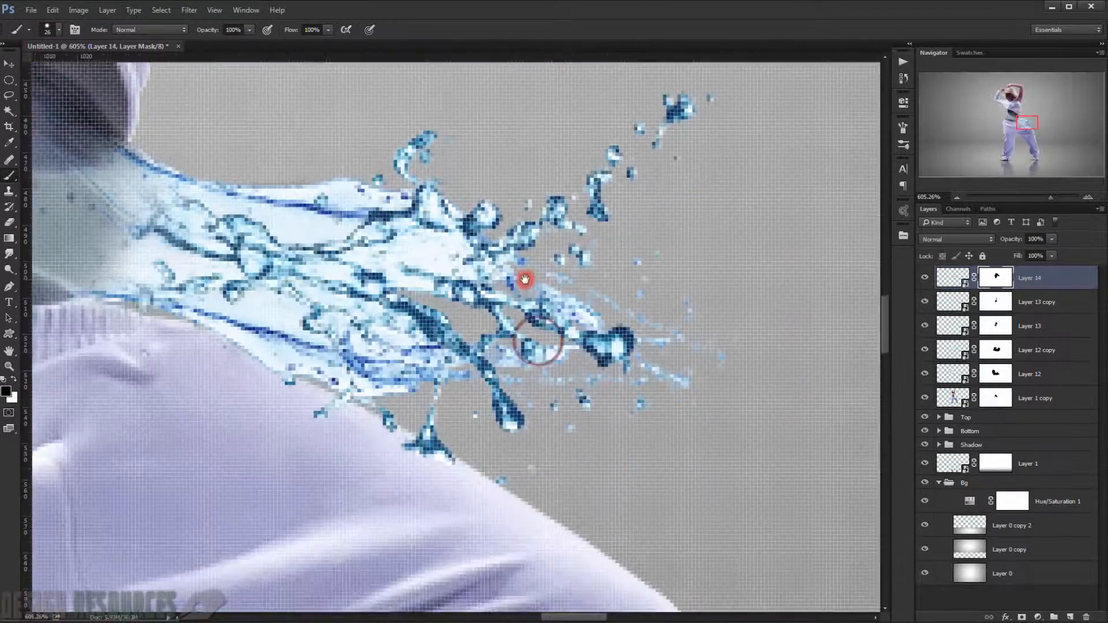
{"action": "scroll", "coordinate": [631, 379], "scroll_direction": "up", "scroll_amount": 1}
{"action": "scroll", "coordinate": [633, 375], "scroll_direction": "up", "scroll_amount": 3}
{"action": "scroll", "coordinate": [634, 373], "scroll_direction": "down", "scroll_amount": 2}
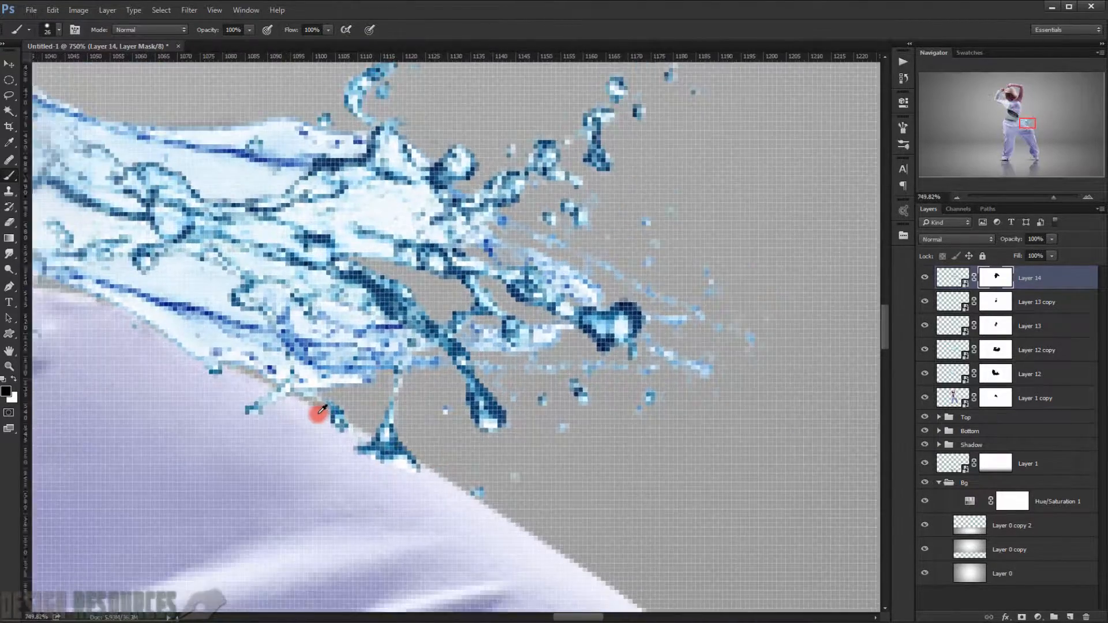
{"action": "scroll", "coordinate": [317, 415], "scroll_direction": "down", "scroll_amount": 5}
{"action": "scroll", "coordinate": [349, 421], "scroll_direction": "down", "scroll_amount": 2}
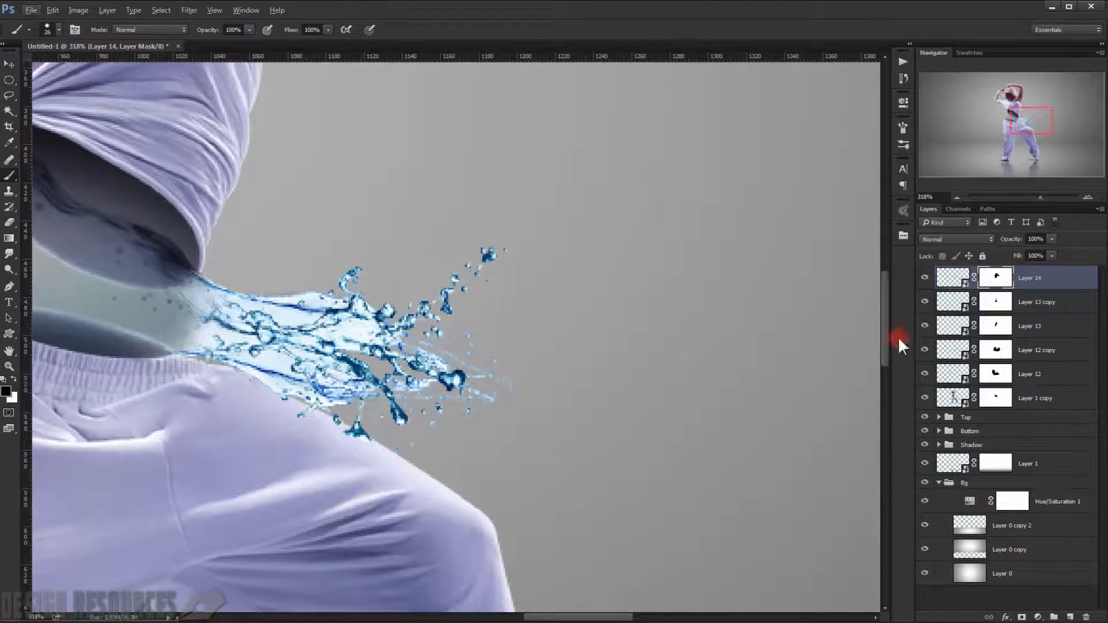
{"action": "left_click", "coordinate": [927, 303]}
{"action": "left_click", "coordinate": [927, 303]}
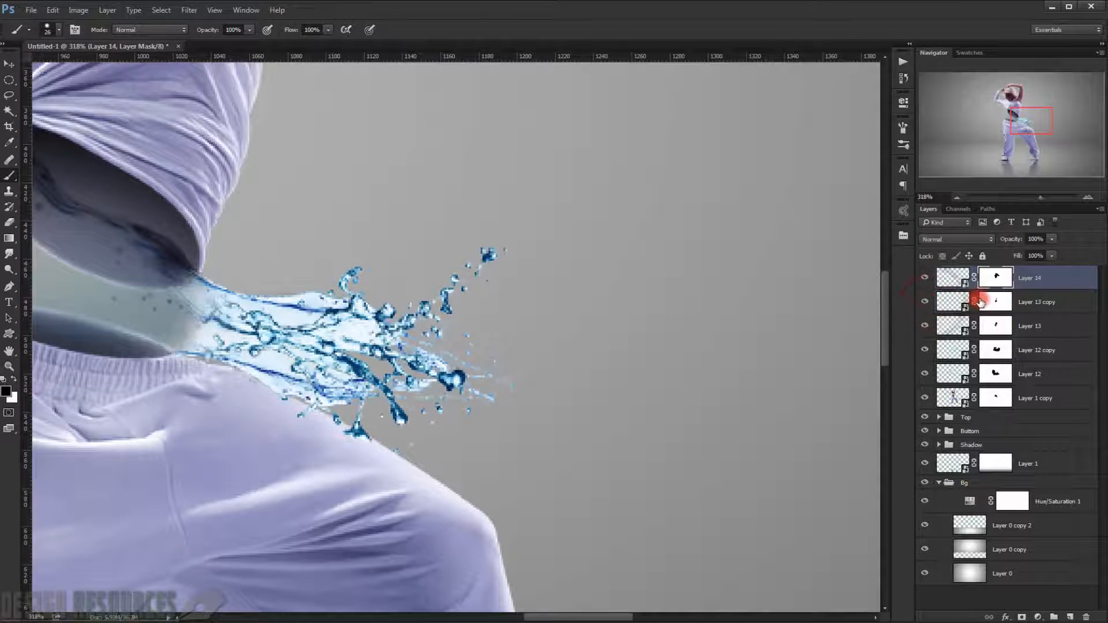
Paint on the Layer 13 copy and Layer 13 masks to remove the thin streaks around the splash's outer tip.
{"action": "left_click", "coordinate": [984, 300]}
{"action": "scroll", "coordinate": [466, 385], "scroll_direction": "up", "scroll_amount": 4}
{"action": "scroll", "coordinate": [473, 415], "scroll_direction": "up", "scroll_amount": 1}
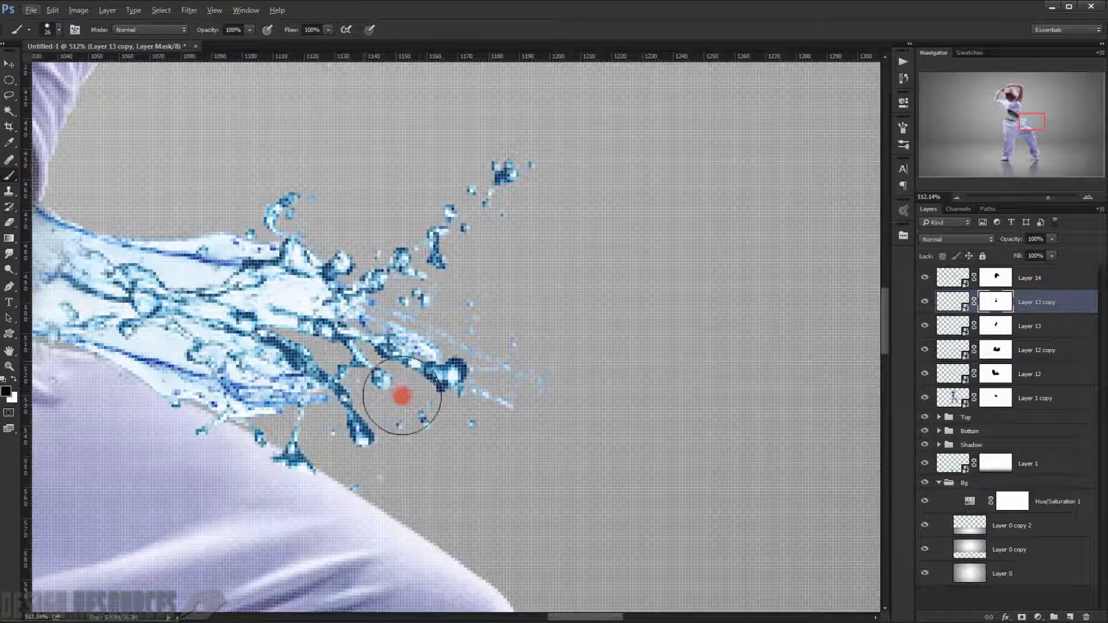
{"action": "left_click", "coordinate": [1002, 327]}
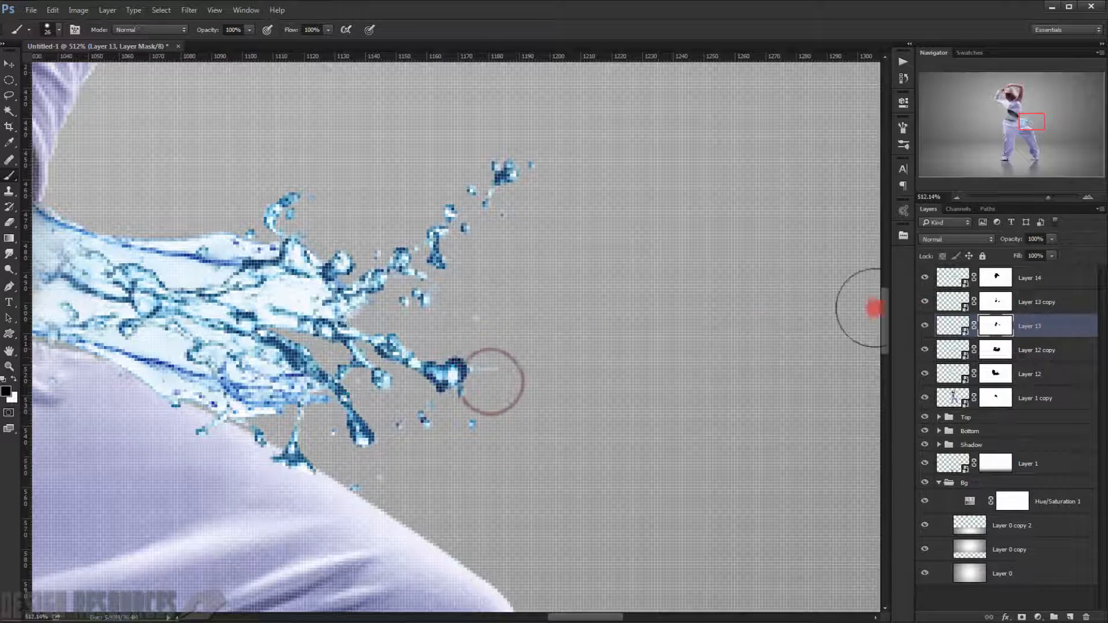
{"action": "left_click", "coordinate": [1001, 304]}
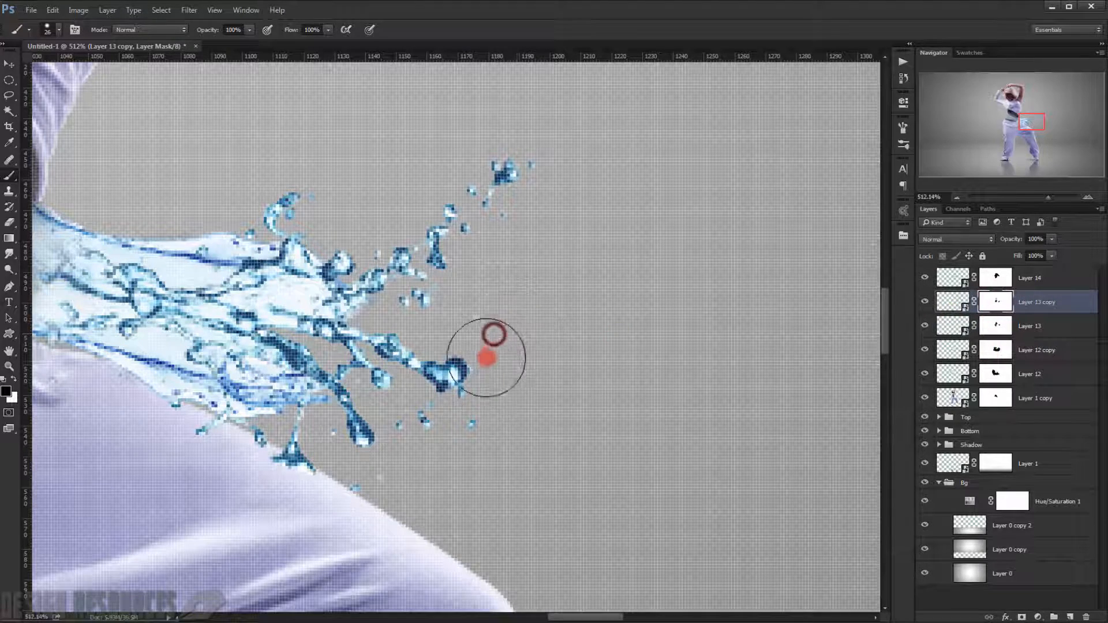
{"action": "scroll", "coordinate": [468, 428], "scroll_direction": "down", "scroll_amount": 5}
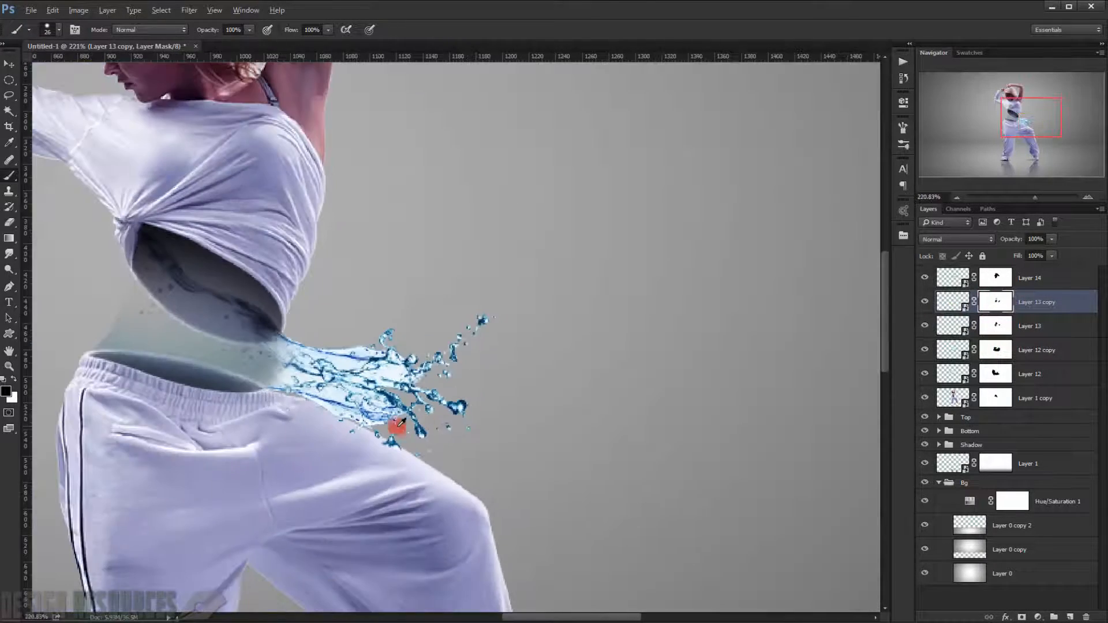
Group Layer 14, Layer 13 copy and Layer 13 together.
{"action": "scroll", "coordinate": [287, 364], "scroll_direction": "up", "scroll_amount": 5}
{"action": "left_click_drag", "start_coordinate": [302, 347], "coordinate": [337, 350]}
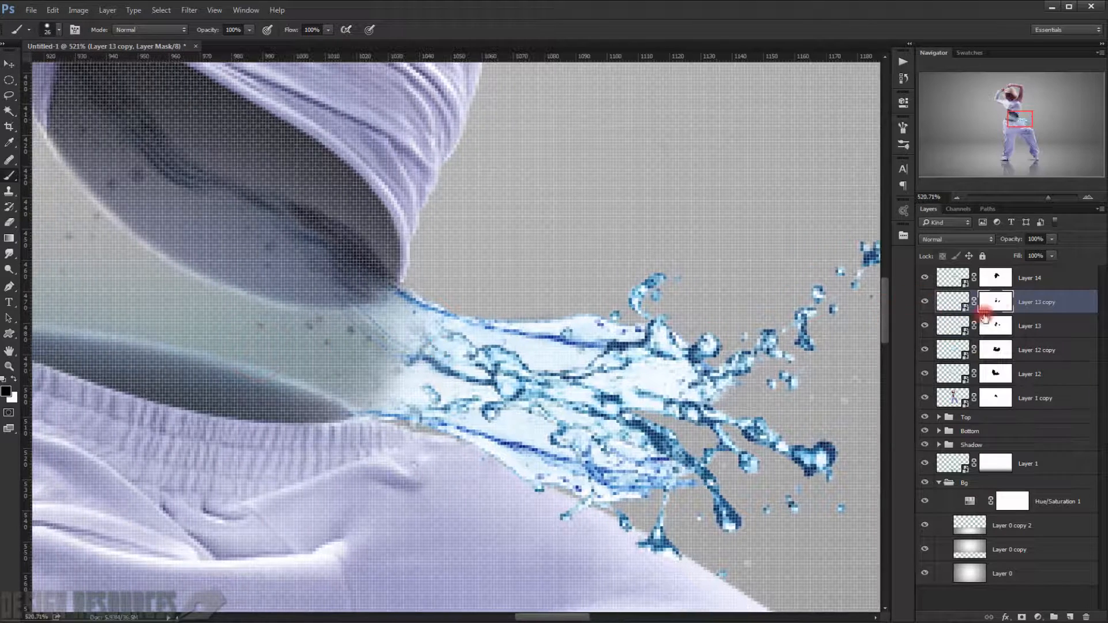
{"action": "left_click", "coordinate": [1036, 280], "text": "shift"}
{"action": "left_click", "coordinate": [1043, 324], "text": "shift"}
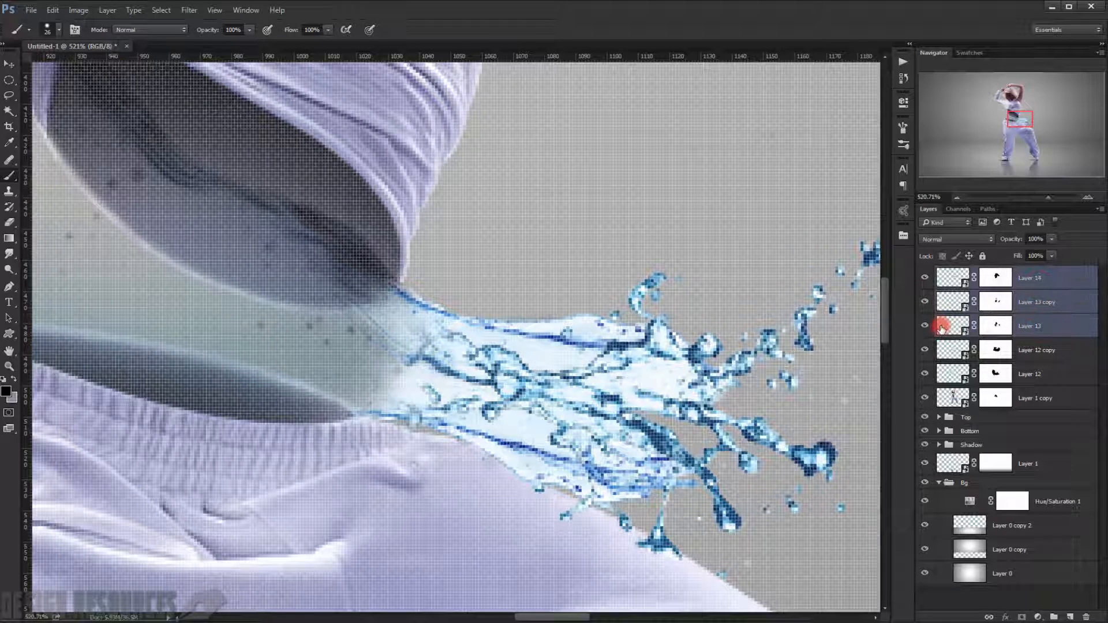
{"action": "key", "text": "ctrl+g"}
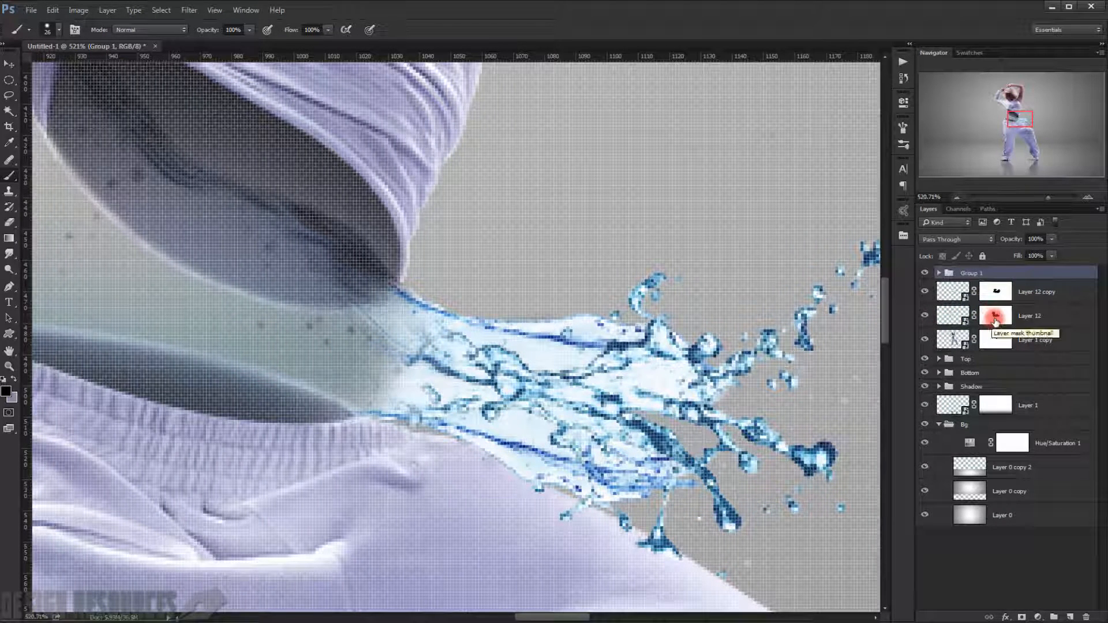
Hide Group 1 and paint on the Layer 12 copy mask to remove the outer end of the dark streak beside the shirt.
{"action": "left_click", "coordinate": [926, 273]}
{"action": "left_click", "coordinate": [926, 275]}
{"action": "left_click", "coordinate": [926, 274]}
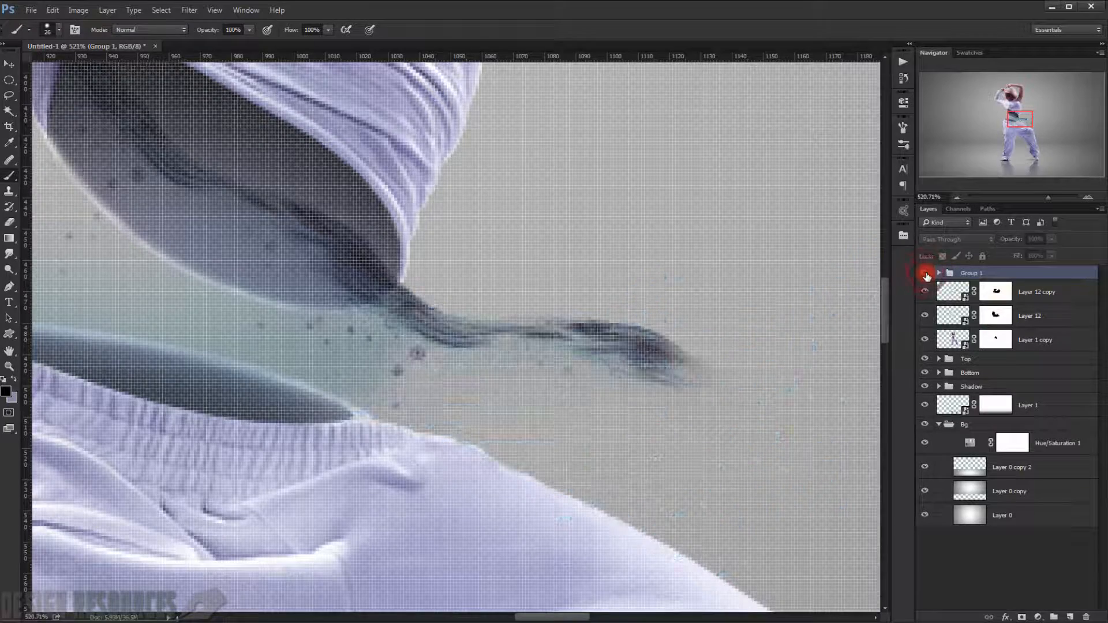
{"action": "left_click", "coordinate": [926, 275]}
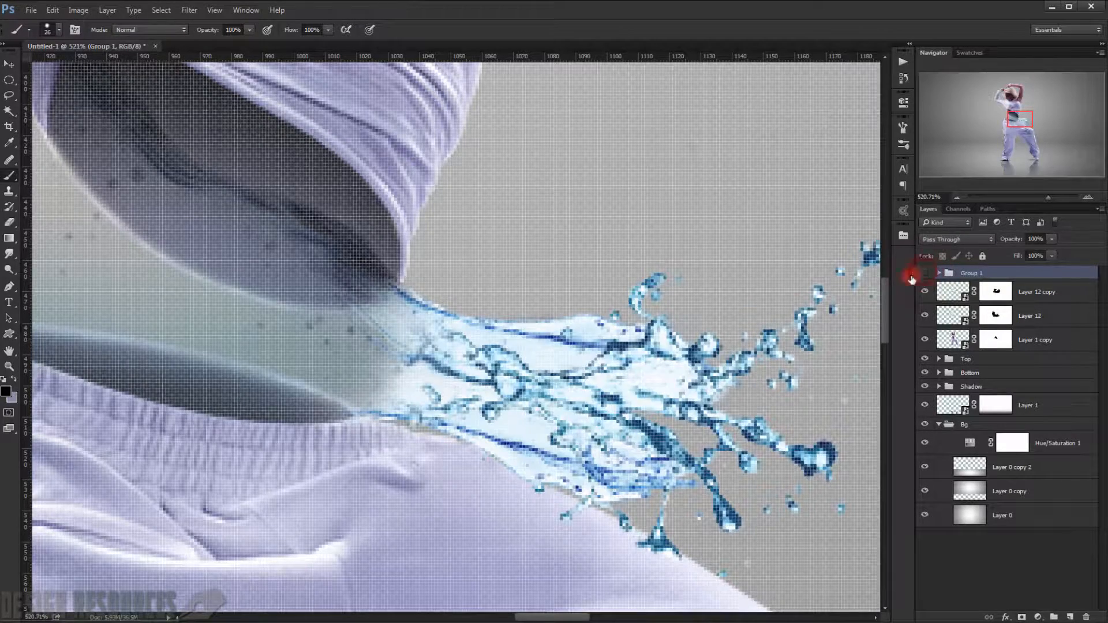
{"action": "left_click", "coordinate": [926, 275]}
{"action": "scroll", "coordinate": [618, 346], "scroll_direction": "up", "scroll_amount": 2}
{"action": "left_click", "coordinate": [996, 292]}
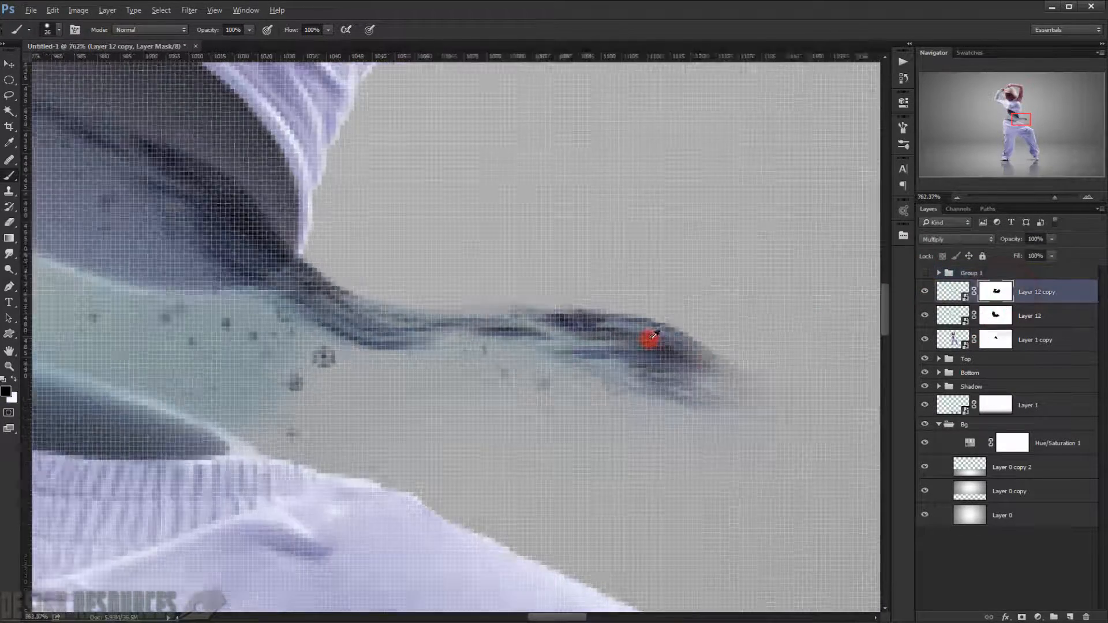
{"action": "scroll", "coordinate": [652, 336], "scroll_direction": "up", "scroll_amount": 1}
{"action": "mouse_move", "coordinate": [760, 371]}
{"action": "left_mouse_down"}
{"action": "mouse_move", "coordinate": [750, 388]}
{"action": "mouse_move", "coordinate": [639, 303]}
{"action": "mouse_move", "coordinate": [664, 193]}
{"action": "left_mouse_up"}
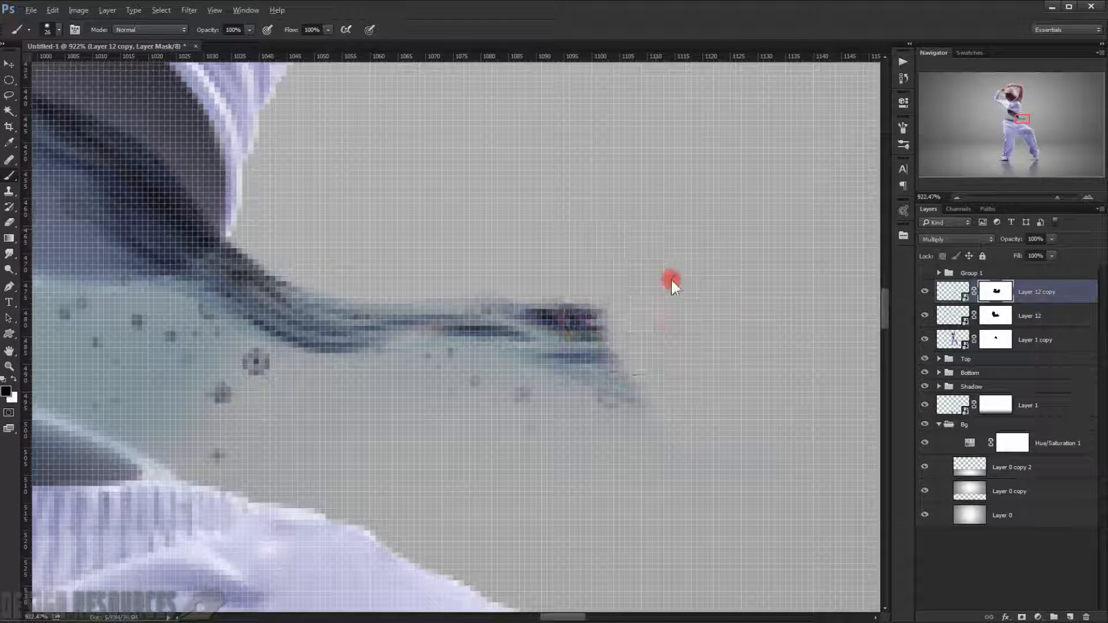
Fade the remaining dark streak's tip and underside on the Layer 12 copy mask with a larger brush, and show Group 1 again.
{"action": "mouse_move", "coordinate": [672, 280]}
{"action": "left_mouse_down"}
{"action": "mouse_move", "coordinate": [682, 204]}
{"action": "mouse_move", "coordinate": [682, 223]}
{"action": "left_mouse_up"}
{"action": "mouse_move", "coordinate": [601, 280]}
{"action": "left_mouse_down"}
{"action": "mouse_move", "coordinate": [610, 282]}
{"action": "mouse_move", "coordinate": [594, 295]}
{"action": "left_mouse_up"}
{"action": "left_click_drag", "start_coordinate": [632, 281], "coordinate": [722, 286]}
{"action": "mouse_move", "coordinate": [698, 311]}
{"action": "left_mouse_down"}
{"action": "mouse_move", "coordinate": [733, 378]}
{"action": "mouse_move", "coordinate": [700, 434]}
{"action": "mouse_move", "coordinate": [673, 464]}
{"action": "mouse_move", "coordinate": [594, 500]}
{"action": "mouse_move", "coordinate": [638, 490]}
{"action": "mouse_move", "coordinate": [595, 490]}
{"action": "left_mouse_up"}
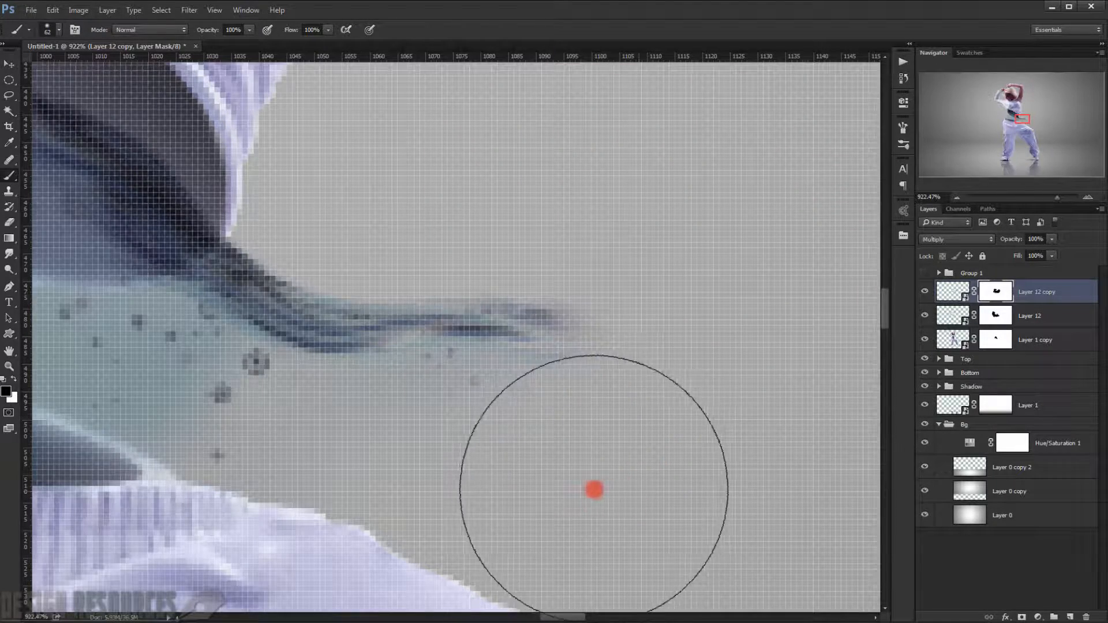
{"action": "left_click", "coordinate": [926, 274]}
{"action": "scroll", "coordinate": [607, 296], "scroll_direction": "down", "scroll_amount": 5}
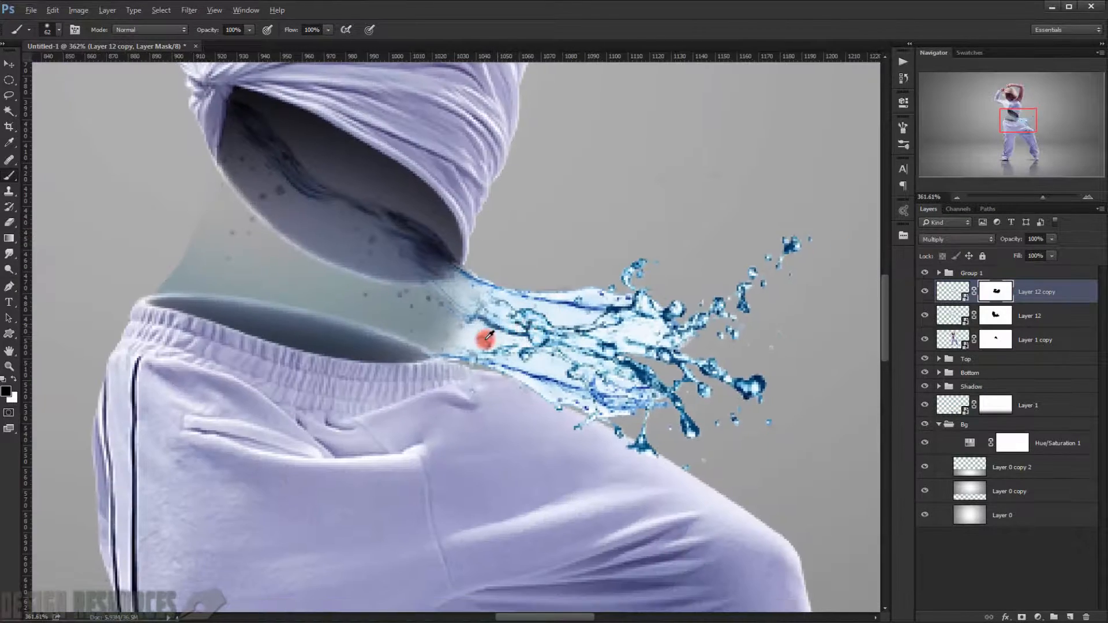
Add a Hue/Saturation adjustment layer above Group 1 and clip it to the group.
{"action": "scroll", "coordinate": [488, 338], "scroll_direction": "up", "scroll_amount": 2}
{"action": "left_click", "coordinate": [989, 275]}
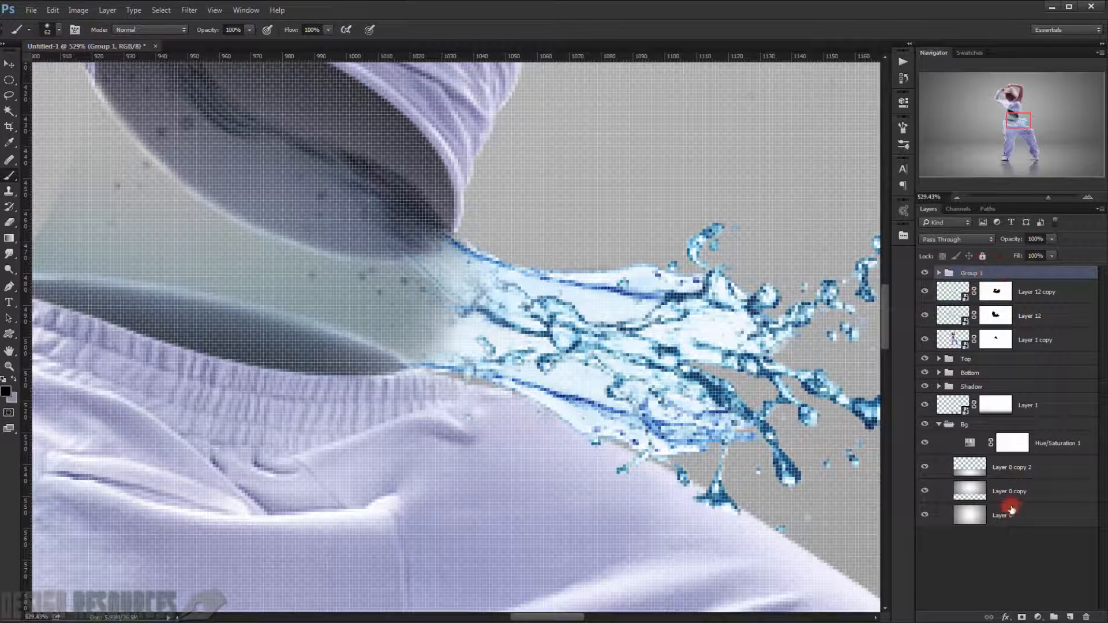
{"action": "left_click", "coordinate": [1046, 619]}
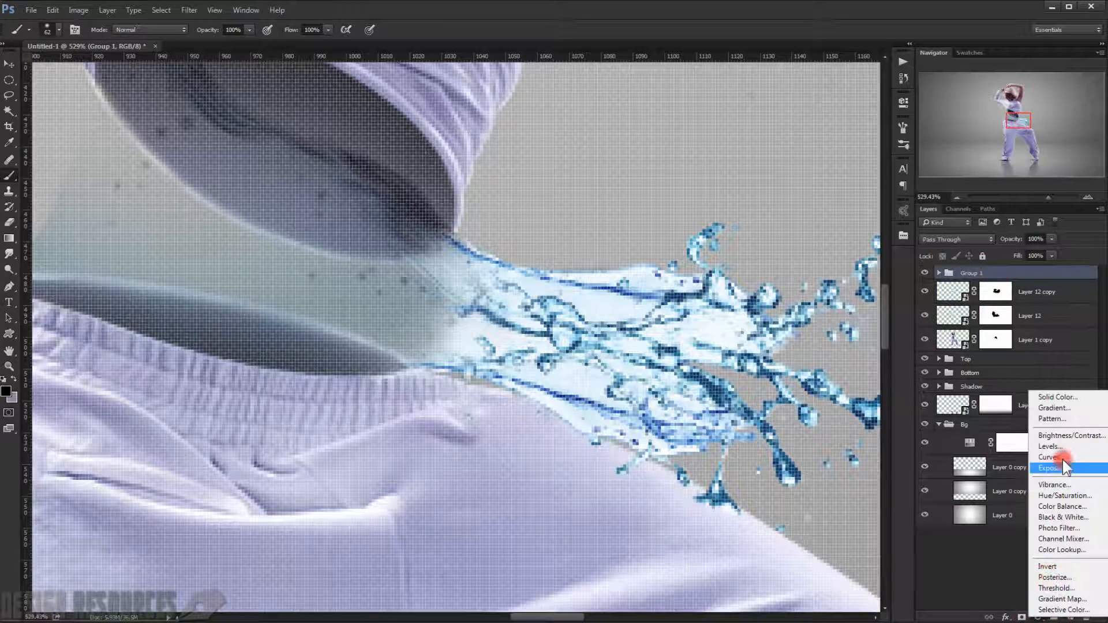
{"action": "left_click", "coordinate": [1063, 496]}
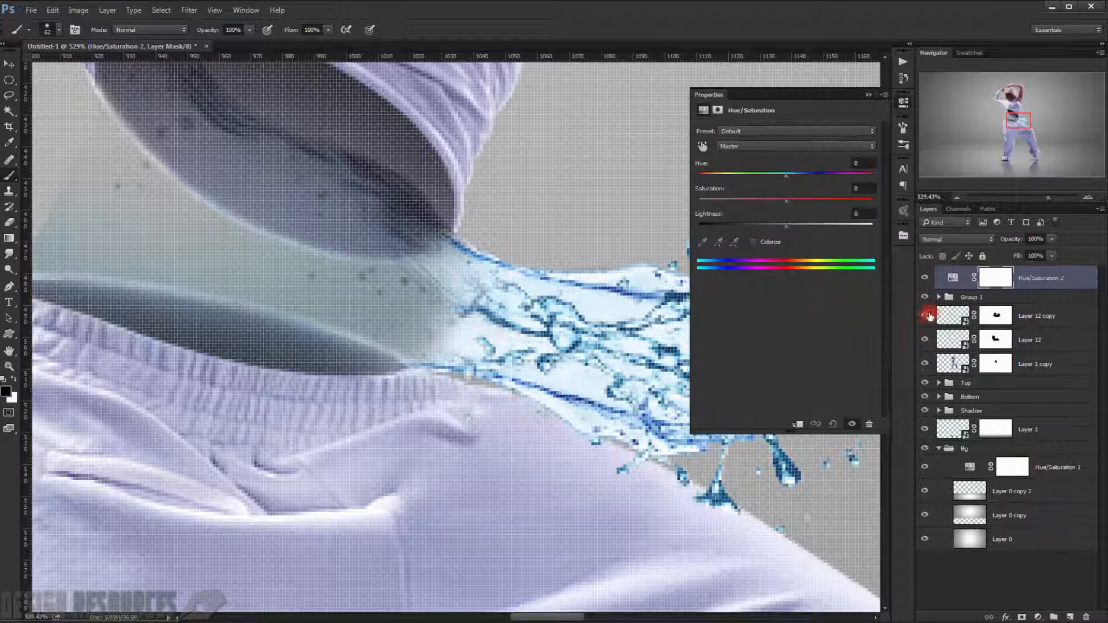
{"action": "left_click", "coordinate": [799, 426]}
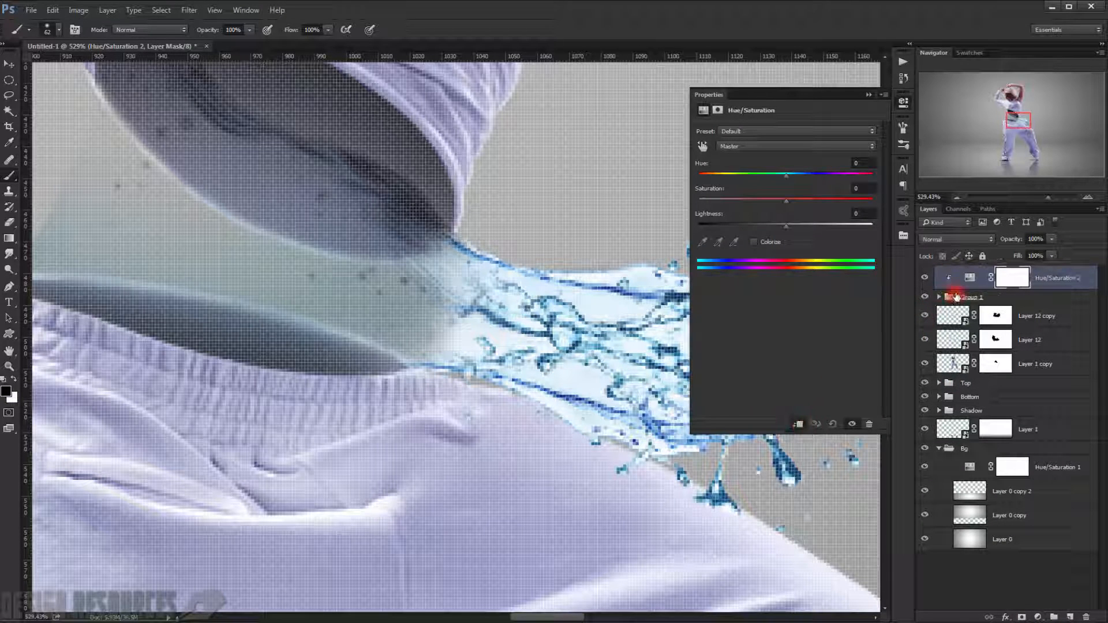
{"action": "left_click", "coordinate": [871, 91]}
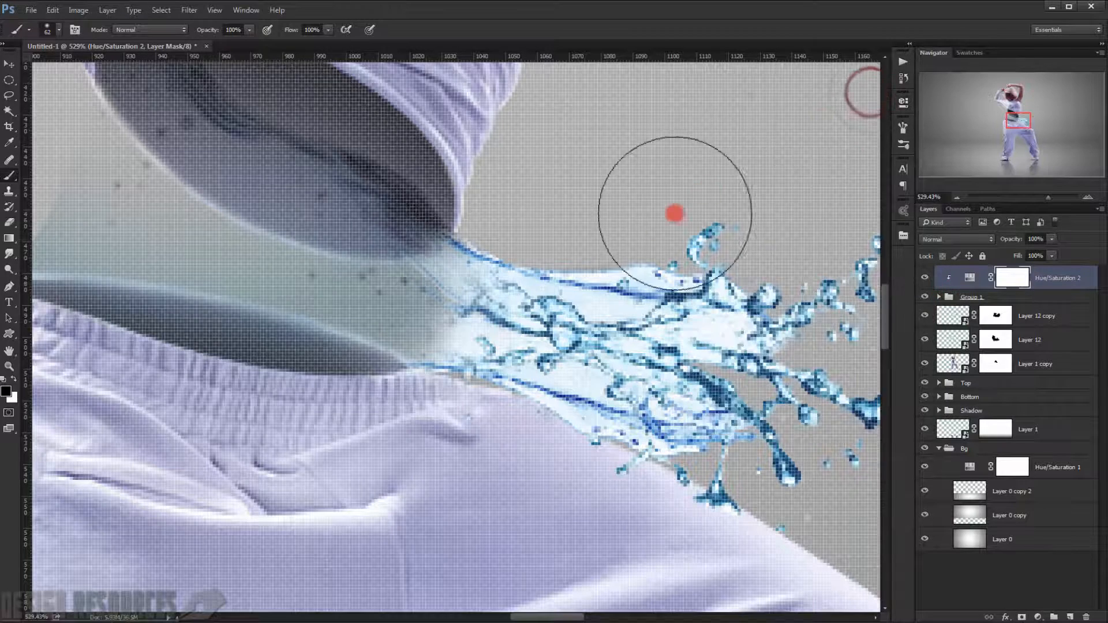
Colorize the splash through Hue/Saturation 2 with hue 213, saturation 41 and lightness -18.
{"action": "scroll", "coordinate": [673, 210], "scroll_direction": "down", "scroll_amount": 5}
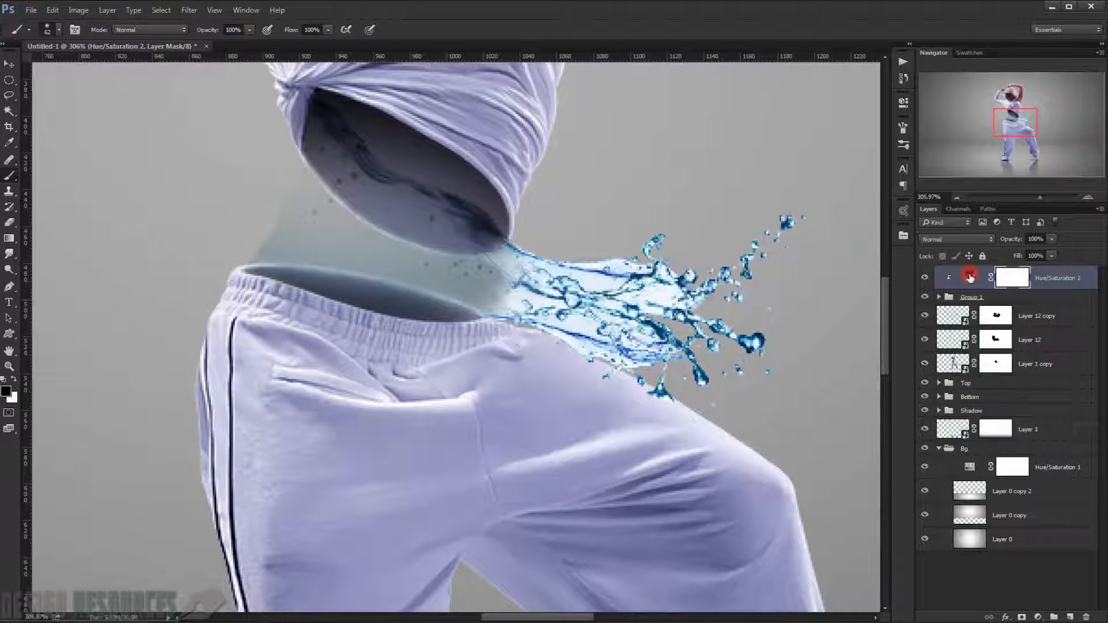
{"action": "double_click", "coordinate": [969, 278]}
{"action": "left_click", "coordinate": [754, 242]}
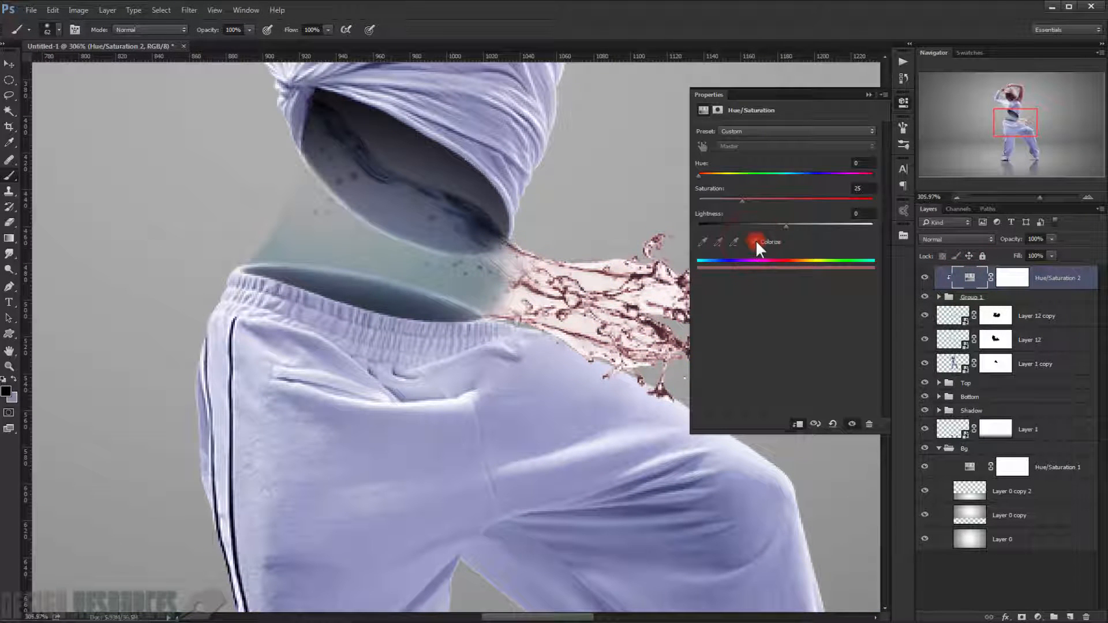
{"action": "left_click_drag", "start_coordinate": [707, 178], "coordinate": [804, 175]}
{"action": "left_click_drag", "start_coordinate": [636, 235], "coordinate": [458, 216]}
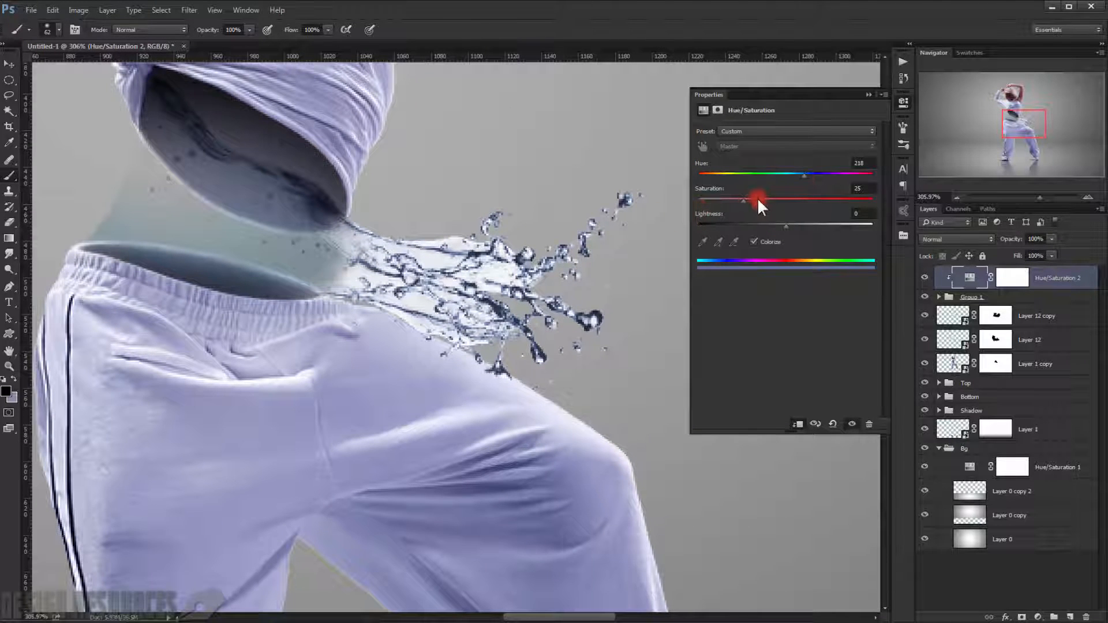
{"action": "left_click_drag", "start_coordinate": [805, 177], "coordinate": [800, 176]}
{"action": "left_click_drag", "start_coordinate": [785, 224], "coordinate": [770, 226]}
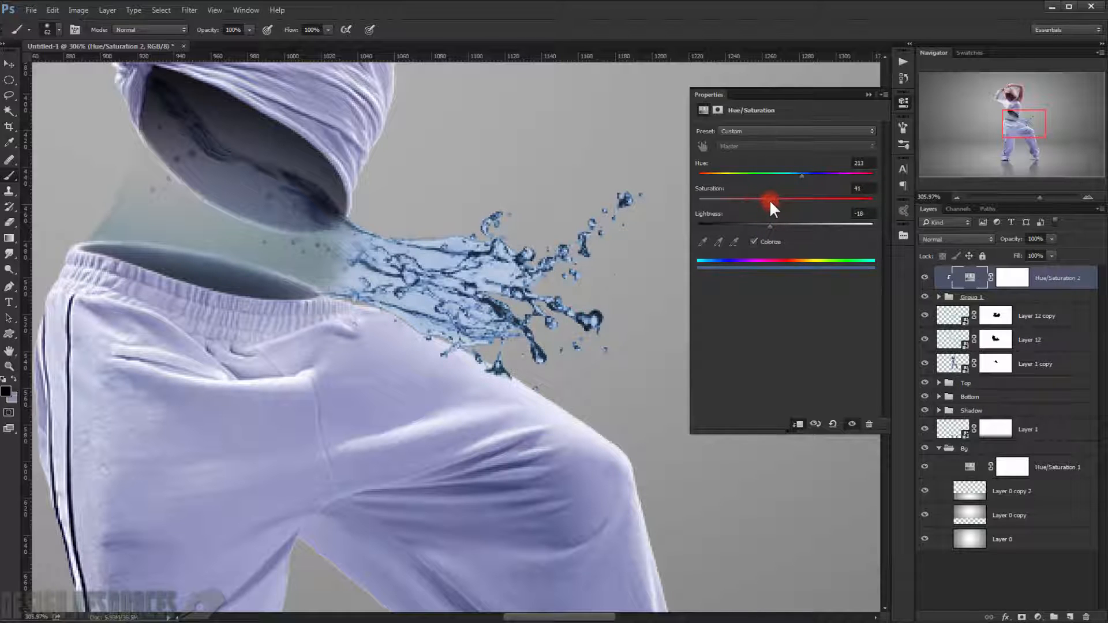
Fine-tune the hue, saturation and lightness of Hue/Saturation 2 to give the splash a darker, more muted blue.
{"action": "left_click_drag", "start_coordinate": [770, 199], "coordinate": [758, 220]}
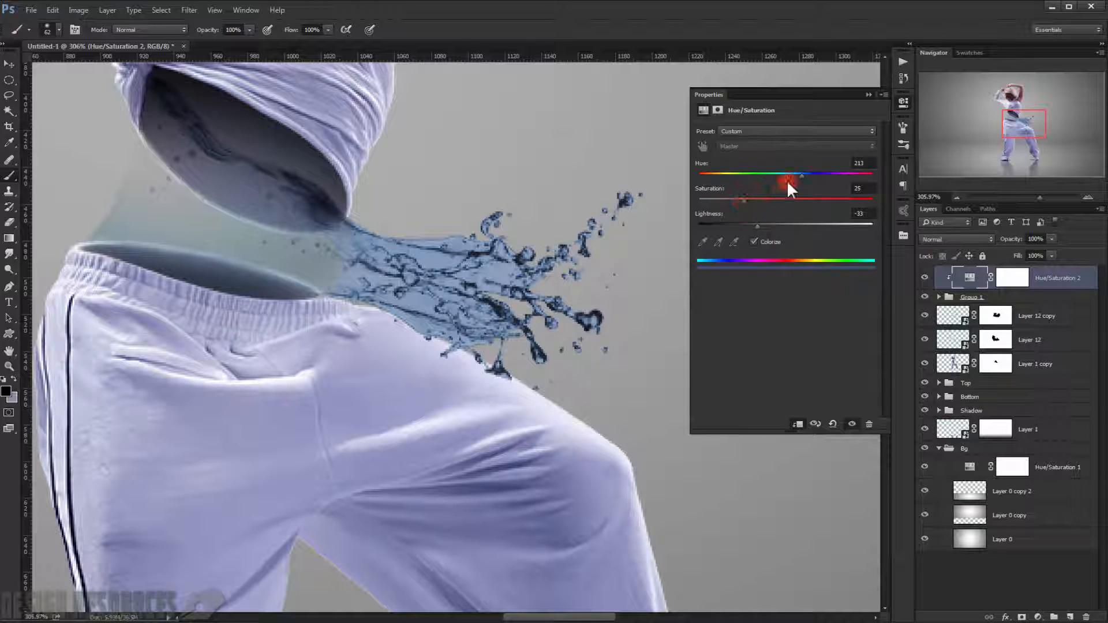
{"action": "left_click_drag", "start_coordinate": [798, 175], "coordinate": [798, 174]}
{"action": "left_click_drag", "start_coordinate": [758, 227], "coordinate": [759, 226]}
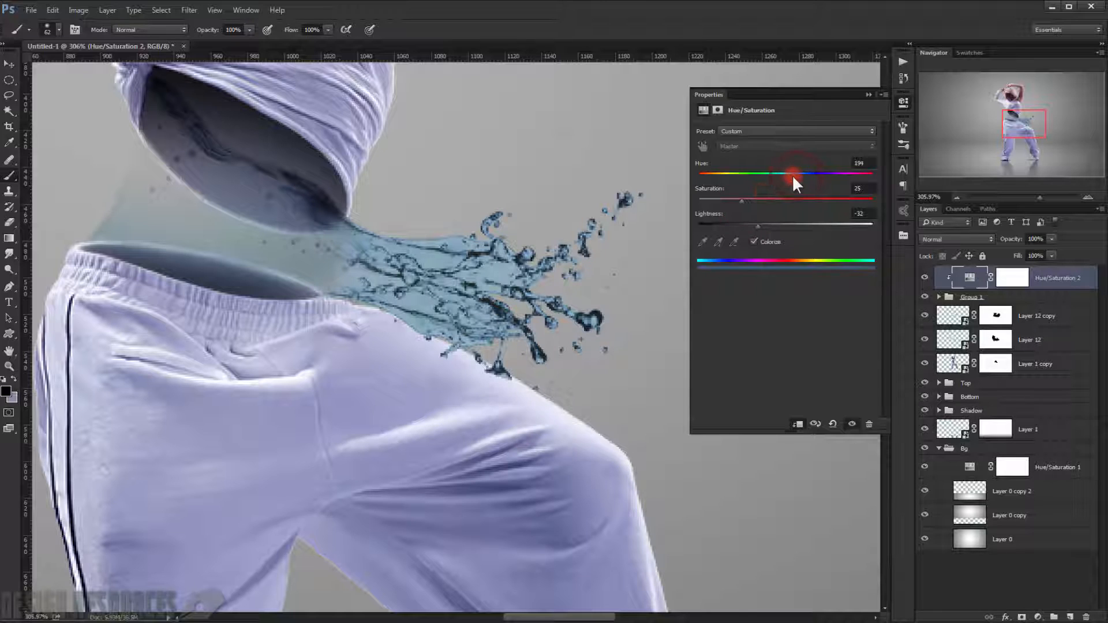
{"action": "left_click_drag", "start_coordinate": [799, 175], "coordinate": [806, 175]}
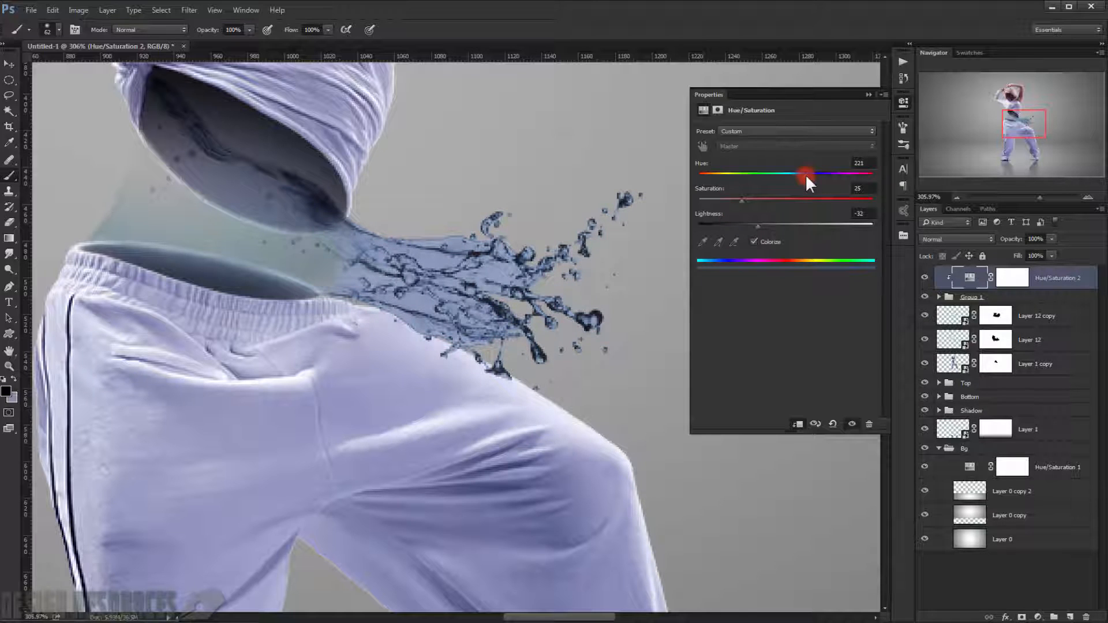
{"action": "left_click_drag", "start_coordinate": [747, 205], "coordinate": [756, 226]}
{"action": "left_click_drag", "start_coordinate": [800, 178], "coordinate": [802, 179]}
{"action": "left_click", "coordinate": [867, 92]}
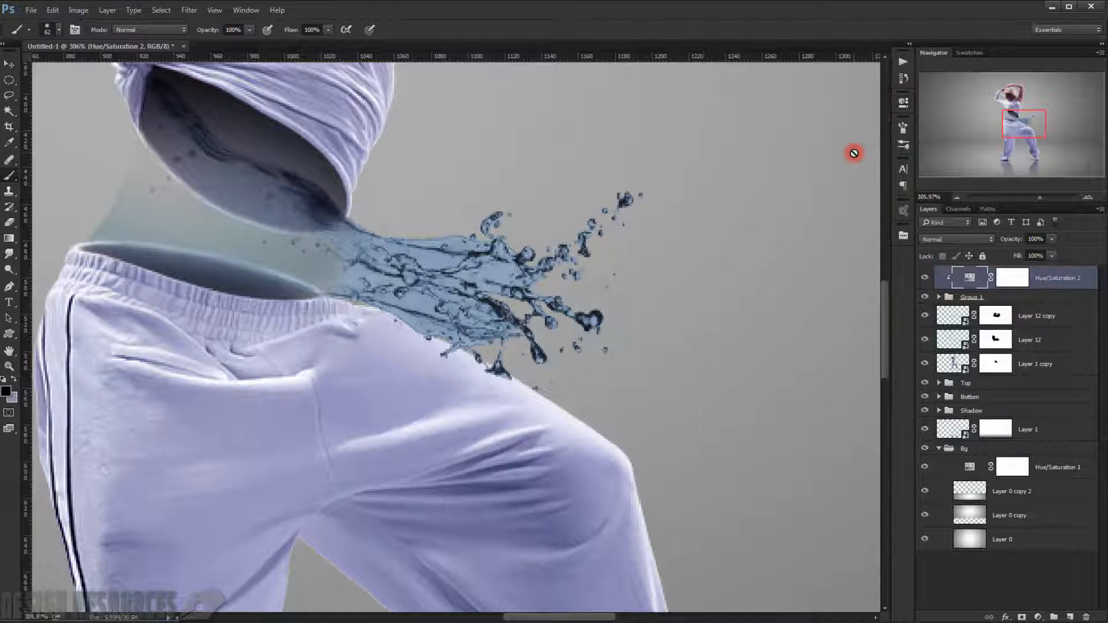
Inspect where the splash meets the waist gap, compare it with Group 1 hidden, and expand Group 1.
{"action": "key", "text": "ctrl+0"}
{"action": "scroll", "coordinate": [494, 323], "scroll_direction": "up", "scroll_amount": 5}
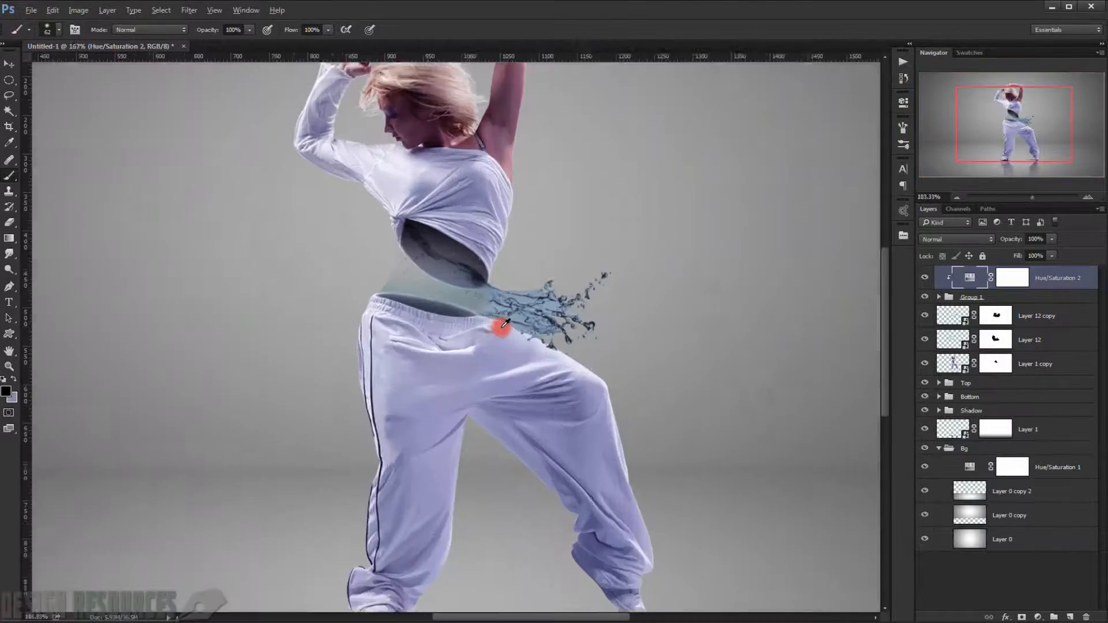
{"action": "scroll", "coordinate": [482, 326], "scroll_direction": "up", "scroll_amount": 4}
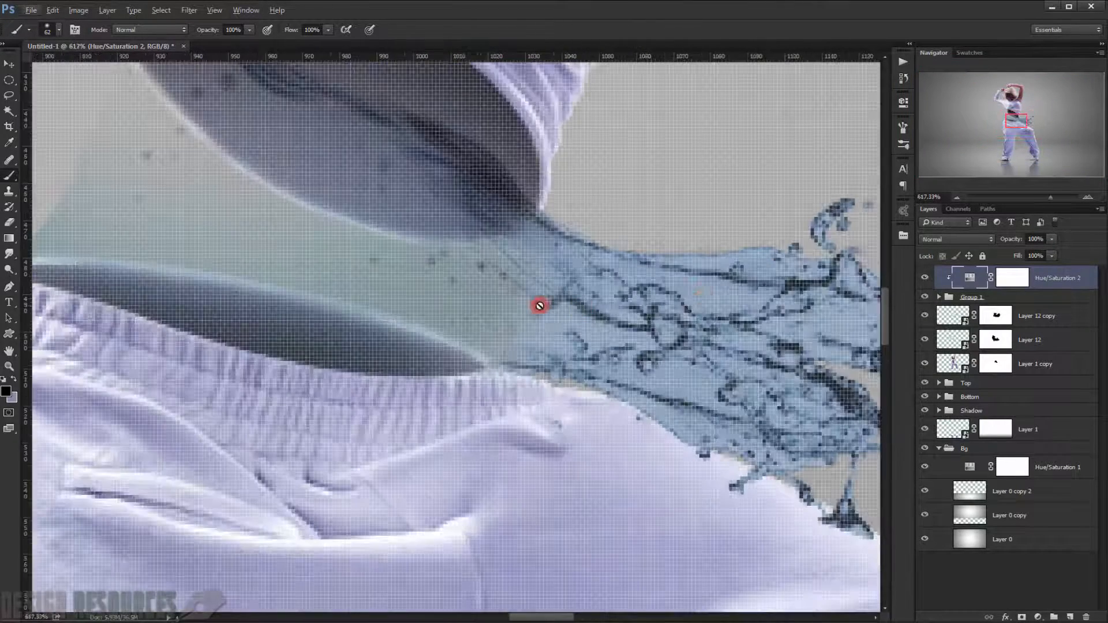
{"action": "left_click", "coordinate": [923, 298]}
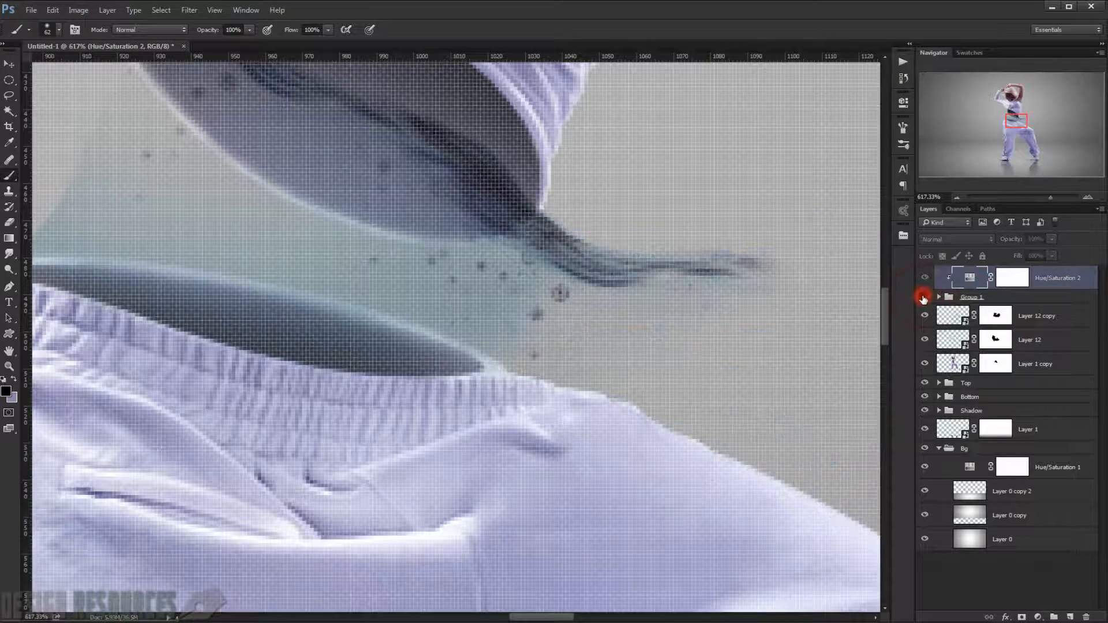
{"action": "left_click", "coordinate": [924, 297]}
{"action": "left_click", "coordinate": [939, 297]}
{"action": "scroll", "coordinate": [584, 276], "scroll_direction": "down", "scroll_amount": 1}
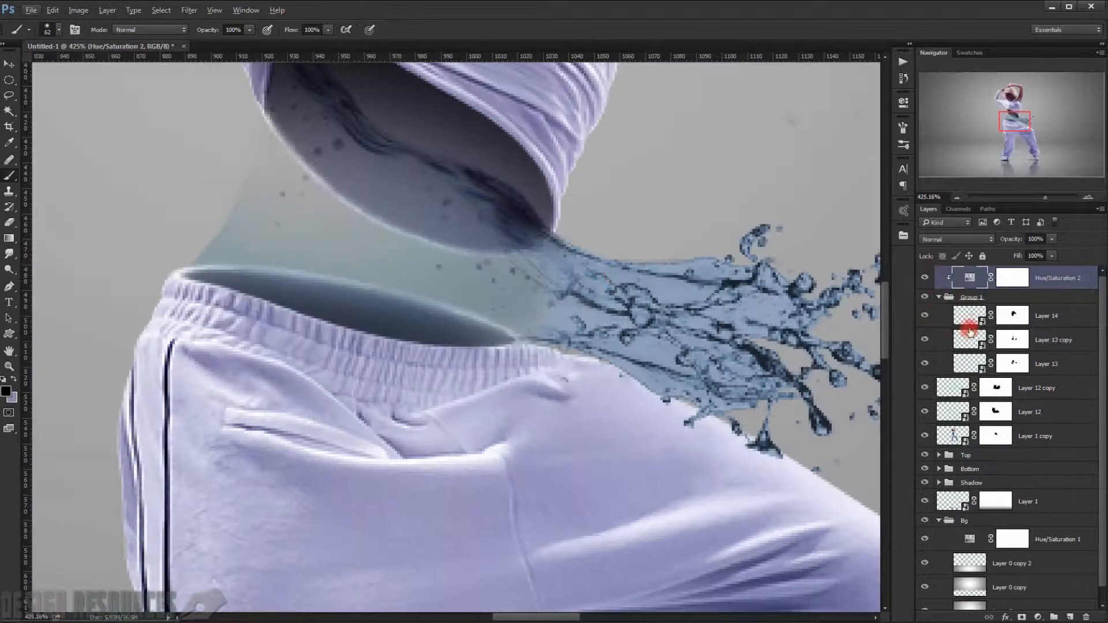
Set the brush opacity to 55% and paint on the Layer 14 mask to soften the splash's inner edge at the waist gap.
{"action": "left_click", "coordinate": [1013, 315]}
{"action": "left_click_drag", "start_coordinate": [410, 112], "coordinate": [279, 58]}
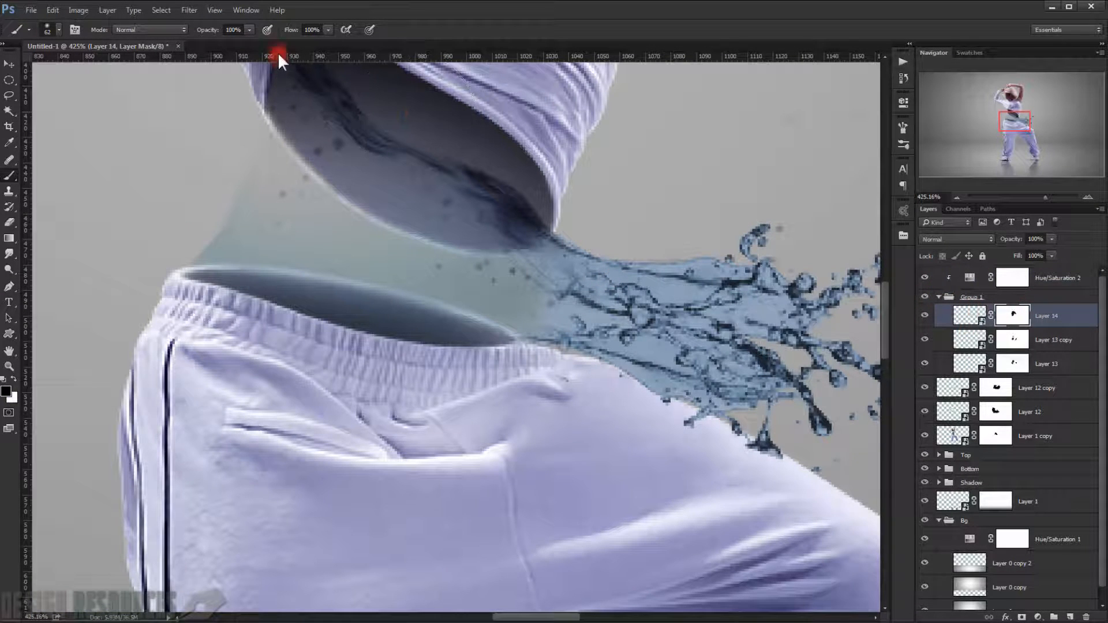
{"action": "left_click_drag", "start_coordinate": [218, 32], "coordinate": [189, 34]}
{"action": "scroll", "coordinate": [577, 296], "scroll_direction": "down", "scroll_amount": 1}
{"action": "scroll", "coordinate": [517, 267], "scroll_direction": "up", "scroll_amount": 6}
{"action": "left_click_drag", "start_coordinate": [556, 273], "coordinate": [462, 265]}
Compare the three splash layers by toggling their visibility, and paint on the Layer 13 mask to fade the water below the shirt's tip.
{"action": "left_click", "coordinate": [924, 316]}
{"action": "left_click", "coordinate": [924, 316]}
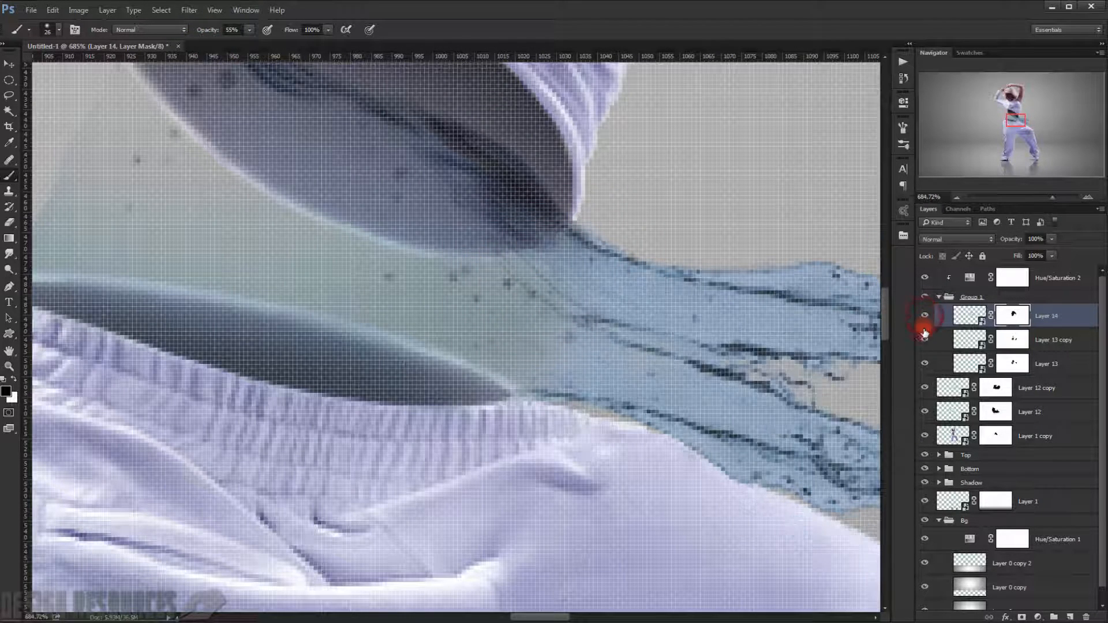
{"action": "left_click", "coordinate": [927, 342]}
{"action": "left_click", "coordinate": [927, 341]}
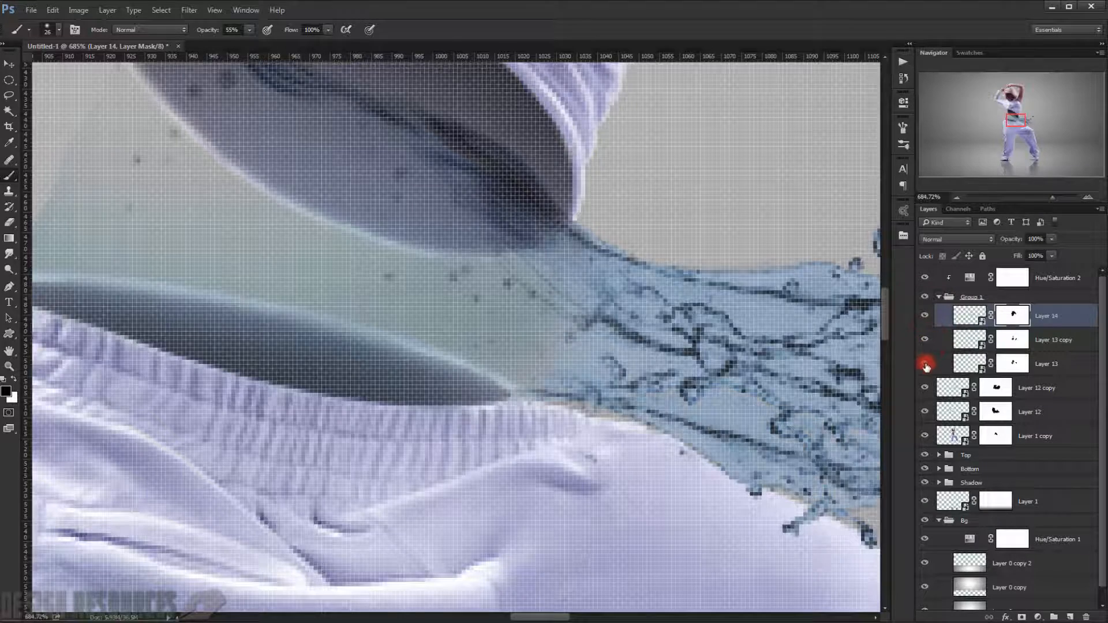
{"action": "left_click", "coordinate": [926, 363]}
{"action": "left_click", "coordinate": [926, 364]}
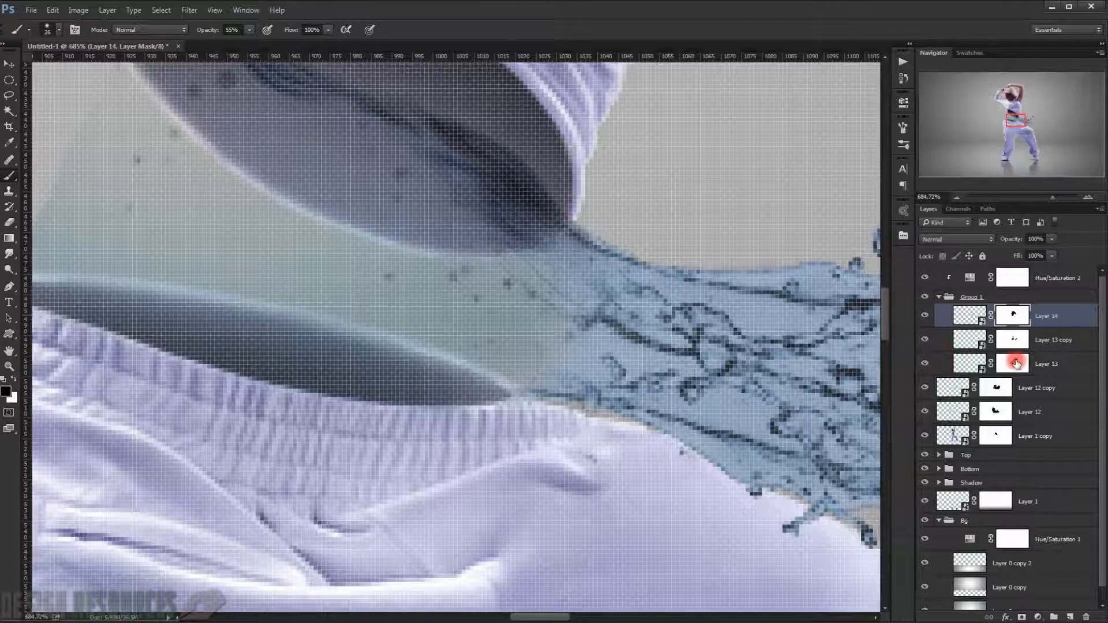
{"action": "left_click", "coordinate": [987, 364]}
{"action": "scroll", "coordinate": [523, 250], "scroll_direction": "up", "scroll_amount": 3}
{"action": "mouse_move", "coordinate": [591, 181]}
{"action": "left_mouse_down"}
{"action": "mouse_move", "coordinate": [624, 194]}
{"action": "mouse_move", "coordinate": [601, 178]}
{"action": "left_mouse_up"}
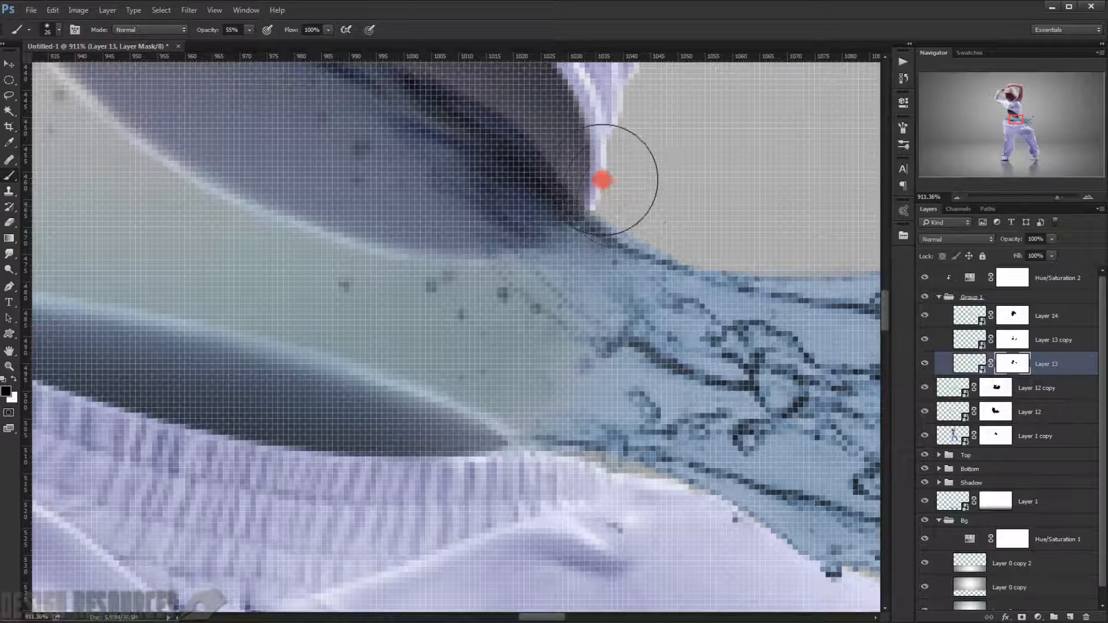
{"action": "mouse_move", "coordinate": [653, 208]}
{"action": "left_mouse_down"}
{"action": "mouse_move", "coordinate": [589, 200]}
{"action": "mouse_move", "coordinate": [613, 220]}
{"action": "mouse_move", "coordinate": [496, 179]}
{"action": "mouse_move", "coordinate": [594, 233]}
{"action": "mouse_move", "coordinate": [658, 239]}
{"action": "left_mouse_up"}
{"action": "left_click_drag", "start_coordinate": [723, 218], "coordinate": [756, 215]}
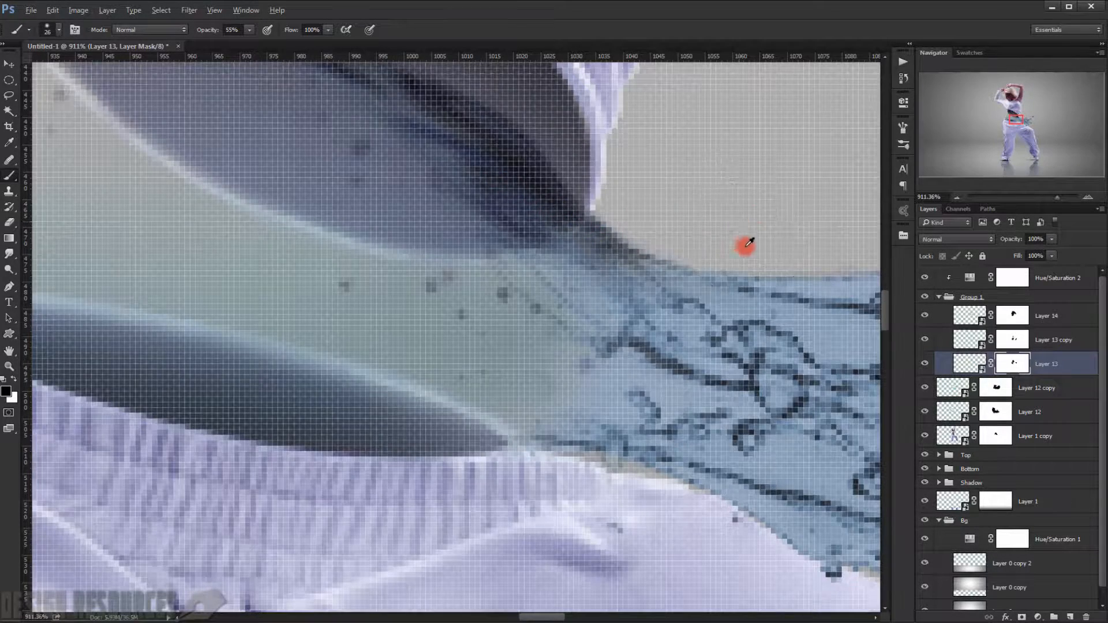
Soften the splash's inner edge near the waistband on the Layer 13 mask, and compare the result with Layer 13 copy hidden.
{"action": "scroll", "coordinate": [745, 247], "scroll_direction": "down", "scroll_amount": 12}
{"action": "mouse_move", "coordinate": [745, 283]}
{"action": "left_mouse_down"}
{"action": "mouse_move", "coordinate": [671, 278]}
{"action": "mouse_move", "coordinate": [612, 251]}
{"action": "mouse_move", "coordinate": [611, 268]}
{"action": "mouse_move", "coordinate": [631, 277]}
{"action": "mouse_move", "coordinate": [616, 281]}
{"action": "mouse_move", "coordinate": [646, 253]}
{"action": "mouse_move", "coordinate": [612, 244]}
{"action": "mouse_move", "coordinate": [650, 269]}
{"action": "mouse_move", "coordinate": [598, 252]}
{"action": "left_mouse_up"}
{"action": "scroll", "coordinate": [613, 254], "scroll_direction": "up", "scroll_amount": 2}
{"action": "left_click_drag", "start_coordinate": [644, 354], "coordinate": [617, 346]}
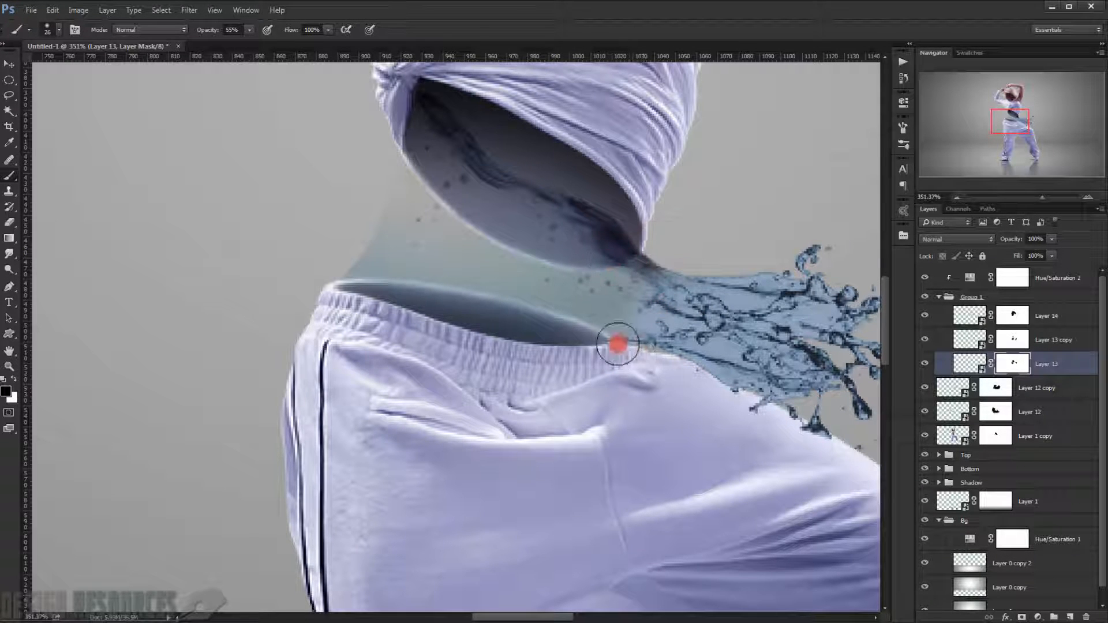
{"action": "left_click", "coordinate": [925, 342]}
{"action": "left_click", "coordinate": [926, 343]}
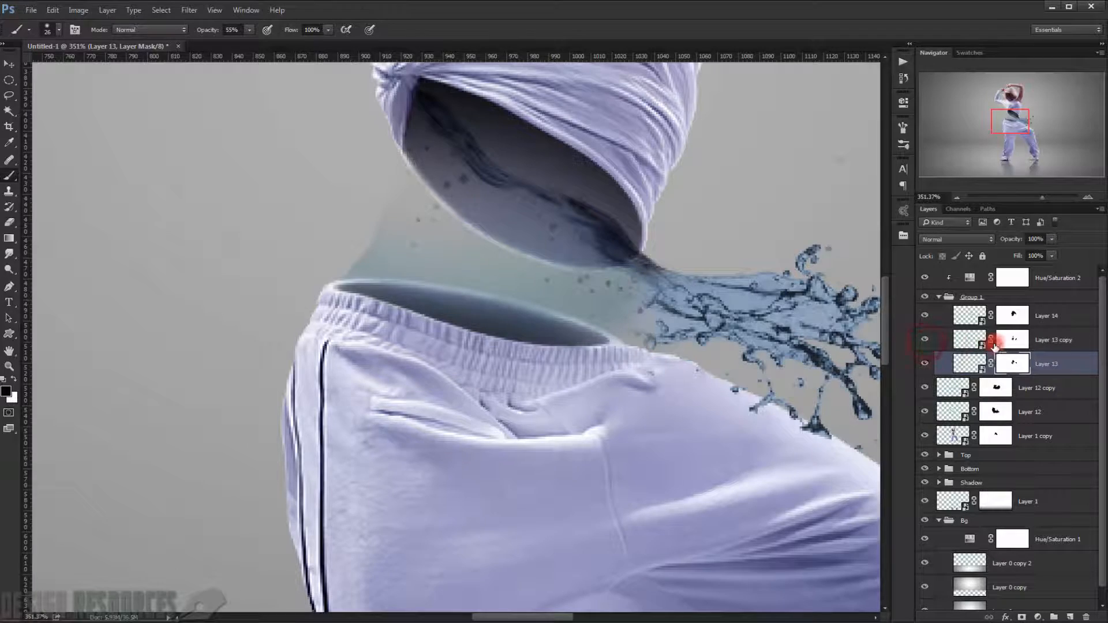
Paint on the Layer 13 copy mask to fade the splash's inner edge, and check the blend against the whole figure.
{"action": "left_click", "coordinate": [993, 345]}
{"action": "scroll", "coordinate": [615, 344], "scroll_direction": "up", "scroll_amount": 5}
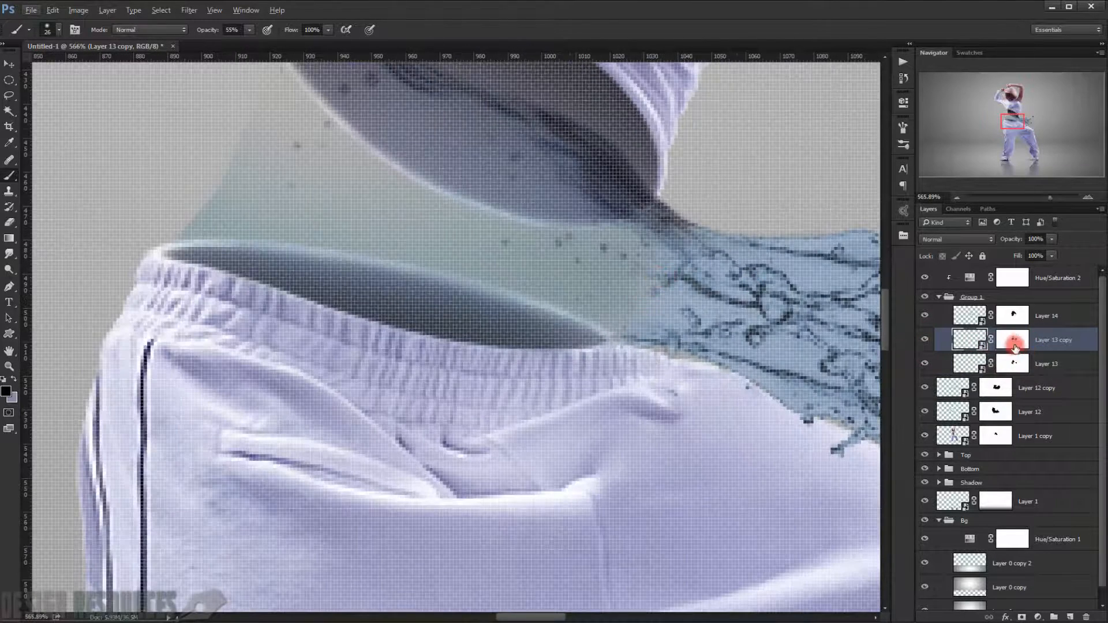
{"action": "left_click", "coordinate": [1016, 346]}
{"action": "mouse_move", "coordinate": [688, 289]}
{"action": "left_mouse_down"}
{"action": "mouse_move", "coordinate": [706, 290]}
{"action": "mouse_move", "coordinate": [659, 260]}
{"action": "mouse_move", "coordinate": [627, 263]}
{"action": "mouse_move", "coordinate": [638, 257]}
{"action": "mouse_move", "coordinate": [664, 285]}
{"action": "mouse_move", "coordinate": [537, 288]}
{"action": "left_mouse_up"}
{"action": "scroll", "coordinate": [635, 379], "scroll_direction": "up", "scroll_amount": 4}
{"action": "scroll", "coordinate": [635, 384], "scroll_direction": "down", "scroll_amount": 9}
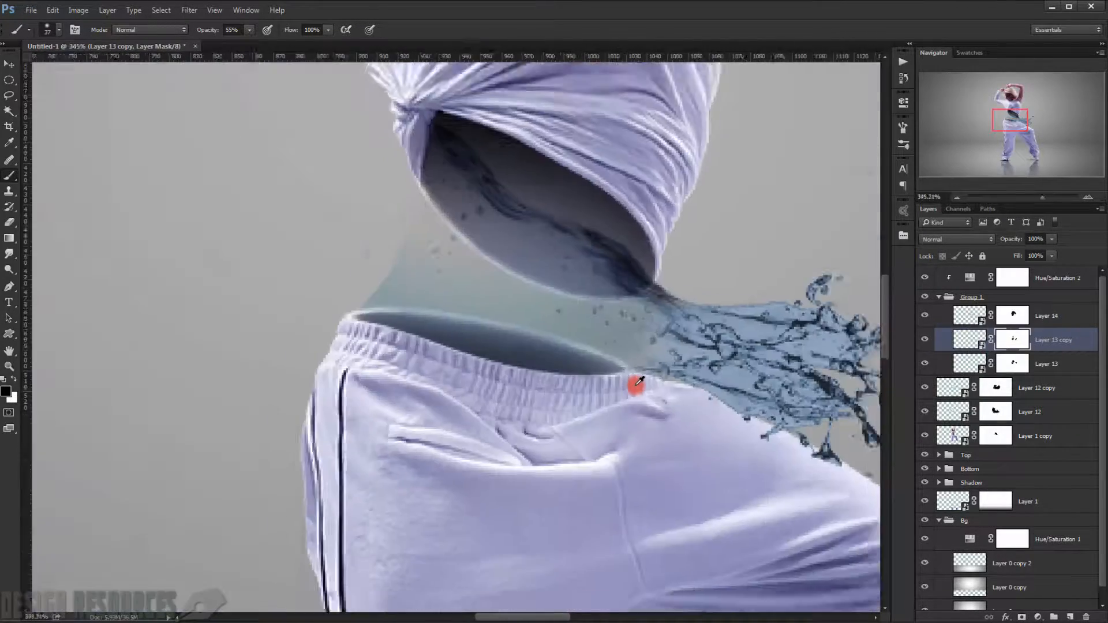
{"action": "scroll", "coordinate": [638, 381], "scroll_direction": "down", "scroll_amount": 8}
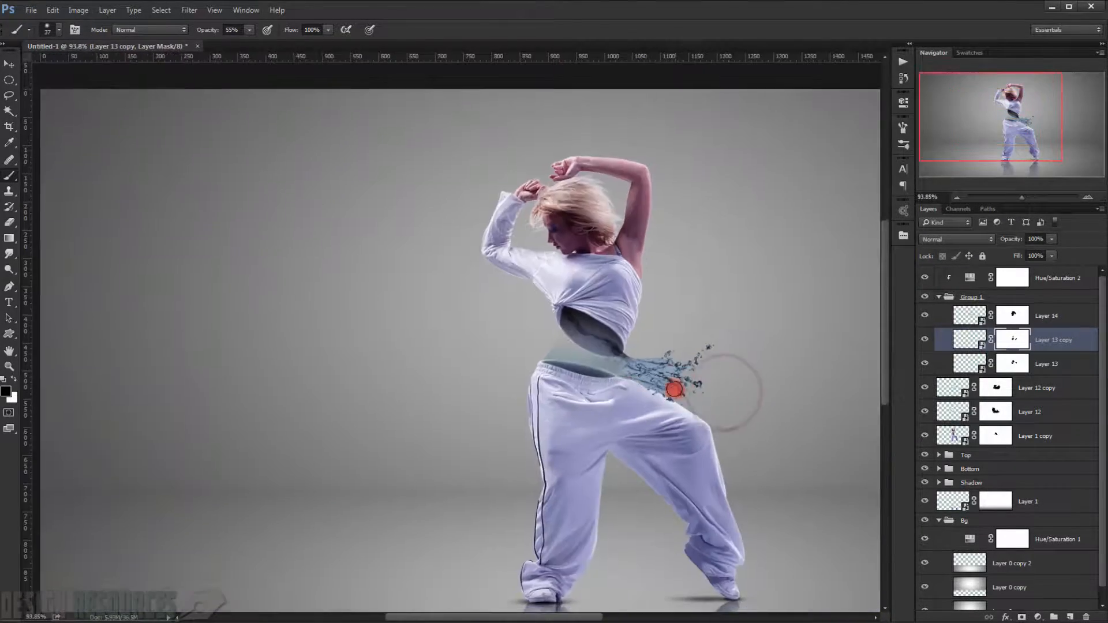
{"action": "scroll", "coordinate": [674, 390], "scroll_direction": "up", "scroll_amount": 6}
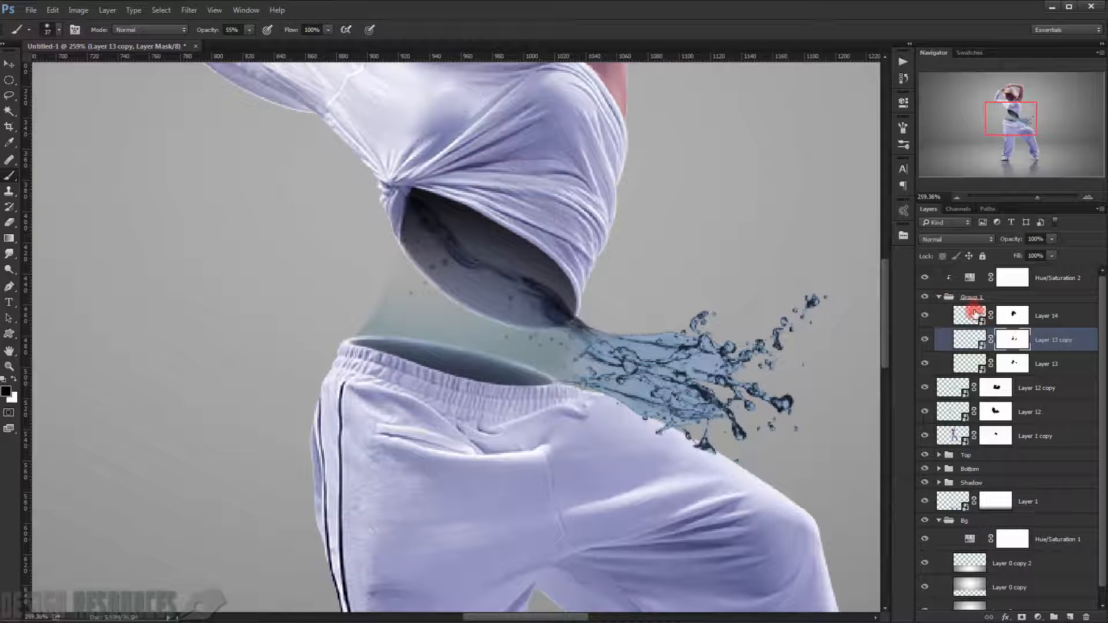
Collapse Group 1 and toggle the visibility of Layer 12 copy and Layer 12 to compare what each contributes to the waist water.
{"action": "left_click", "coordinate": [939, 296]}
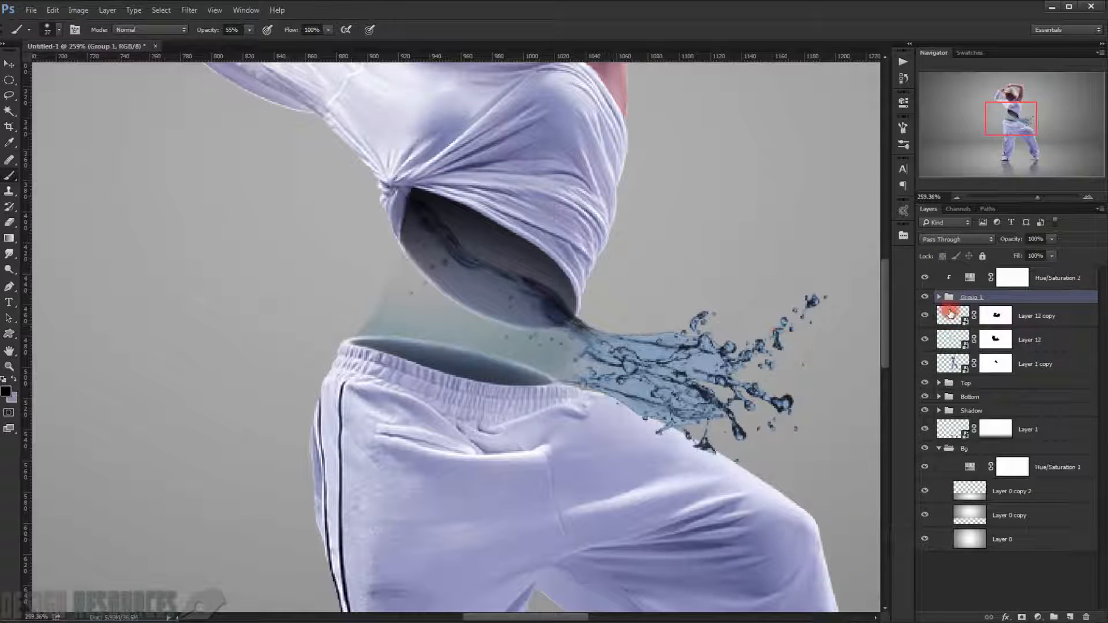
{"action": "left_click", "coordinate": [925, 316]}
{"action": "left_click", "coordinate": [925, 315]}
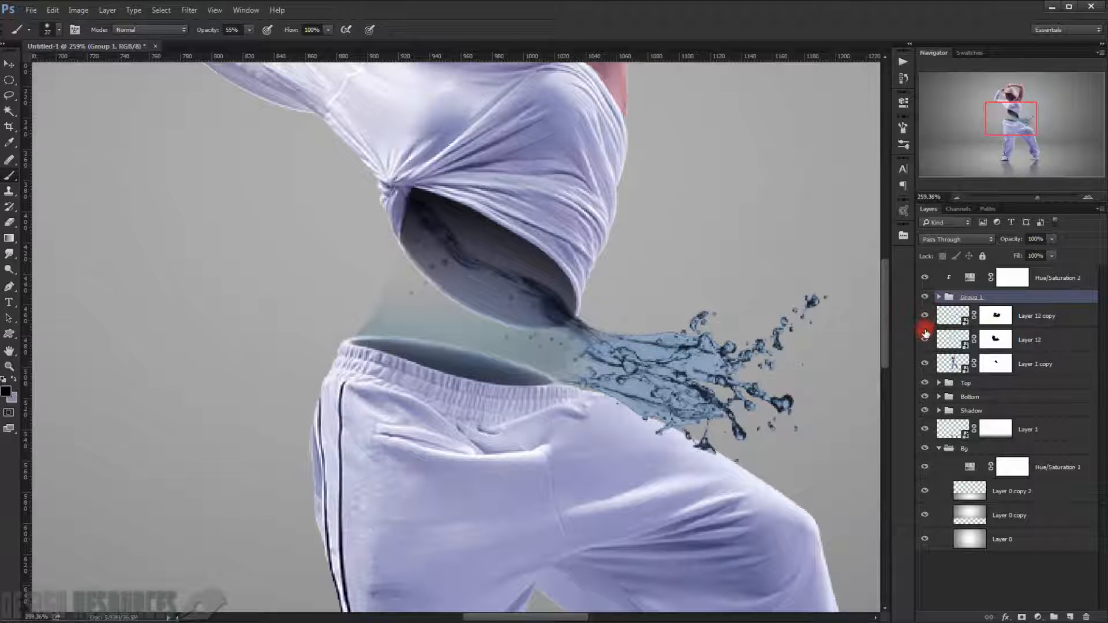
{"action": "left_click", "coordinate": [925, 342]}
{"action": "left_click", "coordinate": [925, 341]}
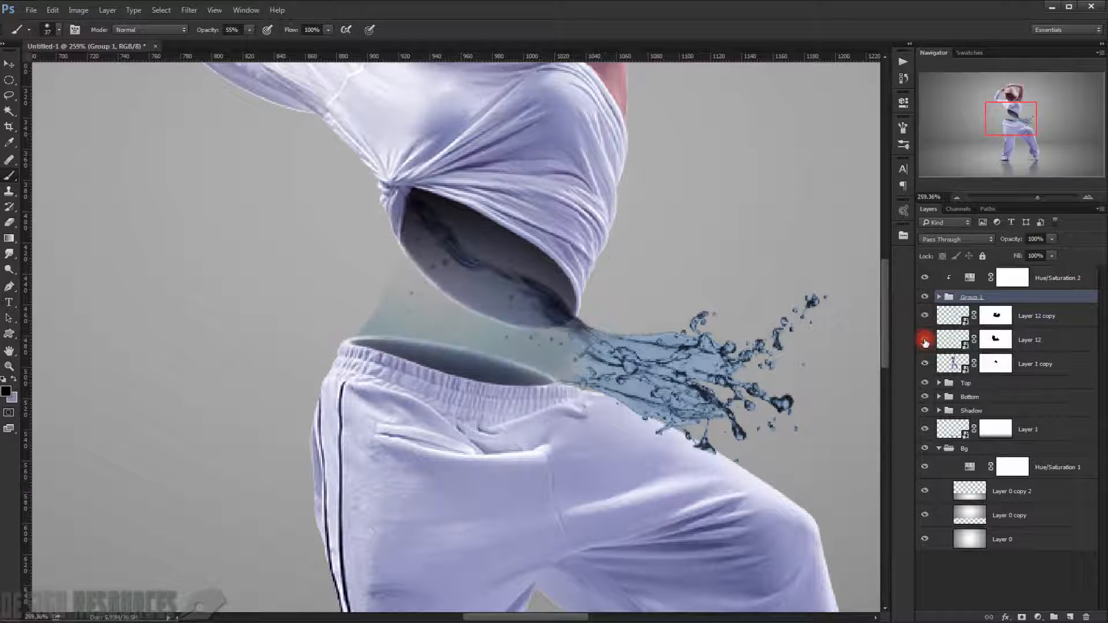
Duplicate Layer 12, remove the duplicate's layer mask, and place it at the top of the layer stack.
{"action": "left_click", "coordinate": [1064, 347]}
{"action": "key", "text": "ctrl+j"}
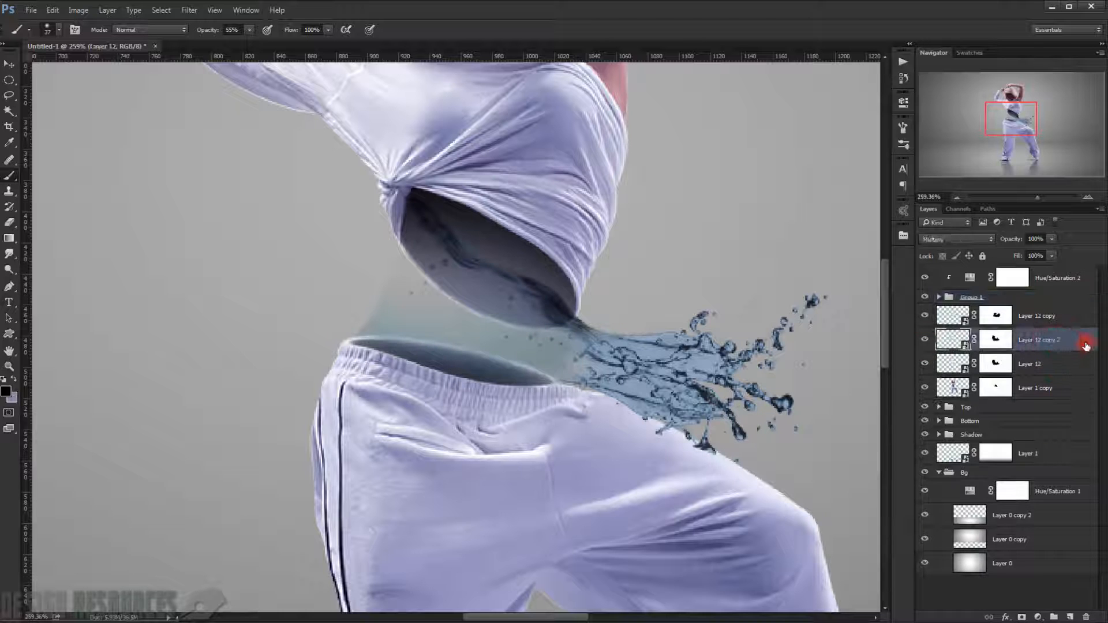
{"action": "left_click_drag", "start_coordinate": [1027, 331], "coordinate": [1086, 617]}
{"action": "scroll", "coordinate": [575, 322], "scroll_direction": "down", "scroll_amount": 3}
{"action": "scroll", "coordinate": [561, 329], "scroll_direction": "up", "scroll_amount": 3}
{"action": "scroll", "coordinate": [623, 292], "scroll_direction": "down", "scroll_amount": 3}
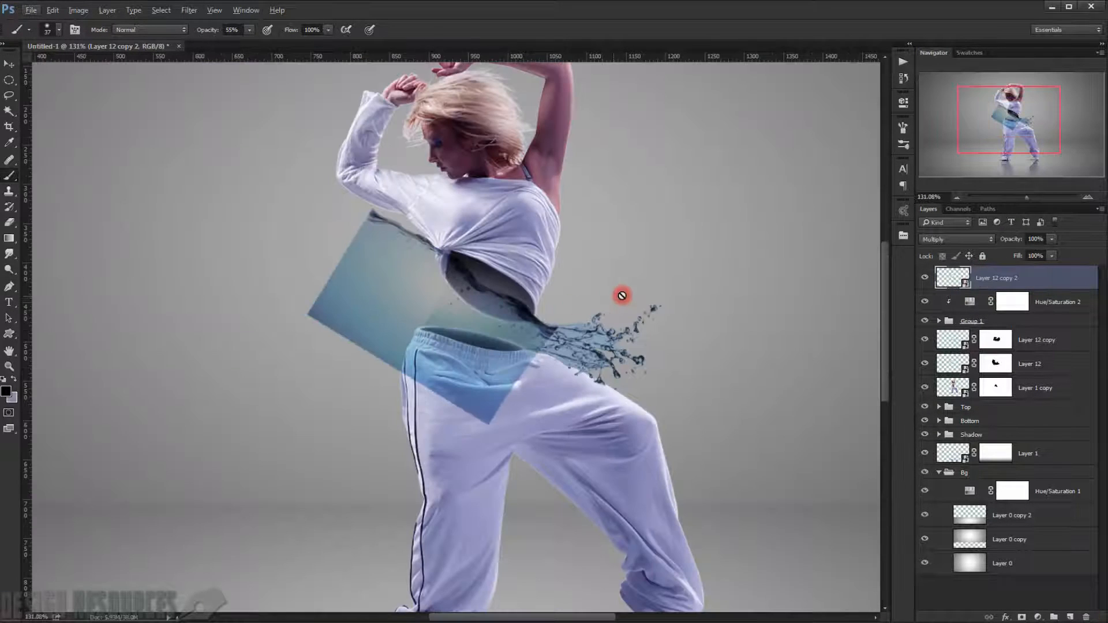
Transform Layer 12 copy 2 to about 15.3% scale and a 17.67° rotation so the water covers the waist gap and the splash.
{"action": "key", "text": "ctrl+t"}
{"action": "left_click_drag", "start_coordinate": [596, 263], "coordinate": [583, 224]}
{"action": "left_click_drag", "start_coordinate": [485, 337], "coordinate": [588, 342]}
{"action": "left_click_drag", "start_coordinate": [626, 412], "coordinate": [638, 421]}
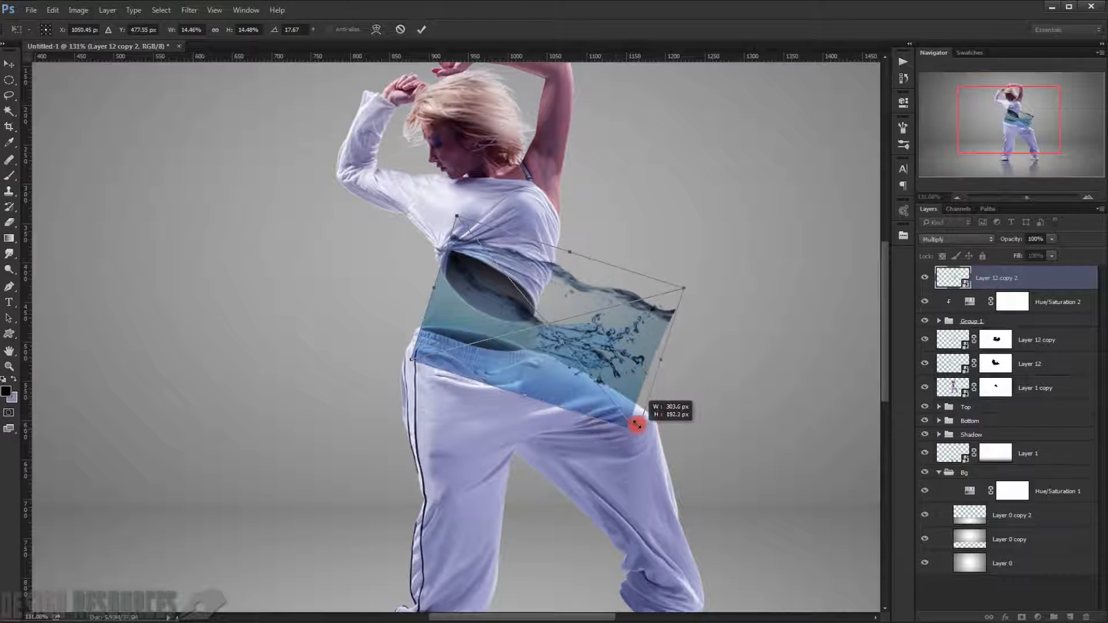
{"action": "mouse_move", "coordinate": [616, 383]}
{"action": "left_mouse_down"}
{"action": "mouse_move", "coordinate": [627, 372]}
{"action": "mouse_move", "coordinate": [618, 366]}
{"action": "left_mouse_up"}
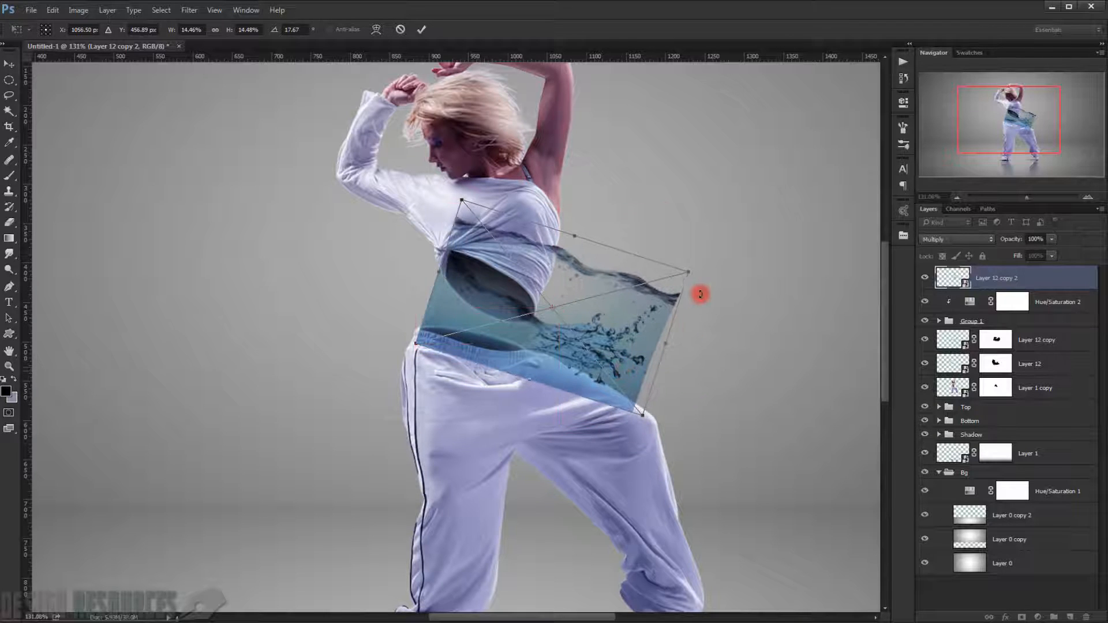
{"action": "left_click_drag", "start_coordinate": [694, 276], "coordinate": [710, 269]}
{"action": "left_click_drag", "start_coordinate": [623, 357], "coordinate": [621, 351]}
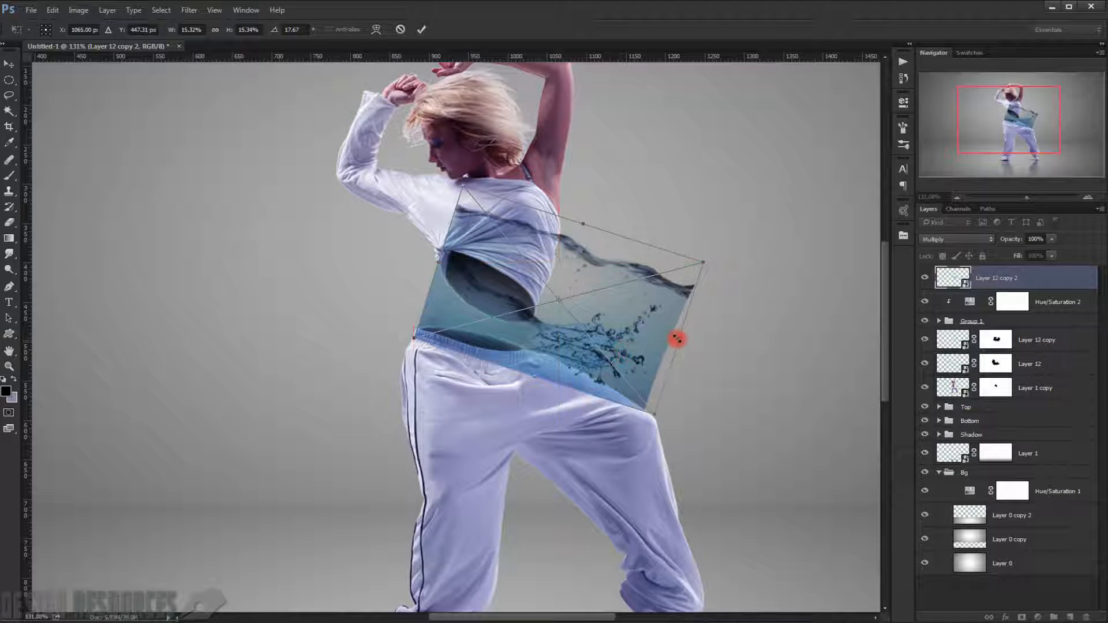
{"action": "key", "text": "Return"}
{"action": "key", "text": "b"}
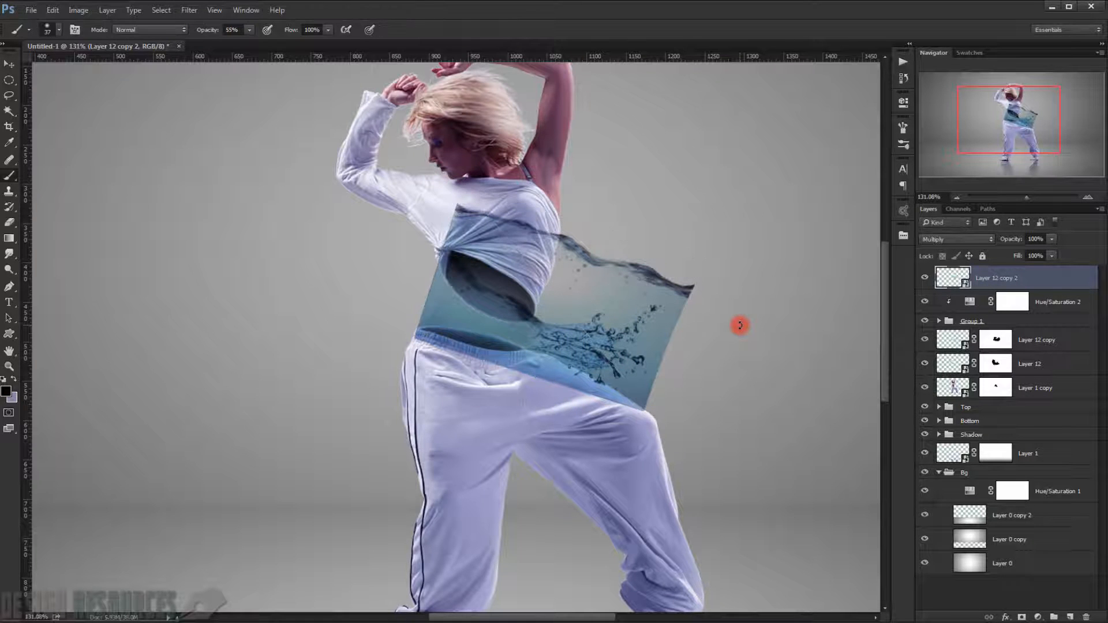
Add a black mask that hides all of Layer 12 copy 2, and ready a 21 px brush with white as foreground color.
{"action": "scroll", "coordinate": [738, 322], "scroll_direction": "up", "scroll_amount": 5}
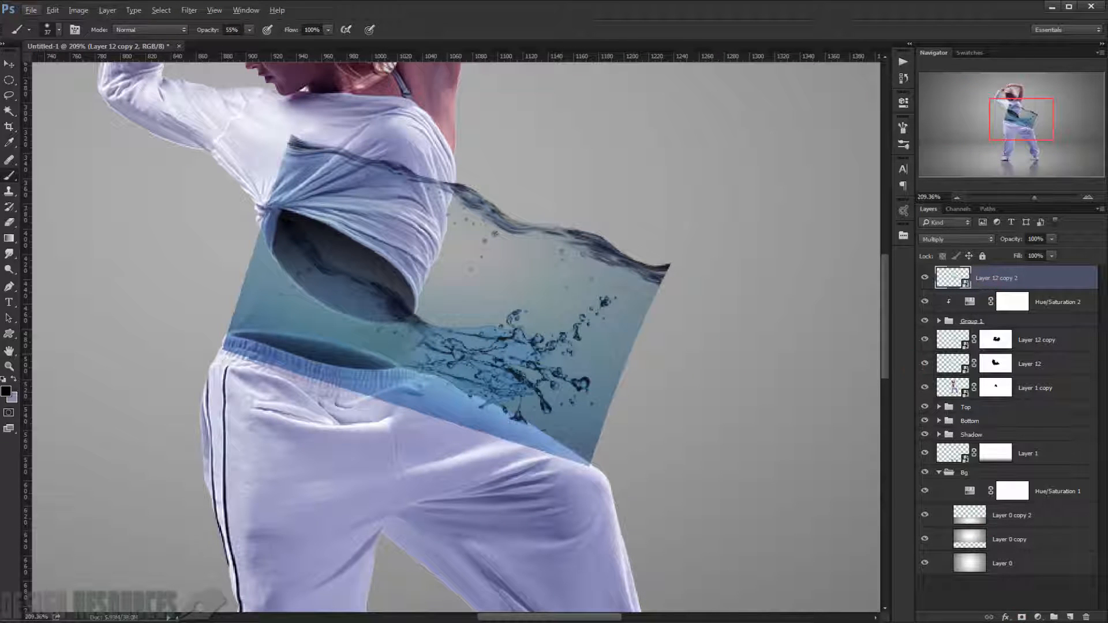
{"action": "left_click", "coordinate": [1023, 617], "text": "alt"}
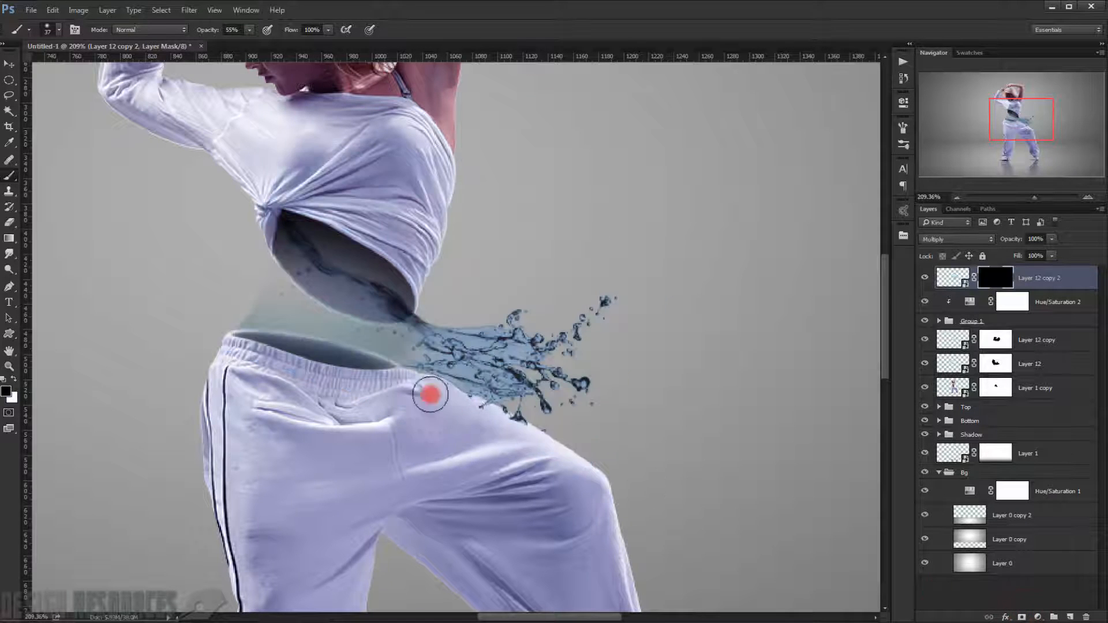
{"action": "scroll", "coordinate": [389, 356], "scroll_direction": "up", "scroll_amount": 8}
{"action": "scroll", "coordinate": [330, 317], "scroll_direction": "up", "scroll_amount": 1}
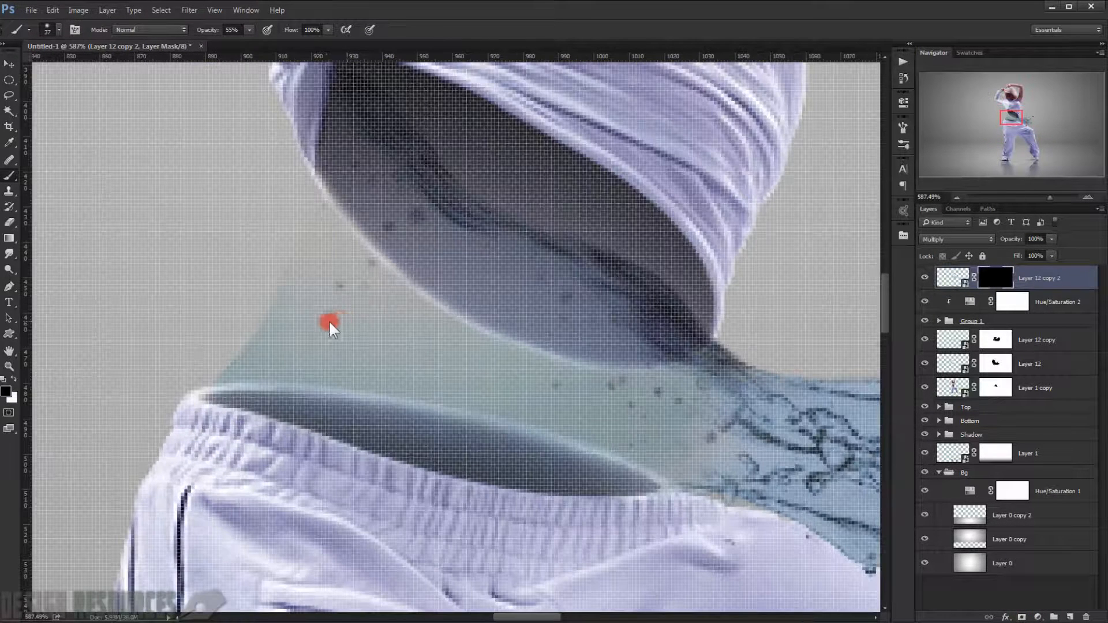
{"action": "left_click_drag", "start_coordinate": [342, 319], "coordinate": [319, 330]}
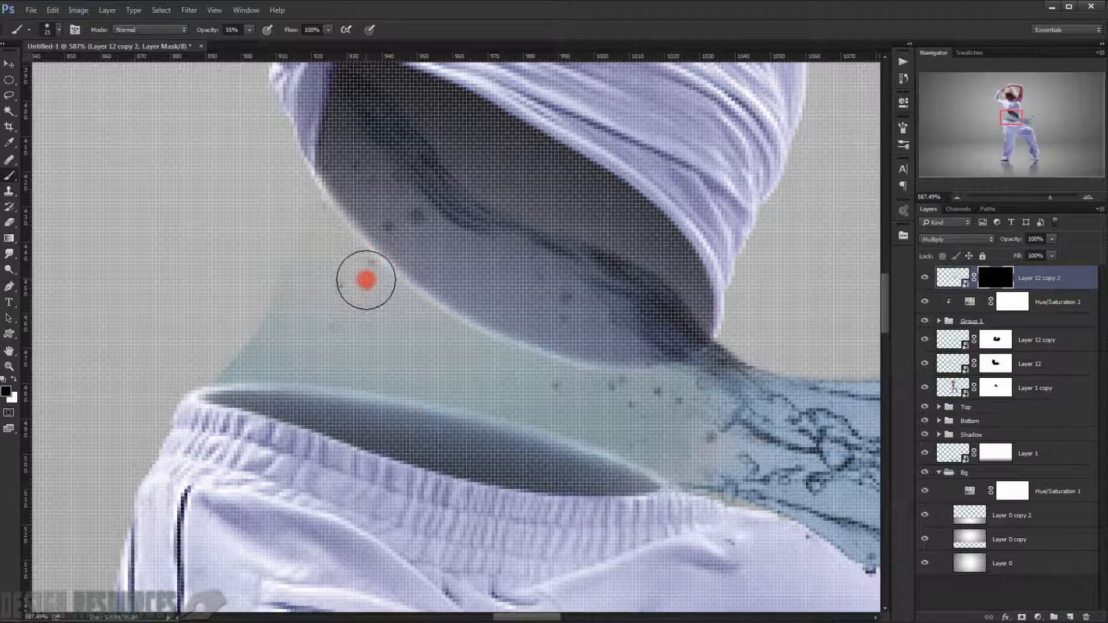
{"action": "key", "text": "x"}
Paint white on the Layer 12 copy 2 mask, raising brush opacity to 100%, to reveal blue water across the waist gap and splash.
{"action": "mouse_move", "coordinate": [366, 281]}
{"action": "left_mouse_down"}
{"action": "mouse_move", "coordinate": [366, 247]}
{"action": "mouse_move", "coordinate": [354, 329]}
{"action": "mouse_move", "coordinate": [334, 365]}
{"action": "mouse_move", "coordinate": [319, 326]}
{"action": "left_mouse_up"}
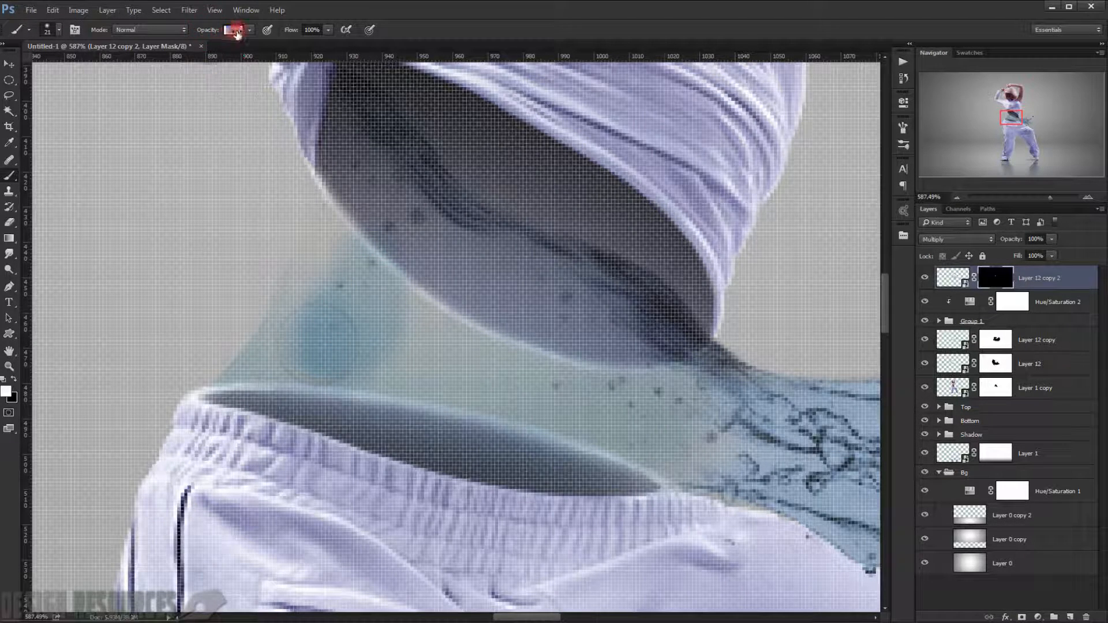
{"action": "mouse_move", "coordinate": [392, 319]}
{"action": "left_mouse_down"}
{"action": "mouse_move", "coordinate": [327, 385]}
{"action": "mouse_move", "coordinate": [309, 356]}
{"action": "mouse_move", "coordinate": [397, 407]}
{"action": "mouse_move", "coordinate": [475, 429]}
{"action": "mouse_move", "coordinate": [776, 448]}
{"action": "mouse_move", "coordinate": [595, 387]}
{"action": "mouse_move", "coordinate": [615, 363]}
{"action": "mouse_move", "coordinate": [583, 322]}
{"action": "mouse_move", "coordinate": [643, 339]}
{"action": "left_mouse_up"}
{"action": "scroll", "coordinate": [565, 303], "scroll_direction": "down", "scroll_amount": 5}
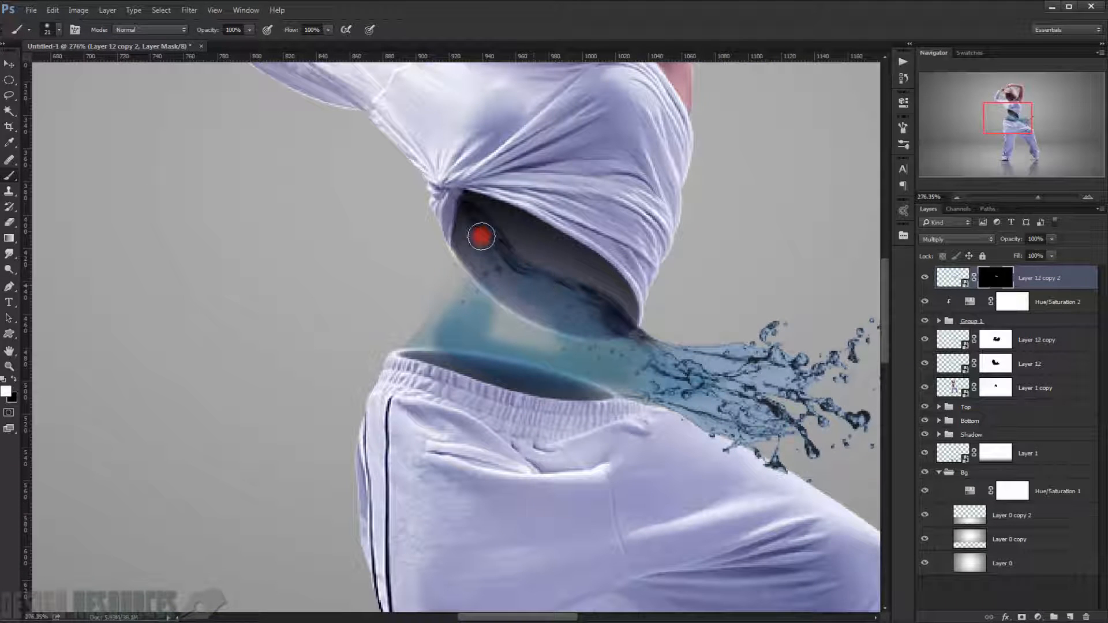
{"action": "mouse_move", "coordinate": [473, 236]}
{"action": "left_mouse_down"}
{"action": "mouse_move", "coordinate": [468, 213]}
{"action": "mouse_move", "coordinate": [465, 262]}
{"action": "mouse_move", "coordinate": [432, 335]}
{"action": "mouse_move", "coordinate": [470, 339]}
{"action": "mouse_move", "coordinate": [499, 353]}
{"action": "mouse_move", "coordinate": [497, 364]}
{"action": "mouse_move", "coordinate": [421, 347]}
{"action": "left_mouse_up"}
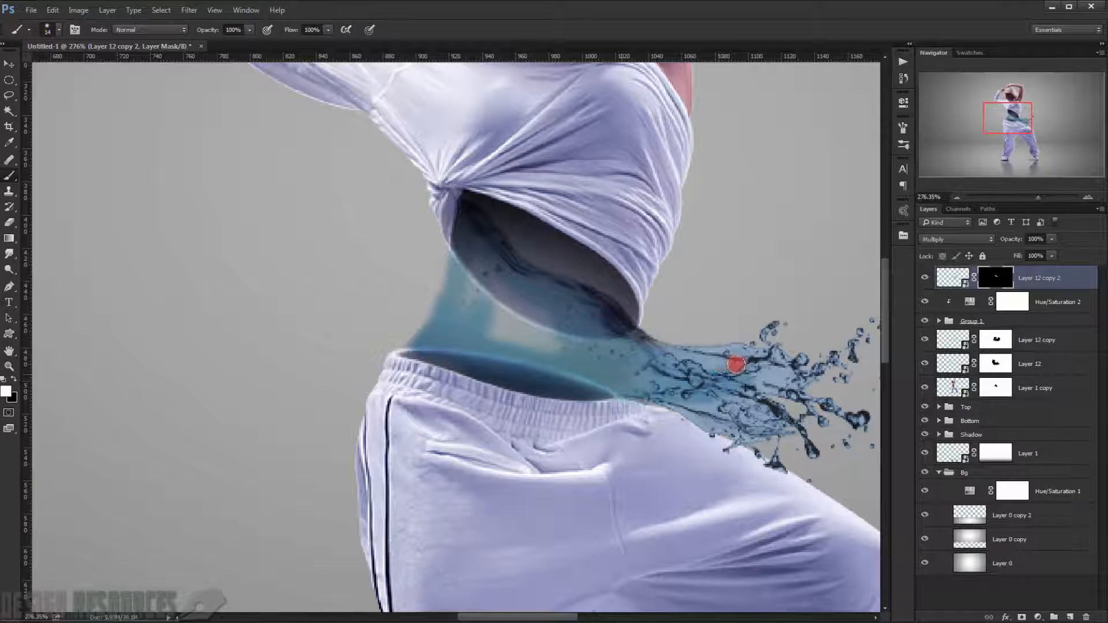
{"action": "mouse_move", "coordinate": [714, 358]}
{"action": "left_mouse_down"}
{"action": "mouse_move", "coordinate": [607, 351]}
{"action": "mouse_move", "coordinate": [582, 334]}
{"action": "mouse_move", "coordinate": [541, 355]}
{"action": "mouse_move", "coordinate": [520, 282]}
{"action": "left_mouse_up"}
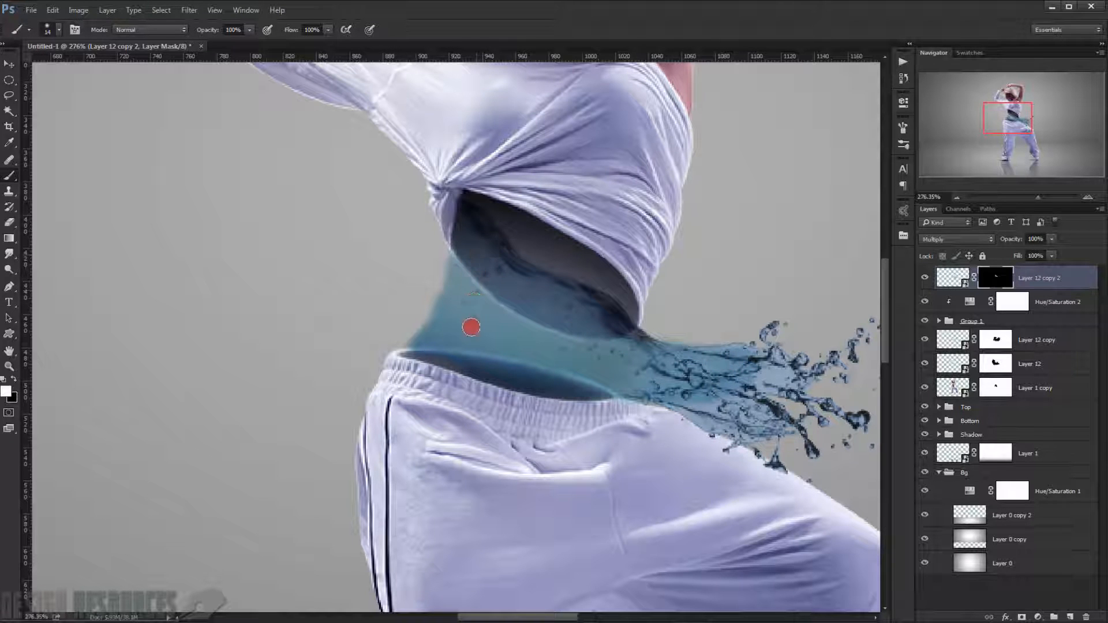
Refine the water's outer edge between shirt and waistband on the Layer 12 copy 2 mask with a 10 px brush, and check the figure.
{"action": "scroll", "coordinate": [453, 302], "scroll_direction": "up", "scroll_amount": 3}
{"action": "key", "text": "["}
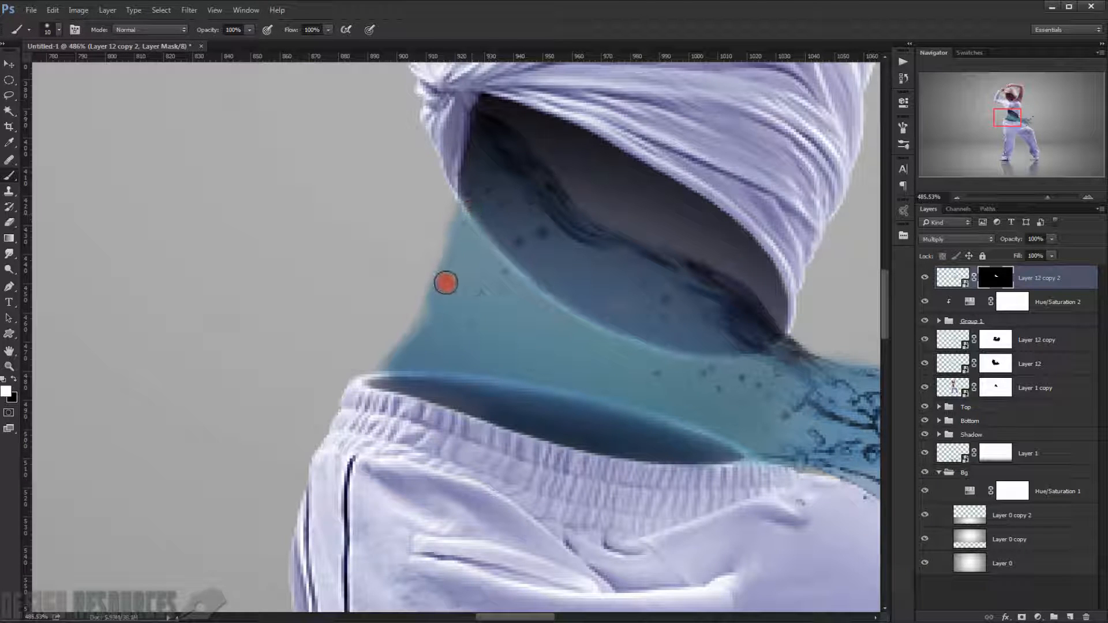
{"action": "mouse_move", "coordinate": [447, 283]}
{"action": "left_mouse_down"}
{"action": "mouse_move", "coordinate": [412, 366]}
{"action": "mouse_move", "coordinate": [461, 383]}
{"action": "left_mouse_up"}
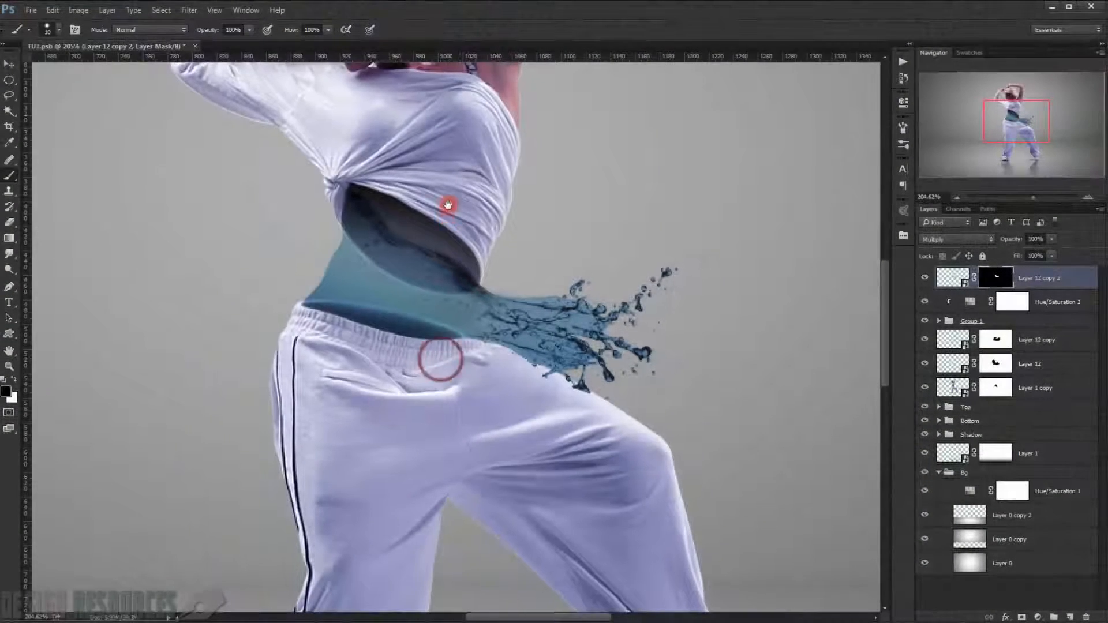
{"action": "left_click_drag", "start_coordinate": [448, 205], "coordinate": [451, 124]}
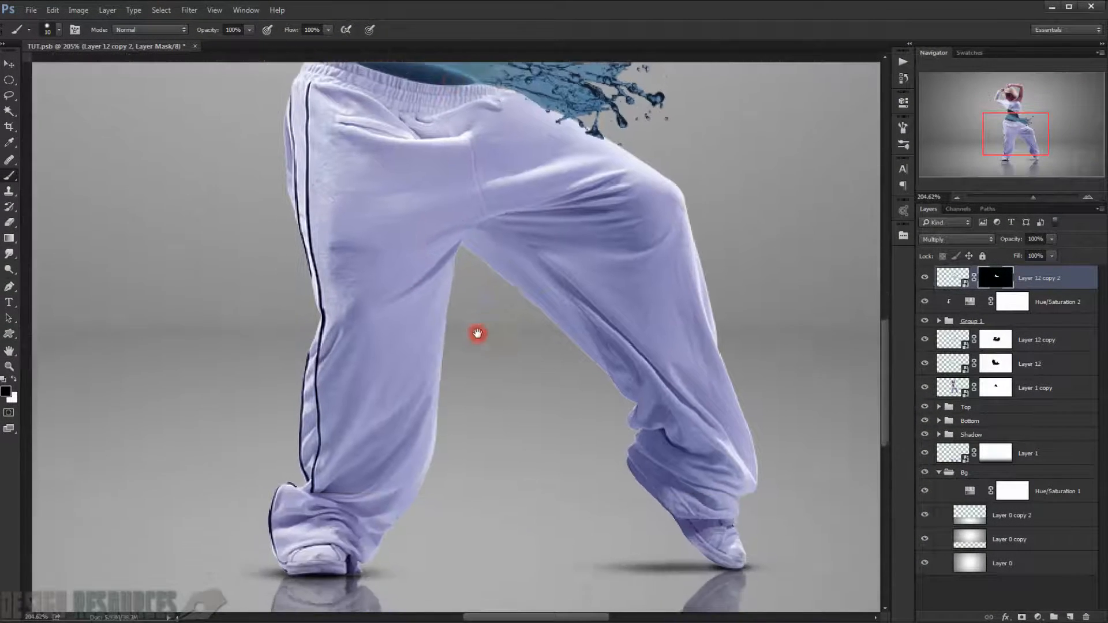
{"action": "left_click_drag", "start_coordinate": [478, 334], "coordinate": [477, 381]}
{"action": "scroll", "coordinate": [476, 369], "scroll_direction": "down", "scroll_amount": 5}
{"action": "left_click_drag", "start_coordinate": [479, 231], "coordinate": [472, 277]}
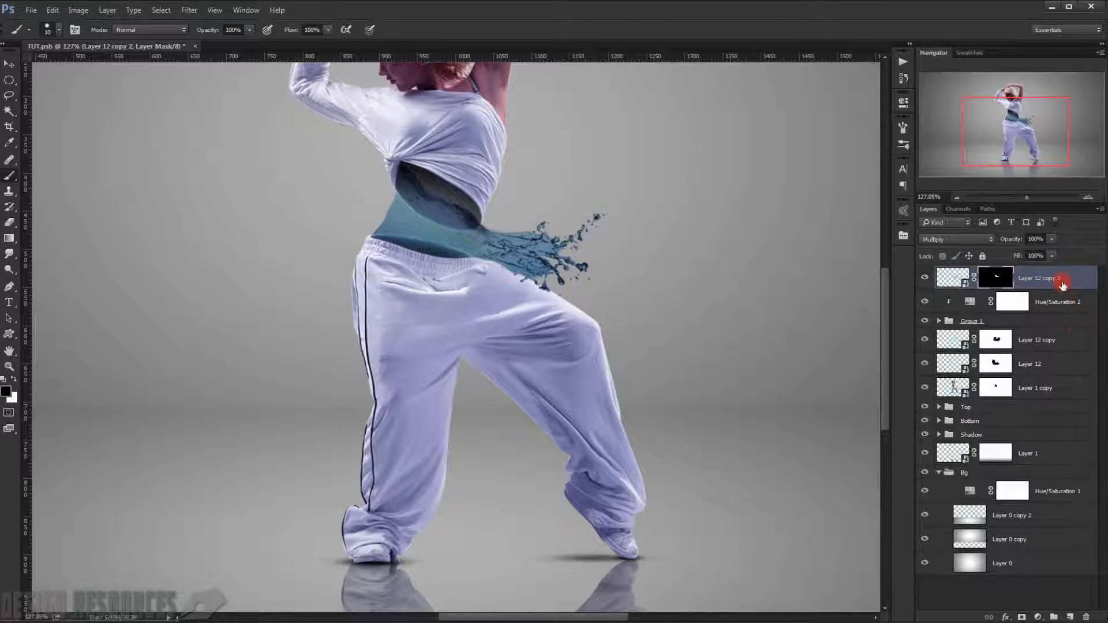
Group the layers from Layer 12 copy 2 down to Layer 12, leaving out Layer 1 copy, and name the group Water.
{"action": "left_click", "coordinate": [1060, 392], "text": "shift"}
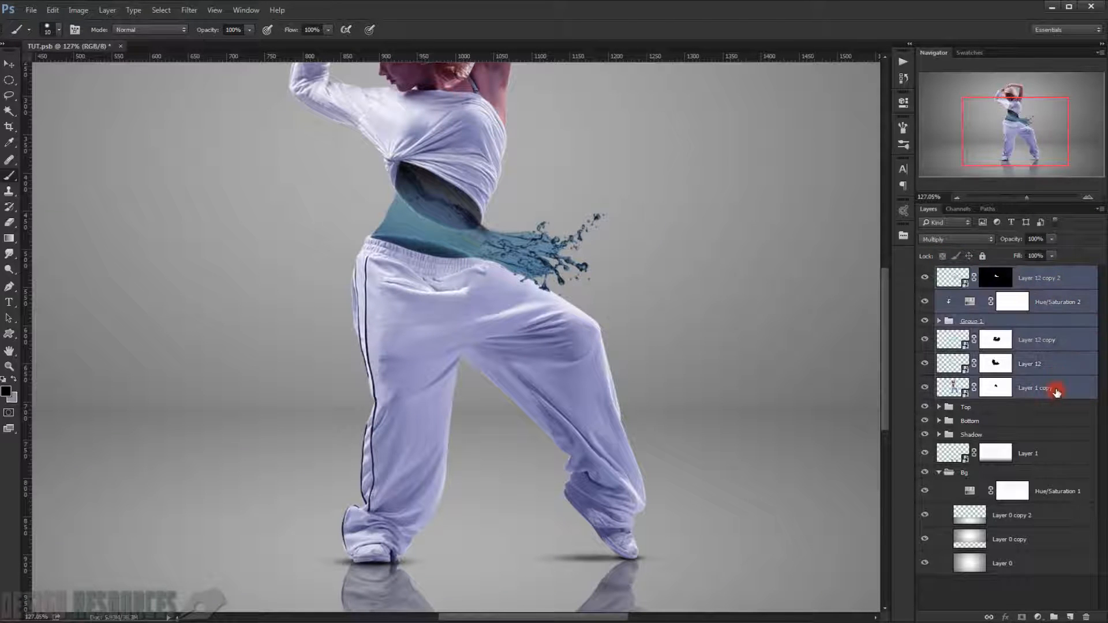
{"action": "left_click", "coordinate": [1059, 377], "text": "ctrl"}
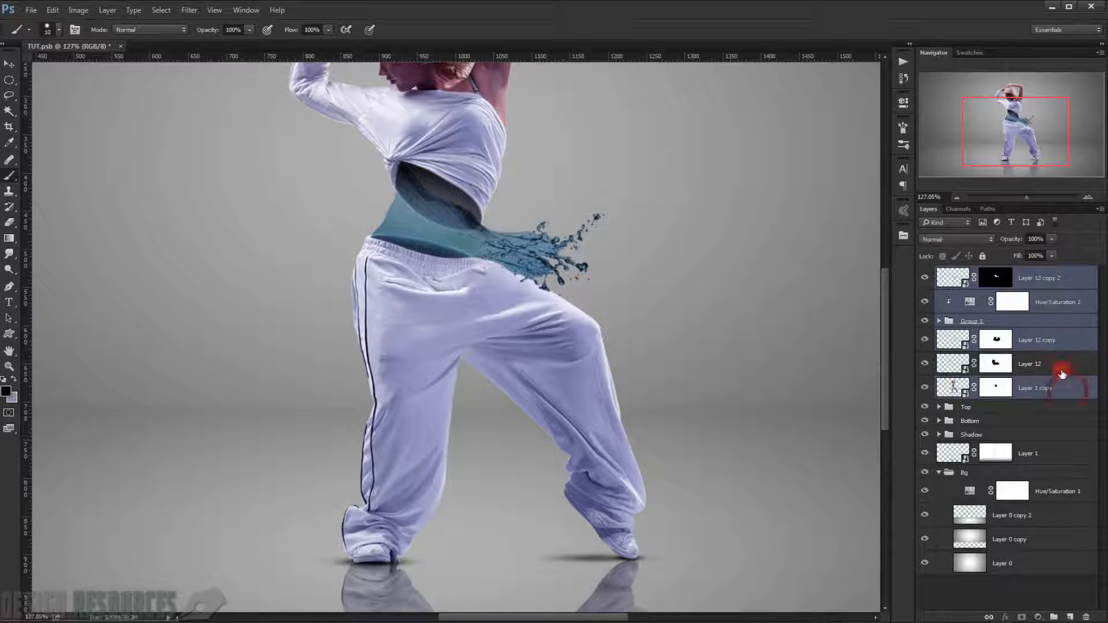
{"action": "left_click", "coordinate": [1059, 364]}
{"action": "left_click", "coordinate": [1039, 277], "text": "shift"}
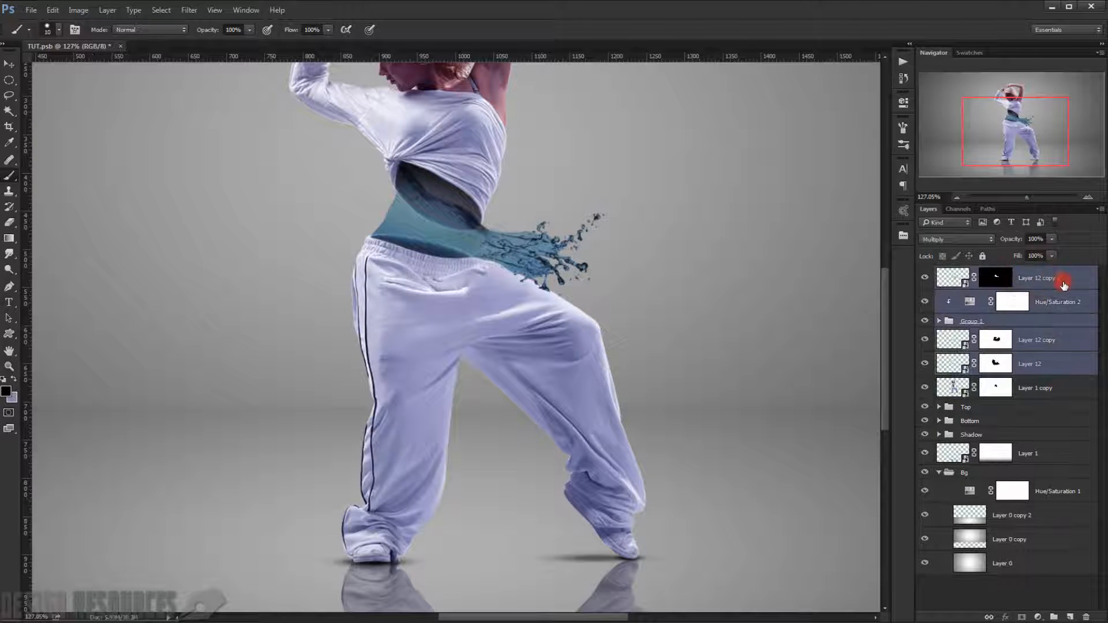
{"action": "key", "text": "ctrl+g"}
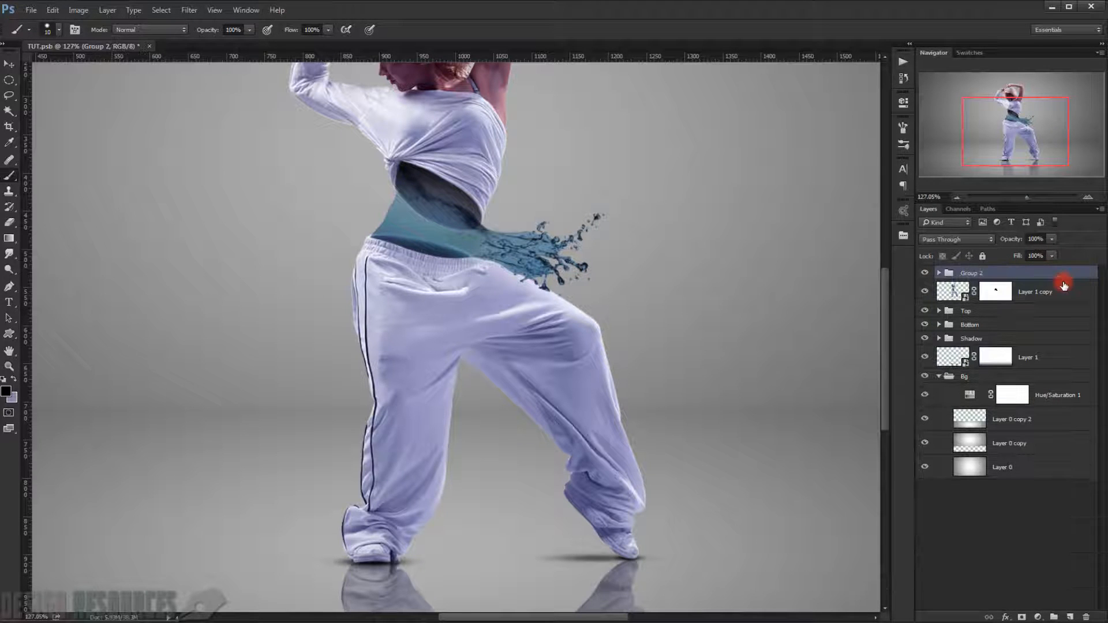
{"action": "double_click", "coordinate": [970, 275]}
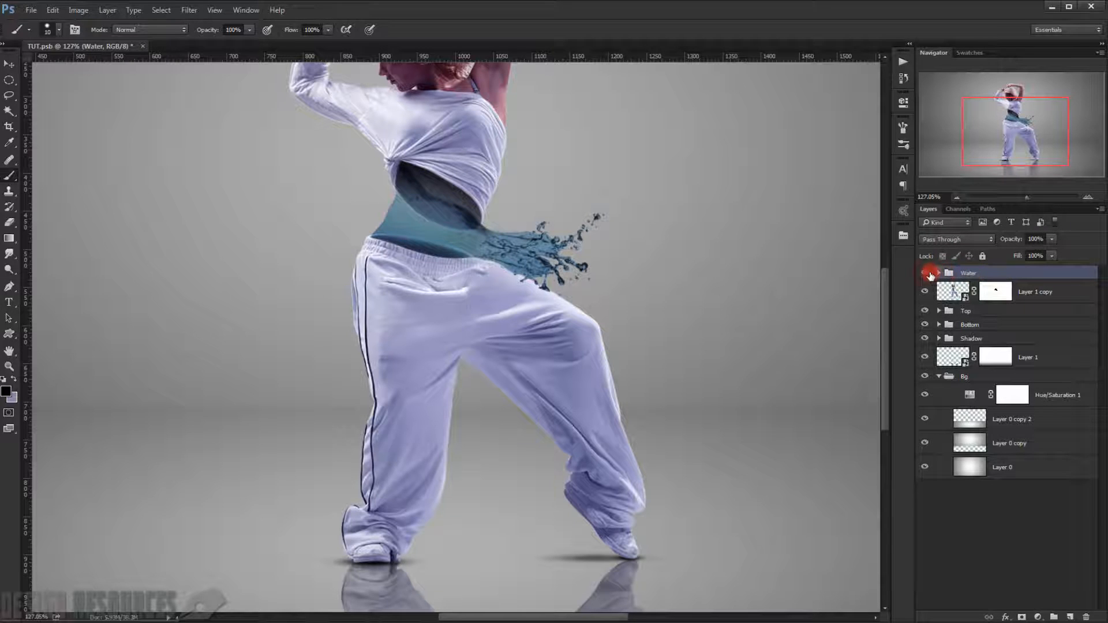
Compare the composite with the Water group hidden and shown, and inspect the splash up close.
{"action": "left_click", "coordinate": [926, 274]}
{"action": "left_click", "coordinate": [926, 273]}
{"action": "left_click", "coordinate": [926, 274]}
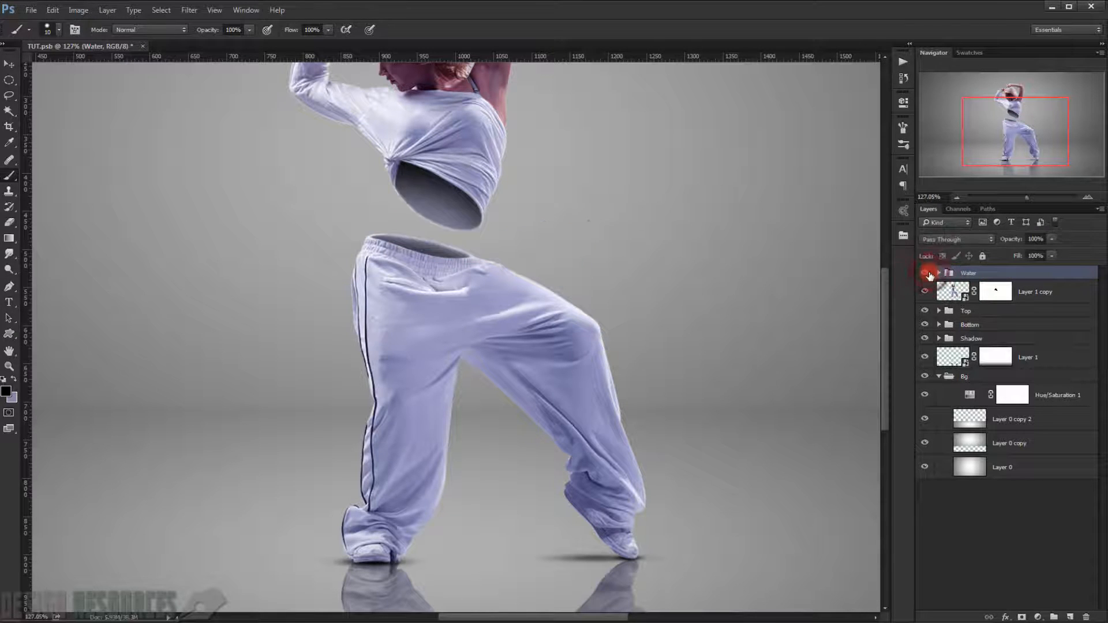
{"action": "left_click", "coordinate": [927, 274]}
{"action": "scroll", "coordinate": [508, 295], "scroll_direction": "up", "scroll_amount": 3}
{"action": "left_click_drag", "start_coordinate": [467, 333], "coordinate": [625, 331]}
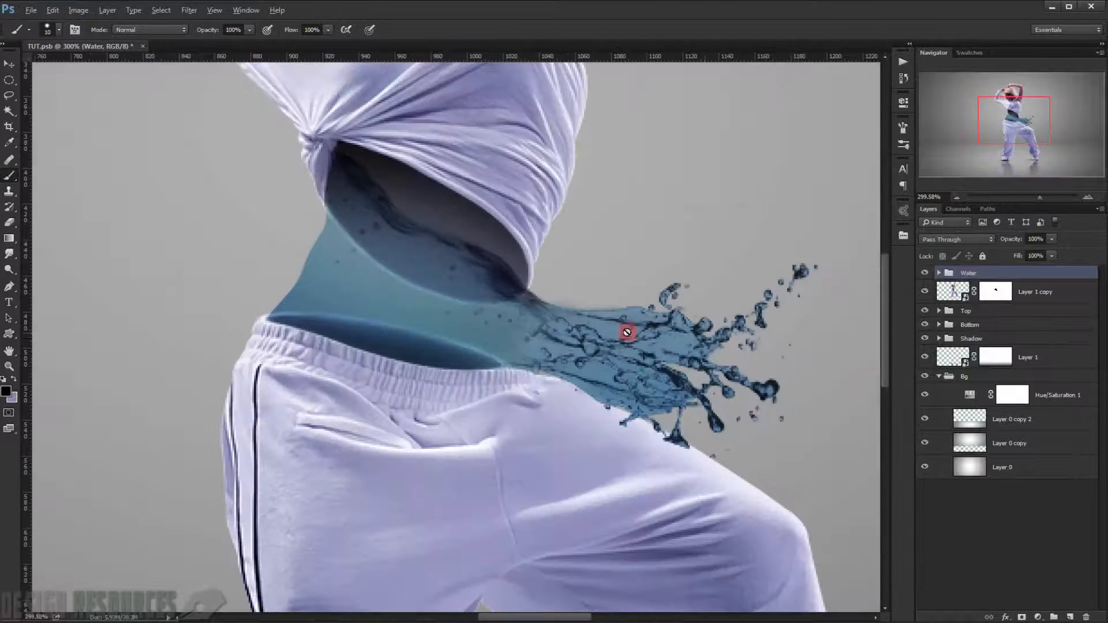
Hide the Hue/Saturation 1 adjustment in the Bg group to brighten the background, and collapse the group.
{"action": "left_click", "coordinate": [925, 396]}
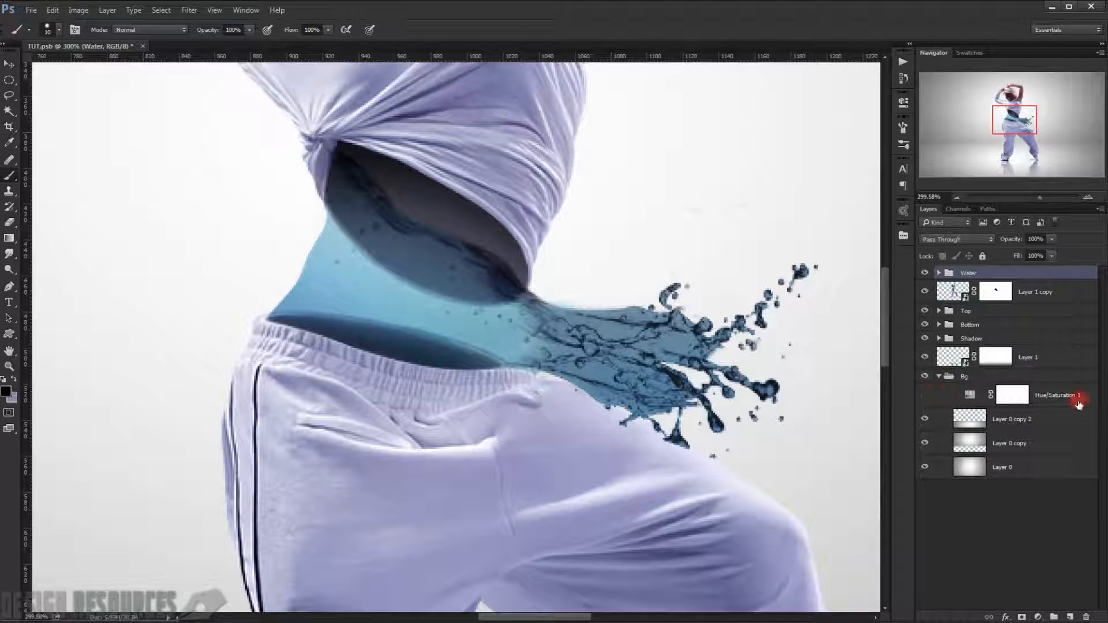
{"action": "left_click", "coordinate": [938, 376]}
{"action": "scroll", "coordinate": [606, 334], "scroll_direction": "down", "scroll_amount": 3}
{"action": "scroll", "coordinate": [607, 334], "scroll_direction": "down", "scroll_amount": 3}
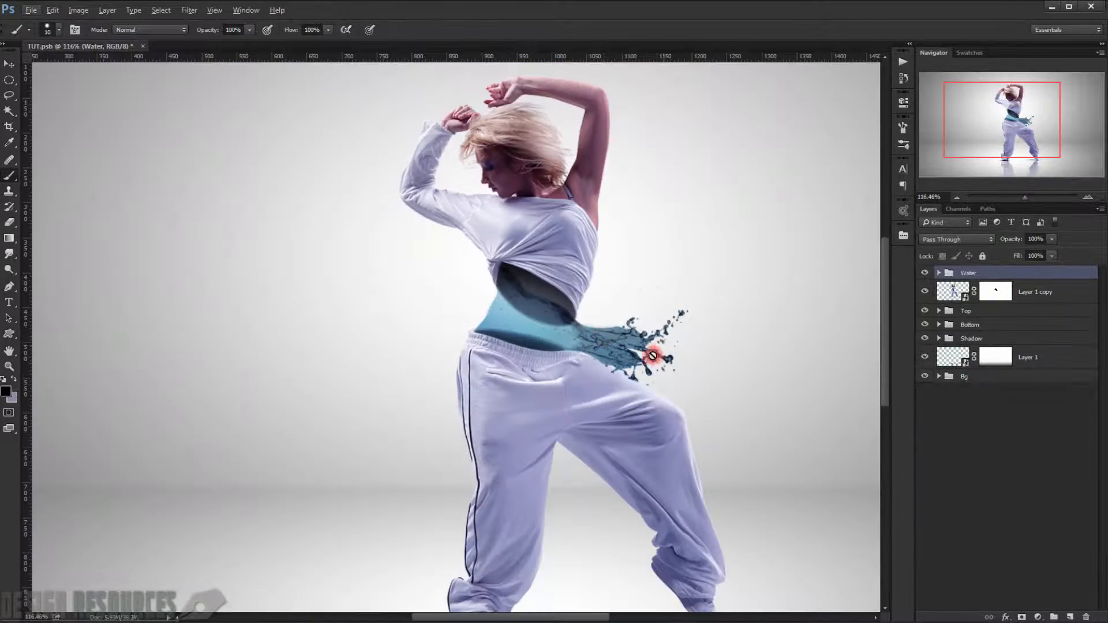
{"action": "left_click_drag", "start_coordinate": [645, 360], "coordinate": [626, 356]}
Set the splash's Hue/Saturation 2 adjustment in the Water group to Hue 177 and Saturation 23, and check the splash color.
{"action": "left_click", "coordinate": [939, 273]}
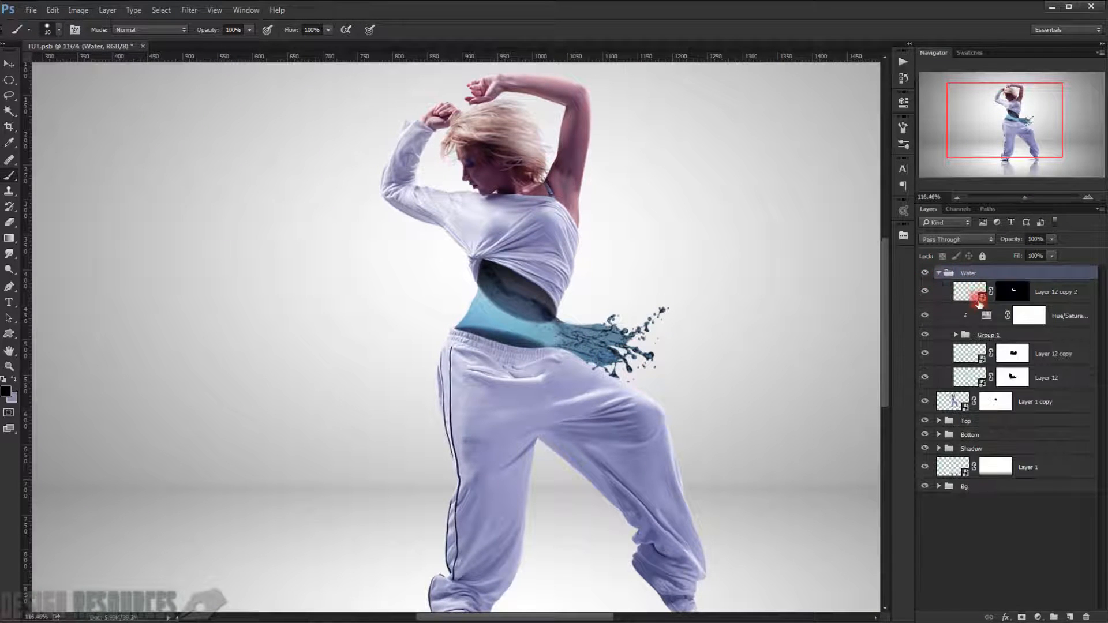
{"action": "double_click", "coordinate": [987, 318]}
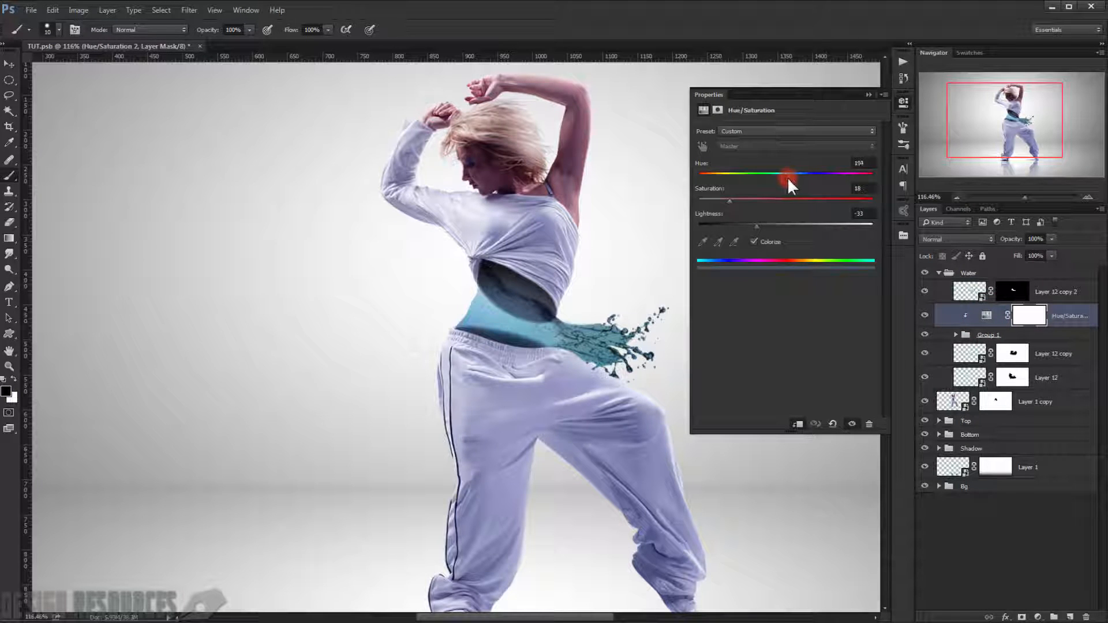
{"action": "left_click_drag", "start_coordinate": [788, 179], "coordinate": [784, 180]}
{"action": "left_click_drag", "start_coordinate": [730, 202], "coordinate": [740, 202]}
{"action": "left_click", "coordinate": [868, 96]}
{"action": "scroll", "coordinate": [659, 335], "scroll_direction": "up", "scroll_amount": 7}
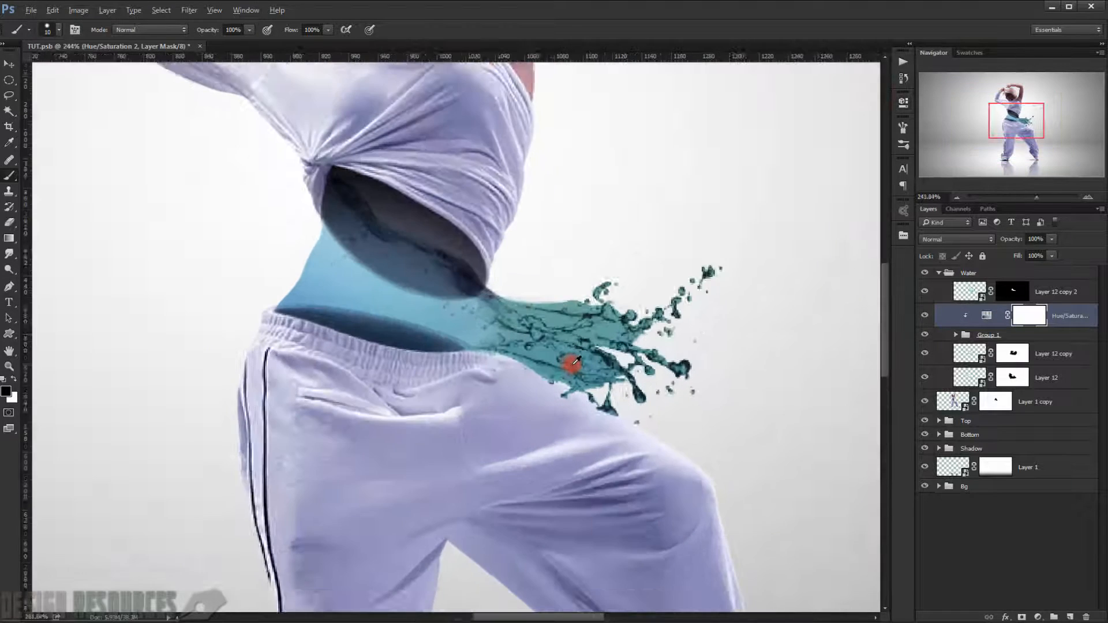
{"action": "scroll", "coordinate": [577, 361], "scroll_direction": "down", "scroll_amount": 5}
Raise the Lightness of the splash's Hue/Saturation 2 adjustment to -28.
{"action": "left_click", "coordinate": [971, 320]}
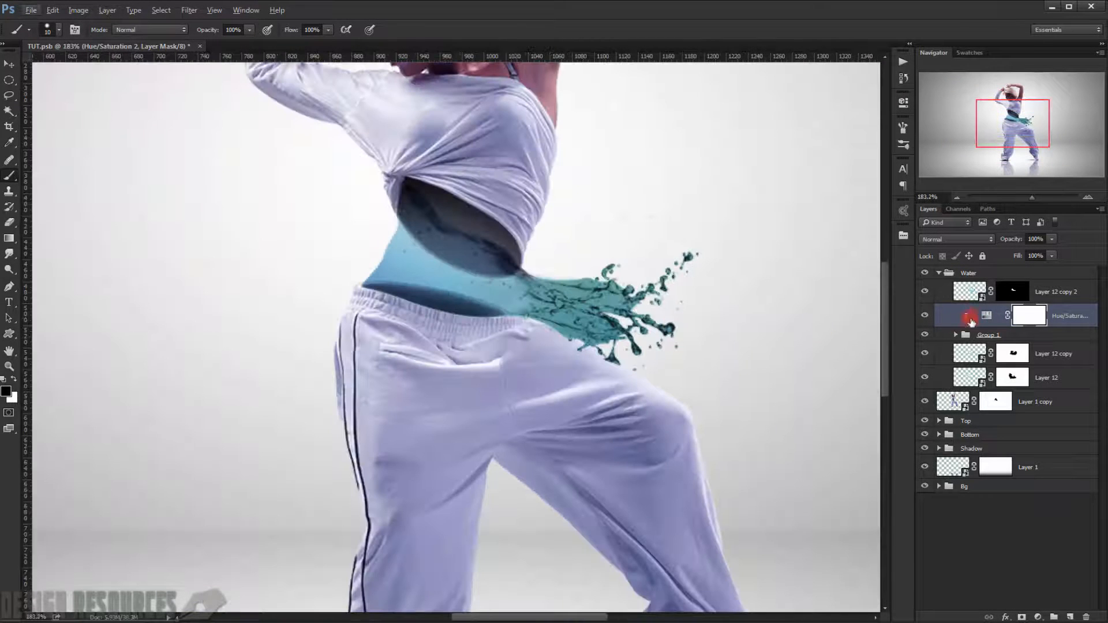
{"action": "double_click", "coordinate": [980, 317]}
{"action": "left_click_drag", "start_coordinate": [762, 222], "coordinate": [761, 225]}
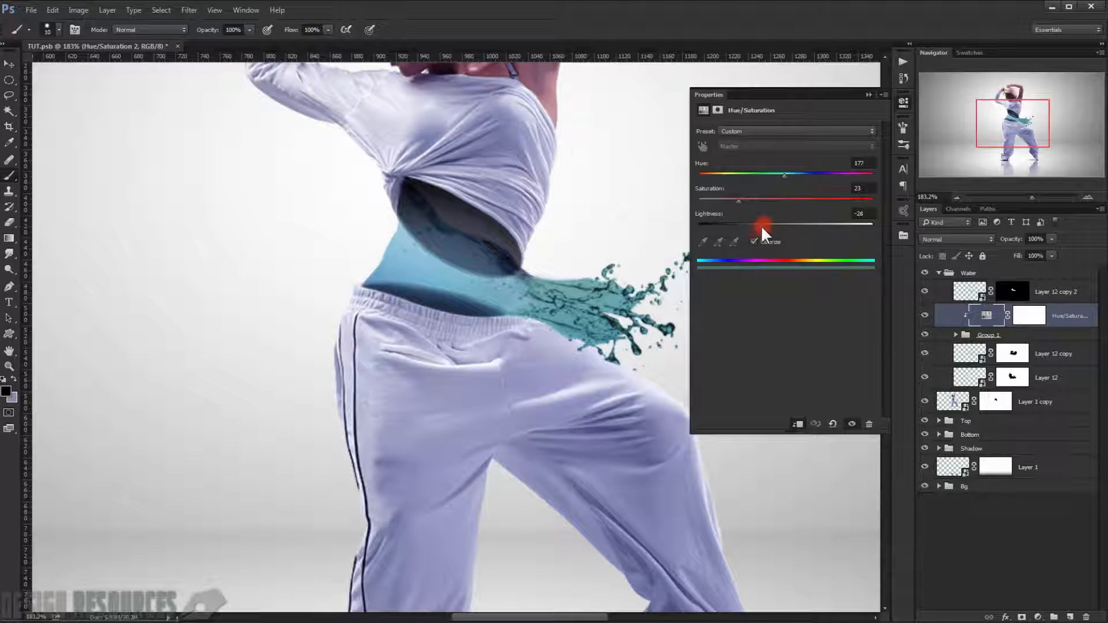
Set the Hue of the splash's Hue/Saturation 2 adjustment to 203 and check the splash against the water body.
{"action": "left_click_drag", "start_coordinate": [783, 174], "coordinate": [797, 176]}
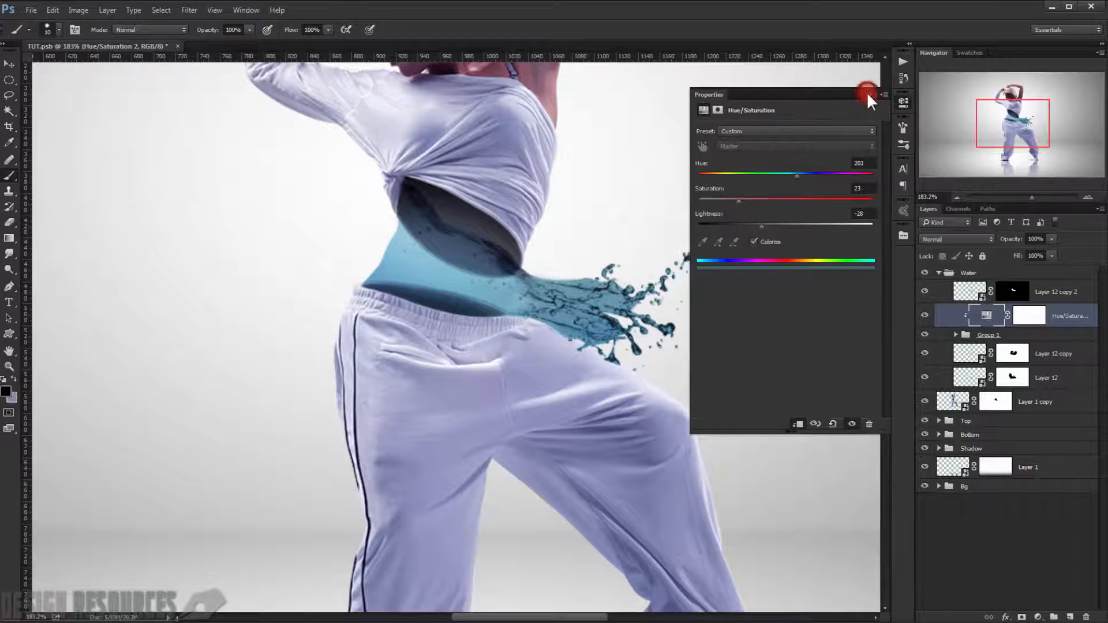
{"action": "left_click", "coordinate": [868, 94]}
{"action": "scroll", "coordinate": [587, 305], "scroll_direction": "down", "scroll_amount": 6}
{"action": "left_click_drag", "start_coordinate": [597, 359], "coordinate": [602, 338]}
{"action": "scroll", "coordinate": [519, 312], "scroll_direction": "up", "scroll_amount": 5}
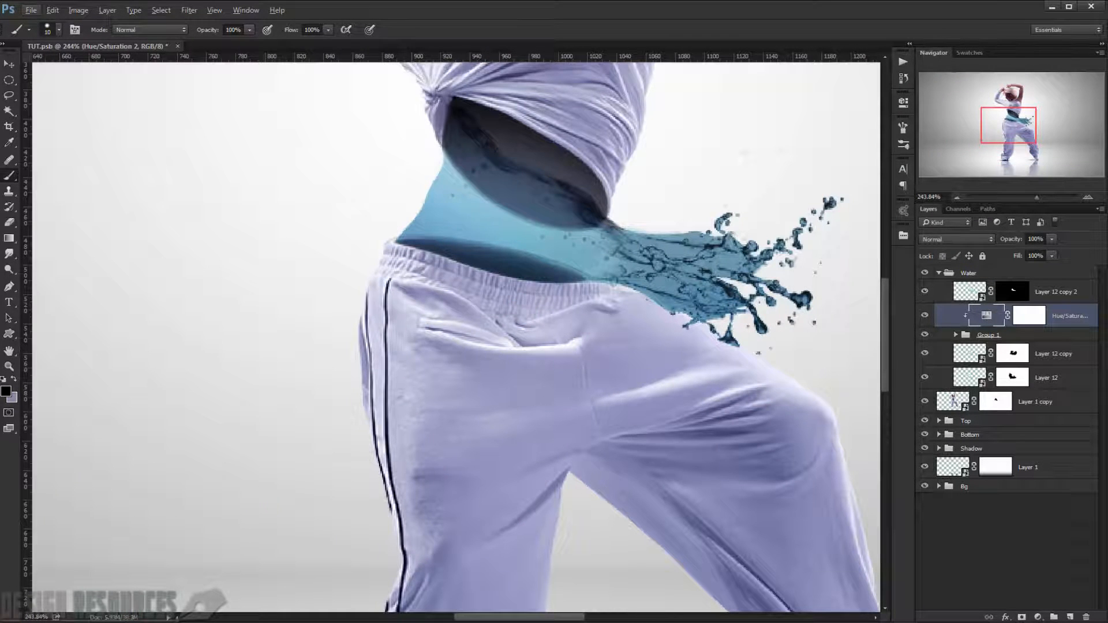
Open Fish.jpg from the Aqua folder as a separate document and duplicate its Background layer.
{"action": "key", "text": "alt+Tab"}
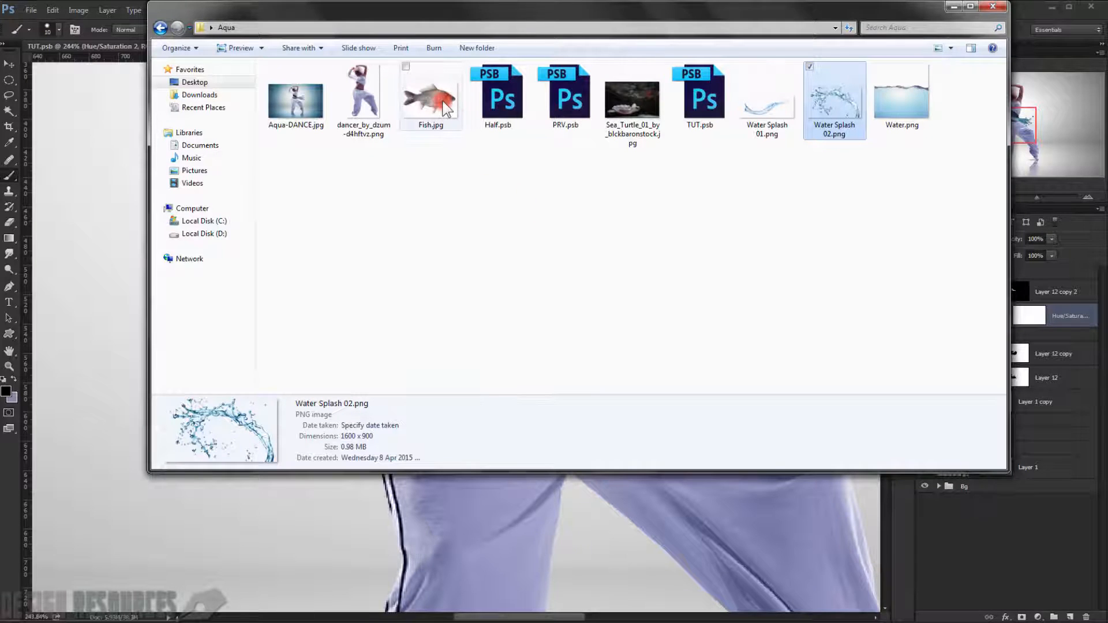
{"action": "left_click_drag", "start_coordinate": [444, 107], "coordinate": [16, 449]}
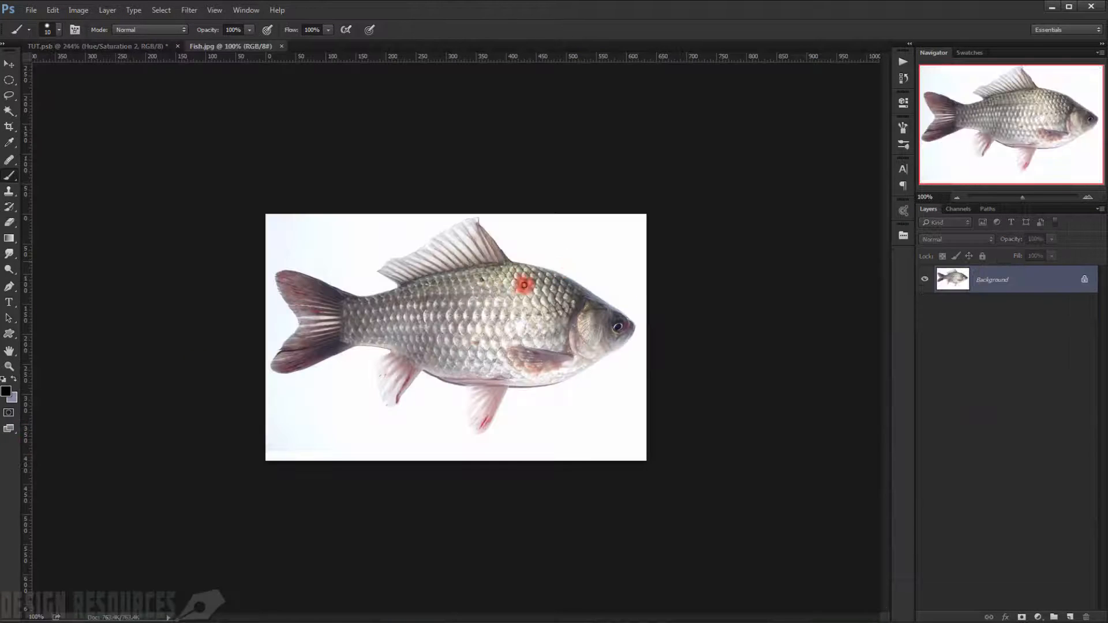
{"action": "scroll", "coordinate": [336, 346], "scroll_direction": "up", "scroll_amount": 5}
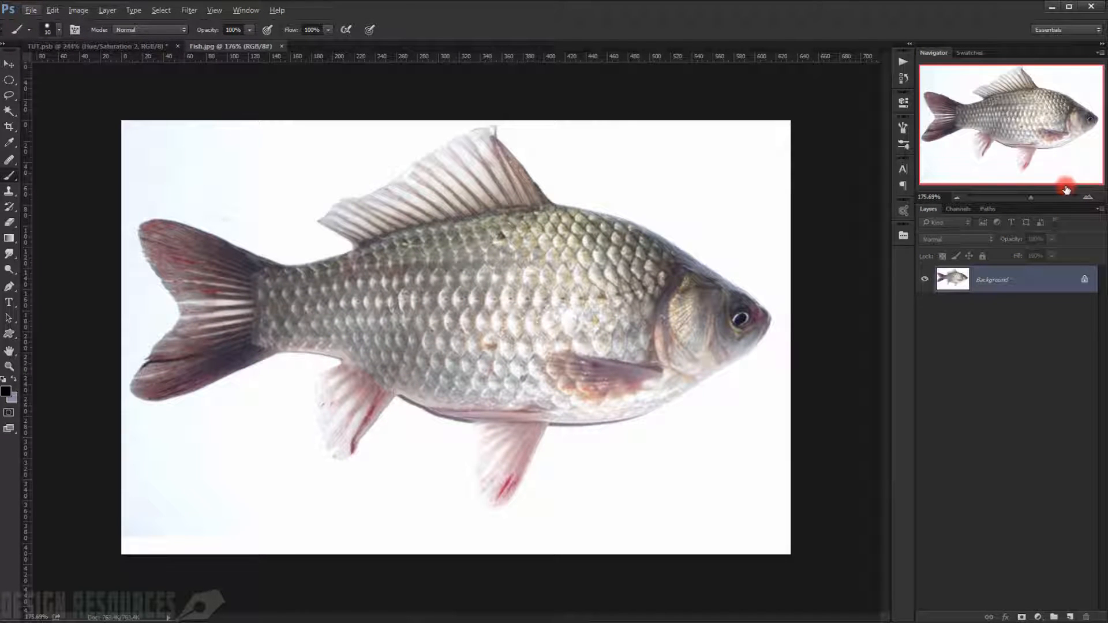
{"action": "key", "text": "ctrl+j"}
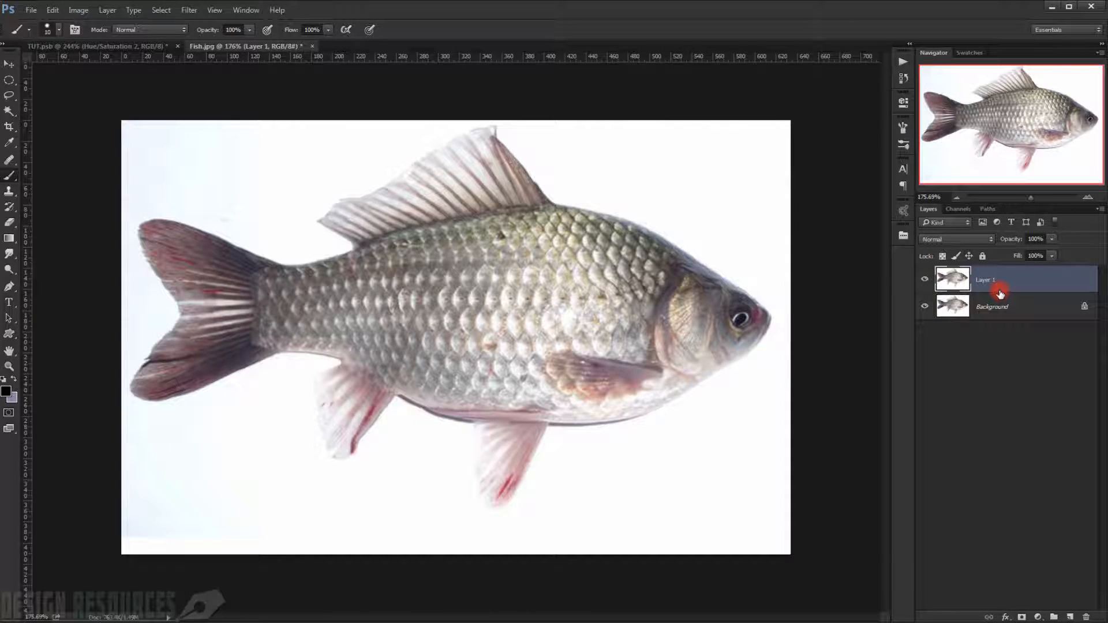
Desaturate the duplicated fish layer and darken it with Levels, raising the black point and setting the midtones to 0.52.
{"action": "key", "text": "ctrl+shift+u"}
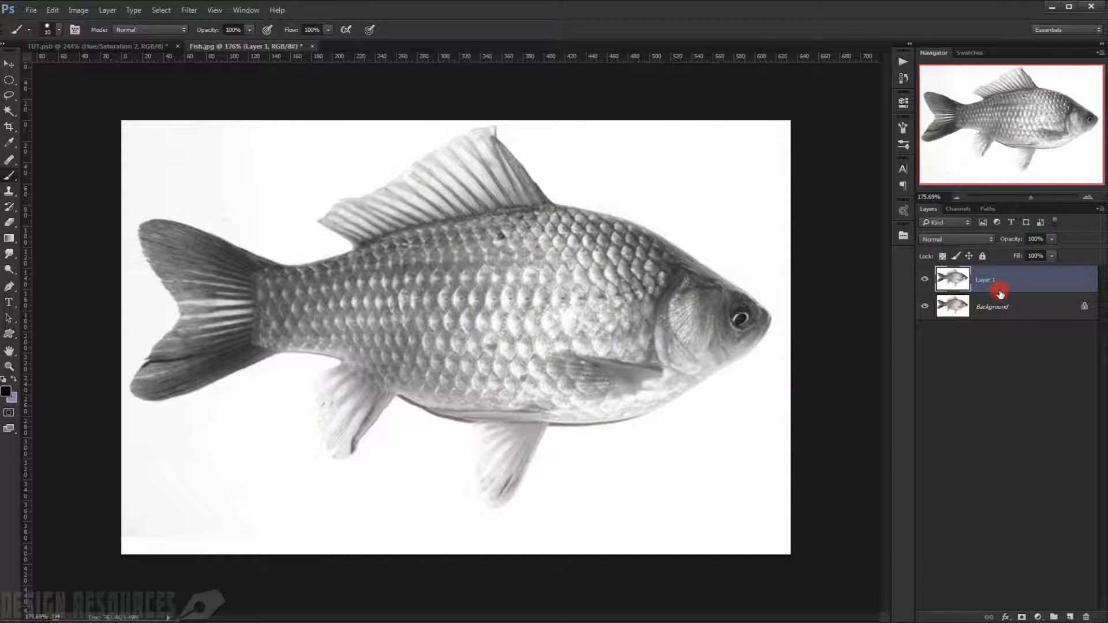
{"action": "key", "text": "ctrl+l"}
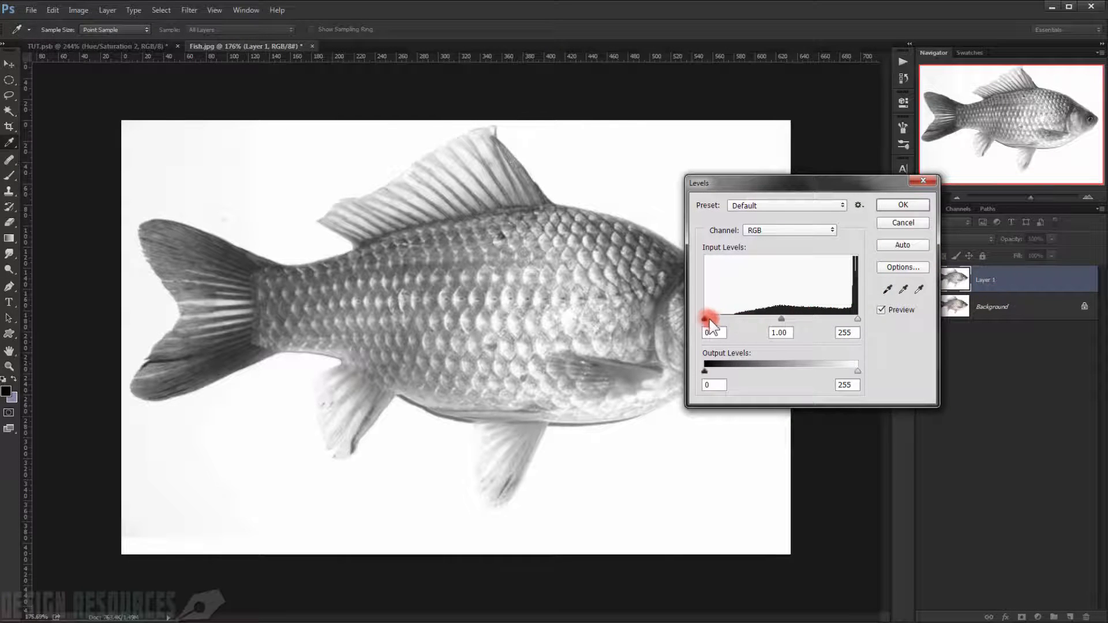
{"action": "left_click_drag", "start_coordinate": [709, 320], "coordinate": [824, 320]}
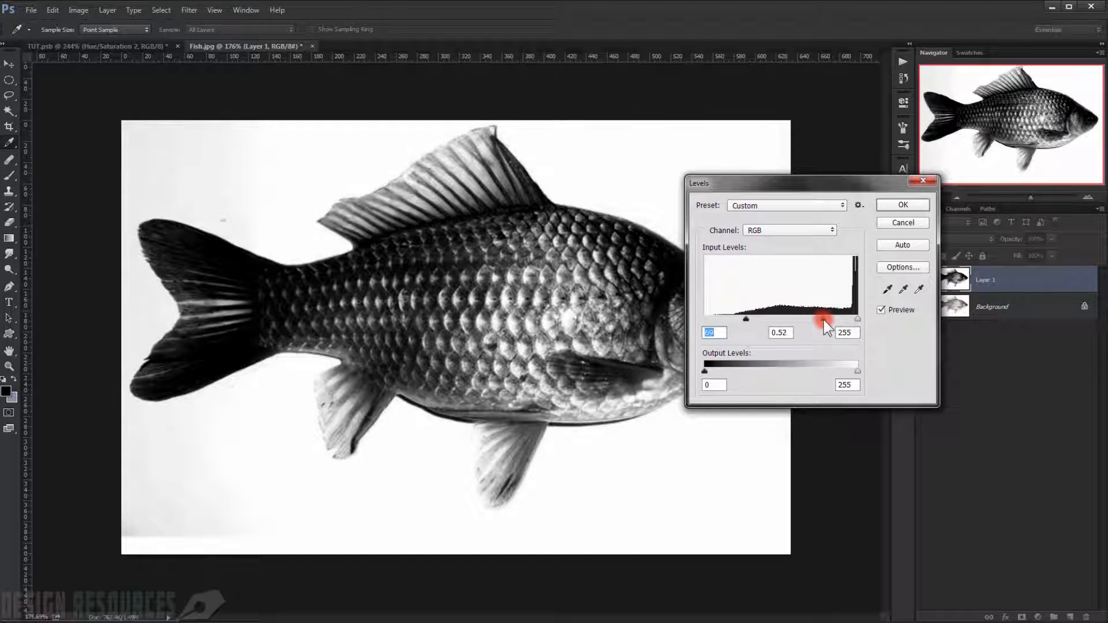
{"action": "left_click", "coordinate": [911, 206]}
{"action": "key", "text": "b"}
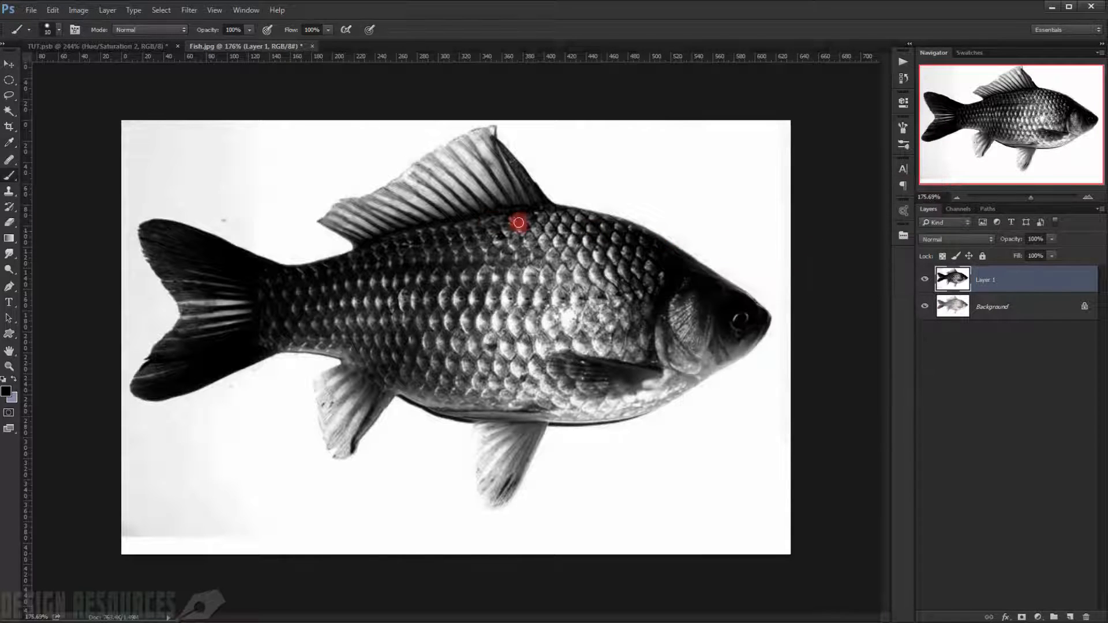
Select the white area around the darkened fish with the Magic Wand at a tolerance of 31.
{"action": "left_click", "coordinate": [10, 109]}
{"action": "left_click", "coordinate": [98, 112]}
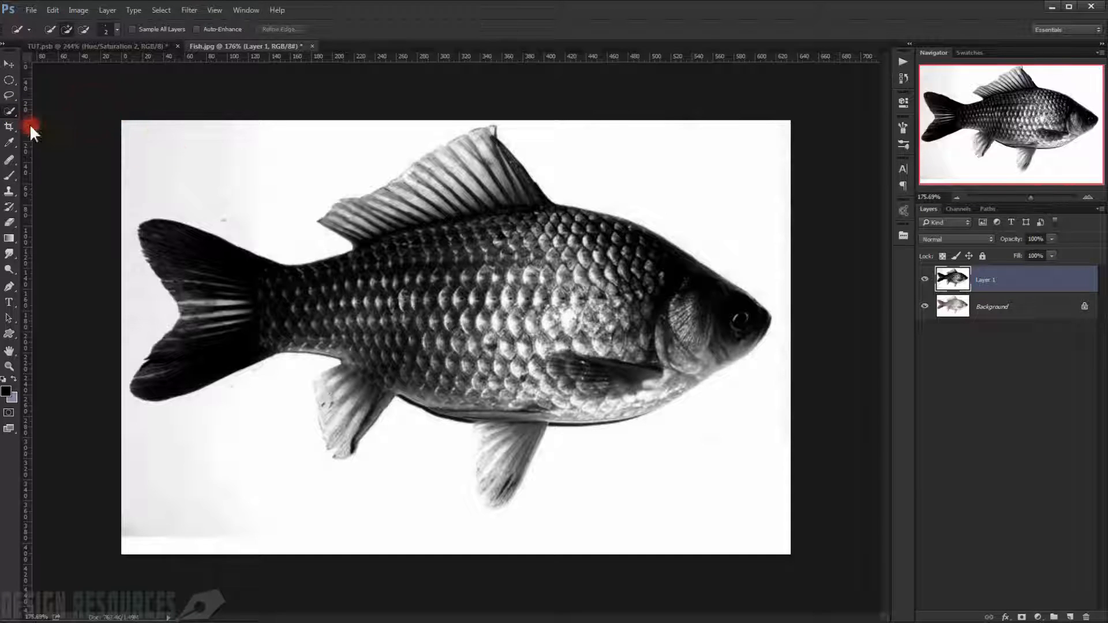
{"action": "left_click", "coordinate": [9, 111]}
{"action": "left_click", "coordinate": [56, 119]}
{"action": "left_click", "coordinate": [208, 156]}
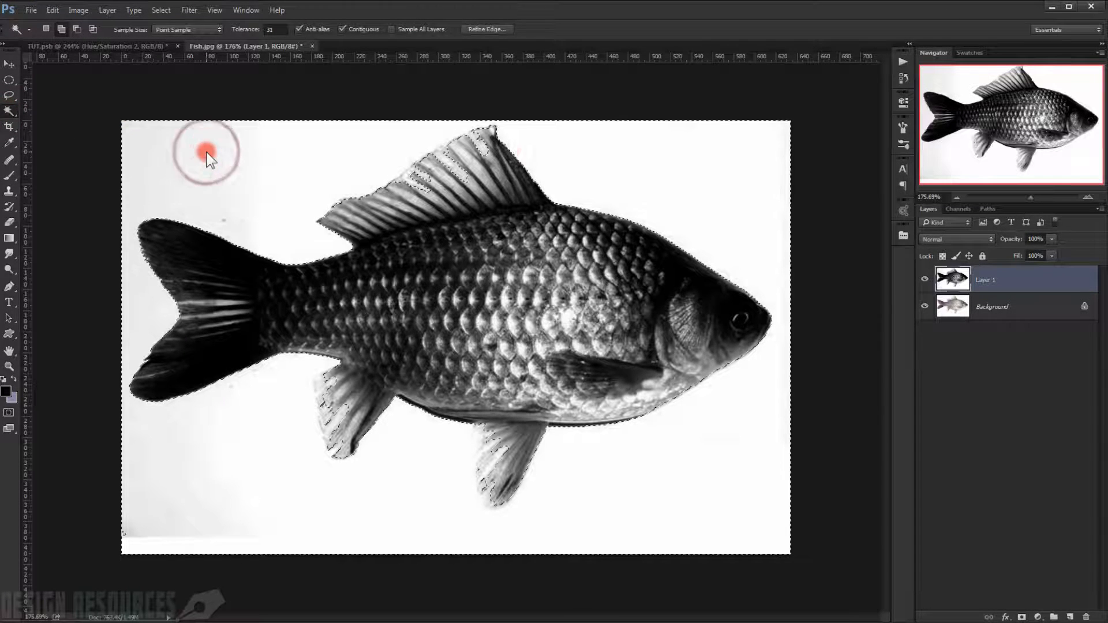
{"action": "left_click", "coordinate": [594, 160]}
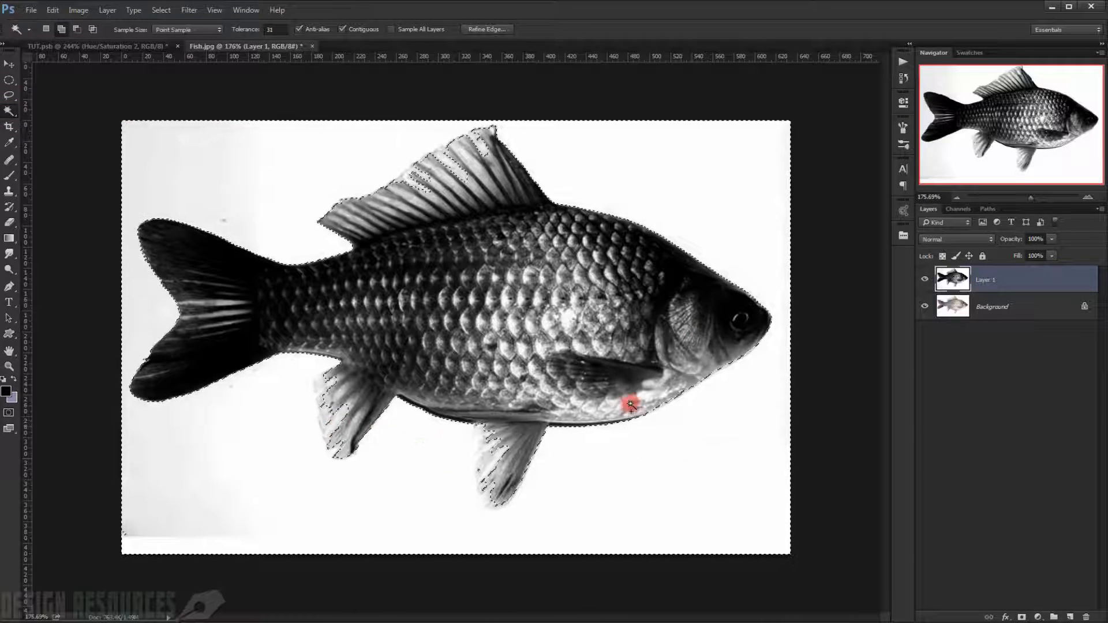
{"action": "scroll", "coordinate": [658, 377], "scroll_direction": "down", "scroll_amount": 3}
Hide Layer 1, invert the selection on the Background layer, copy the fish to a new layer and hide the Background.
{"action": "left_click", "coordinate": [924, 279]}
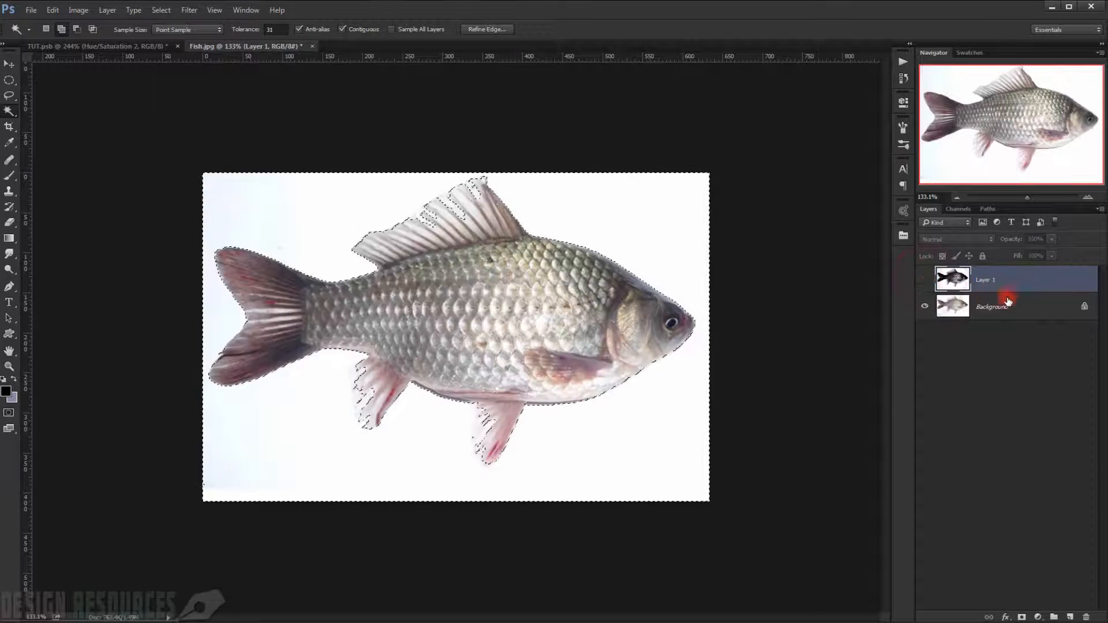
{"action": "left_click", "coordinate": [1026, 309]}
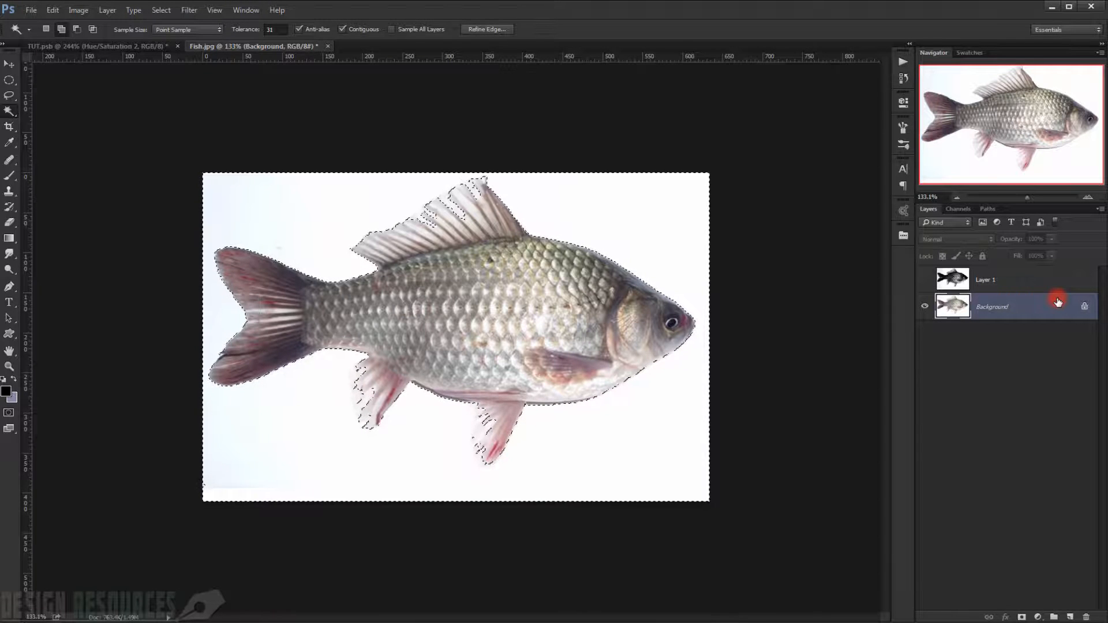
{"action": "key", "text": "ctrl+shift+i"}
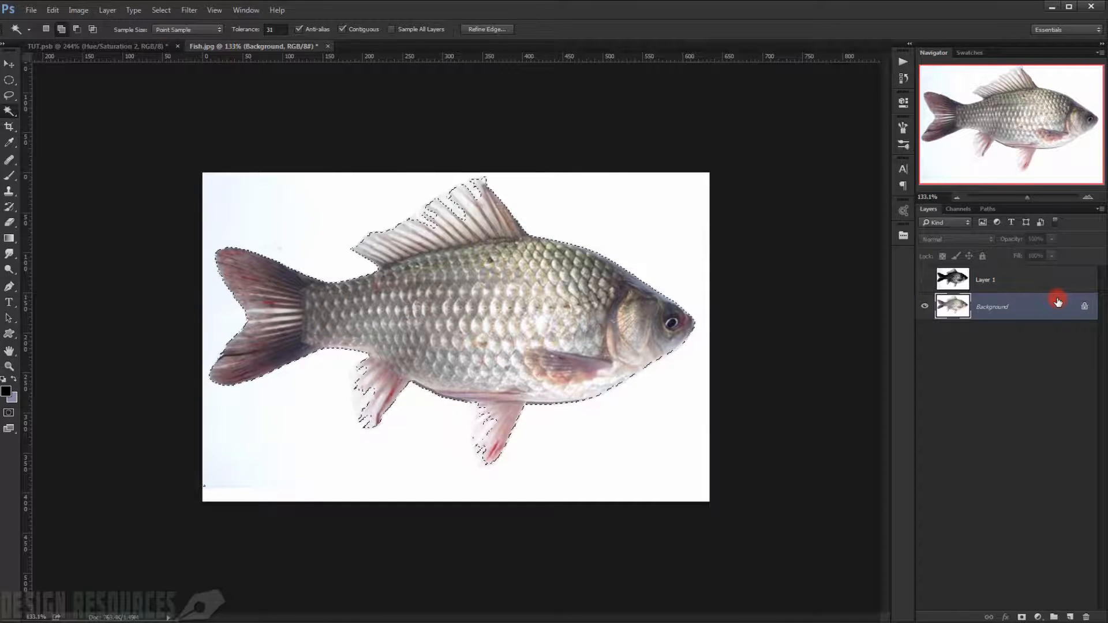
{"action": "key", "text": "ctrl+j"}
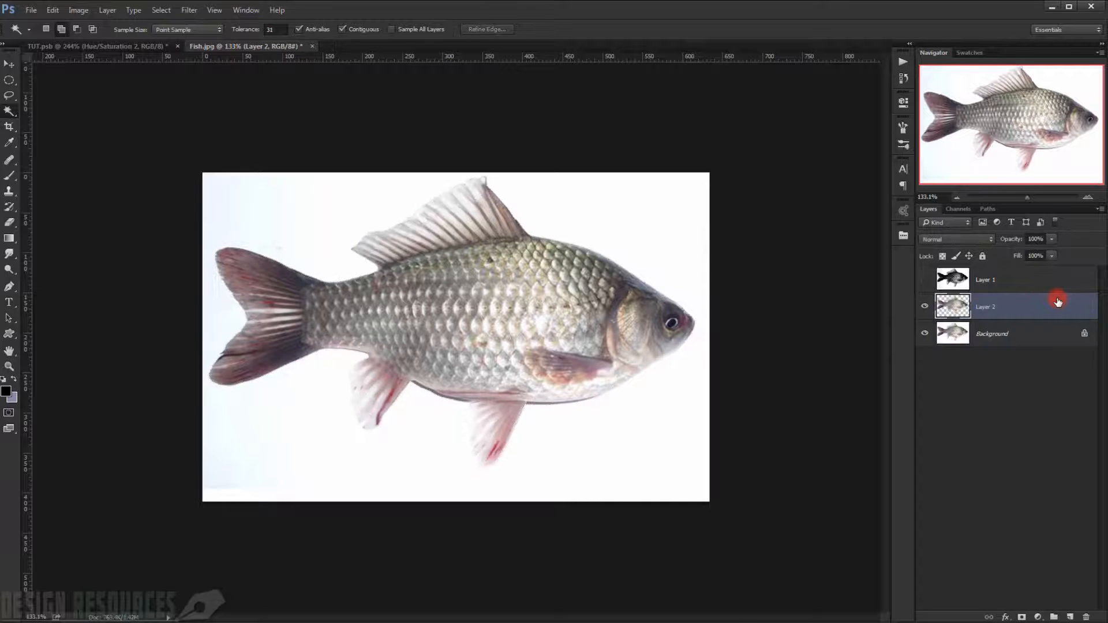
{"action": "left_click", "coordinate": [924, 333]}
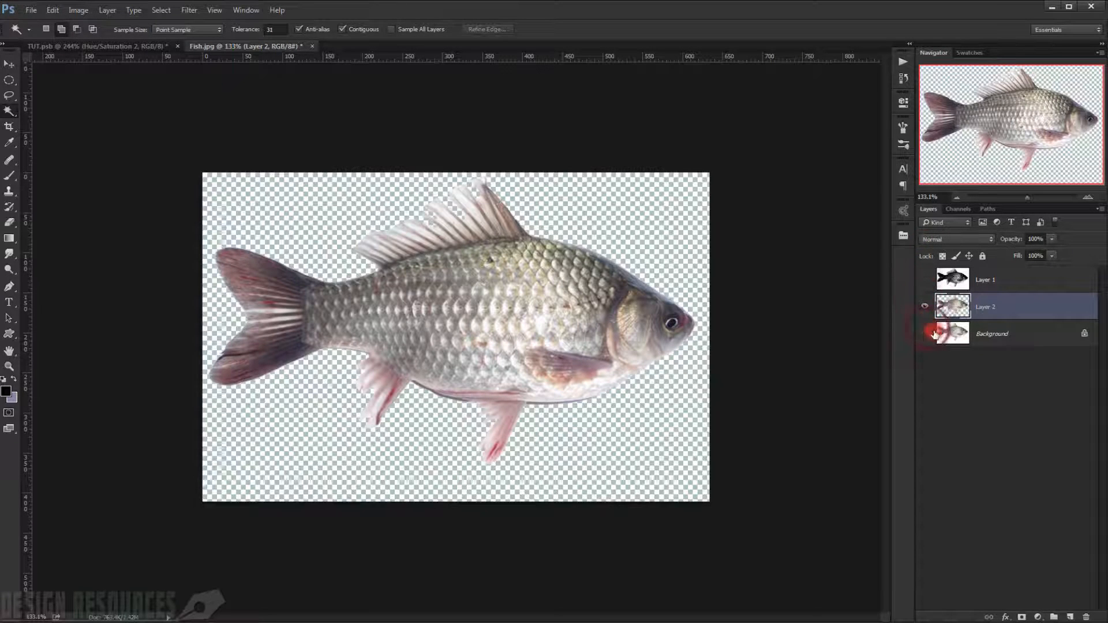
Copy the cut-out fish and paste it into TUT.psb above the splash adjustment in the Water group.
{"action": "left_click", "coordinate": [1004, 334], "text": "ctrl"}
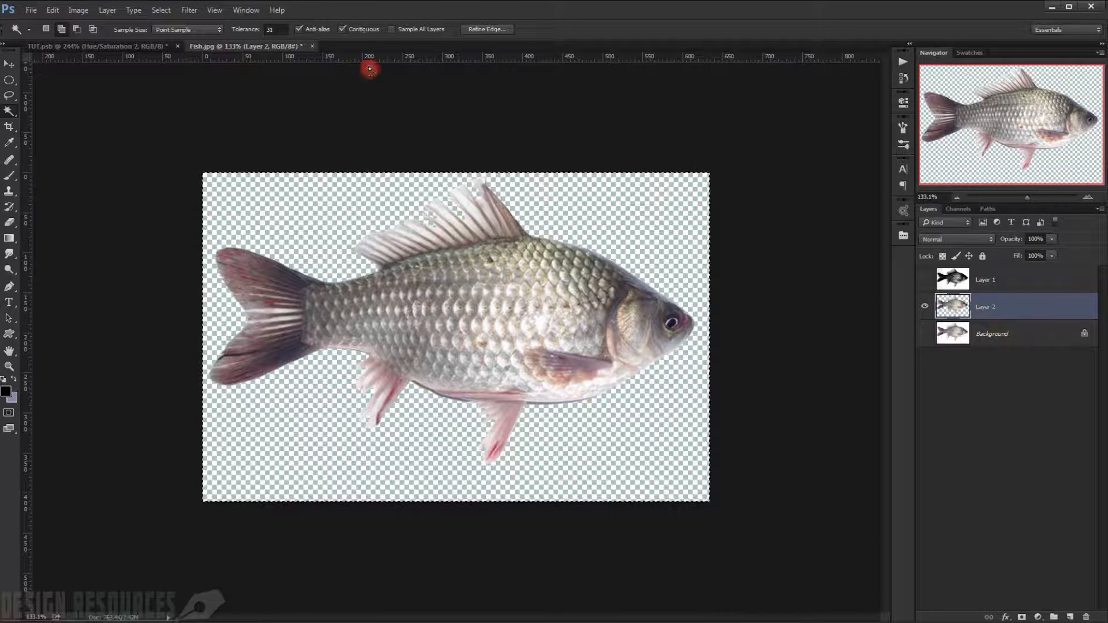
{"action": "left_click", "coordinate": [117, 46]}
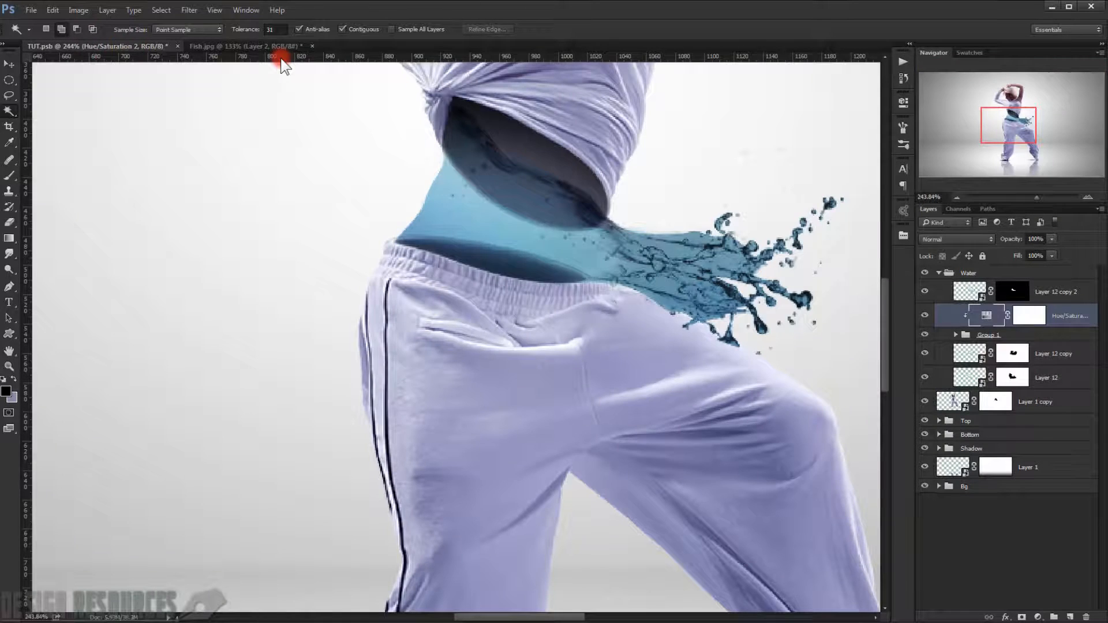
{"action": "key", "text": "ctrl+v"}
{"action": "scroll", "coordinate": [367, 123], "scroll_direction": "down", "scroll_amount": 2}
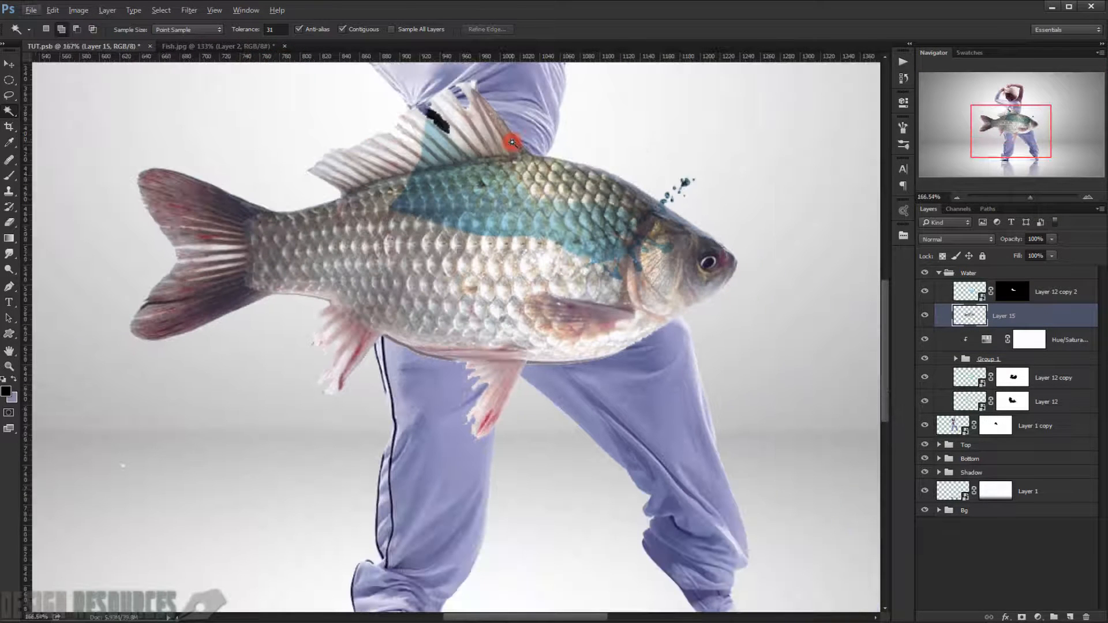
Scale the fish to about 9.5%, rotate it about -53.6° and place it in the water at the waistband's left end.
{"action": "key", "text": "ctrl+t"}
{"action": "left_click_drag", "start_coordinate": [740, 79], "coordinate": [475, 183]}
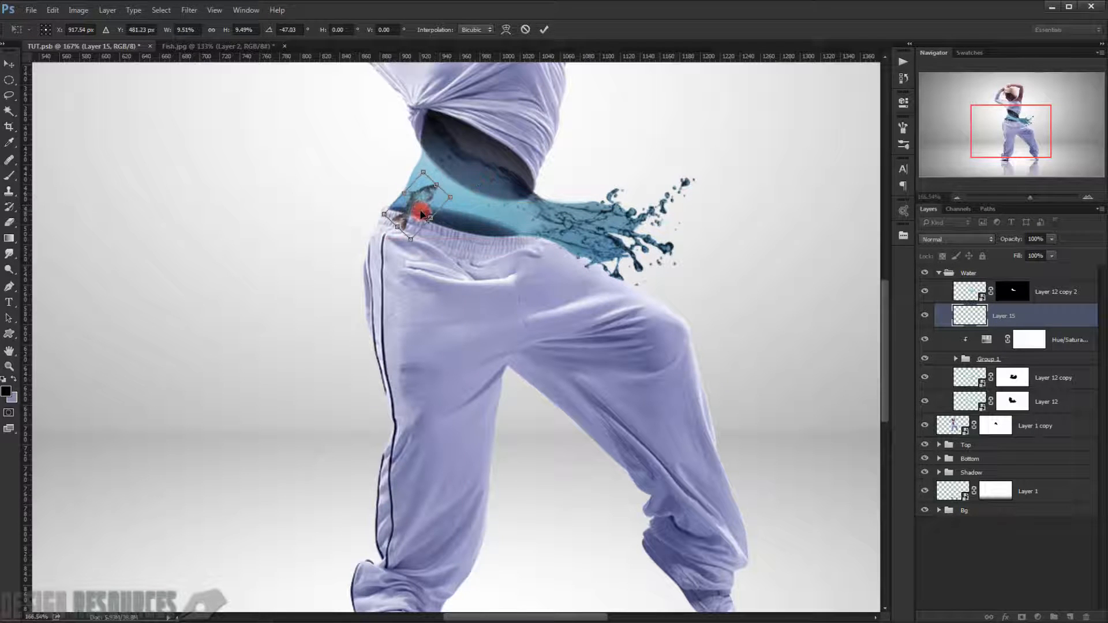
{"action": "left_click_drag", "start_coordinate": [421, 213], "coordinate": [436, 191]}
{"action": "scroll", "coordinate": [439, 188], "scroll_direction": "up", "scroll_amount": 5}
{"action": "key", "text": "Return"}
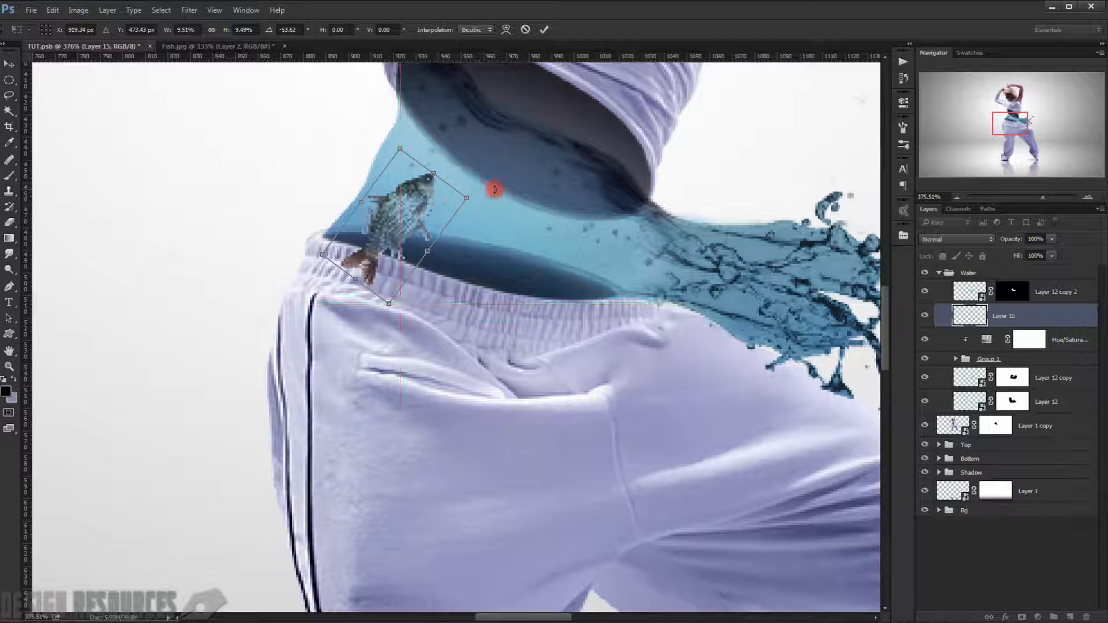
{"action": "key", "text": "w"}
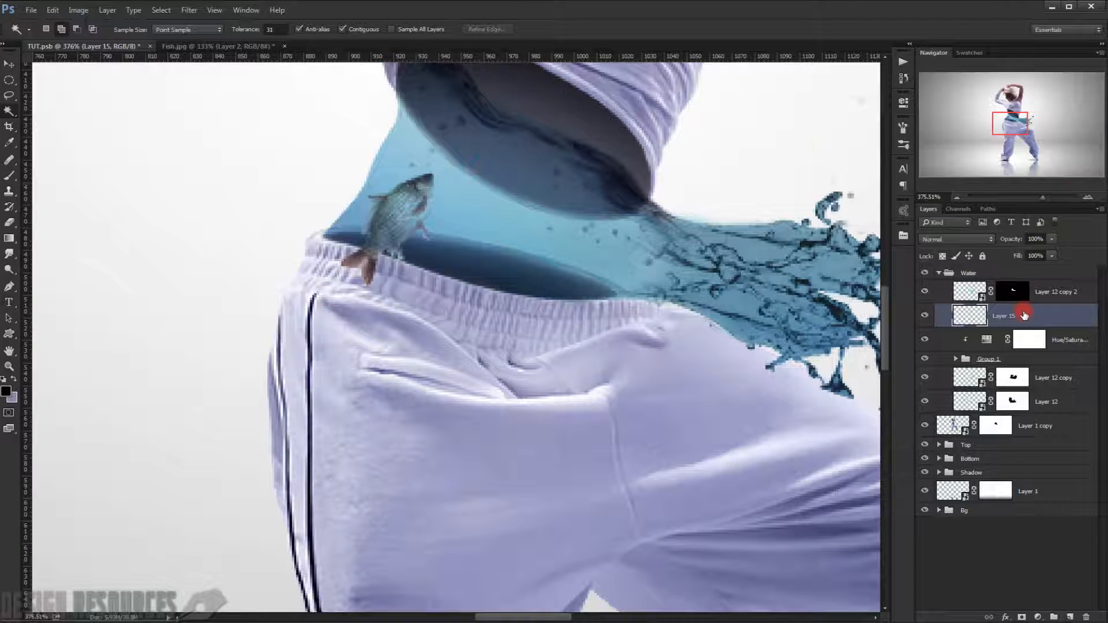
Move the fish layer above the Water group and set its blend mode to Multiply.
{"action": "left_click_drag", "start_coordinate": [1024, 315], "coordinate": [1014, 266]}
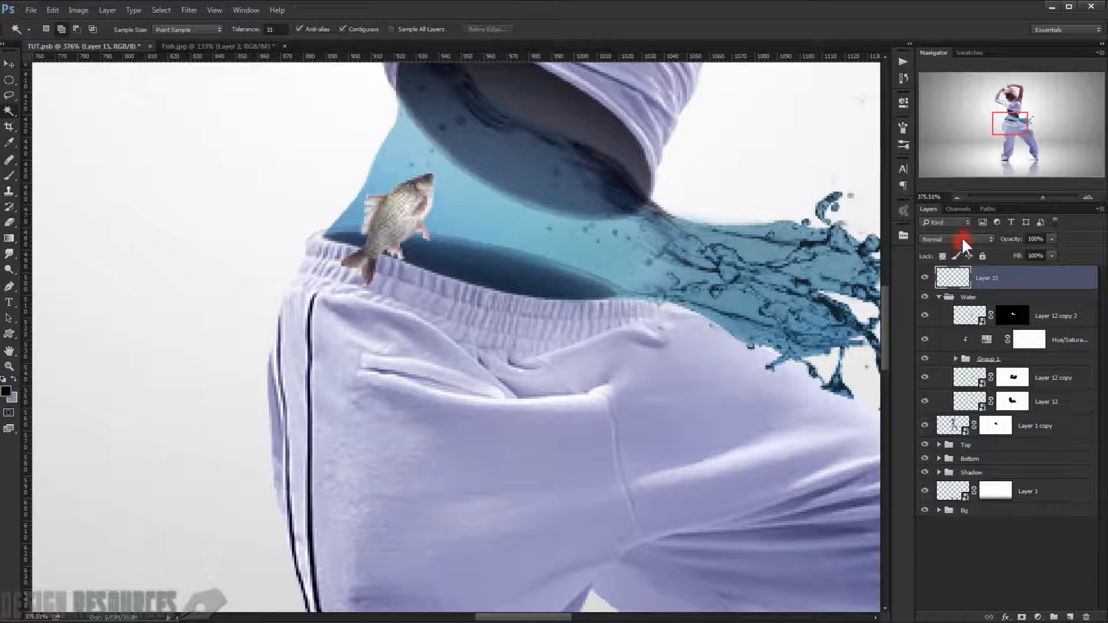
{"action": "left_click", "coordinate": [962, 239]}
{"action": "left_click", "coordinate": [947, 280]}
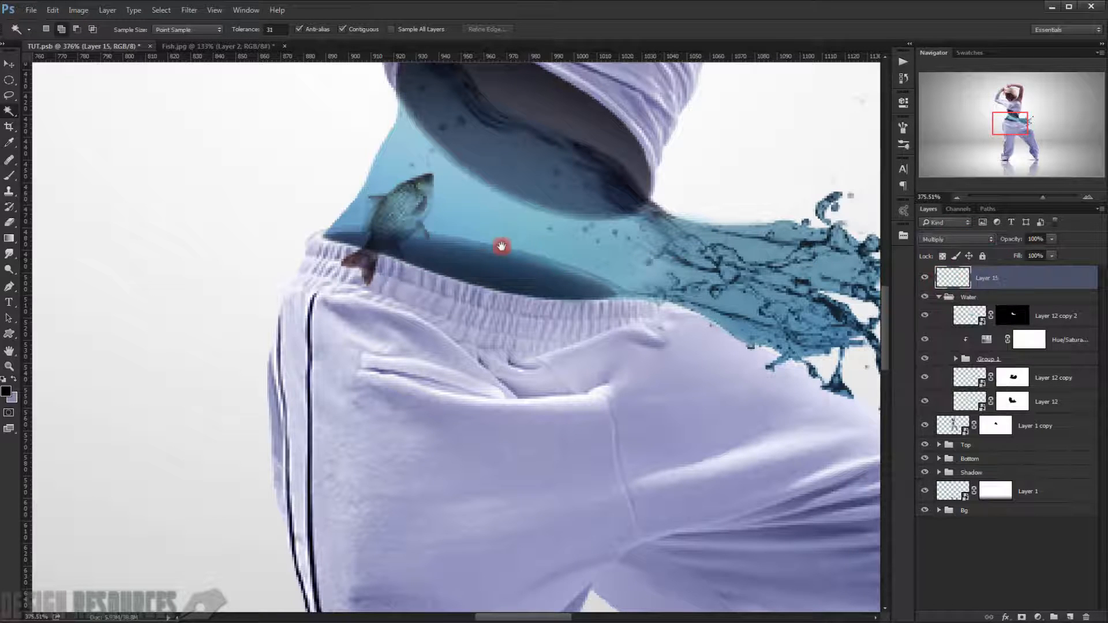
{"action": "scroll", "coordinate": [507, 235], "scroll_direction": "up", "scroll_amount": 5}
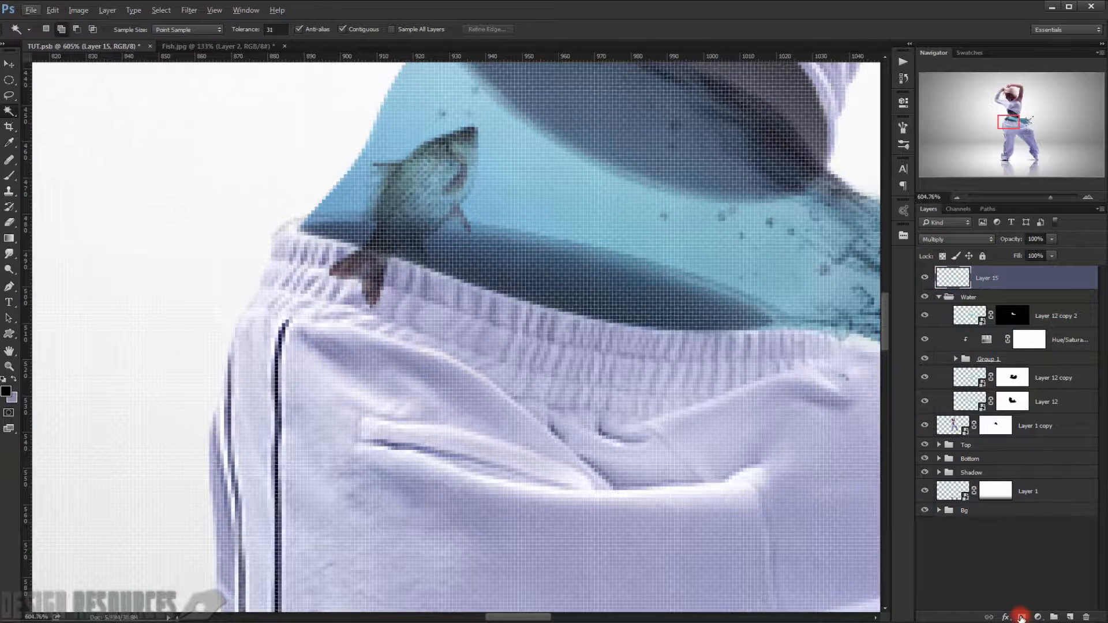
Add a layer mask to the fish layer and paint out the tail overlapping the trousers' waistband in black.
{"action": "left_click", "coordinate": [1021, 617]}
{"action": "scroll", "coordinate": [321, 292], "scroll_direction": "up", "scroll_amount": 3}
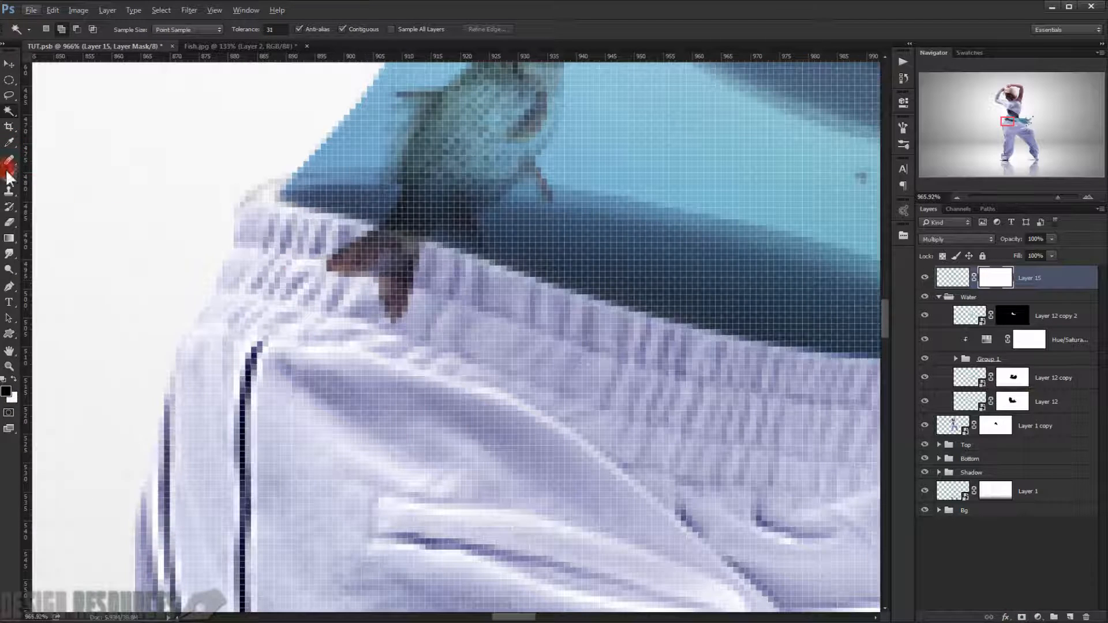
{"action": "left_click", "coordinate": [8, 174]}
{"action": "mouse_move", "coordinate": [312, 322]}
{"action": "left_mouse_down"}
{"action": "mouse_move", "coordinate": [376, 269]}
{"action": "mouse_move", "coordinate": [376, 254]}
{"action": "mouse_move", "coordinate": [388, 261]}
{"action": "left_mouse_up"}
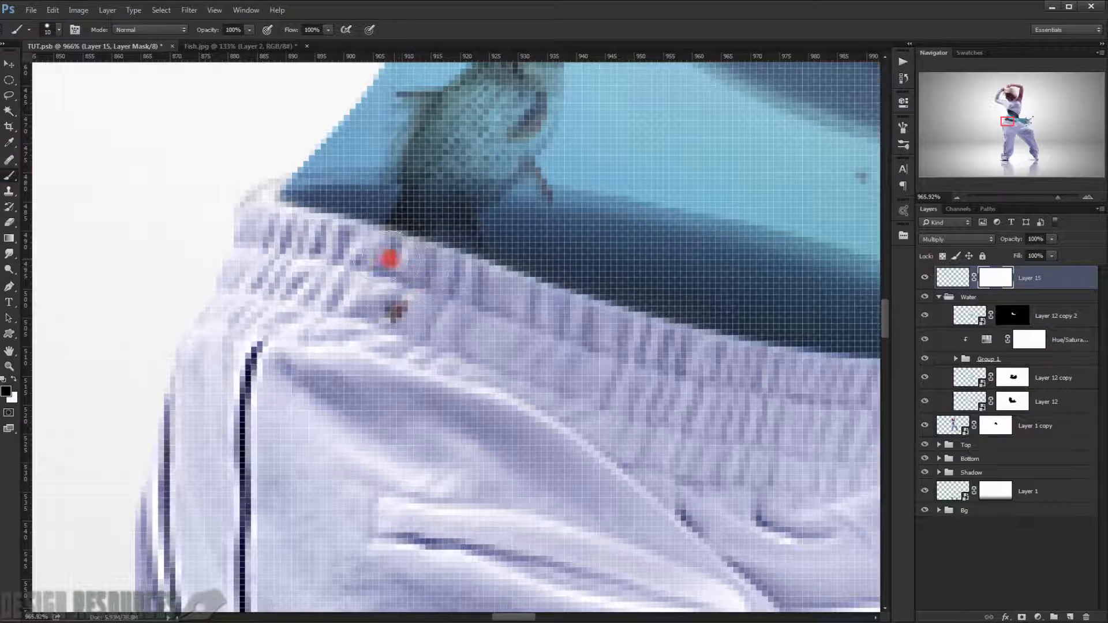
{"action": "scroll", "coordinate": [404, 338], "scroll_direction": "down", "scroll_amount": 4}
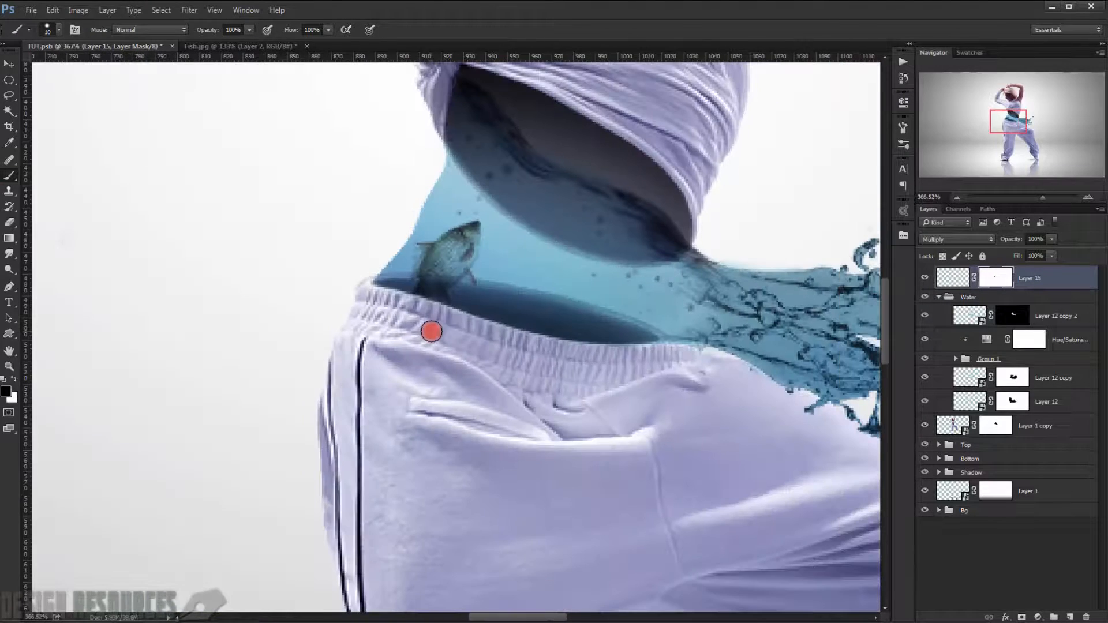
{"action": "scroll", "coordinate": [437, 325], "scroll_direction": "down", "scroll_amount": 3}
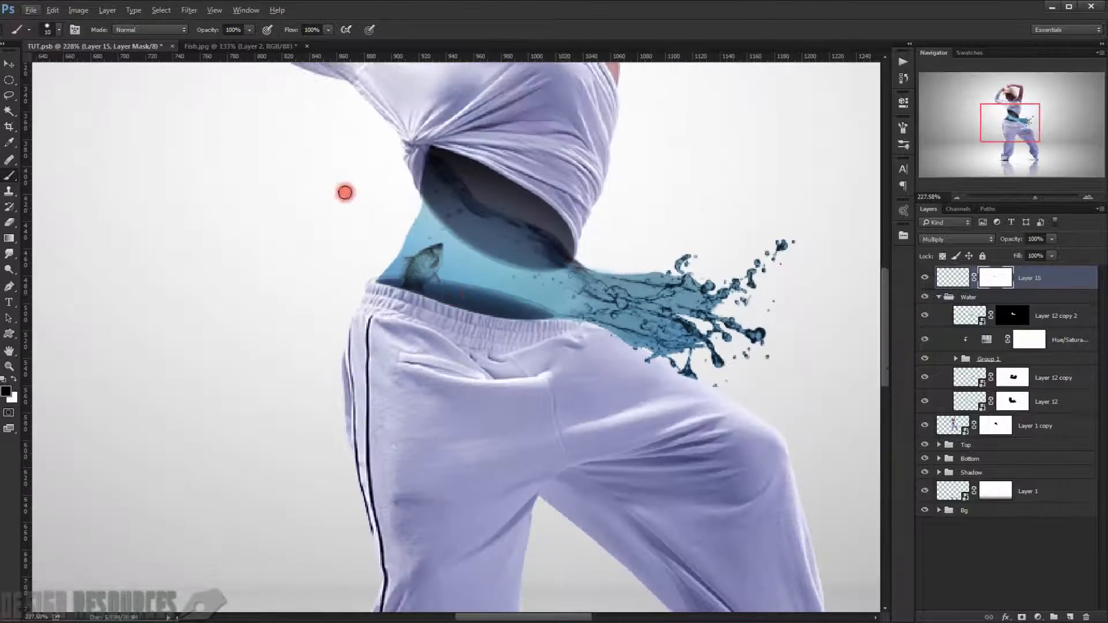
Open the Sea_Turtle_01 stock image from the Aqua folder as a separate document and frame the turtle.
{"action": "key", "text": "alt+Tab"}
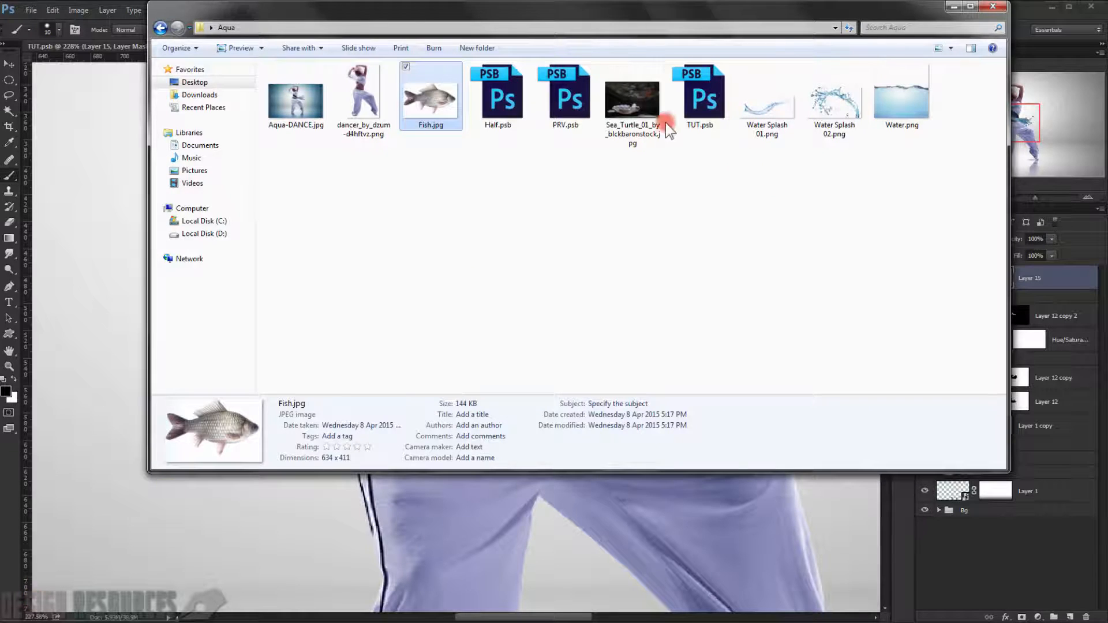
{"action": "left_click_drag", "start_coordinate": [636, 102], "coordinate": [9, 472]}
{"action": "scroll", "coordinate": [396, 428], "scroll_direction": "up", "scroll_amount": 3}
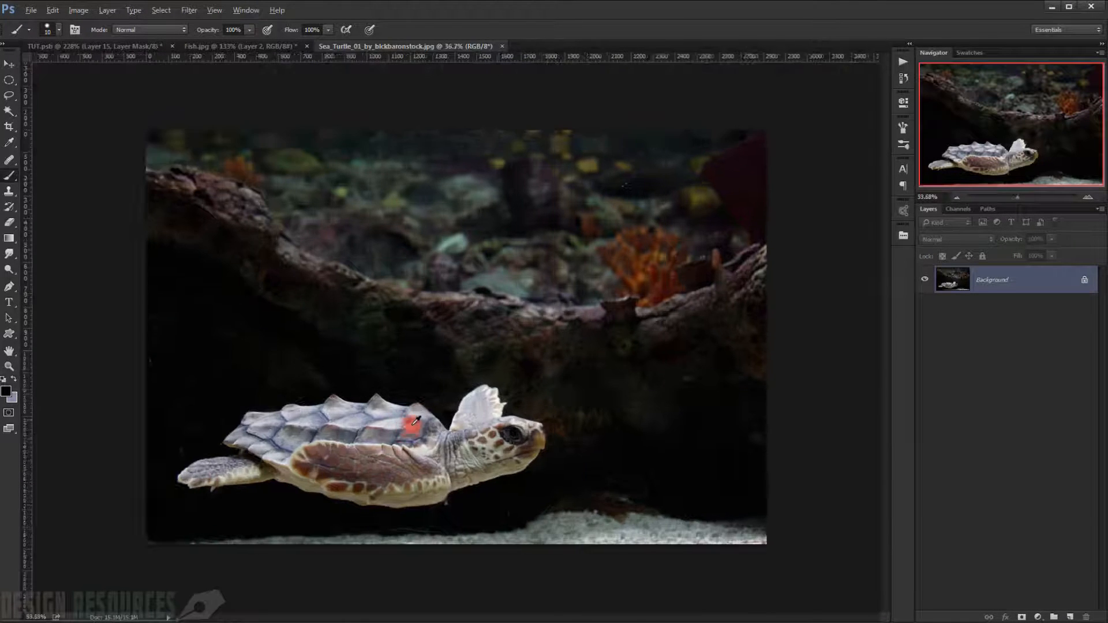
{"action": "left_click_drag", "start_coordinate": [420, 468], "coordinate": [499, 428]}
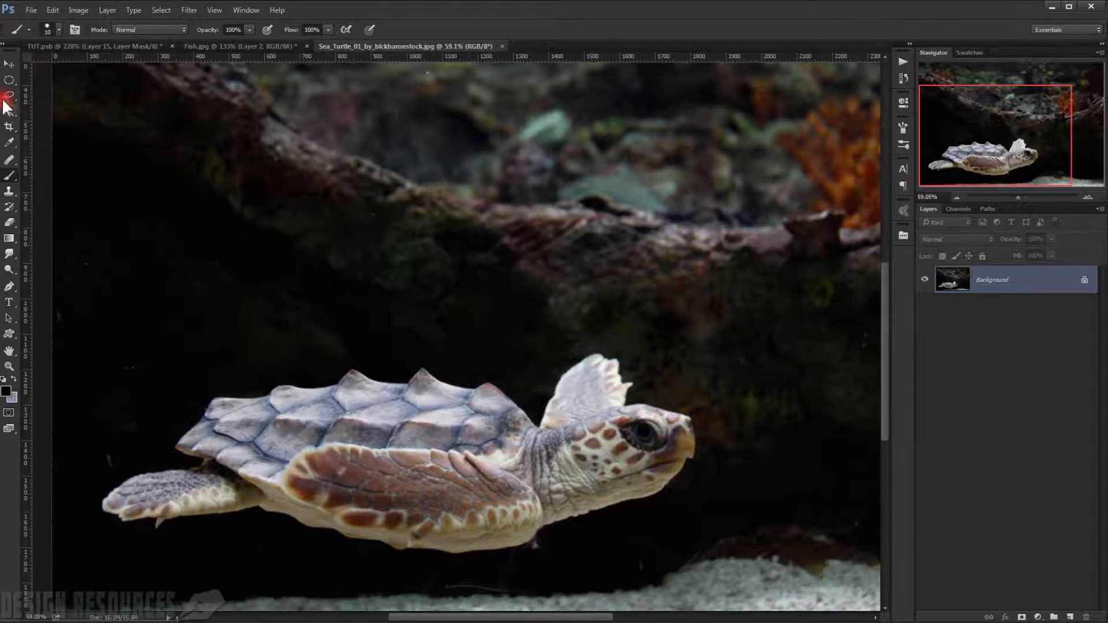
Select the whole sea turtle, including shell, flippers and head, with the Quick Selection tool using a brush of about 101 px.
{"action": "left_click", "coordinate": [8, 81]}
{"action": "left_click_drag", "start_coordinate": [10, 111], "coordinate": [52, 113]}
{"action": "left_click", "coordinate": [52, 111]}
{"action": "scroll", "coordinate": [444, 455], "scroll_direction": "up", "scroll_amount": 1}
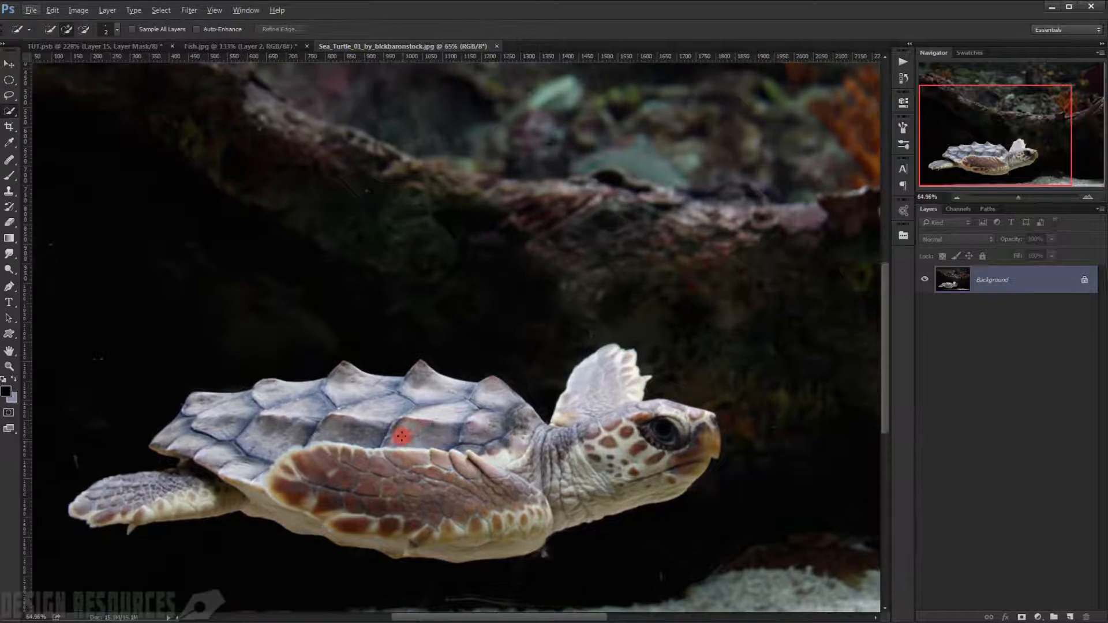
{"action": "scroll", "coordinate": [400, 435], "scroll_direction": "up", "scroll_amount": 1}
{"action": "right_click", "coordinate": [399, 432], "text": "alt"}
{"action": "mouse_move", "coordinate": [411, 433]}
{"action": "left_mouse_down"}
{"action": "mouse_move", "coordinate": [355, 453]}
{"action": "mouse_move", "coordinate": [586, 468]}
{"action": "mouse_move", "coordinate": [612, 440]}
{"action": "mouse_move", "coordinate": [673, 469]}
{"action": "mouse_move", "coordinate": [688, 462]}
{"action": "mouse_move", "coordinate": [630, 500]}
{"action": "mouse_move", "coordinate": [460, 528]}
{"action": "mouse_move", "coordinate": [378, 535]}
{"action": "mouse_move", "coordinate": [241, 512]}
{"action": "left_mouse_up"}
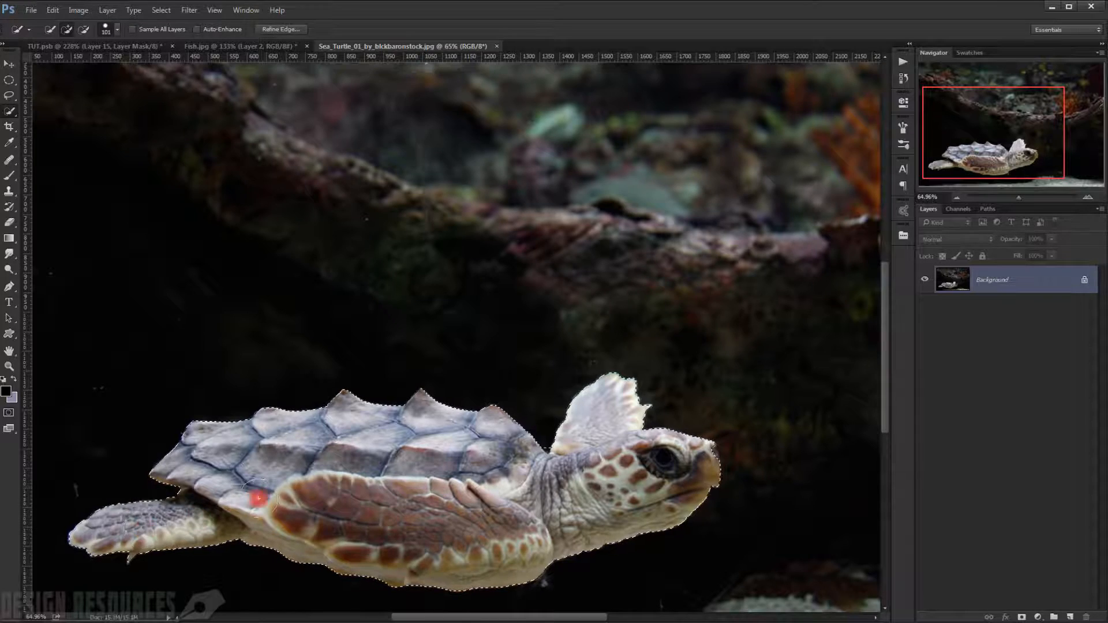
Copy the selected turtle to its own layer and hide the Background layer.
{"action": "scroll", "coordinate": [292, 486], "scroll_direction": "down", "scroll_amount": 2}
{"action": "key", "text": "ctrl+j"}
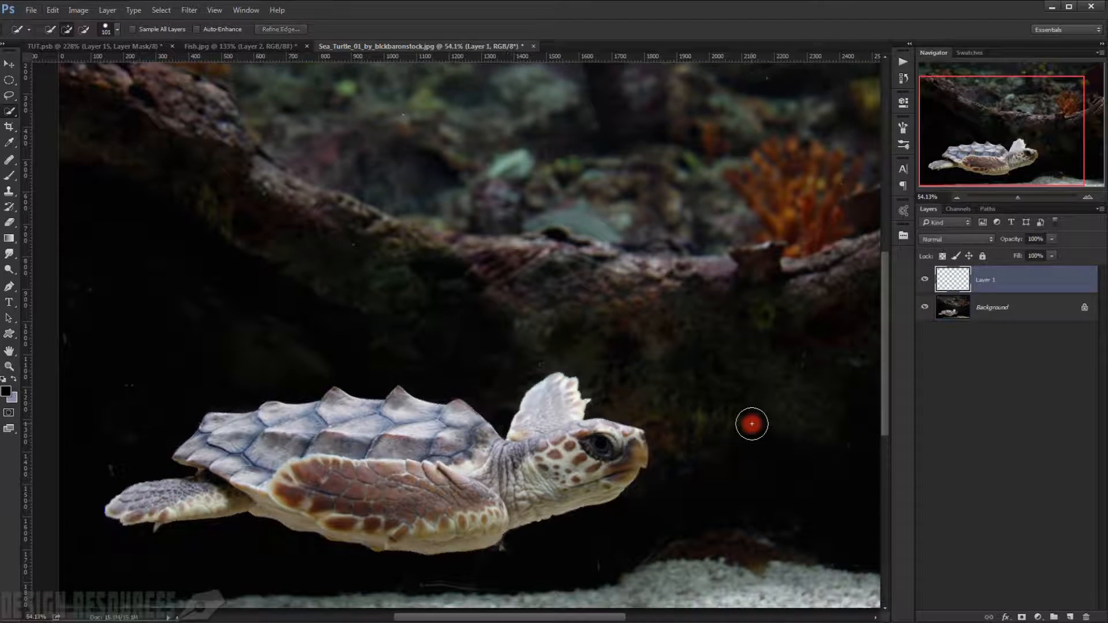
{"action": "left_click", "coordinate": [925, 309]}
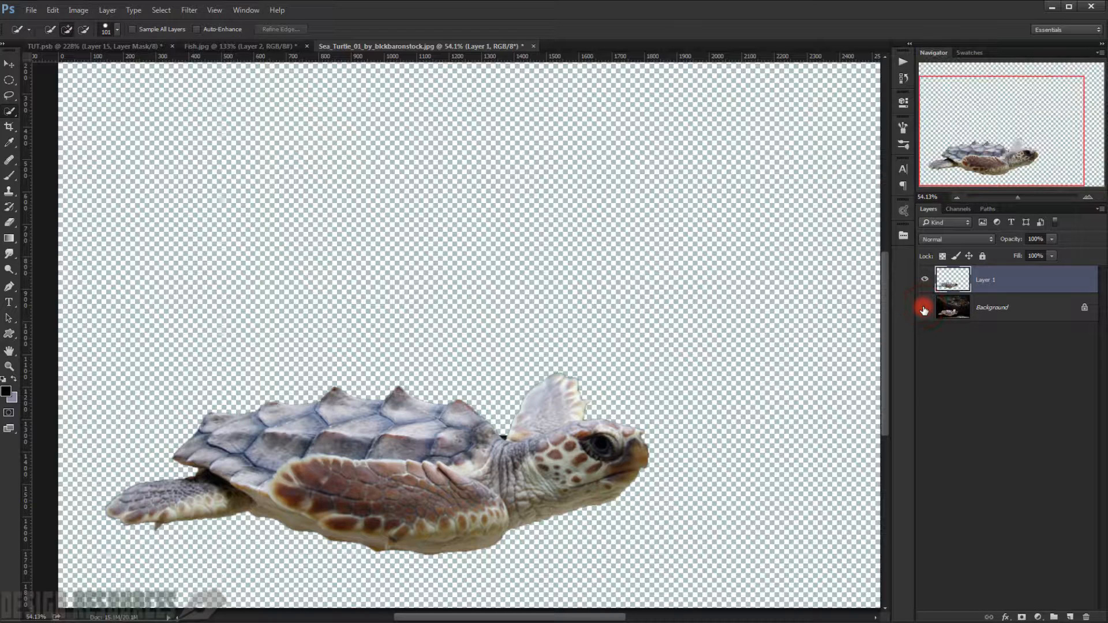
Copy the cut-out turtle and paste it into the TUT.psb composite as a new layer on top.
{"action": "key", "text": "ctrl+a"}
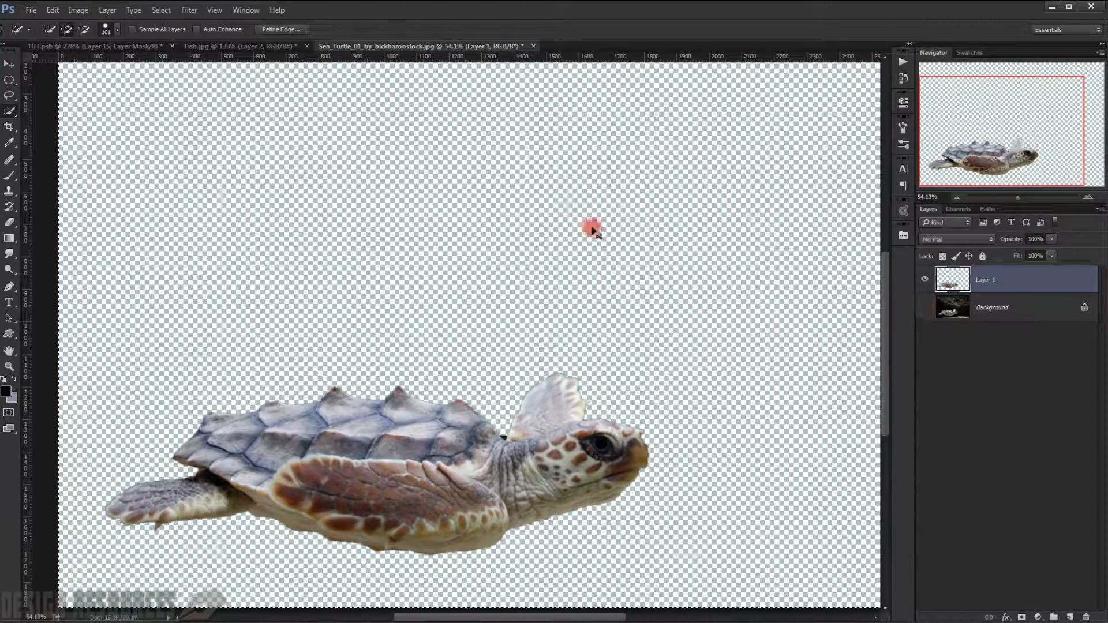
{"action": "left_click", "coordinate": [125, 46]}
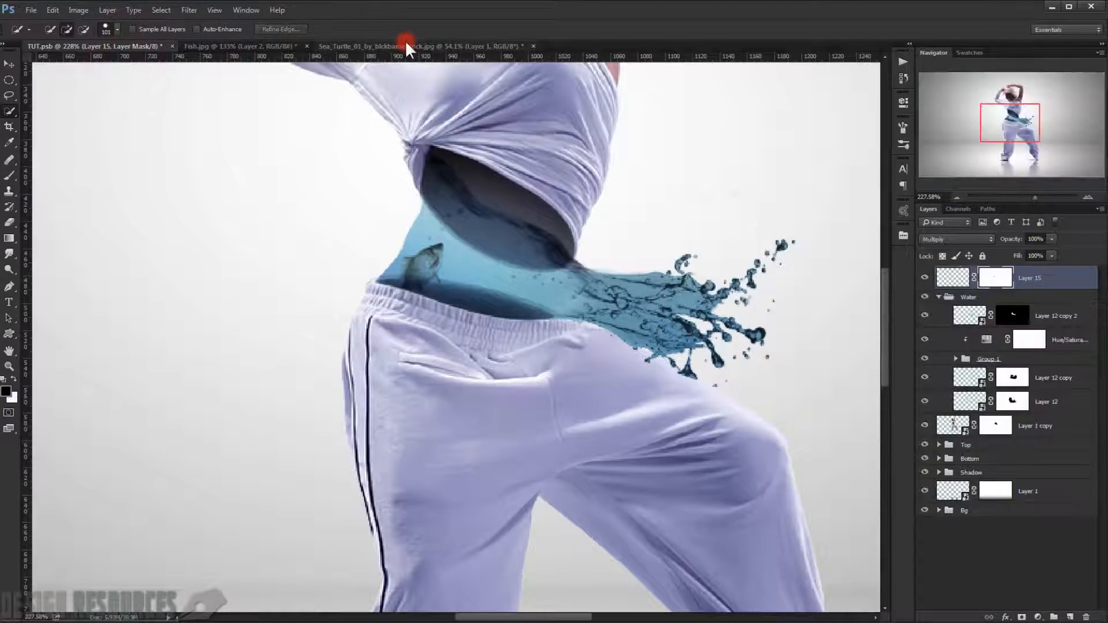
{"action": "key", "text": "ctrl+v"}
{"action": "key", "text": "ctrl+0"}
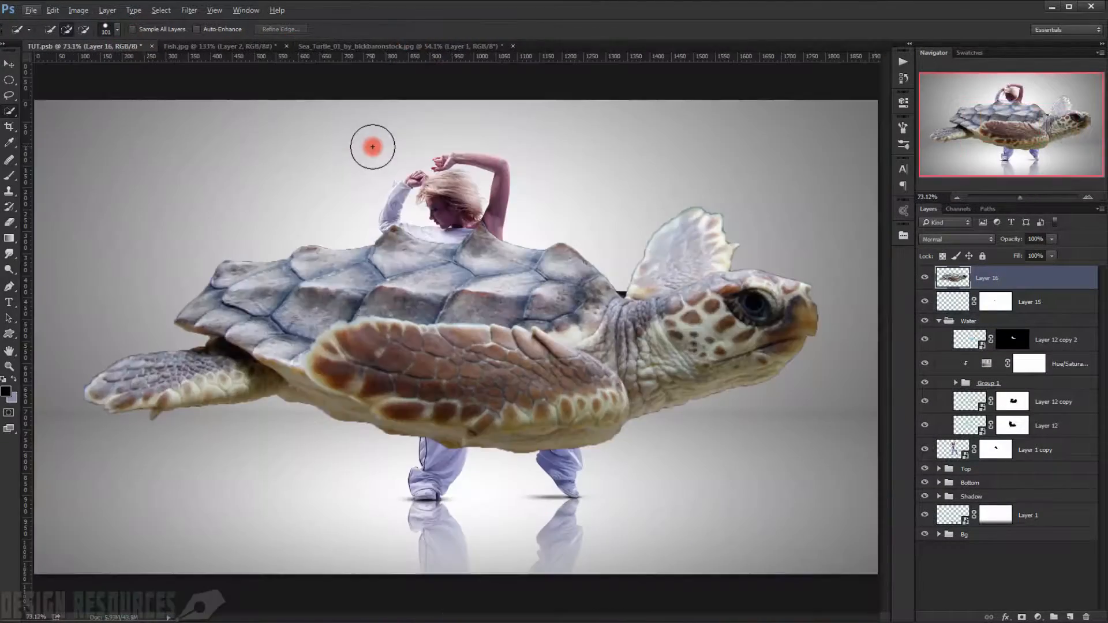
Scale the turtle to about 4%, rotate it about 15.7° and place it in the water where the splash begins.
{"action": "key", "text": "ctrl+t"}
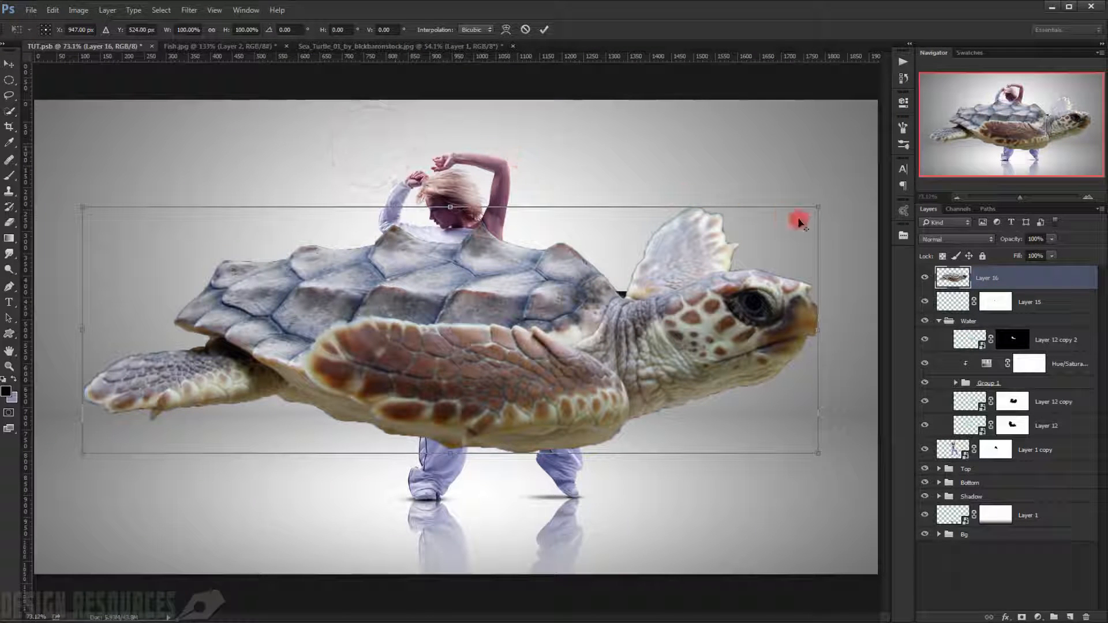
{"action": "left_click_drag", "start_coordinate": [824, 204], "coordinate": [553, 282]}
{"action": "scroll", "coordinate": [470, 333], "scroll_direction": "up", "scroll_amount": 5}
{"action": "left_click_drag", "start_coordinate": [616, 238], "coordinate": [609, 268]}
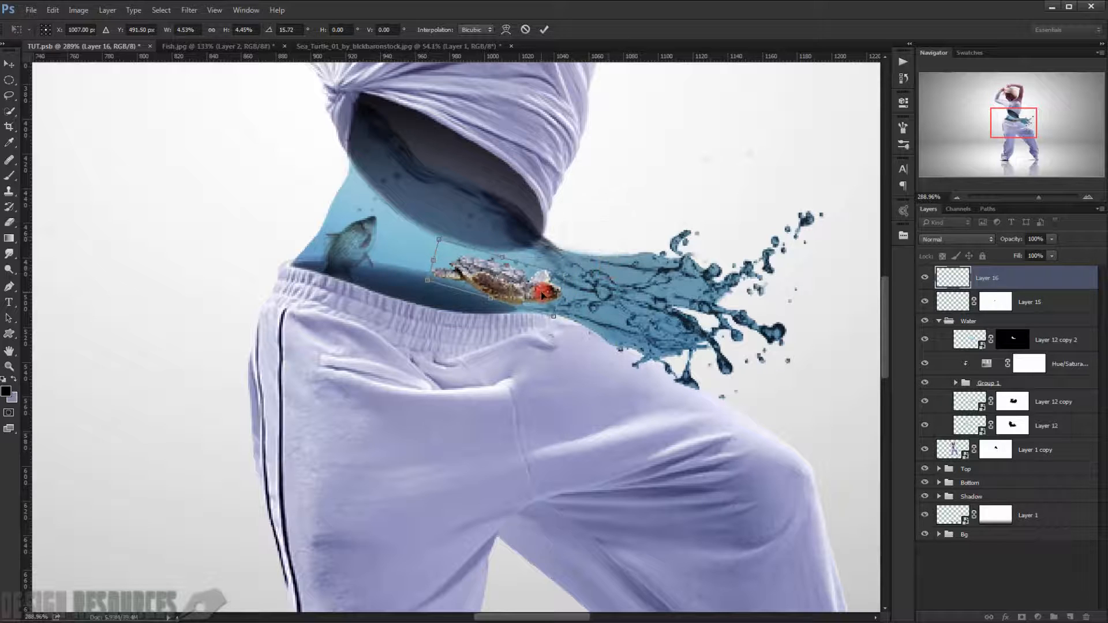
{"action": "left_click_drag", "start_coordinate": [545, 295], "coordinate": [547, 282]}
{"action": "left_click_drag", "start_coordinate": [446, 230], "coordinate": [455, 238]}
{"action": "left_click_drag", "start_coordinate": [544, 281], "coordinate": [538, 279]}
{"action": "key", "text": "Return"}
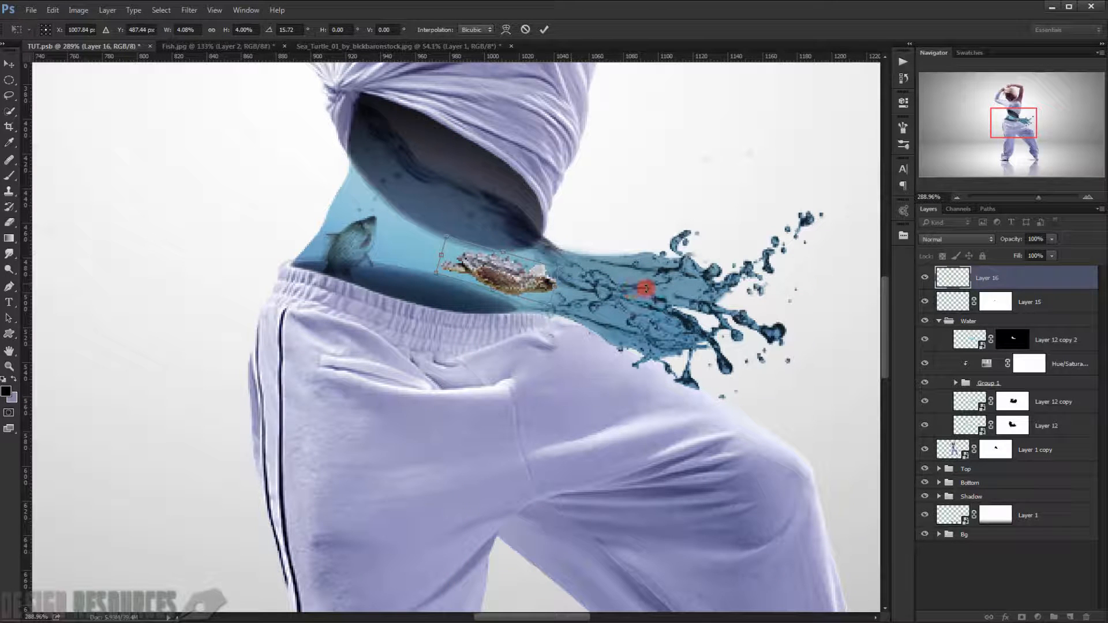
Set the turtle layer's blend mode to Multiply.
{"action": "key", "text": "w"}
{"action": "scroll", "coordinate": [640, 277], "scroll_direction": "up", "scroll_amount": 3}
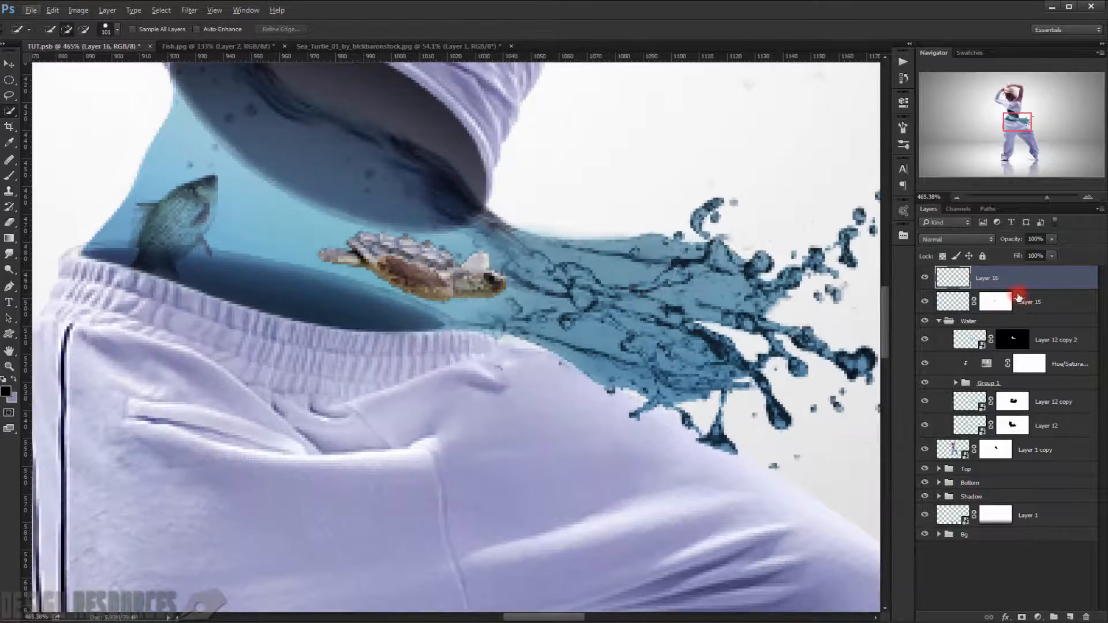
{"action": "left_click", "coordinate": [970, 235]}
{"action": "left_click", "coordinate": [959, 281]}
{"action": "left_click_drag", "start_coordinate": [441, 305], "coordinate": [476, 308]}
{"action": "scroll", "coordinate": [477, 307], "scroll_direction": "down", "scroll_amount": 7}
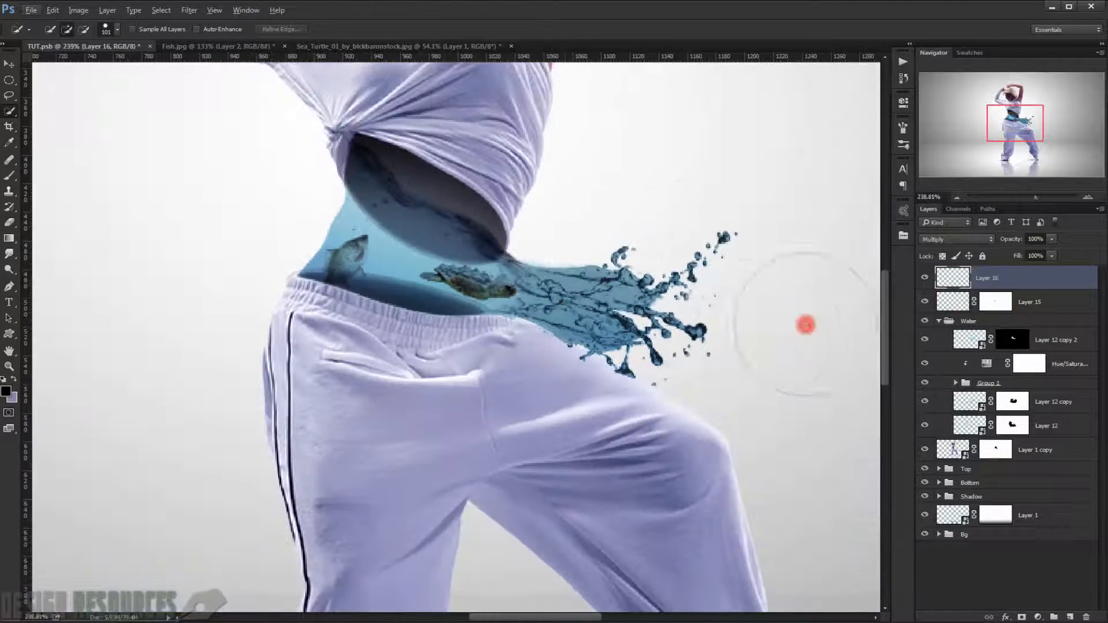
Scale the turtle to about 91.7% and rotate it about -11.6° so it swims nearly level toward the splash.
{"action": "key", "text": "ctrl+t"}
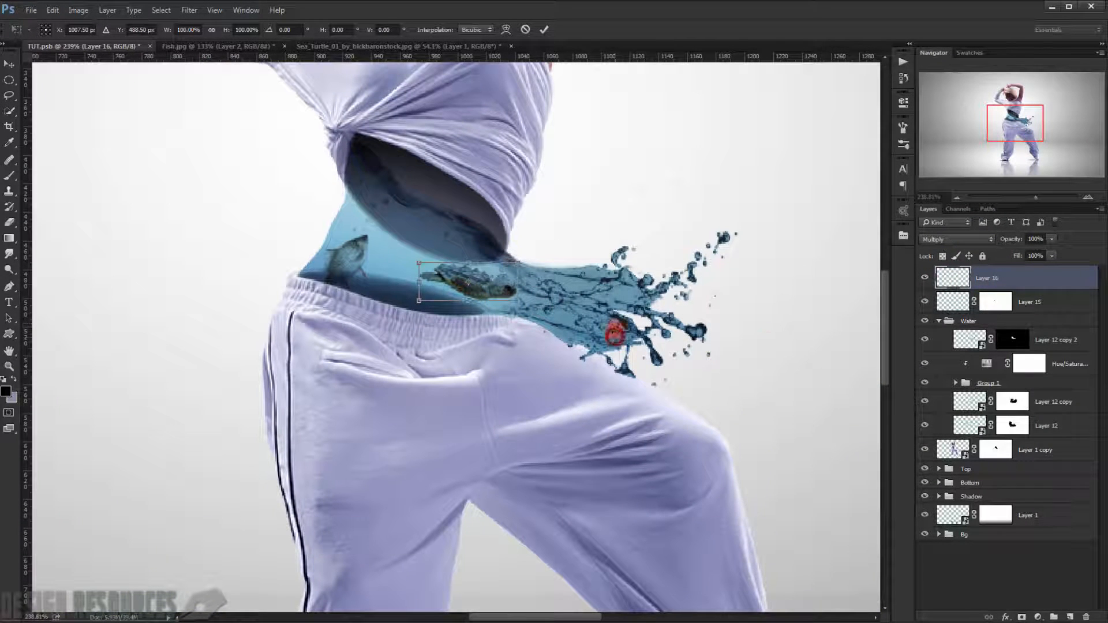
{"action": "left_click_drag", "start_coordinate": [530, 306], "coordinate": [529, 299]}
{"action": "left_click_drag", "start_coordinate": [517, 261], "coordinate": [557, 274]}
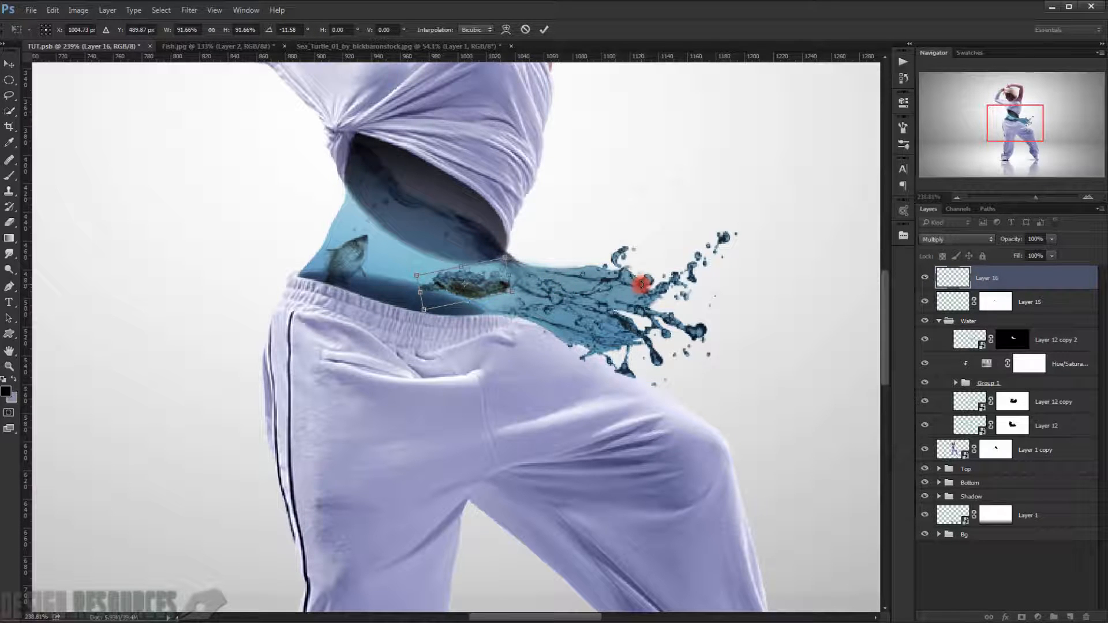
{"action": "key", "text": "Return"}
{"action": "key", "text": "w"}
{"action": "scroll", "coordinate": [618, 389], "scroll_direction": "down", "scroll_amount": 5}
{"action": "scroll", "coordinate": [639, 401], "scroll_direction": "up", "scroll_amount": 7}
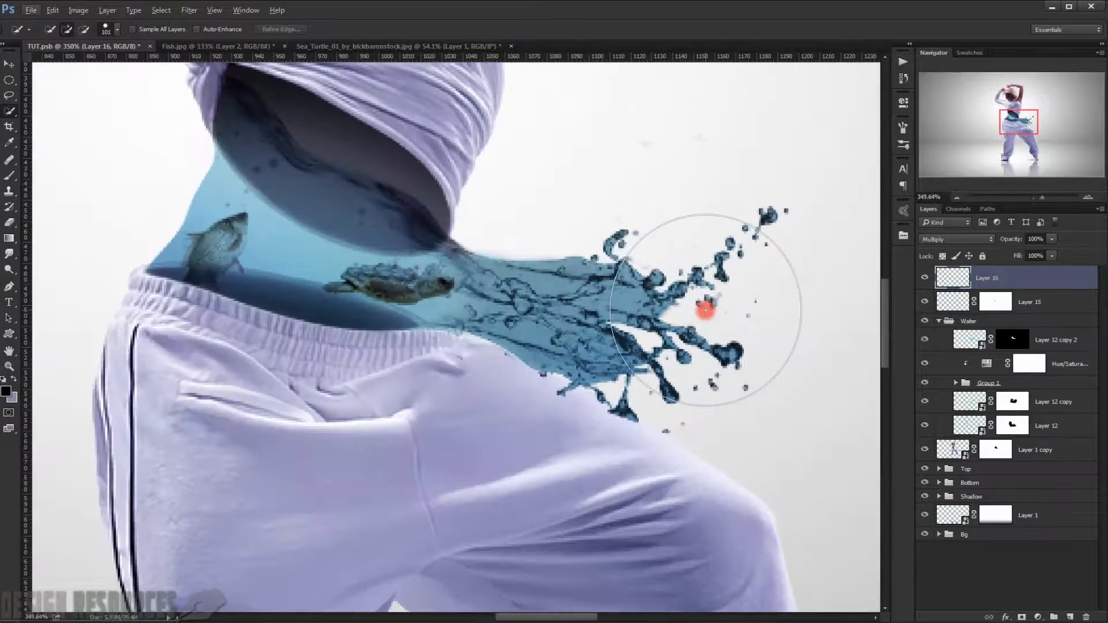
Move the turtle slightly down and closer to the splash, to about X 1014.5 px and Y 496 px.
{"action": "key", "text": "ctrl+t"}
{"action": "left_click_drag", "start_coordinate": [417, 284], "coordinate": [438, 297]}
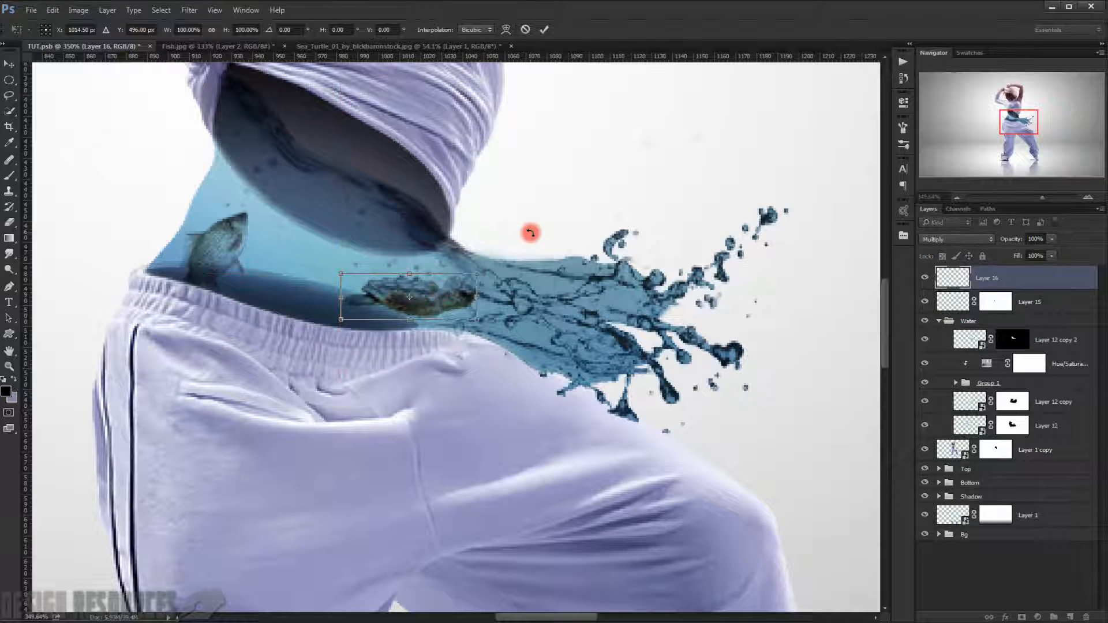
{"action": "key", "text": "Return"}
{"action": "scroll", "coordinate": [583, 251], "scroll_direction": "down", "scroll_amount": 8}
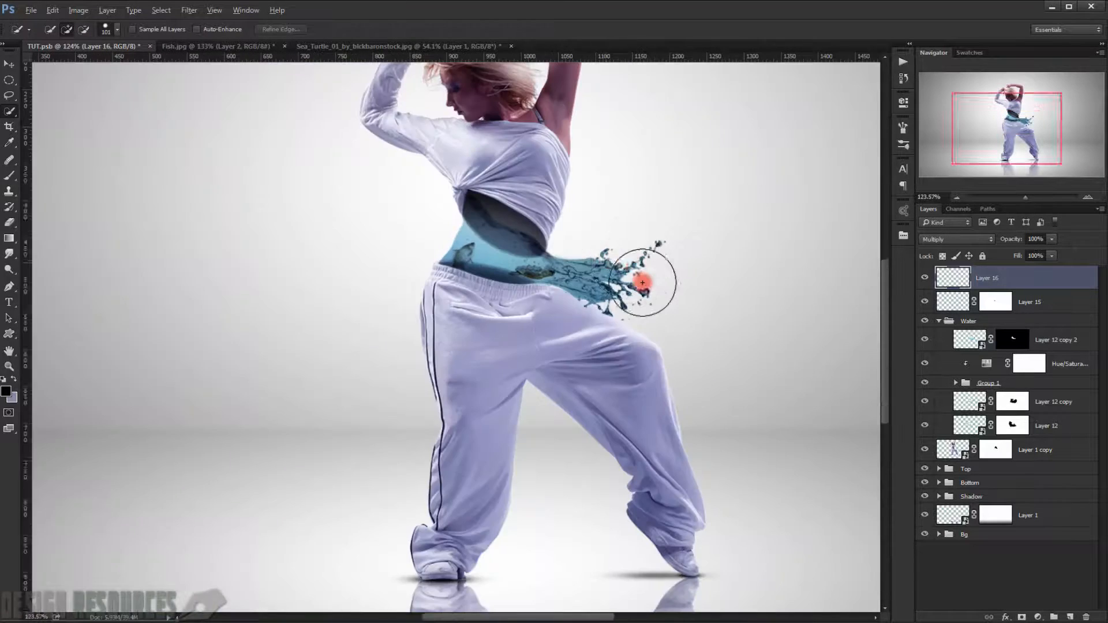
{"action": "scroll", "coordinate": [497, 292], "scroll_direction": "up", "scroll_amount": 3}
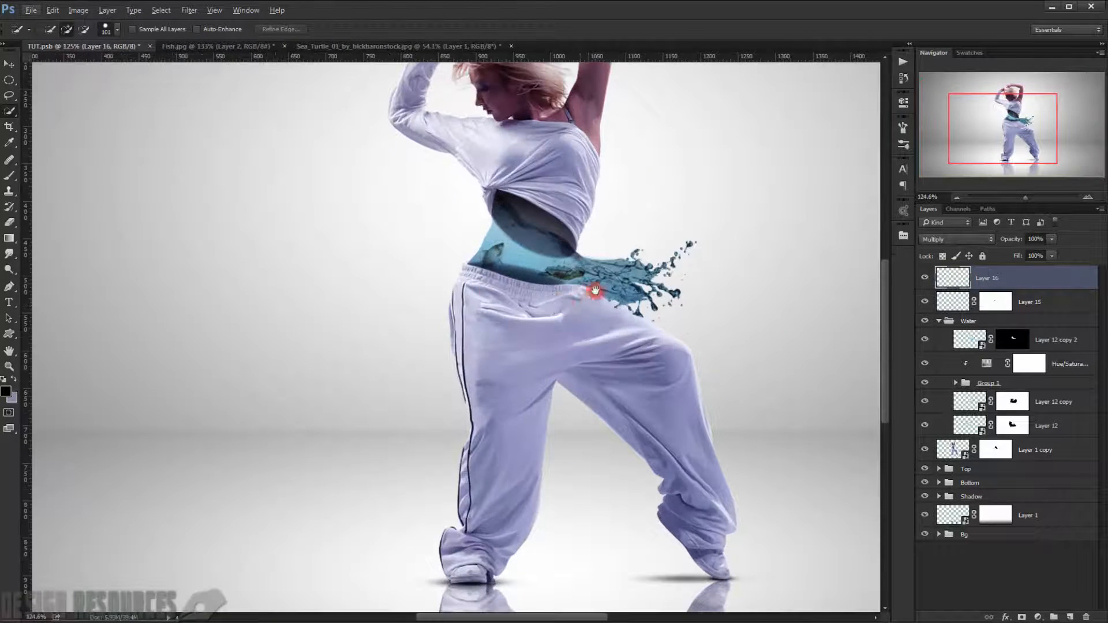
{"action": "scroll", "coordinate": [512, 347], "scroll_direction": "down", "scroll_amount": 5}
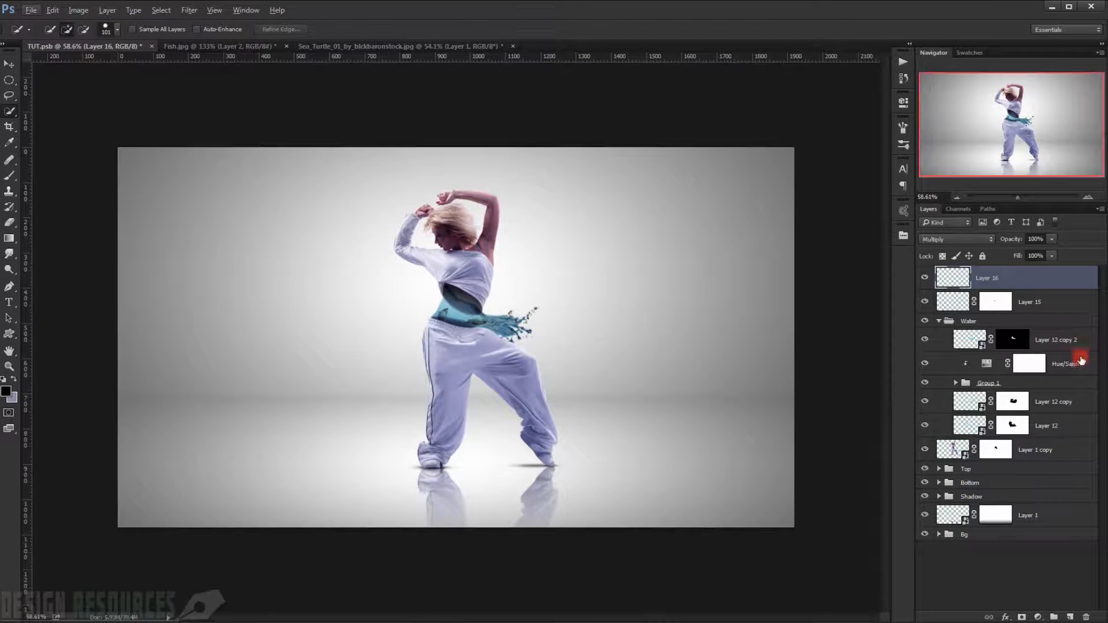
Collapse the Water group and add a Curves adjustment layer clipped to the dancer's Layer 1 copy.
{"action": "left_click", "coordinate": [939, 322]}
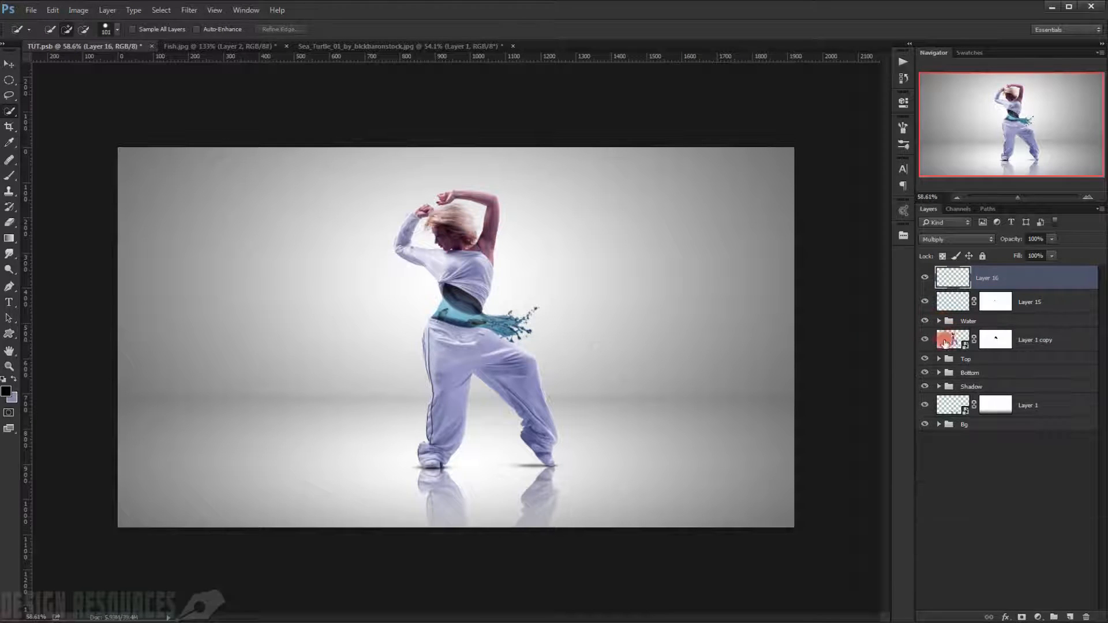
{"action": "scroll", "coordinate": [447, 346], "scroll_direction": "up", "scroll_amount": 5}
{"action": "scroll", "coordinate": [514, 318], "scroll_direction": "down", "scroll_amount": 2}
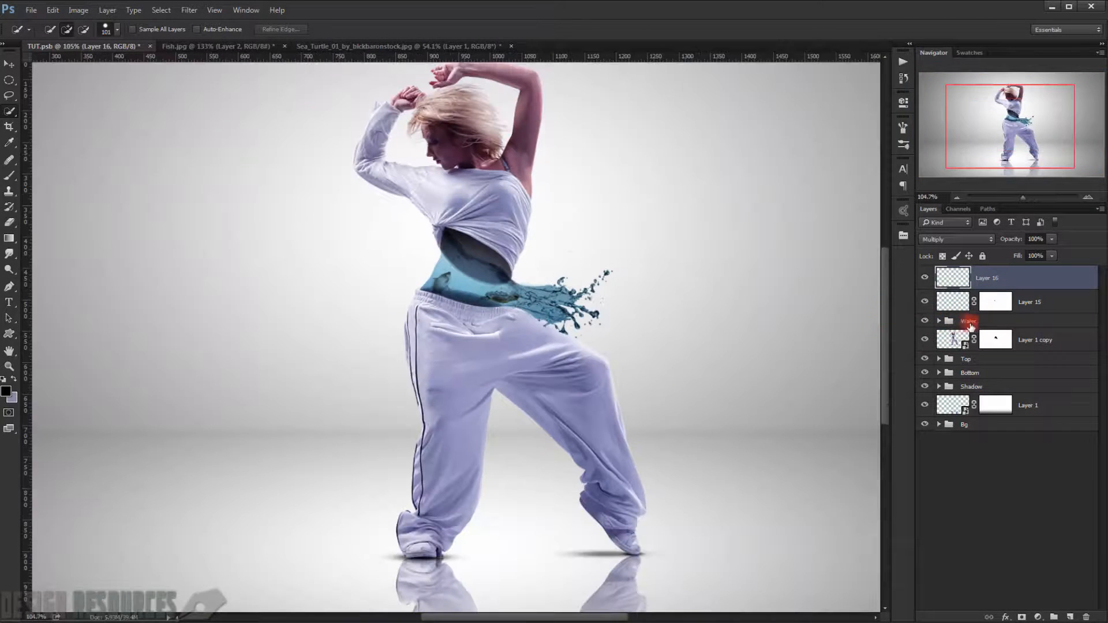
{"action": "left_click", "coordinate": [1045, 343]}
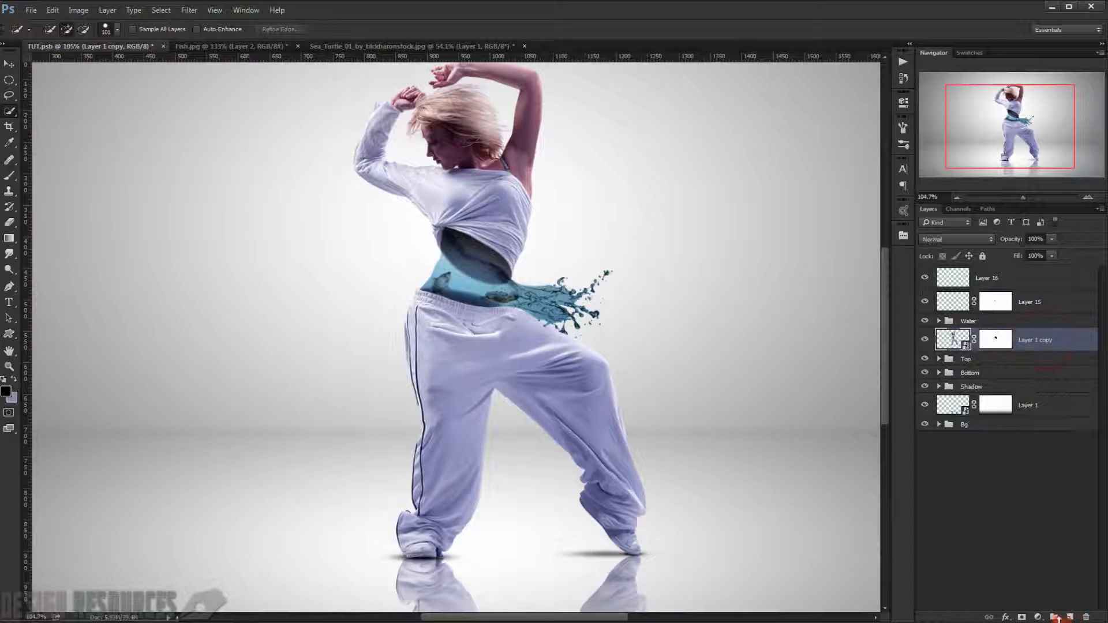
{"action": "left_click", "coordinate": [1039, 618]}
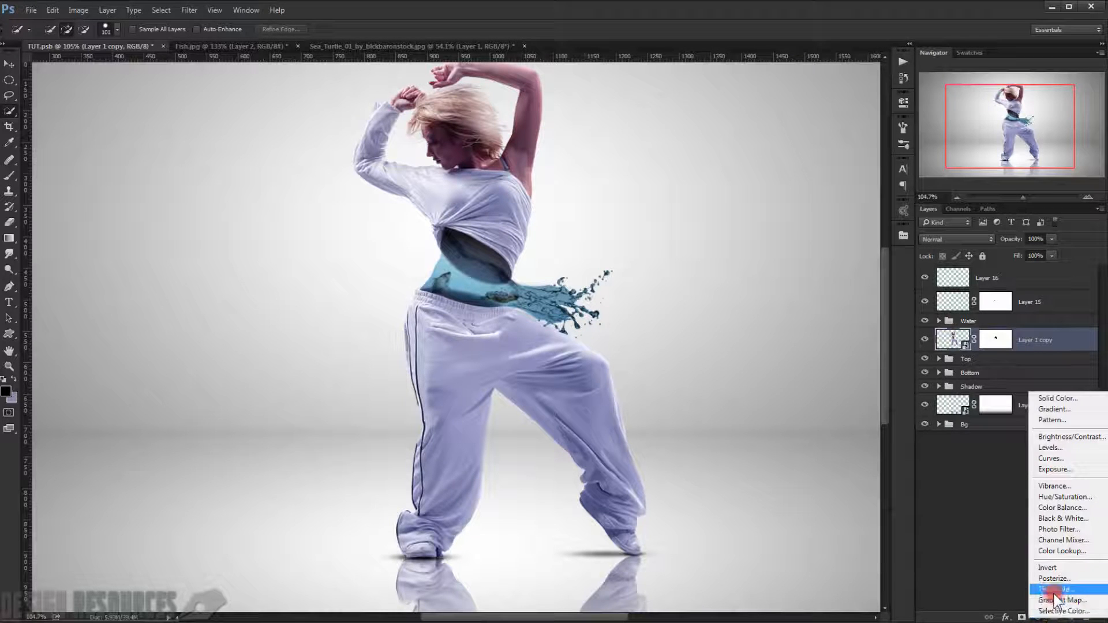
{"action": "left_click", "coordinate": [1056, 458]}
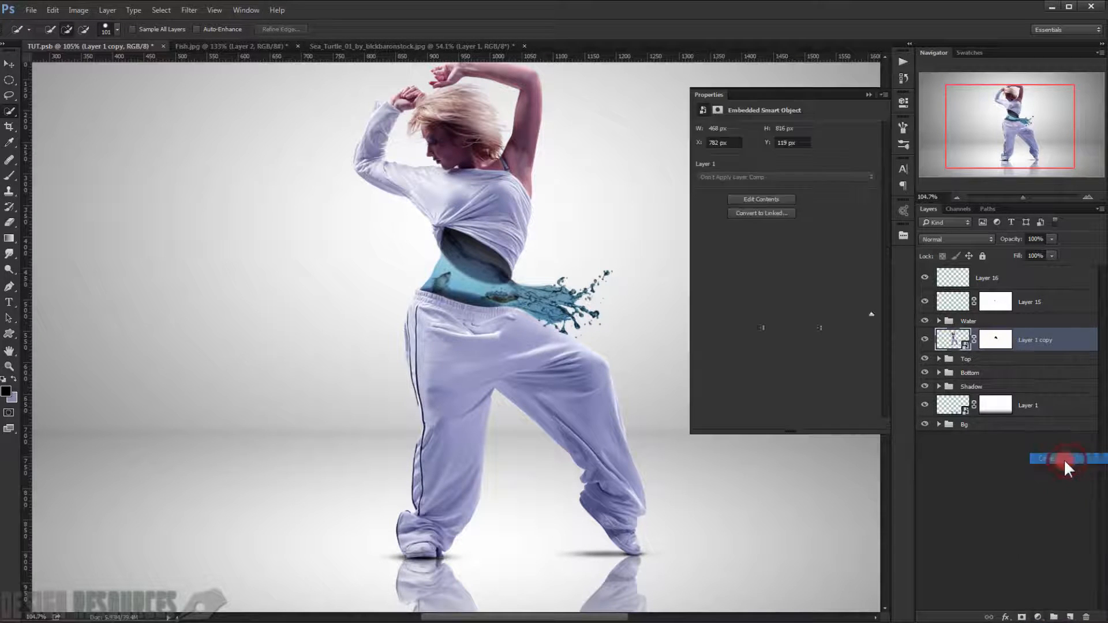
{"action": "left_click", "coordinate": [801, 425]}
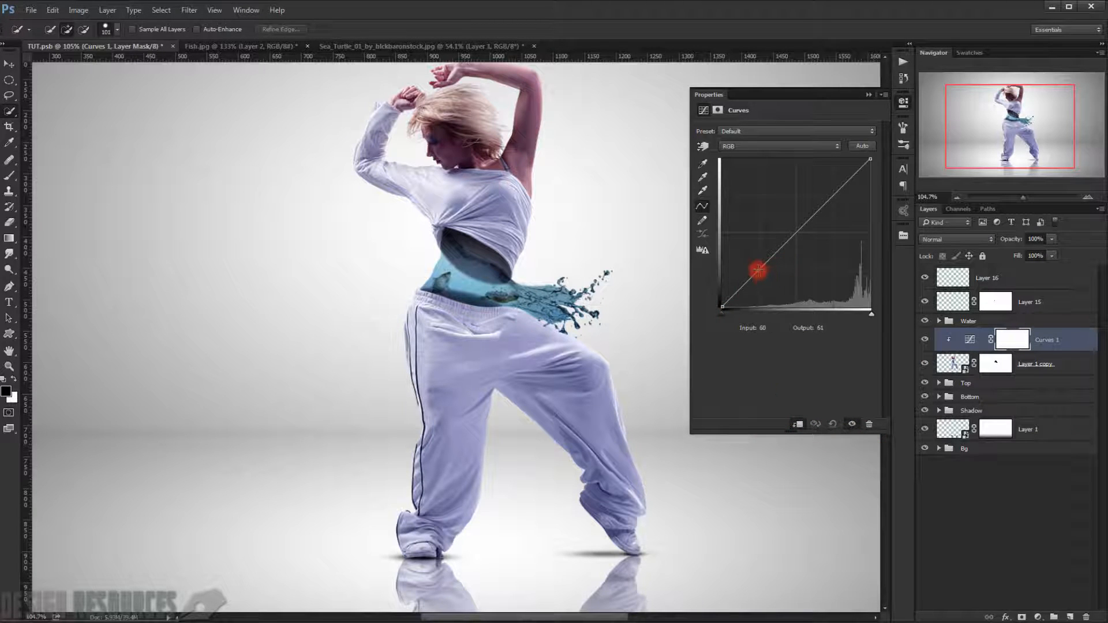
Shape the RGB curve with a raised shadow point, a midtone point and a highlight point at input 179, output 189.
{"action": "left_click_drag", "start_coordinate": [758, 270], "coordinate": [757, 268]}
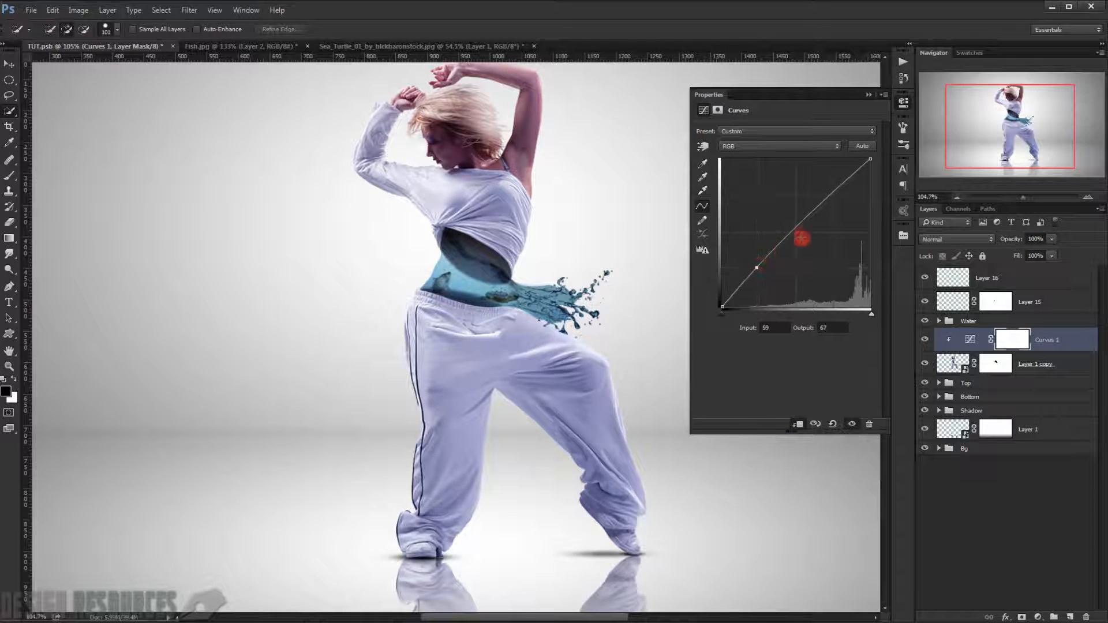
{"action": "left_click_drag", "start_coordinate": [799, 235], "coordinate": [828, 199]}
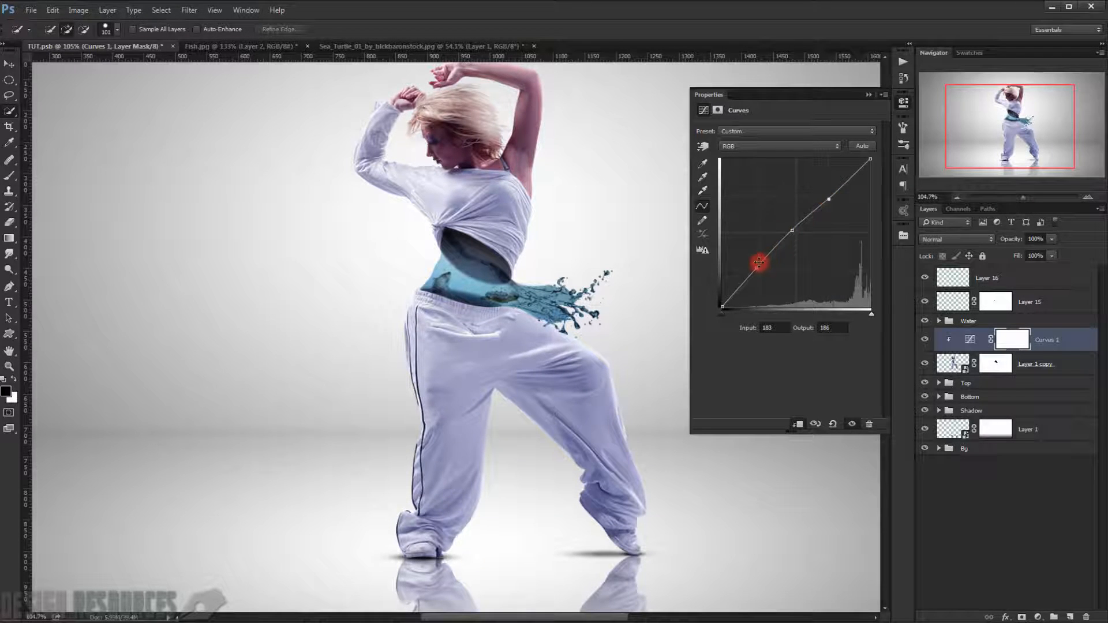
{"action": "left_click_drag", "start_coordinate": [760, 263], "coordinate": [793, 231]}
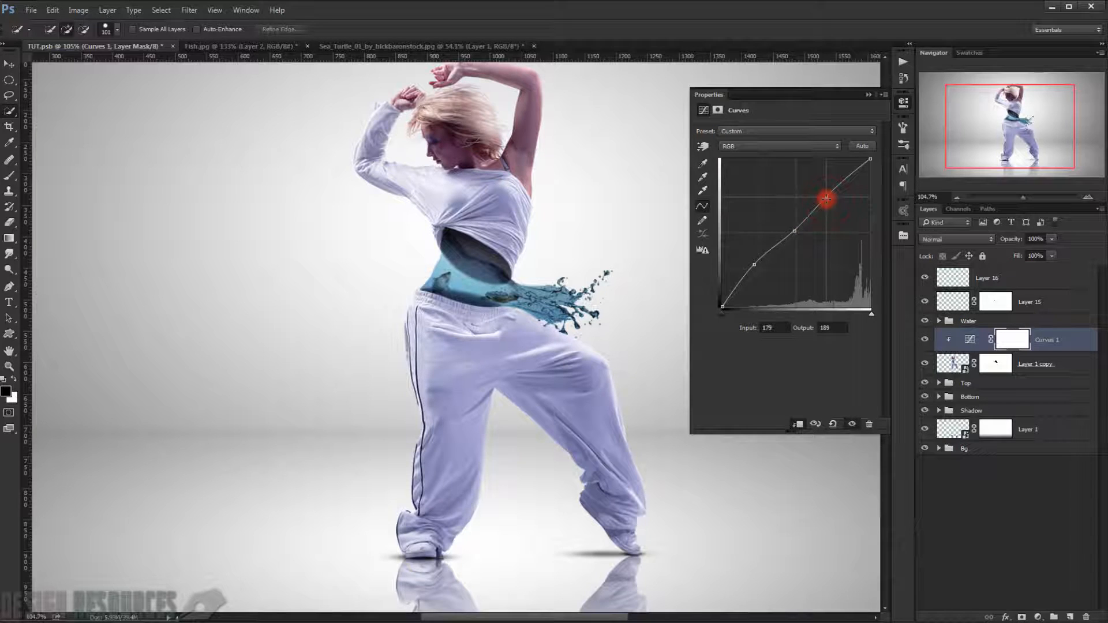
{"action": "left_click", "coordinate": [869, 94]}
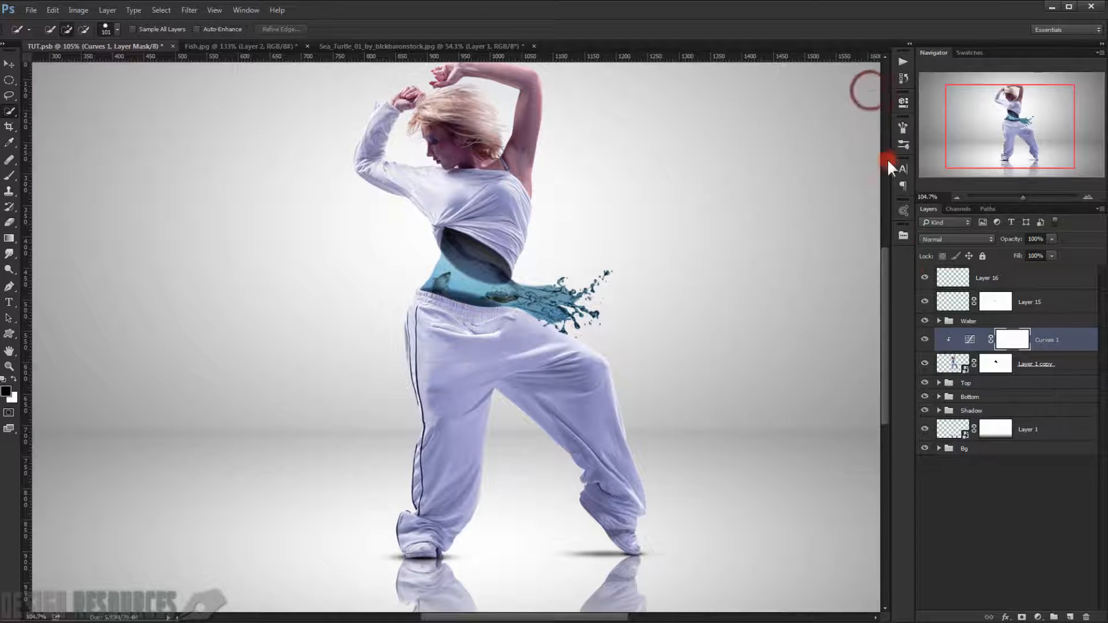
Compare the dancer with the Curves adjustment off and on, and examine the water, fish and turtle up close and in full view.
{"action": "left_click", "coordinate": [925, 340]}
{"action": "left_click", "coordinate": [925, 340]}
{"action": "scroll", "coordinate": [521, 260], "scroll_direction": "down", "scroll_amount": 7}
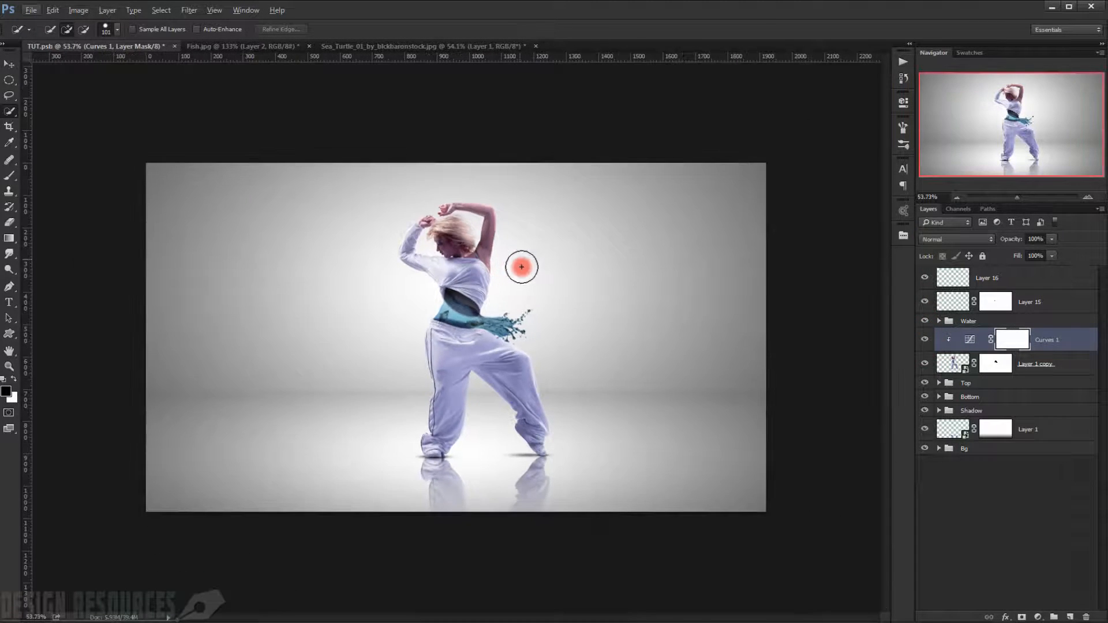
{"action": "scroll", "coordinate": [508, 366], "scroll_direction": "up", "scroll_amount": 8}
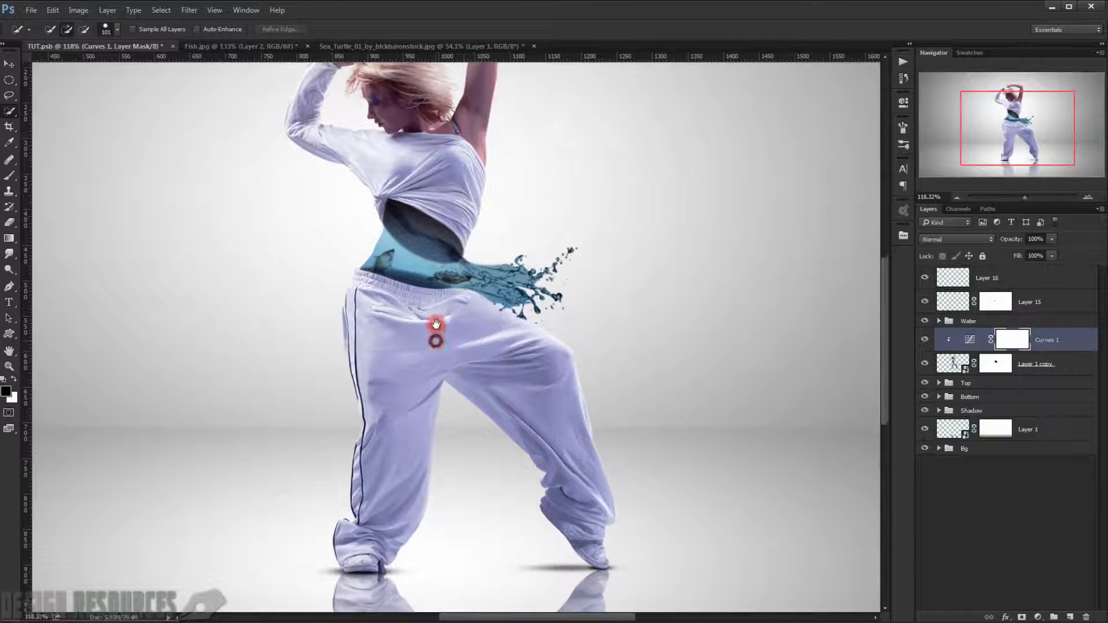
{"action": "left_click_drag", "start_coordinate": [436, 324], "coordinate": [441, 292]}
{"action": "scroll", "coordinate": [419, 293], "scroll_direction": "up", "scroll_amount": 3}
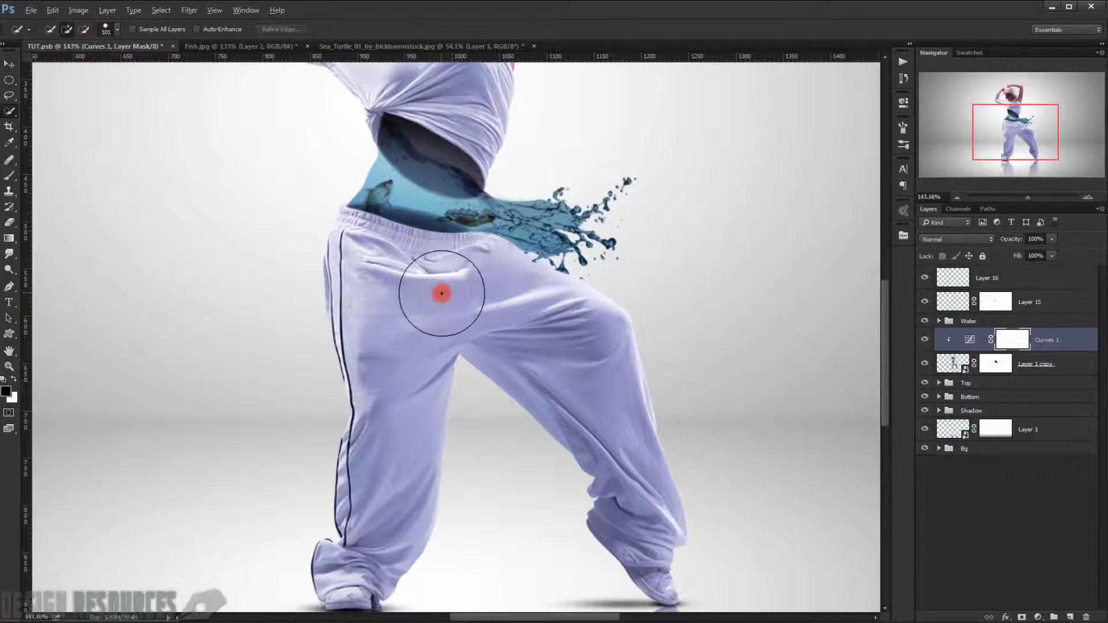
{"action": "scroll", "coordinate": [441, 293], "scroll_direction": "down", "scroll_amount": 6}
{"action": "scroll", "coordinate": [433, 297], "scroll_direction": "up", "scroll_amount": 6}
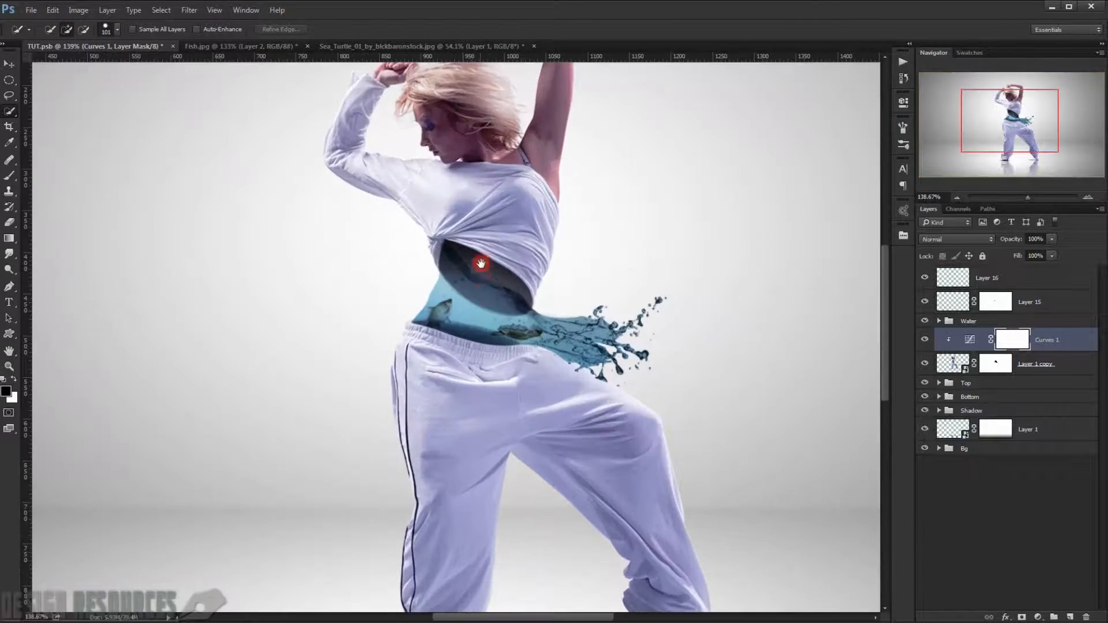
{"action": "left_click", "coordinate": [1019, 281]}
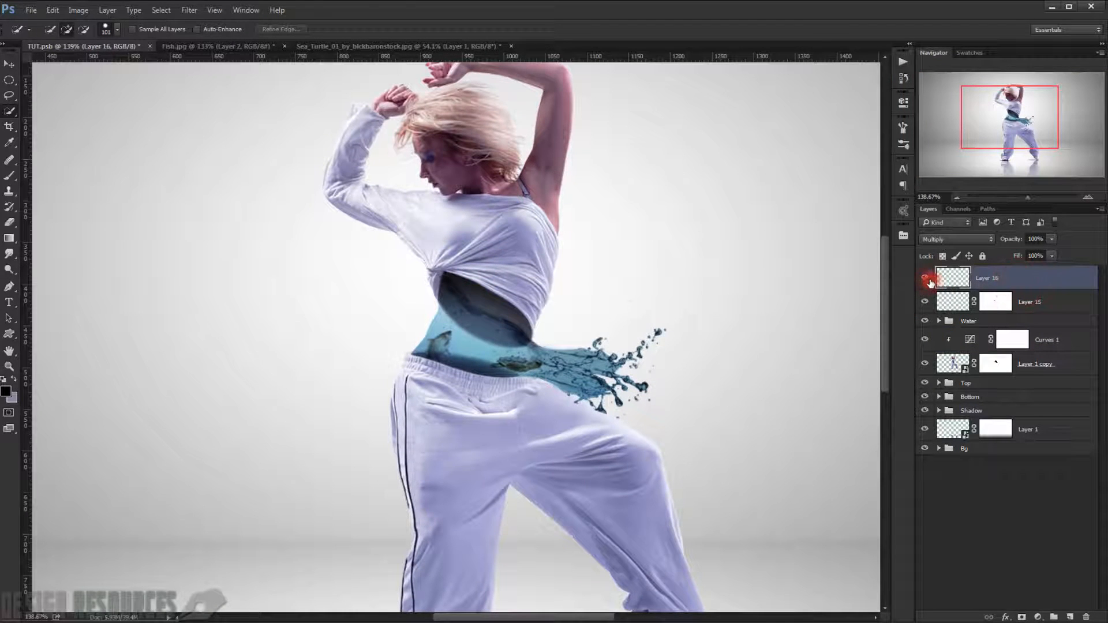
{"action": "scroll", "coordinate": [557, 317], "scroll_direction": "down", "scroll_amount": 3}
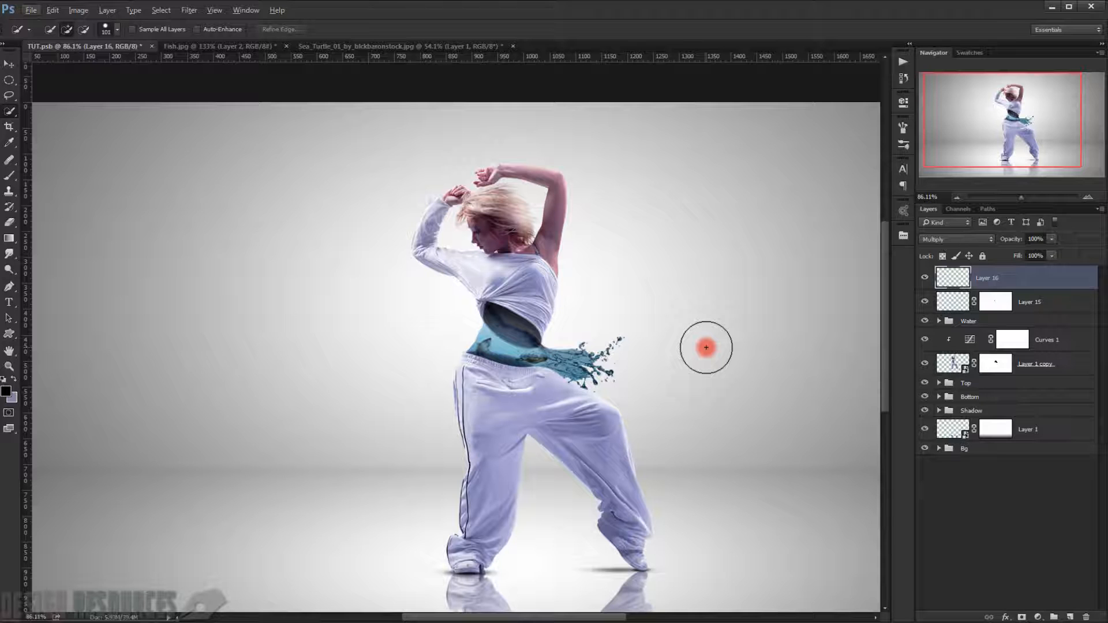
Stamp all visible layers into a new merged layer above Layer 16.
{"action": "scroll", "coordinate": [706, 348], "scroll_direction": "down", "scroll_amount": 2}
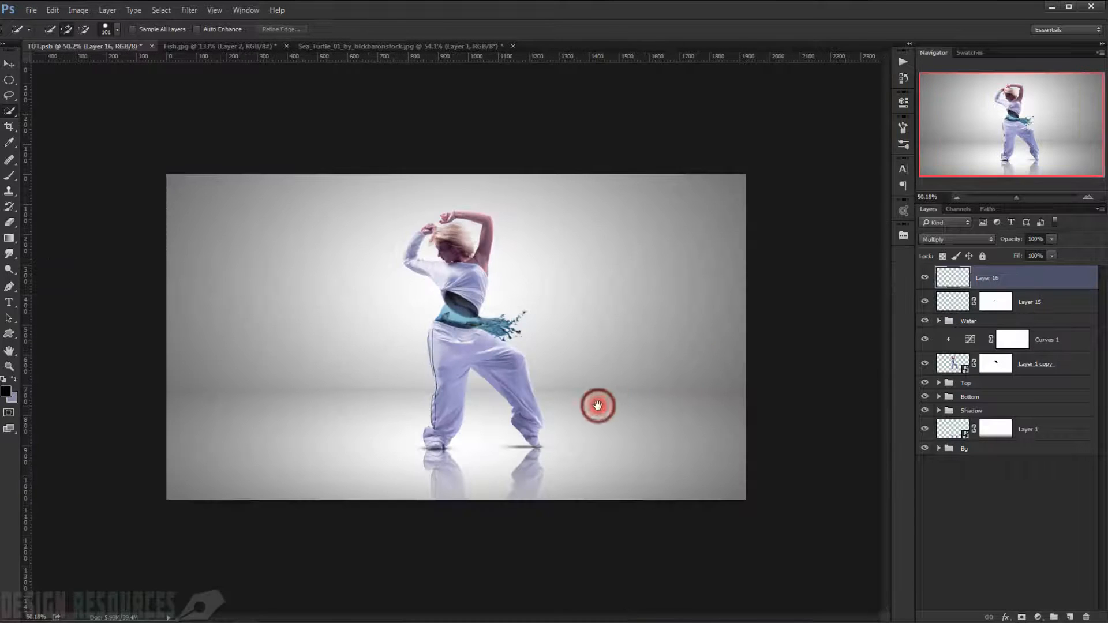
{"action": "scroll", "coordinate": [502, 403], "scroll_direction": "up", "scroll_amount": 3}
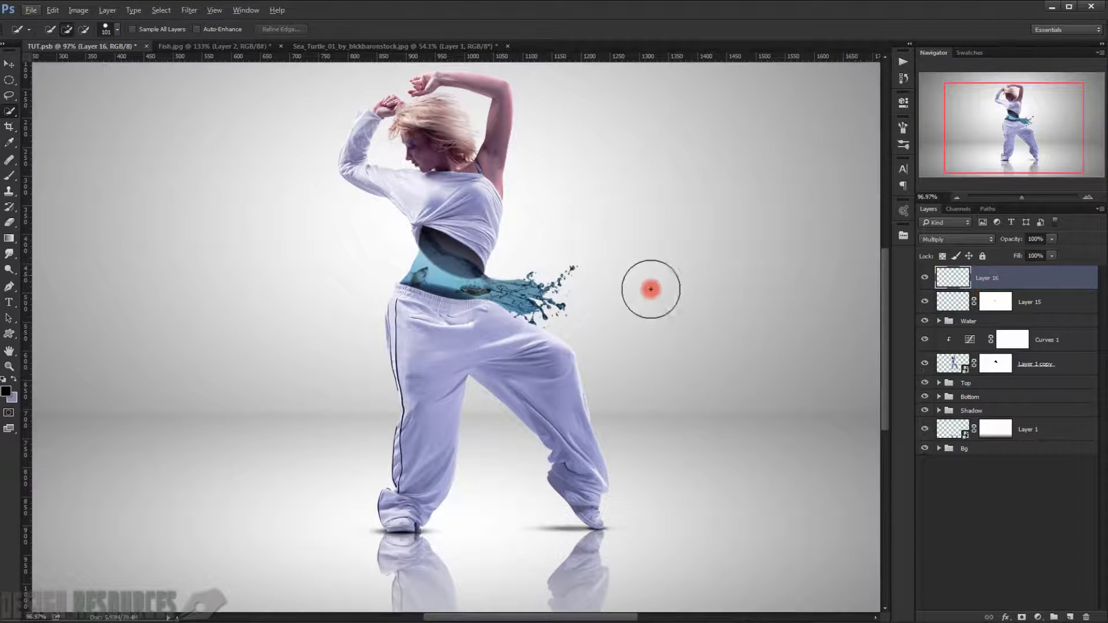
{"action": "scroll", "coordinate": [613, 305], "scroll_direction": "up", "scroll_amount": 2}
{"action": "left_click_drag", "start_coordinate": [470, 384], "coordinate": [430, 325]}
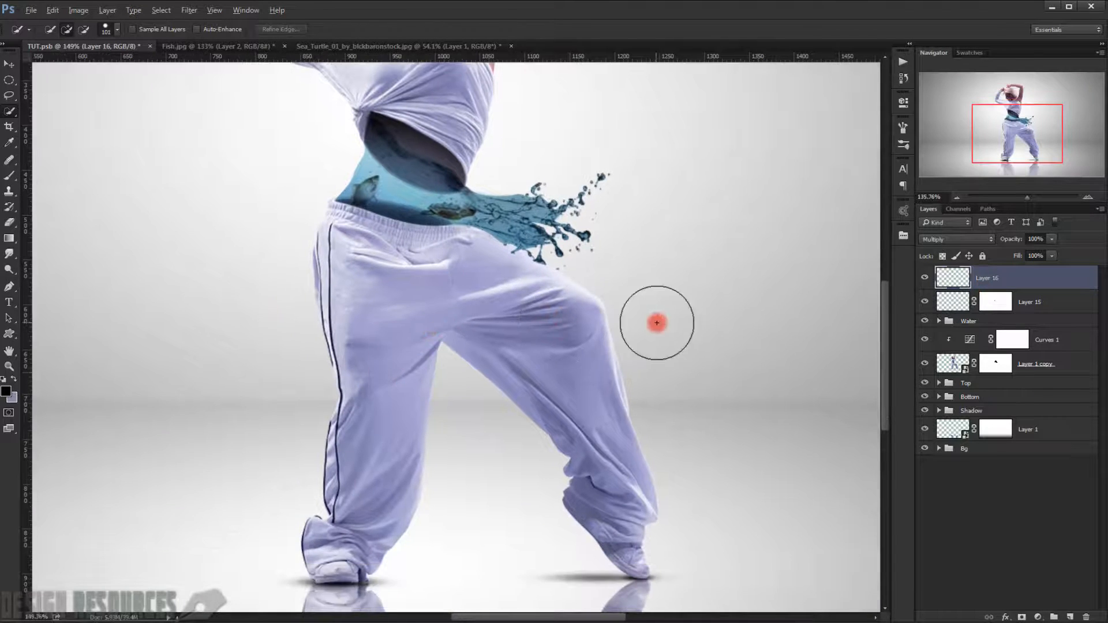
{"action": "scroll", "coordinate": [656, 322], "scroll_direction": "down", "scroll_amount": 2}
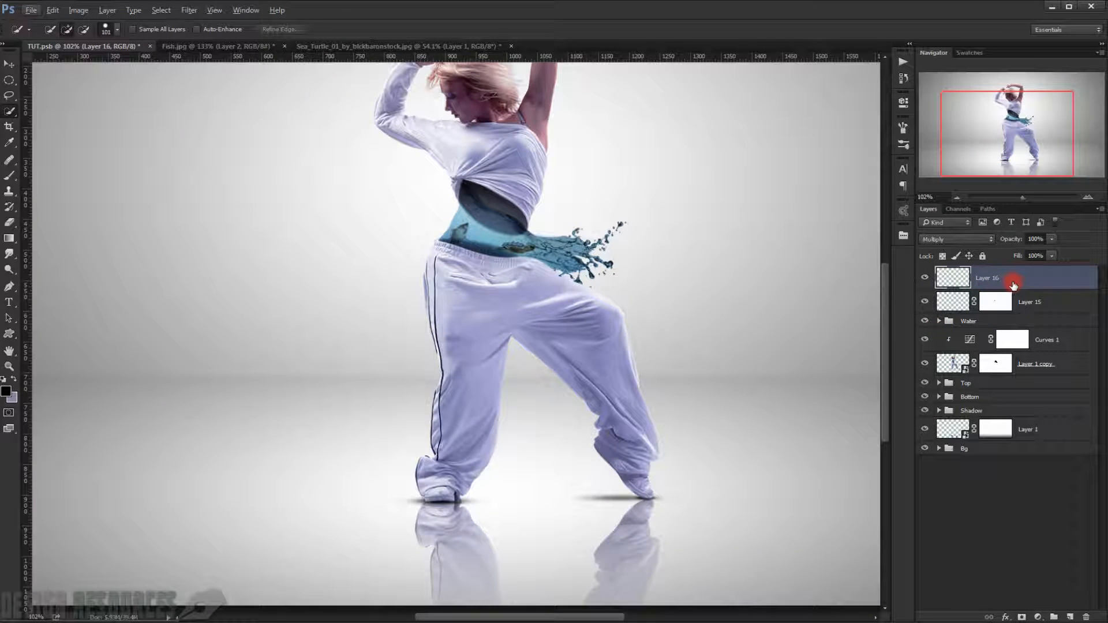
{"action": "key", "text": "ctrl+shift+alt+n"}
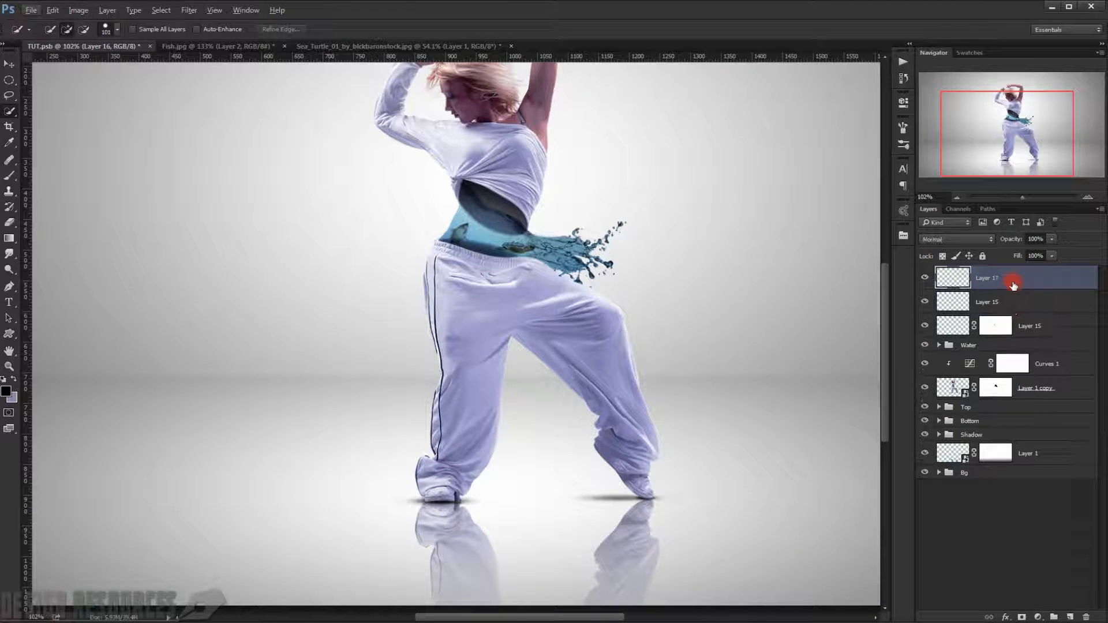
{"action": "scroll", "coordinate": [650, 302], "scroll_direction": "down", "scroll_amount": 3}
{"action": "scroll", "coordinate": [358, 341], "scroll_direction": "up", "scroll_amount": 2}
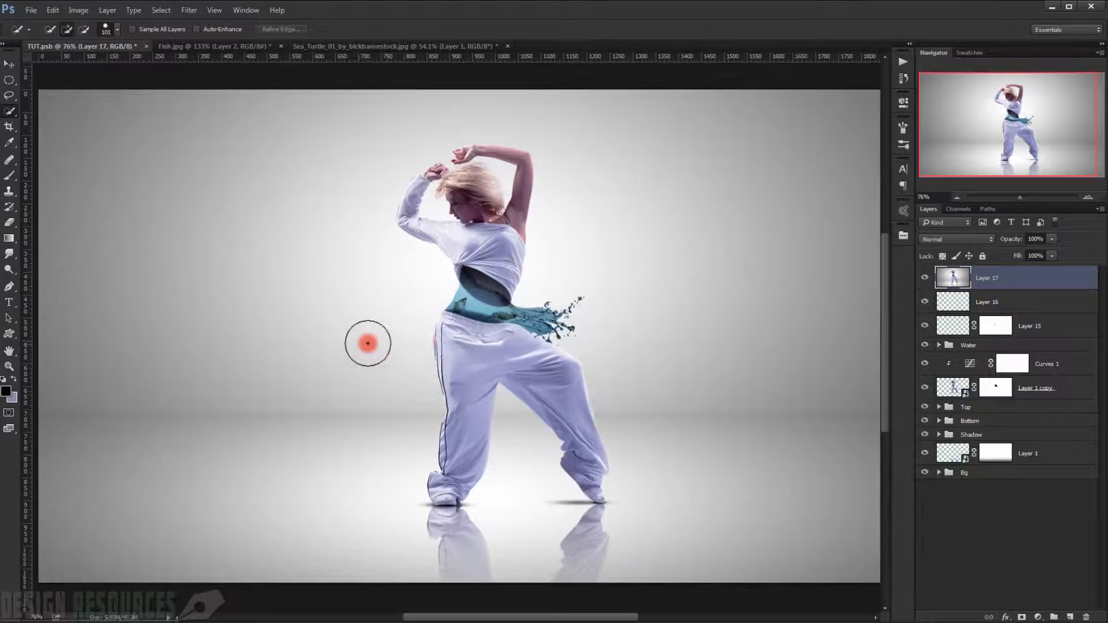
Apply a 15 px Iris Blur to the merged layer, enlarging the ellipse and its sharp area around the whole dancer.
{"action": "left_click", "coordinate": [191, 10]}
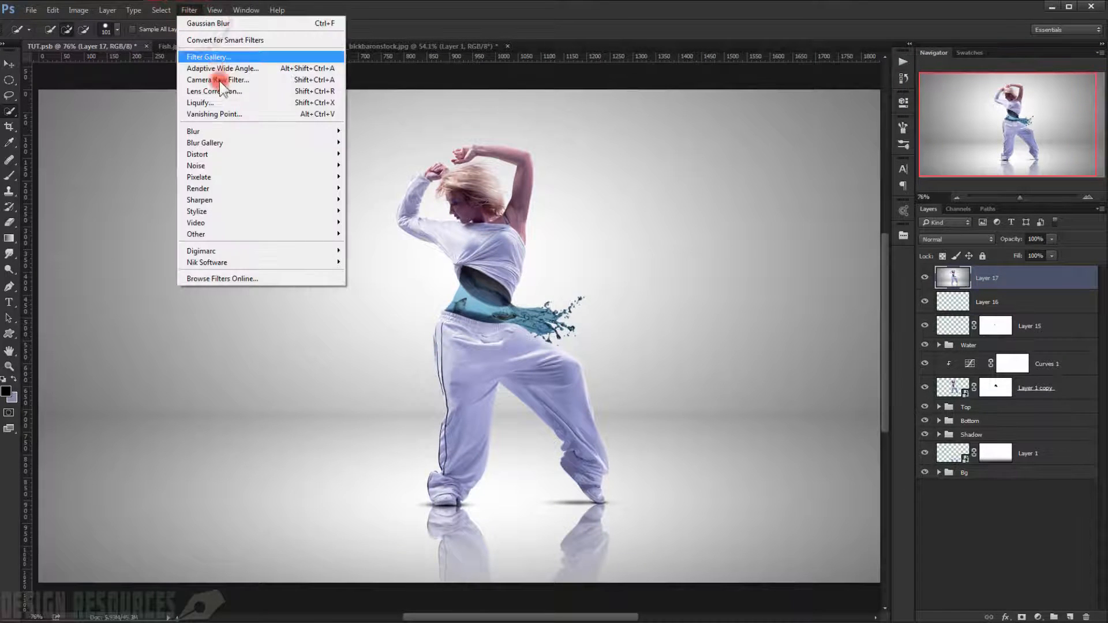
{"action": "mouse_move", "coordinate": [230, 131]}
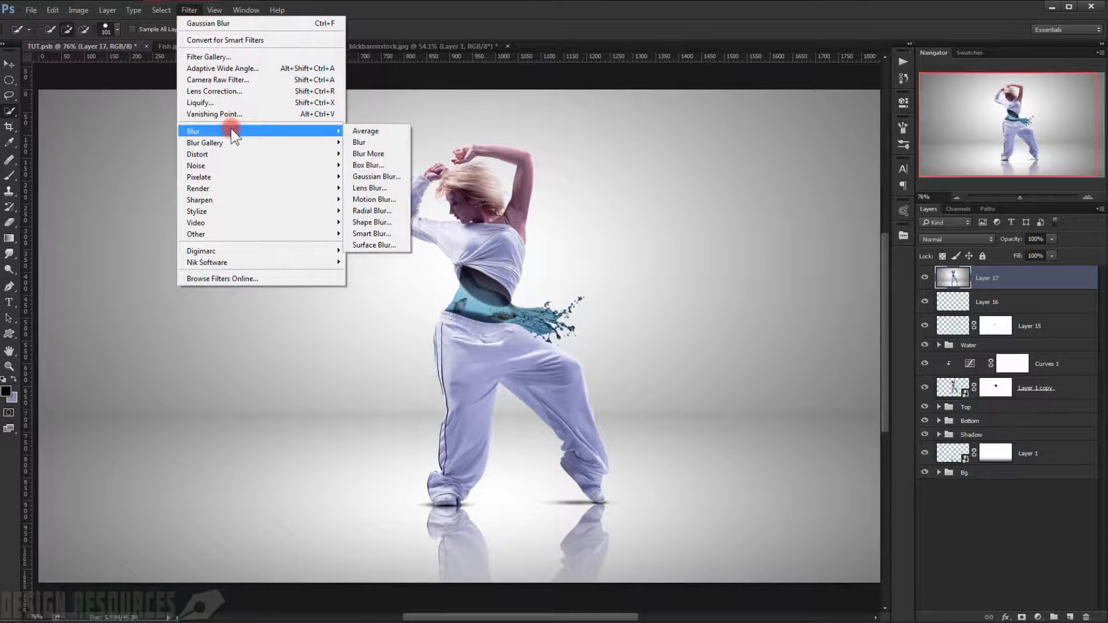
{"action": "left_click", "coordinate": [397, 173]}
{"action": "mouse_move", "coordinate": [250, 144]}
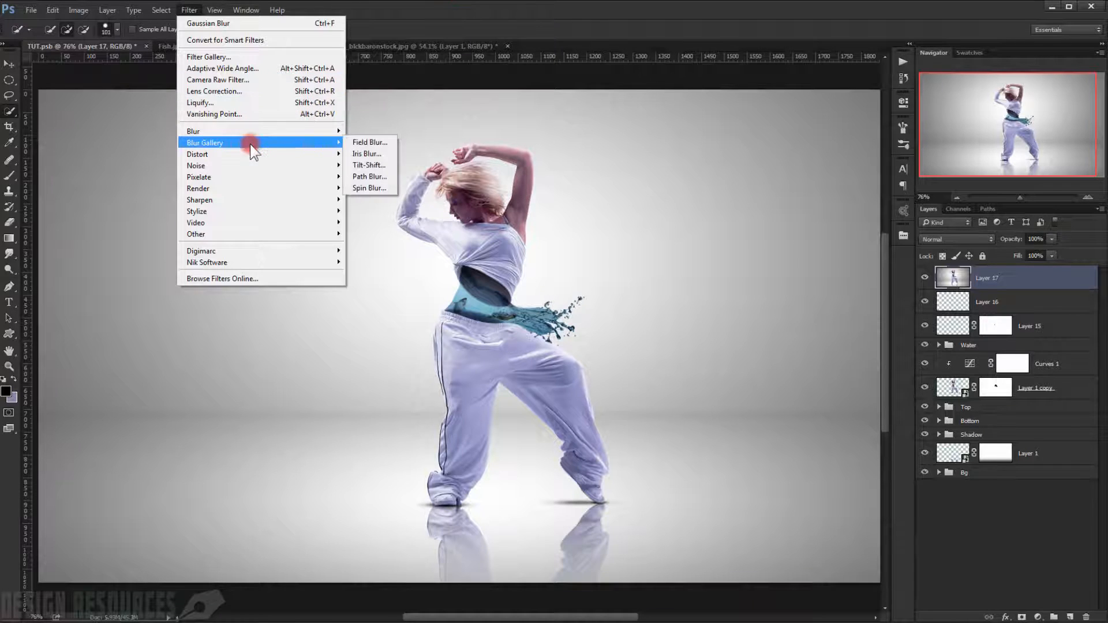
{"action": "left_click", "coordinate": [372, 157]}
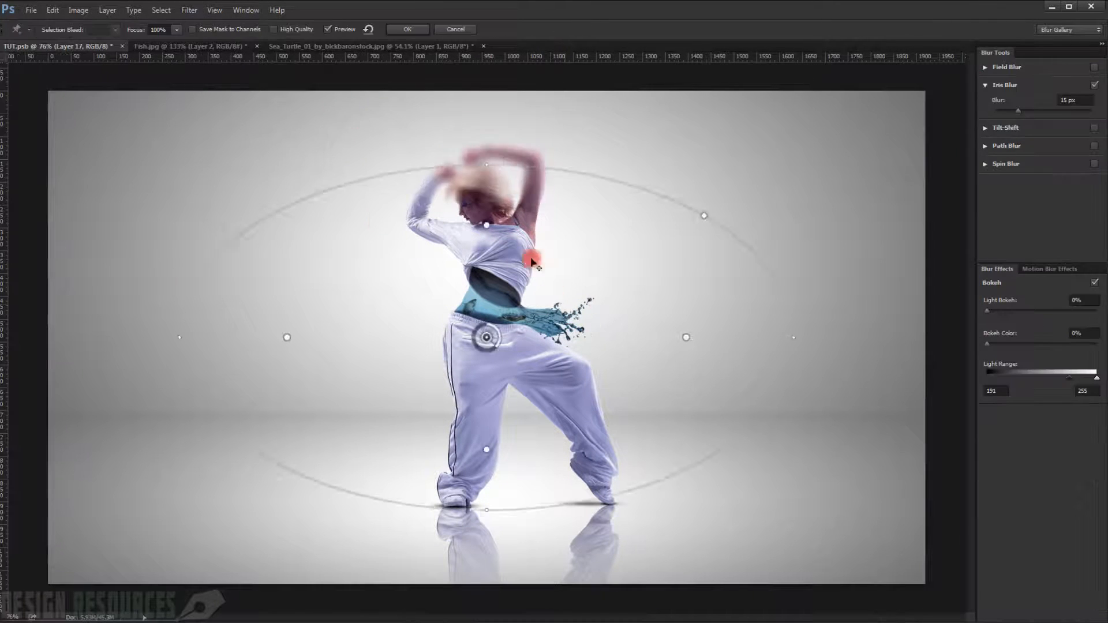
{"action": "left_click_drag", "start_coordinate": [486, 160], "coordinate": [444, 35]}
{"action": "mouse_move", "coordinate": [488, 342]}
{"action": "left_mouse_down"}
{"action": "mouse_move", "coordinate": [507, 325]}
{"action": "mouse_move", "coordinate": [496, 334]}
{"action": "left_mouse_up"}
{"action": "left_click", "coordinate": [519, 521]}
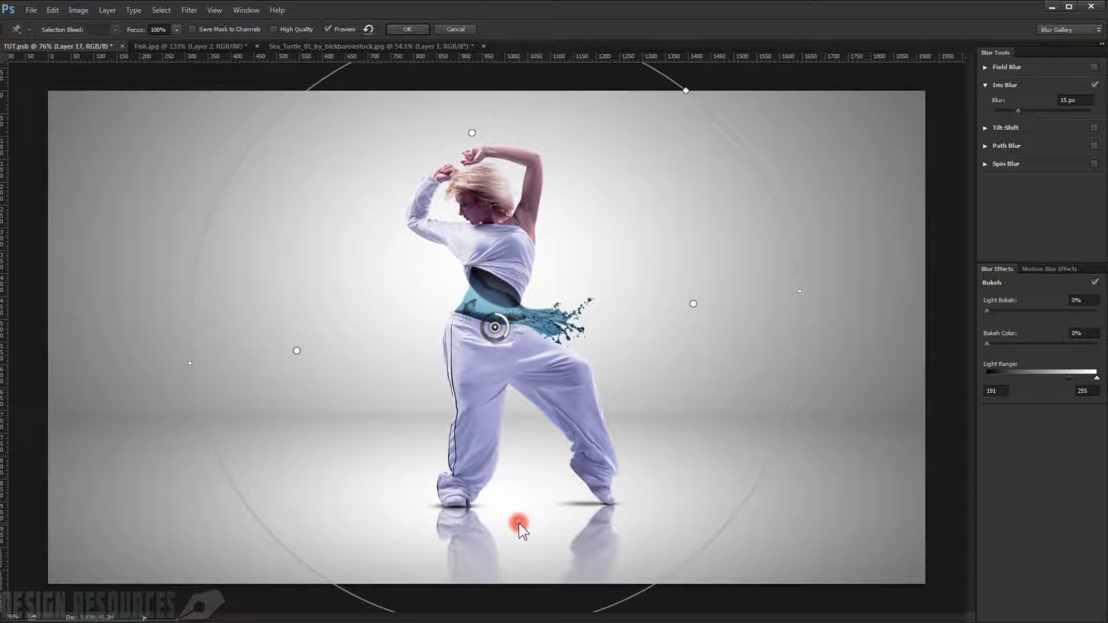
{"action": "left_click_drag", "start_coordinate": [519, 524], "coordinate": [524, 540]}
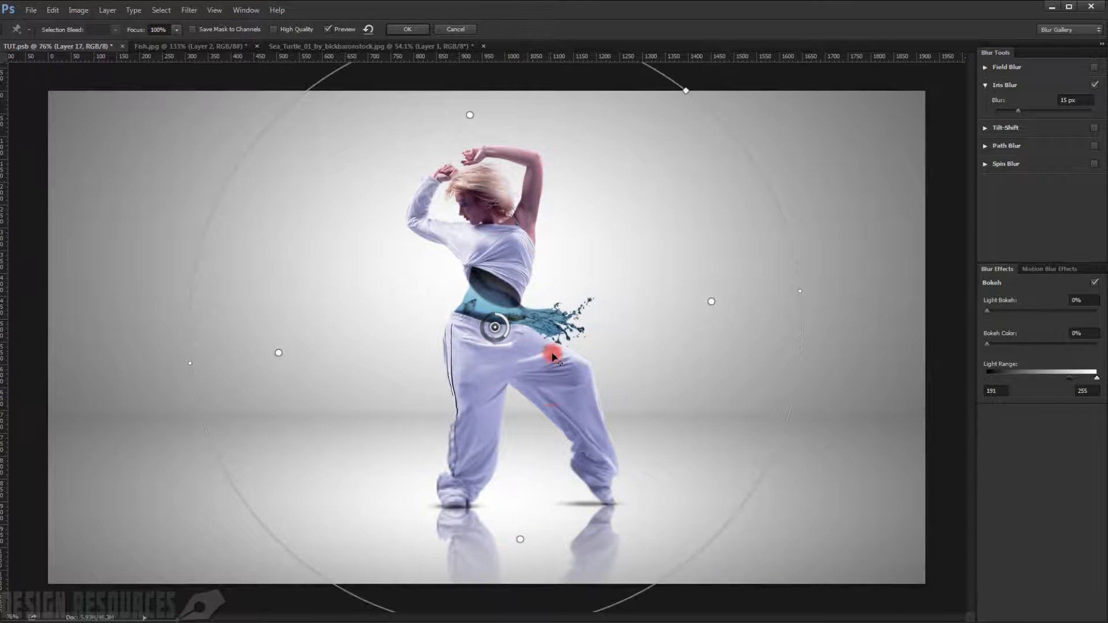
{"action": "left_click_drag", "start_coordinate": [497, 338], "coordinate": [497, 338]}
{"action": "left_click", "coordinate": [407, 29]}
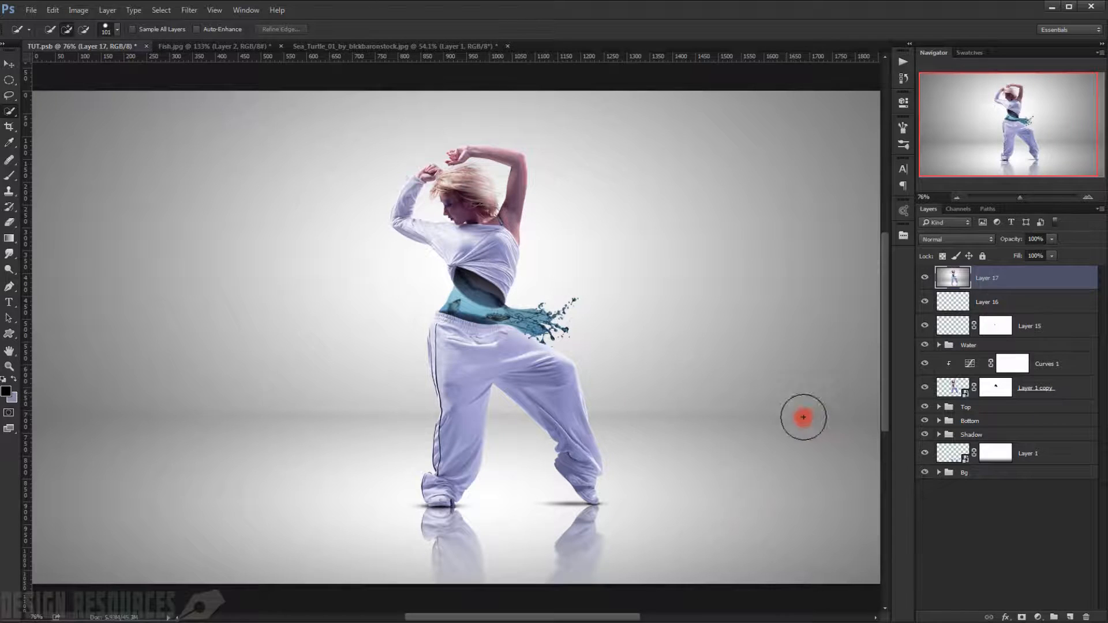
Duplicate the blurred merged layer and desaturate the copy.
{"action": "scroll", "coordinate": [803, 417], "scroll_direction": "down", "scroll_amount": 2}
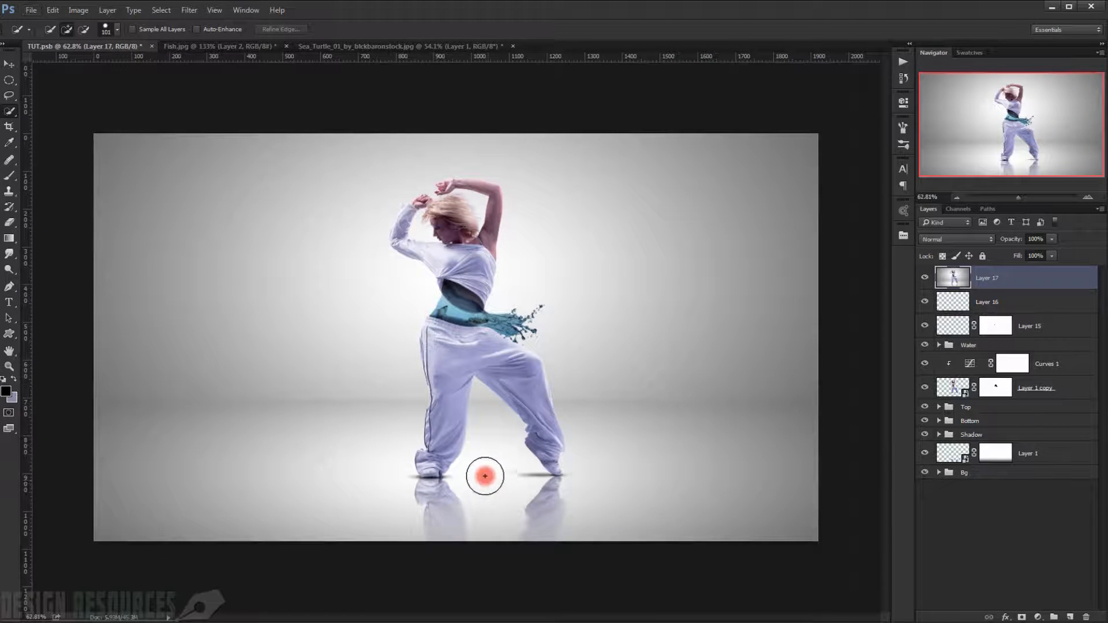
{"action": "scroll", "coordinate": [485, 476], "scroll_direction": "up", "scroll_amount": 3}
{"action": "left_click_drag", "start_coordinate": [463, 341], "coordinate": [472, 444]}
{"action": "key", "text": "ctrl+j"}
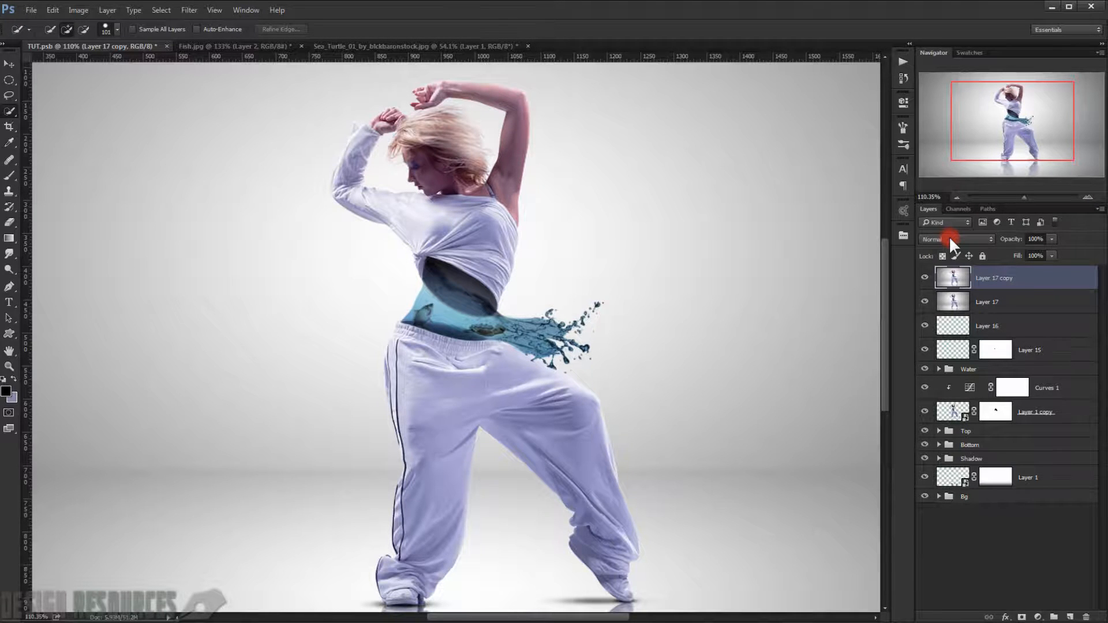
{"action": "key", "text": "ctrl+shift+u"}
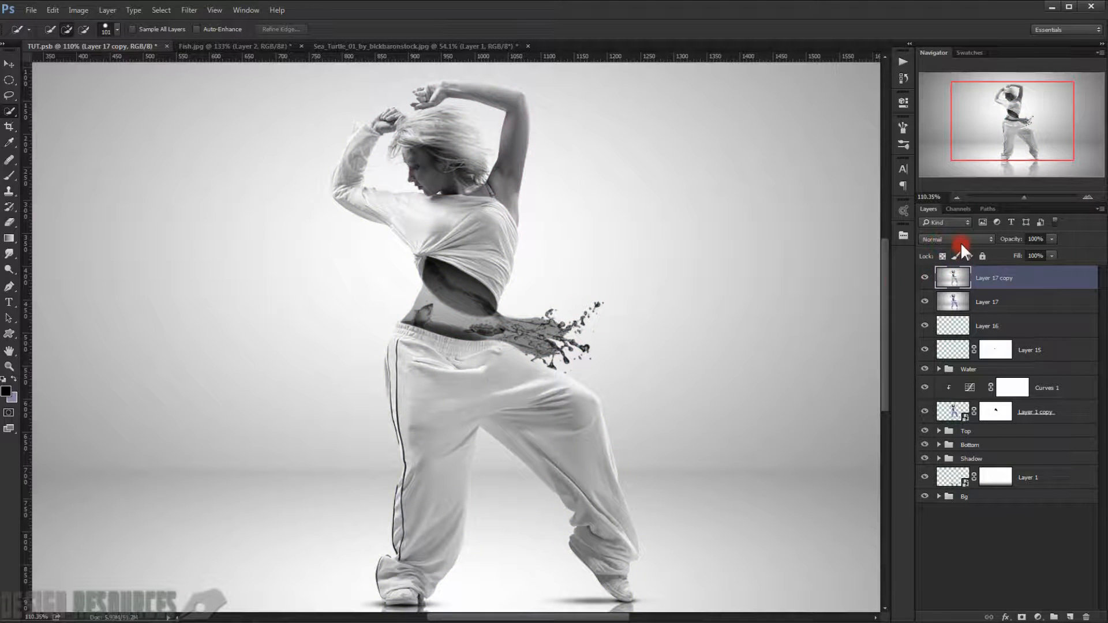
Set the desaturated copy's blending mode to Linear Light and apply a small-radius High Pass filter to it.
{"action": "left_click", "coordinate": [960, 239]}
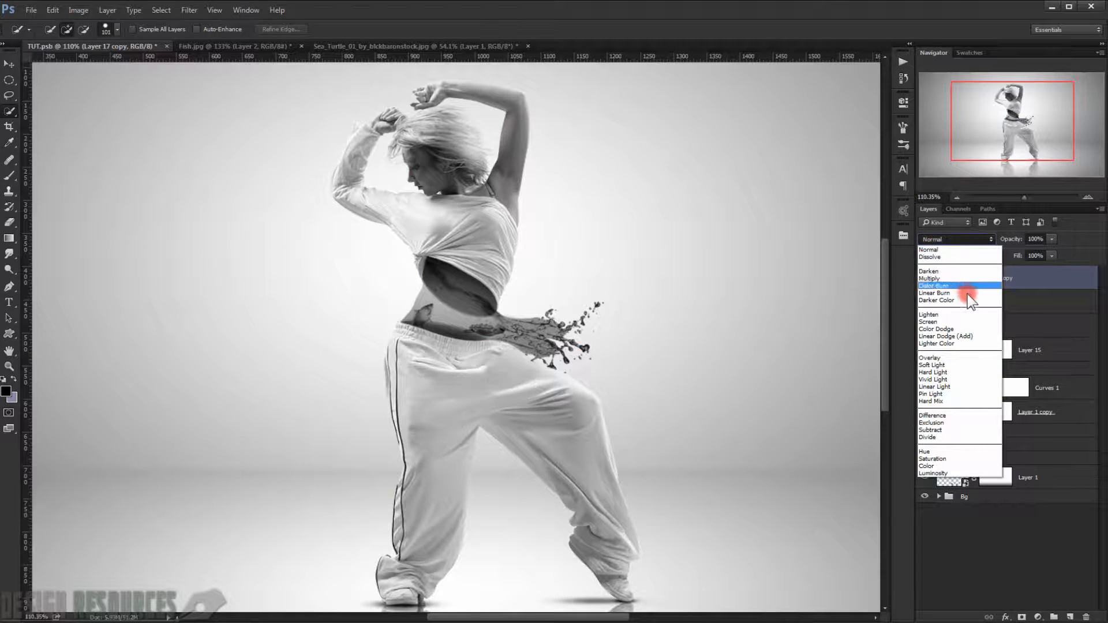
{"action": "left_click", "coordinate": [961, 388]}
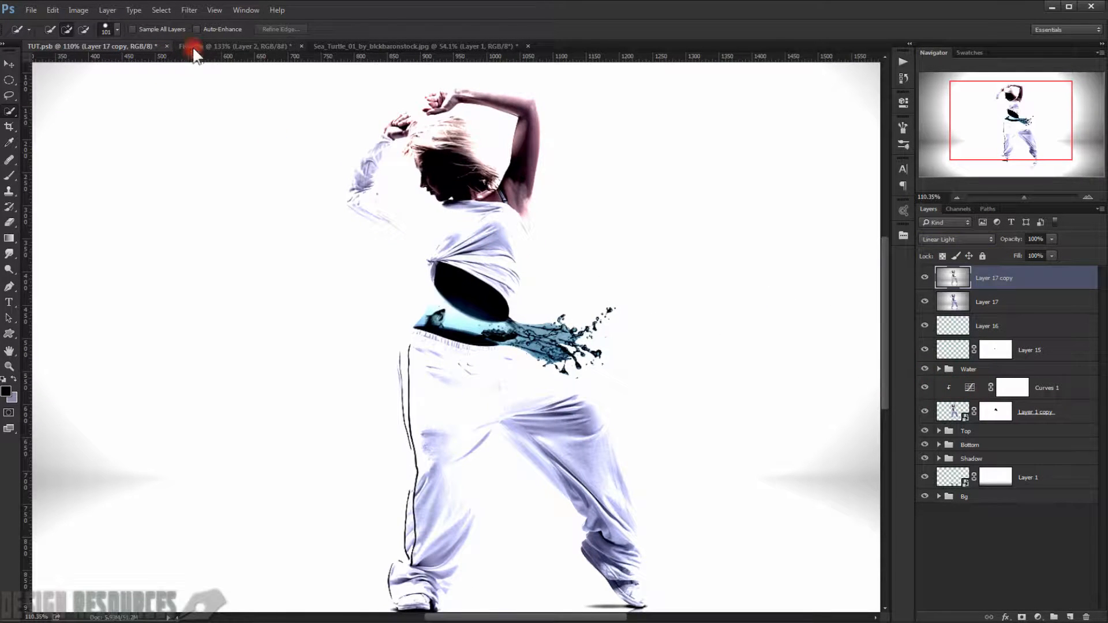
{"action": "left_click", "coordinate": [190, 12]}
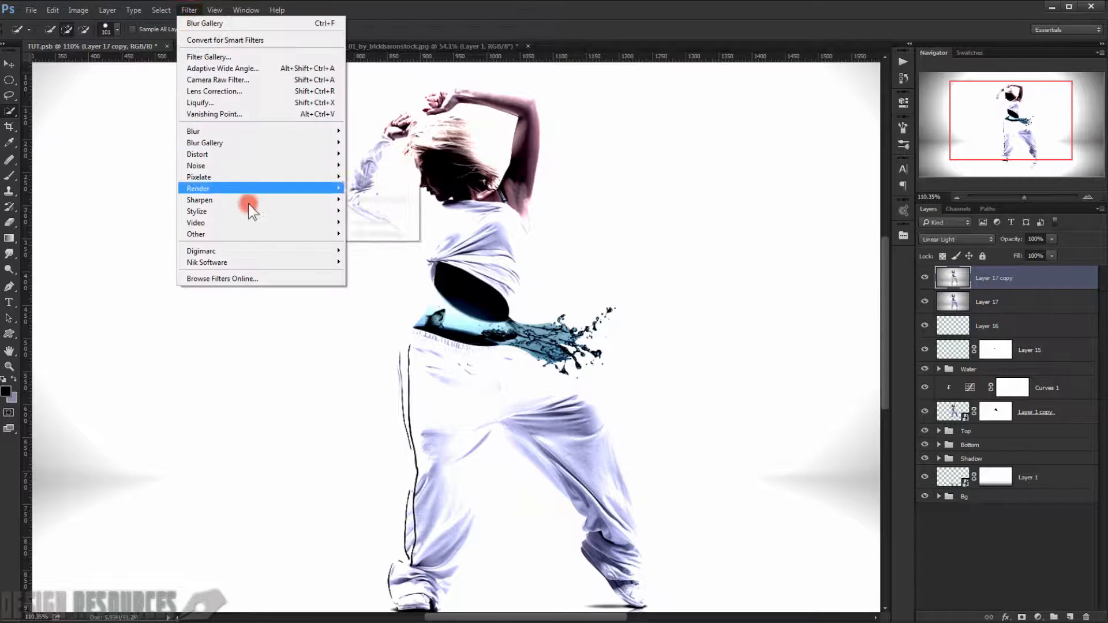
{"action": "mouse_move", "coordinate": [251, 233]}
{"action": "left_click", "coordinate": [370, 245]}
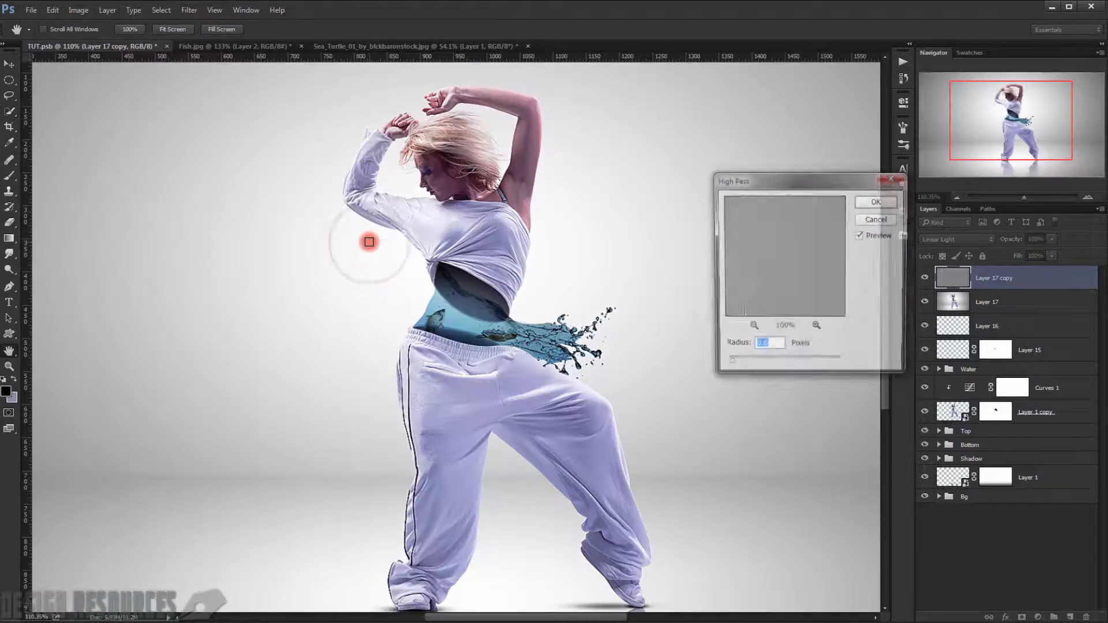
{"action": "left_click_drag", "start_coordinate": [775, 346], "coordinate": [743, 339]}
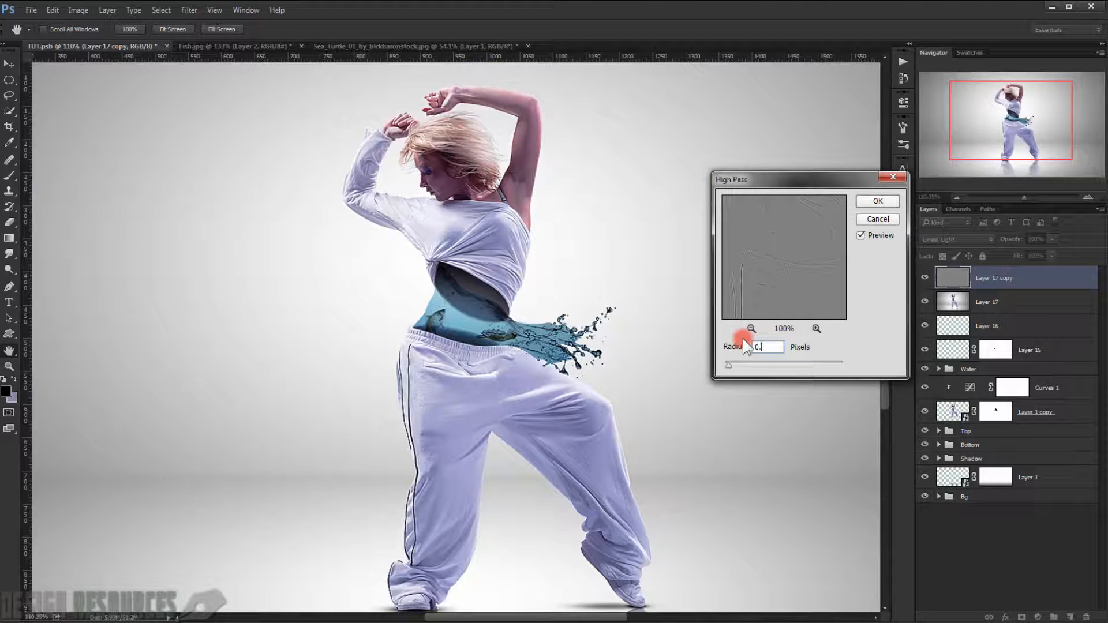
{"action": "key", "text": "Return"}
{"action": "key", "text": "w"}
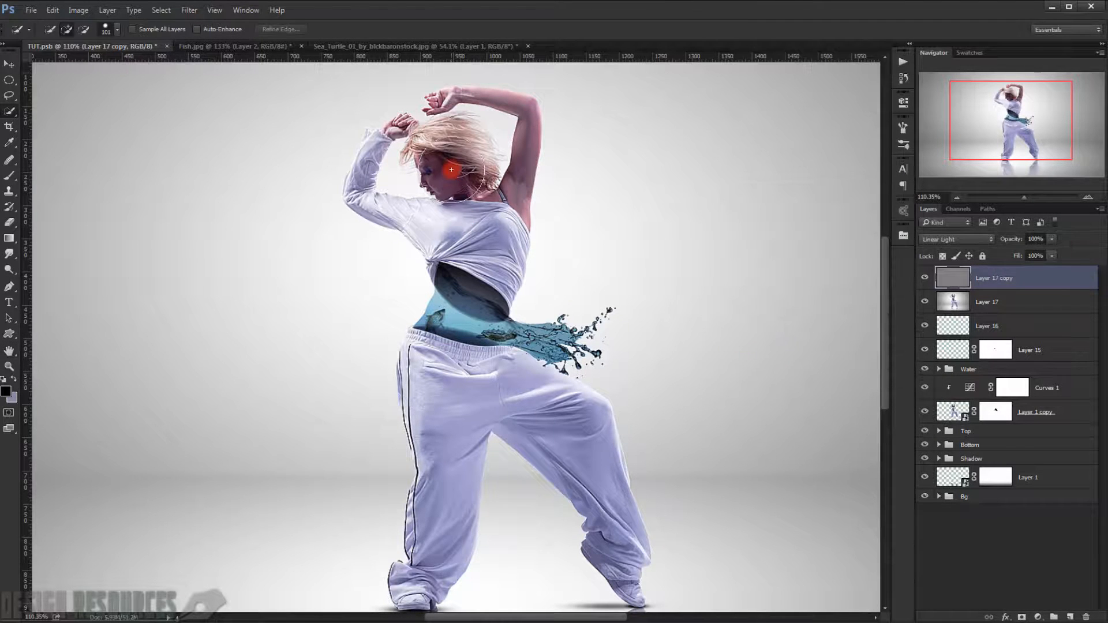
Check the sharpening effect on the dancer and hide it with a black layer mask on Layer 17 copy.
{"action": "scroll", "coordinate": [452, 170], "scroll_direction": "up", "scroll_amount": 3}
{"action": "scroll", "coordinate": [452, 169], "scroll_direction": "up", "scroll_amount": 1}
{"action": "left_click", "coordinate": [925, 280]}
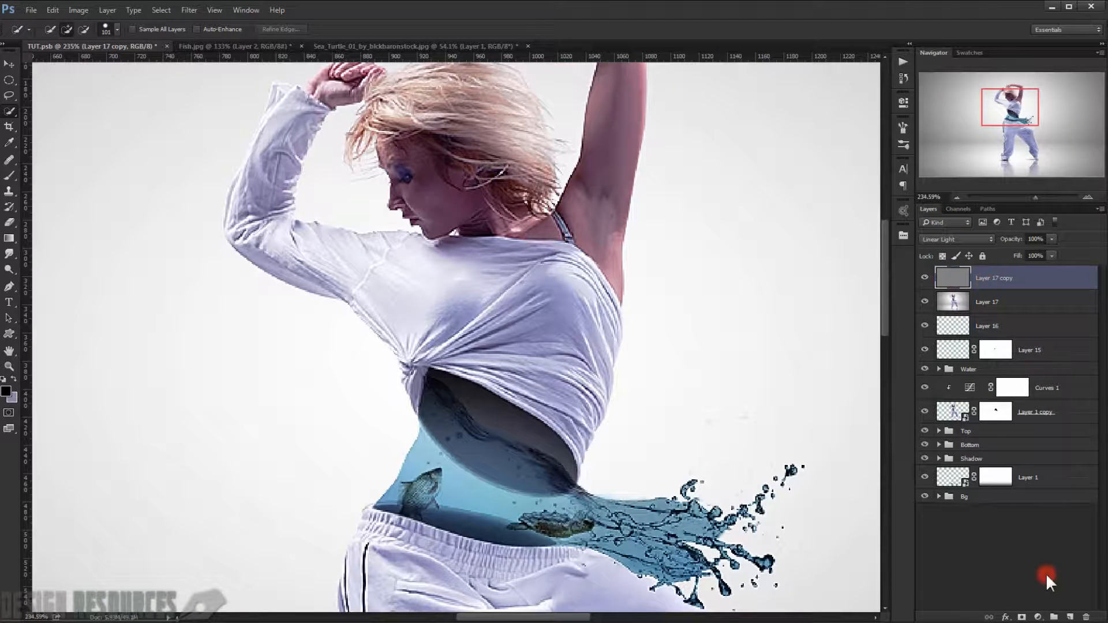
{"action": "left_click", "coordinate": [1022, 617], "text": "alt"}
Paint the mask white over the shirt's folds with a soft brush of 37 px diameter and 16% hardness.
{"action": "scroll", "coordinate": [500, 297], "scroll_direction": "up", "scroll_amount": 4}
{"action": "mouse_move", "coordinate": [494, 299]}
{"action": "left_mouse_down"}
{"action": "mouse_move", "coordinate": [454, 303]}
{"action": "mouse_move", "coordinate": [496, 86]}
{"action": "left_mouse_up"}
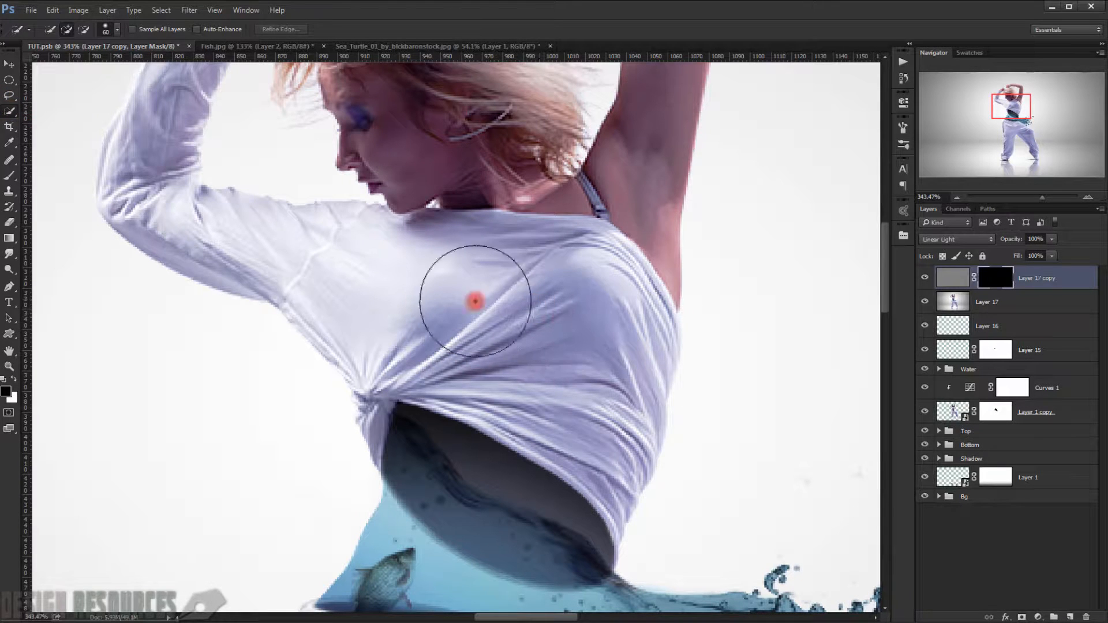
{"action": "left_click", "coordinate": [11, 175]}
{"action": "mouse_move", "coordinate": [520, 297]}
{"action": "left_mouse_down"}
{"action": "mouse_move", "coordinate": [557, 306]}
{"action": "mouse_move", "coordinate": [558, 145]}
{"action": "left_mouse_up"}
{"action": "left_click_drag", "start_coordinate": [567, 304], "coordinate": [554, 352]}
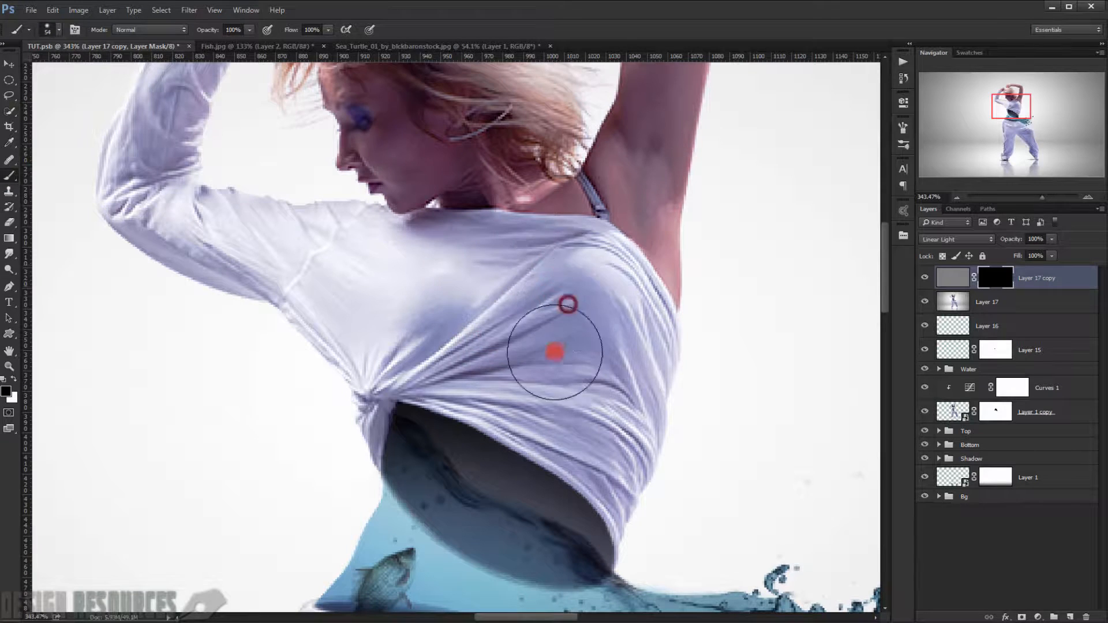
{"action": "mouse_move", "coordinate": [604, 279]}
{"action": "left_mouse_down"}
{"action": "mouse_move", "coordinate": [576, 329]}
{"action": "mouse_move", "coordinate": [594, 366]}
{"action": "mouse_move", "coordinate": [515, 339]}
{"action": "mouse_move", "coordinate": [494, 354]}
{"action": "mouse_move", "coordinate": [455, 327]}
{"action": "mouse_move", "coordinate": [455, 309]}
{"action": "mouse_move", "coordinate": [436, 312]}
{"action": "left_mouse_up"}
{"action": "key", "text": "x"}
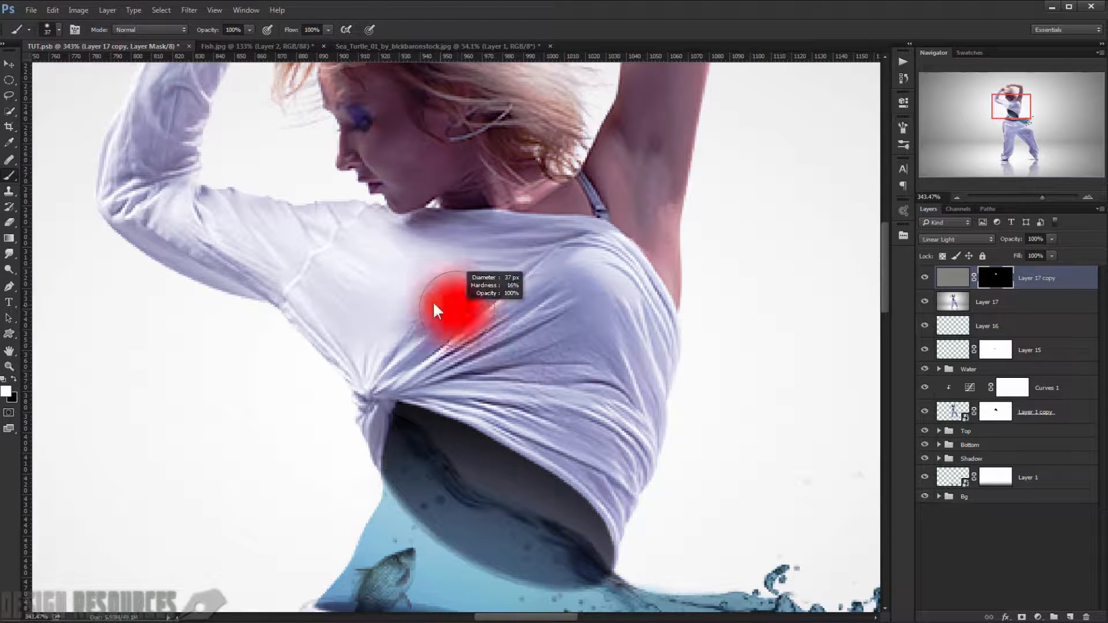
Lower the brush opacity to 71% and reveal the sharpening along the dancer's sleeved arm.
{"action": "left_click", "coordinate": [232, 30]}
{"action": "left_click_drag", "start_coordinate": [202, 36], "coordinate": [186, 36]}
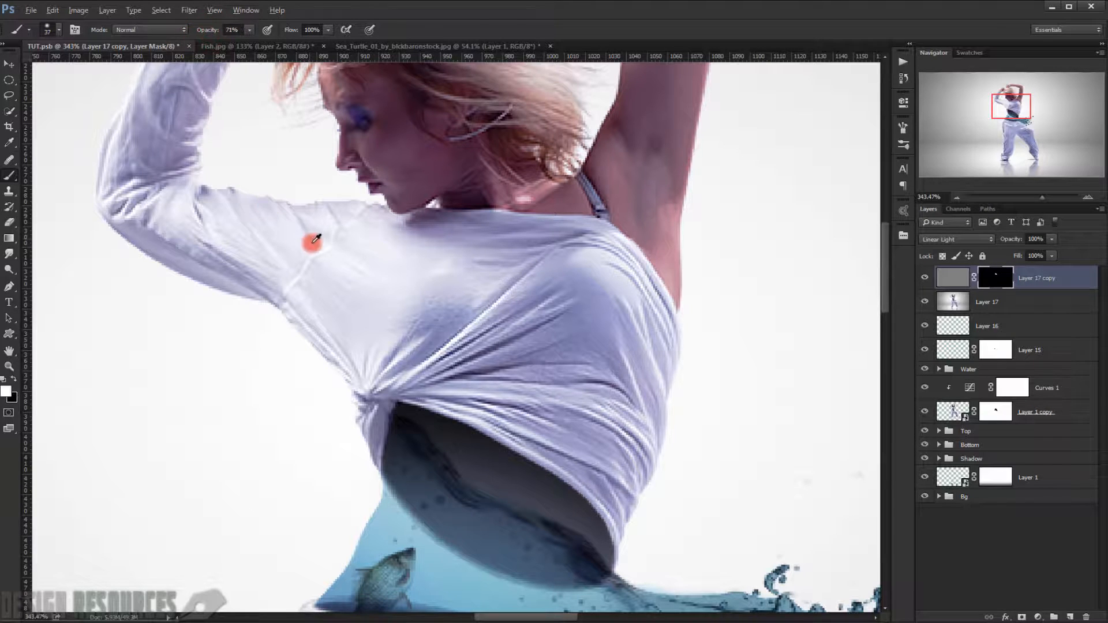
{"action": "mouse_move", "coordinate": [314, 243]}
{"action": "left_mouse_down"}
{"action": "mouse_move", "coordinate": [281, 246]}
{"action": "mouse_move", "coordinate": [164, 179]}
{"action": "left_mouse_up"}
{"action": "left_click_drag", "start_coordinate": [163, 156], "coordinate": [196, 253]}
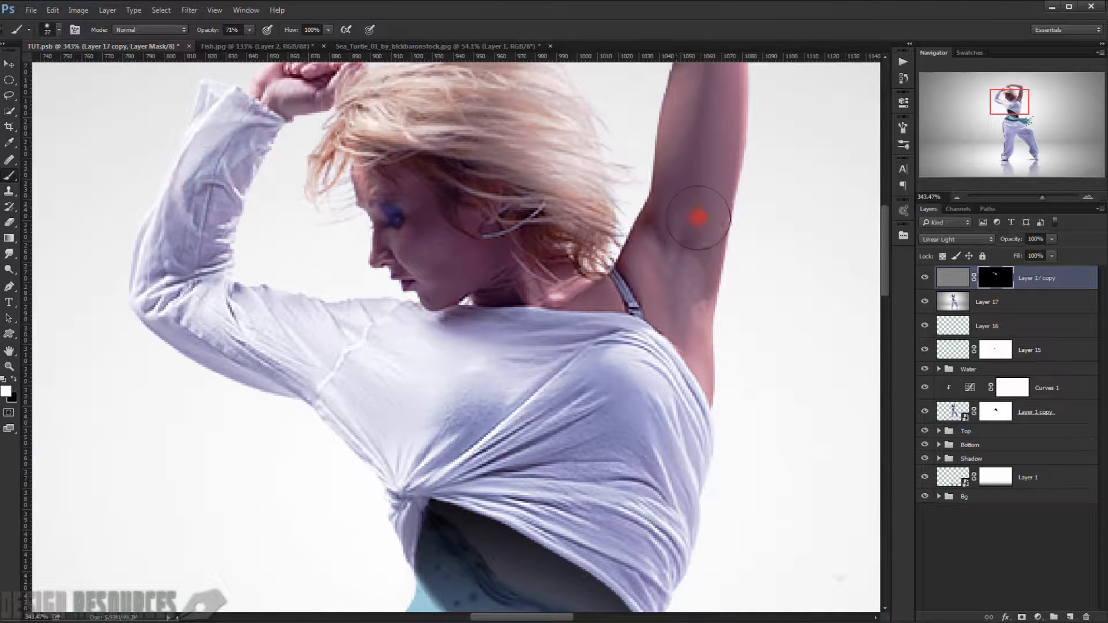
Reveal the sharpening on the raised bare arm, hands, hair and face by painting the mask.
{"action": "scroll", "coordinate": [686, 258], "scroll_direction": "up", "scroll_amount": 5}
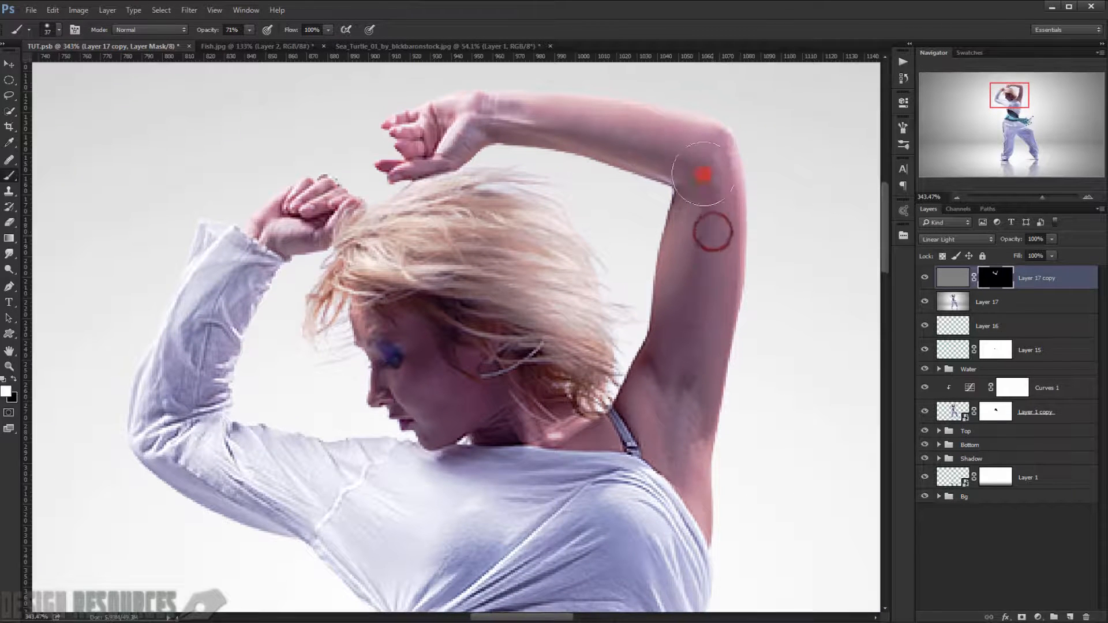
{"action": "mouse_move", "coordinate": [430, 140]}
{"action": "left_mouse_down"}
{"action": "mouse_move", "coordinate": [451, 232]}
{"action": "mouse_move", "coordinate": [421, 262]}
{"action": "mouse_move", "coordinate": [390, 268]}
{"action": "mouse_move", "coordinate": [470, 330]}
{"action": "left_mouse_up"}
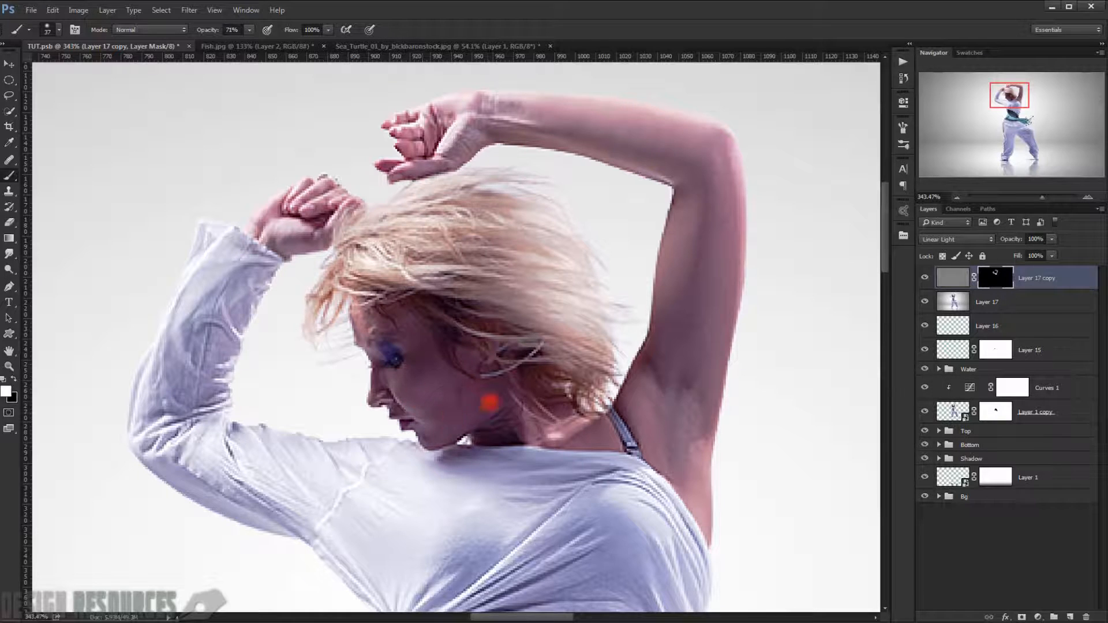
{"action": "mouse_move", "coordinate": [489, 403]}
{"action": "left_mouse_down"}
{"action": "mouse_move", "coordinate": [559, 450]}
{"action": "mouse_move", "coordinate": [550, 115]}
{"action": "left_mouse_up"}
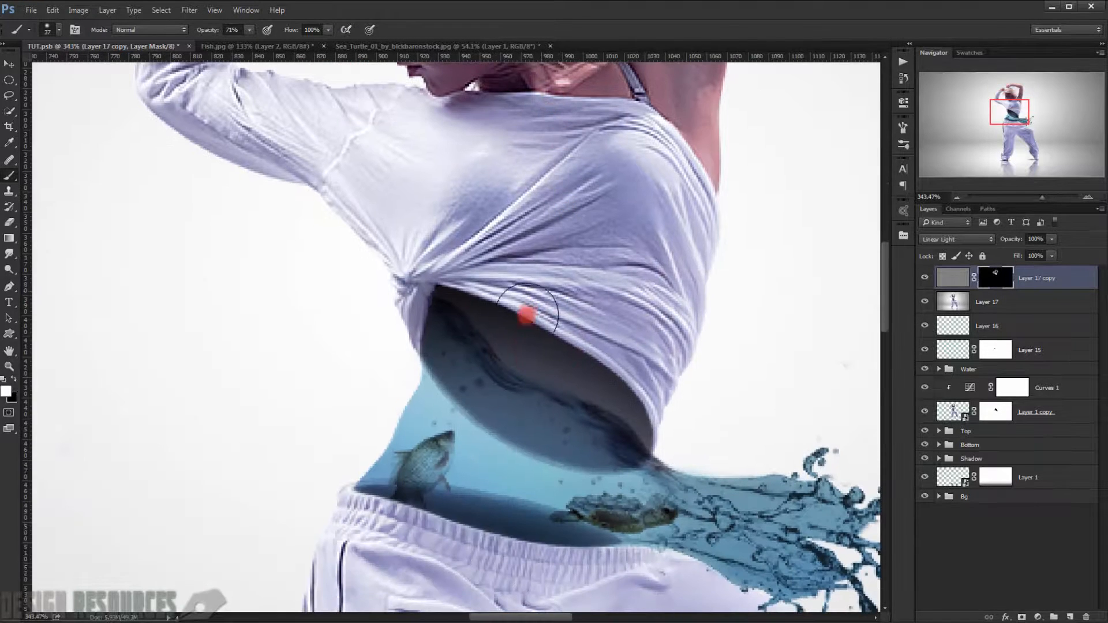
Reveal the sharpening on the shirt's lower edge, the water, the fish, the turtle and the splash.
{"action": "left_click_drag", "start_coordinate": [527, 315], "coordinate": [477, 371]}
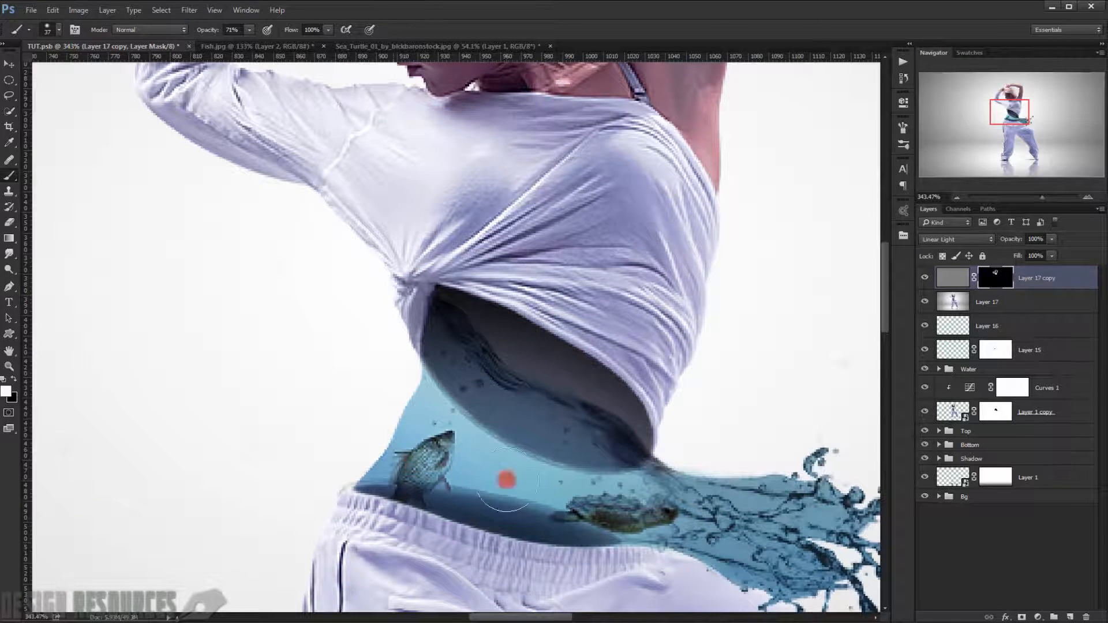
{"action": "mouse_move", "coordinate": [507, 480]}
{"action": "left_mouse_down"}
{"action": "mouse_move", "coordinate": [754, 527]}
{"action": "mouse_move", "coordinate": [376, 418]}
{"action": "left_mouse_up"}
{"action": "mouse_move", "coordinate": [461, 428]}
{"action": "left_mouse_down"}
{"action": "mouse_move", "coordinate": [612, 451]}
{"action": "mouse_move", "coordinate": [588, 423]}
{"action": "mouse_move", "coordinate": [648, 433]}
{"action": "mouse_move", "coordinate": [566, 490]}
{"action": "mouse_move", "coordinate": [581, 317]}
{"action": "left_mouse_up"}
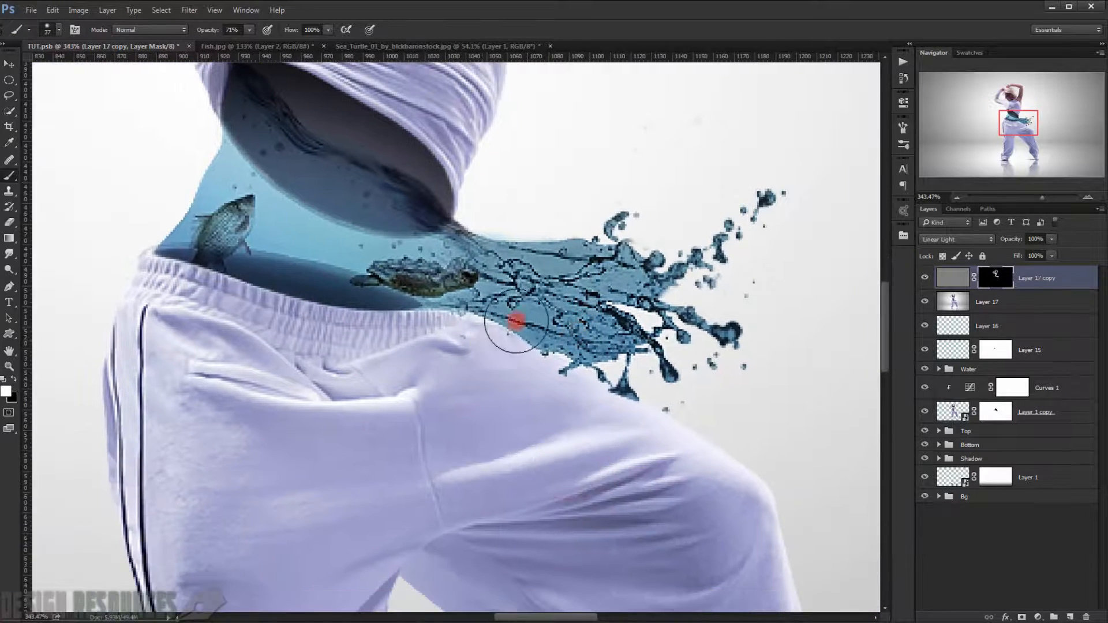
Reveal the sharpening on the trousers' hip and straight leg by painting the mask with a 110 px brush at 16% hardness.
{"action": "mouse_move", "coordinate": [349, 373]}
{"action": "left_mouse_down"}
{"action": "mouse_move", "coordinate": [475, 398]}
{"action": "mouse_move", "coordinate": [262, 377]}
{"action": "mouse_move", "coordinate": [335, 406]}
{"action": "mouse_move", "coordinate": [329, 414]}
{"action": "left_mouse_up"}
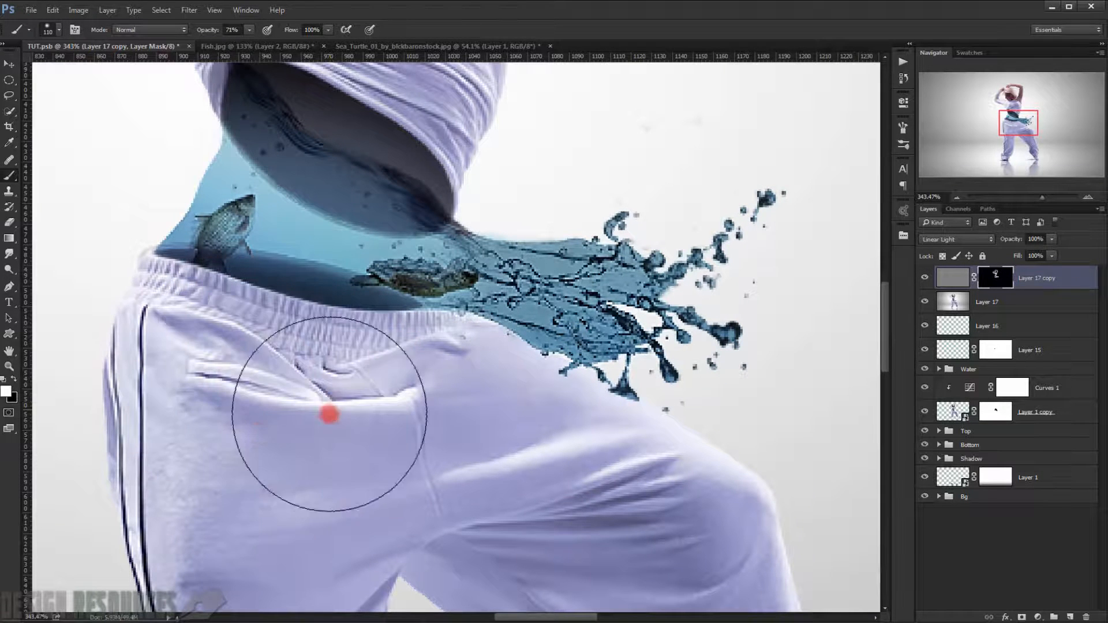
{"action": "scroll", "coordinate": [330, 414], "scroll_direction": "down", "scroll_amount": 5}
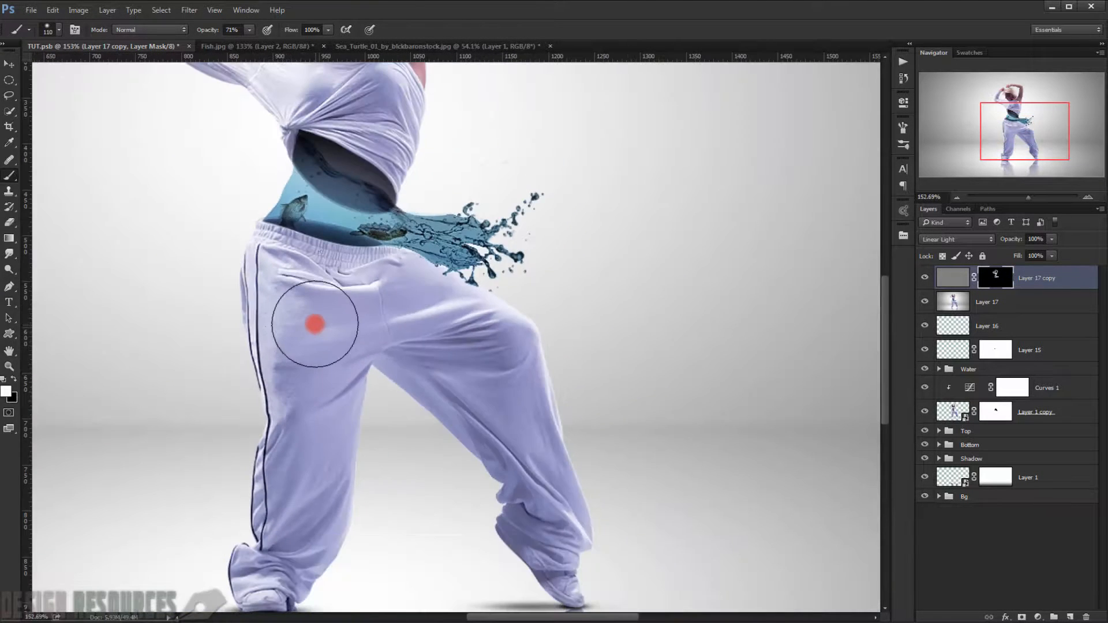
{"action": "right_click", "coordinate": [301, 324]}
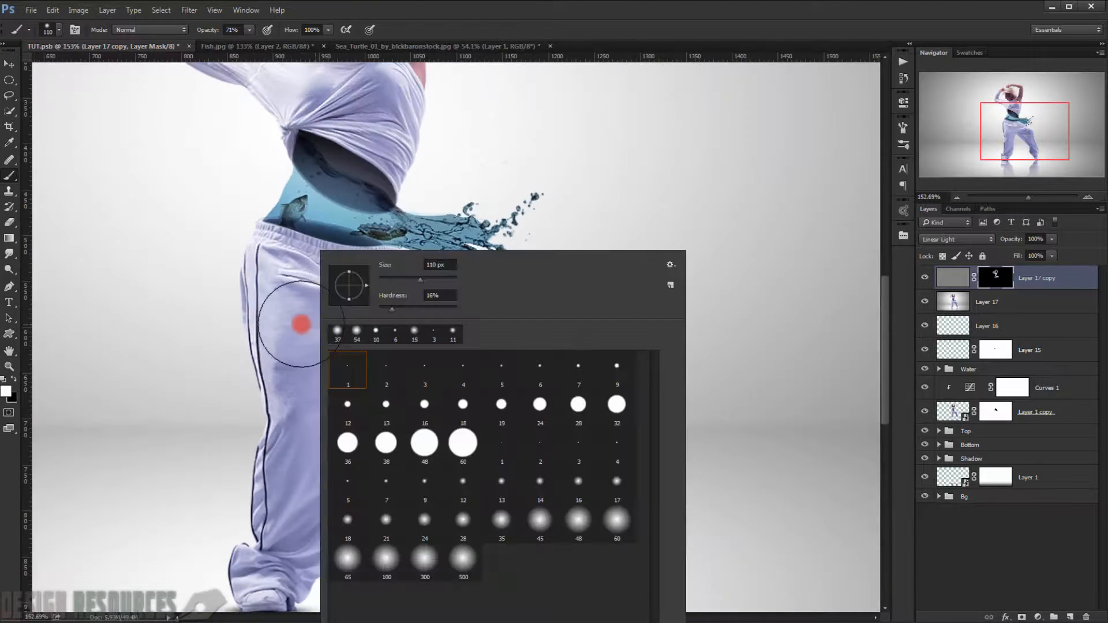
{"action": "left_click", "coordinate": [489, 36]}
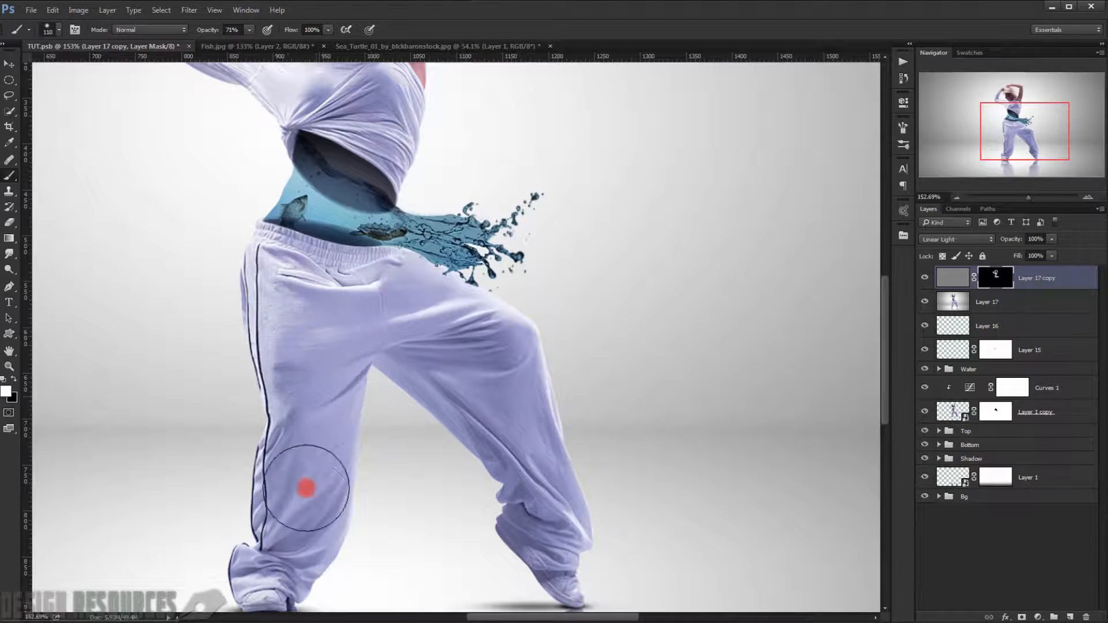
{"action": "left_click_drag", "start_coordinate": [306, 489], "coordinate": [319, 421]}
{"action": "left_click_drag", "start_coordinate": [291, 515], "coordinate": [357, 335]}
{"action": "left_click_drag", "start_coordinate": [307, 430], "coordinate": [319, 415]}
Paint the sharpening layer's mask white over the bent trouser leg and back up across the hips.
{"action": "mouse_move", "coordinate": [541, 248]}
{"action": "left_mouse_down"}
{"action": "mouse_move", "coordinate": [544, 238]}
{"action": "mouse_move", "coordinate": [618, 389]}
{"action": "left_mouse_up"}
{"action": "mouse_move", "coordinate": [631, 407]}
{"action": "left_mouse_down"}
{"action": "mouse_move", "coordinate": [638, 421]}
{"action": "mouse_move", "coordinate": [594, 270]}
{"action": "left_mouse_up"}
{"action": "mouse_move", "coordinate": [586, 254]}
{"action": "left_mouse_down"}
{"action": "mouse_move", "coordinate": [554, 161]}
{"action": "mouse_move", "coordinate": [477, 143]}
{"action": "left_mouse_up"}
{"action": "mouse_move", "coordinate": [448, 134]}
{"action": "left_mouse_down"}
{"action": "mouse_move", "coordinate": [395, 131]}
{"action": "mouse_move", "coordinate": [410, 260]}
{"action": "left_mouse_up"}
{"action": "mouse_move", "coordinate": [393, 185]}
{"action": "left_mouse_down"}
{"action": "mouse_move", "coordinate": [366, 177]}
{"action": "mouse_move", "coordinate": [378, 175]}
{"action": "mouse_move", "coordinate": [411, 327]}
{"action": "left_mouse_up"}
{"action": "left_click_drag", "start_coordinate": [442, 208], "coordinate": [439, 202]}
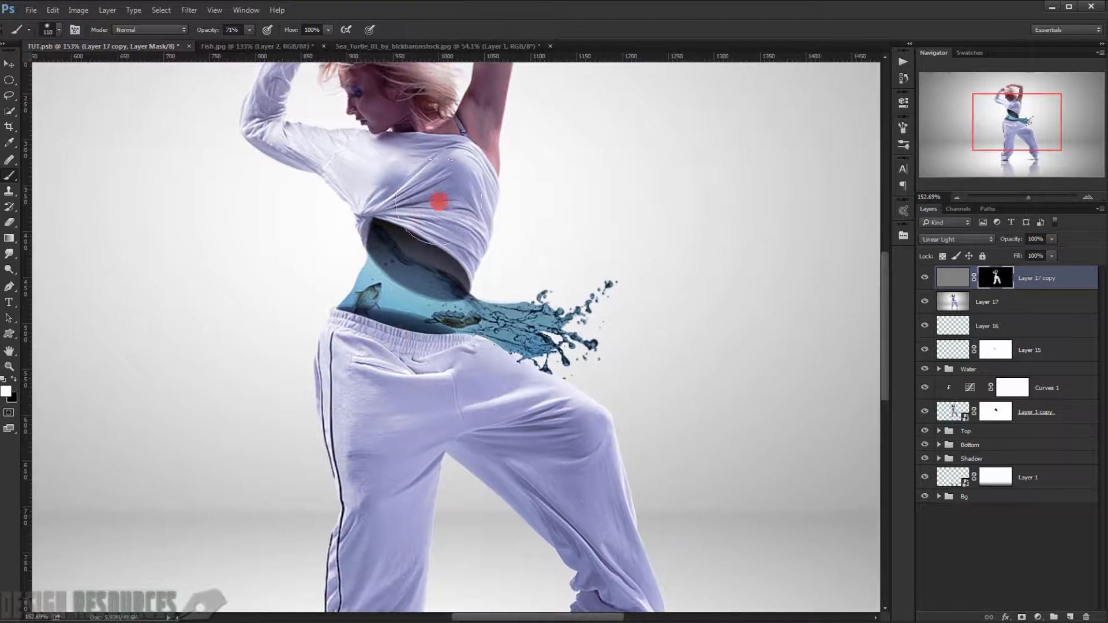
Compare the image with and without the sharpening layer and lower that layer's opacity to 71%.
{"action": "scroll", "coordinate": [438, 202], "scroll_direction": "down", "scroll_amount": 5, "text": "alt"}
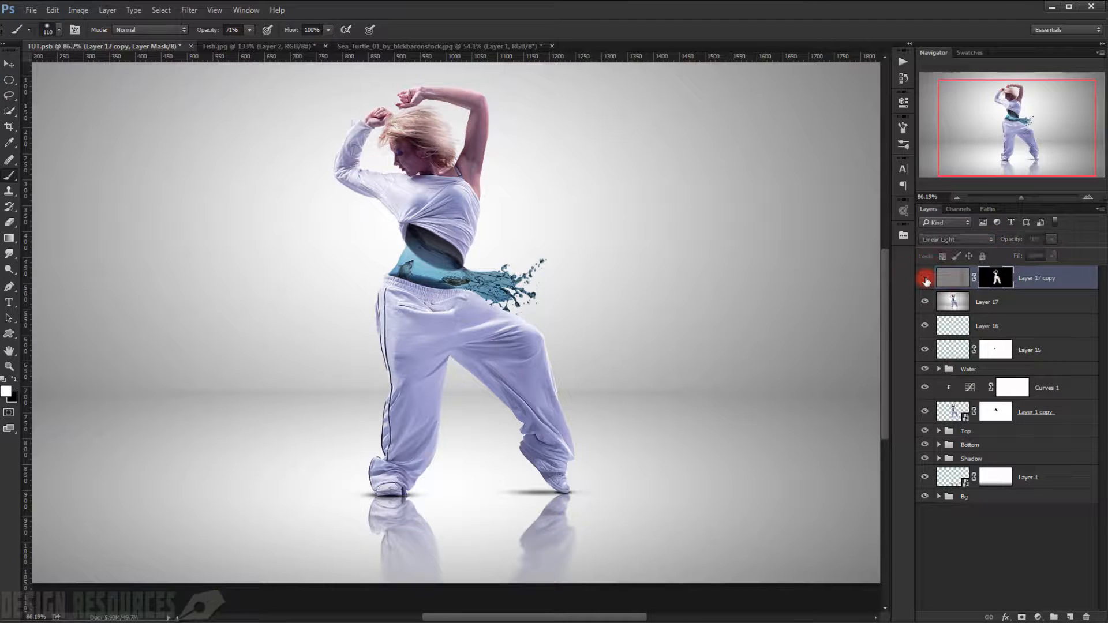
{"action": "left_click_drag", "start_coordinate": [434, 255], "coordinate": [429, 283]}
{"action": "scroll", "coordinate": [429, 283], "scroll_direction": "down", "scroll_amount": 1}
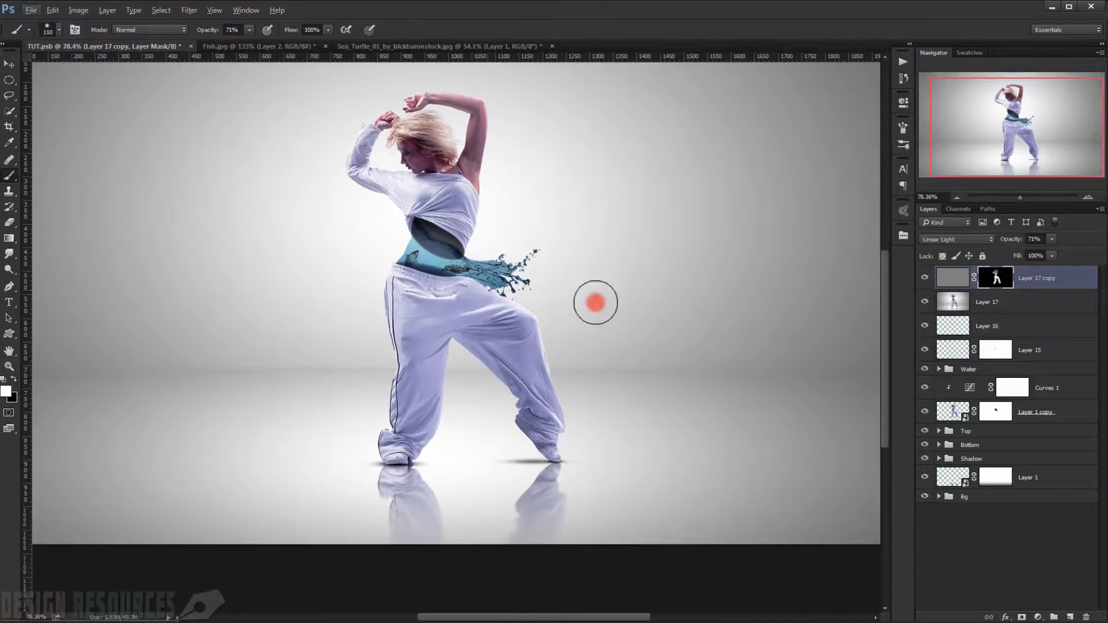
Add a colorized Hue/Saturation adjustment layer above all layers with hue 233, saturation 35 and lightness about -18.
{"action": "left_click", "coordinate": [1047, 616]}
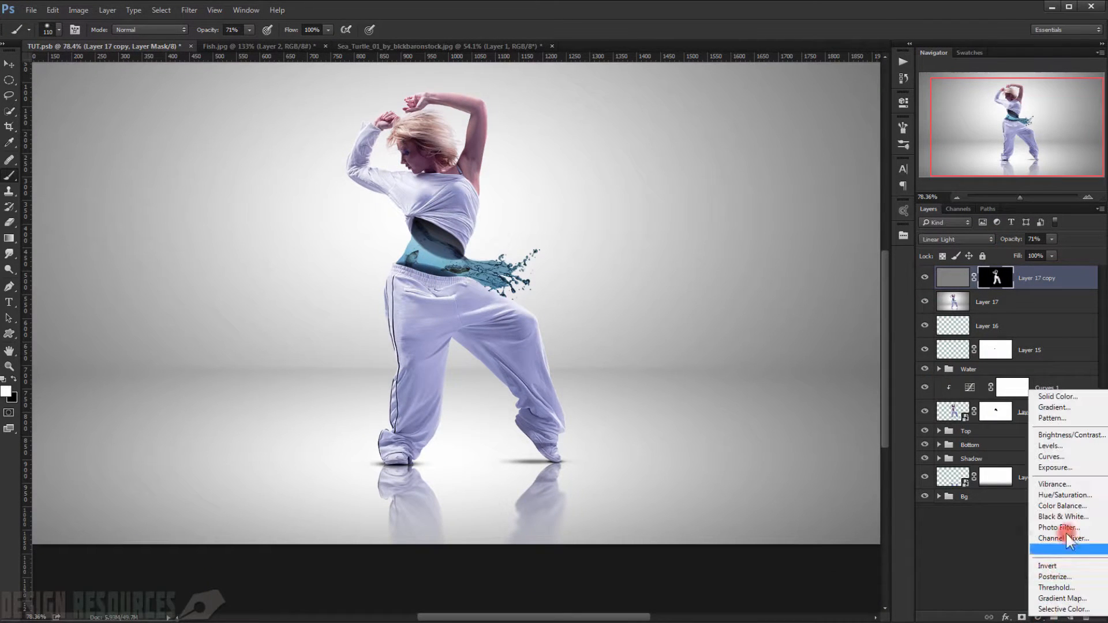
{"action": "left_click", "coordinate": [1076, 494]}
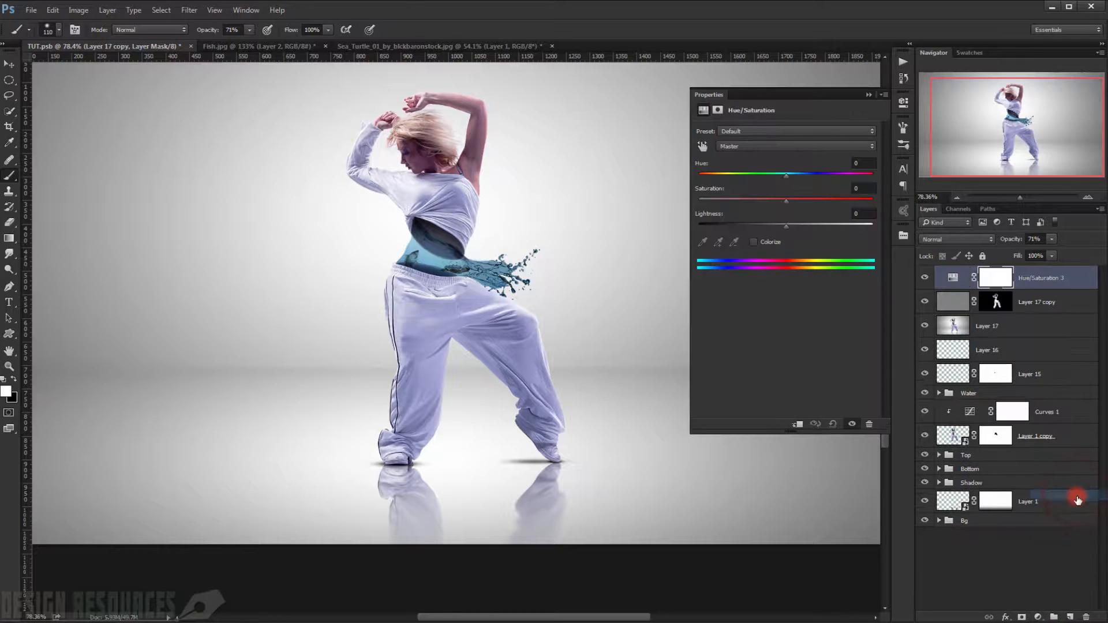
{"action": "left_click", "coordinate": [754, 239]}
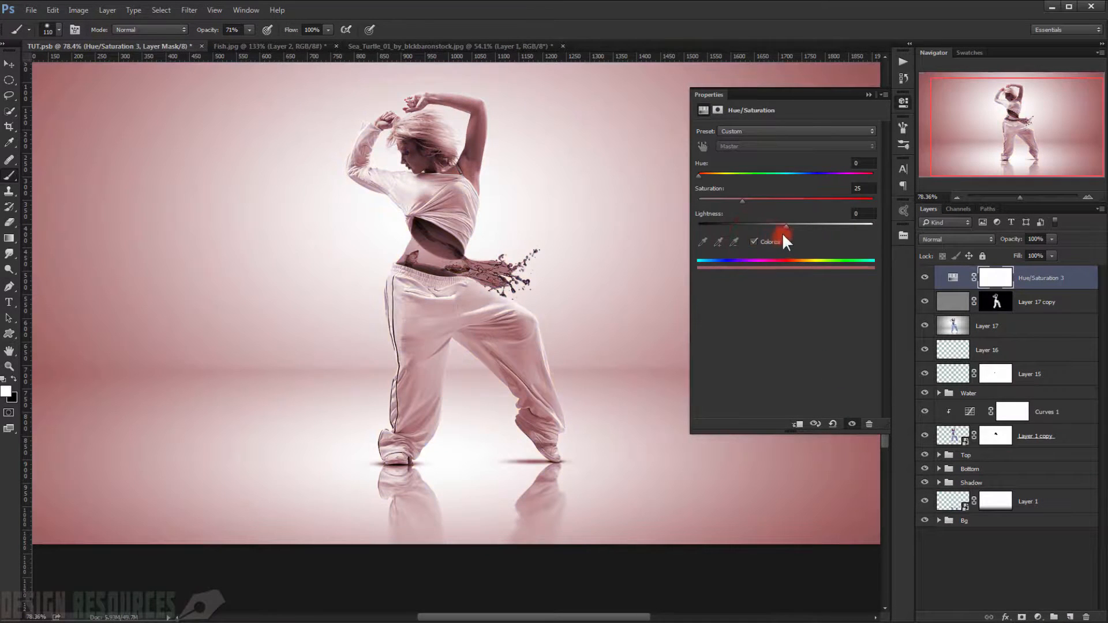
{"action": "left_click_drag", "start_coordinate": [708, 175], "coordinate": [806, 175]}
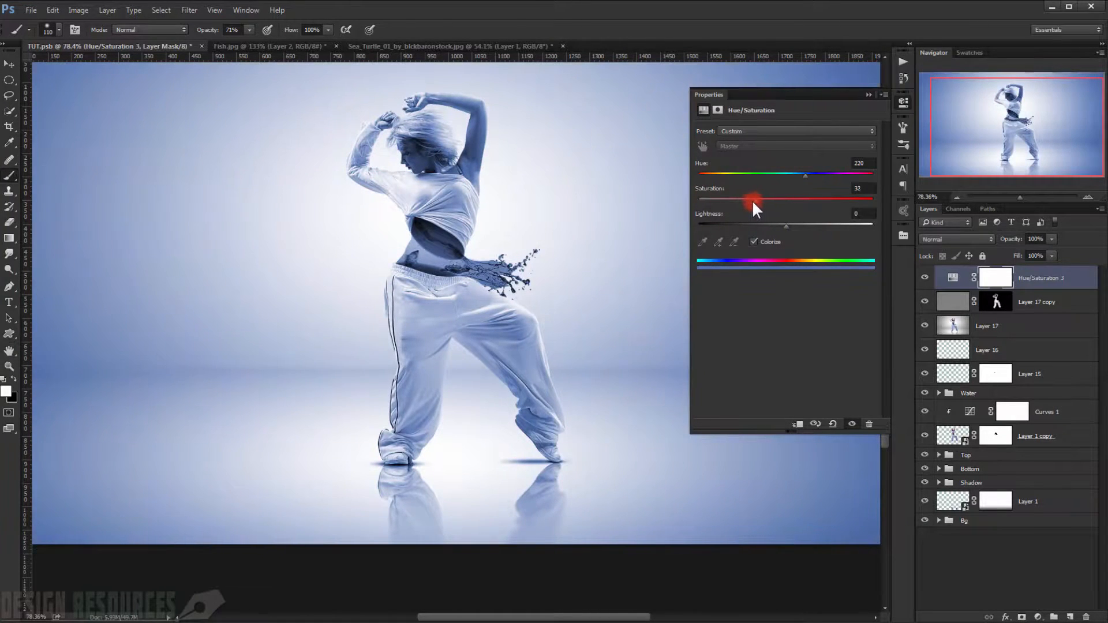
{"action": "left_click_drag", "start_coordinate": [806, 173], "coordinate": [812, 174]}
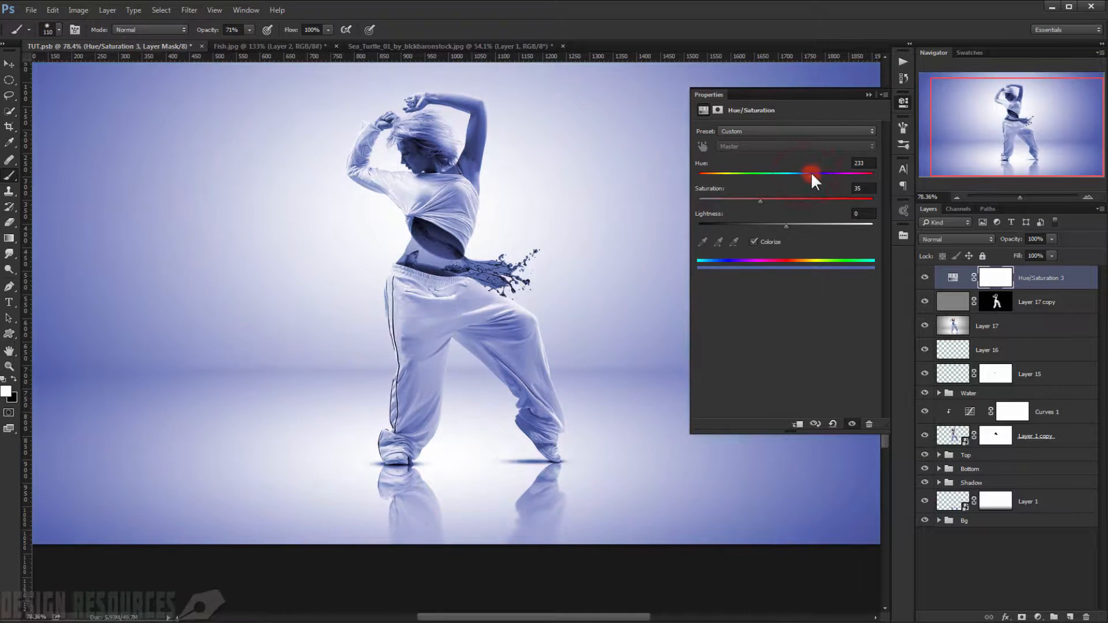
{"action": "left_click_drag", "start_coordinate": [789, 225], "coordinate": [771, 224]}
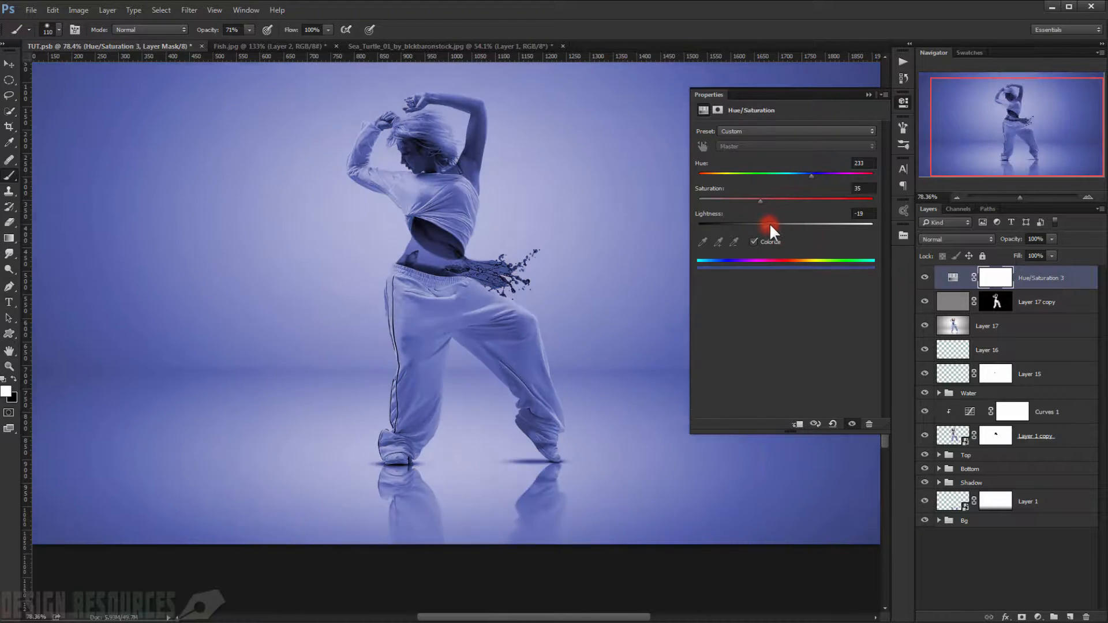
Refine the blue tint to hue 213, saturation 44 and lightness -27, and close the adjustment settings.
{"action": "left_click", "coordinate": [803, 174]}
{"action": "left_click_drag", "start_coordinate": [803, 176], "coordinate": [804, 176]}
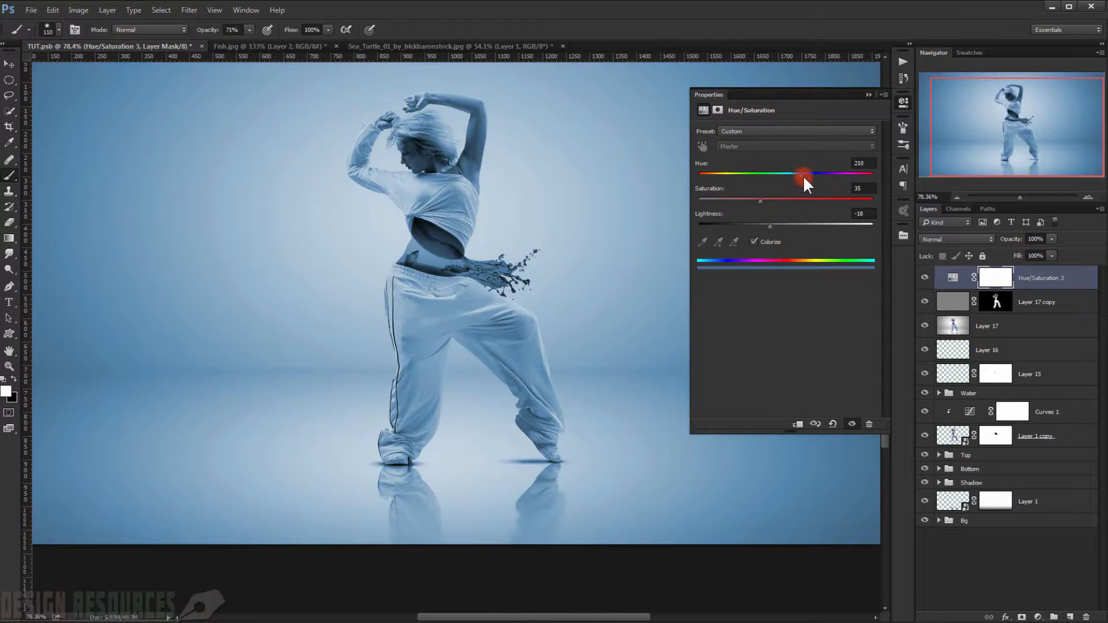
{"action": "left_click", "coordinate": [762, 198]}
{"action": "left_click_drag", "start_coordinate": [751, 201], "coordinate": [801, 175]}
{"action": "left_click_drag", "start_coordinate": [770, 226], "coordinate": [762, 227]}
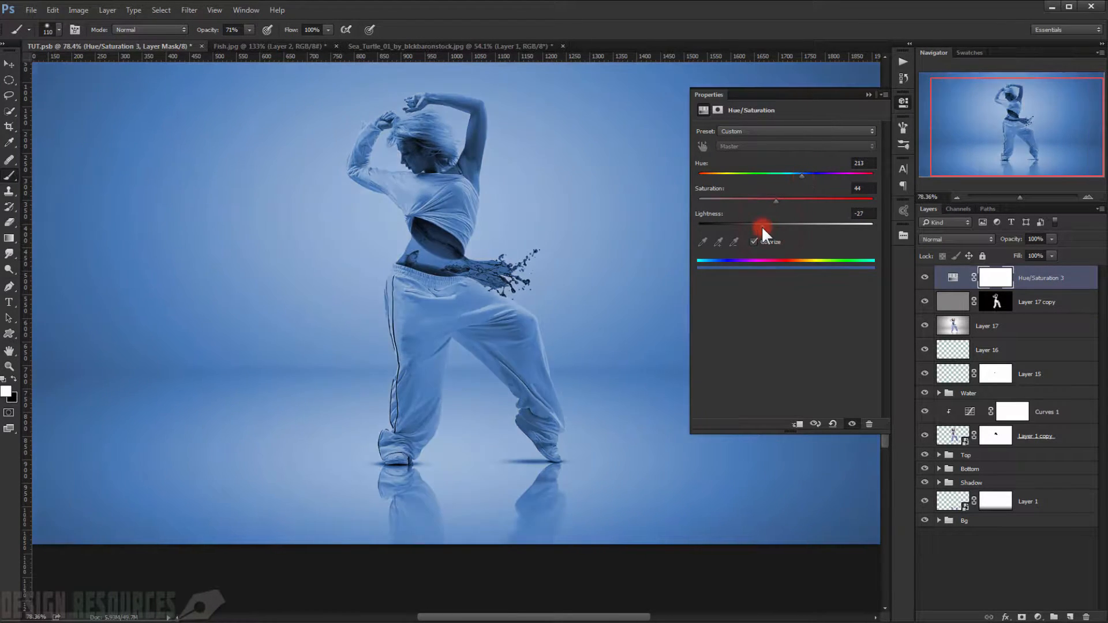
{"action": "left_click", "coordinate": [867, 94]}
Enlarge the brush to 1072 px, reduce its hardness and raise its opacity to 100%.
{"action": "scroll", "coordinate": [549, 245], "scroll_direction": "down", "scroll_amount": 4}
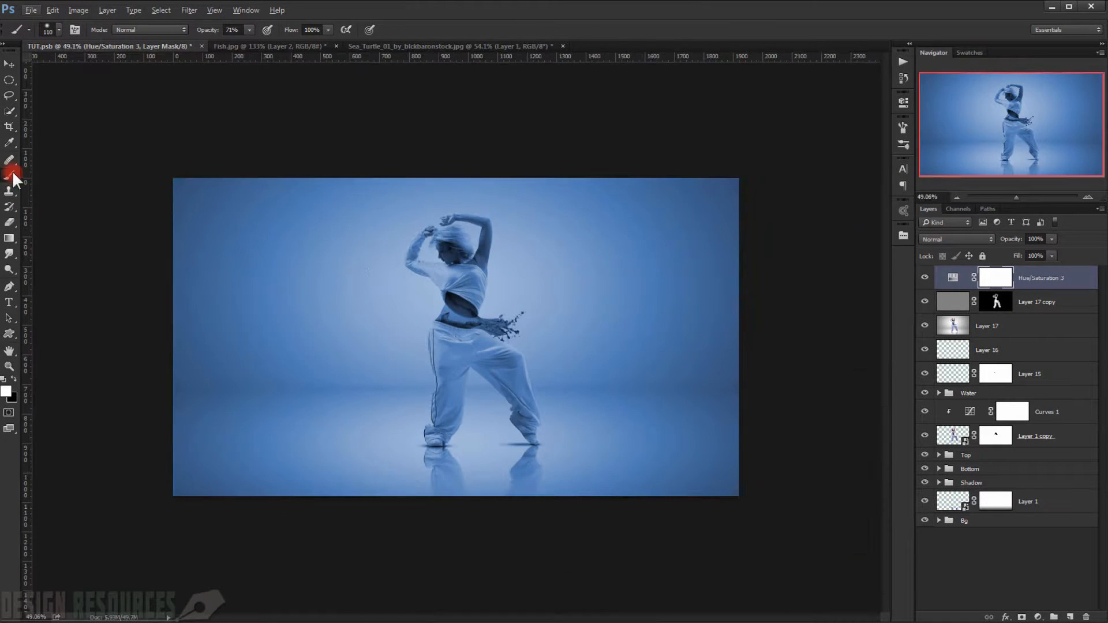
{"action": "left_click_drag", "start_coordinate": [455, 343], "coordinate": [563, 360]}
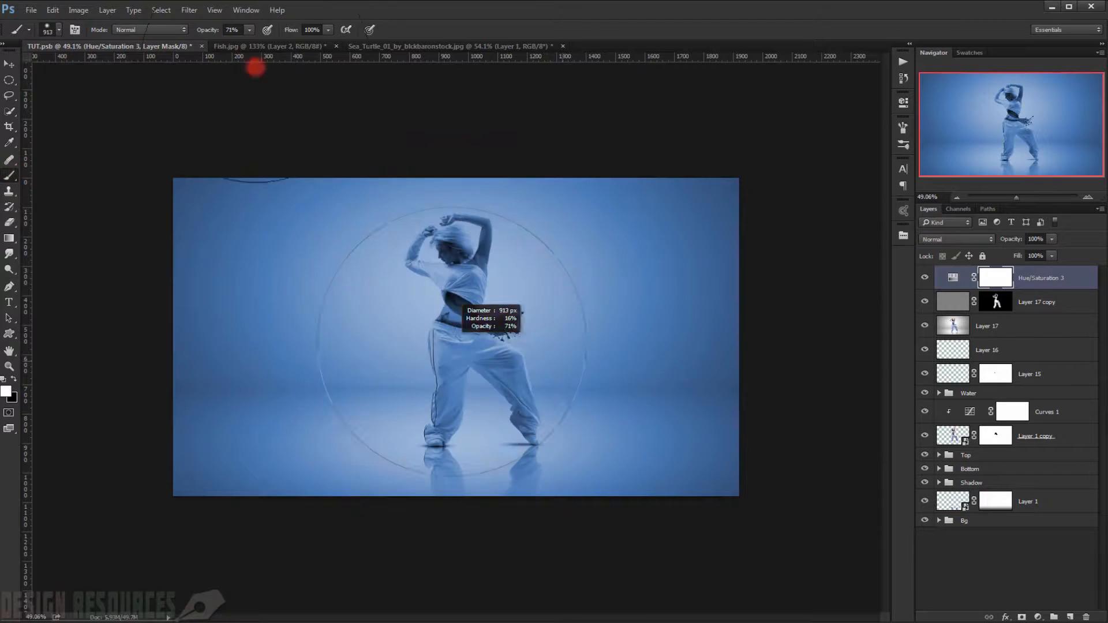
{"action": "mouse_move", "coordinate": [427, 276]}
{"action": "left_mouse_down"}
{"action": "mouse_move", "coordinate": [433, 317]}
{"action": "mouse_move", "coordinate": [451, 334]}
{"action": "left_mouse_up"}
{"action": "right_click", "coordinate": [456, 254]}
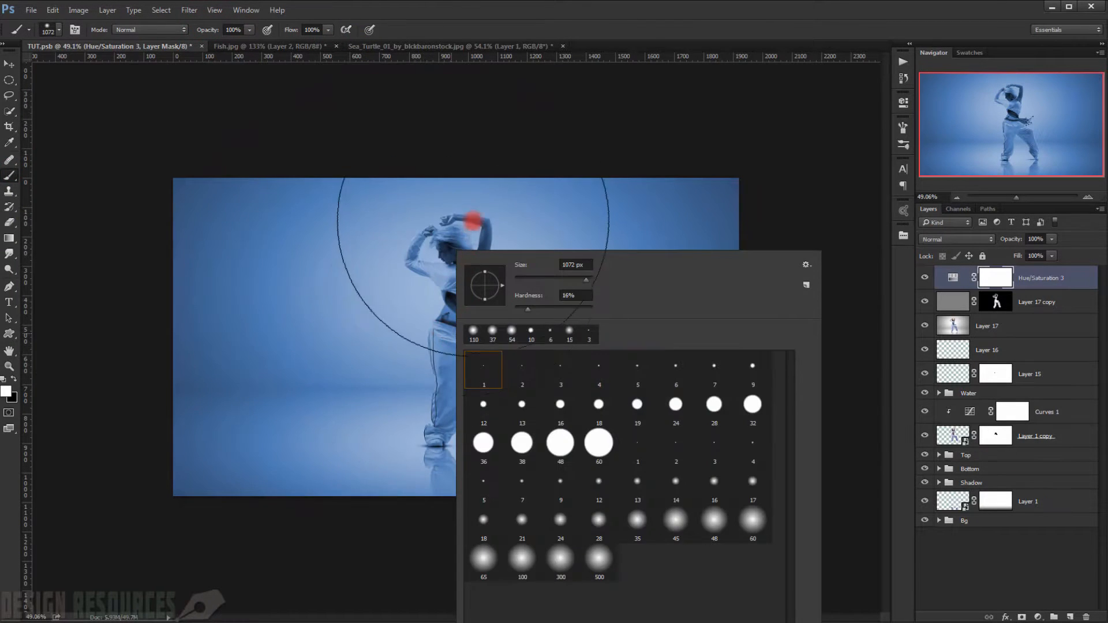
{"action": "left_click_drag", "start_coordinate": [501, 302], "coordinate": [498, 302]}
{"action": "left_click", "coordinate": [577, 45]}
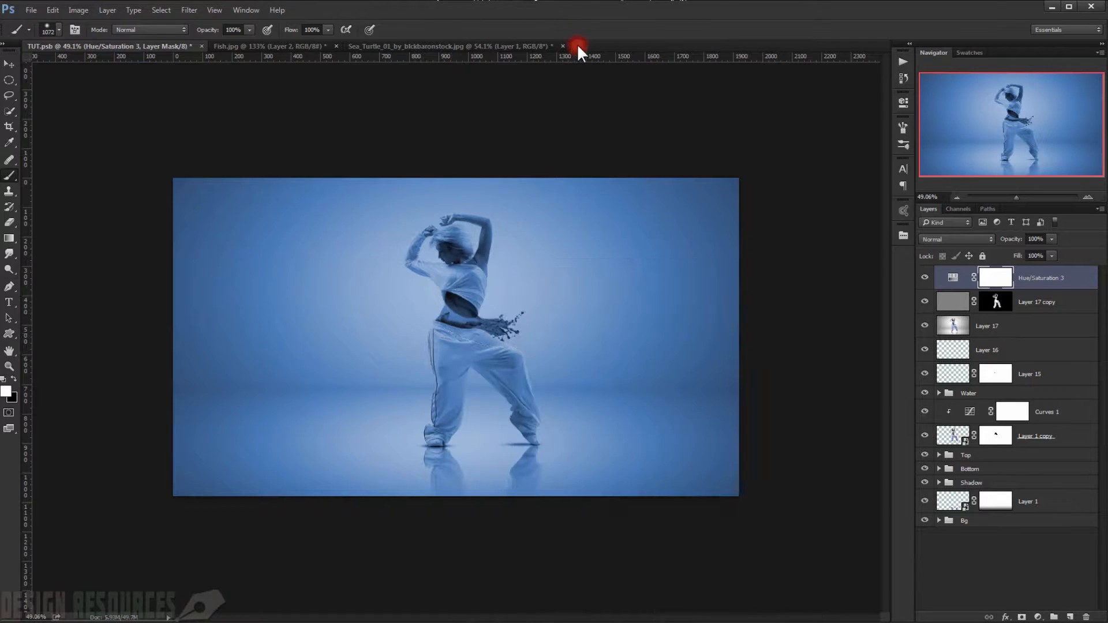
Paint the Hue/Saturation mask black over the dancer and surrounding backdrop with a 1284 px brush, keeping the blue tint at the edges.
{"action": "left_click", "coordinate": [466, 337], "text": "alt"}
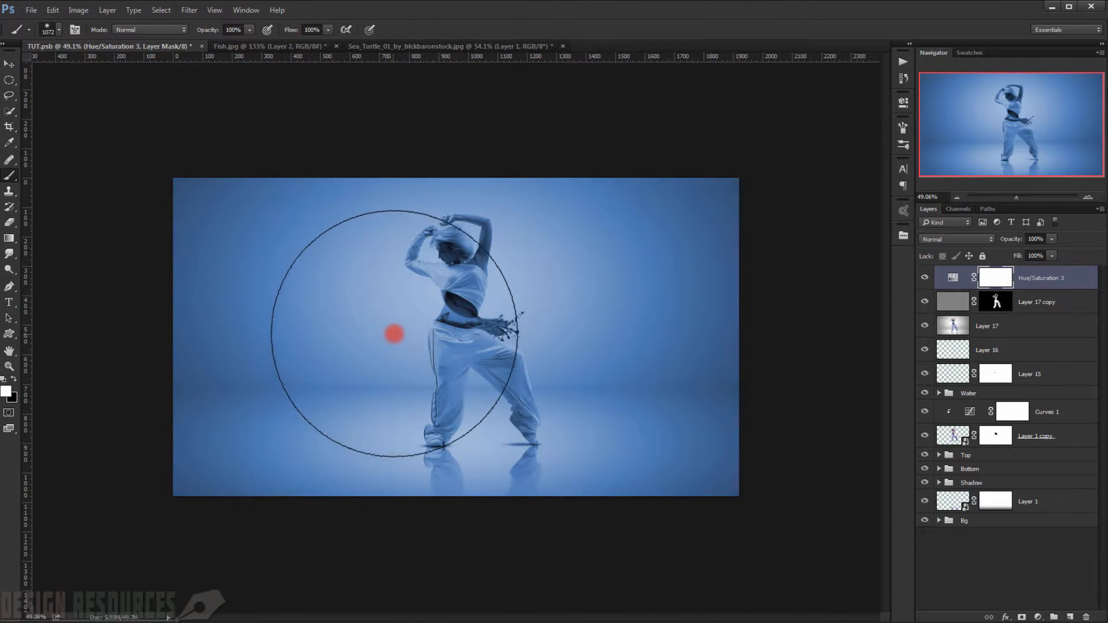
{"action": "key", "text": "x"}
{"action": "left_click_drag", "start_coordinate": [448, 354], "coordinate": [454, 354]}
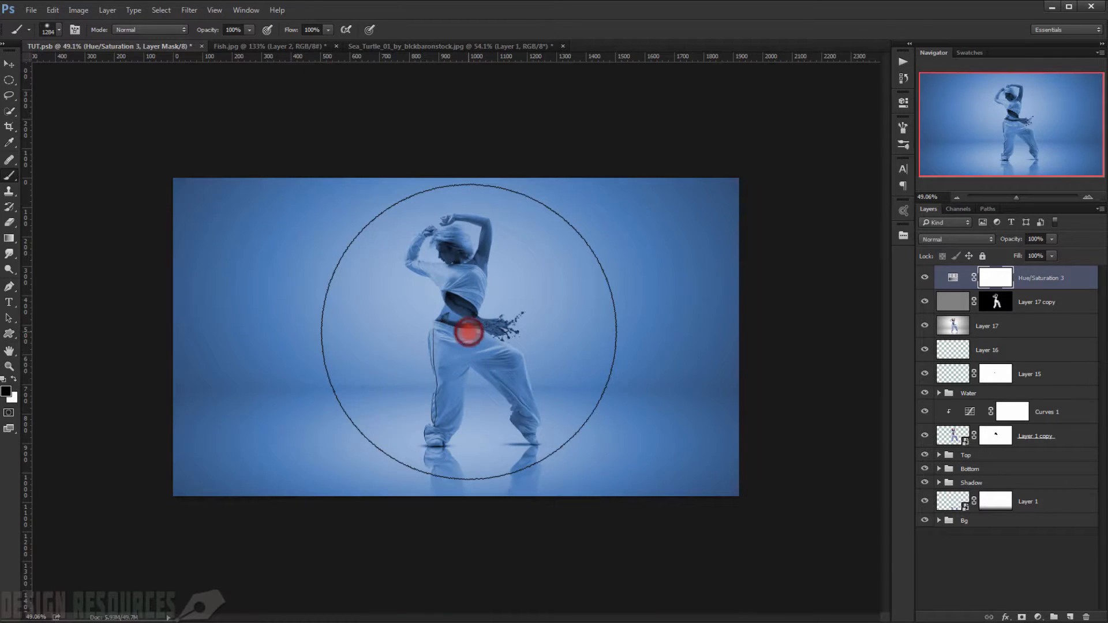
{"action": "left_click", "coordinate": [469, 332]}
{"action": "left_click", "coordinate": [509, 341]}
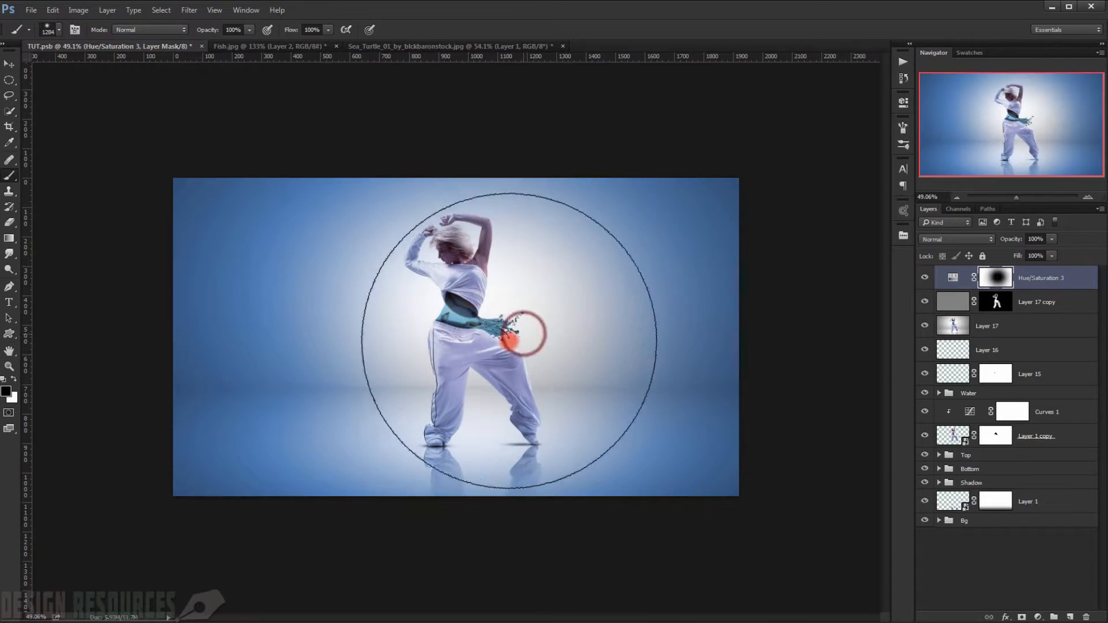
{"action": "left_click", "coordinate": [388, 336]}
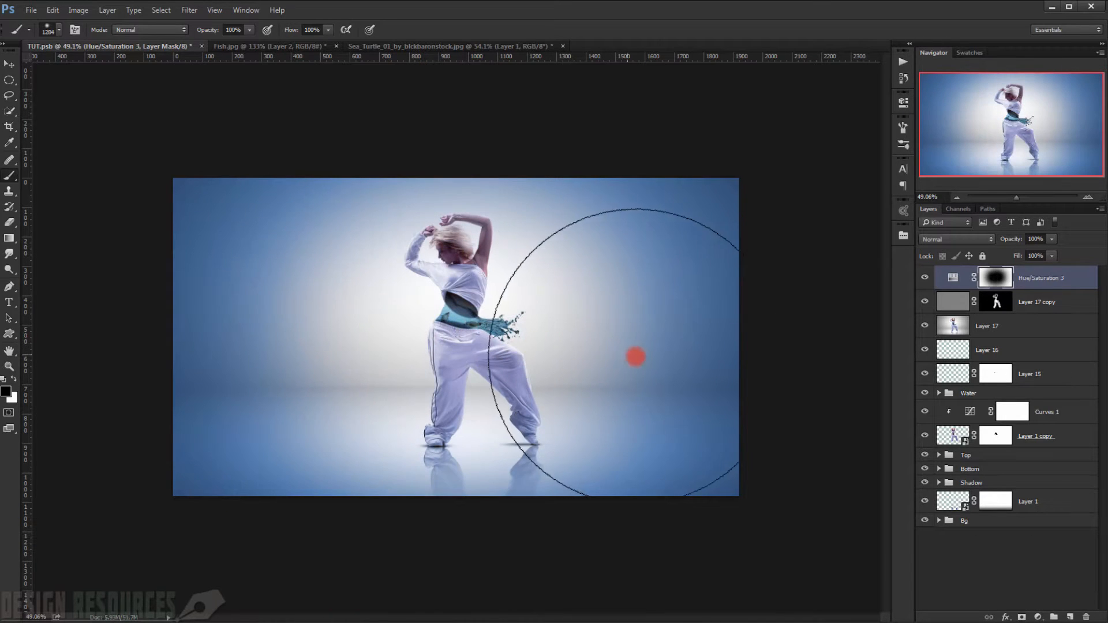
Hide the interface panels and review the whole composite.
{"action": "scroll", "coordinate": [491, 341], "scroll_direction": "up", "scroll_amount": 2}
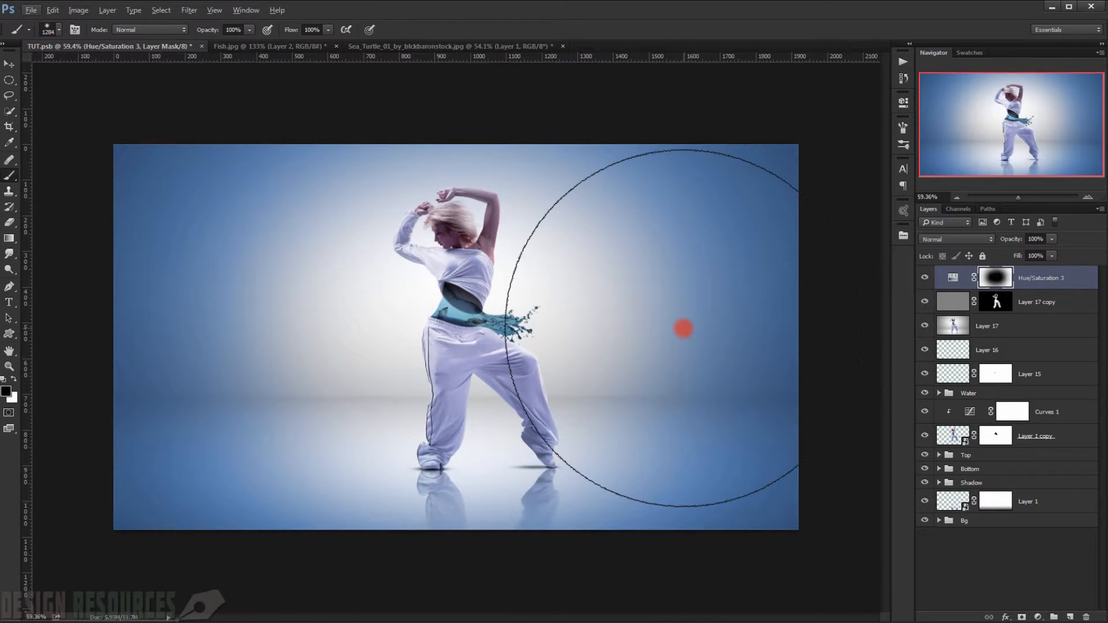
{"action": "scroll", "coordinate": [683, 328], "scroll_direction": "up", "scroll_amount": 2}
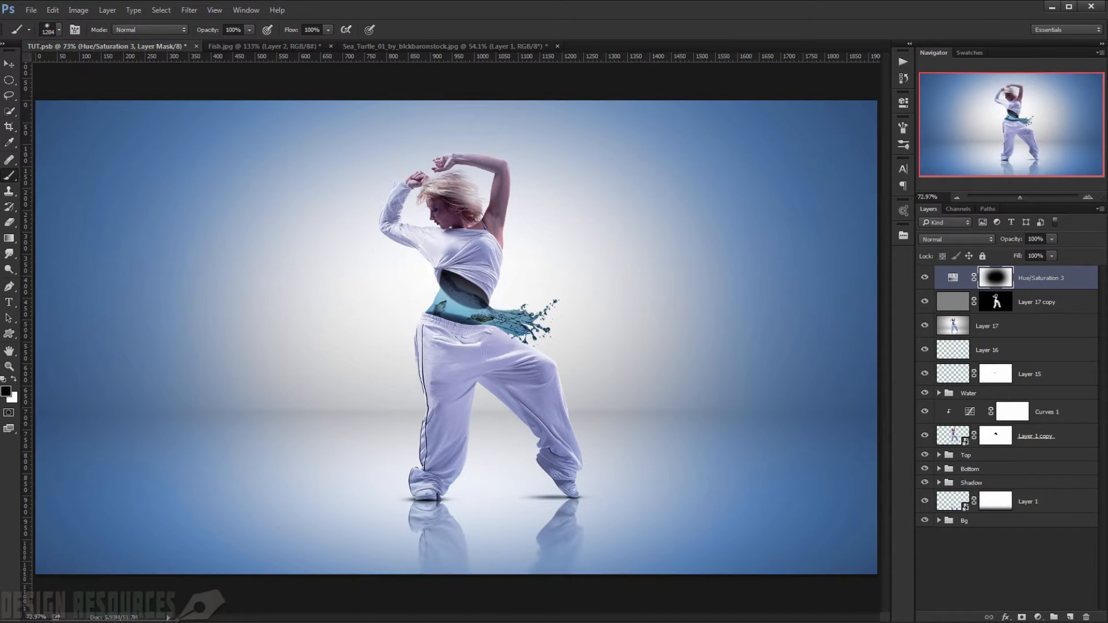
{"action": "key", "text": "Tab"}
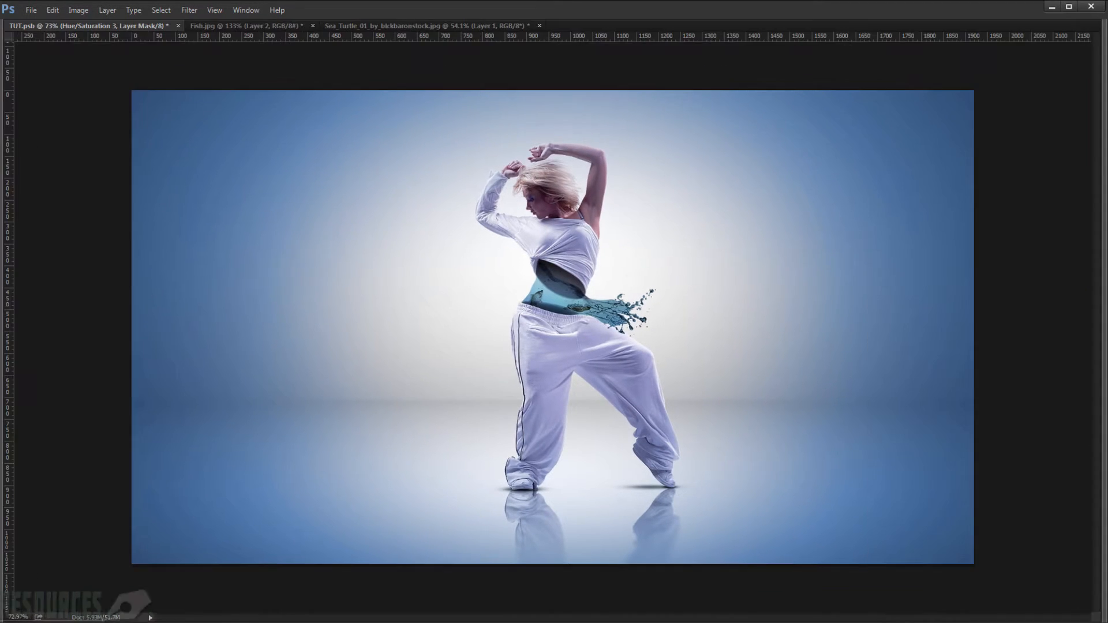